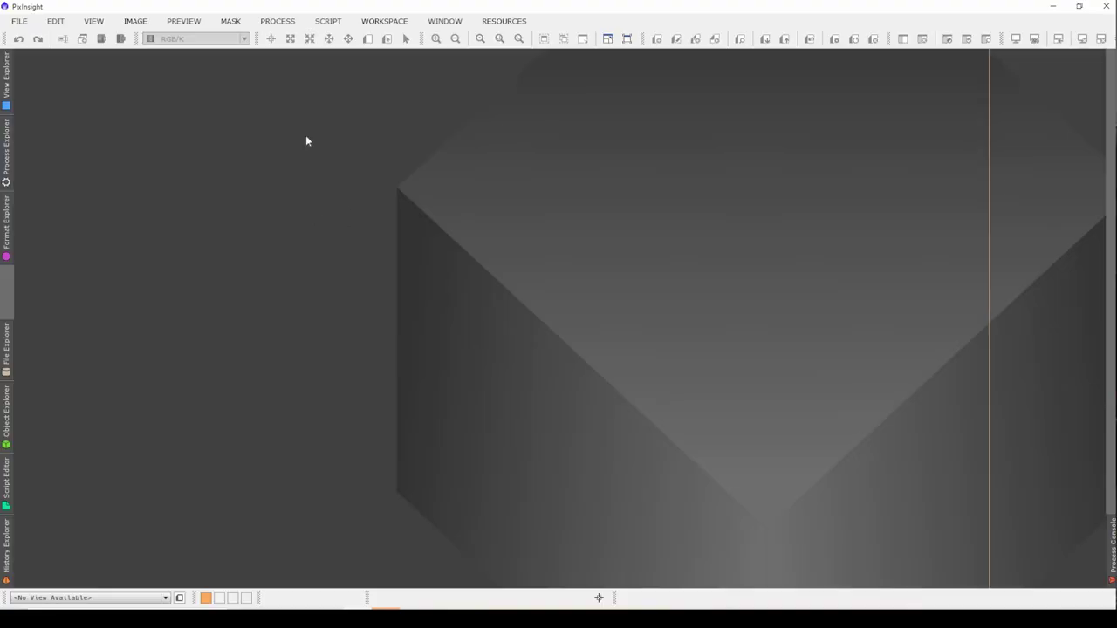
# Open the Blink process and move its window clear of the area where images are displayed.
pyautogui.click(277, 21)
pyautogui.moveTo(364, 12)
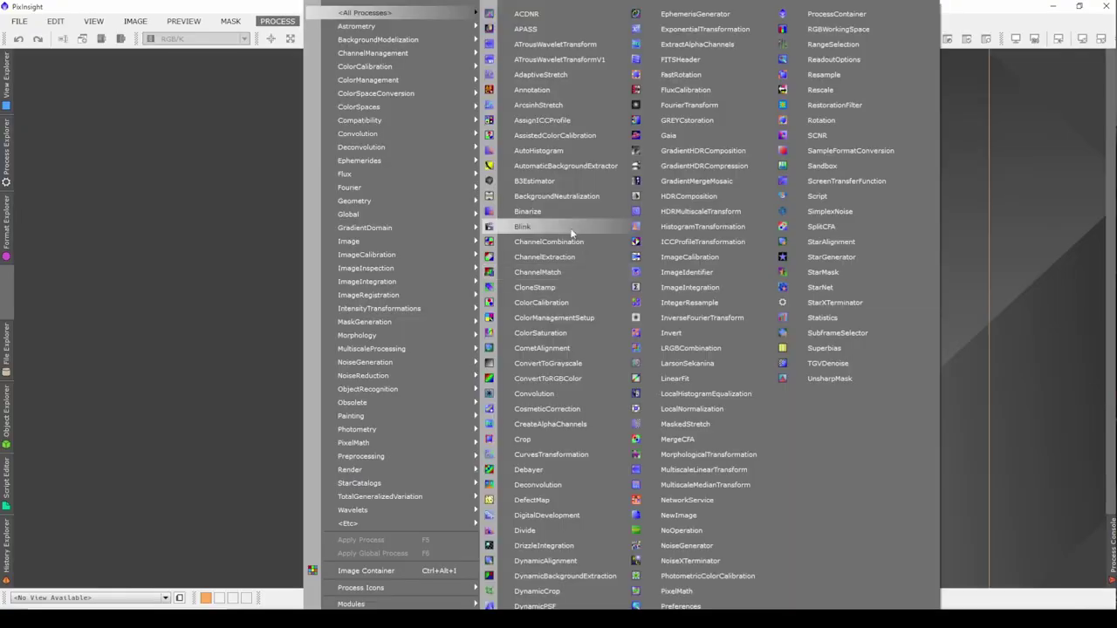
pyautogui.click(573, 231)
pyautogui.moveTo(598, 169); pyautogui.dragTo(580, 116)
pyautogui.moveTo(272, 106); pyautogui.dragTo(724, 328)
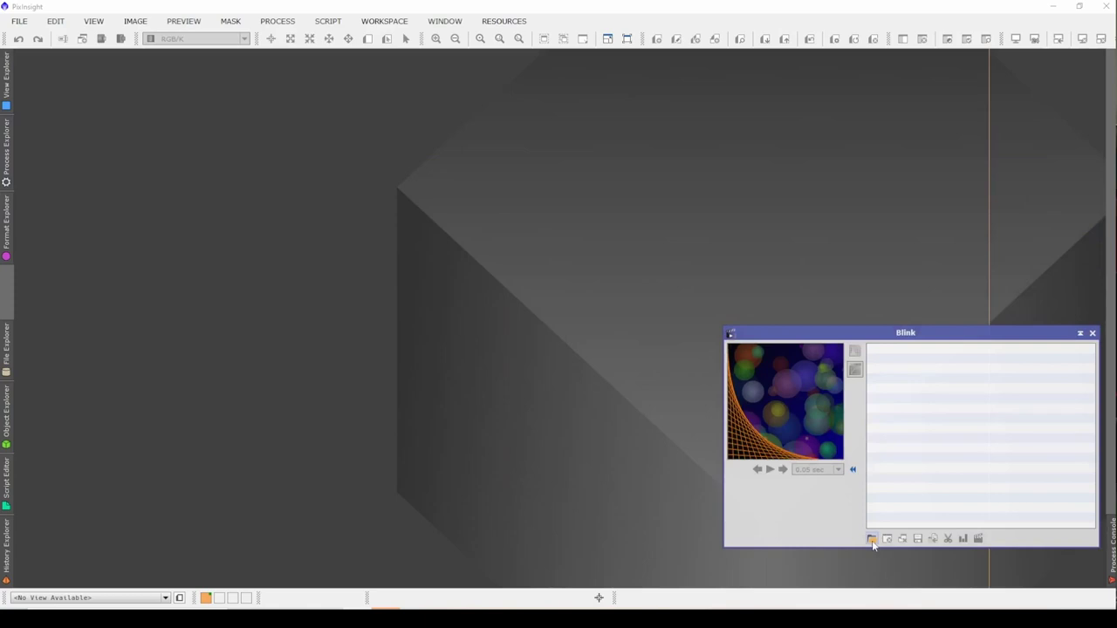
# Load all the FITS light frames from the 1. Lights/raw/N1 folder into Blink.
pyautogui.click(872, 540)
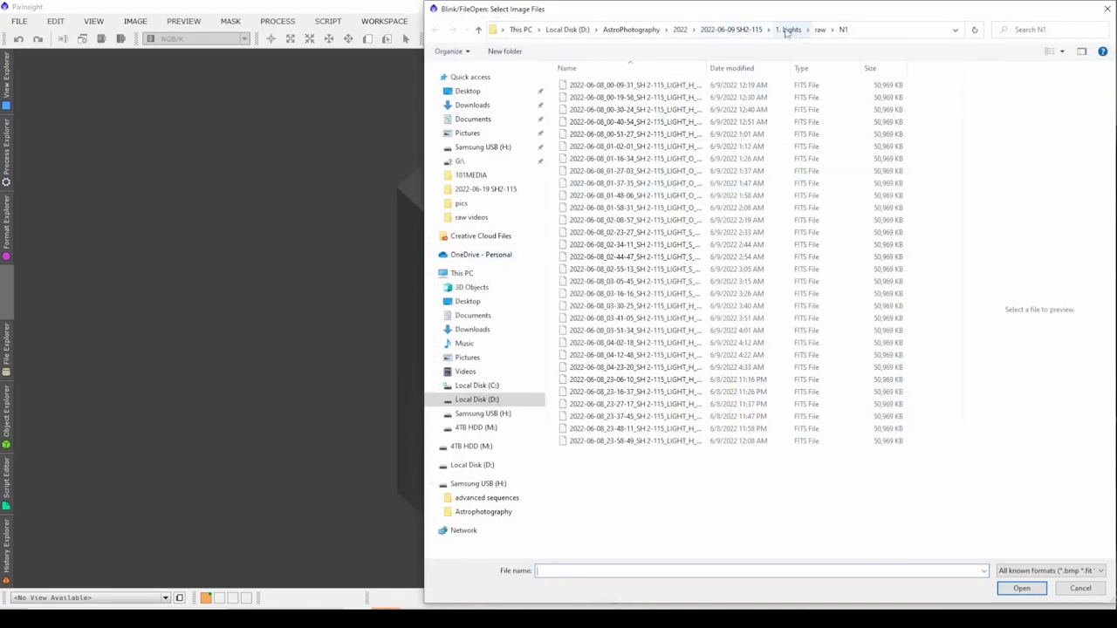
pyautogui.click(735, 32)
pyautogui.doubleClick(619, 87)
pyautogui.doubleClick(621, 87)
pyautogui.doubleClick(622, 89)
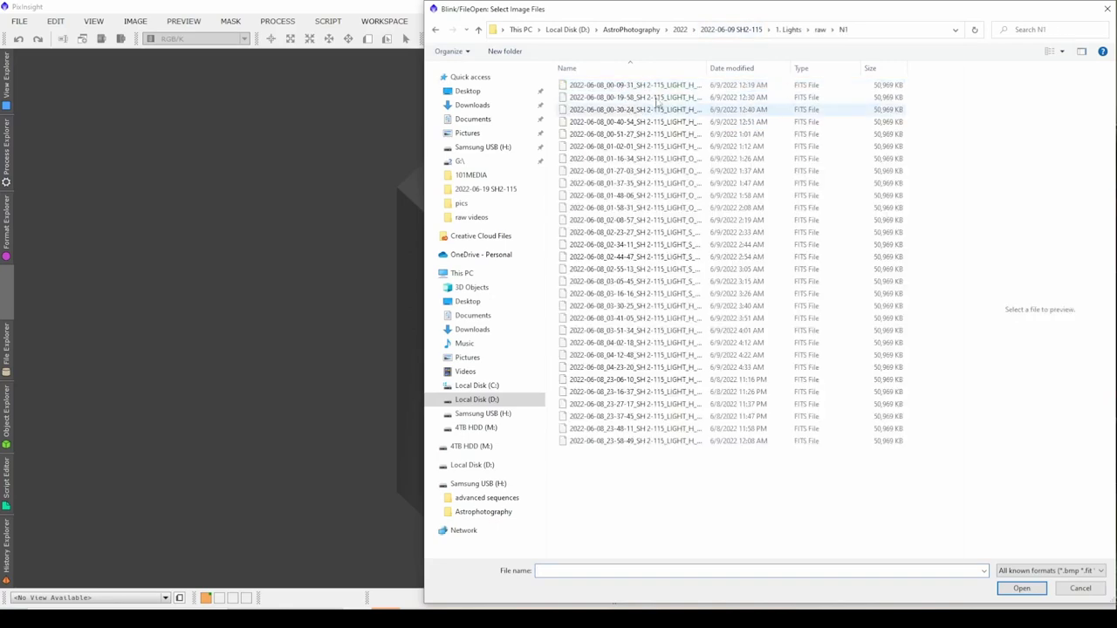
pyautogui.click(662, 87)
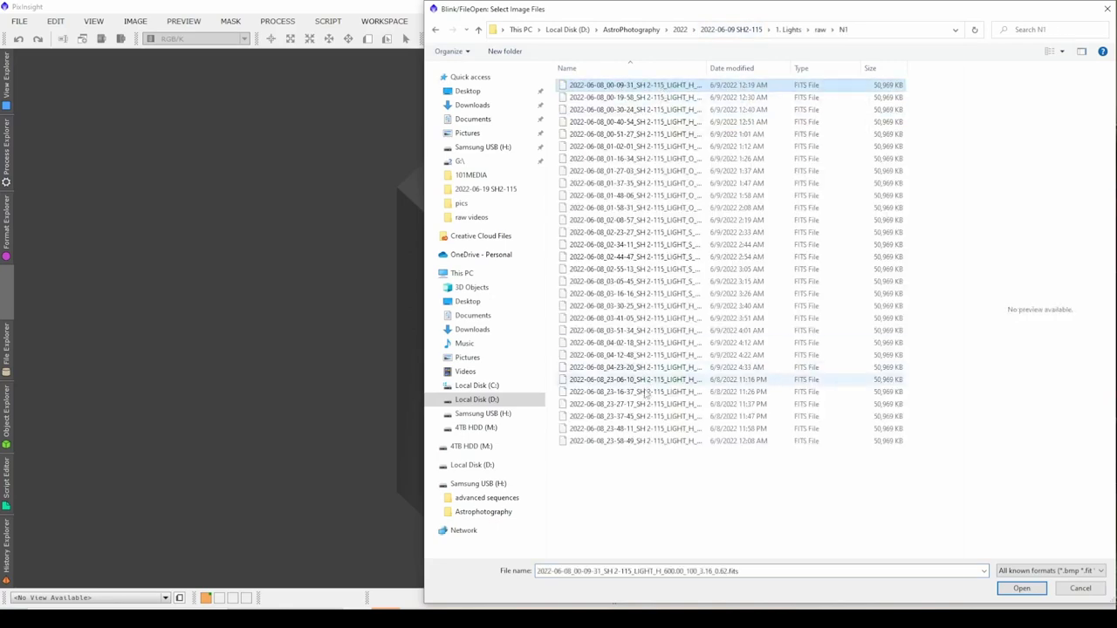
pyautogui.keyDown('shift'); pyautogui.click(650, 442); pyautogui.keyUp('shift')
pyautogui.click(1021, 588)
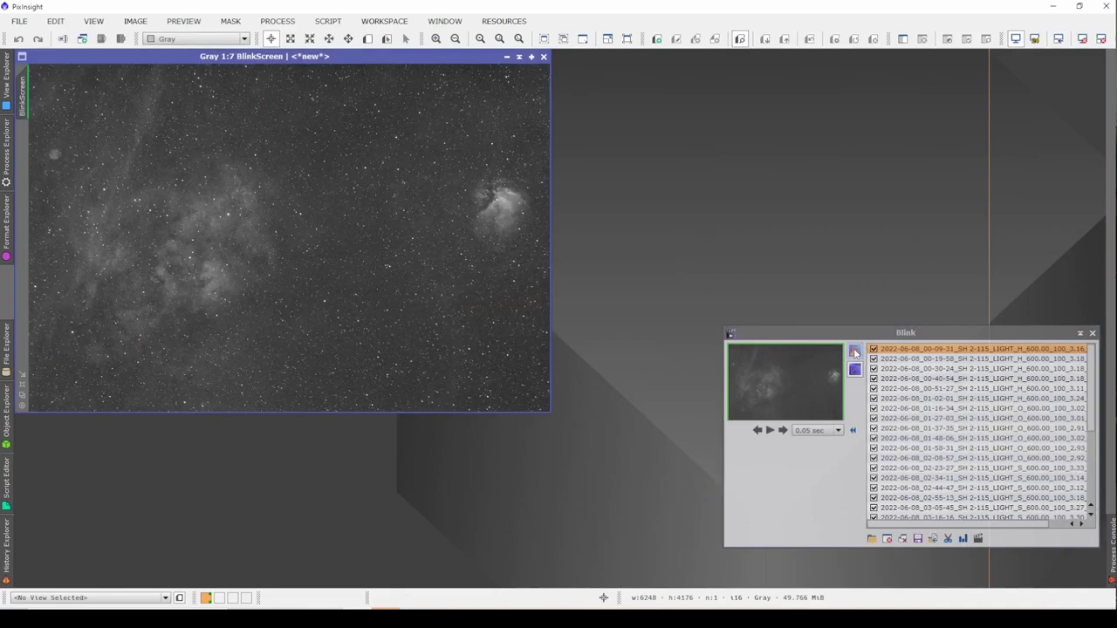
# Apply an automatic histogram transformation to all N1 frames and enlarge the BlinkScreen image window.
pyautogui.click(855, 350)
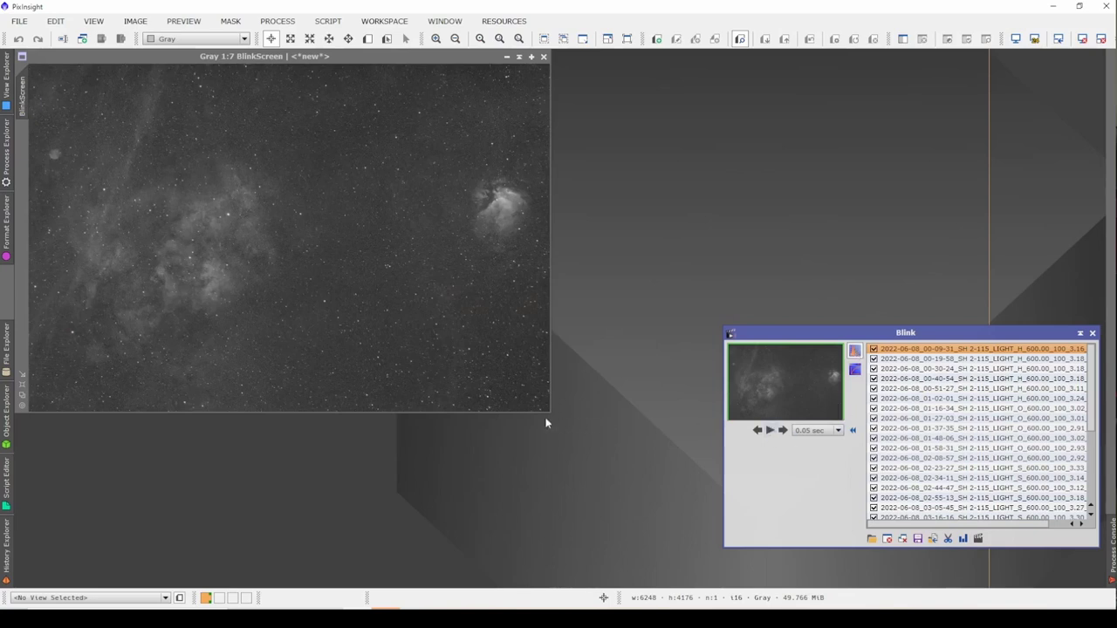
pyautogui.moveTo(551, 412); pyautogui.dragTo(724, 553)
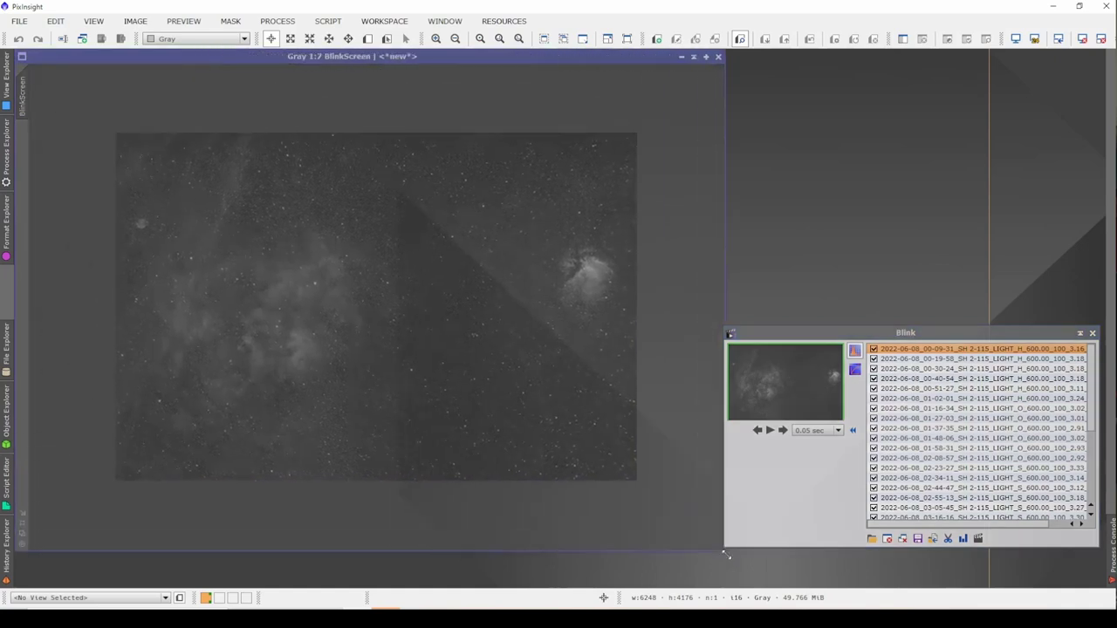
pyautogui.scroll(7, 675, 523)
pyautogui.scroll(-2, 600, 446)
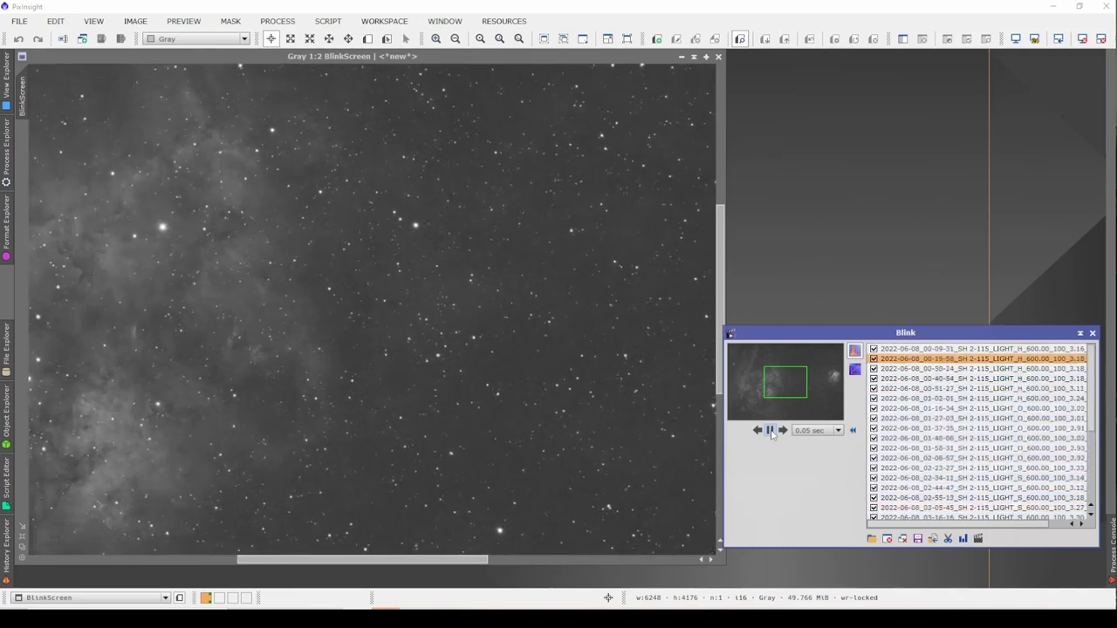
# Stop the N1 animation and compare the individual frames 02-44-47, 02-55-13 and 02-34-11.
pyautogui.click(770, 430)
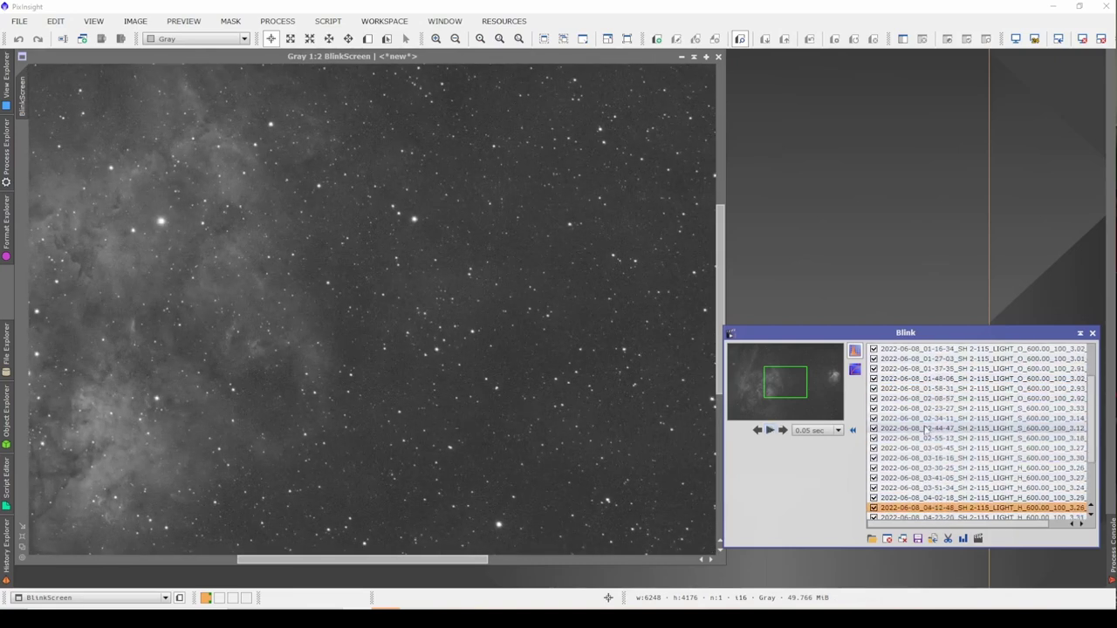
pyautogui.click(926, 428)
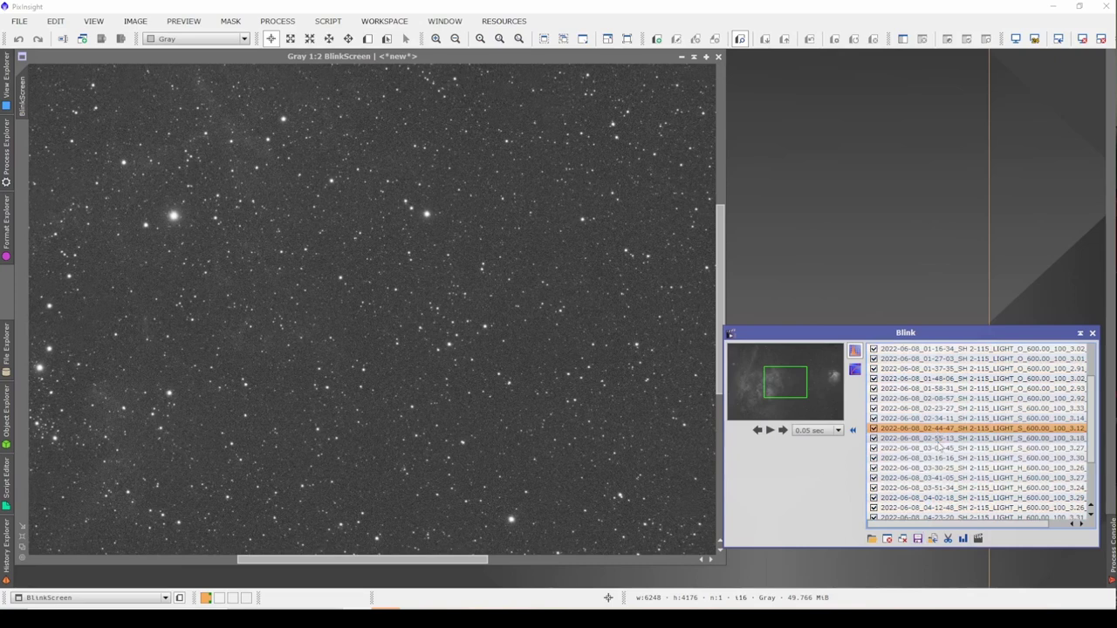
pyautogui.click(938, 438)
pyautogui.click(943, 420)
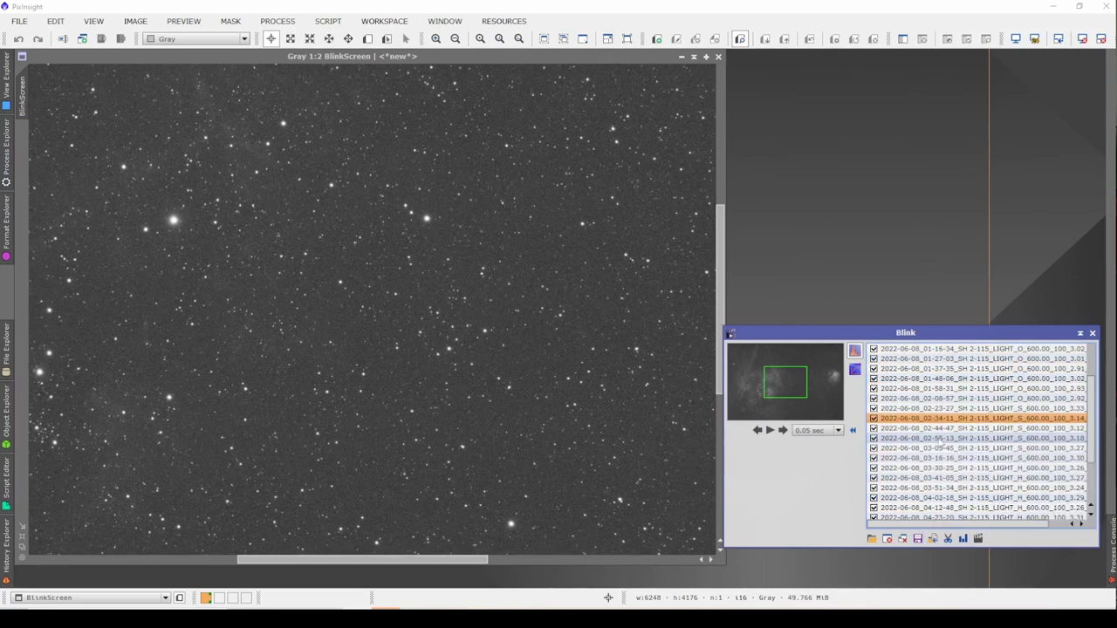
# Move all the loaded N1 frames to the 1. Lights/verified/N1 folder.
pyautogui.hotkey('ctrl', 'a')
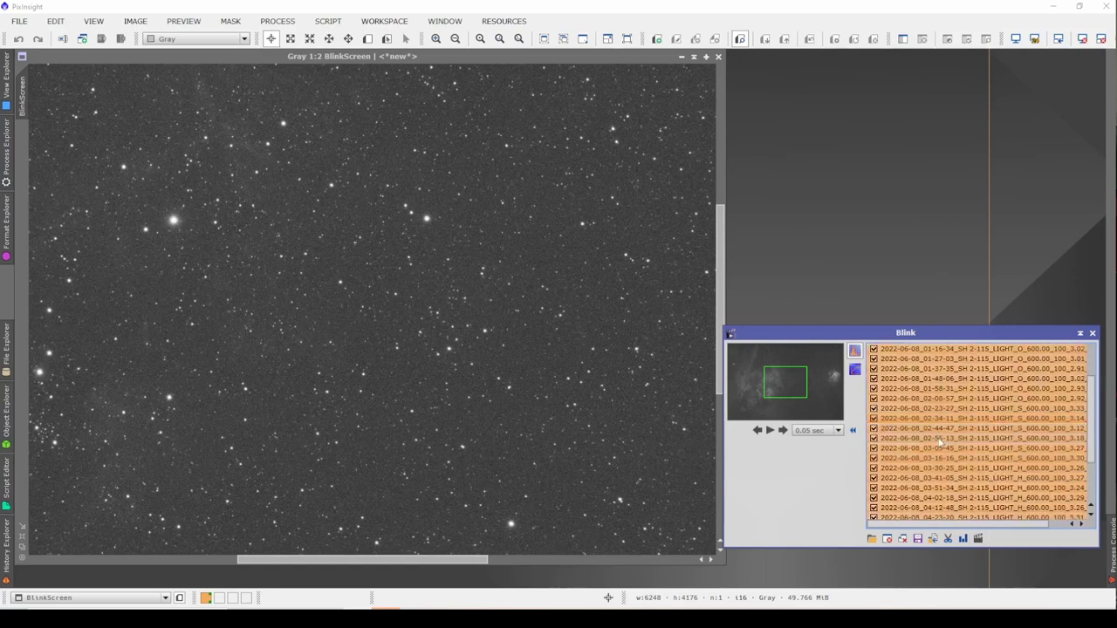
pyautogui.click(932, 539)
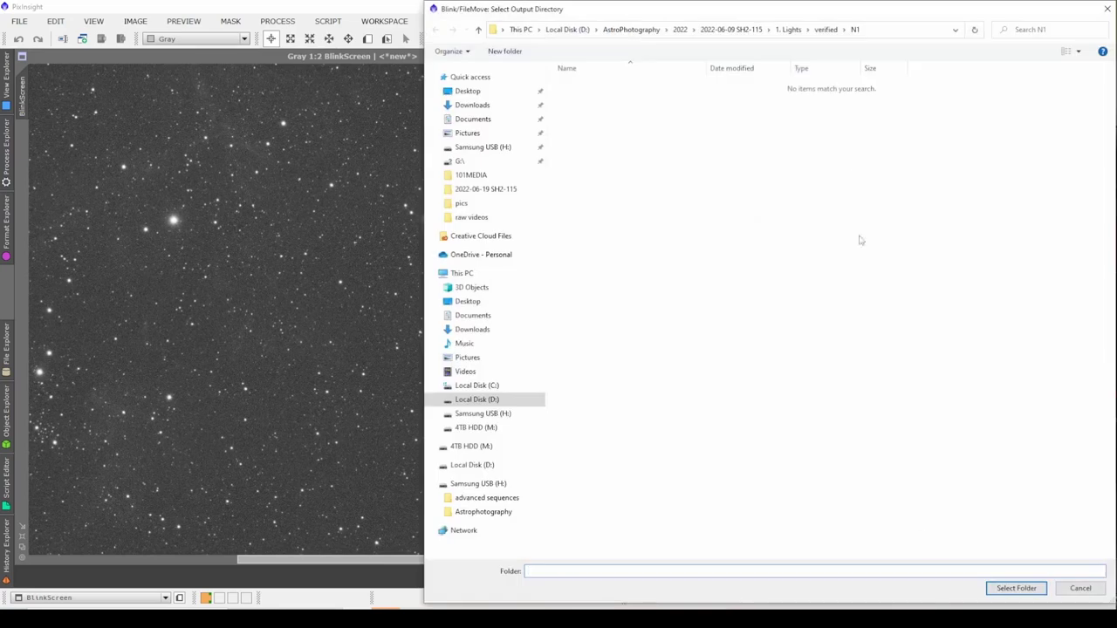
pyautogui.click(792, 32)
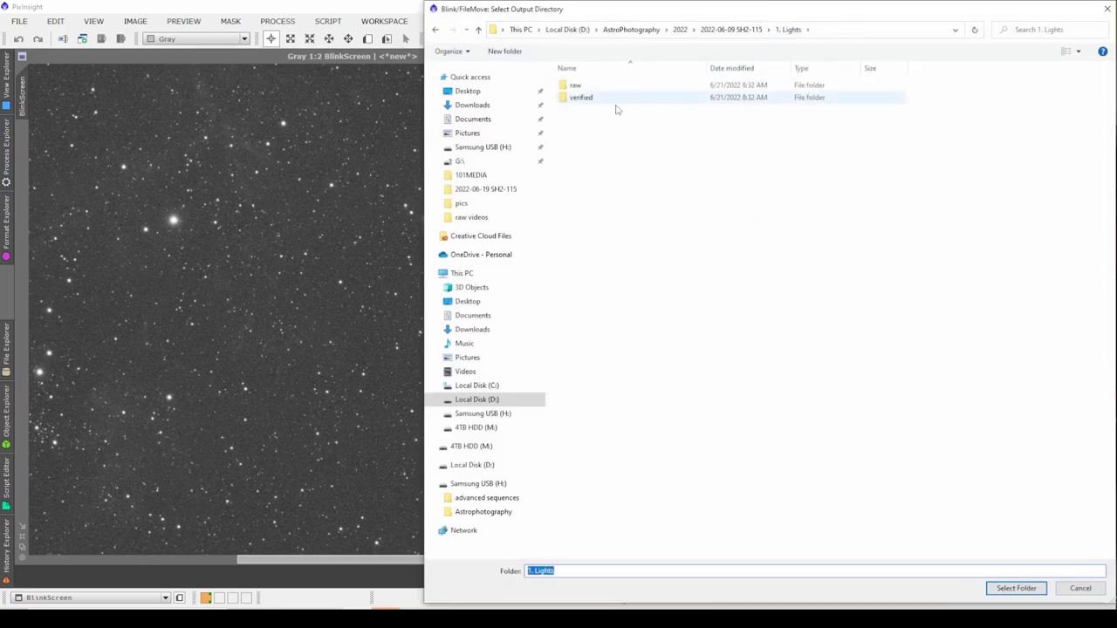
pyautogui.click(609, 101)
pyautogui.doubleClick(609, 99)
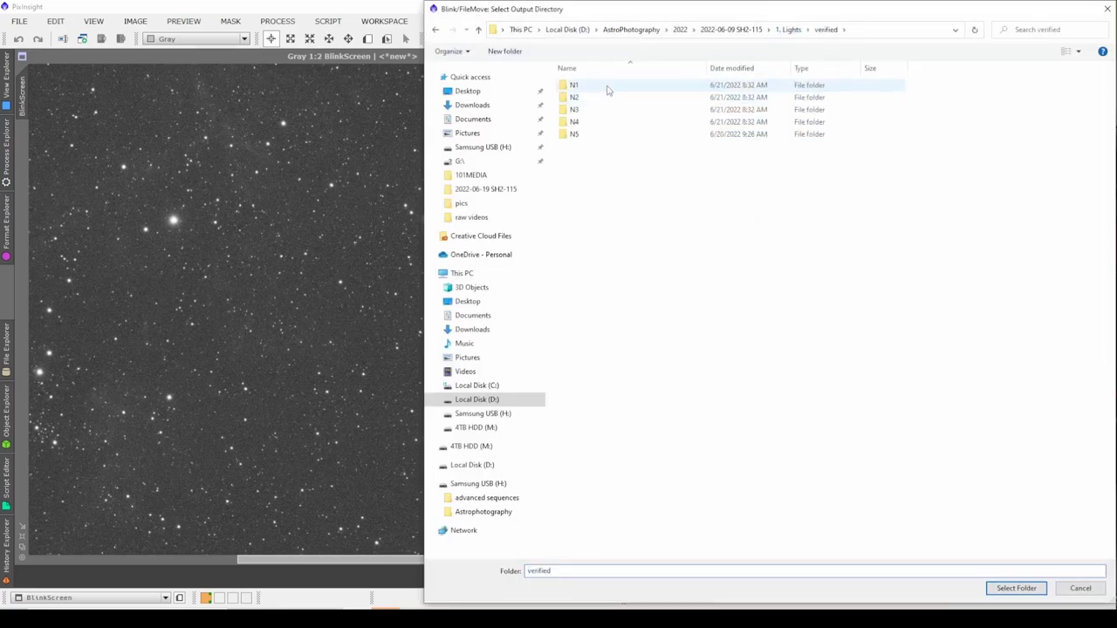
pyautogui.doubleClick(608, 86)
pyautogui.click(1043, 590)
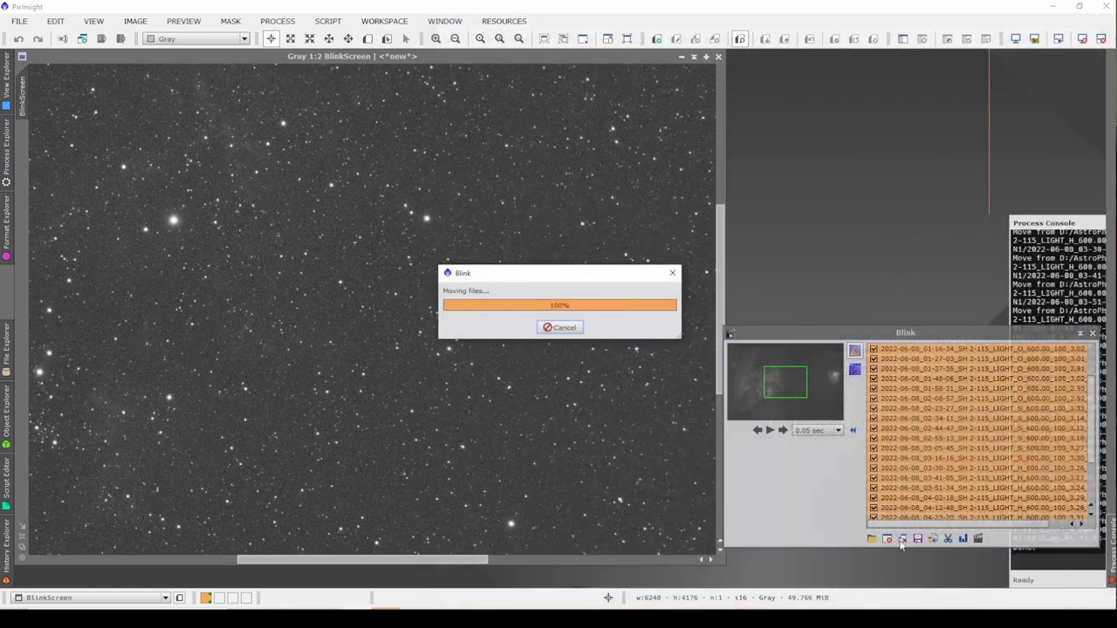
# Close all images in Blink and load every FITS light frame from the raw/N2 folder.
pyautogui.click(902, 538)
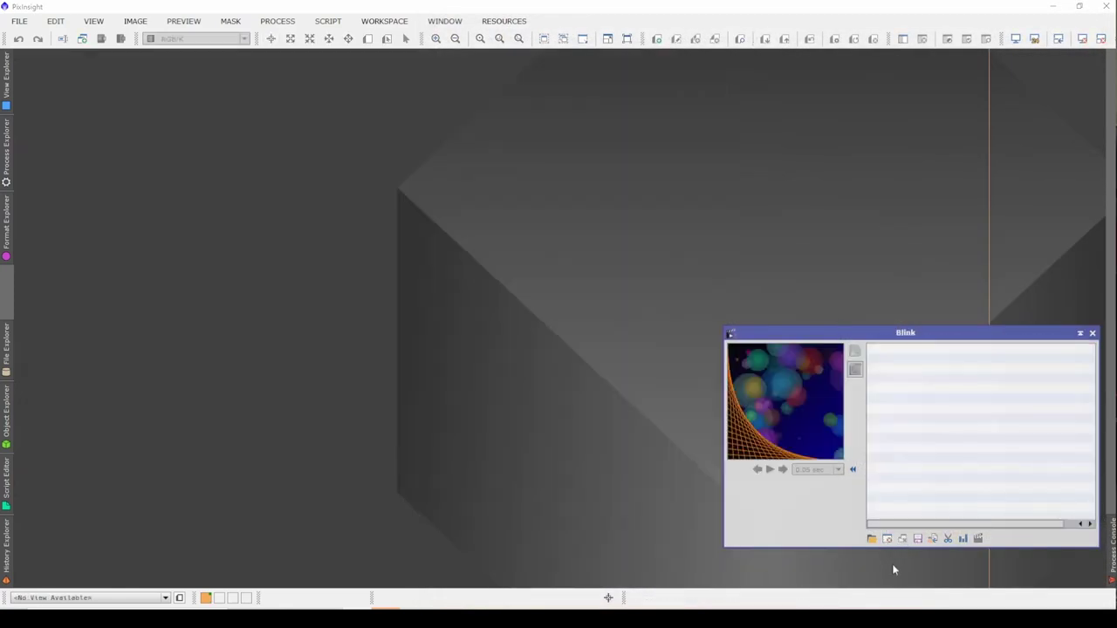
pyautogui.click(872, 539)
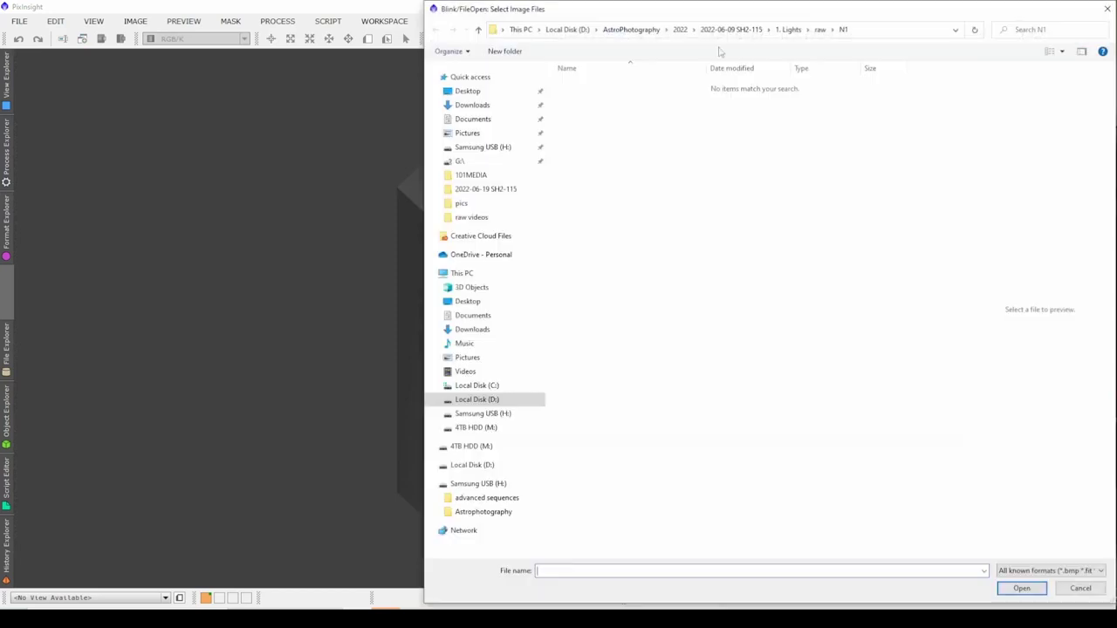
pyautogui.click(822, 31)
pyautogui.doubleClick(600, 98)
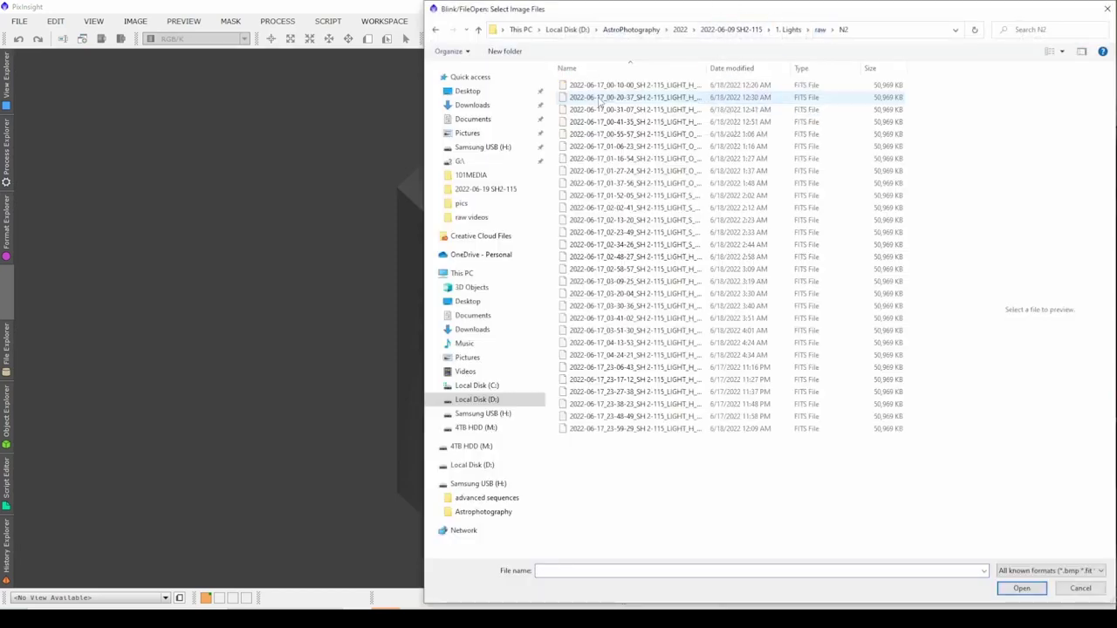
pyautogui.click(650, 110)
pyautogui.hotkey('ctrl', 'a')
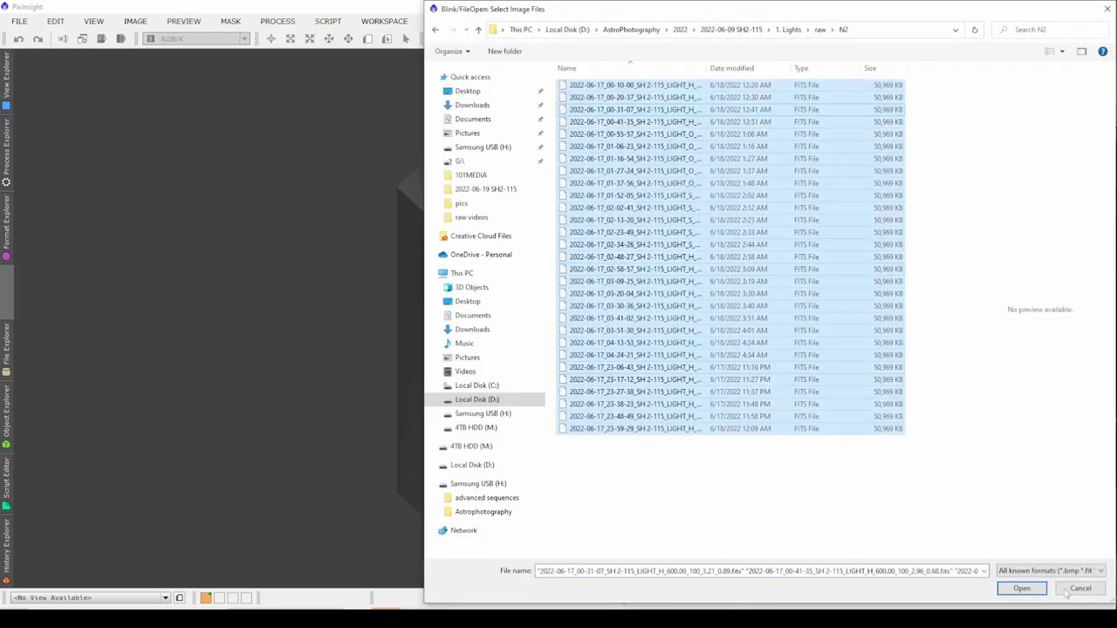
pyautogui.click(1021, 589)
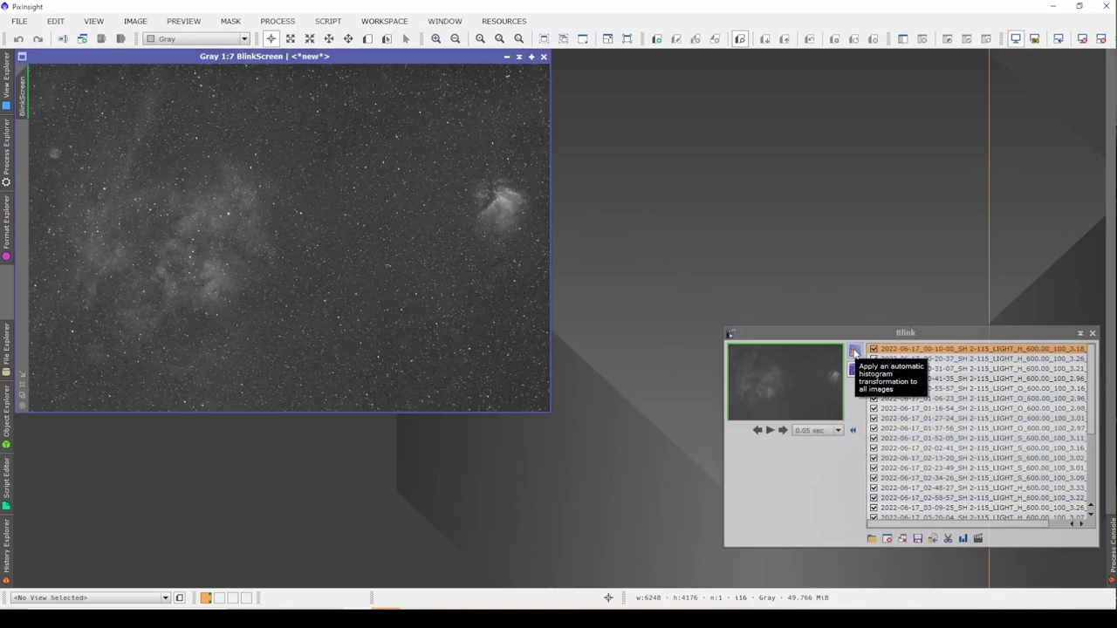
# Apply an automatic histogram transformation to all N2 frames.
pyautogui.click(854, 349)
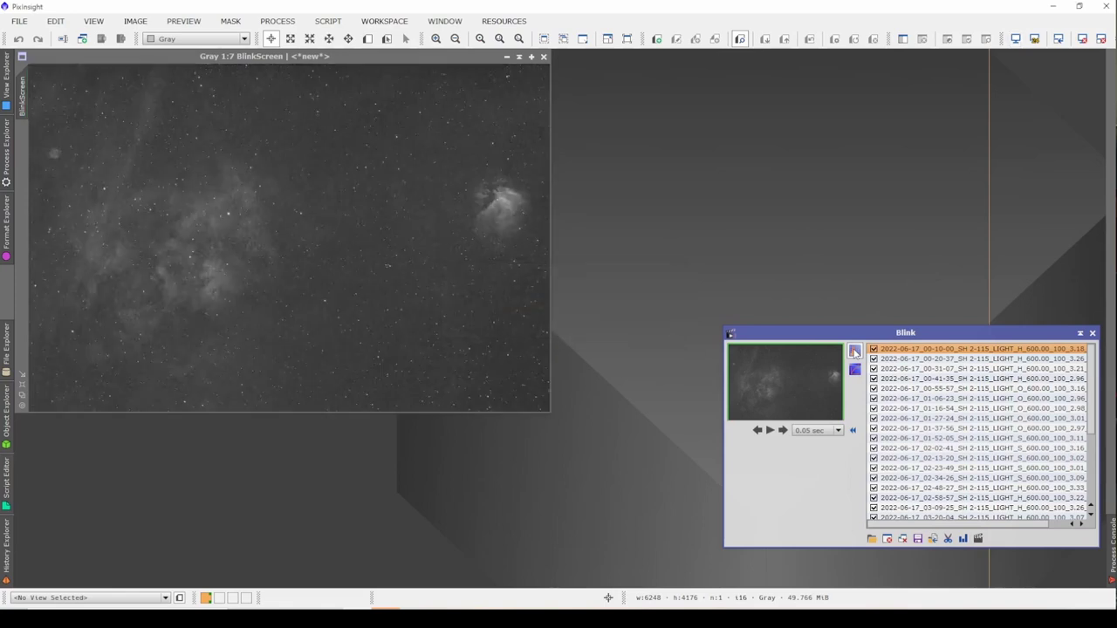
pyautogui.click(291, 267)
pyautogui.scroll(6, 291, 267)
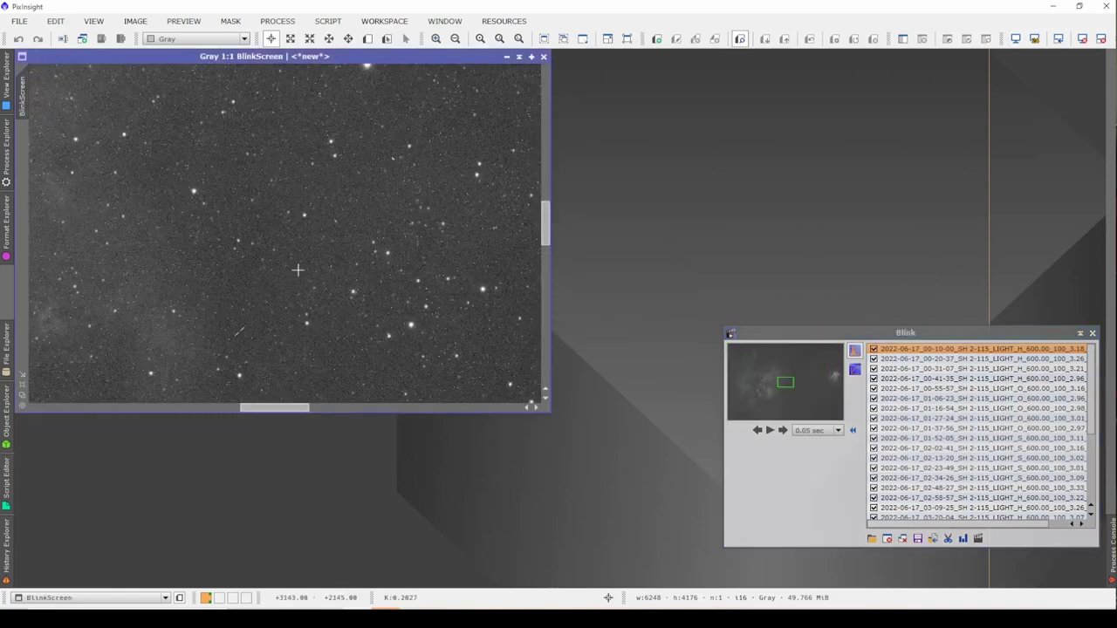
# Blink through the N2 frames and examine frame 2022-06-17_03-51-30 for trails, both in full and up close.
pyautogui.click(770, 431)
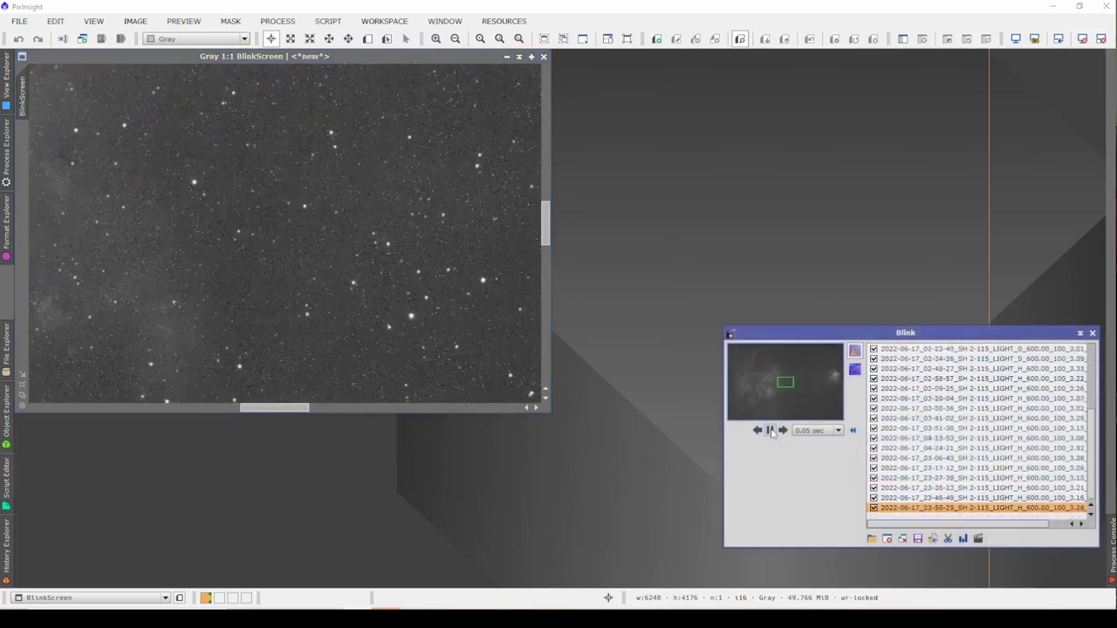
pyautogui.click(770, 431)
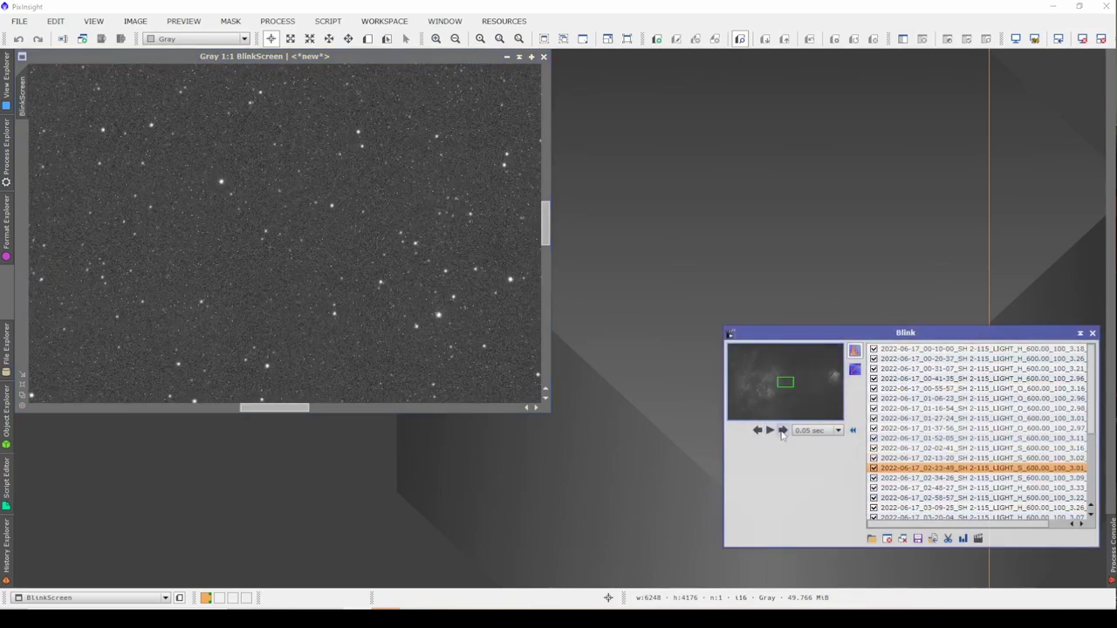
pyautogui.click(783, 431)
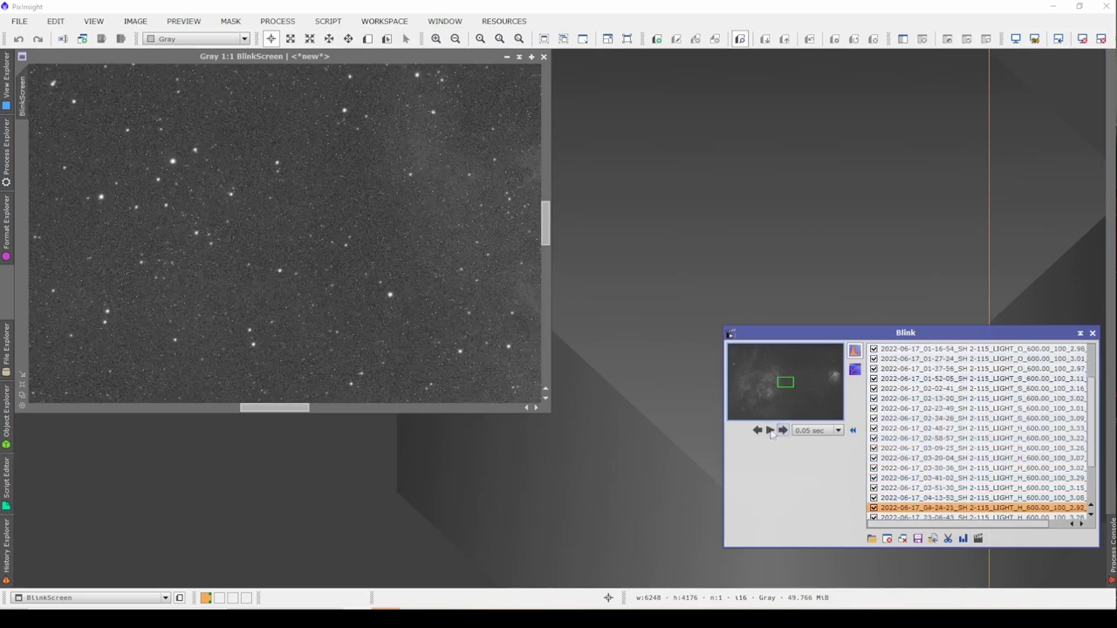
pyautogui.doubleClick(758, 430)
pyautogui.scroll(-2, 129, 248)
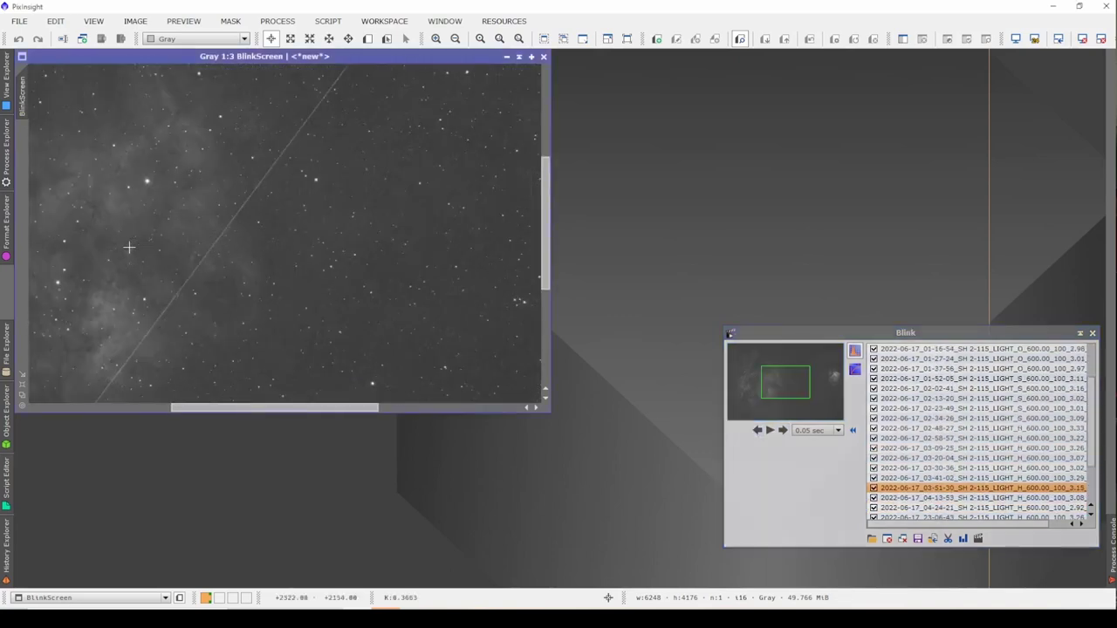
pyautogui.scroll(-5, 372, 311)
pyautogui.scroll(1, 373, 310)
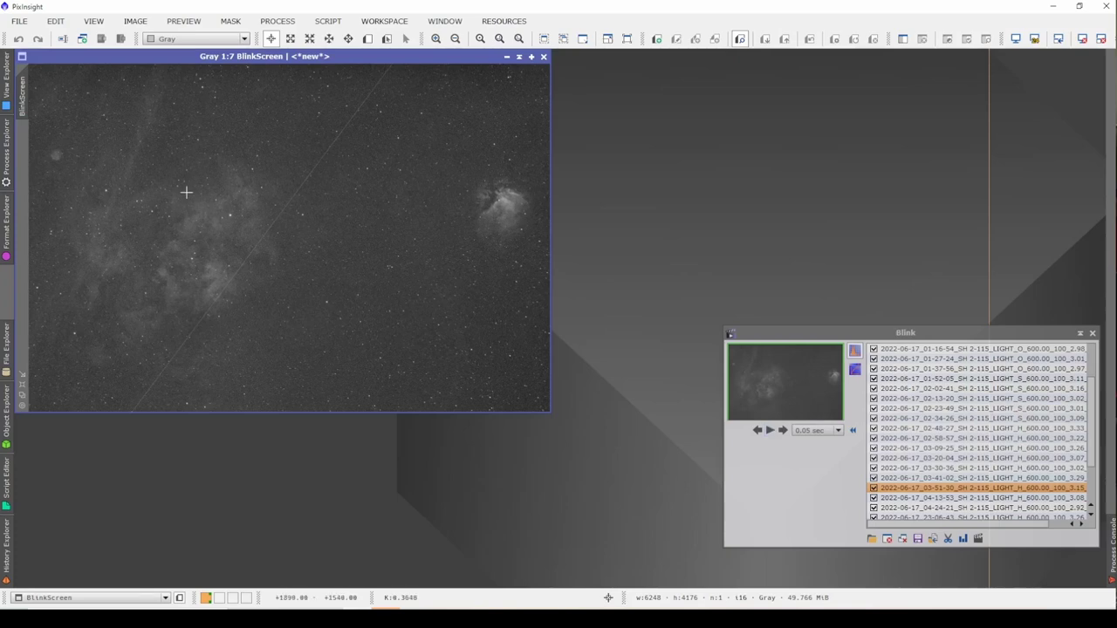
pyautogui.scroll(6, 270, 217)
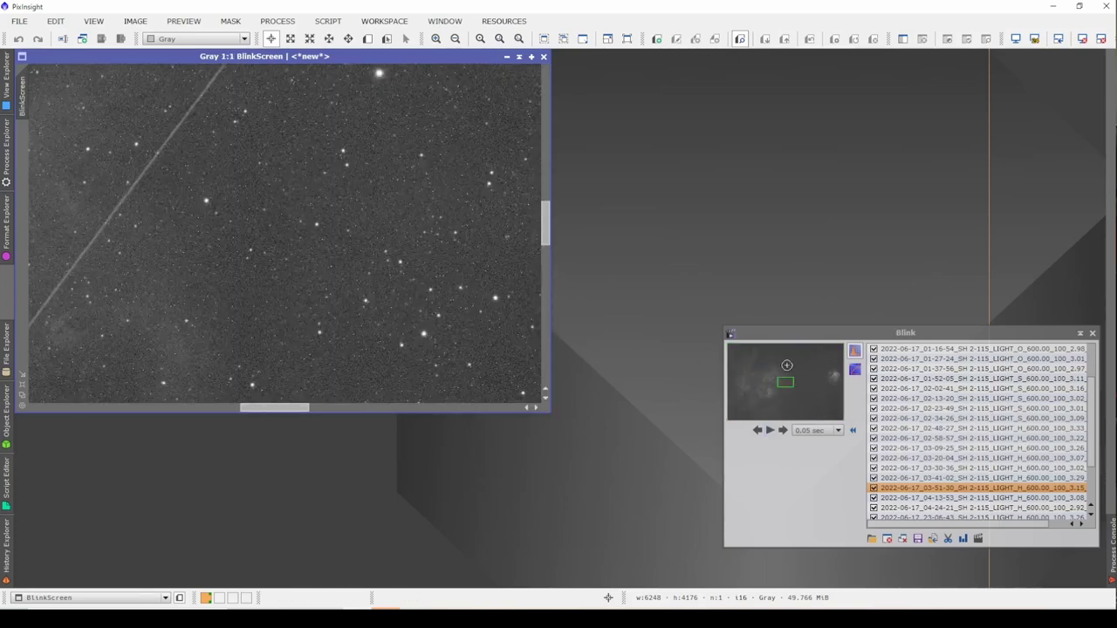
# Set the Blink animation delay to 0.50 sec, replay the N2 frames and show frame 2022-06-17_02-23-49.
pyautogui.click(771, 432)
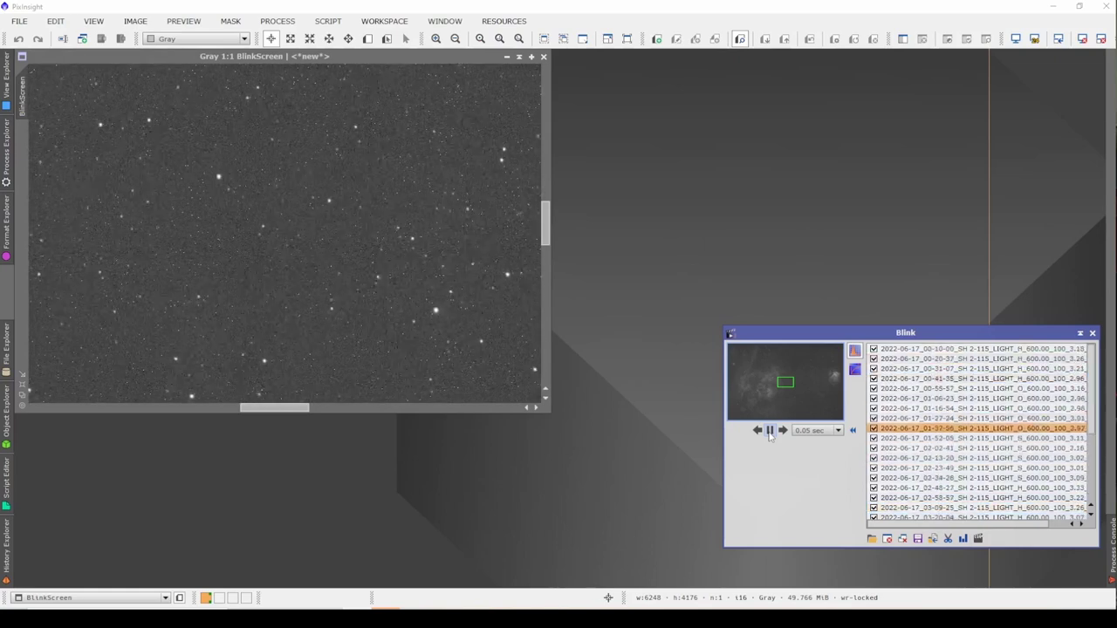
pyautogui.click(771, 430)
pyautogui.click(816, 430)
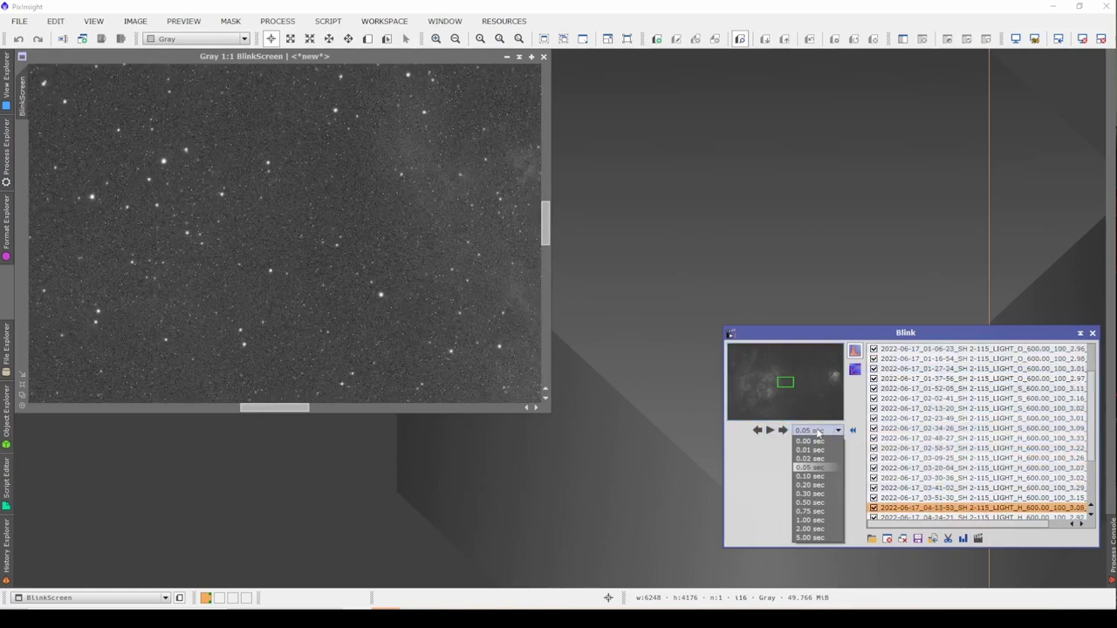
pyautogui.click(809, 501)
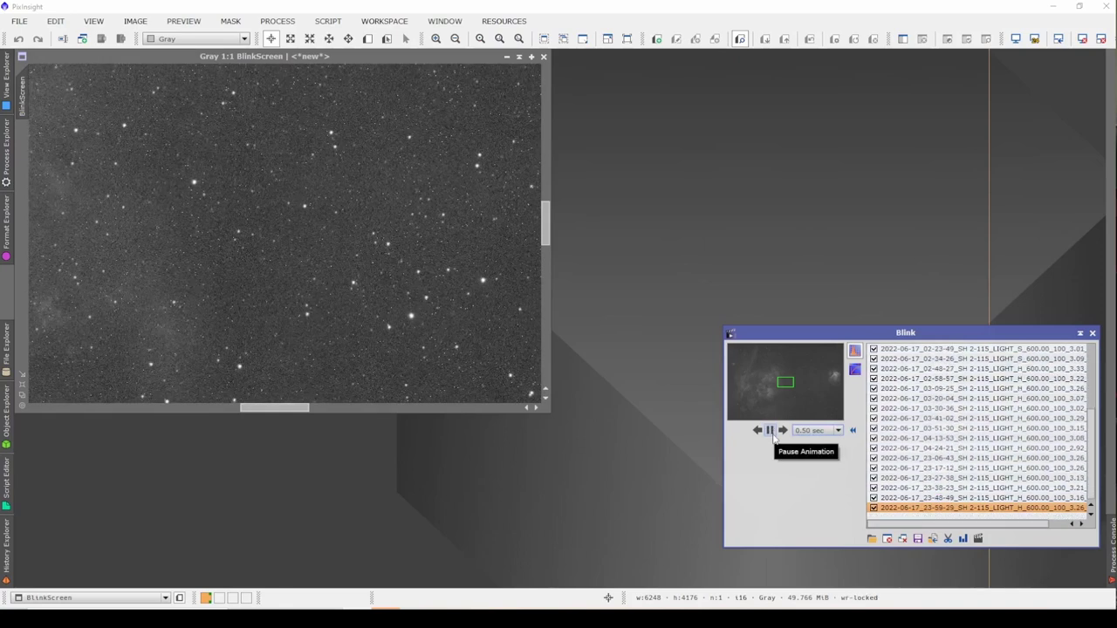
pyautogui.click(771, 431)
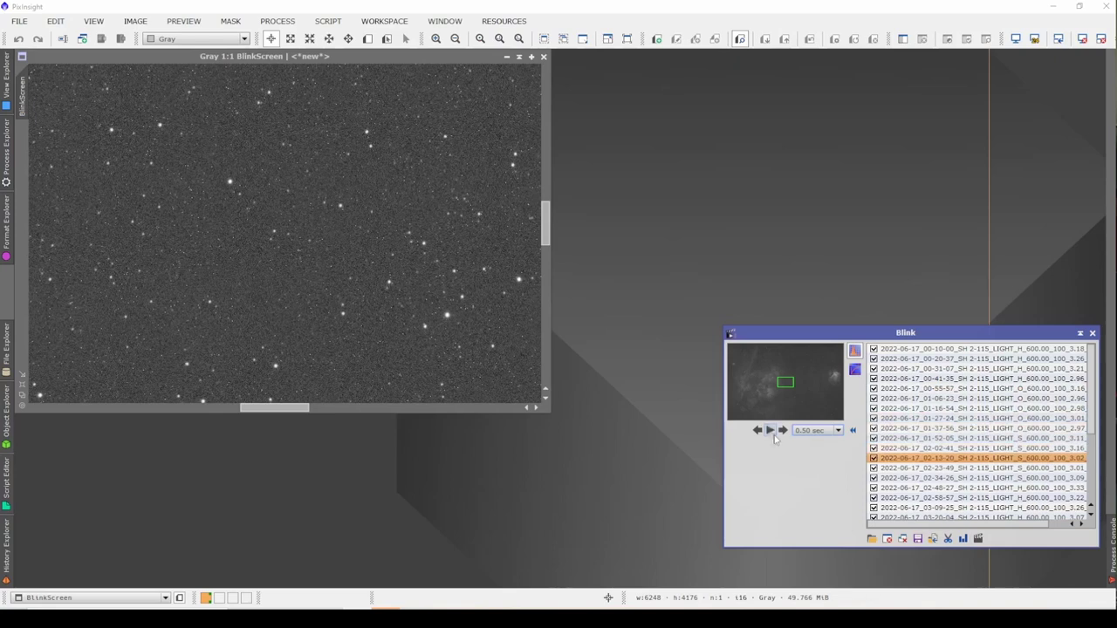
pyautogui.click(986, 468)
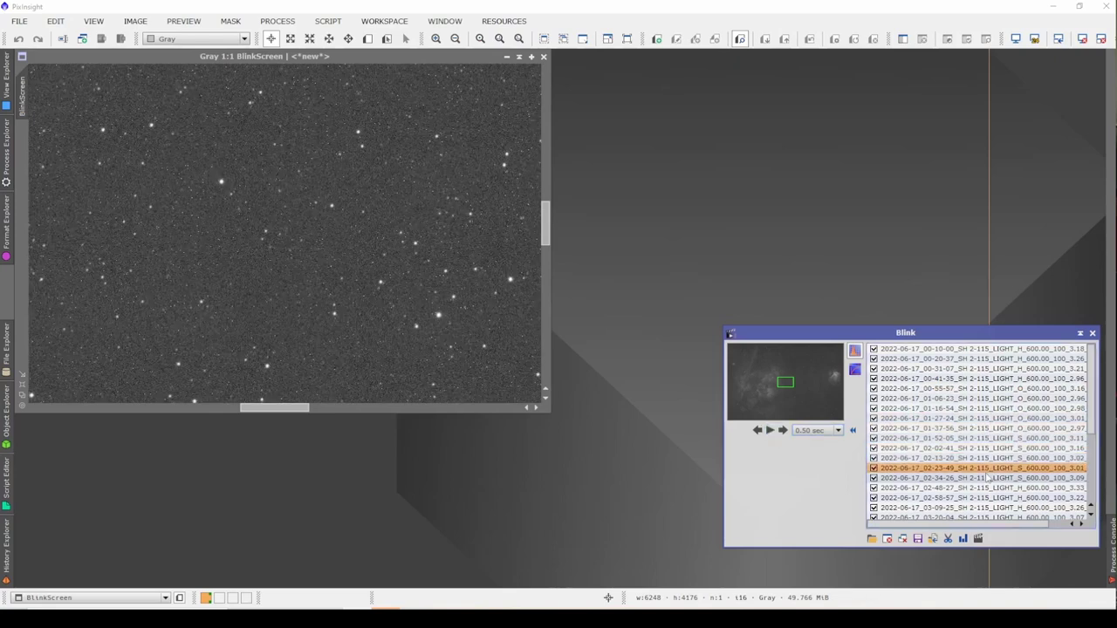
# Select all N2 frames in Blink and move them to the 1. Lights/verified/N2 folder.
pyautogui.hotkey('ctrl', 'a')
pyautogui.click(932, 539)
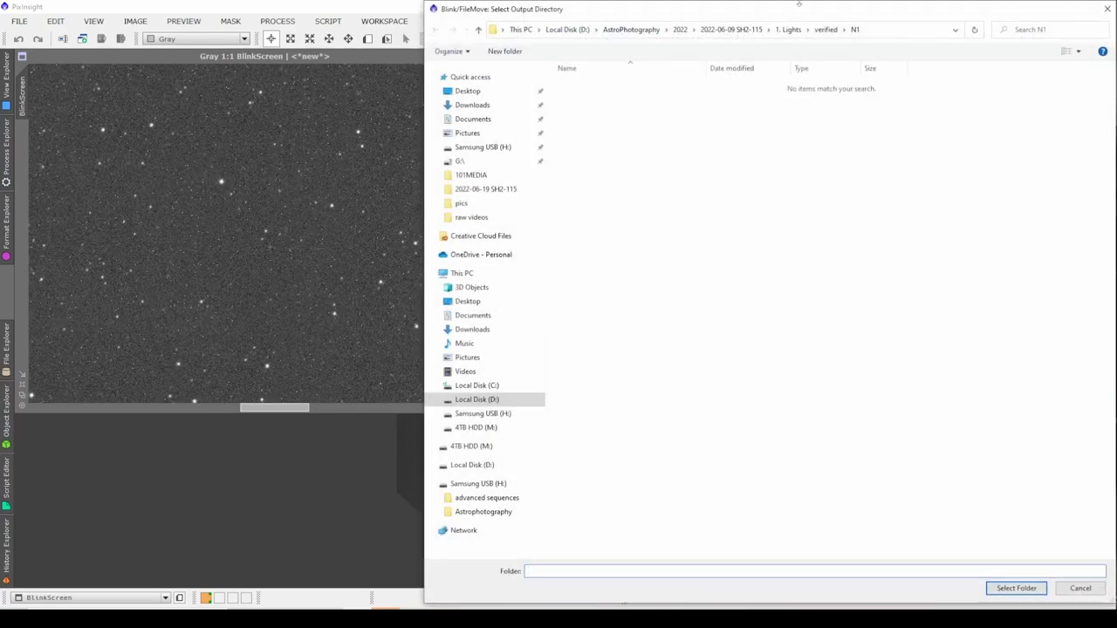
pyautogui.click(825, 30)
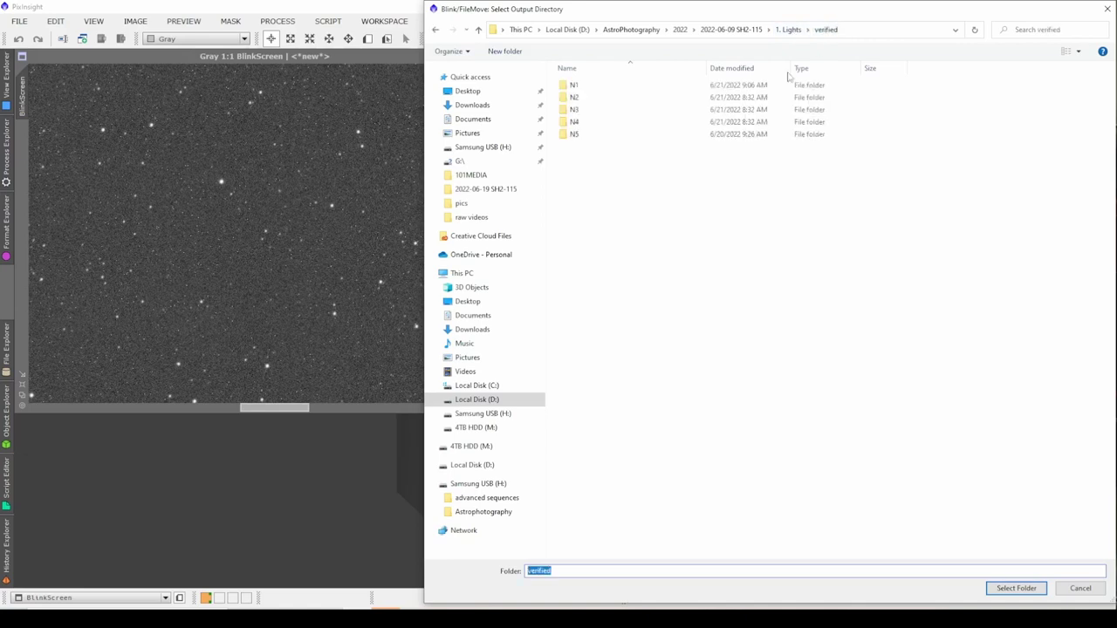
pyautogui.doubleClick(589, 102)
pyautogui.click(1015, 588)
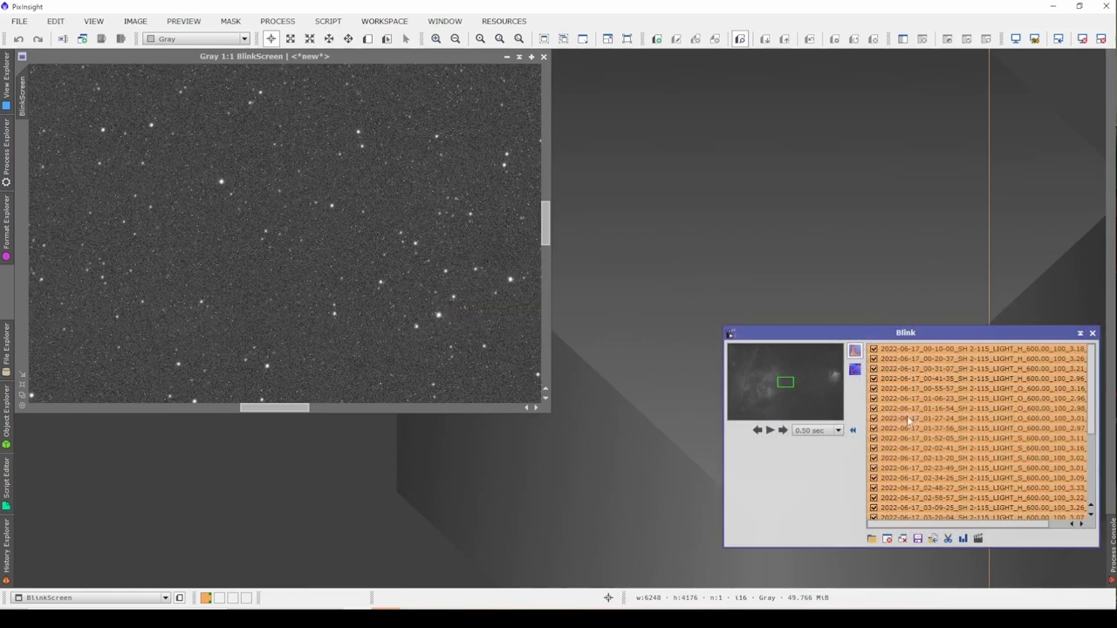
# Close all images in Blink and load every light frame of the following night, dated 2022-06-18.
pyautogui.click(903, 539)
pyautogui.click(871, 539)
pyautogui.hotkey('ctrl', 'a')
pyautogui.click(1018, 588)
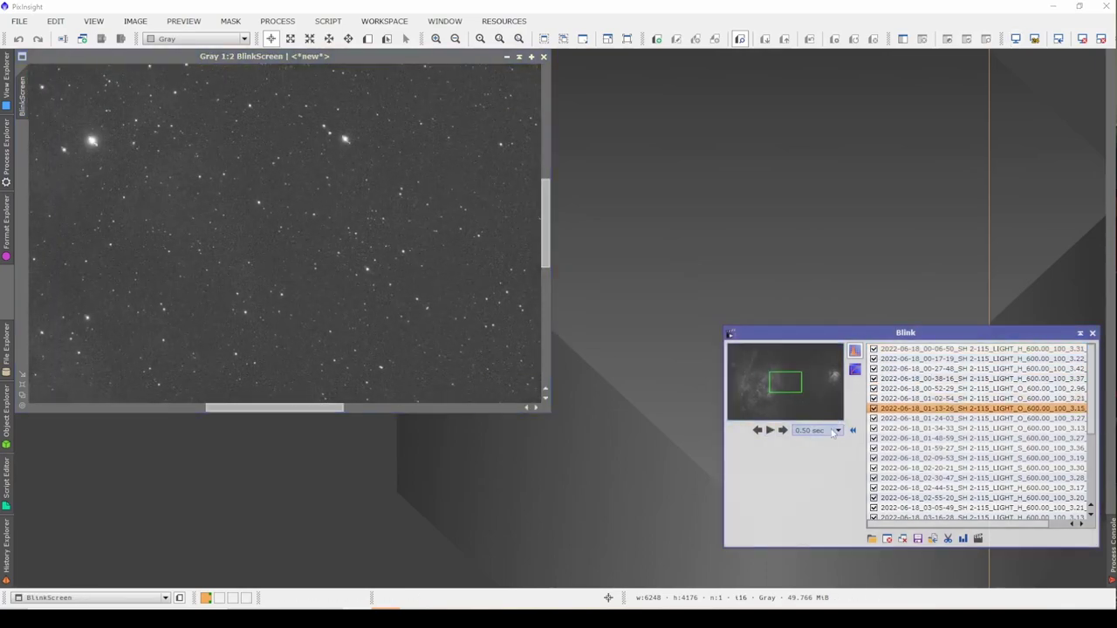
# Set the Blink delay to 0.10 sec, play the frames and examine the star shapes in frame 2022-06-18_01-13-26, up close and in full.
pyautogui.scroll(2, 807, 431)
pyautogui.click(770, 430)
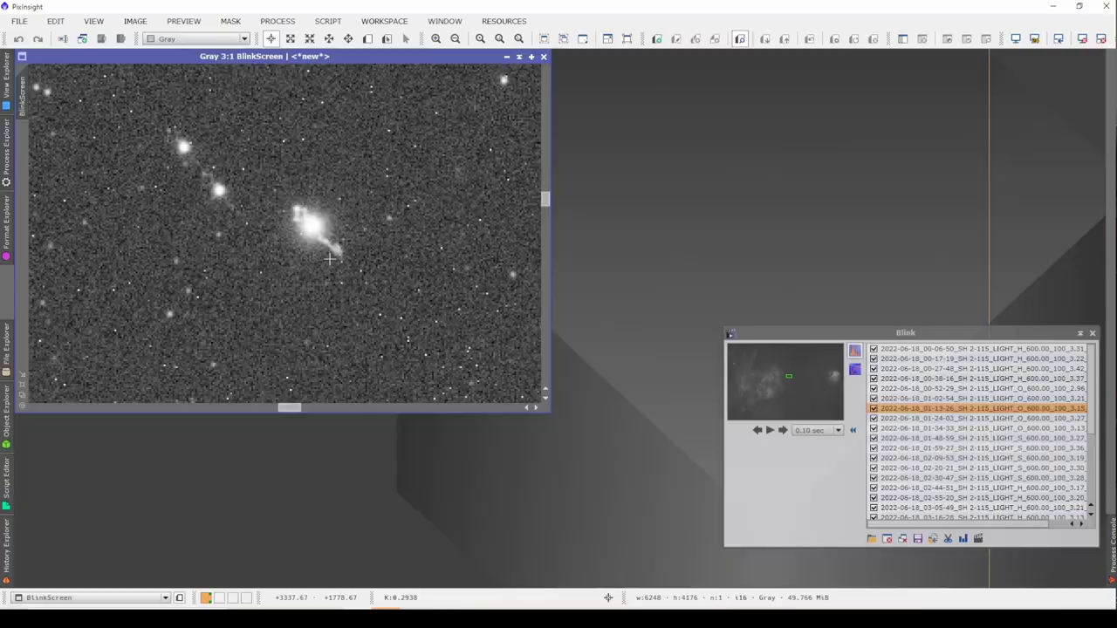
pyautogui.scroll(-7, 330, 259)
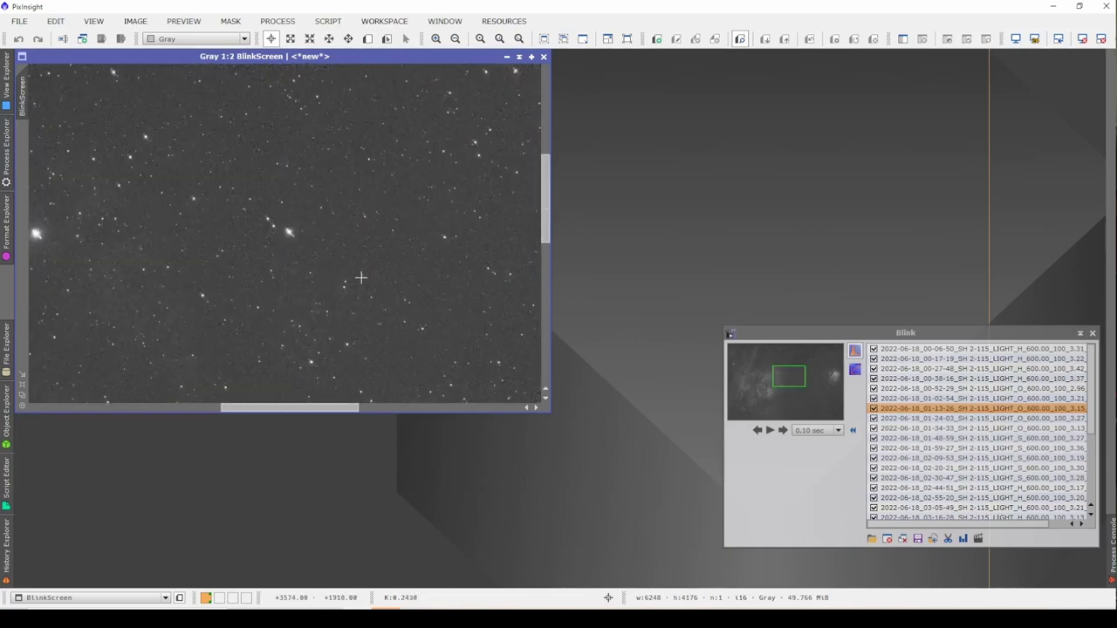
pyautogui.scroll(-1, 365, 279)
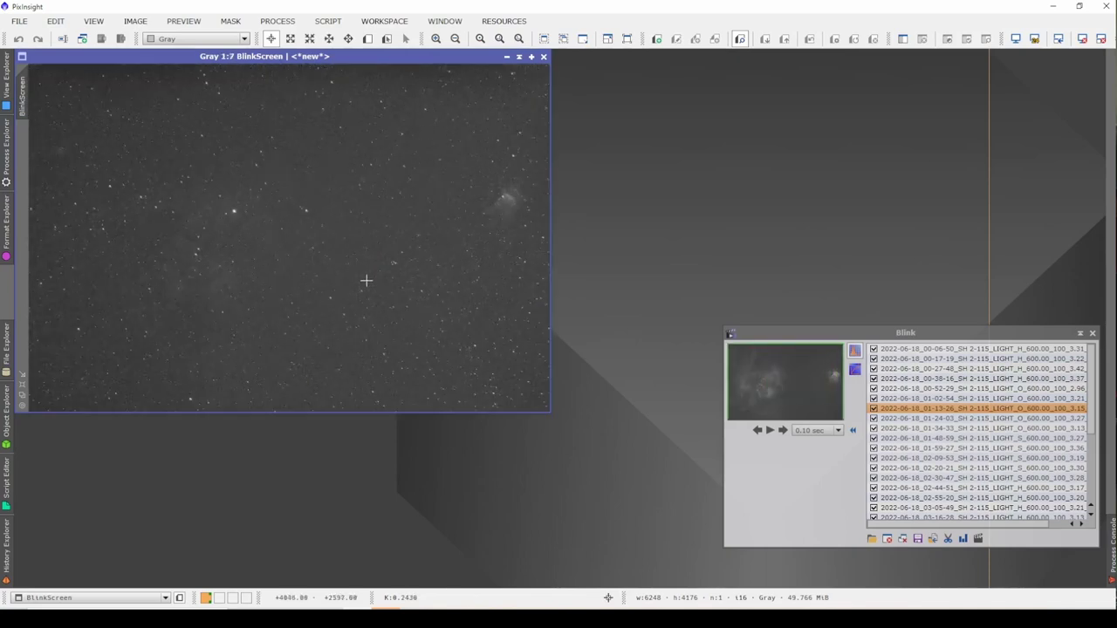
pyautogui.scroll(5, 366, 280)
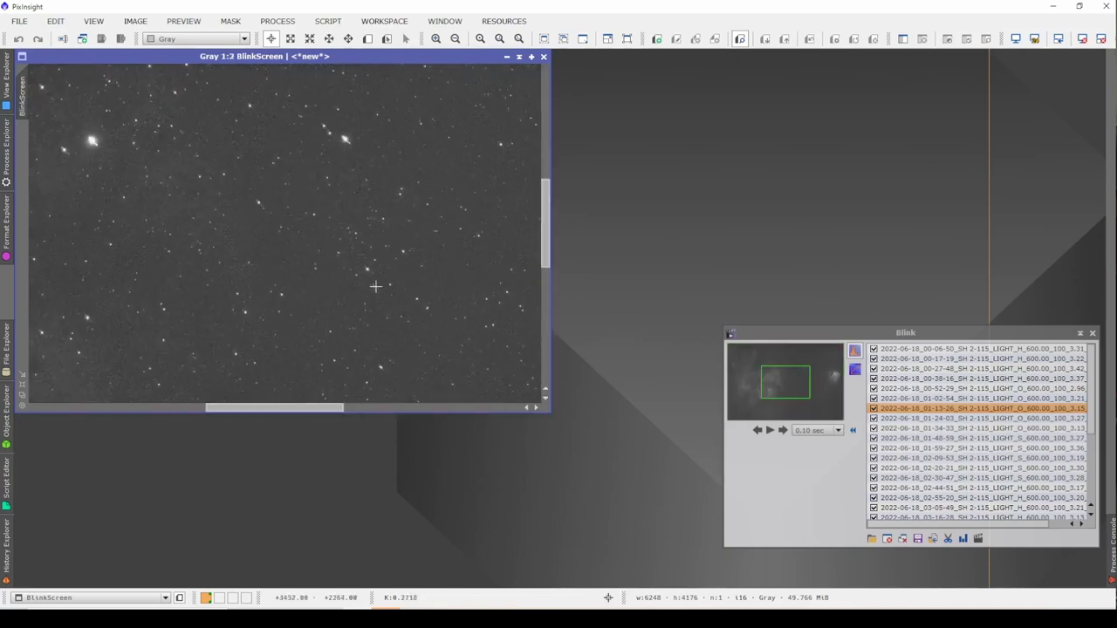
# Remove frame 2022-06-18_01-13-26 from the Blink list and replay the remaining frames.
pyautogui.click(899, 411)
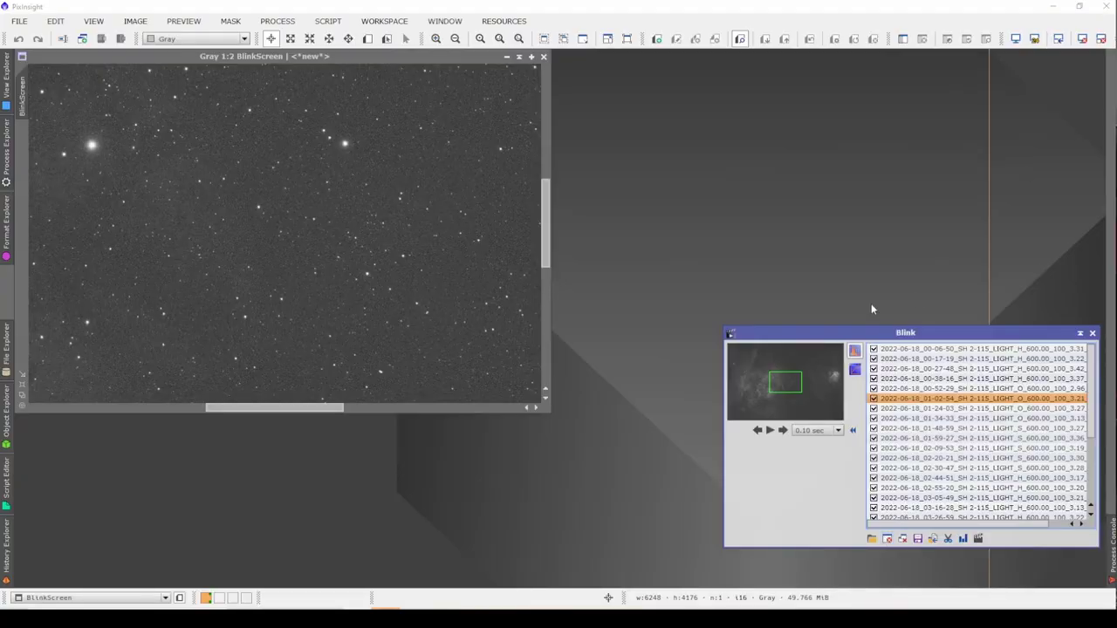
pyautogui.click(769, 430)
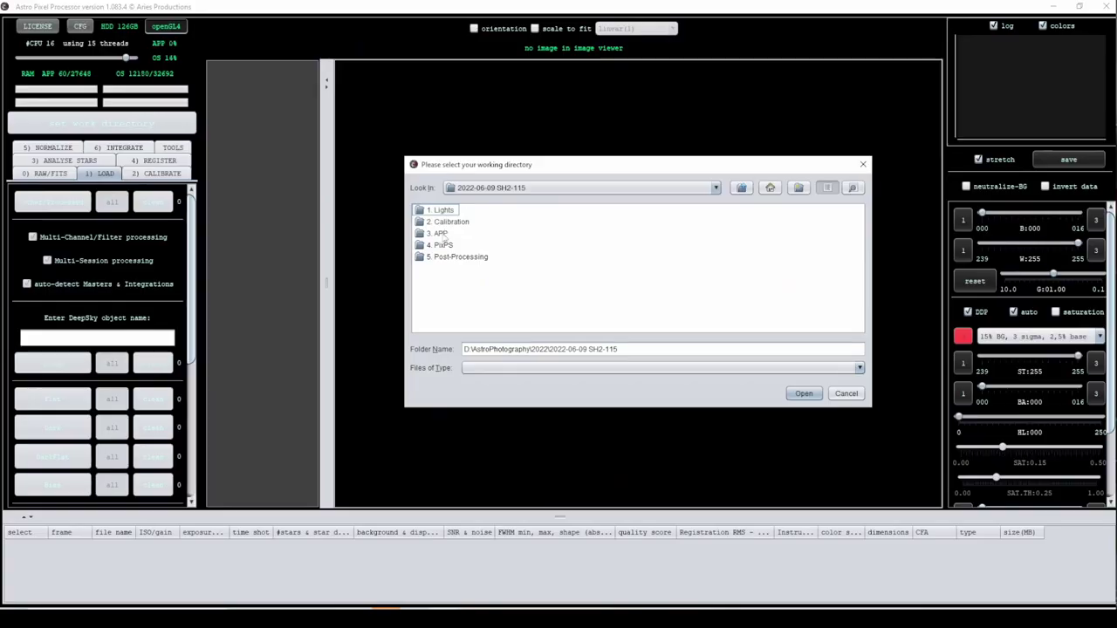
# In Astro Pixel Processor, create a folder 2022-06-21 inside 3. APP and set it as the working directory.
pyautogui.doubleClick(432, 233)
pyautogui.click(482, 298)
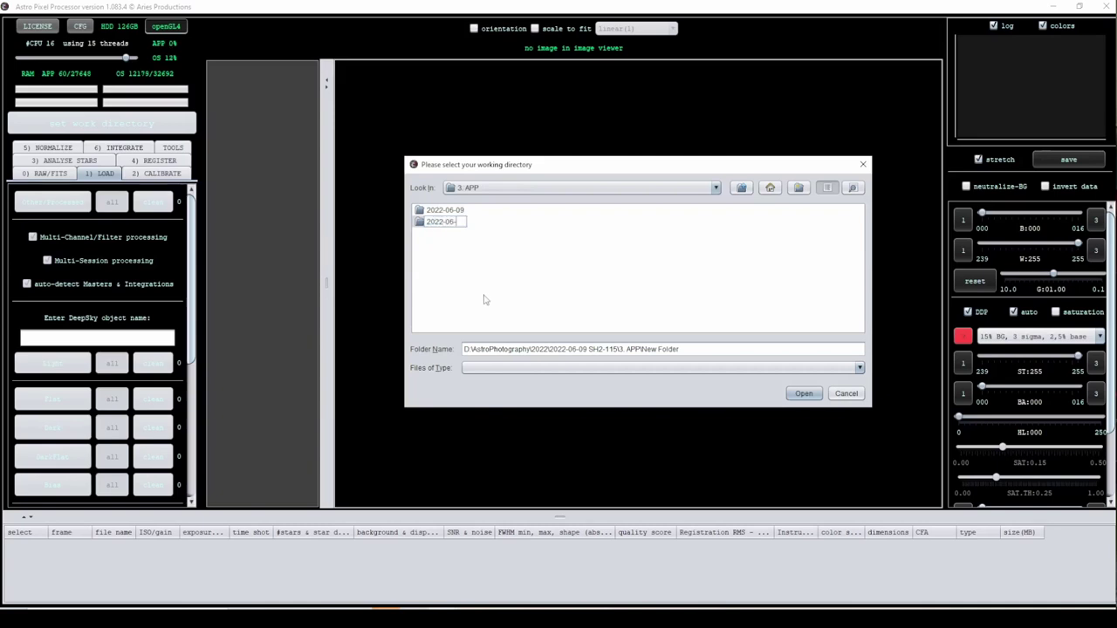
pyautogui.press('Return')
pyautogui.doubleClick(449, 223)
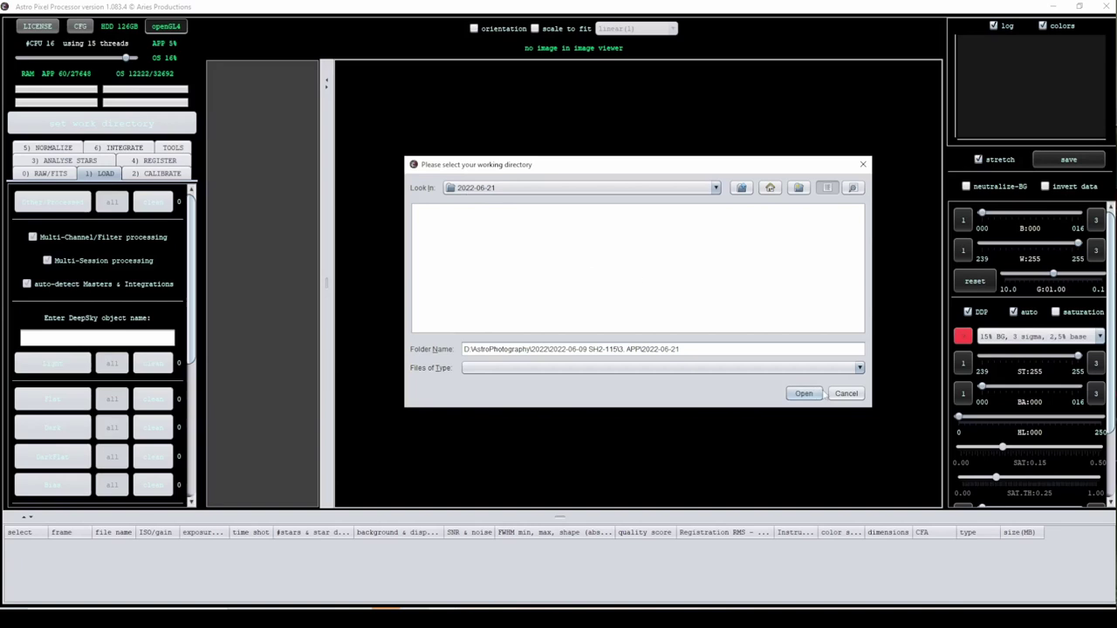
pyautogui.click(804, 393)
# Enter SH2-115 as the deep-sky object name.
pyautogui.click(152, 336)
pyautogui.write('SB2')
pyautogui.write('-115')
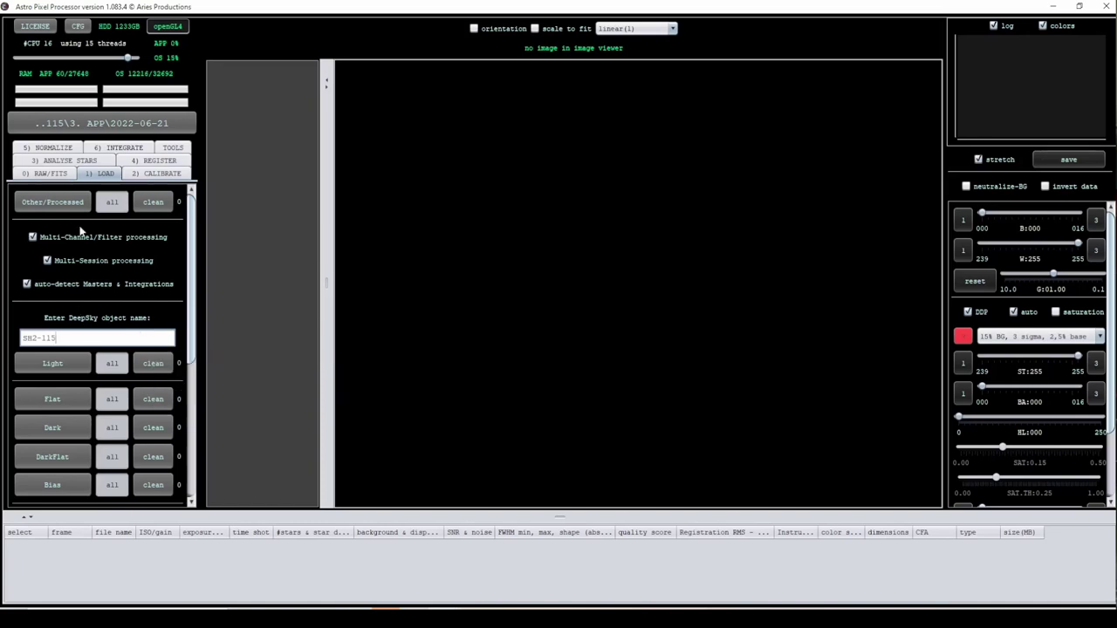
# Load the light frames of all nights from the 1. Lights/verified folders.
pyautogui.click(75, 364)
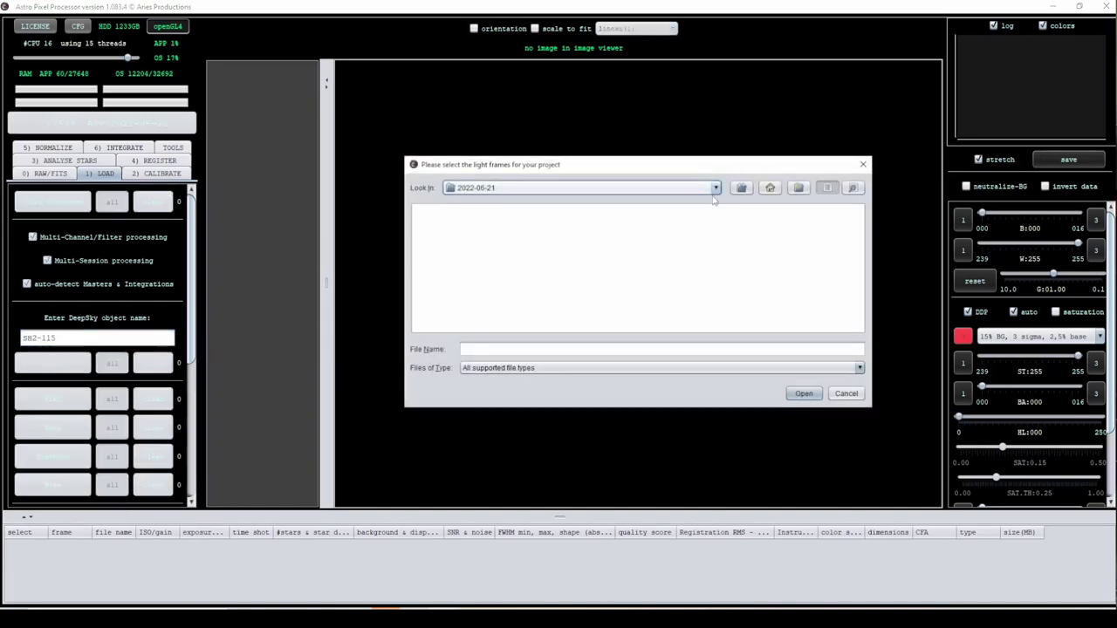
pyautogui.click(718, 189)
pyautogui.click(489, 209)
pyautogui.doubleClick(437, 221)
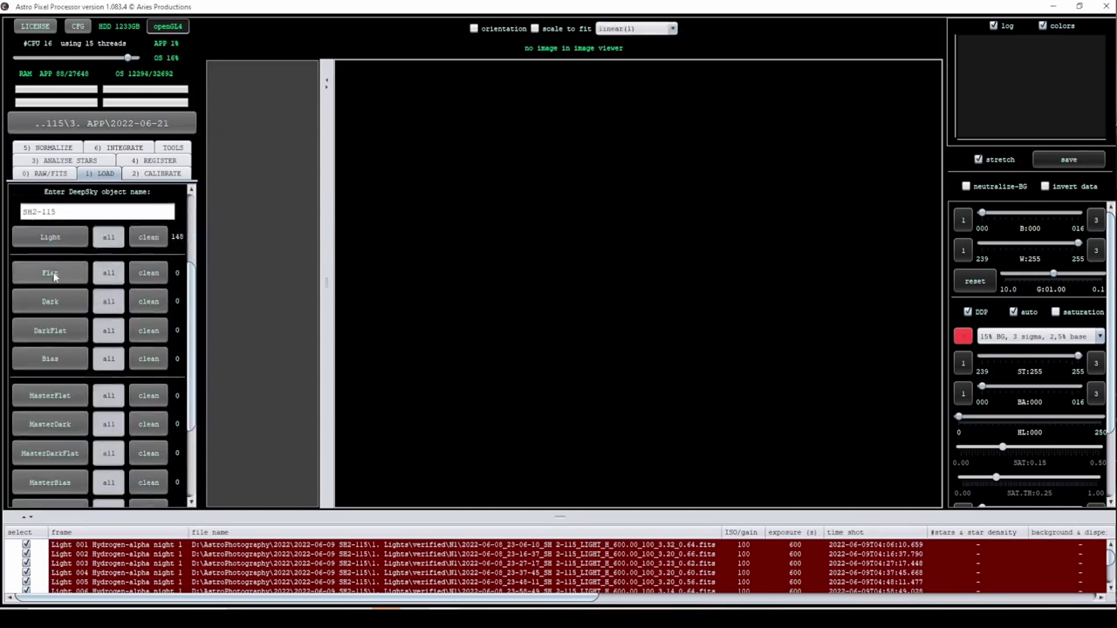
# Load the flat, dark and dark flat calibration frames for the project.
pyautogui.click(50, 274)
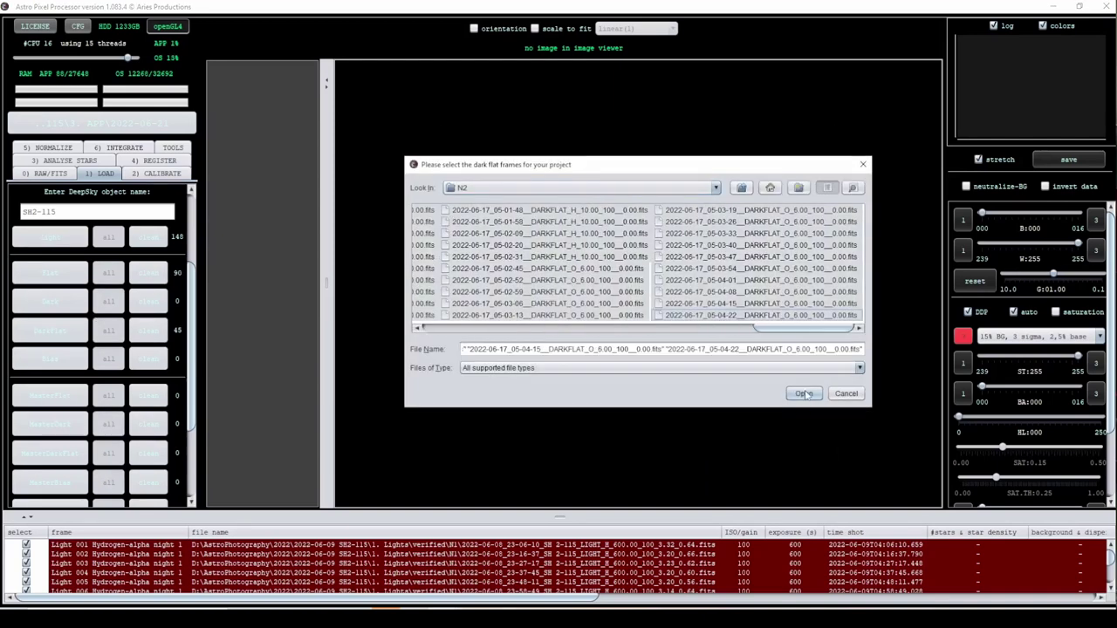
pyautogui.click(803, 394)
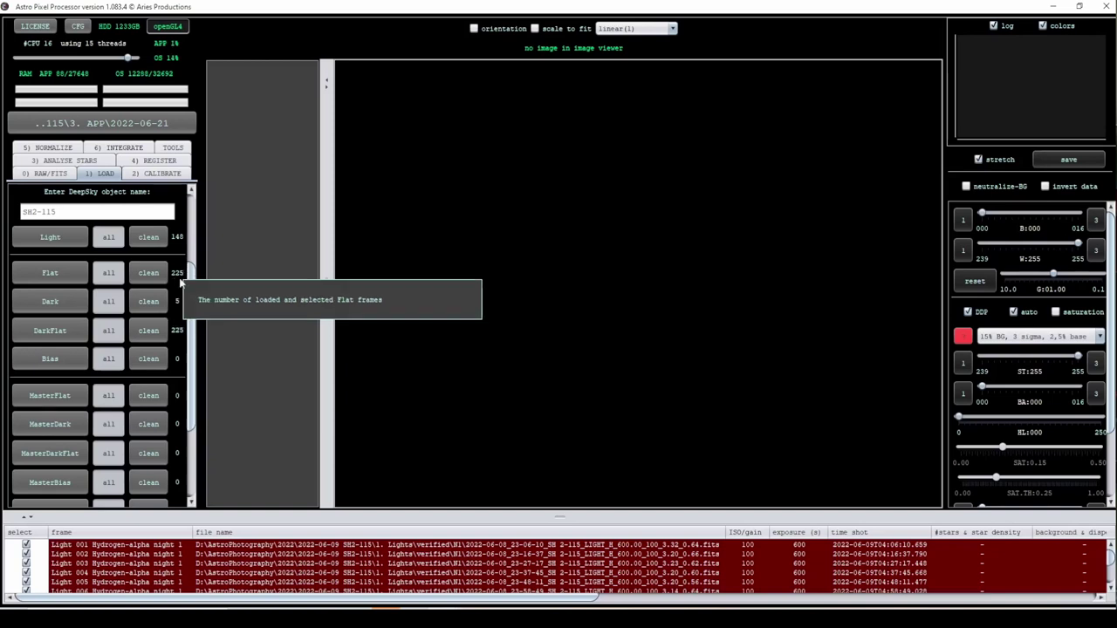
pyautogui.scroll(-3, 180, 295)
pyautogui.scroll(4, 174, 297)
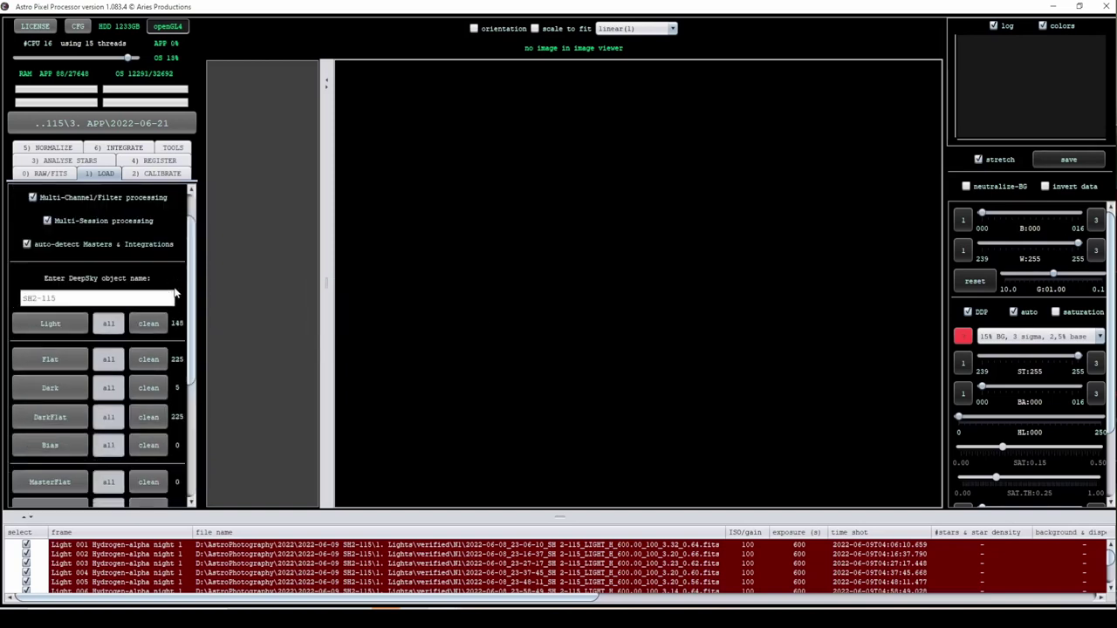
# Review the calibration settings, including the adaptive pedestal/reduce Amp-Glow option.
pyautogui.click(153, 175)
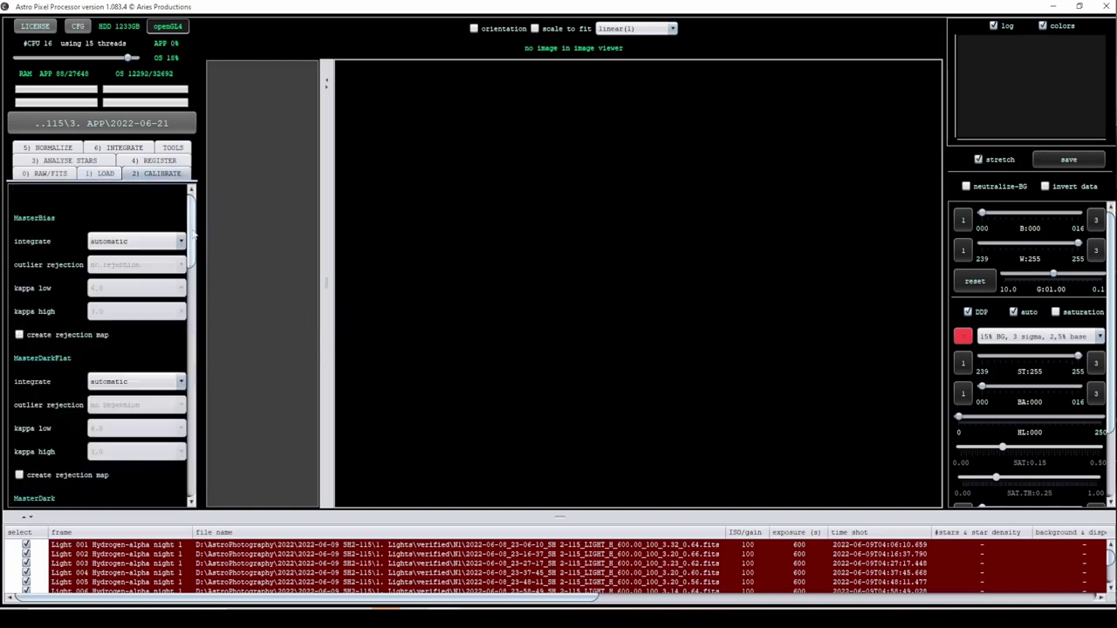
pyautogui.scroll(-5, 88, 321)
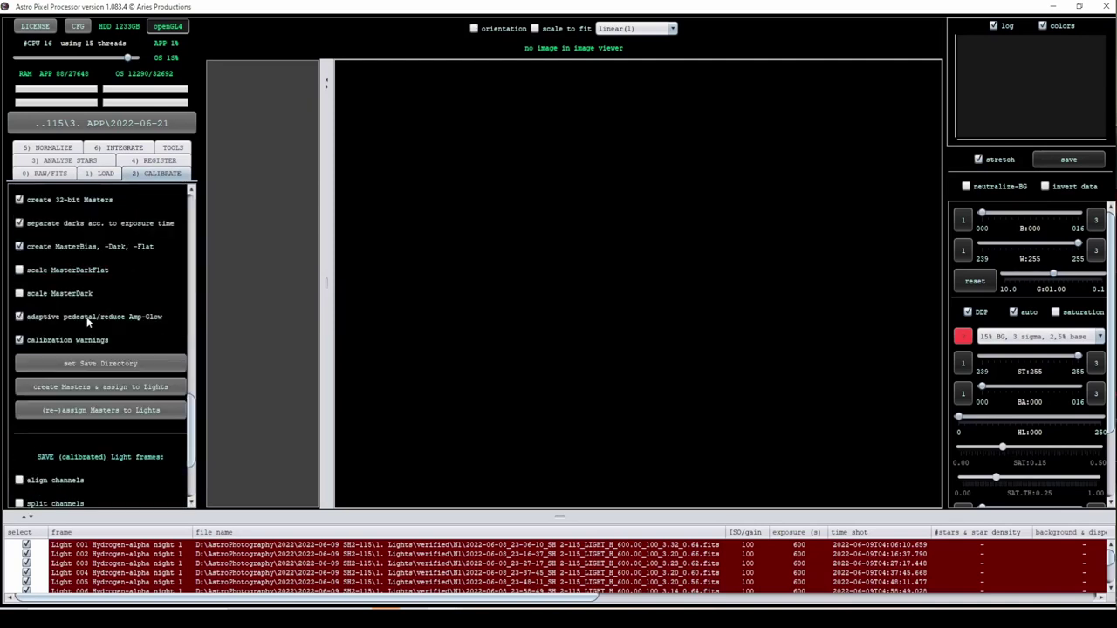
pyautogui.moveTo(87, 322)
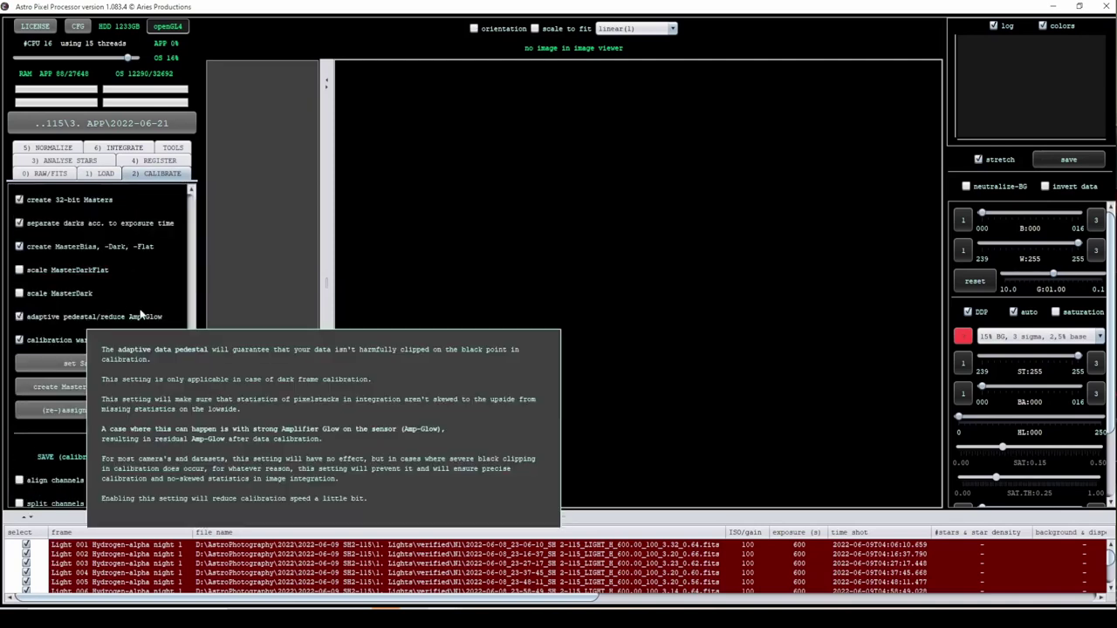
pyautogui.scroll(1, 156, 288)
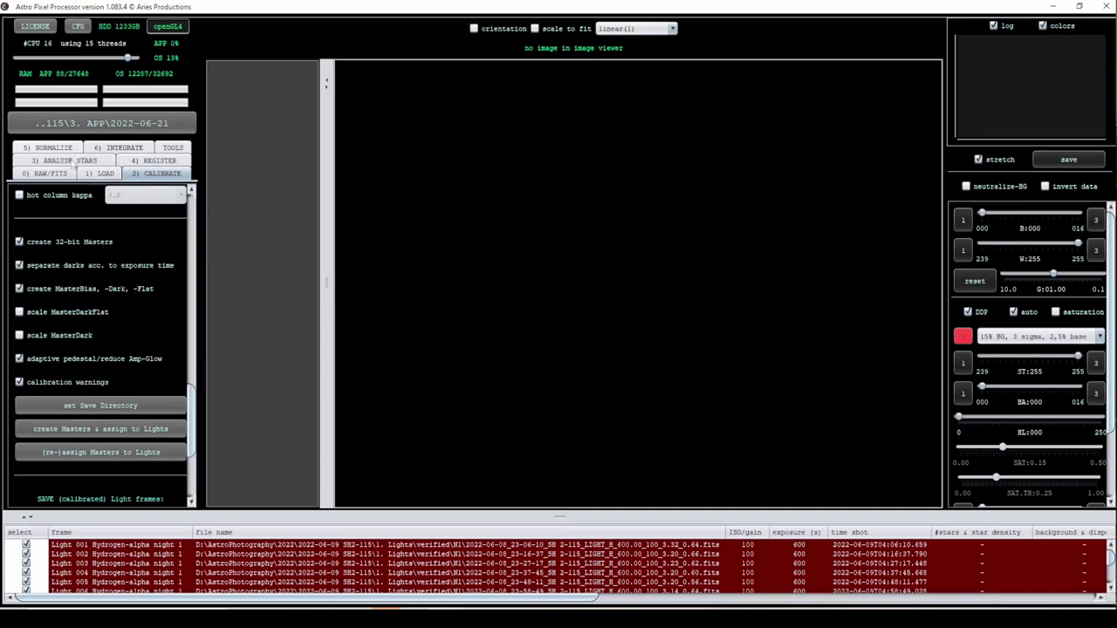
# Set the automatic star-count target for star analysis to 1000.
pyautogui.click(76, 162)
pyautogui.click(90, 375)
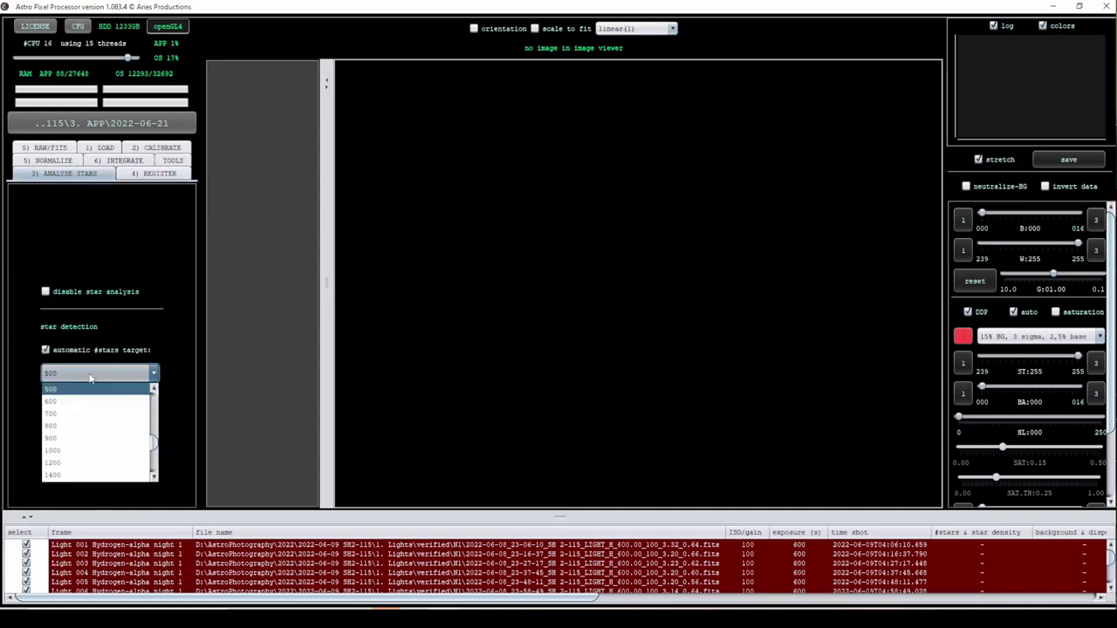
pyautogui.click(97, 450)
# Review the registration settings, including the descriptors, distortion correction and same camera and optics options.
pyautogui.click(135, 173)
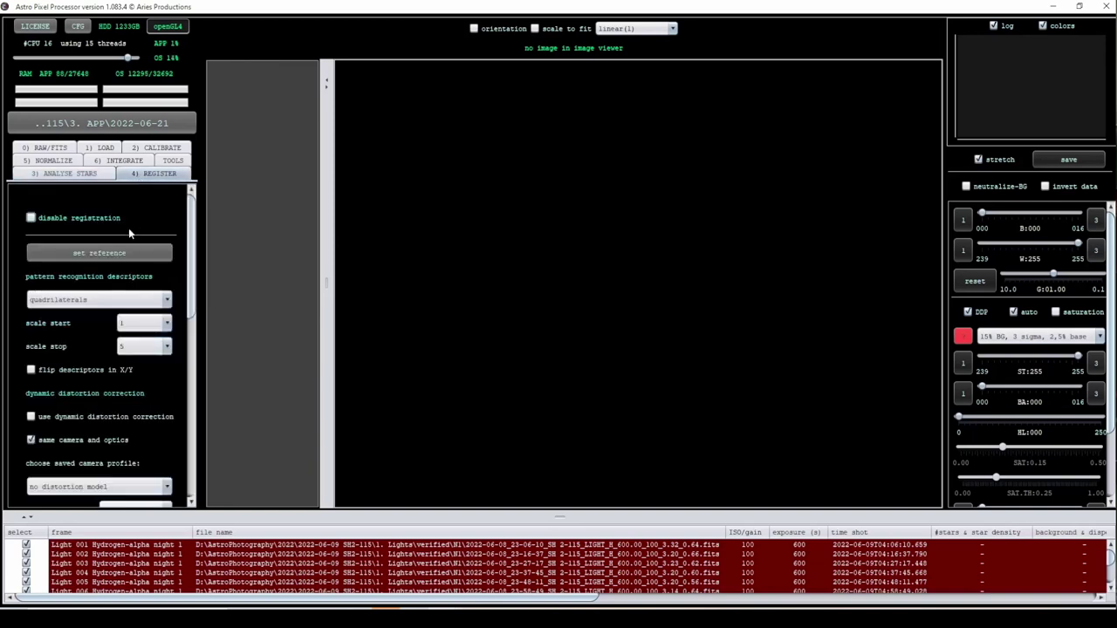
pyautogui.scroll(-3, 109, 240)
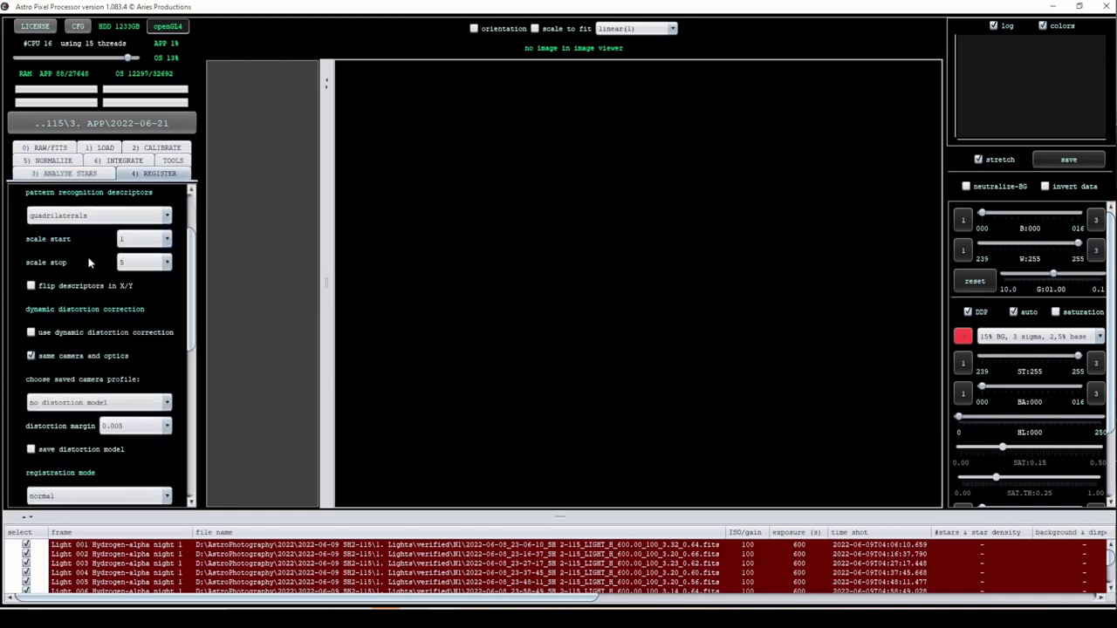
pyautogui.scroll(-1, 88, 262)
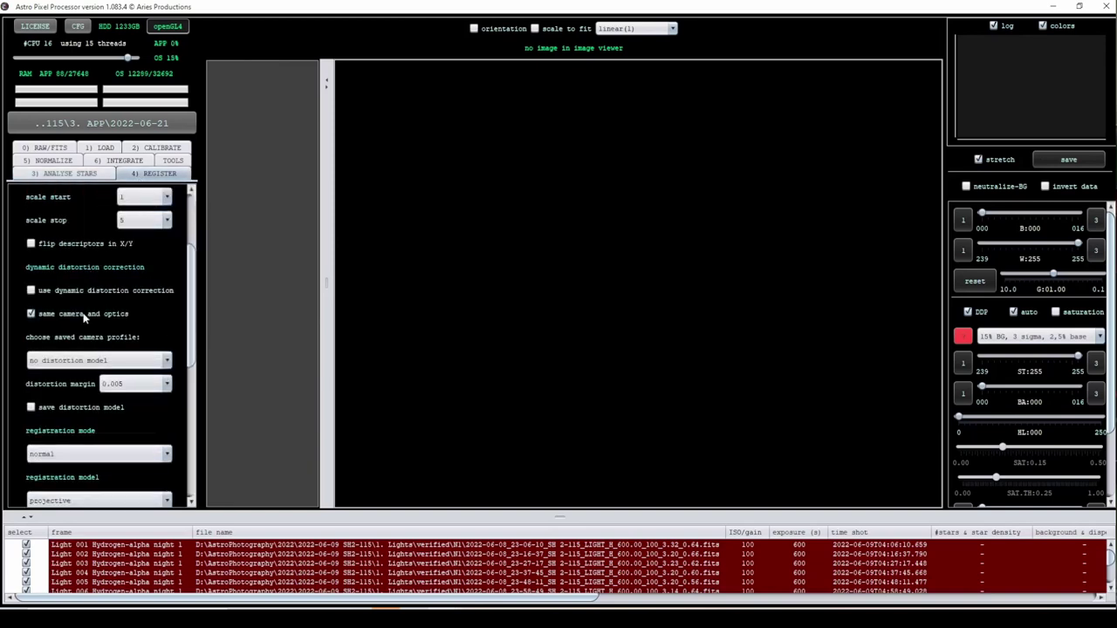
pyautogui.moveTo(84, 318)
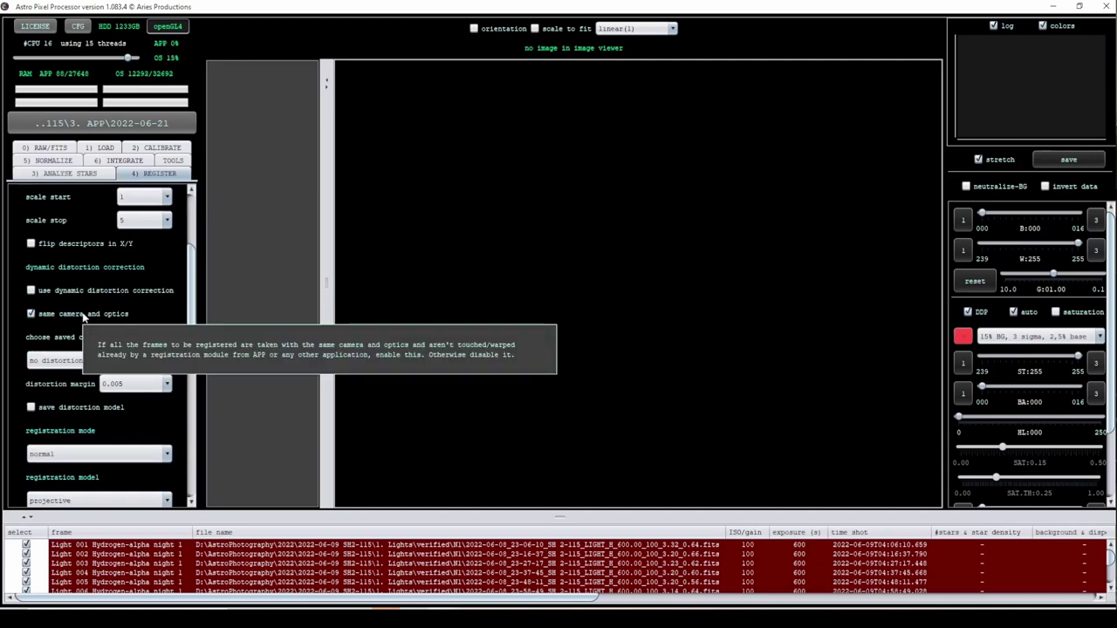
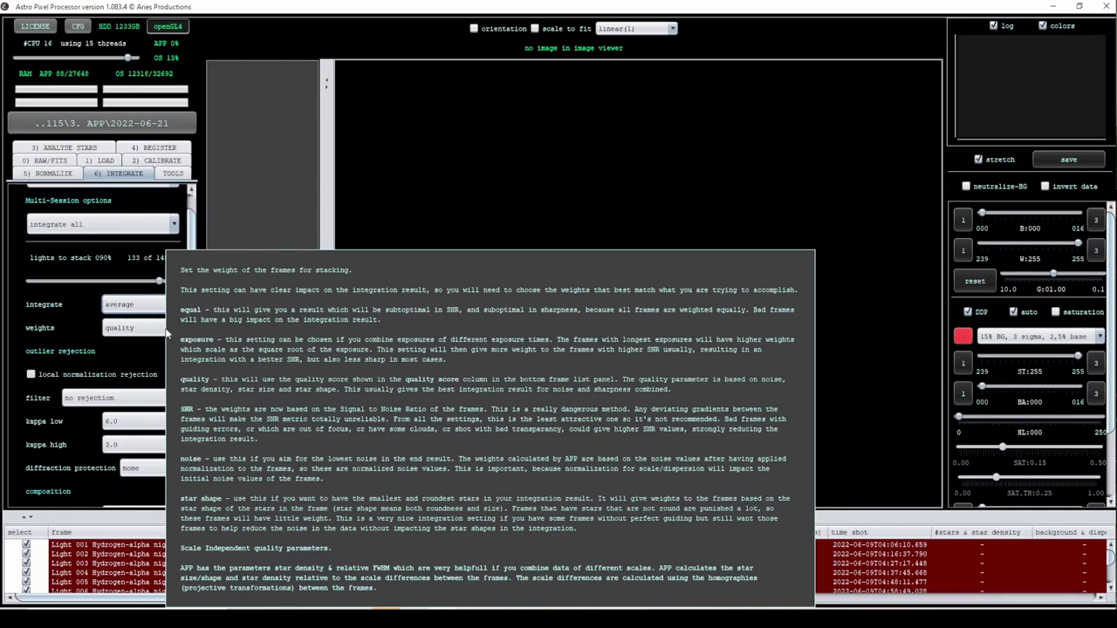
# Set the integration's outlier rejection filter to adaptive rejection.
pyautogui.scroll(-3, 166, 332)
pyautogui.click(131, 271)
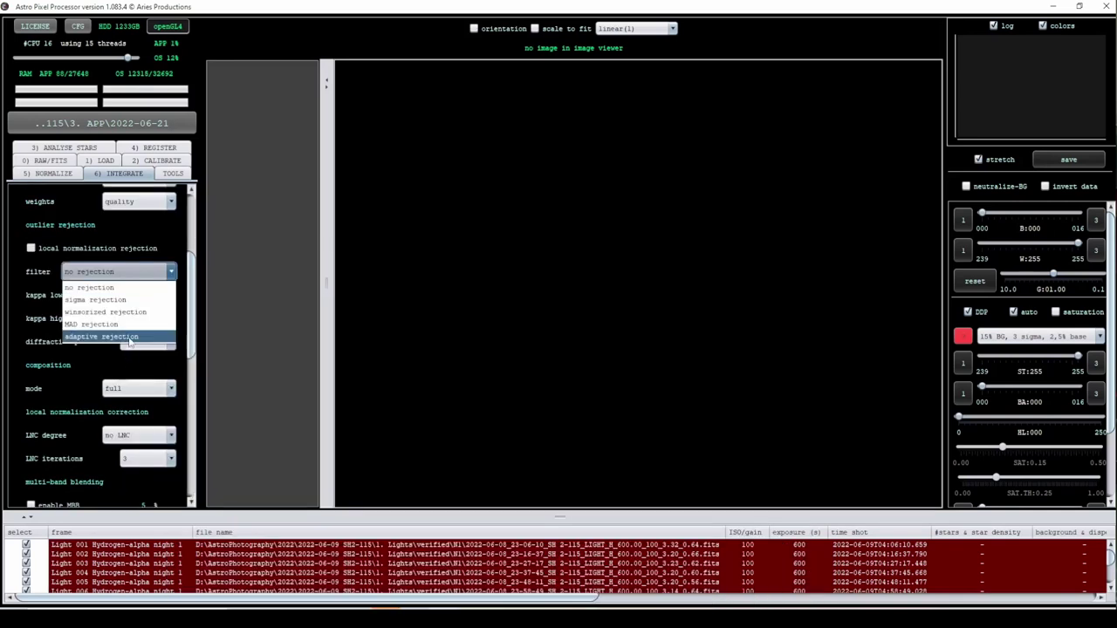
pyautogui.click(105, 337)
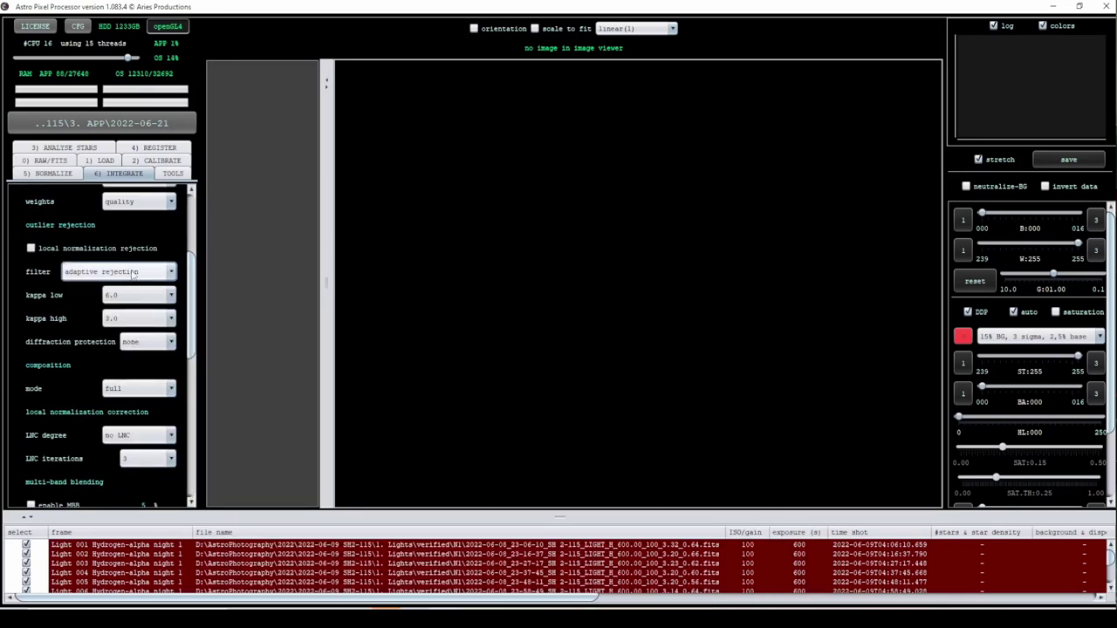
# Set the outlier rejection's kappa low to 7.0 and kappa high to 3.8.
pyautogui.moveTo(127, 296)
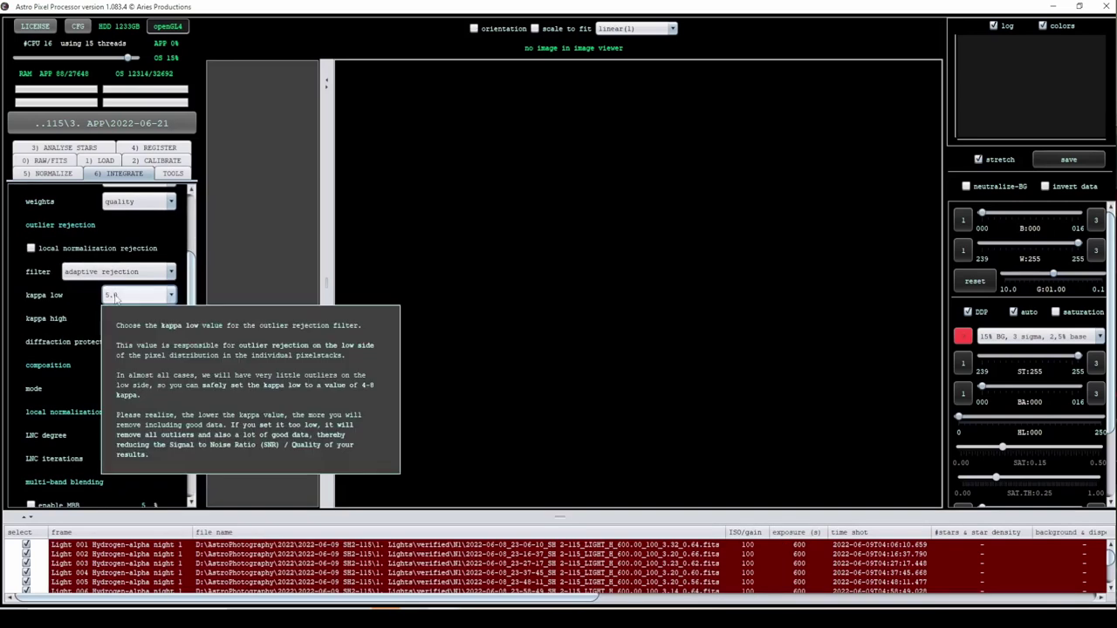
pyautogui.click(137, 298)
pyautogui.scroll(-5, 144, 349)
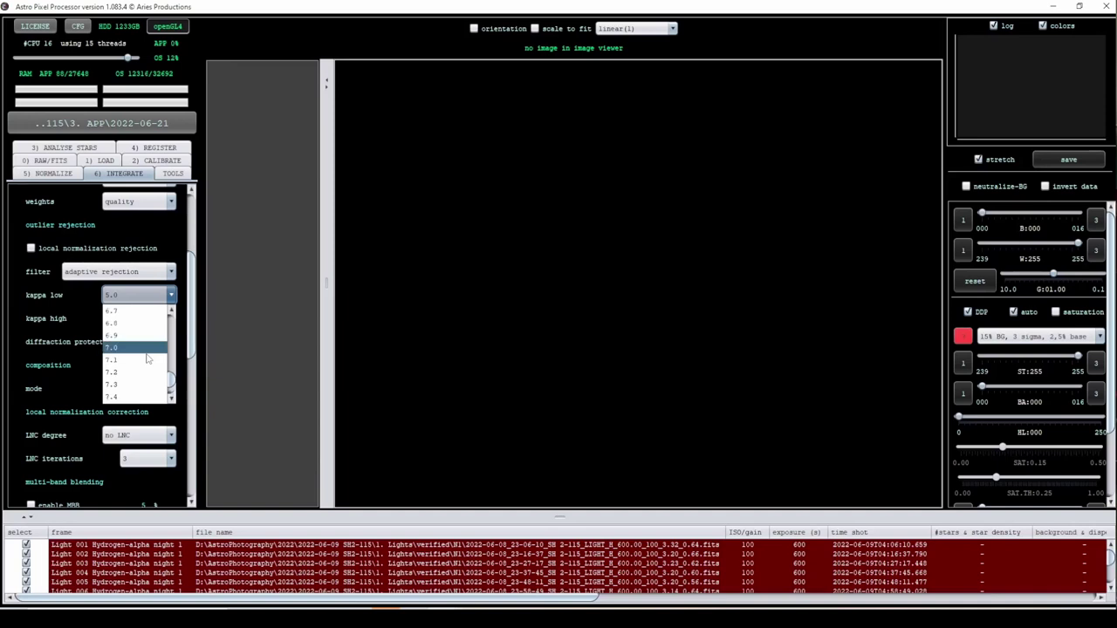
pyautogui.scroll(3, 140, 359)
pyautogui.click(140, 348)
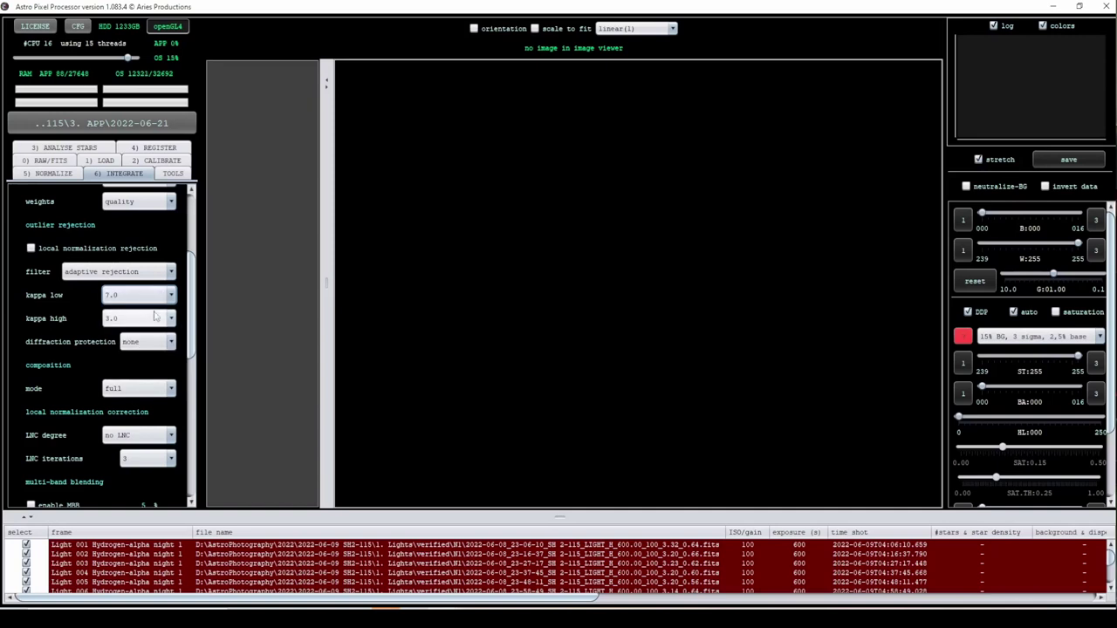
pyautogui.moveTo(162, 318)
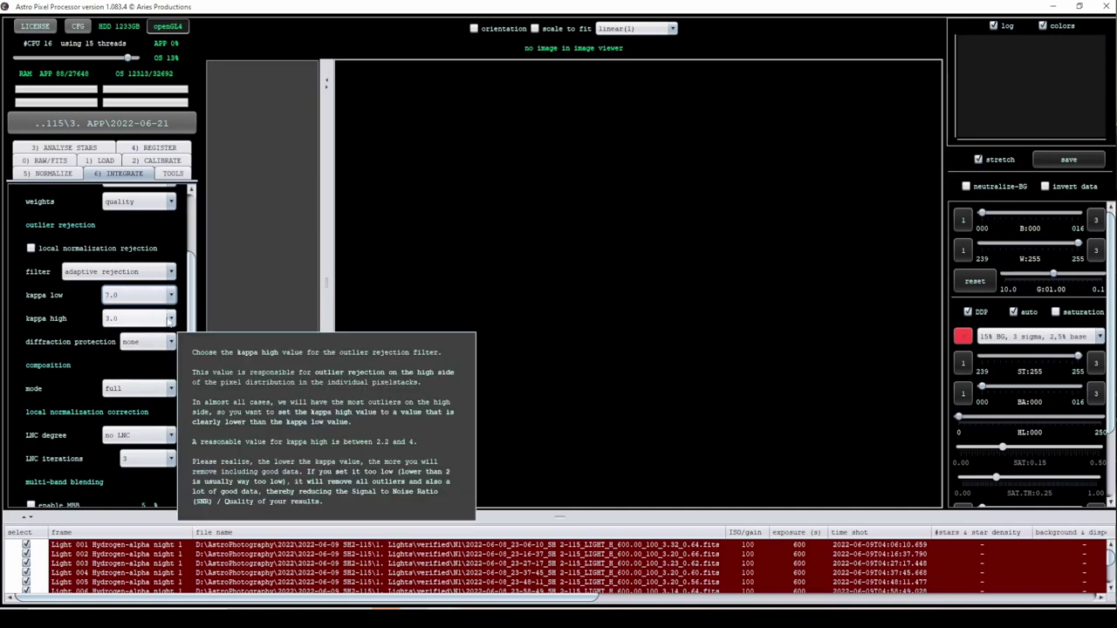
pyautogui.click(159, 319)
pyautogui.click(141, 367)
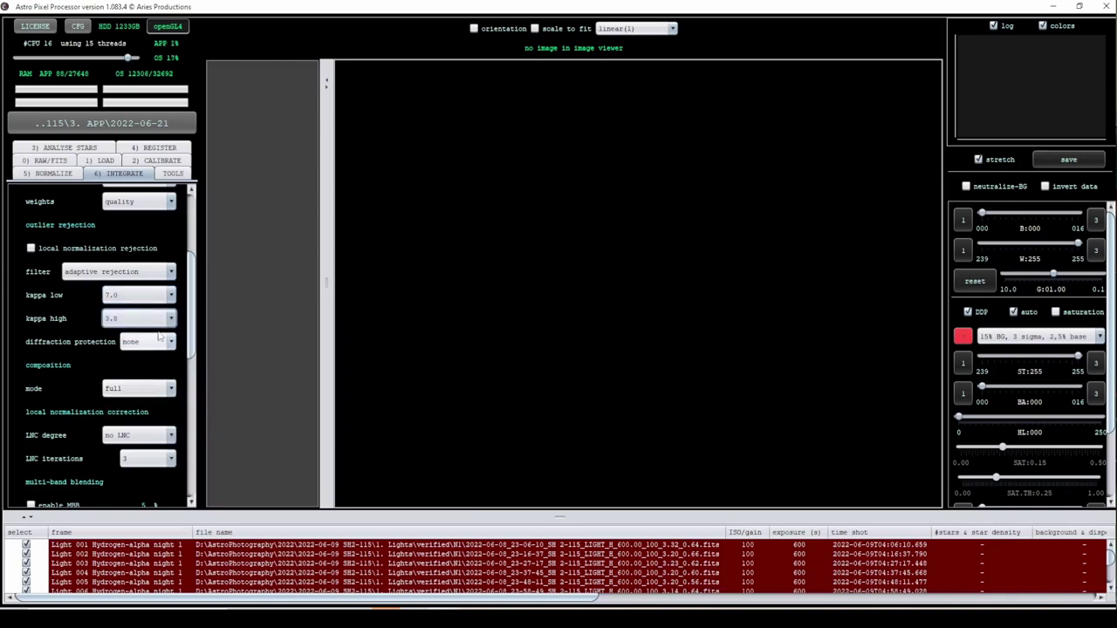
# Set the outlier rejection's diffraction protection to 5.
pyautogui.moveTo(140, 297)
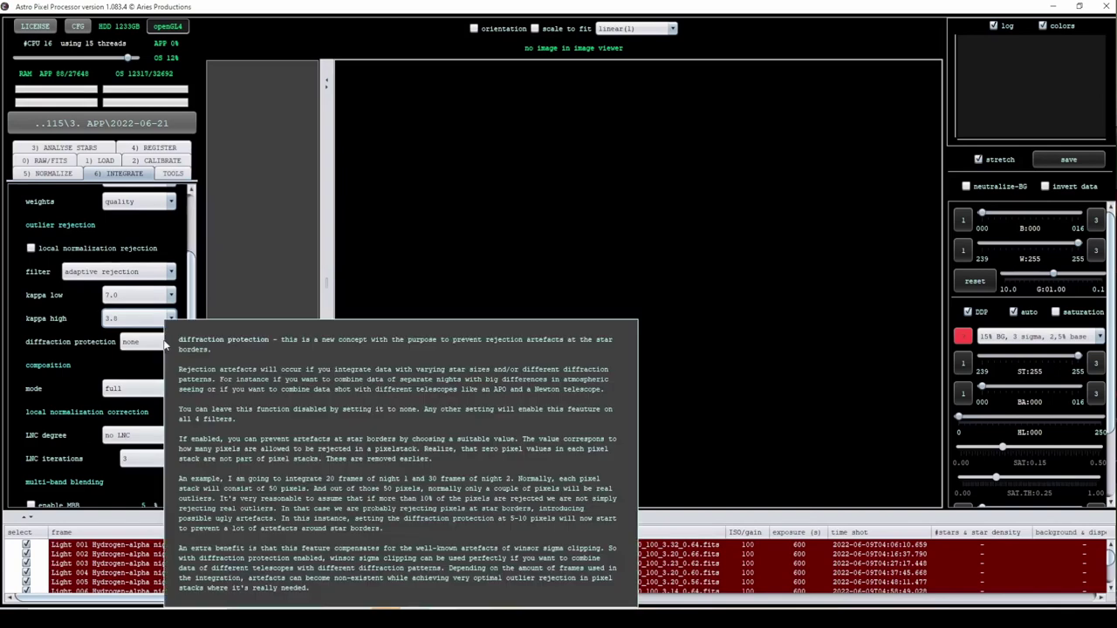
pyautogui.click(156, 346)
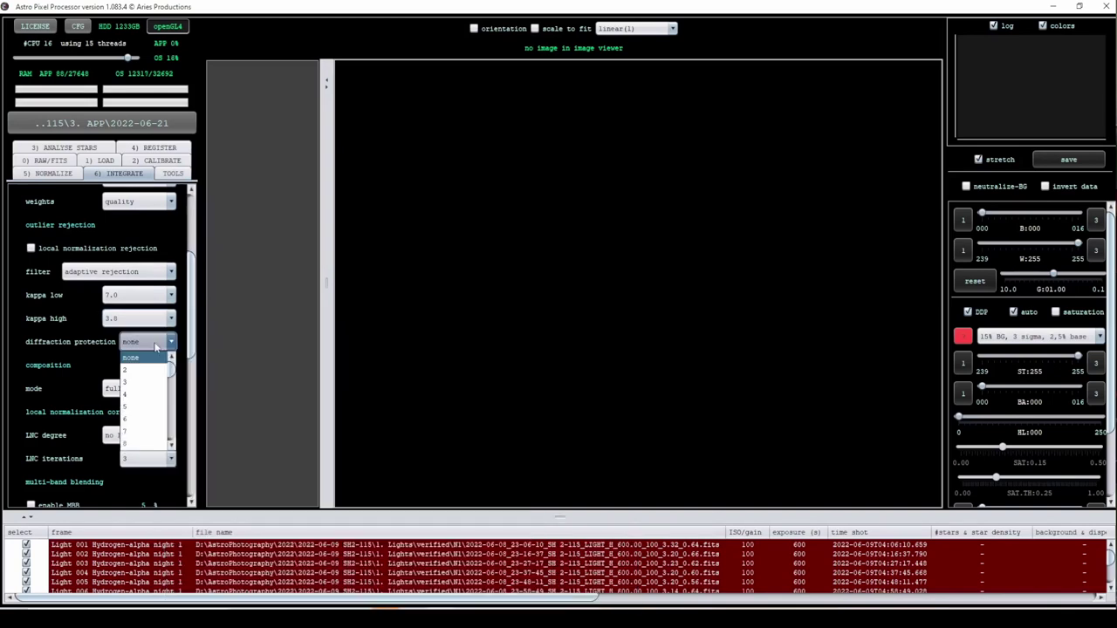
pyautogui.click(144, 407)
# Enable multi-band blending for the integration and increase its percentage.
pyautogui.scroll(-3, 131, 312)
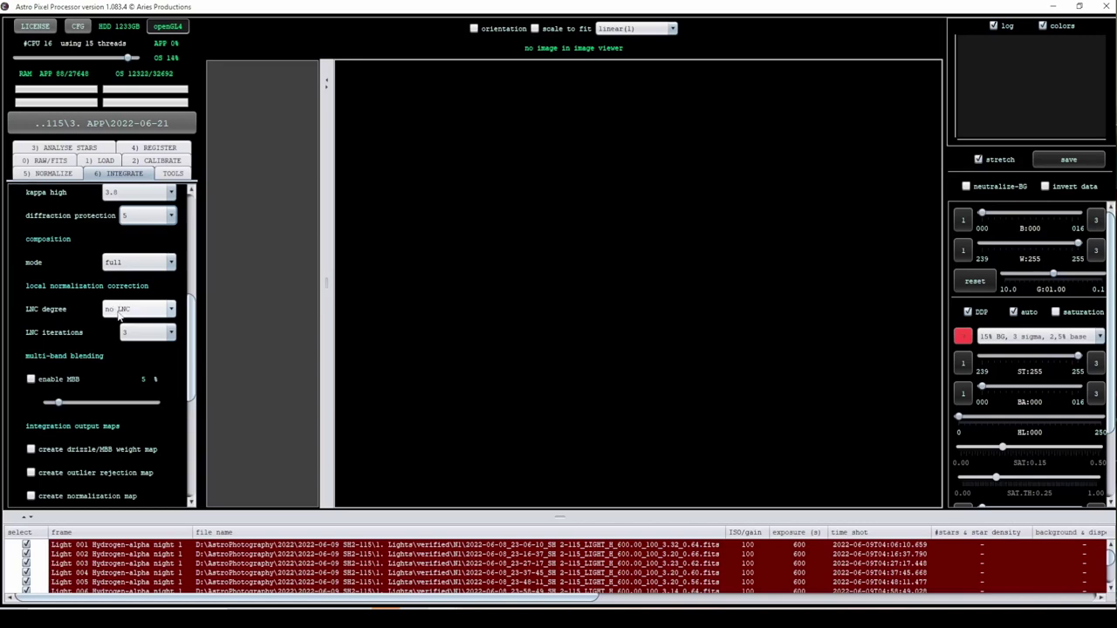
pyautogui.moveTo(119, 318)
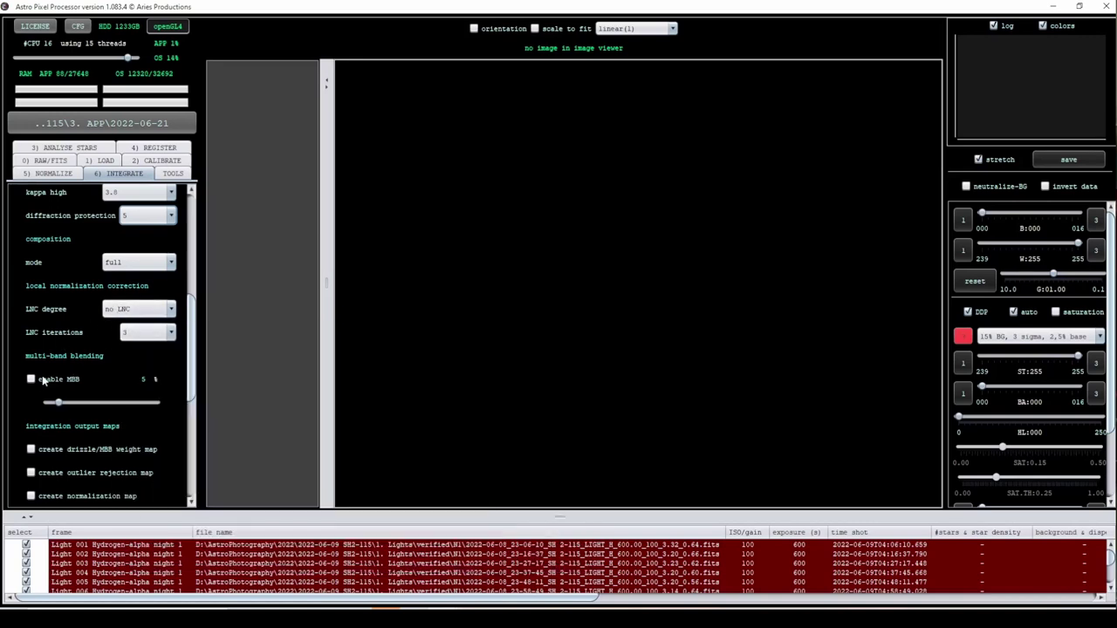
pyautogui.click(41, 380)
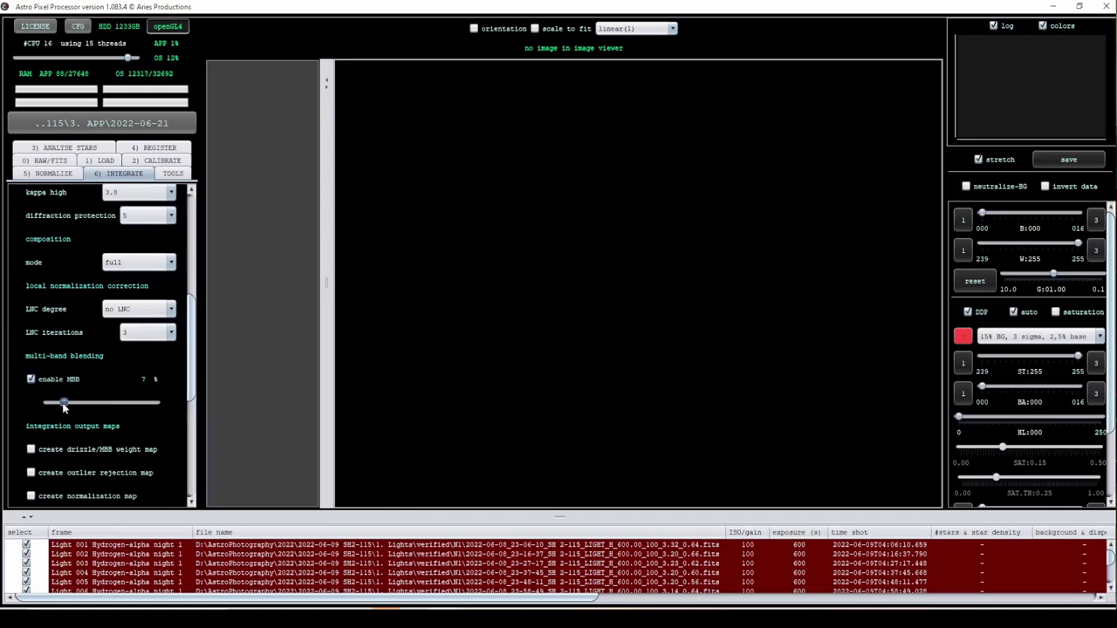
pyautogui.moveTo(63, 406); pyautogui.dragTo(69, 406)
# Start the integration in interpolation mode at scale 1.0, using SH2-115 as the astronomical object's name.
pyautogui.scroll(-6, 78, 419)
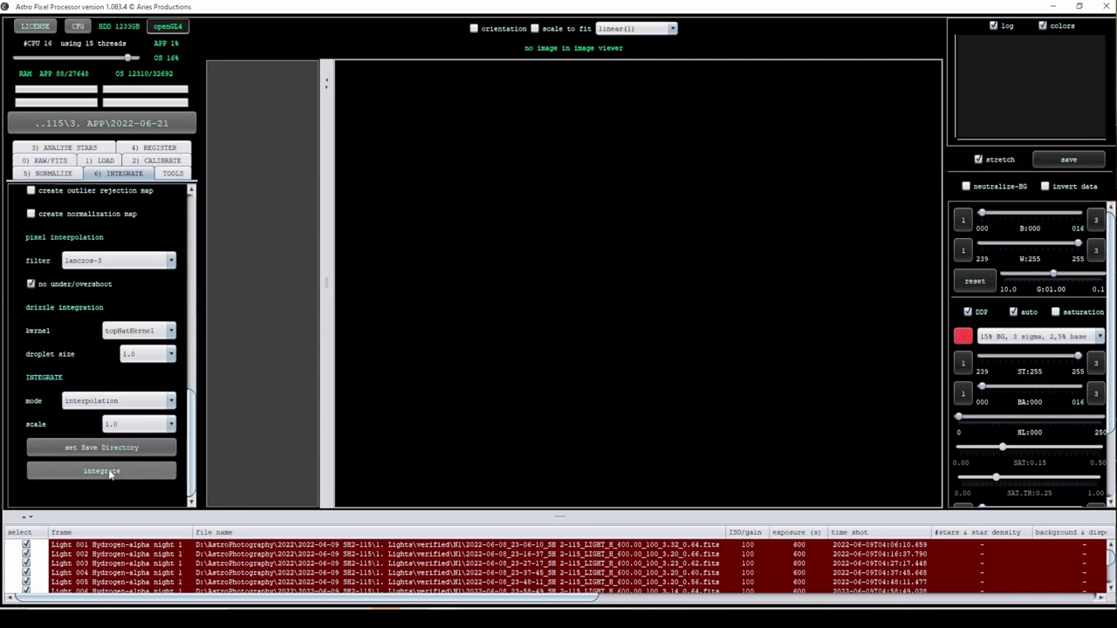
pyautogui.click(103, 471)
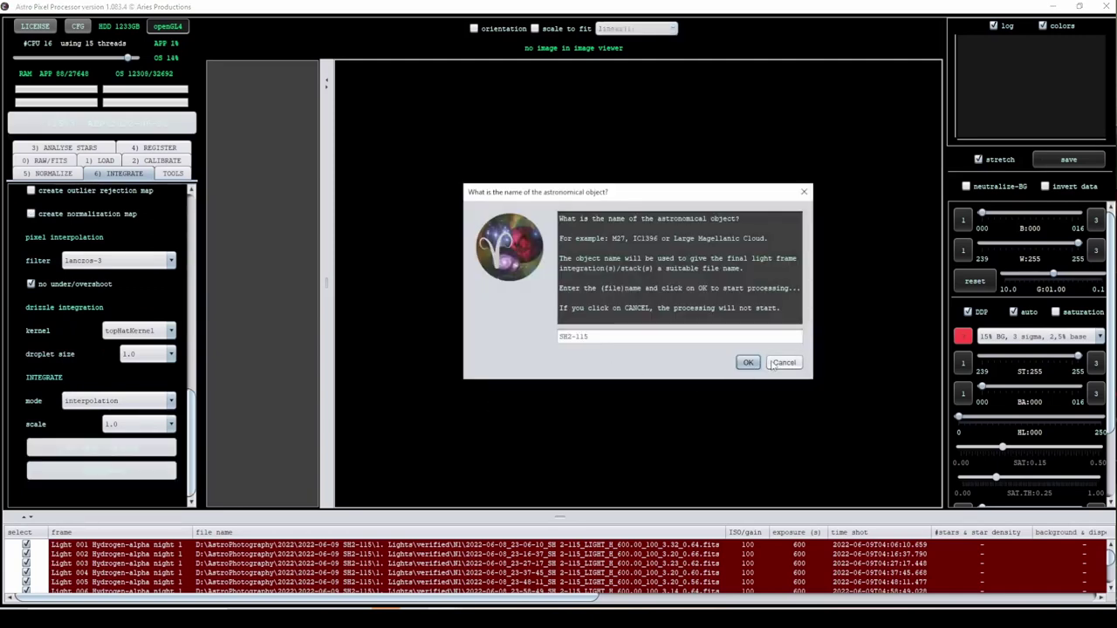
pyautogui.click(748, 362)
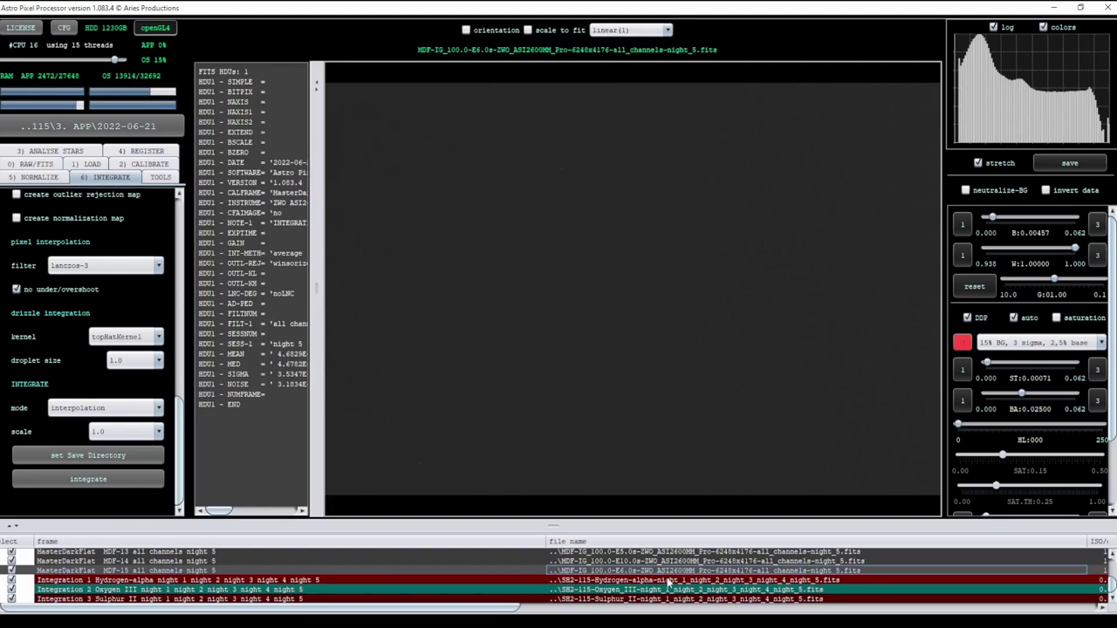
# Inspect the finished Sulphur II, Oxygen III and Hydrogen-alpha integrations in the image viewer.
pyautogui.click(659, 600)
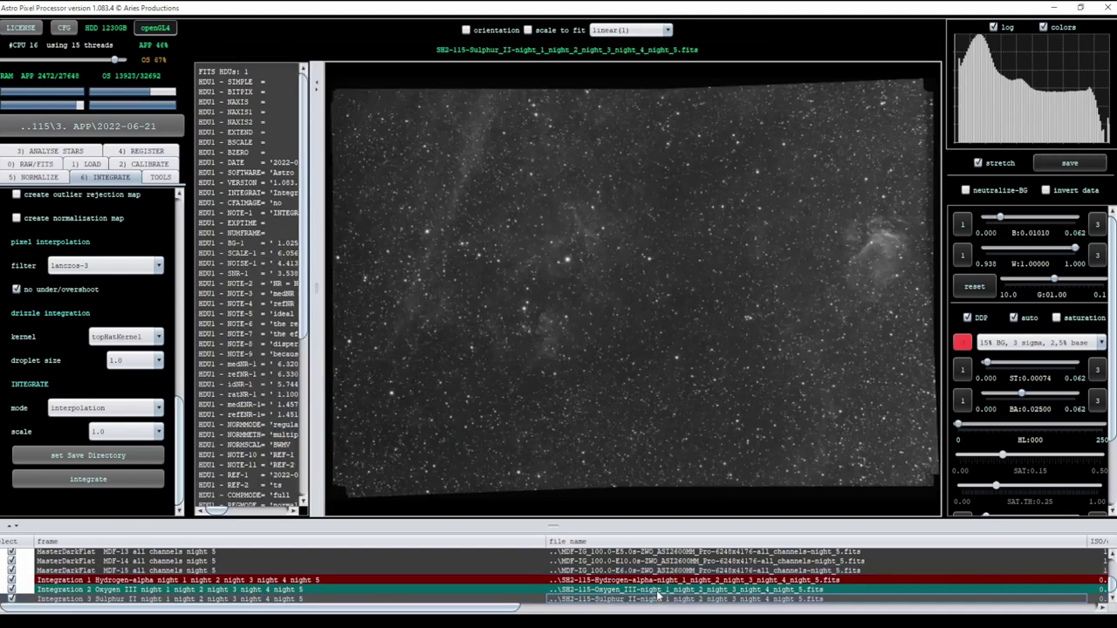
pyautogui.click(658, 593)
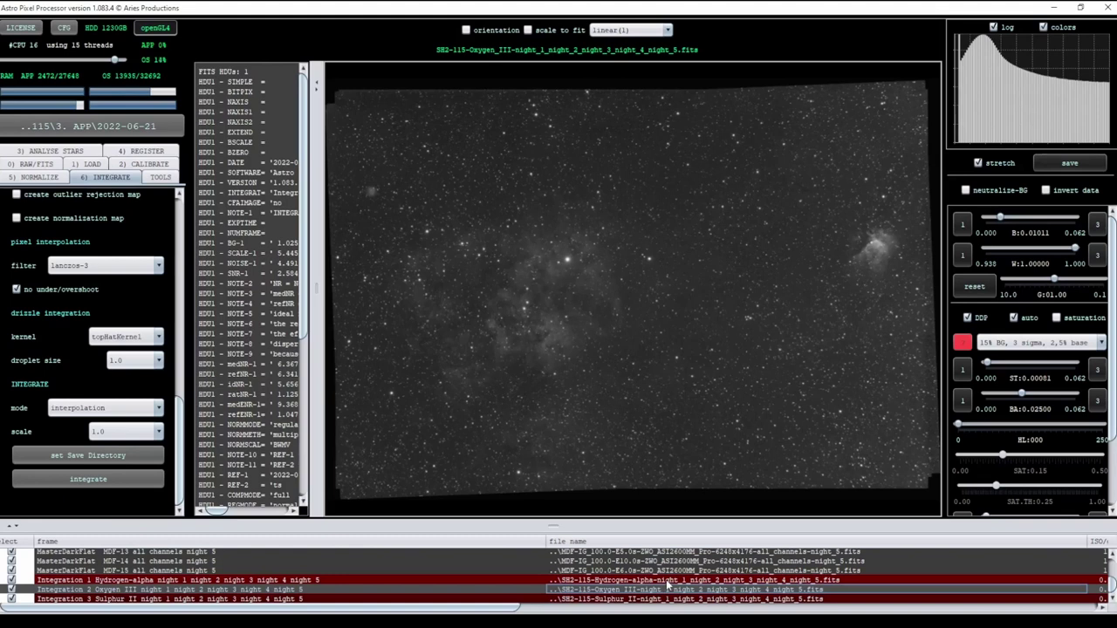
pyautogui.click(667, 581)
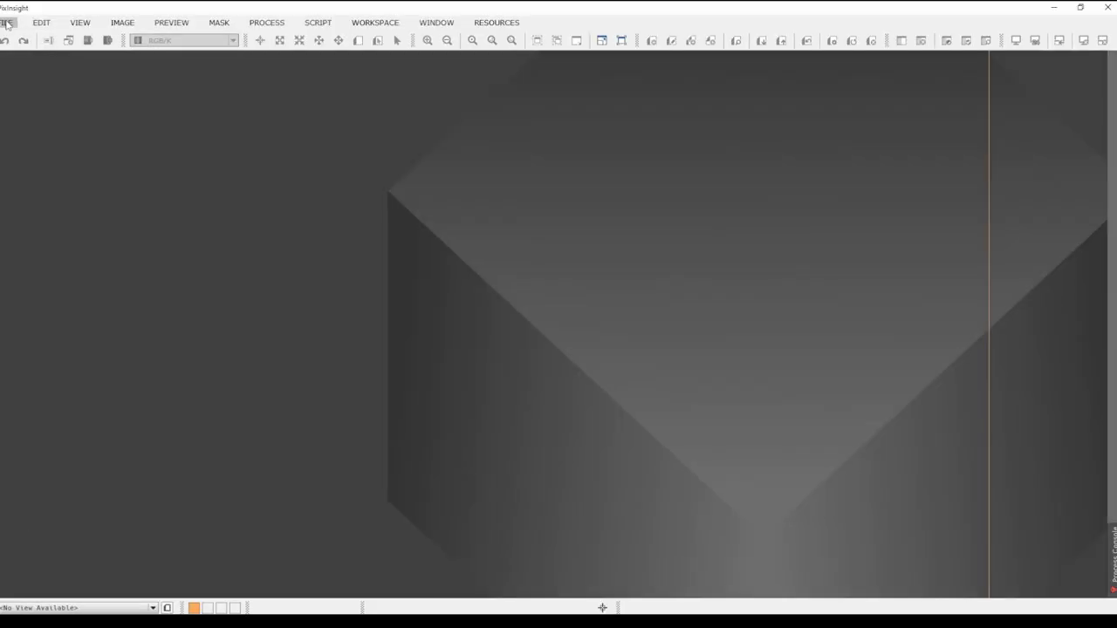
# Switch to PixInsight and load the NewBlank2.xosm project from the PixProjects folder.
pyautogui.click(7, 23)
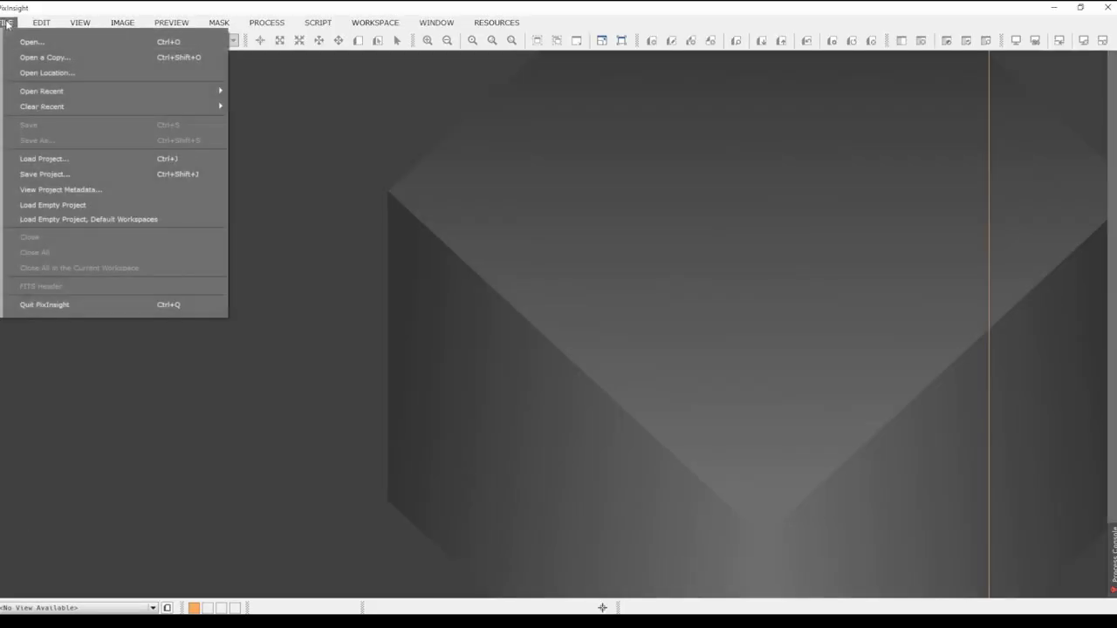
pyautogui.click(69, 161)
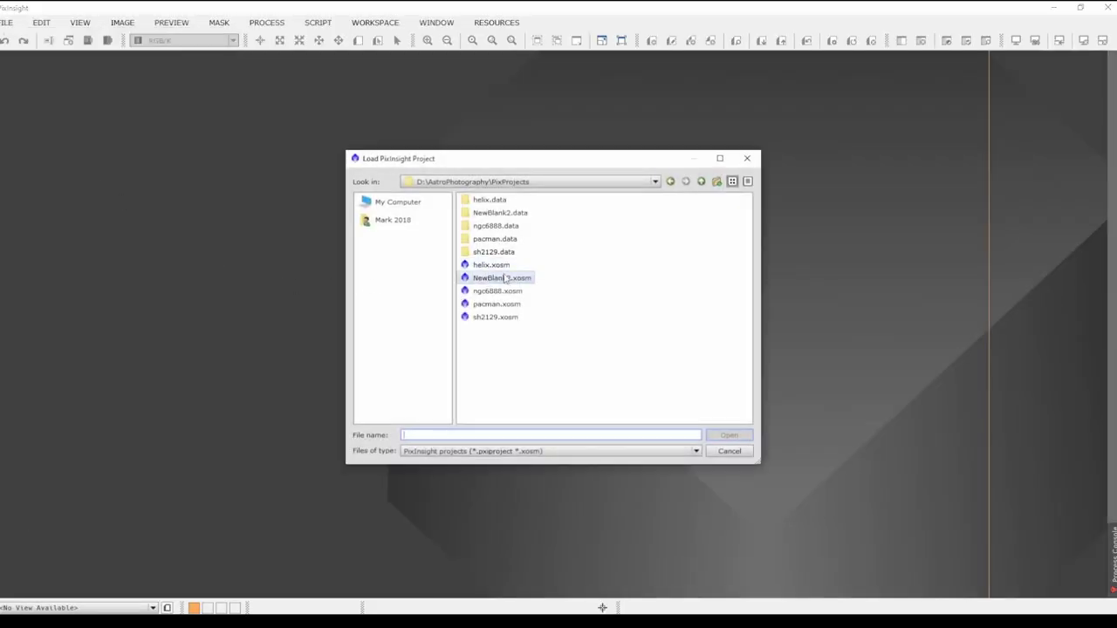
pyautogui.click(506, 277)
pyautogui.click(741, 435)
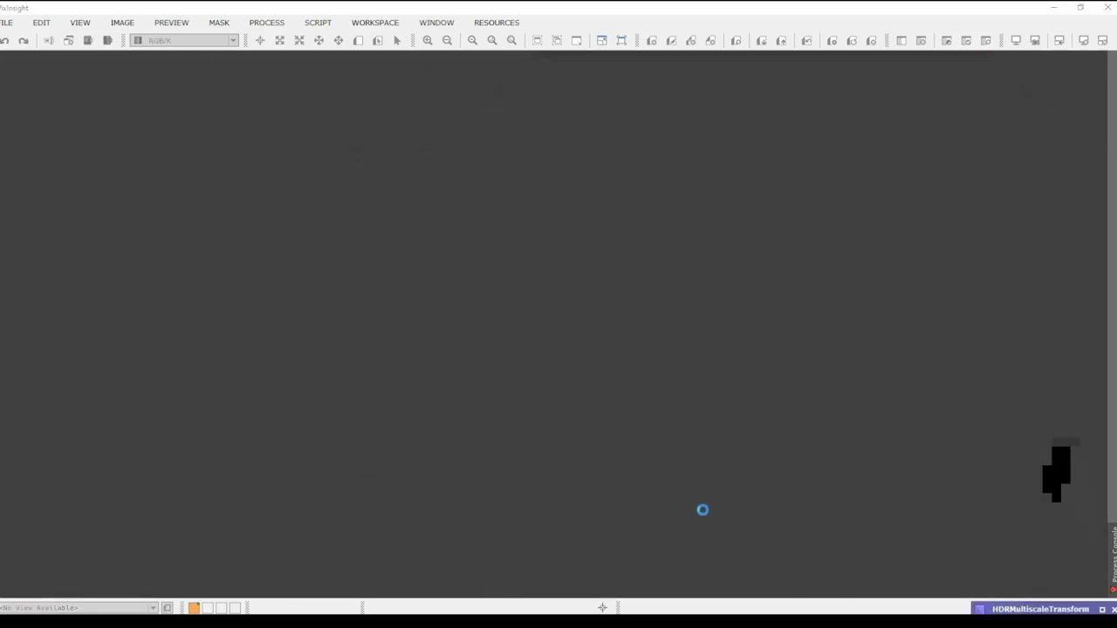
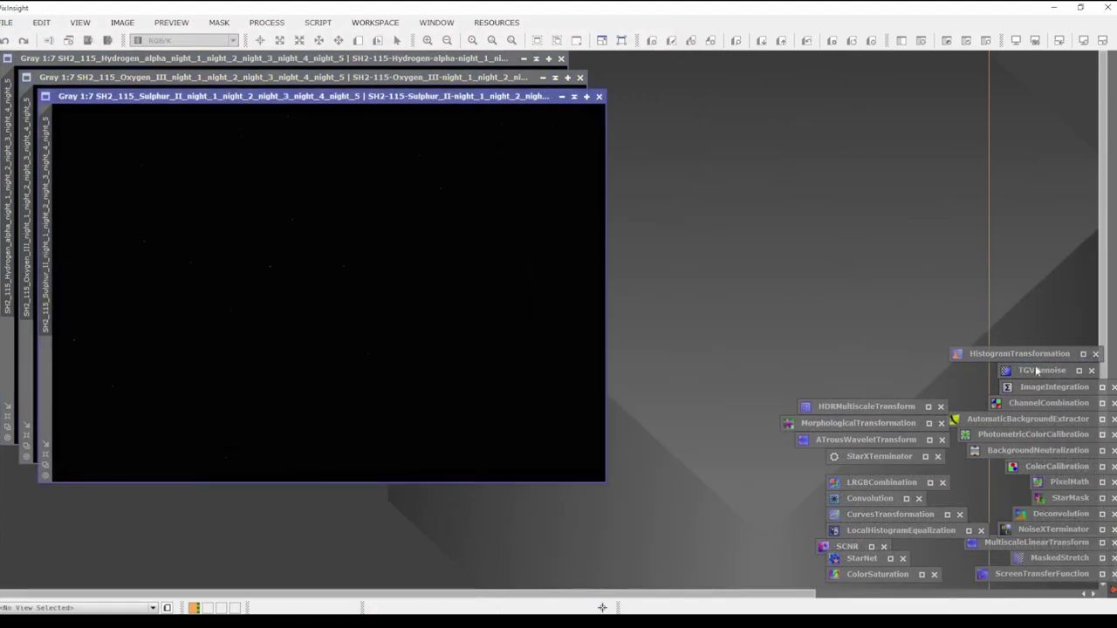
# Add the SH2-115 Hydrogen-alpha, Oxygen III and Sulphur II FITS integrations from 3. APP\2022-06-21 as inputs of a new ImageIntegration process.
pyautogui.click(1043, 388)
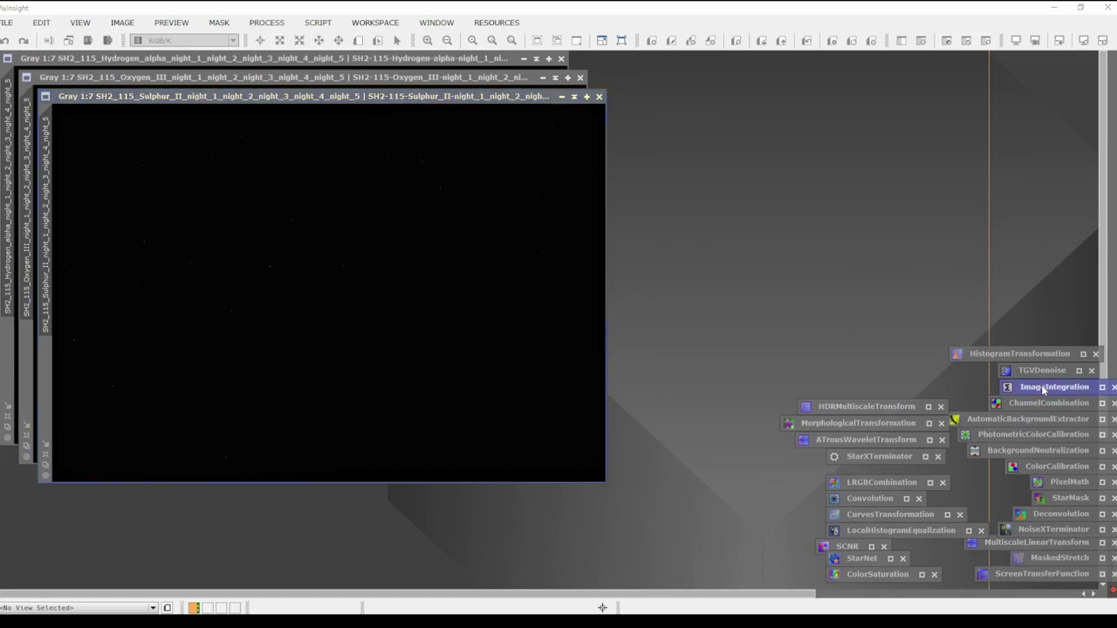
pyautogui.click(266, 22)
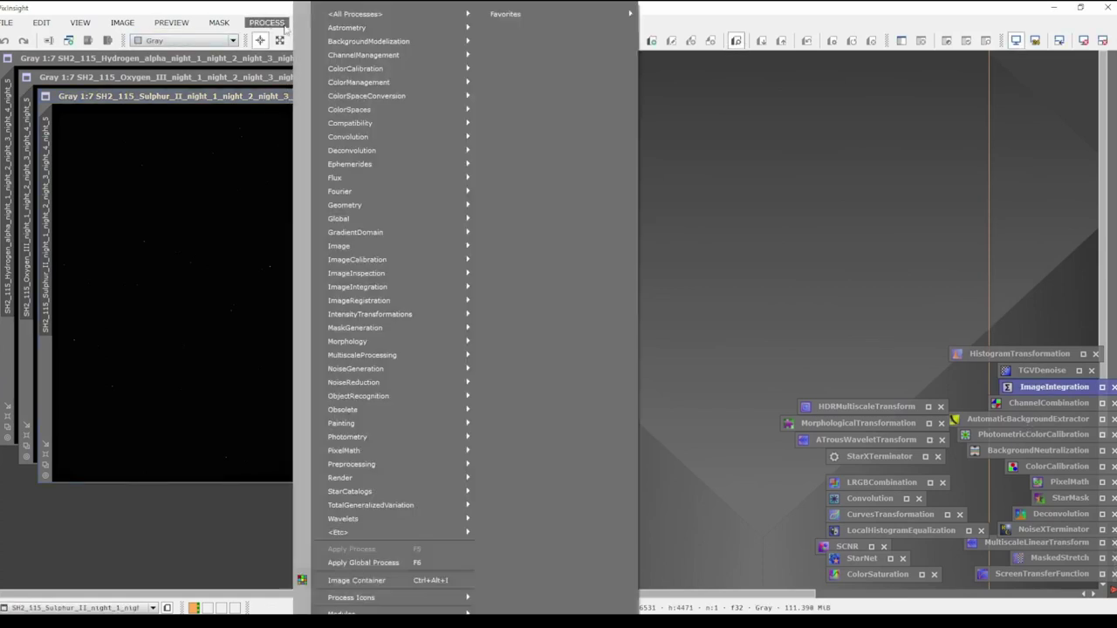
pyautogui.moveTo(379, 17)
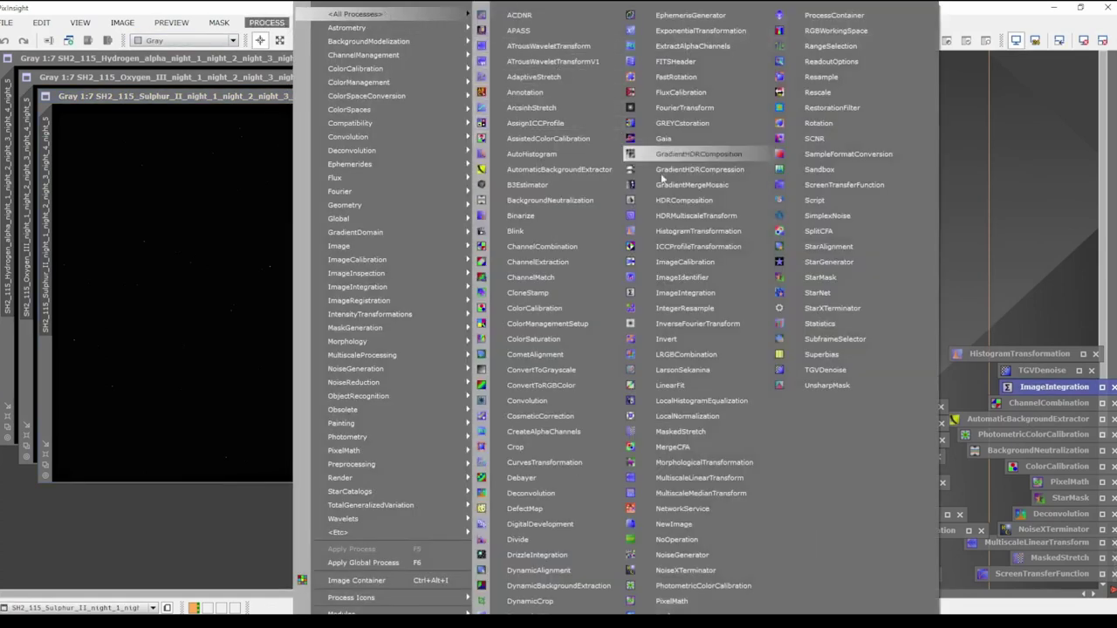
pyautogui.click(703, 292)
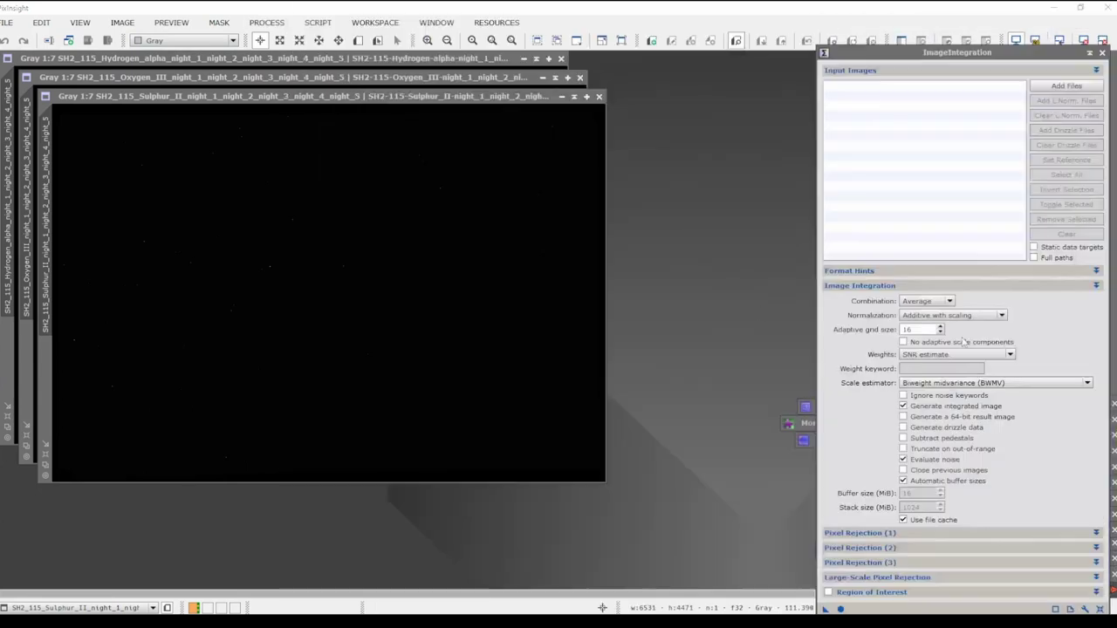
pyautogui.click(1053, 88)
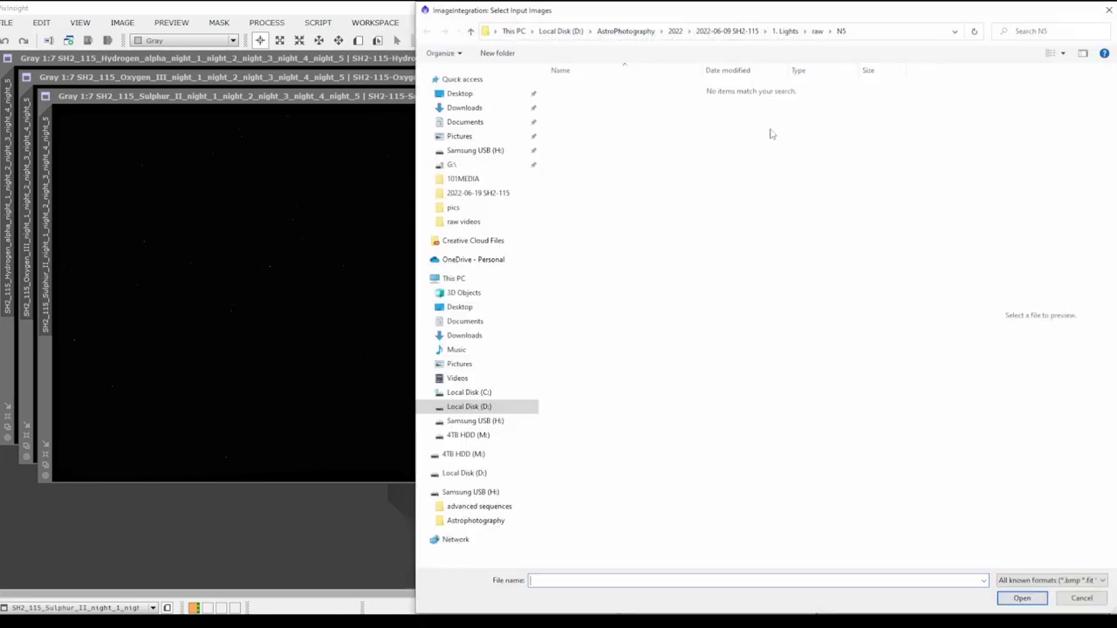
pyautogui.click(707, 32)
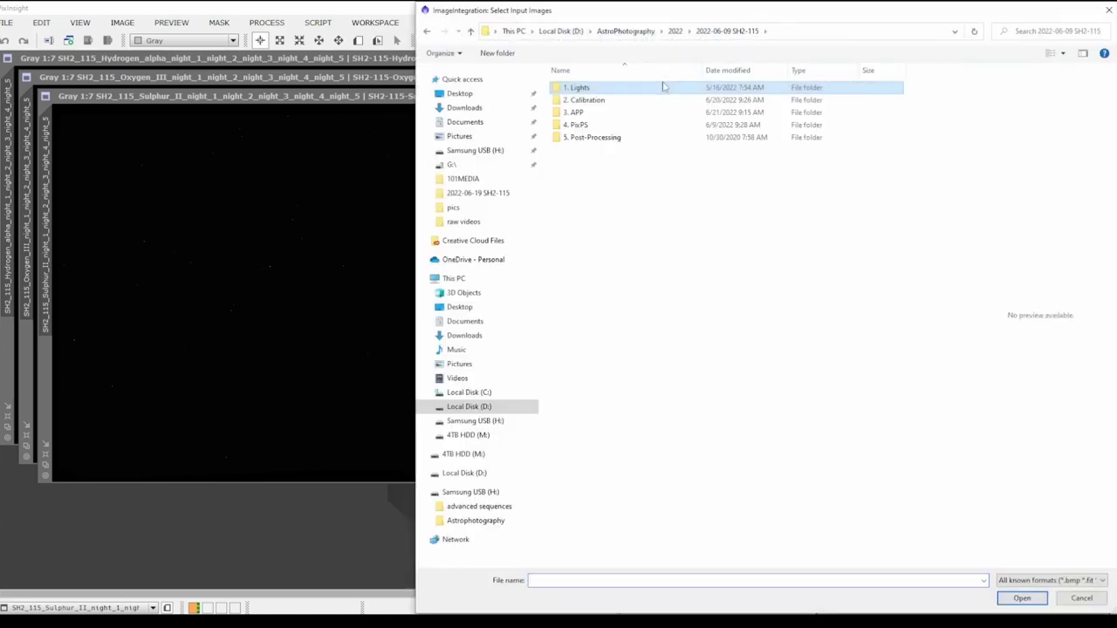
pyautogui.doubleClick(623, 112)
pyautogui.doubleClick(623, 102)
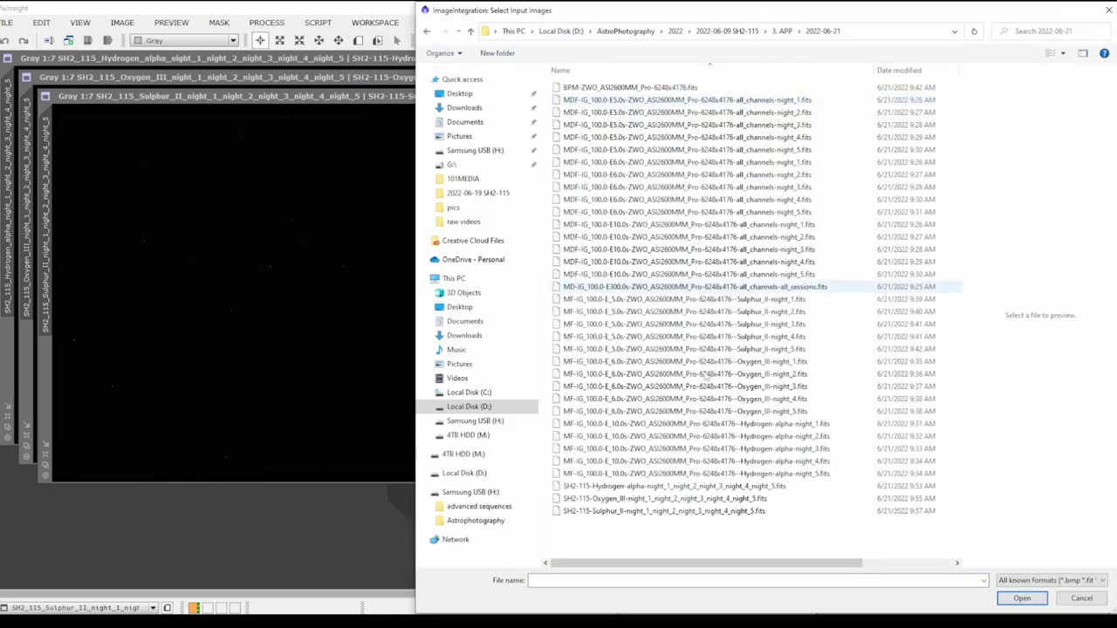
pyautogui.click(689, 486)
pyautogui.keyDown('ctrl'); pyautogui.click(690, 499); pyautogui.keyUp('ctrl')
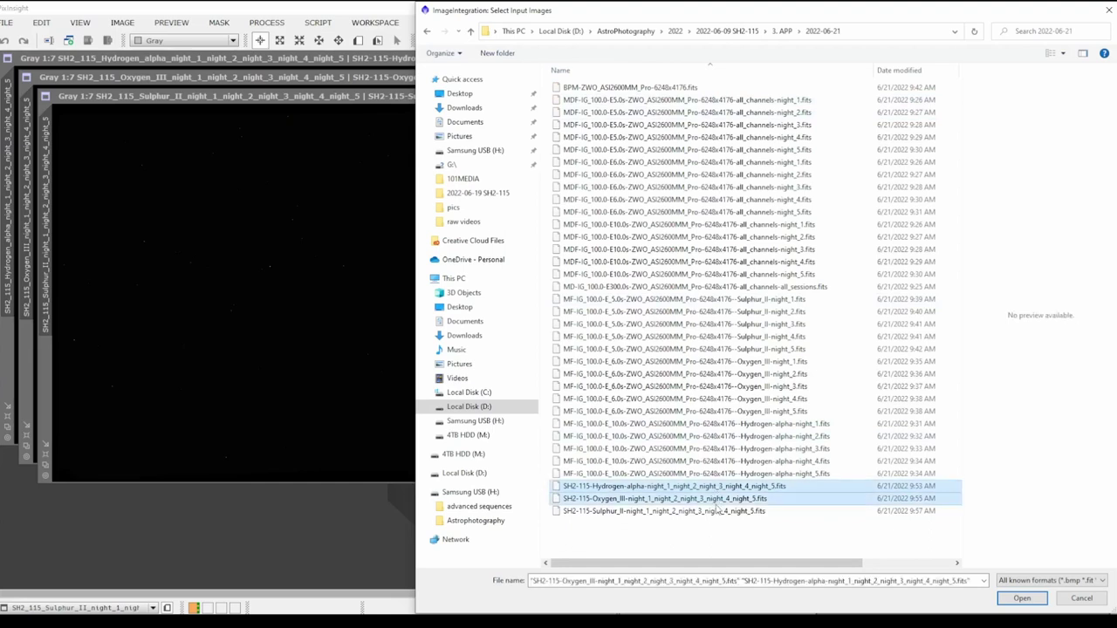
pyautogui.keyDown('ctrl'); pyautogui.click(698, 512); pyautogui.keyUp('ctrl')
pyautogui.click(1022, 599)
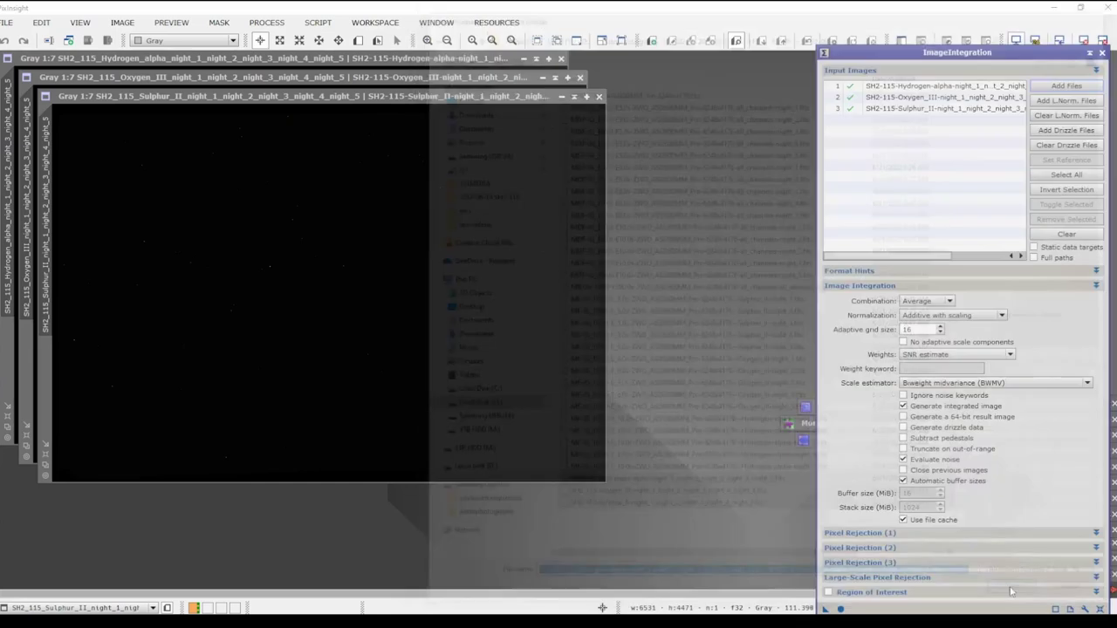
# Run ImageIntegration on the three stacks, and close the process window and the rejection_low map.
pyautogui.click(840, 609)
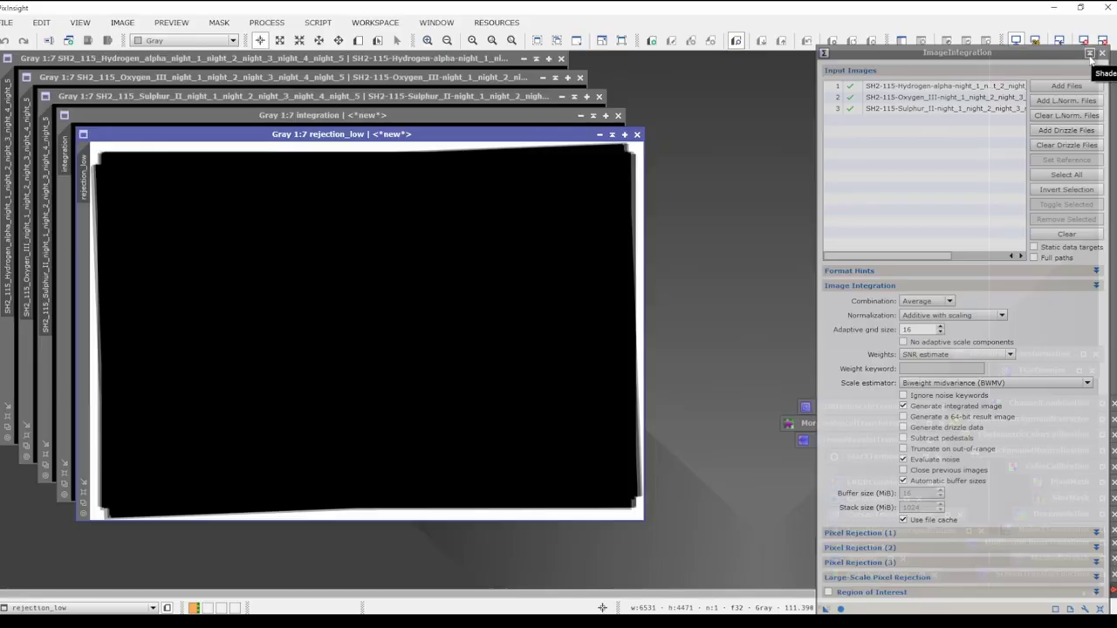
pyautogui.click(1101, 53)
pyautogui.click(636, 134)
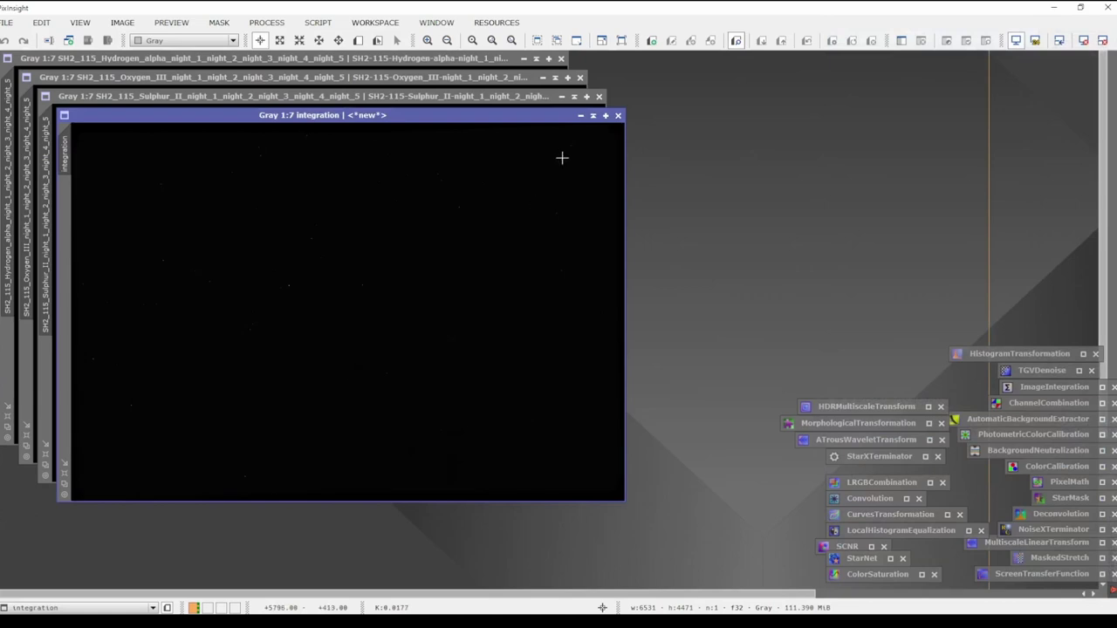
# Iconize the integration, Sulphur II, Oxygen III and Hydrogen-alpha image windows in the workspace.
pyautogui.click(580, 115)
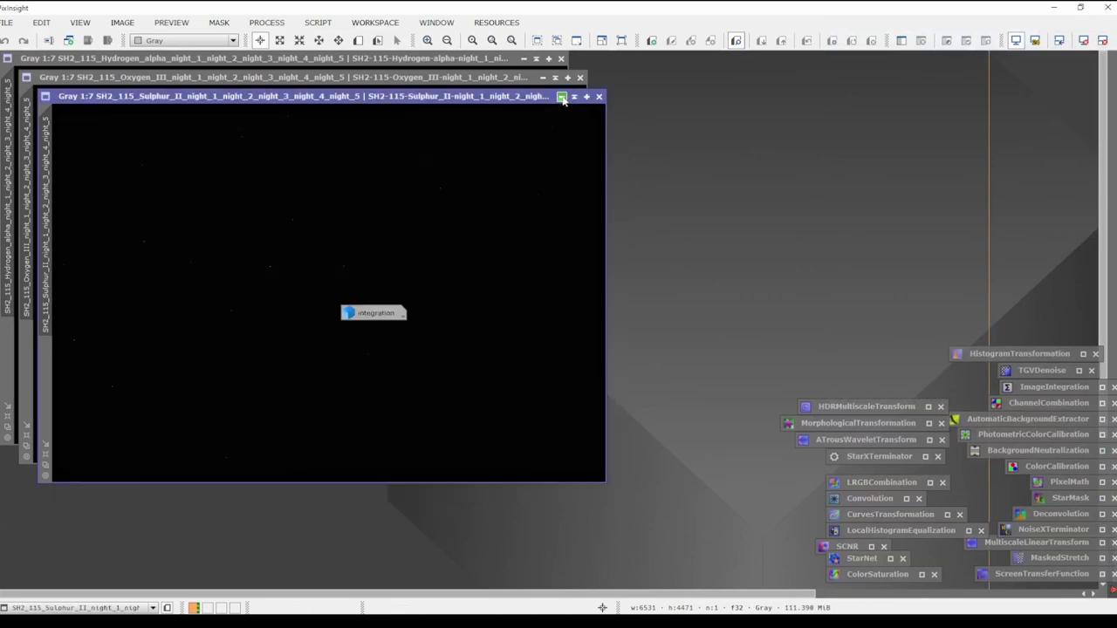
pyautogui.click(561, 96)
pyautogui.click(542, 77)
pyautogui.click(523, 59)
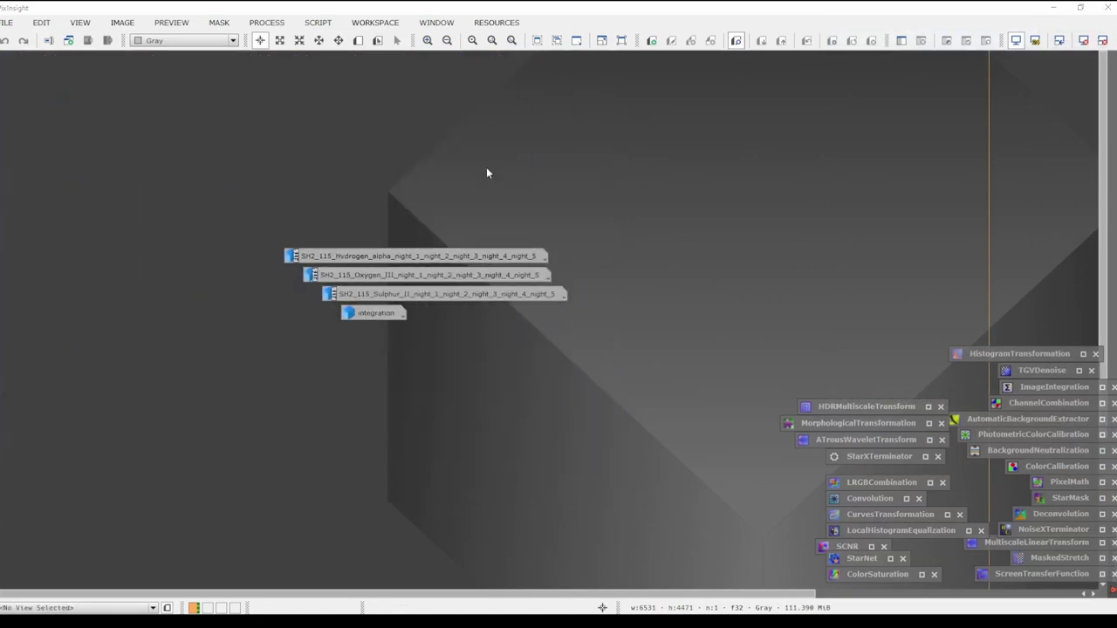
# Set the Hydrogen-alpha image's identifier to Ha1.
pyautogui.moveTo(543, 259)
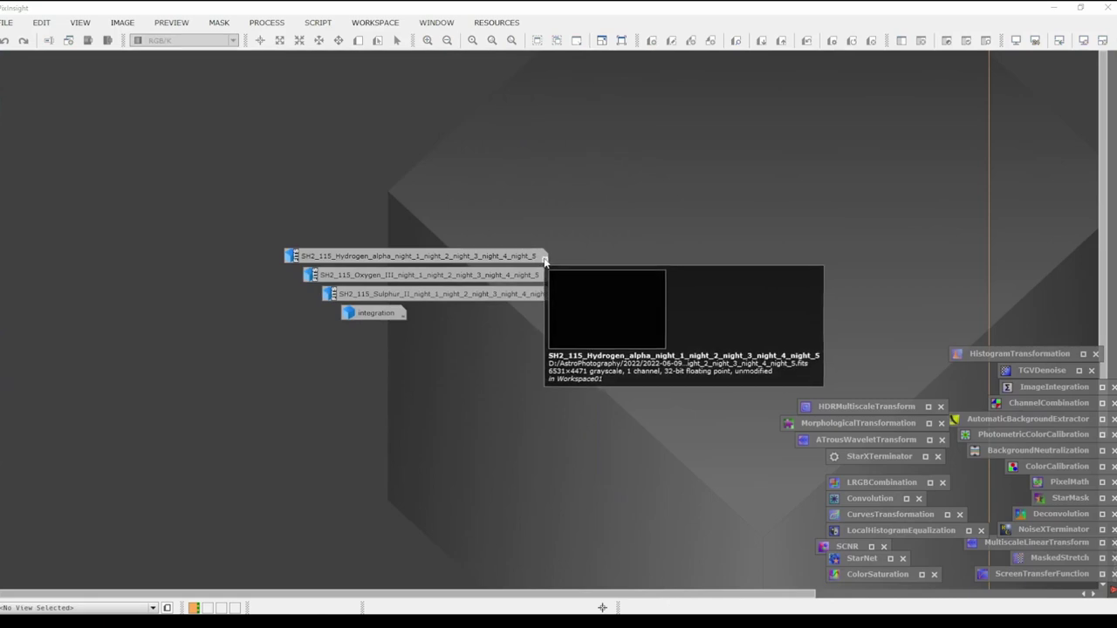
pyautogui.doubleClick(524, 256)
pyautogui.write('Ha1')
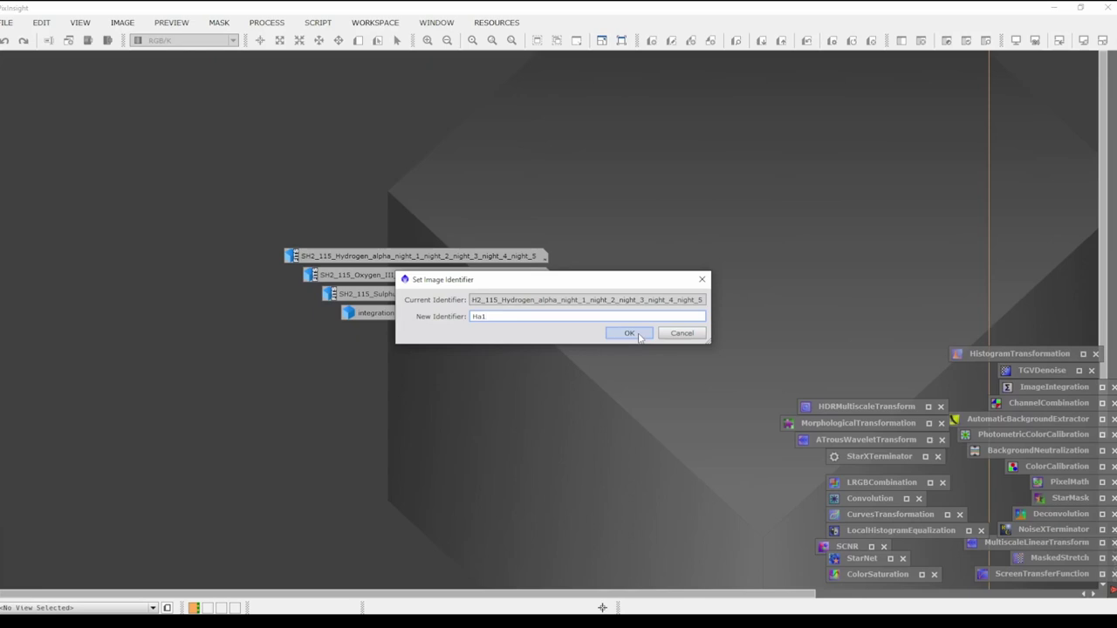
pyautogui.click(636, 335)
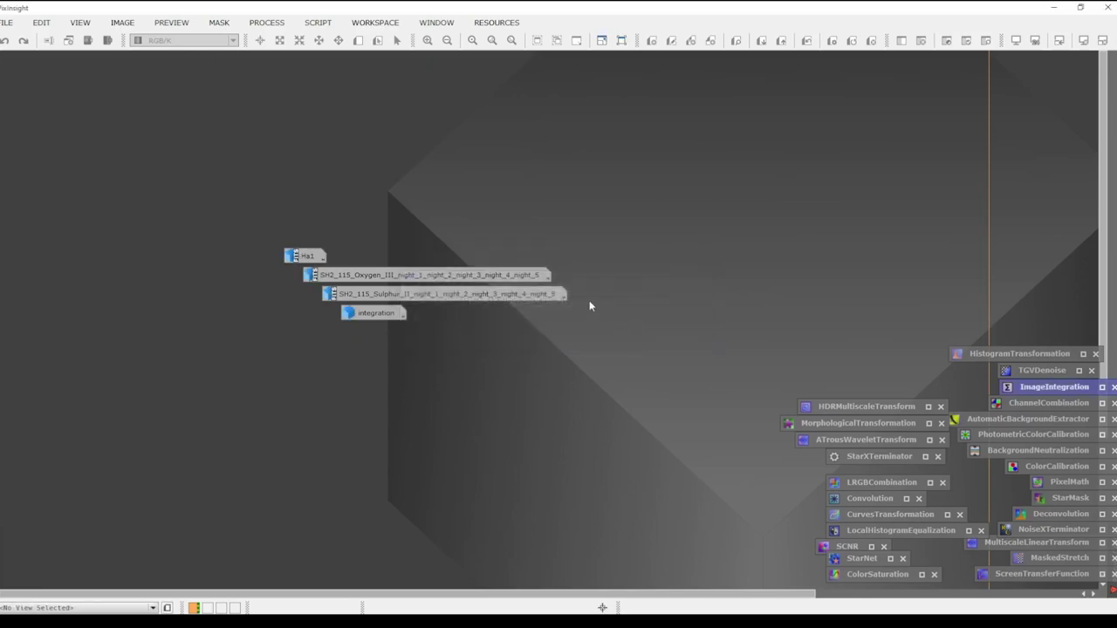
# Set the Oxygen III image's identifier to OIII1.
pyautogui.doubleClick(549, 279)
pyautogui.write('OIII')
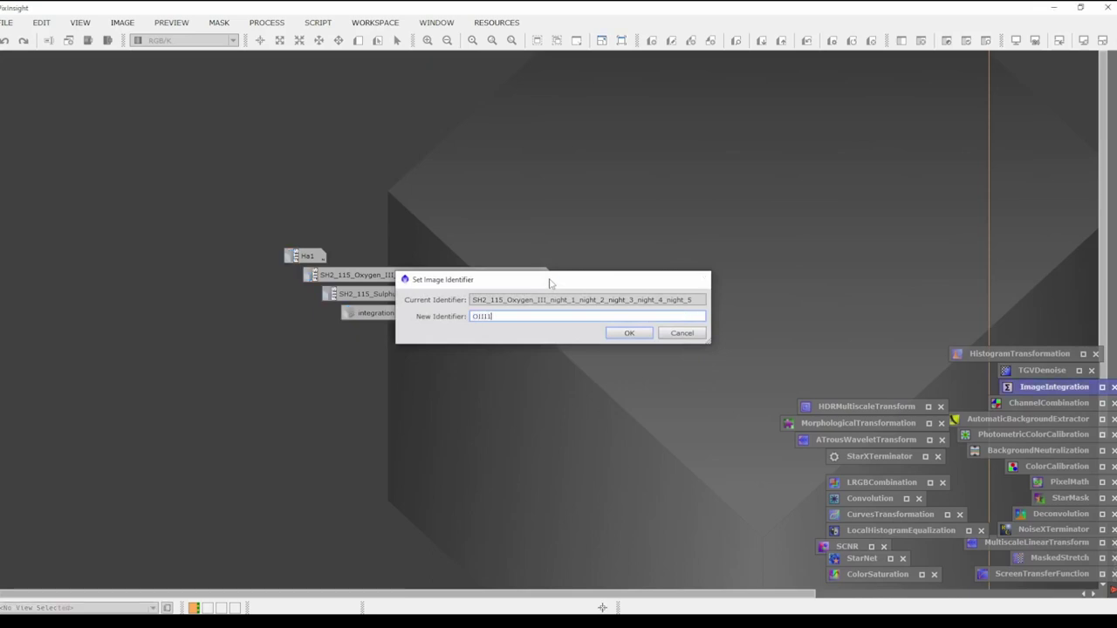
pyautogui.press('Return')
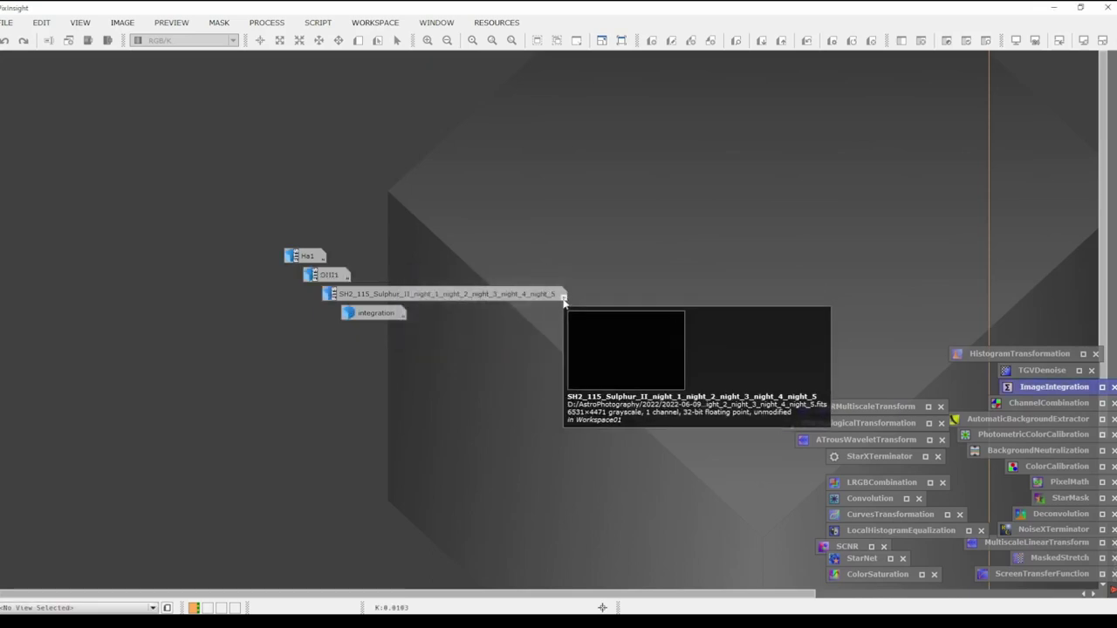
pyautogui.click(562, 299)
pyautogui.click(680, 335)
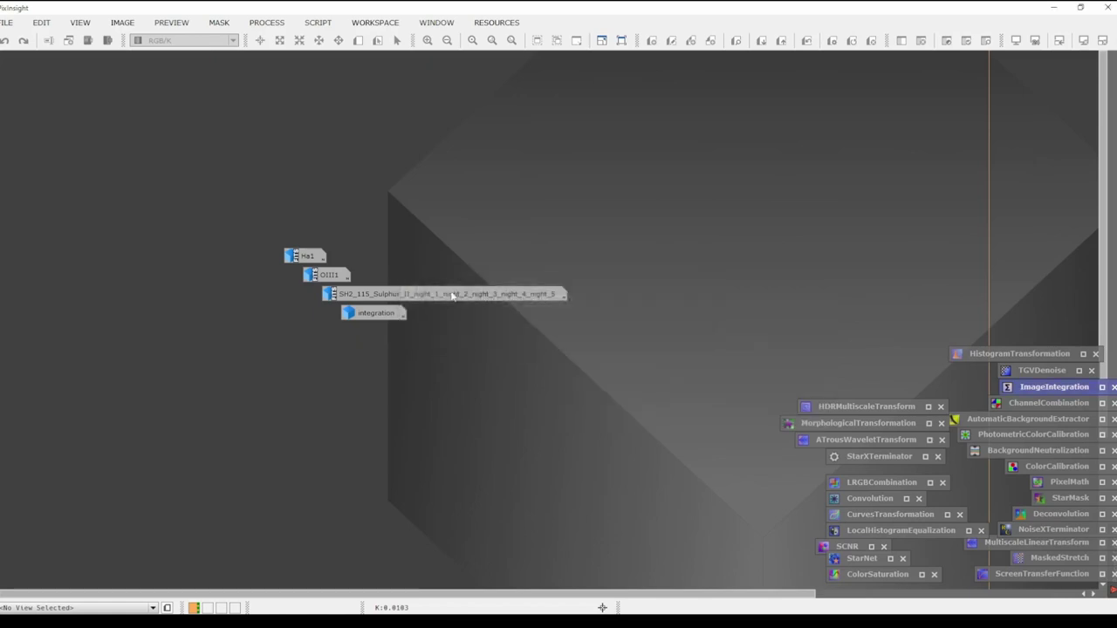
pyautogui.rightClick(404, 295)
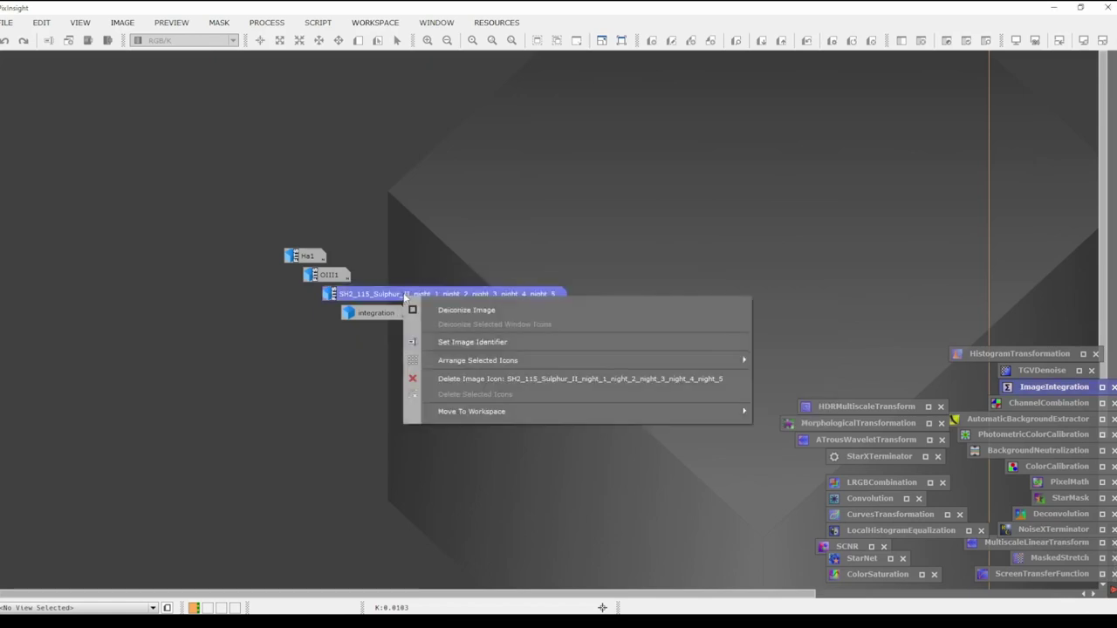
pyautogui.click(474, 342)
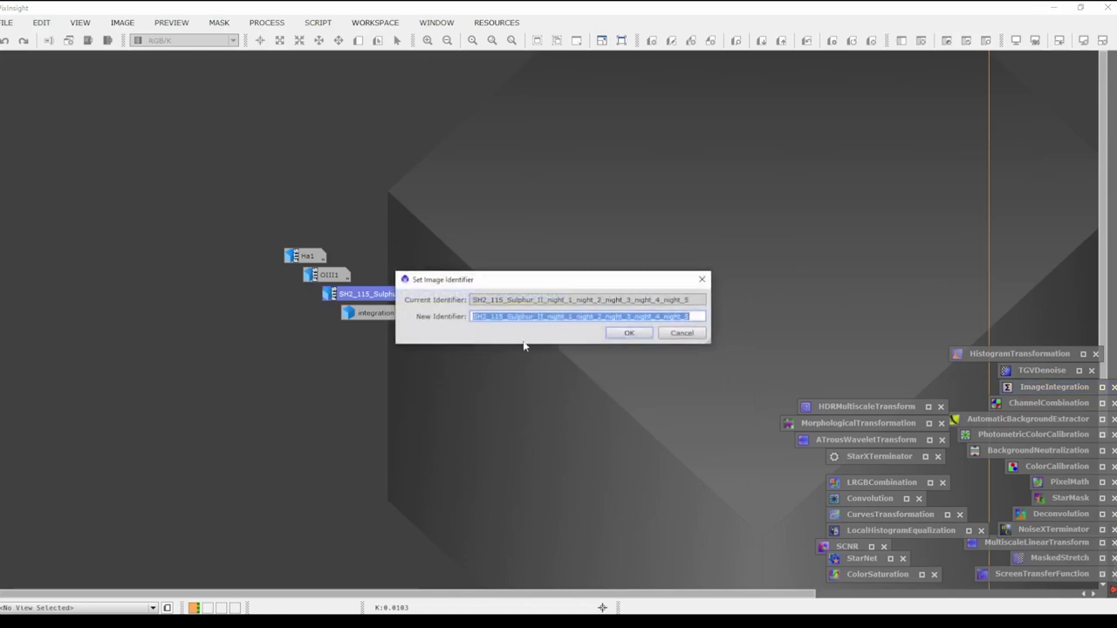
pyautogui.click(630, 332)
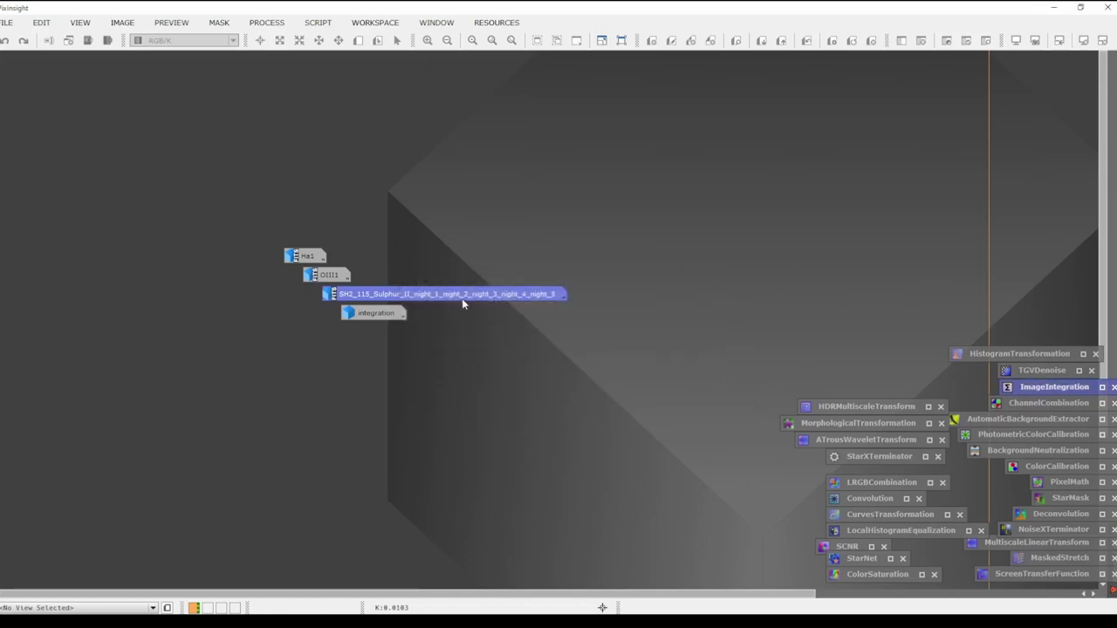
pyautogui.doubleClick(460, 295)
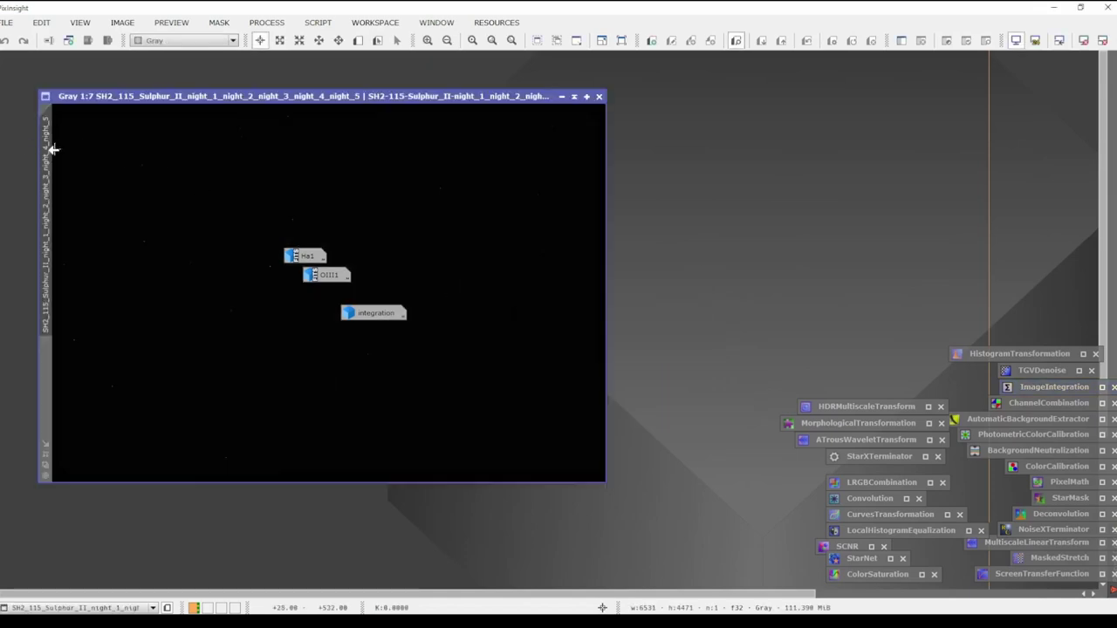
pyautogui.doubleClick(48, 155)
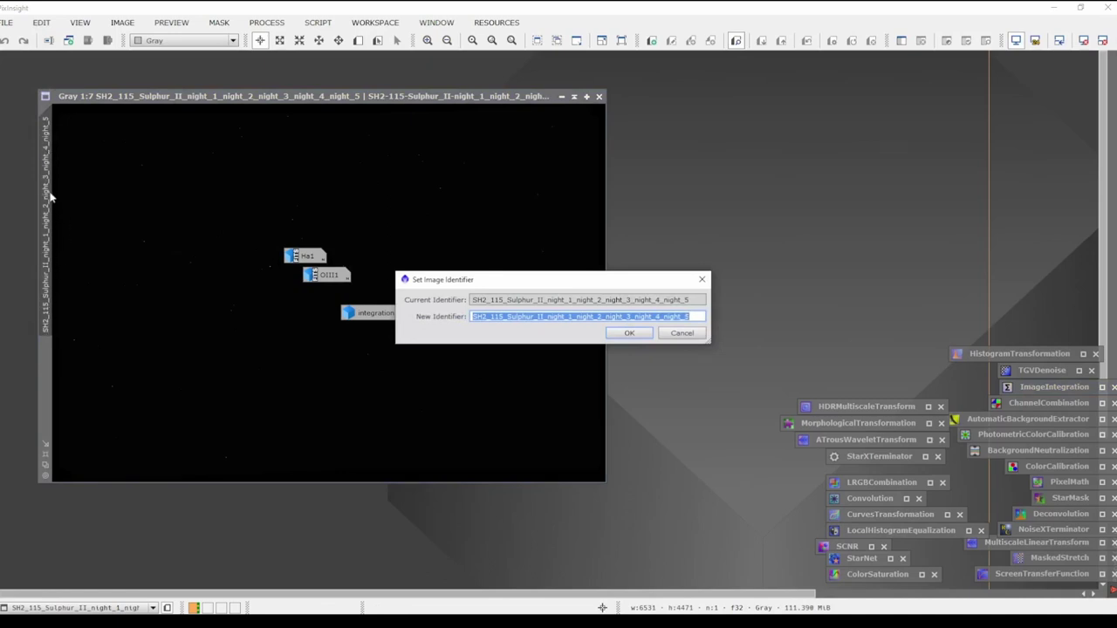
pyautogui.press('Escape')
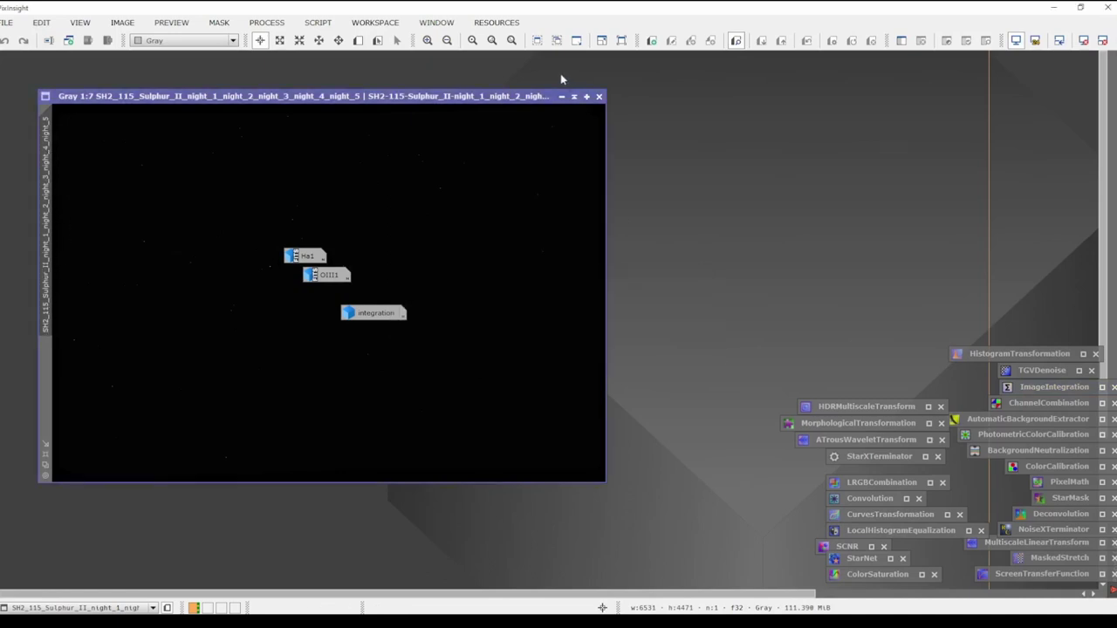
pyautogui.click(561, 96)
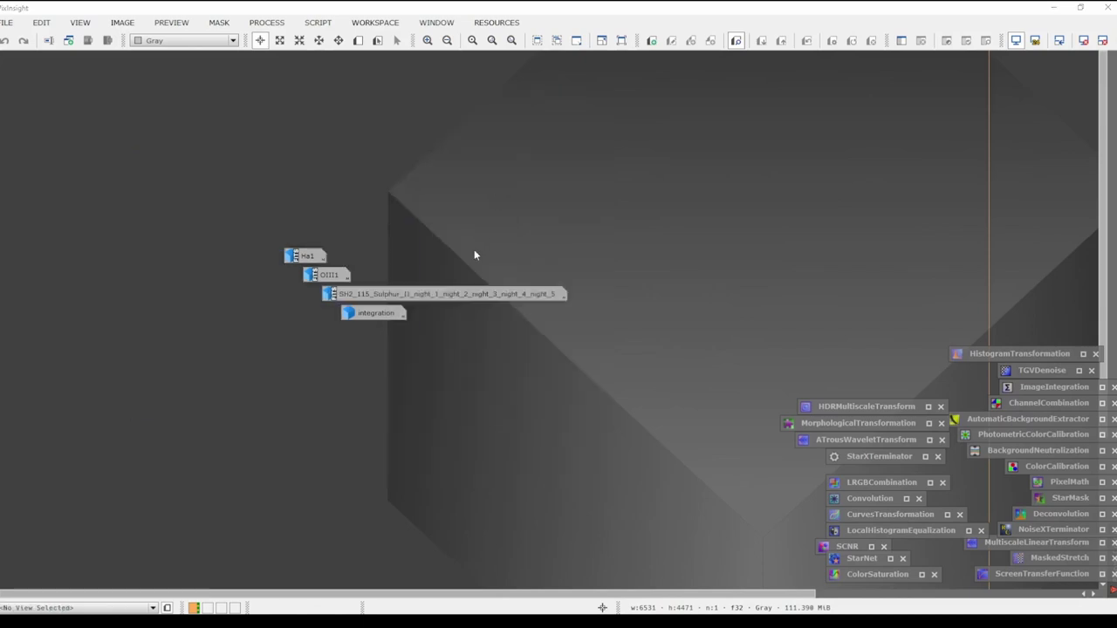
# Set the Sulphur II image's identifier to SII1.
pyautogui.doubleClick(565, 301)
pyautogui.write('S')
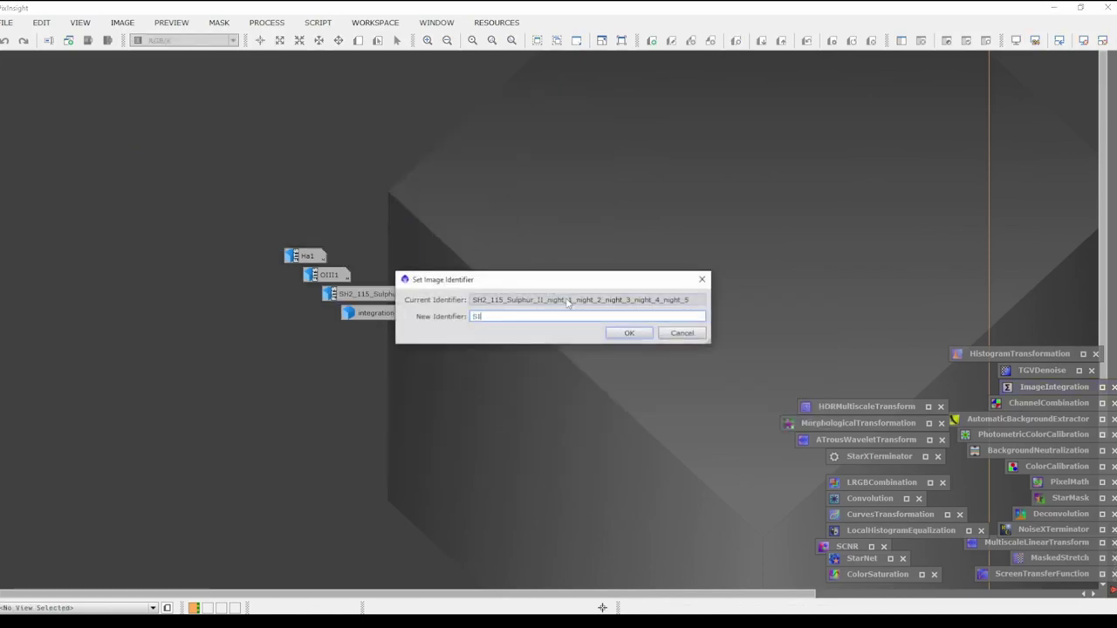
pyautogui.write('II1')
pyautogui.press('Return')
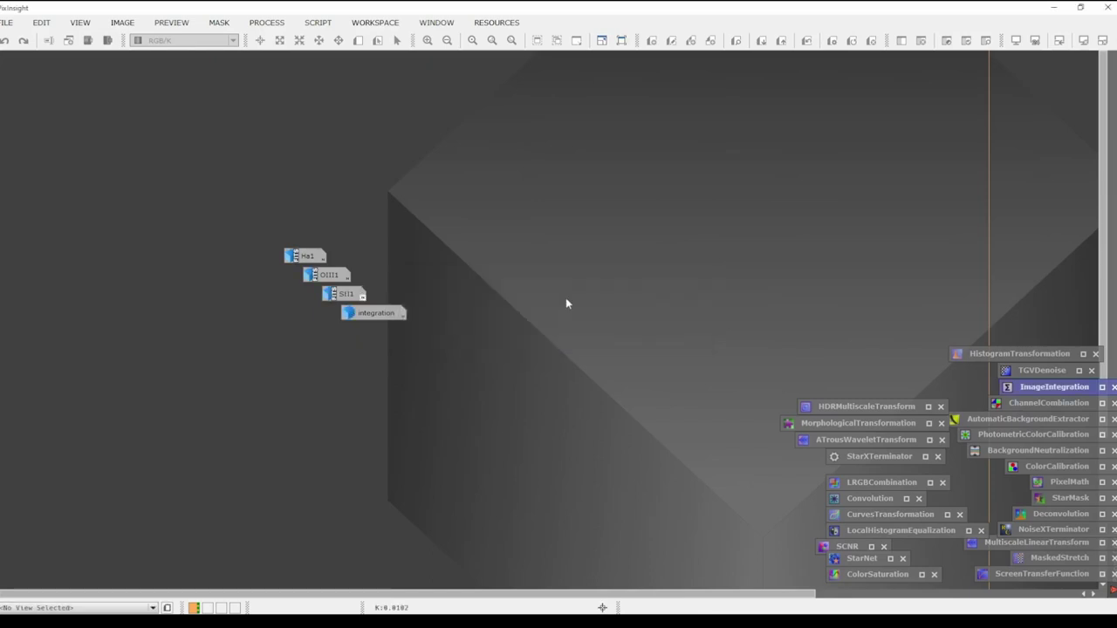
# Set the integration image's identifier to SL1.
pyautogui.doubleClick(403, 319)
pyautogui.write('S')
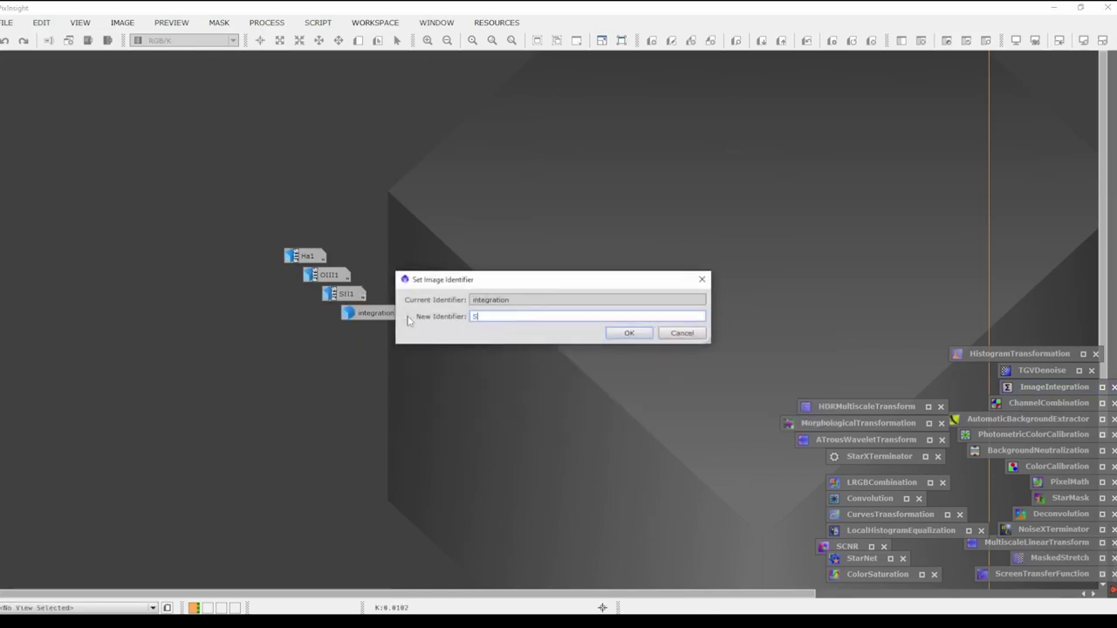
pyautogui.write('L1')
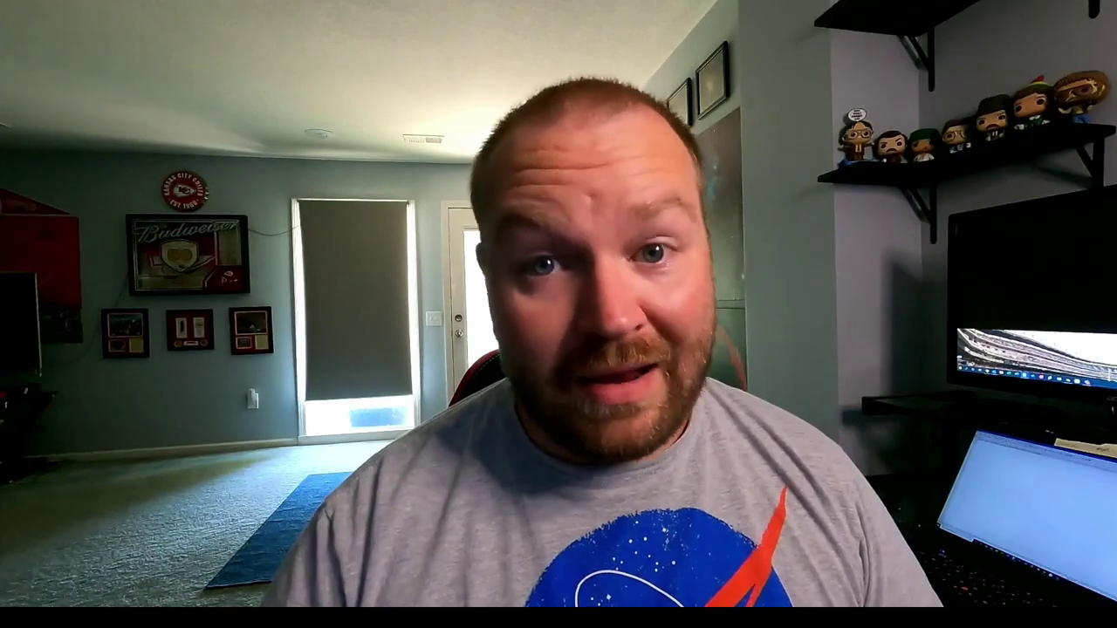
# Line up the SII1 icon beneath the other image icons and move the whole stack to the free area above the process icons.
pyautogui.click(357, 344)
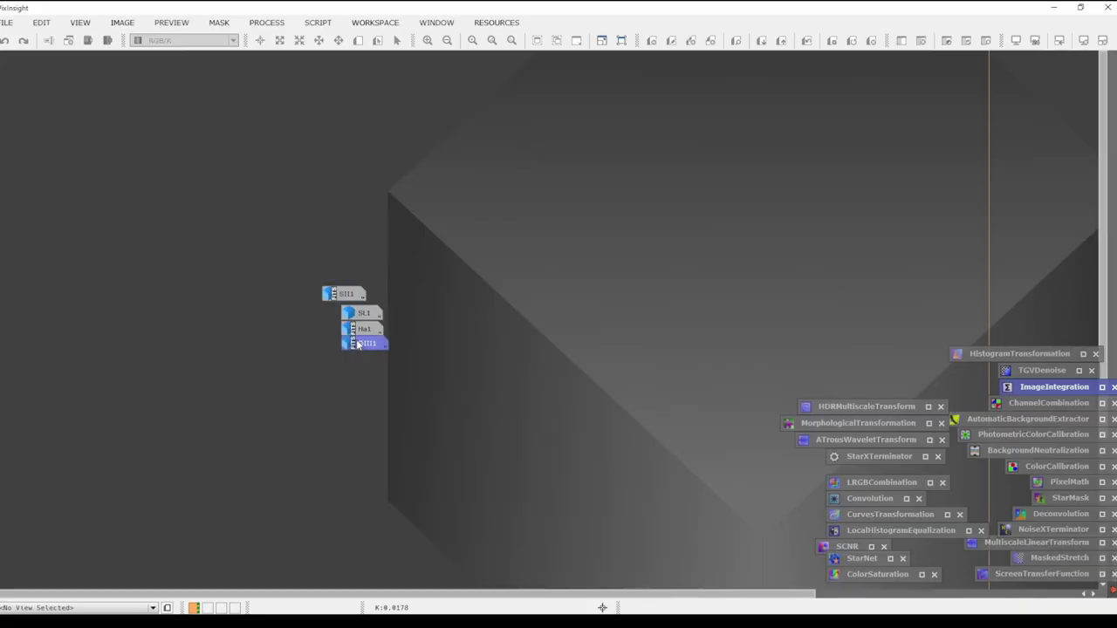
pyautogui.moveTo(332, 293); pyautogui.dragTo(366, 353)
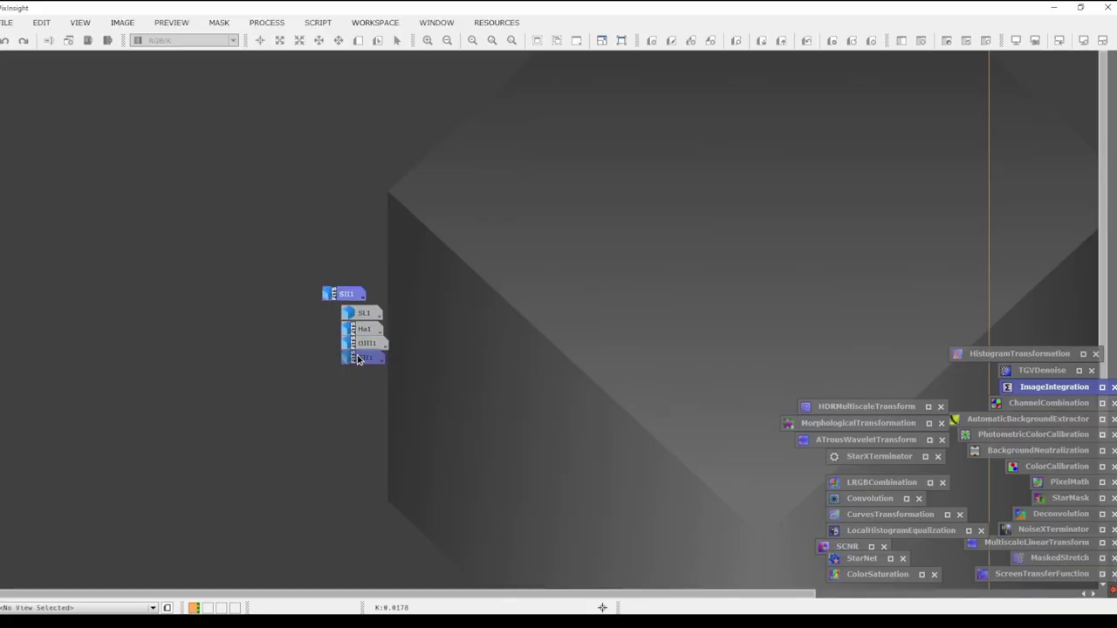
pyautogui.moveTo(328, 302); pyautogui.dragTo(1004, 111)
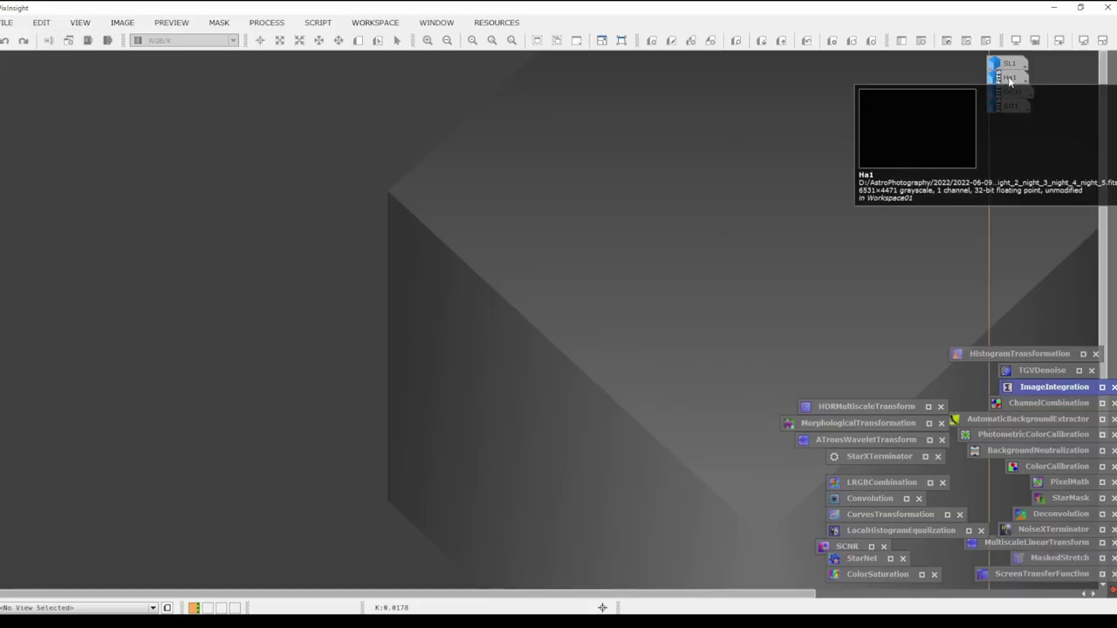
# Open the Ha1 image, apply an automatic screen stretch to it, and iconize it again.
pyautogui.doubleClick(1009, 79)
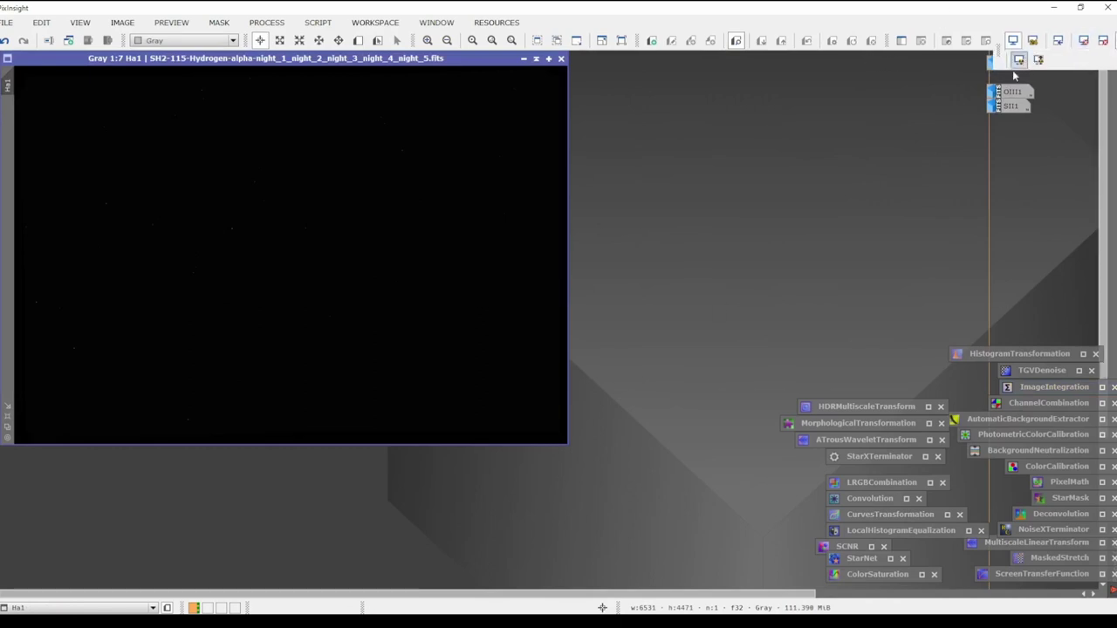
pyautogui.hotkey('ctrl', 'a')
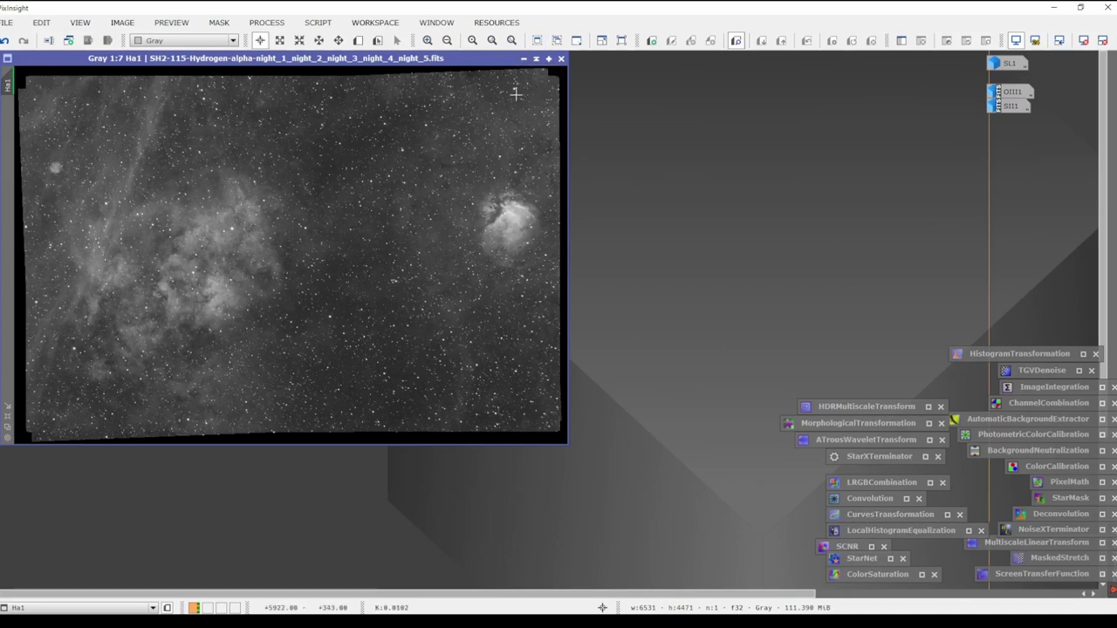
pyautogui.click(524, 59)
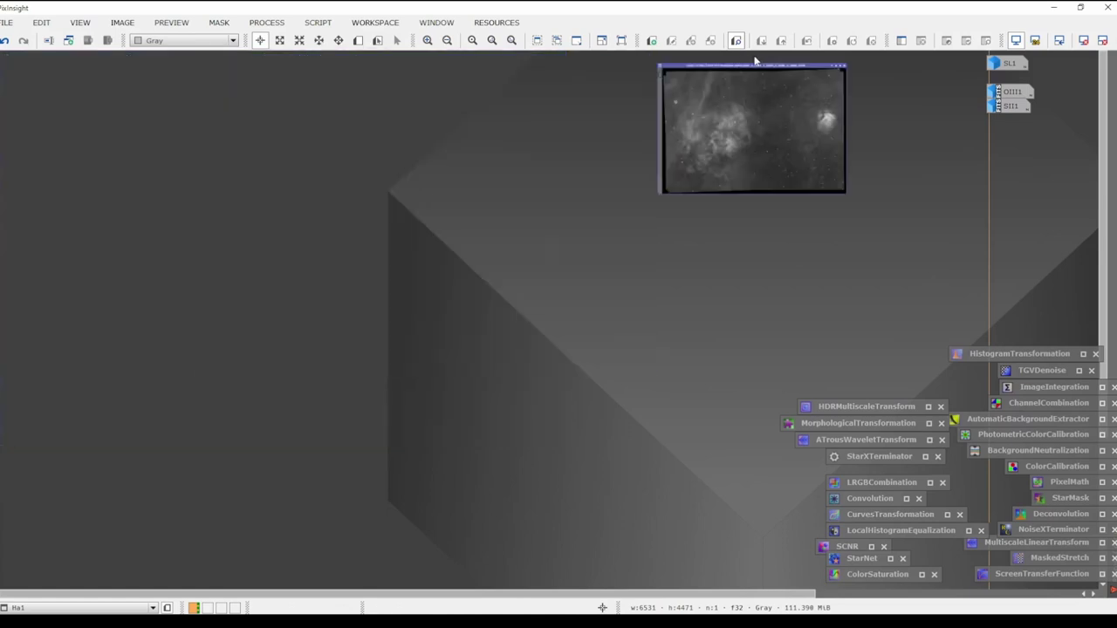
# Open the SL1 image, auto-stretch it with ScreenTransferFunction, and enlarge its window slightly beyond the image edges.
pyautogui.doubleClick(1008, 63)
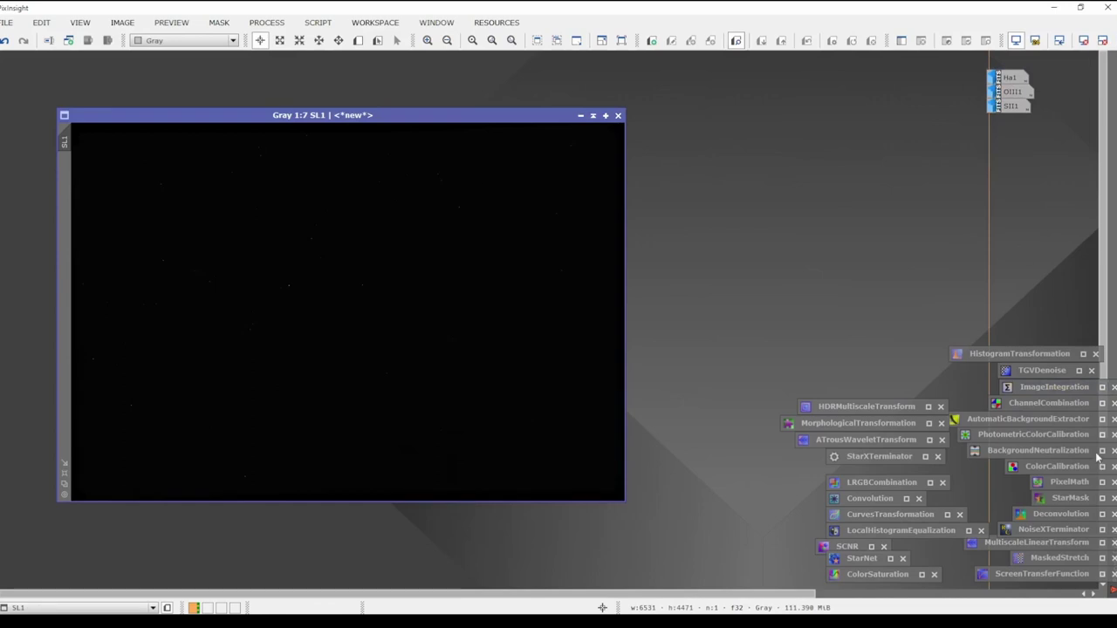
pyautogui.doubleClick(1034, 571)
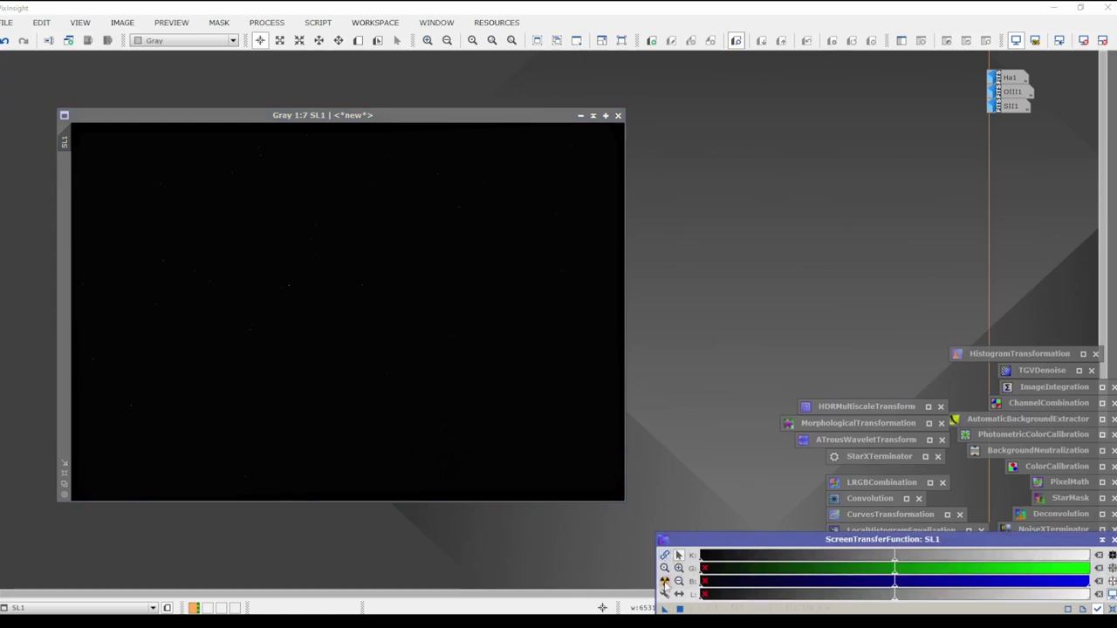
pyautogui.click(665, 582)
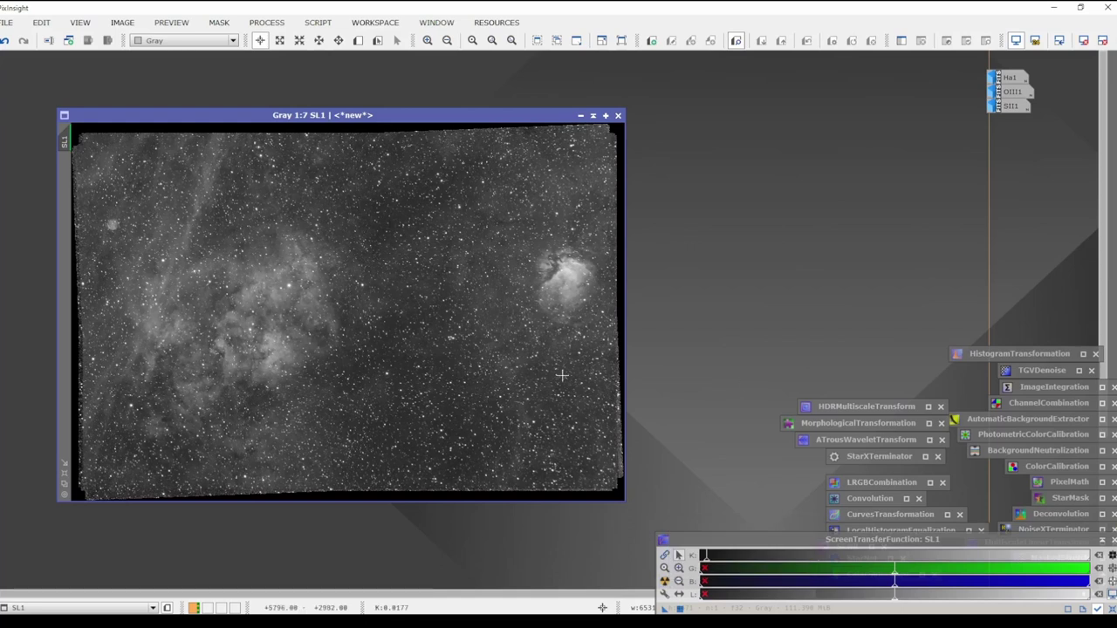
pyautogui.moveTo(624, 500); pyautogui.dragTo(641, 512)
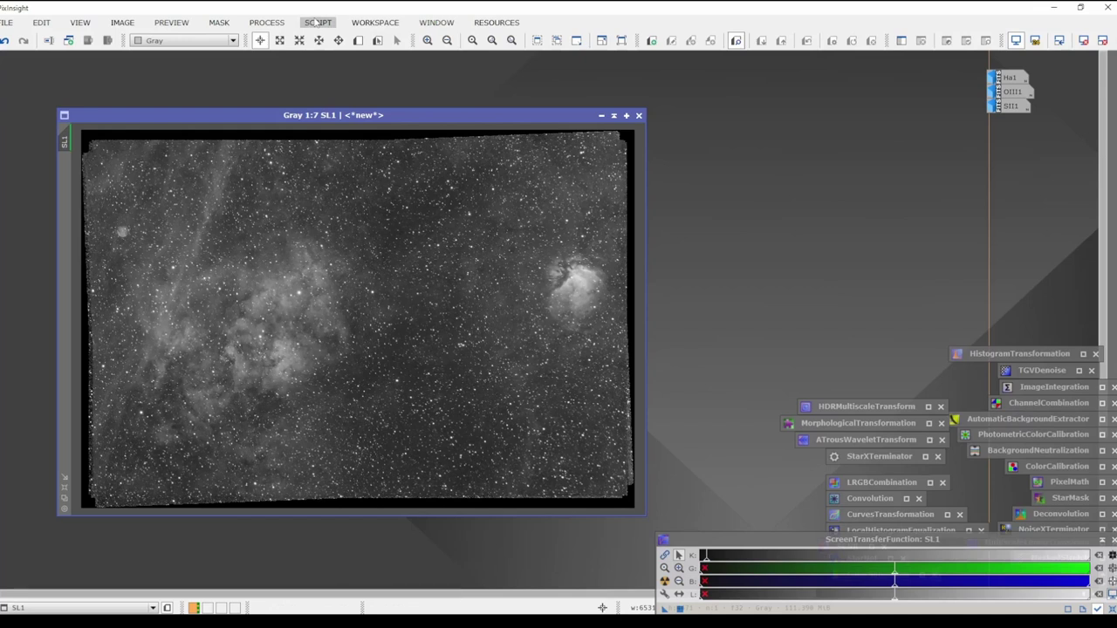
# Start the DynamicCrop process, iconize ScreenTransferFunction, and place the crop window beside the SL1 image.
pyautogui.click(266, 22)
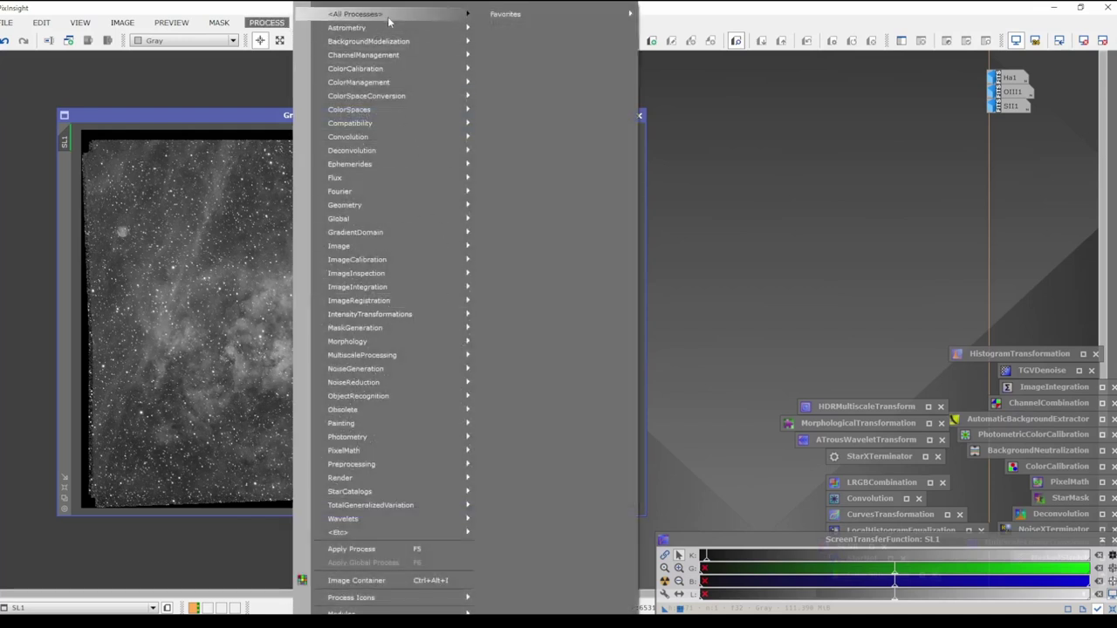
pyautogui.moveTo(388, 18)
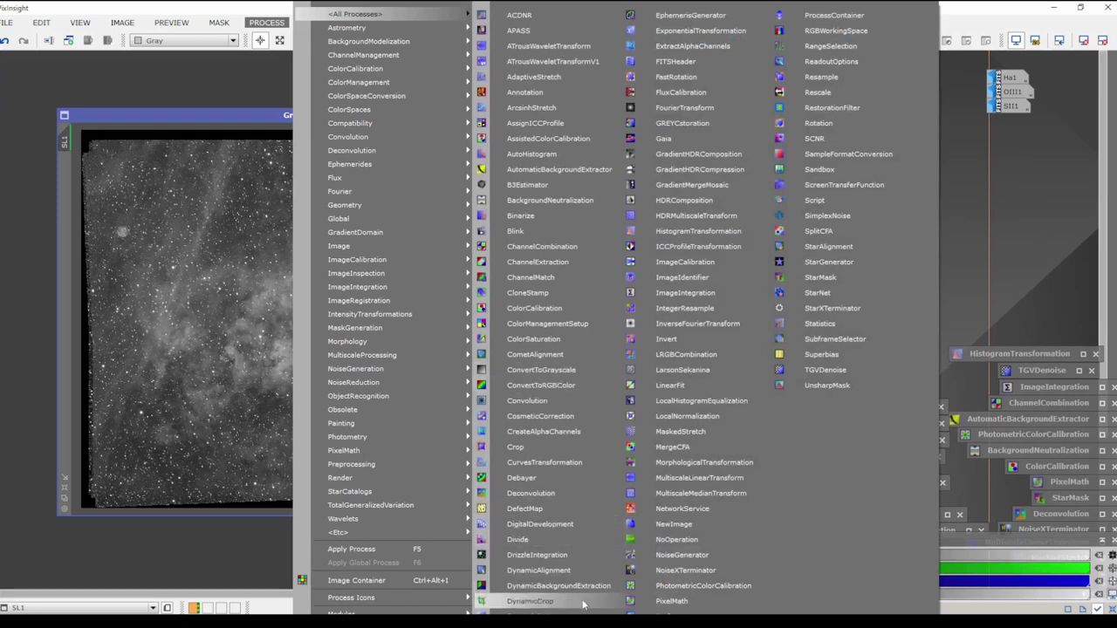
pyautogui.click(529, 601)
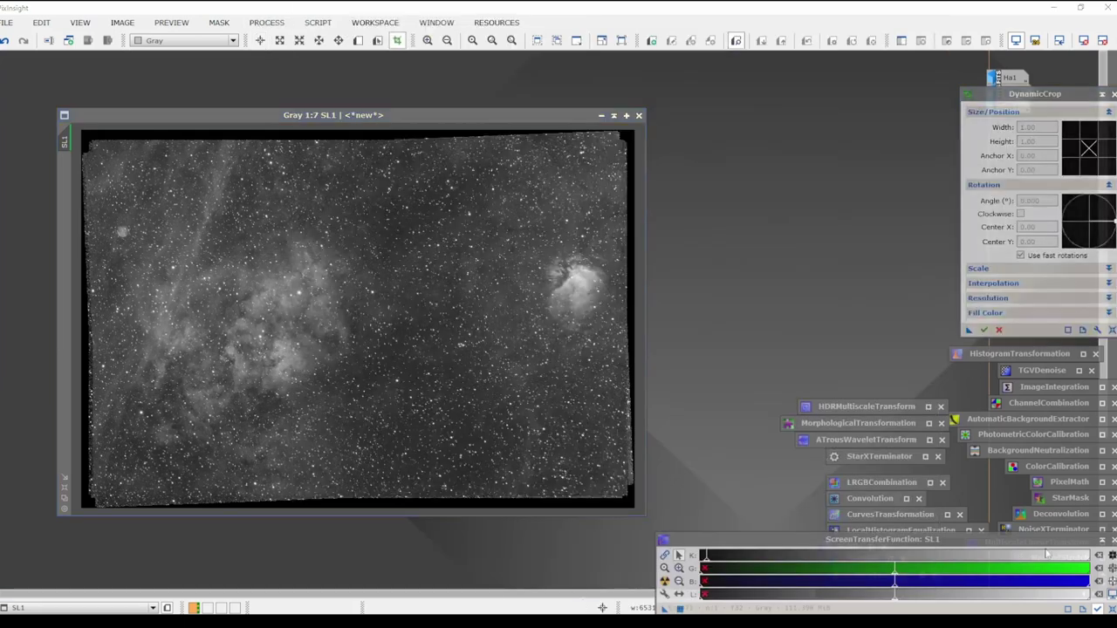
pyautogui.click(1101, 540)
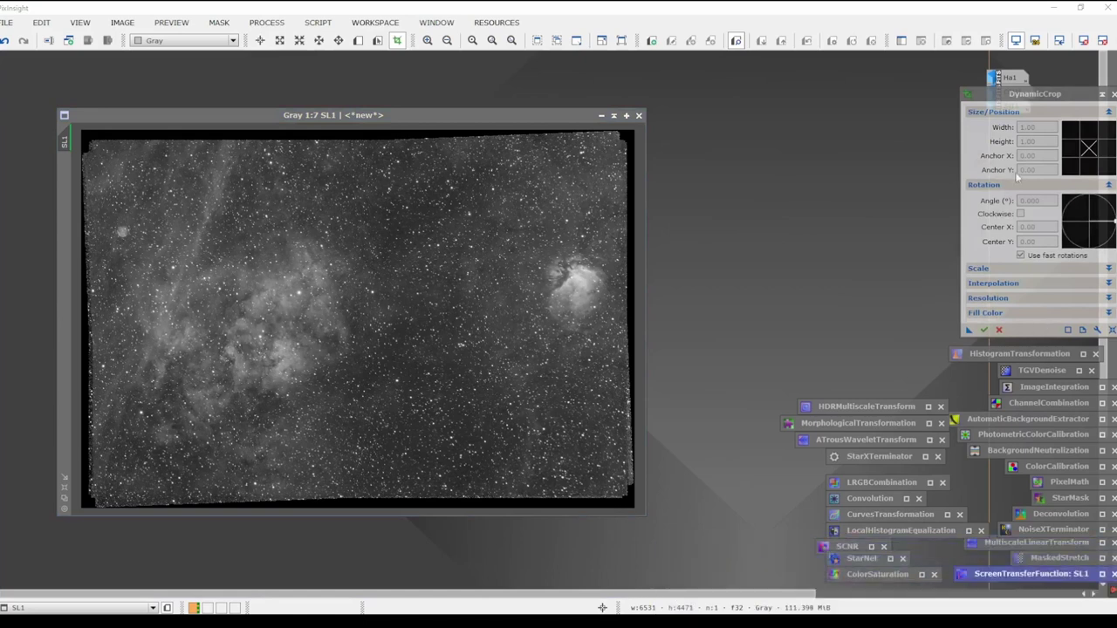
pyautogui.moveTo(1018, 97); pyautogui.dragTo(714, 120)
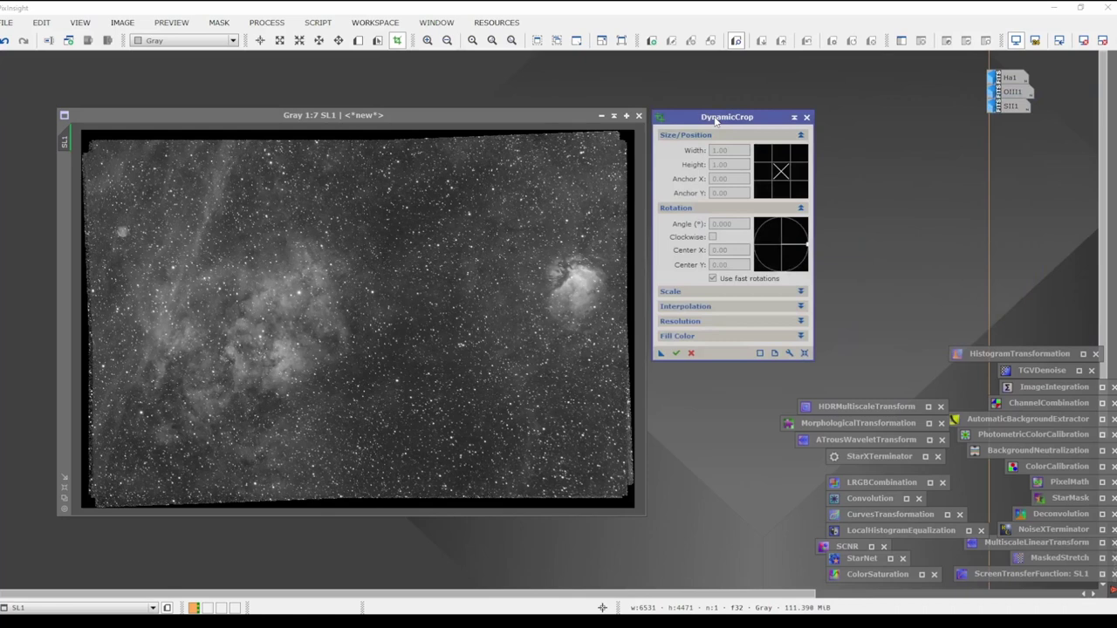
# Reset the crop frame to the full SL1 image and pull in opposite corners to about 6174 × 3925 pixels, excluding the uneven stacking edges.
pyautogui.click(805, 354)
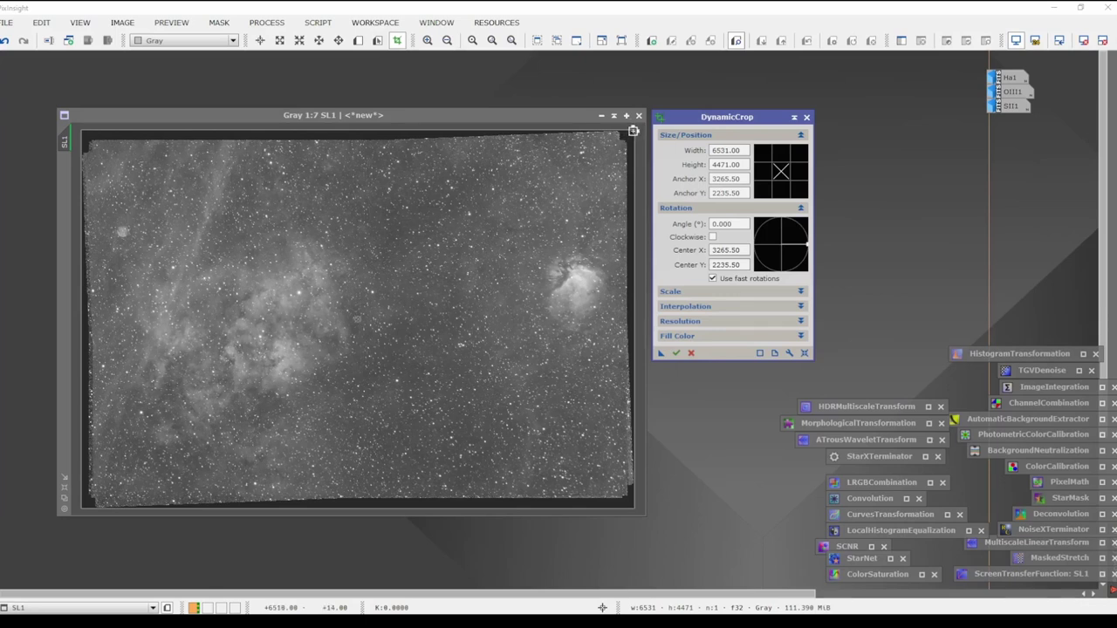
pyautogui.moveTo(631, 131); pyautogui.dragTo(618, 154)
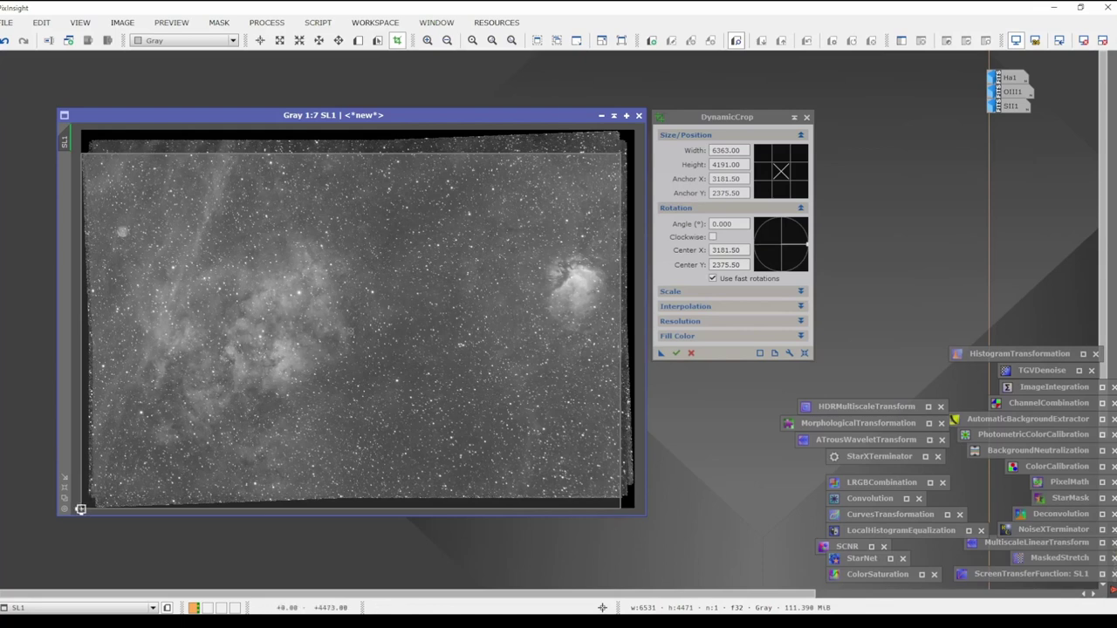
pyautogui.moveTo(80, 509); pyautogui.dragTo(94, 484)
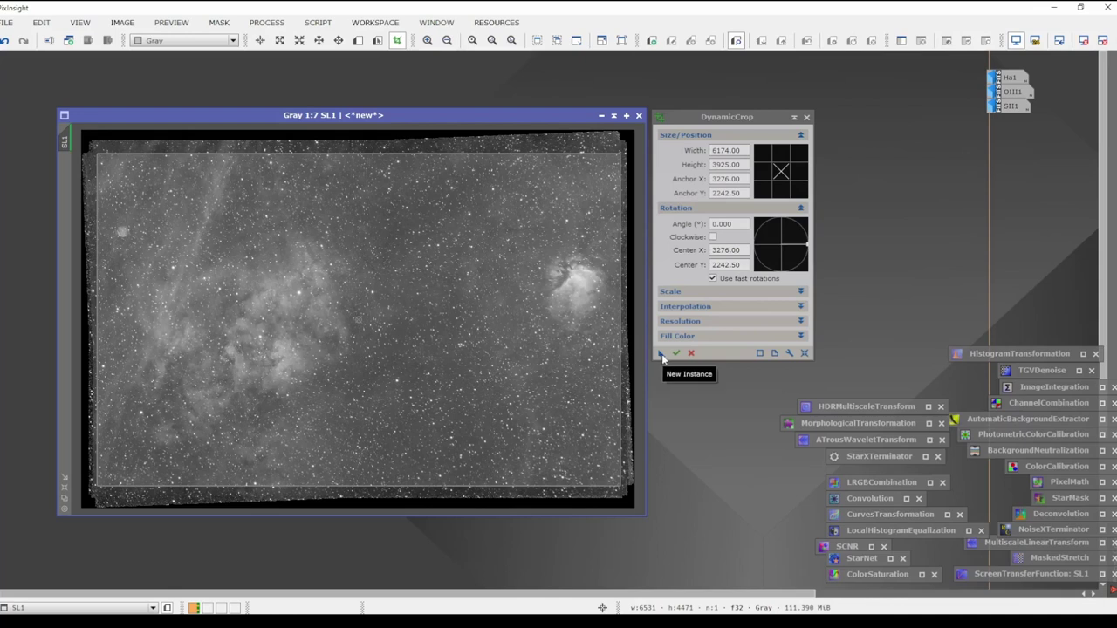
# Save the DynamicCrop settings as a process icon on the workspace and rename it dyncrop.
pyautogui.moveTo(661, 356); pyautogui.dragTo(748, 586)
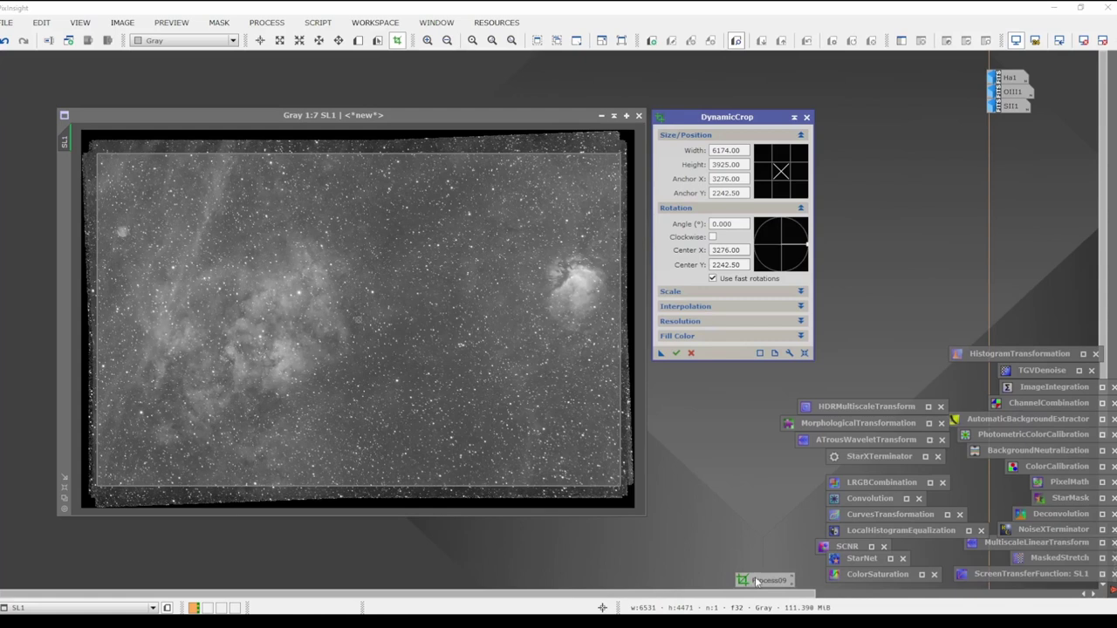
pyautogui.rightClick(755, 582)
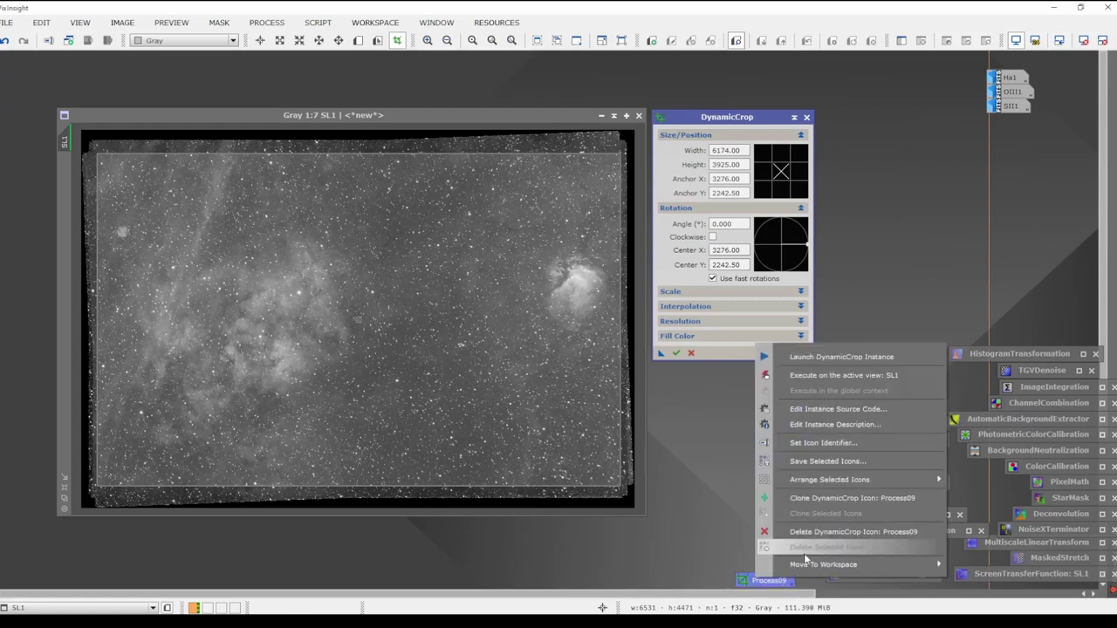
pyautogui.click(813, 447)
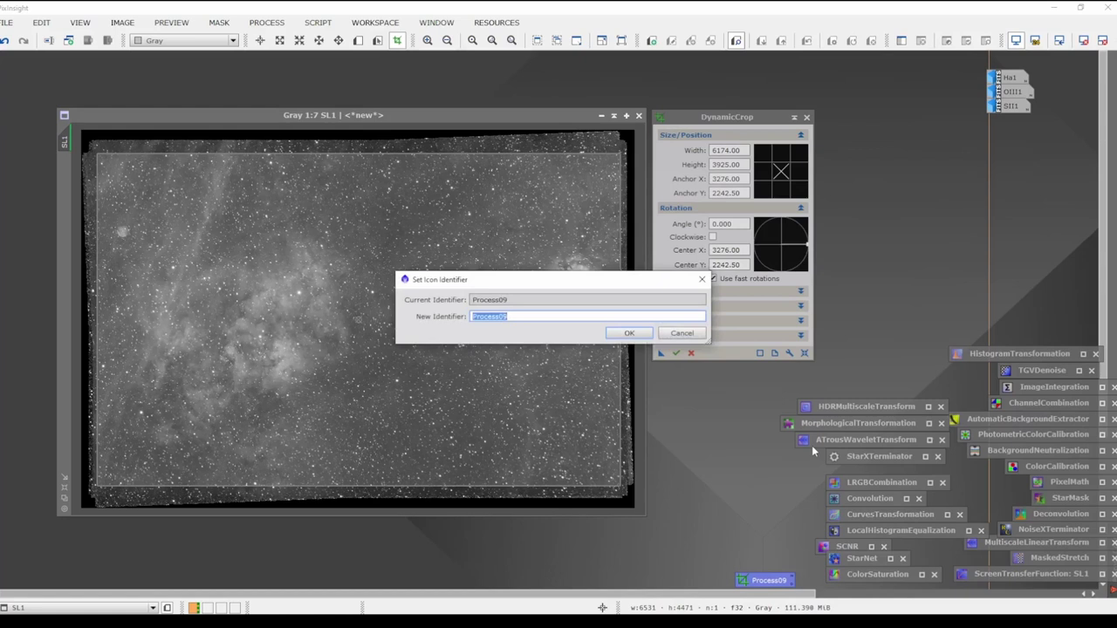
pyautogui.write('dyncrop')
pyautogui.press('Return')
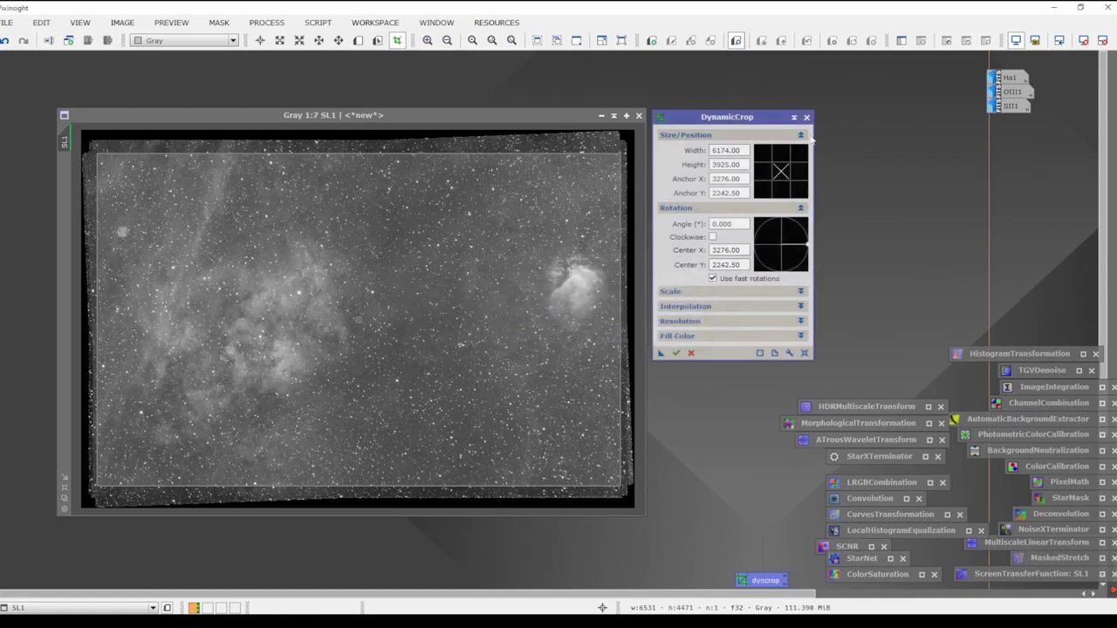
# Cancel the active DynamicCrop session, crop SL1 by applying the dyncrop icon, and iconize the image.
pyautogui.click(807, 117)
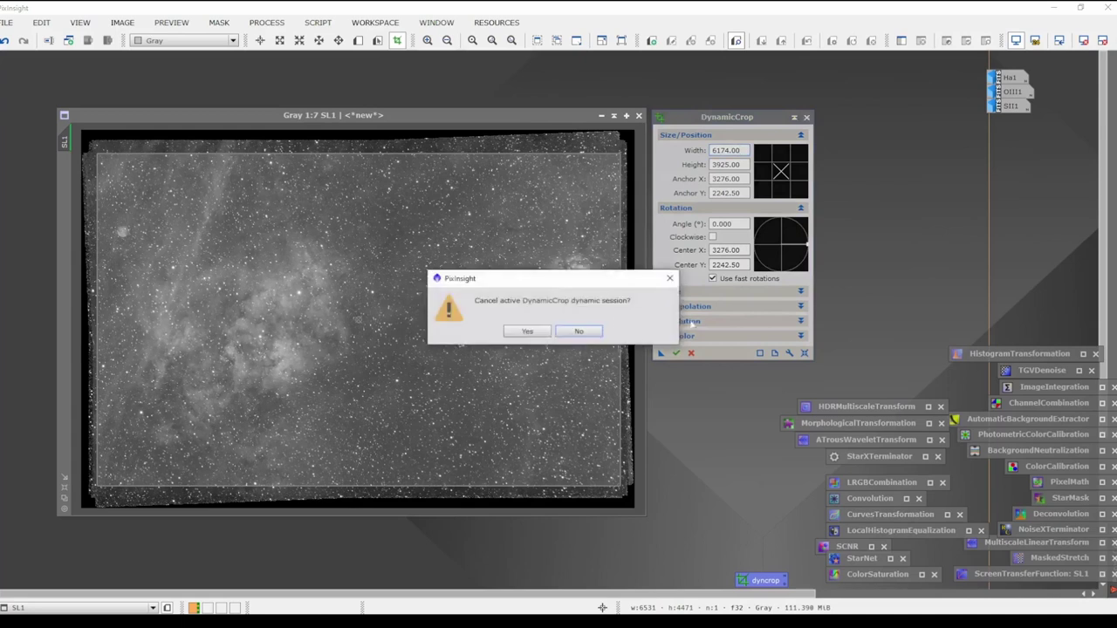
pyautogui.click(527, 333)
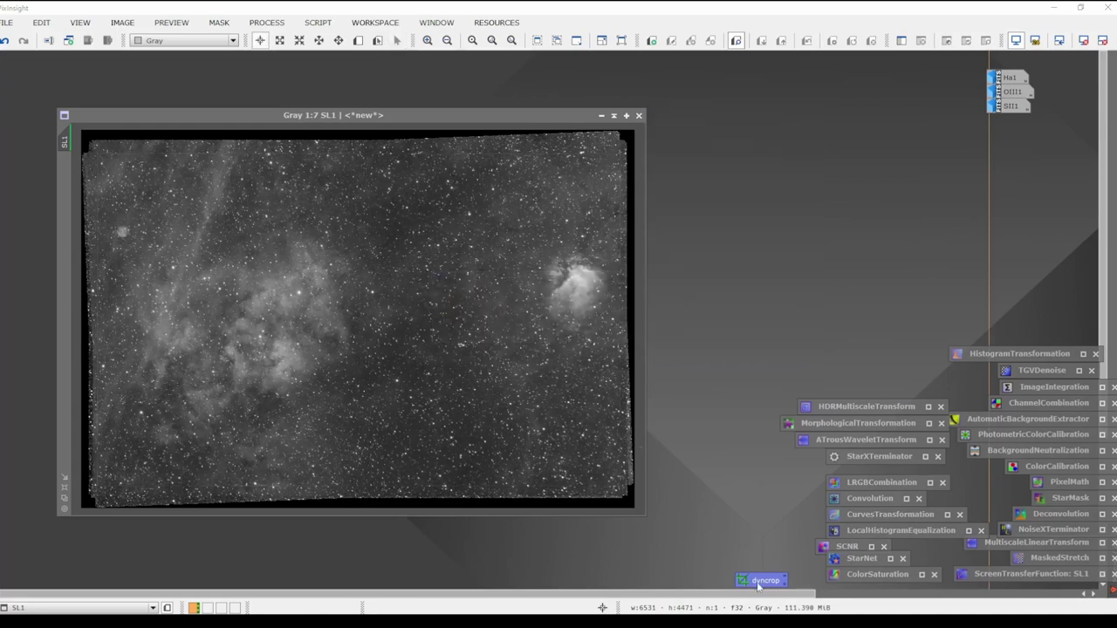
pyautogui.moveTo(756, 584); pyautogui.dragTo(525, 370)
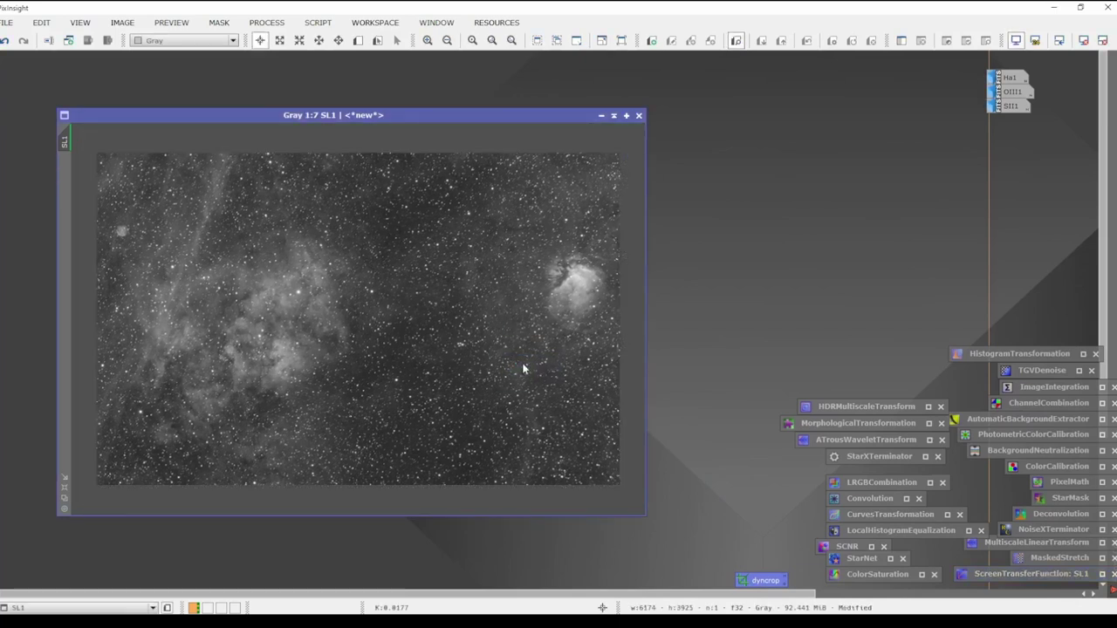
pyautogui.click(601, 116)
# Open the Ha1 image, crop it with the dyncrop icon, and iconize it again.
pyautogui.doubleClick(1012, 78)
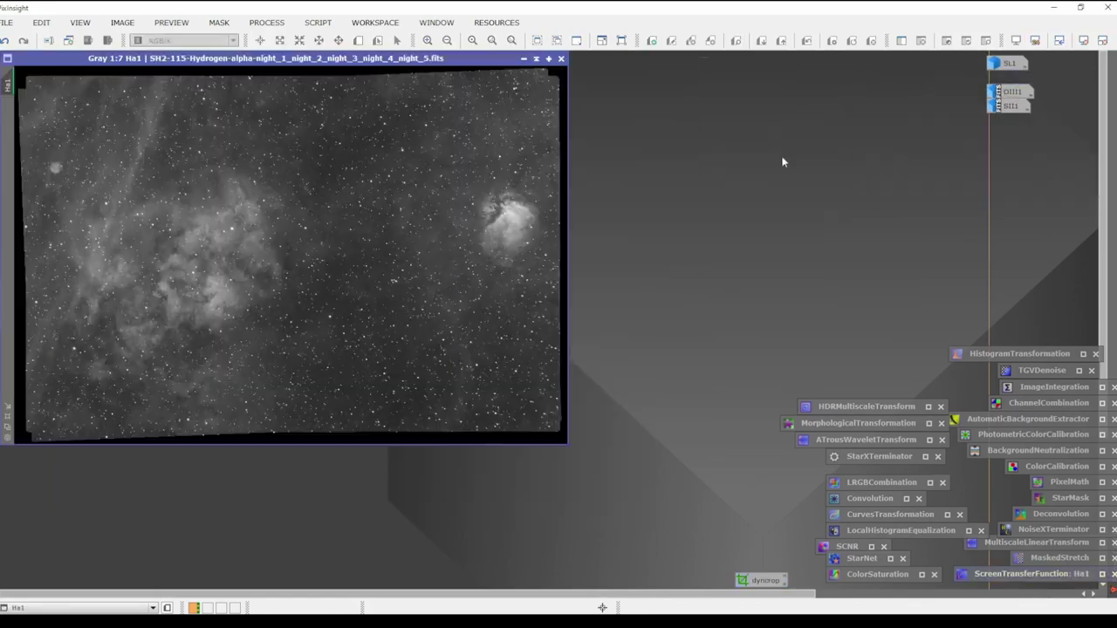
pyautogui.moveTo(765, 582); pyautogui.dragTo(422, 267)
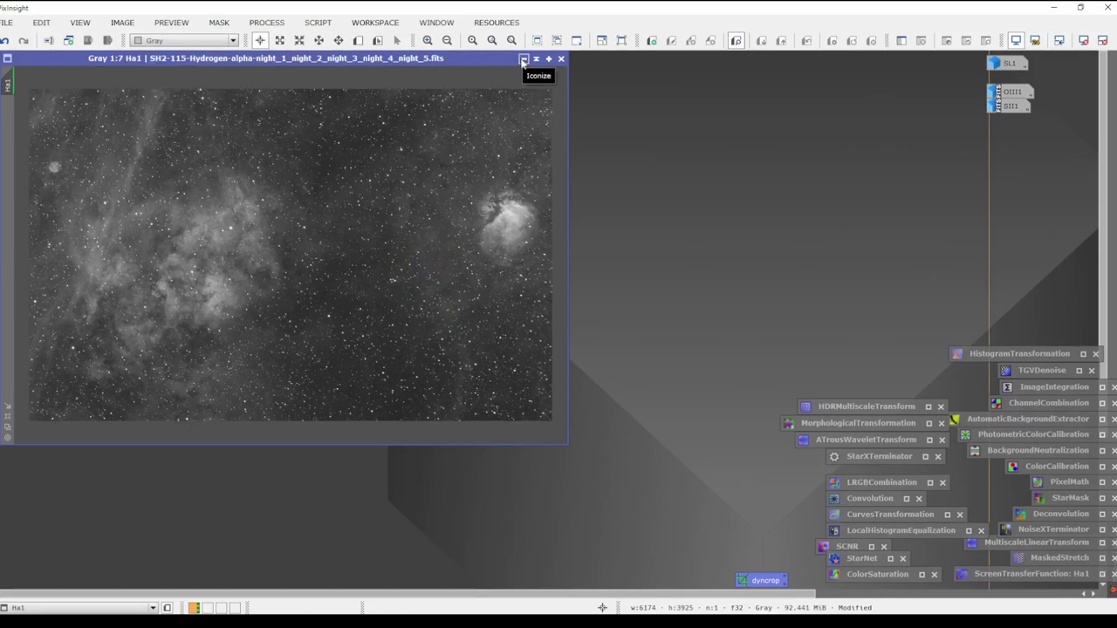
pyautogui.click(523, 59)
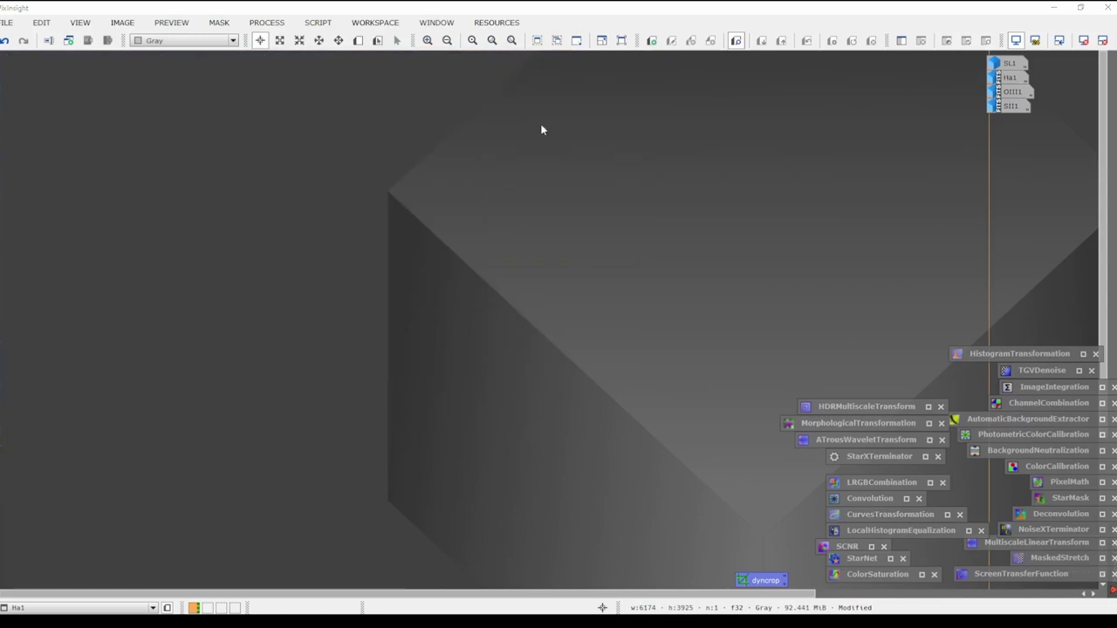
# Open the OIII1 image, crop it with the dyncrop icon, auto-stretch it with ScreenTransferFunction, and put both windows away.
pyautogui.doubleClick(1012, 92)
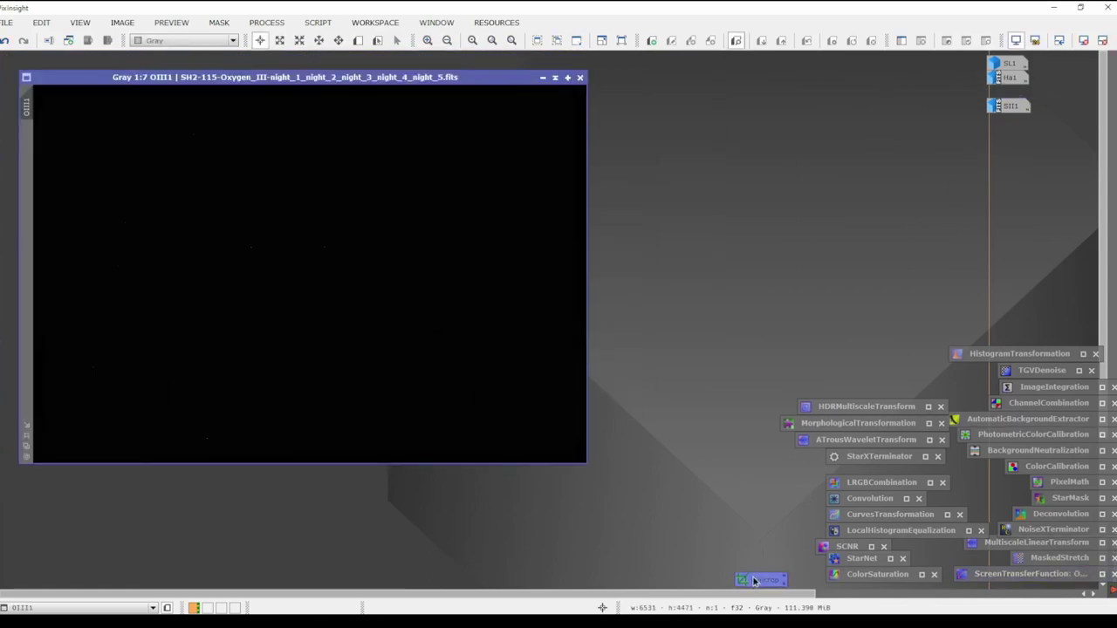
pyautogui.moveTo(754, 582); pyautogui.dragTo(431, 311)
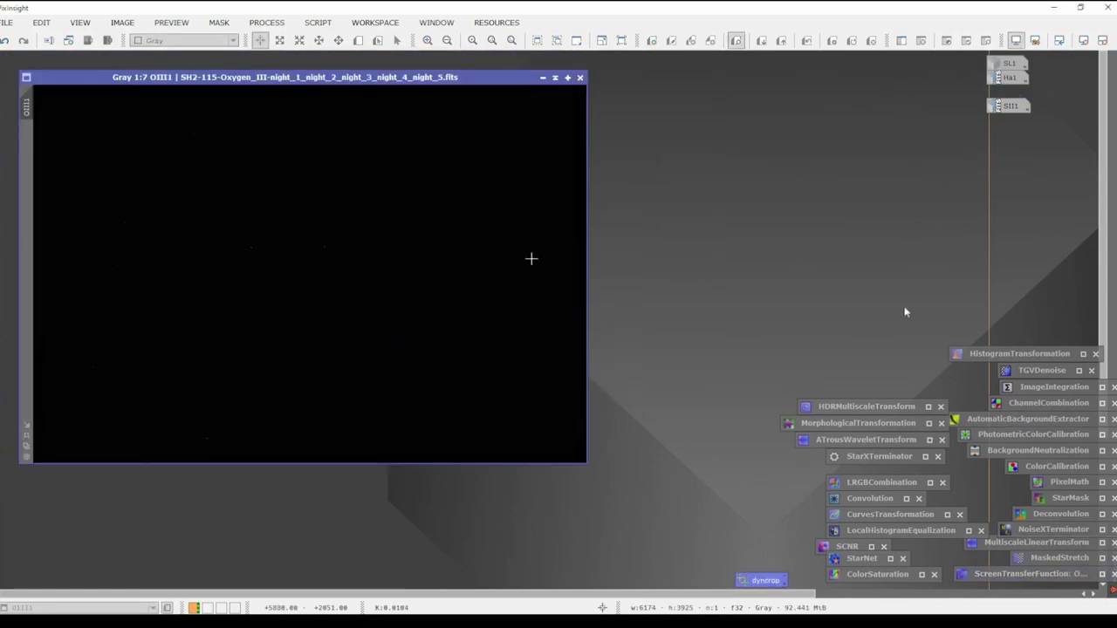
pyautogui.doubleClick(1004, 573)
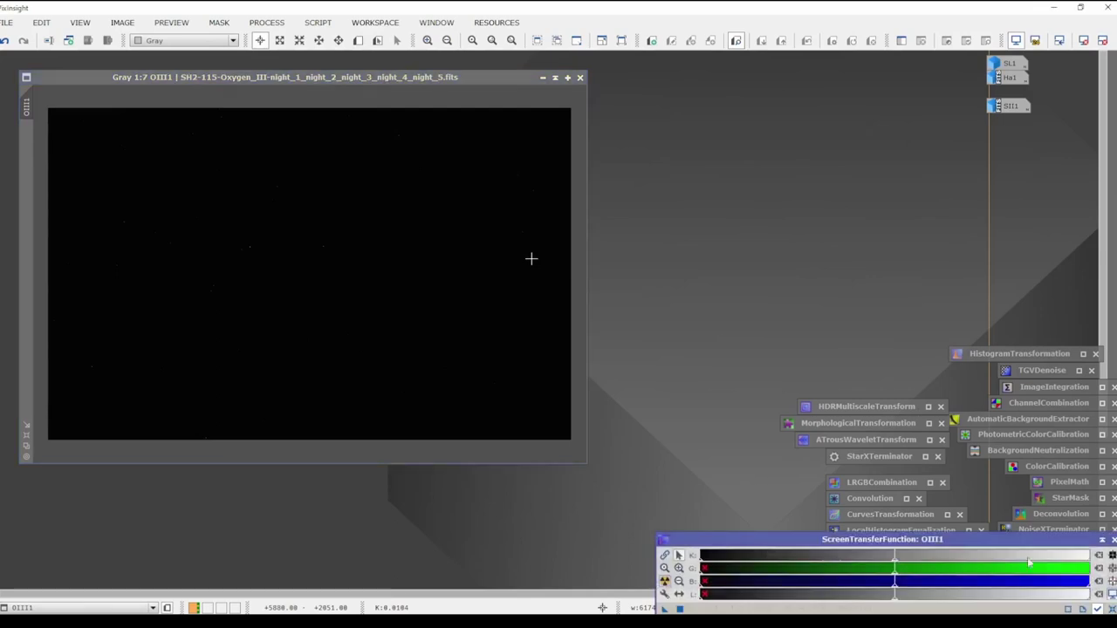
pyautogui.hotkey('ctrl', 'a')
pyautogui.click(1101, 539)
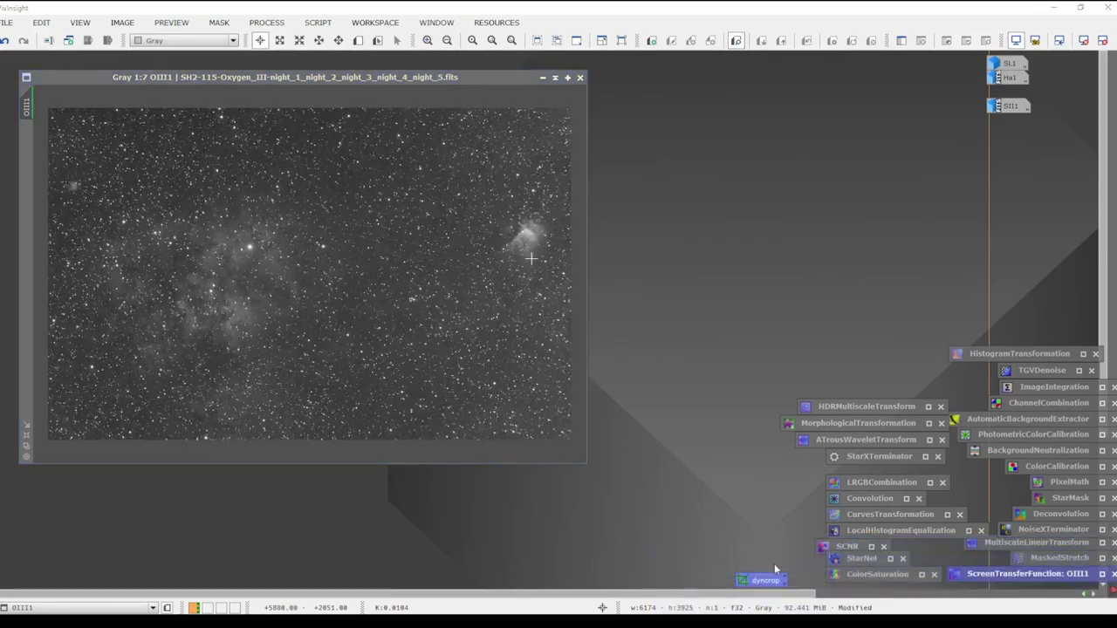
pyautogui.click(555, 77)
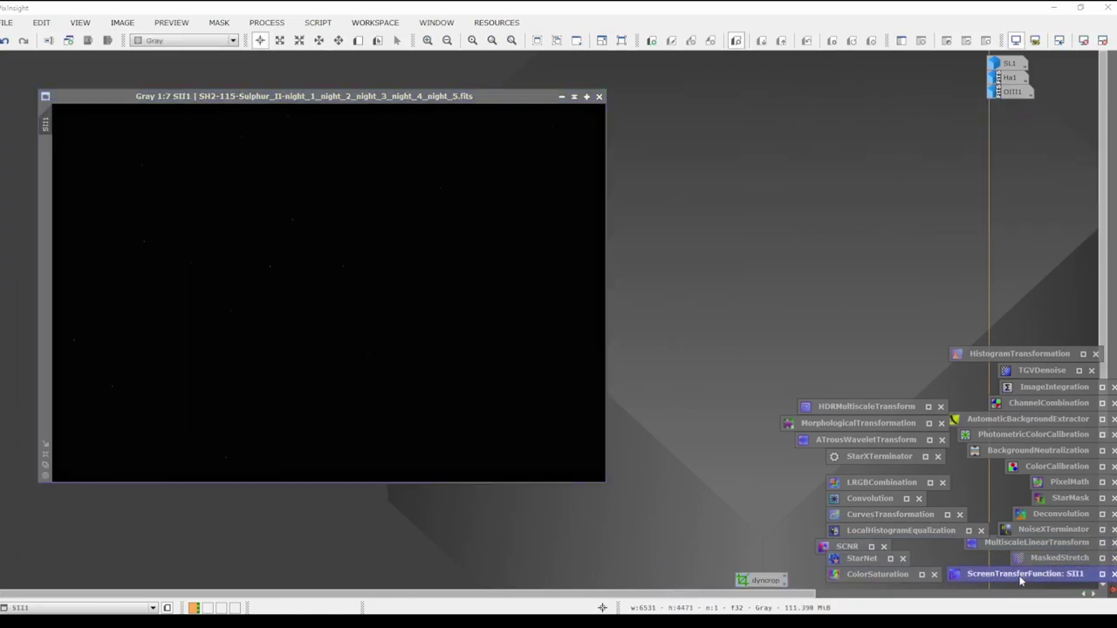
# Auto-stretch the SII1 image with ScreenTransferFunction, crop it with the dyncrop icon, and iconize it.
pyautogui.doubleClick(1021, 575)
pyautogui.click(664, 580)
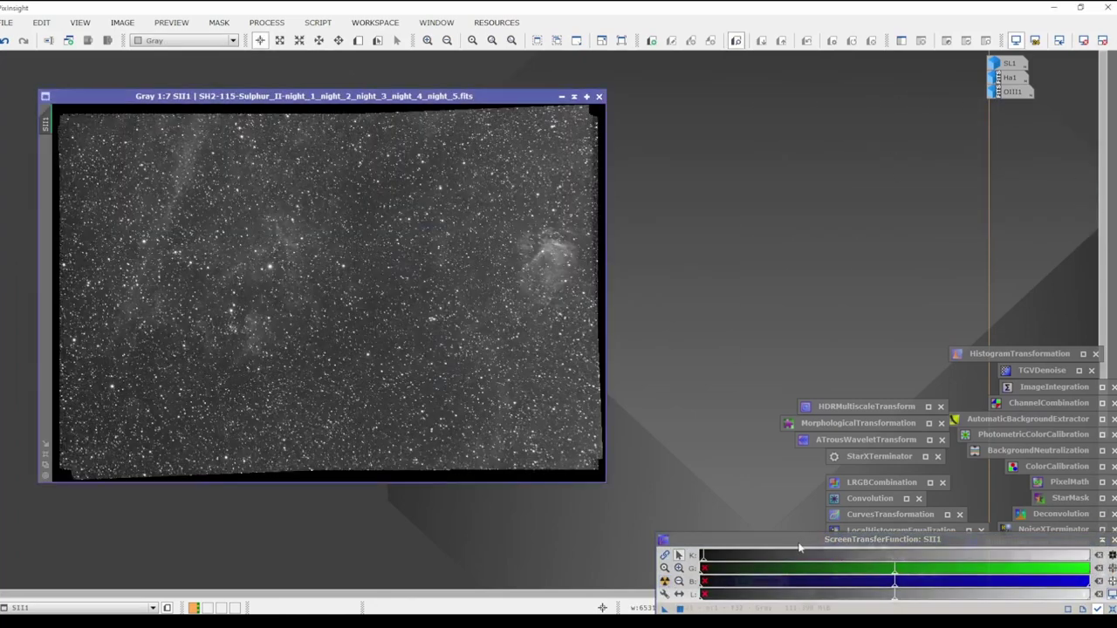
pyautogui.click(1102, 540)
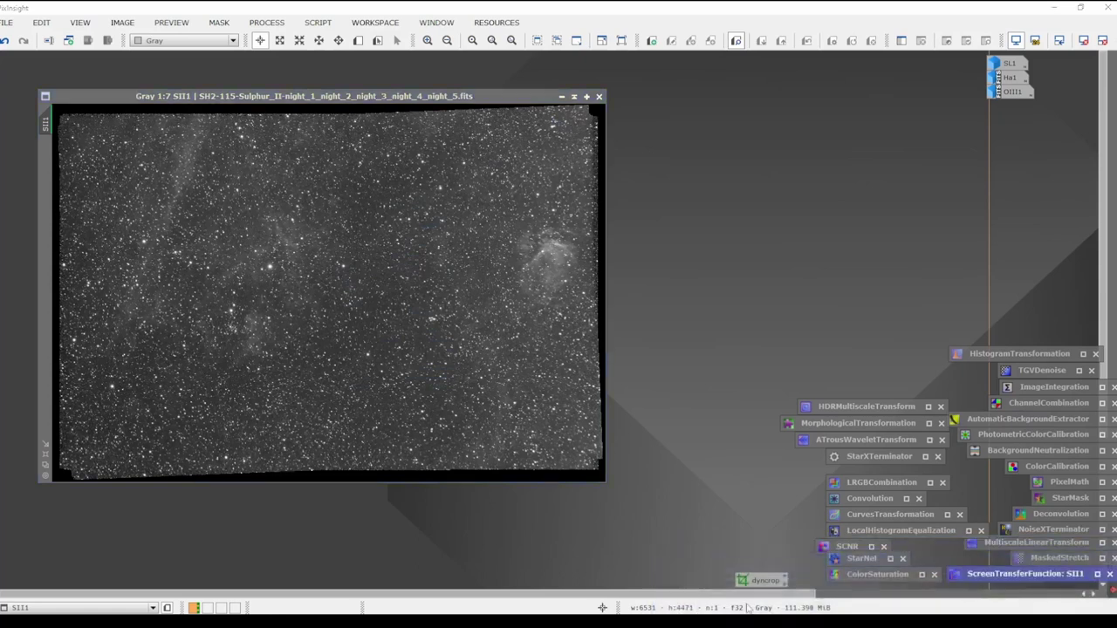
pyautogui.moveTo(752, 581); pyautogui.dragTo(306, 273)
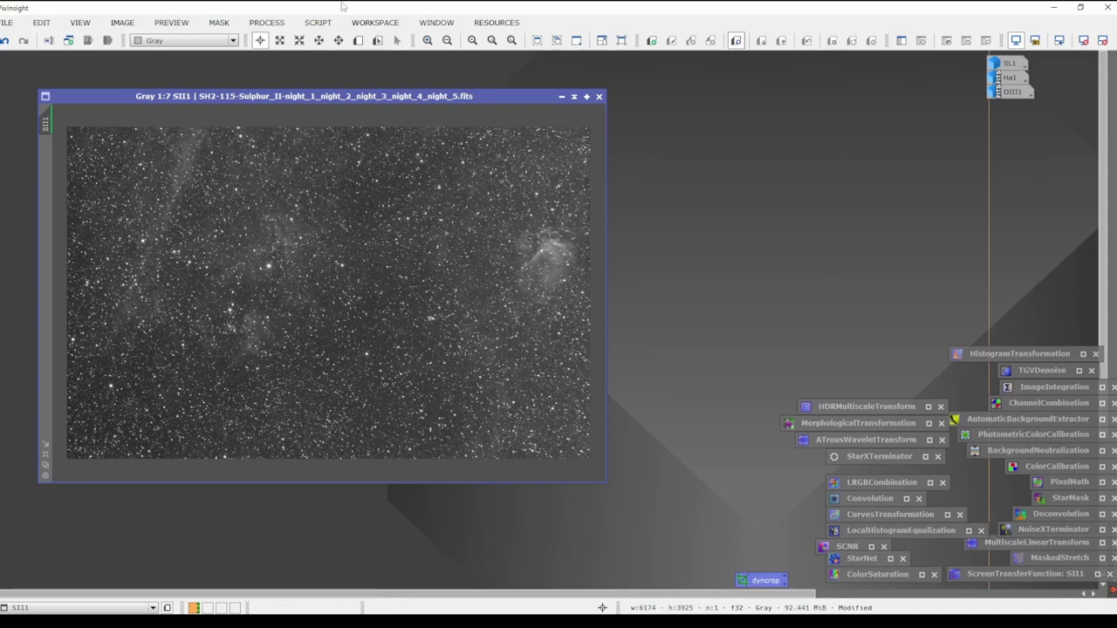
pyautogui.click(562, 96)
# Start the ChannelCombination process.
pyautogui.doubleClick(1069, 402)
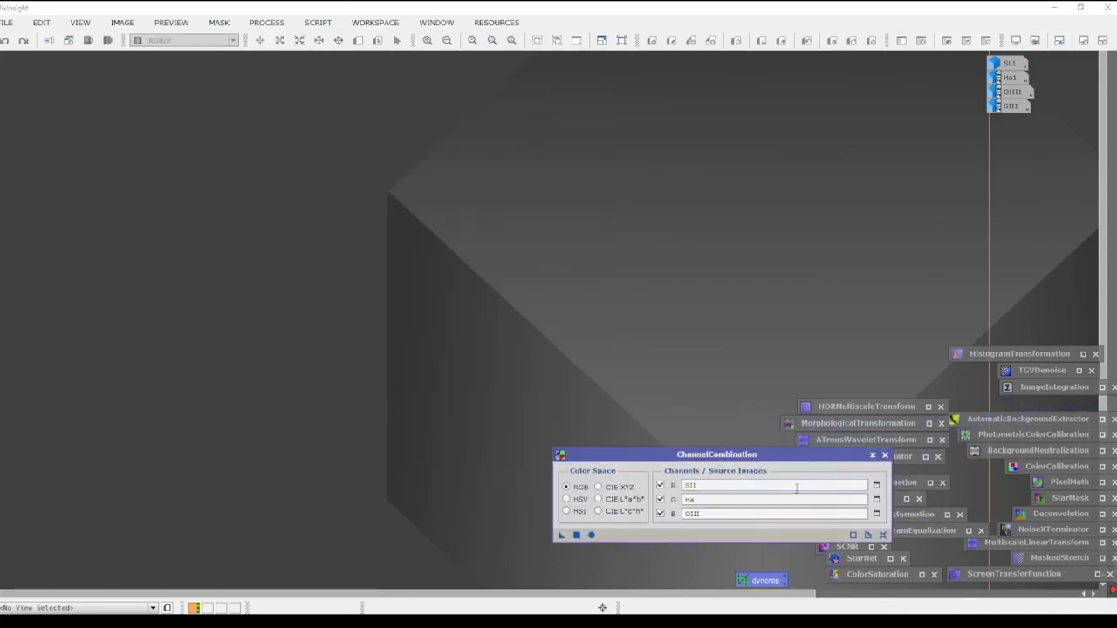
pyautogui.moveTo(1009, 80)
pyautogui.click(703, 500)
pyautogui.click(7, 22)
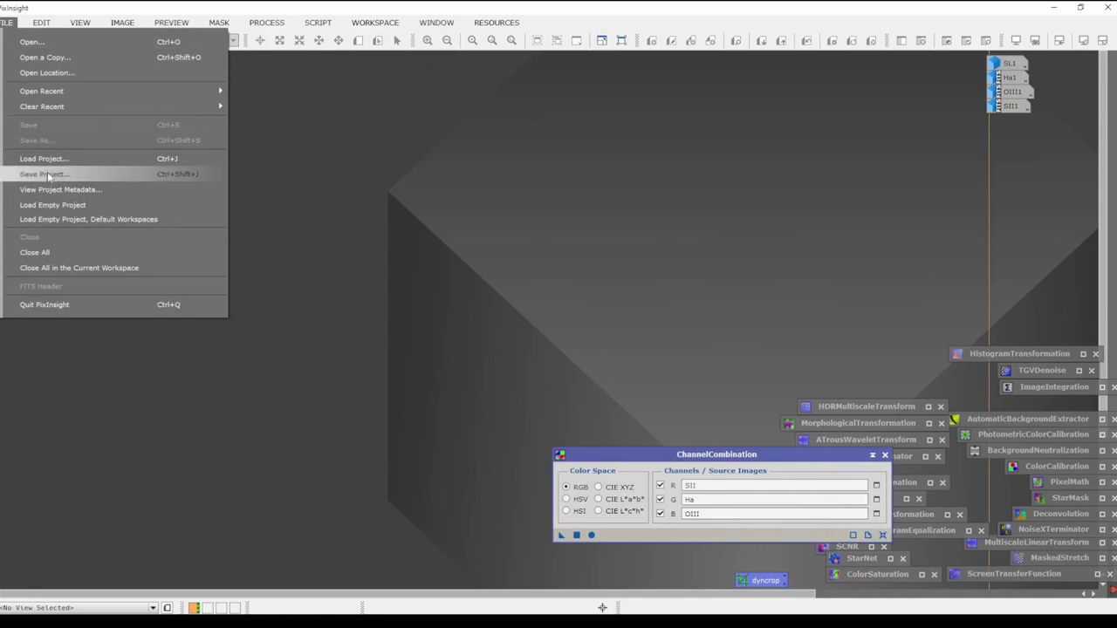
pyautogui.click(47, 174)
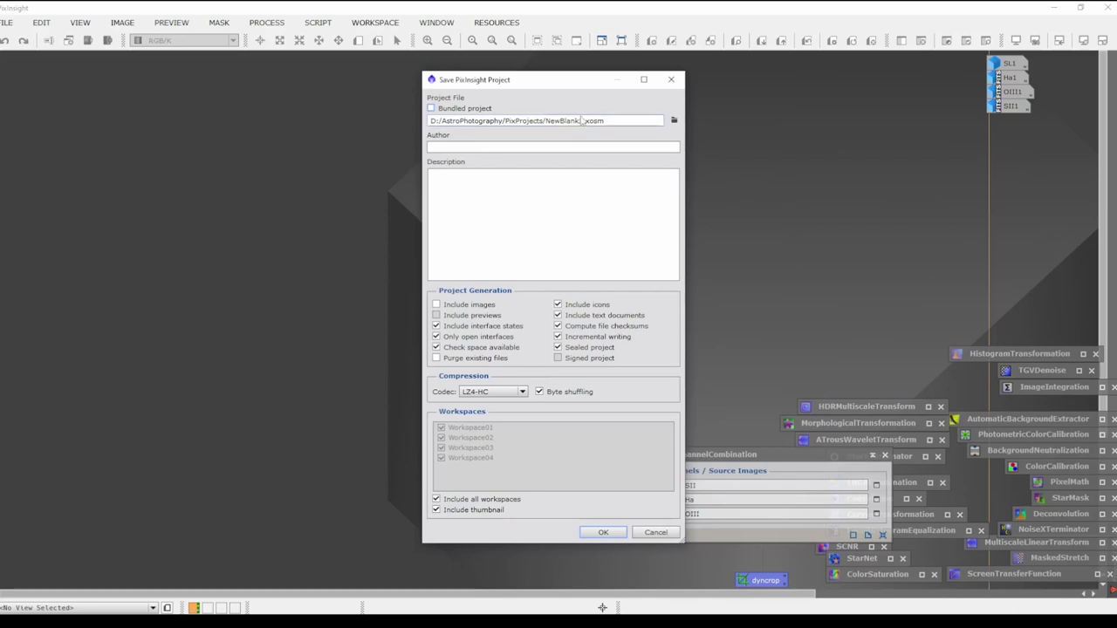
pyautogui.click(656, 533)
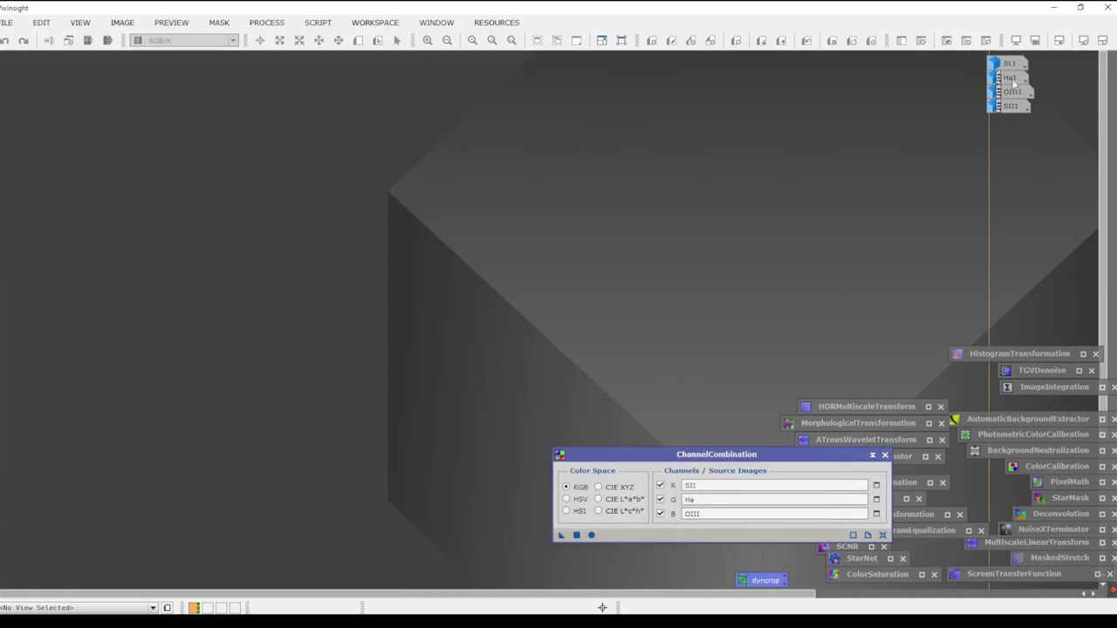
# Assign SII1 to red, Ha1 to green and OIII1 to blue, combine them into an RGB image, and iconize ChannelCombination.
pyautogui.moveTo(1010, 82)
pyautogui.moveTo(1010, 80); pyautogui.dragTo(742, 499)
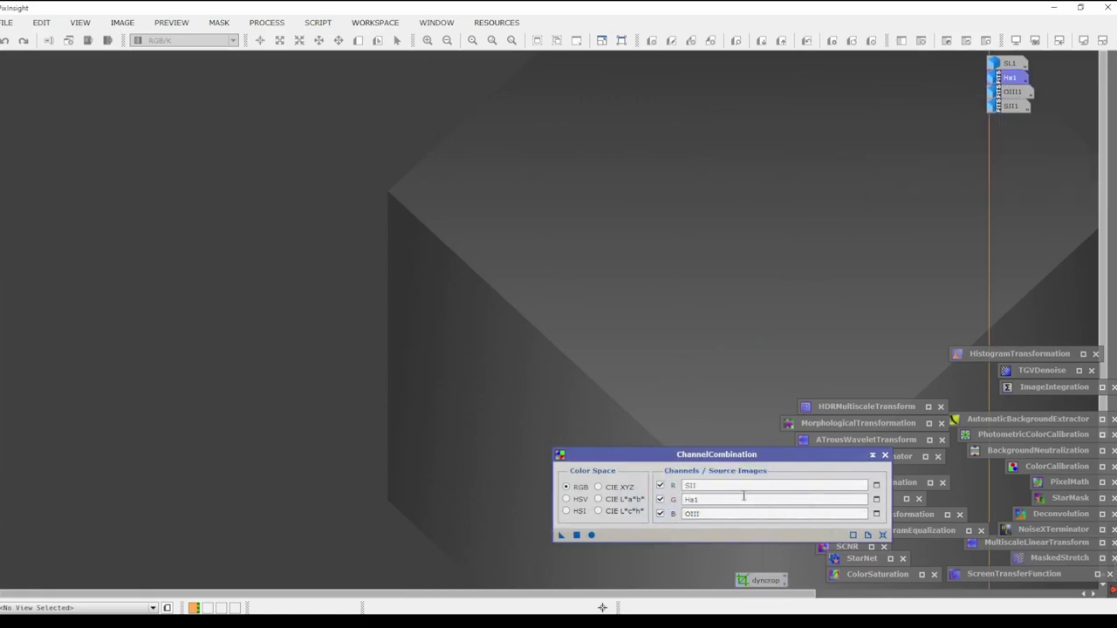
pyautogui.moveTo(1012, 92); pyautogui.dragTo(740, 515)
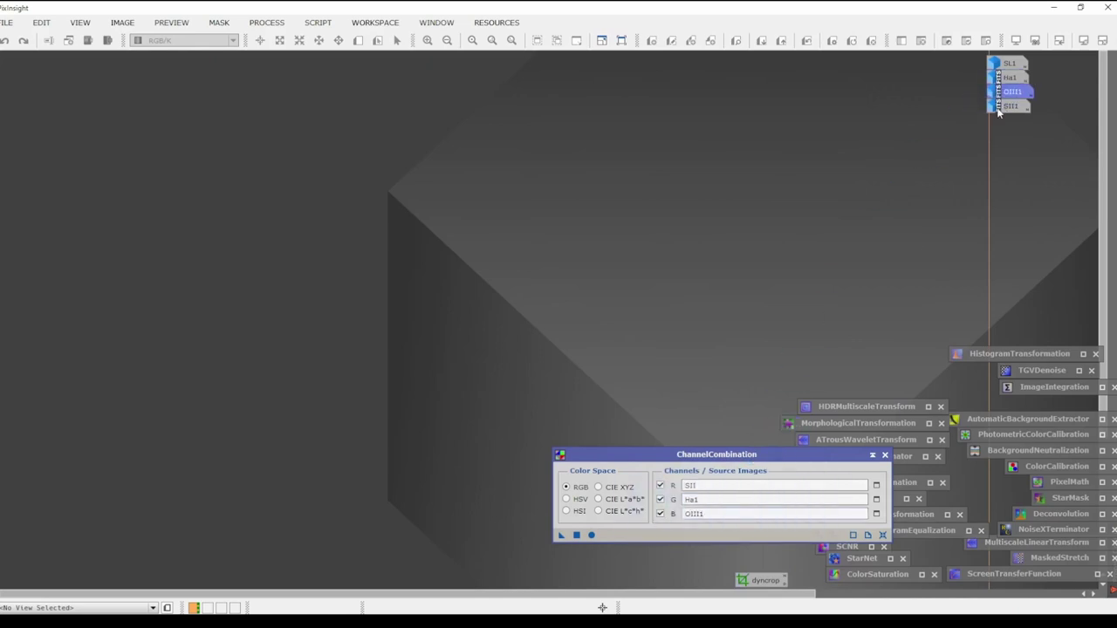
pyautogui.moveTo(999, 111); pyautogui.dragTo(726, 485)
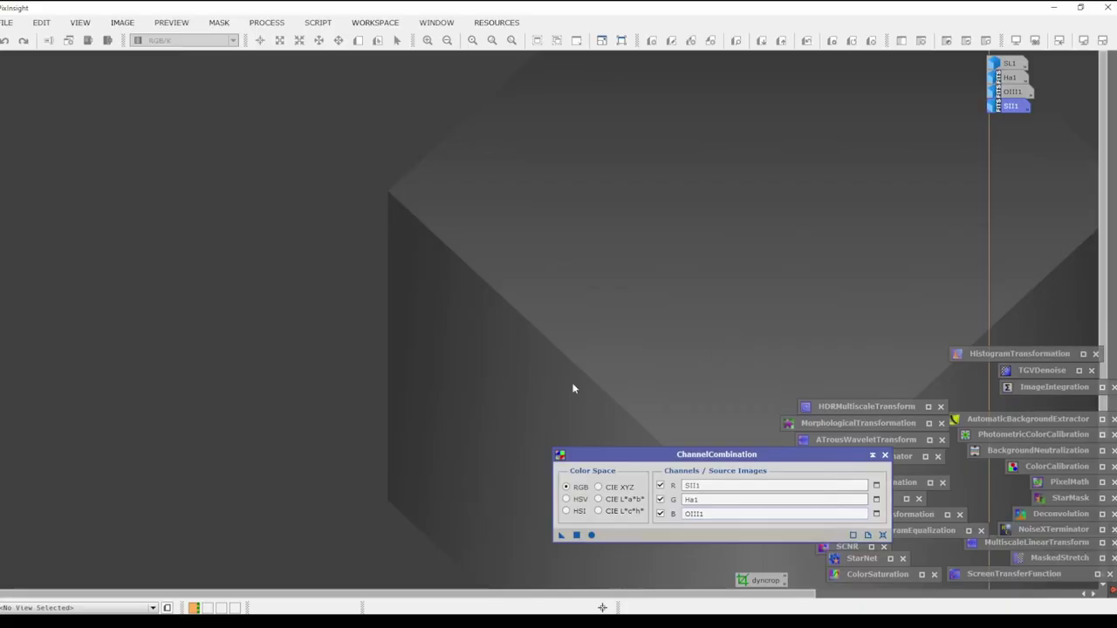
pyautogui.click(592, 535)
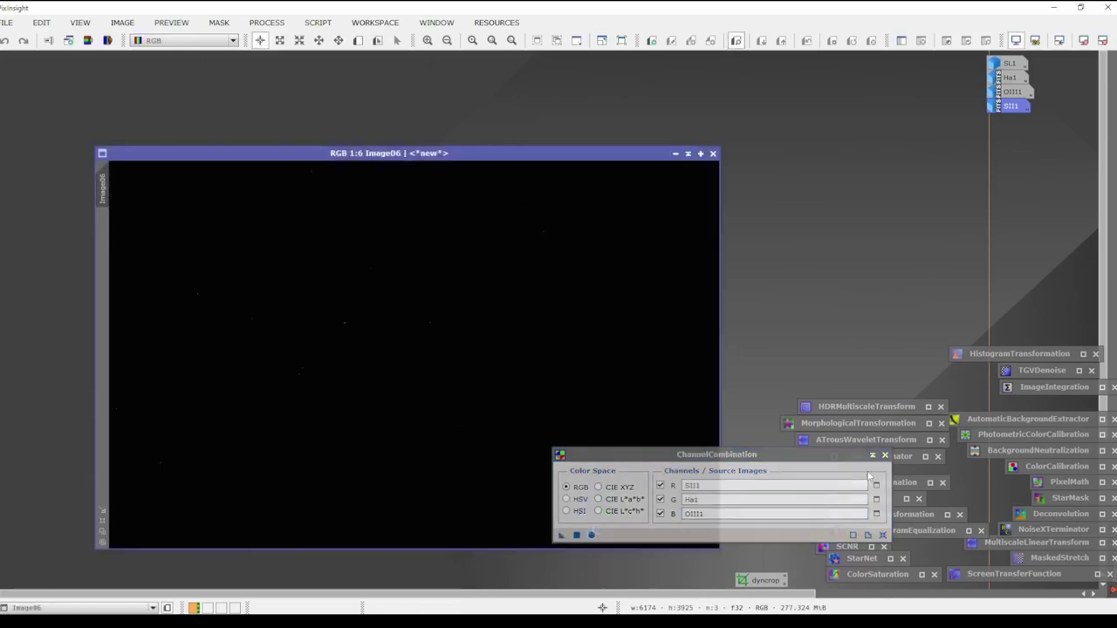
pyautogui.click(873, 456)
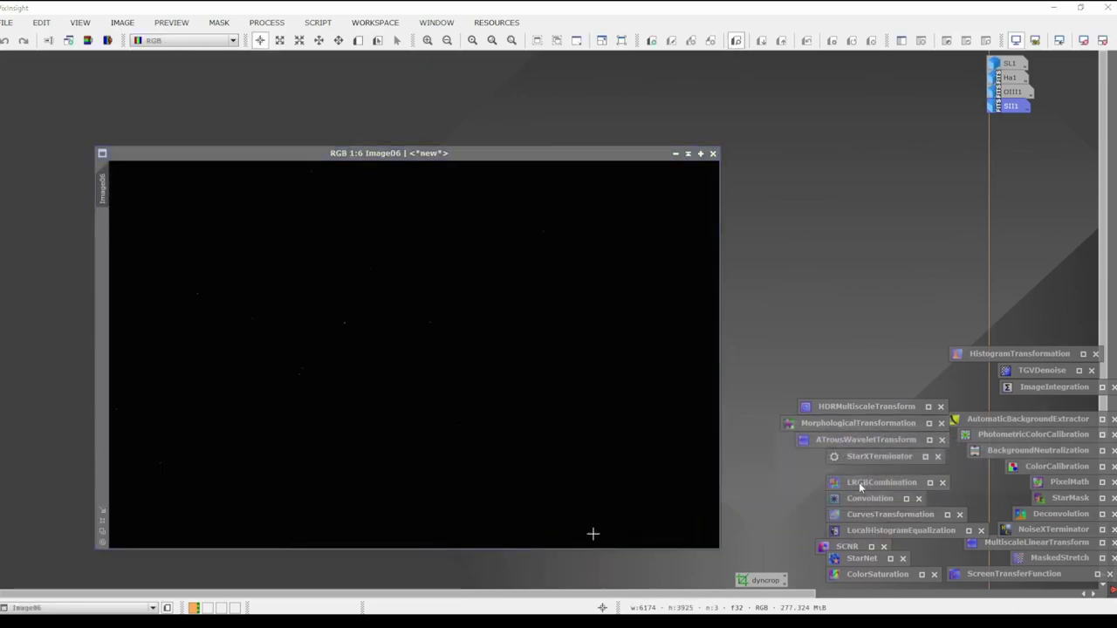
# Auto-stretch the combined RGB image with ScreenTransferFunction, comparing the stretch with the RGB channels linked and unlinked.
pyautogui.doubleClick(1015, 577)
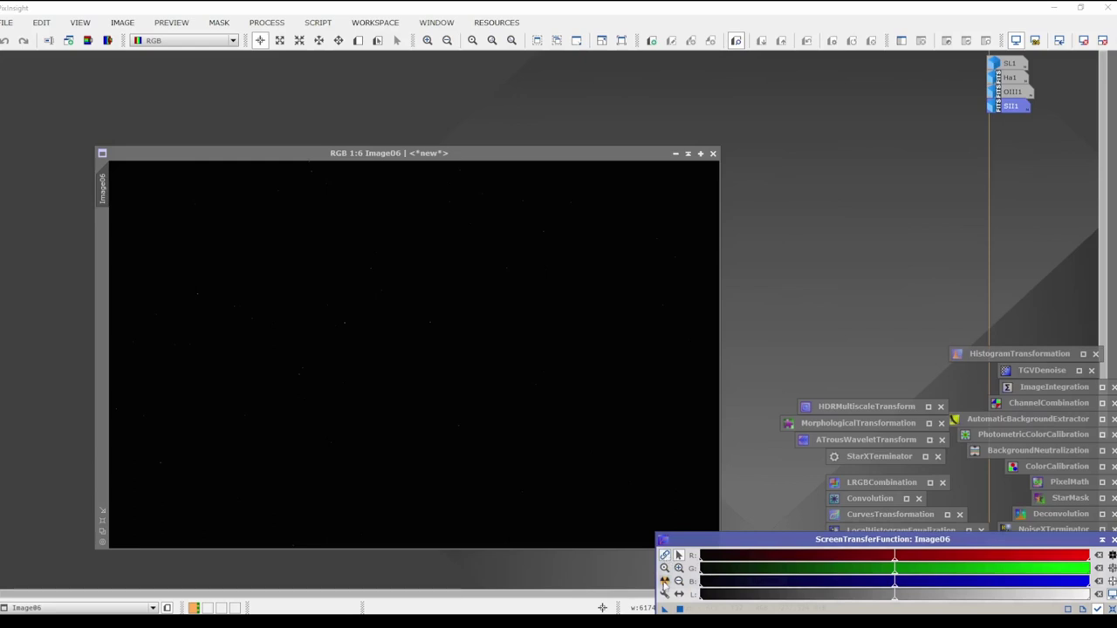
pyautogui.click(665, 581)
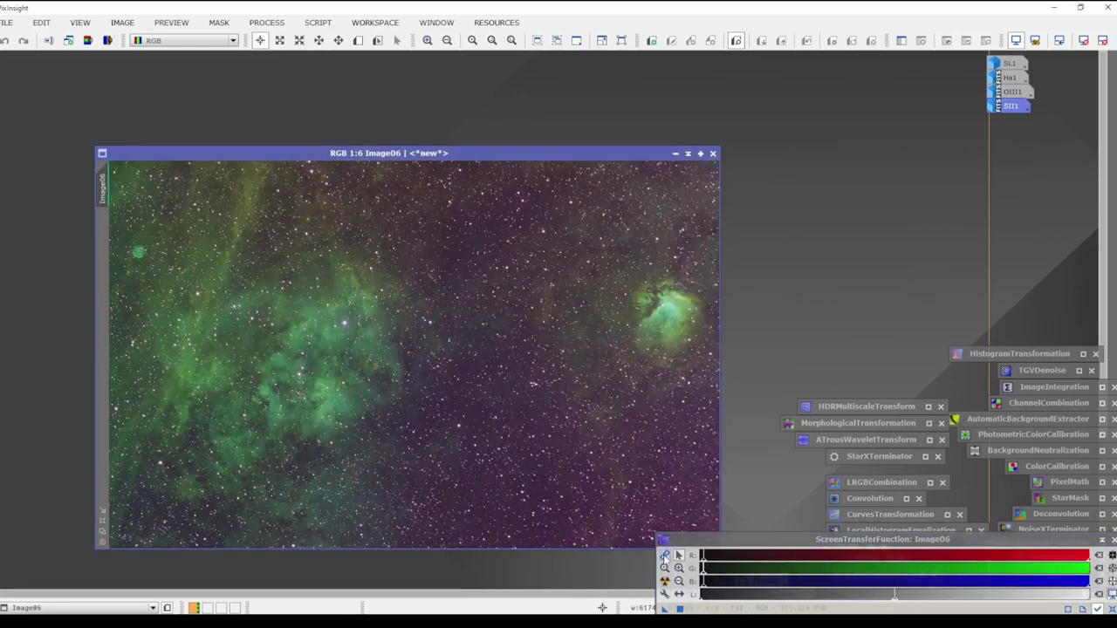
pyautogui.click(665, 556)
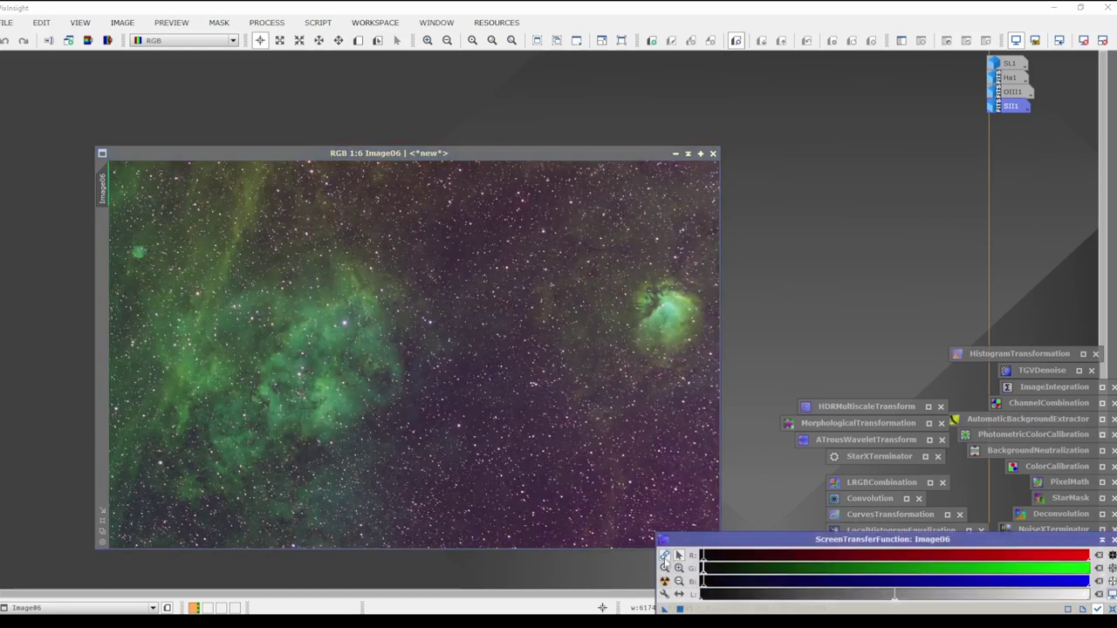
pyautogui.click(665, 581)
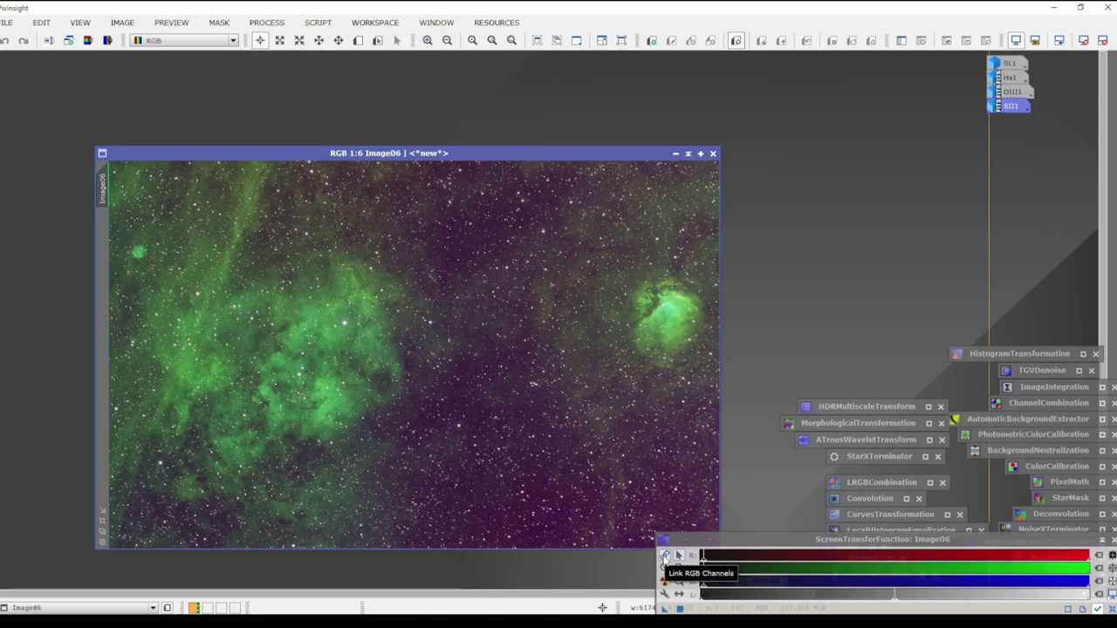
pyautogui.click(664, 556)
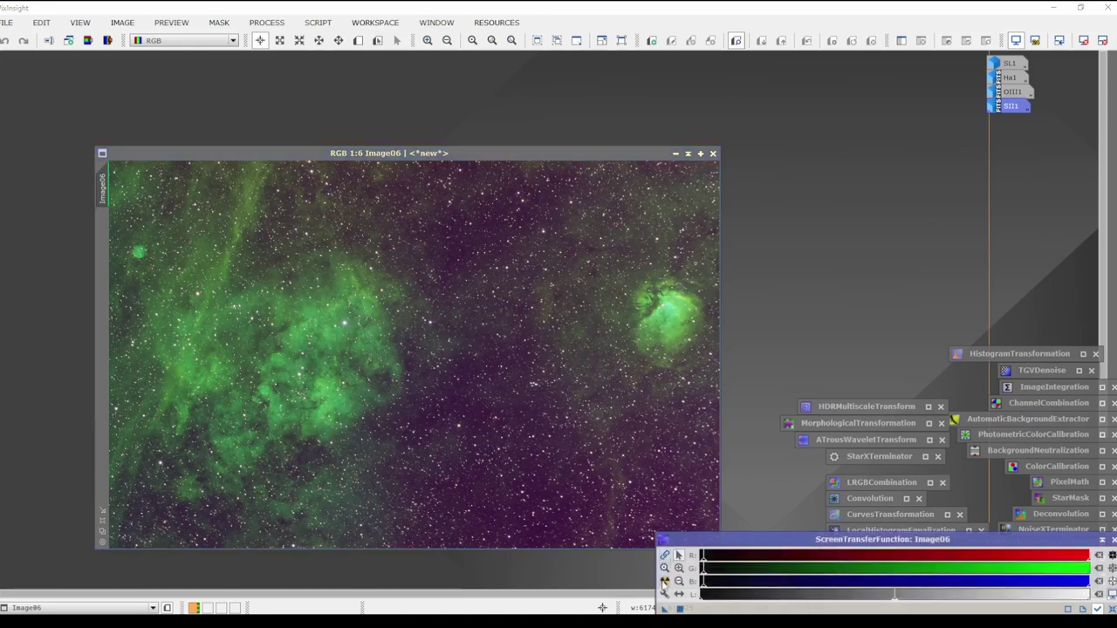
pyautogui.click(665, 581)
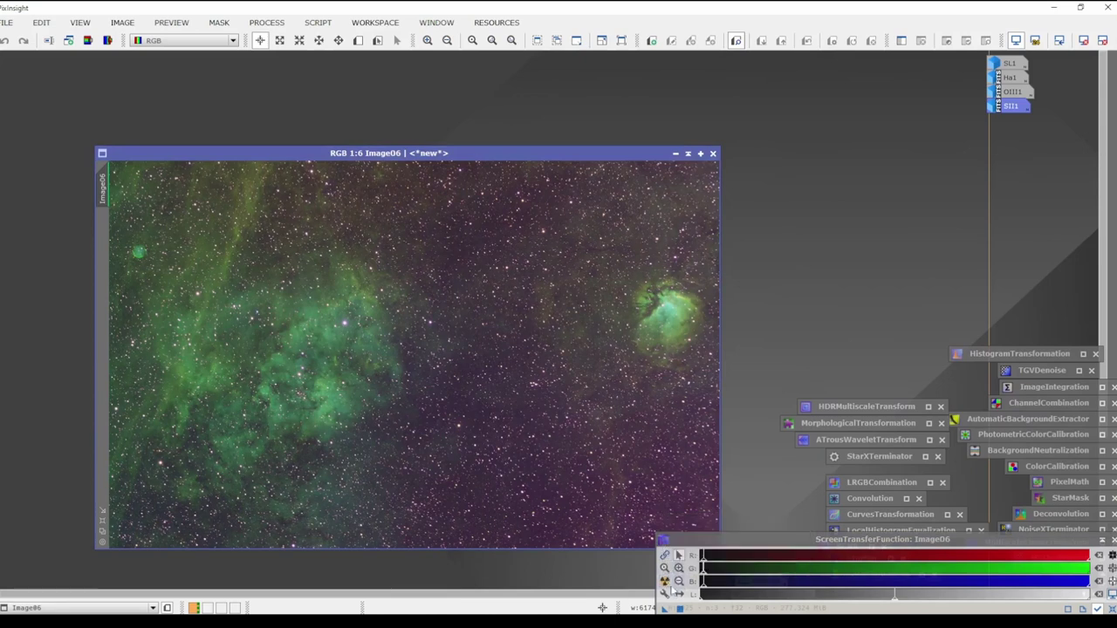
pyautogui.click(665, 581)
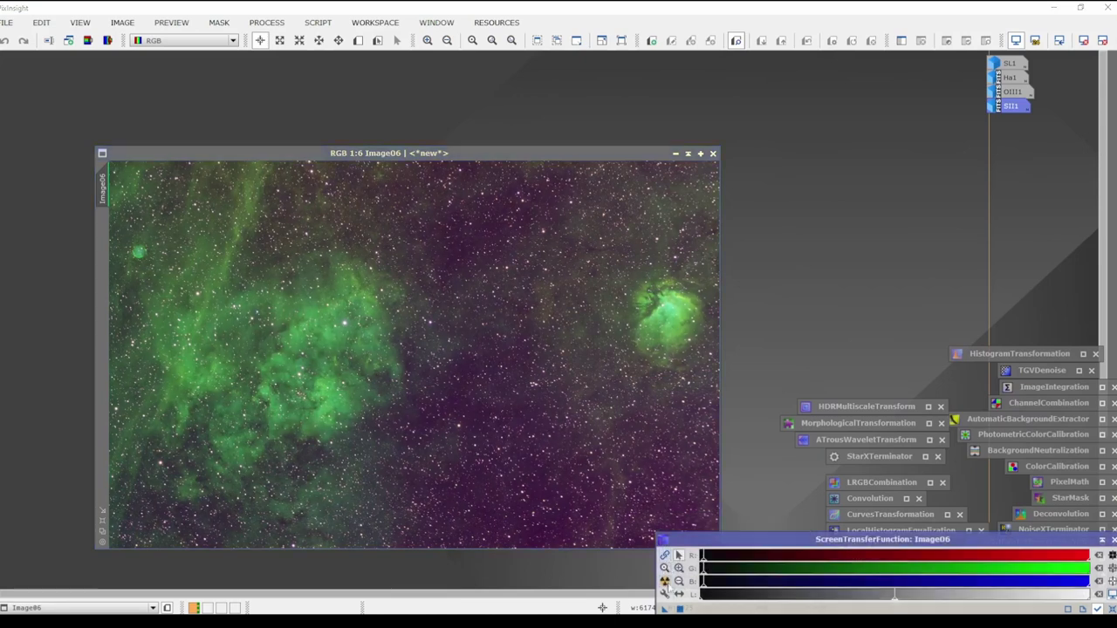
pyautogui.click(665, 581)
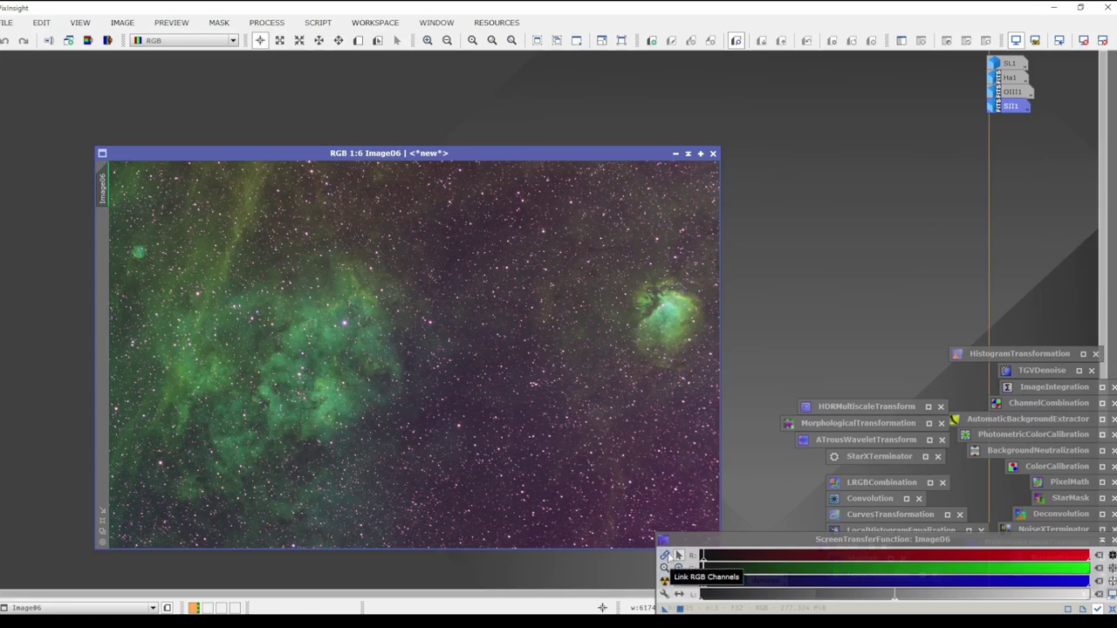
# Reapply the auto-stretch to the combined RGB image, comparing the results, and iconize ScreenTransferFunction.
pyautogui.click(665, 581)
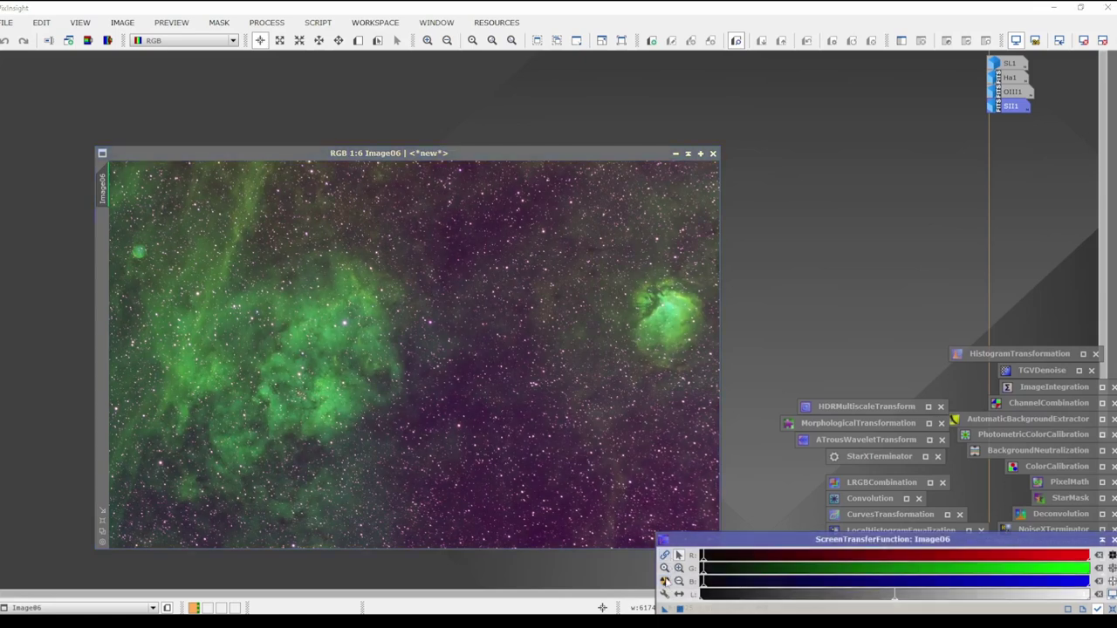
pyautogui.click(666, 581)
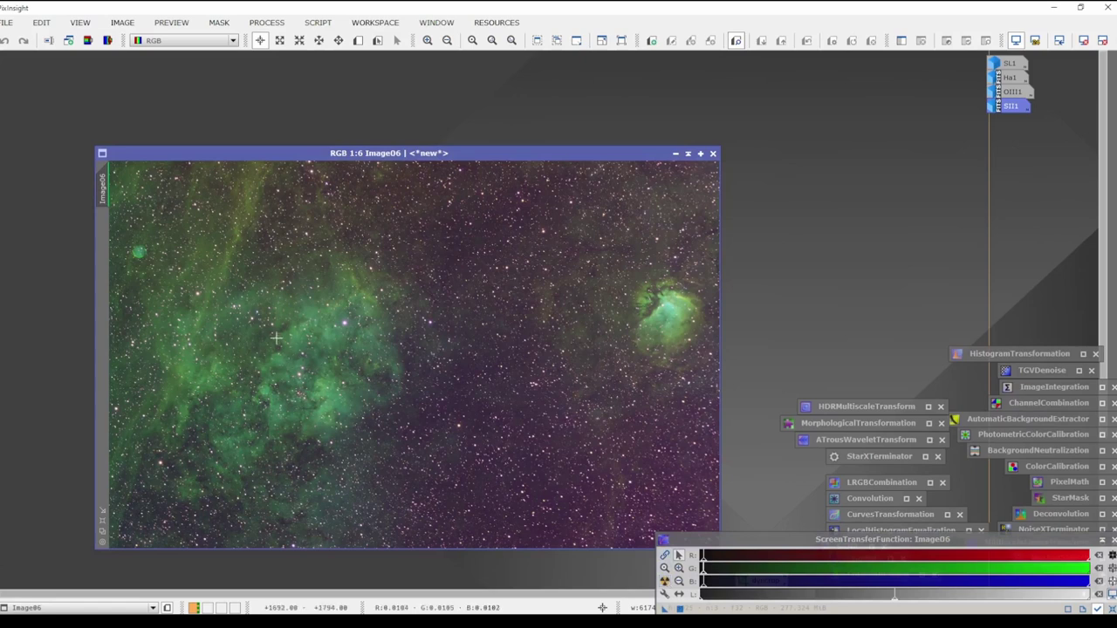
pyautogui.click(1102, 540)
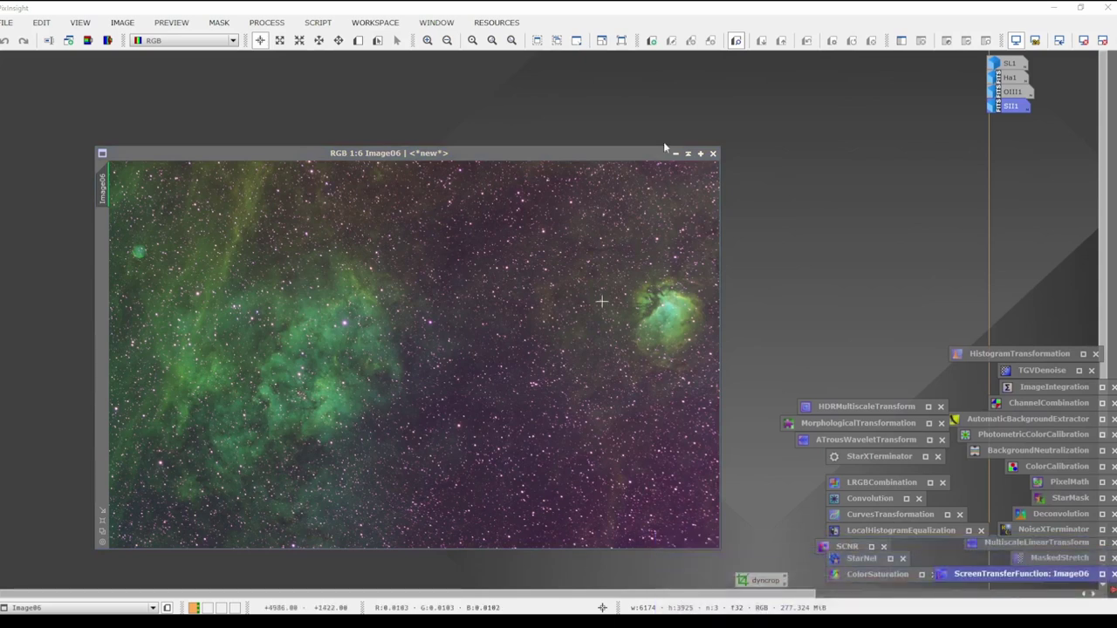
# Rename the combined RGB image as SHO1 and slightly enlarge its window around the picture.
pyautogui.moveTo(450, 153); pyautogui.dragTo(440, 111)
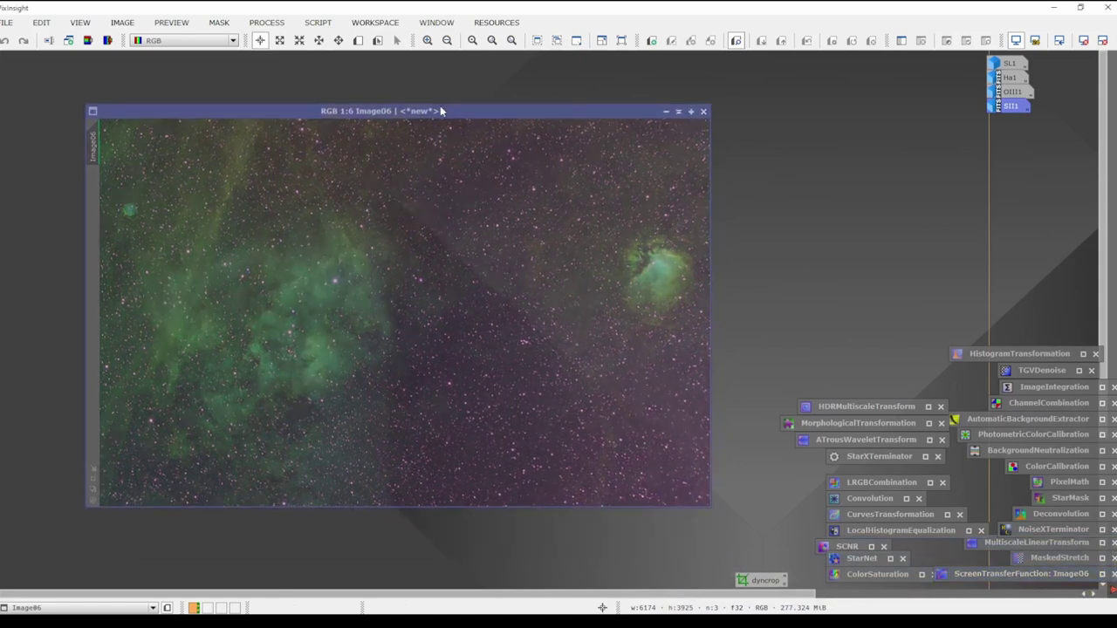
pyautogui.doubleClick(93, 149)
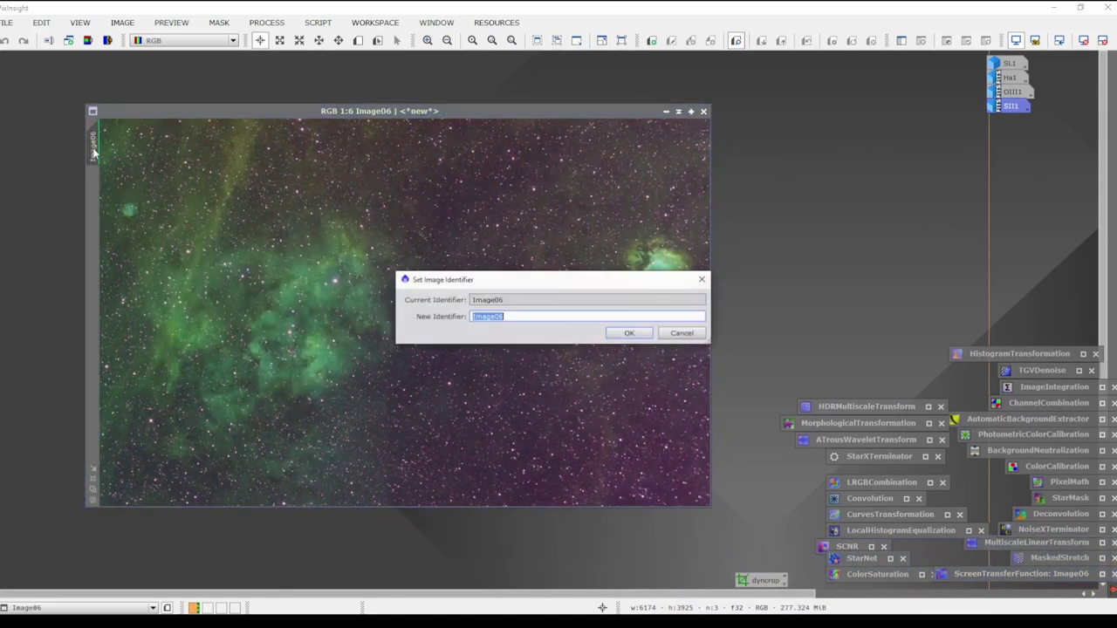
pyautogui.write('SHO1')
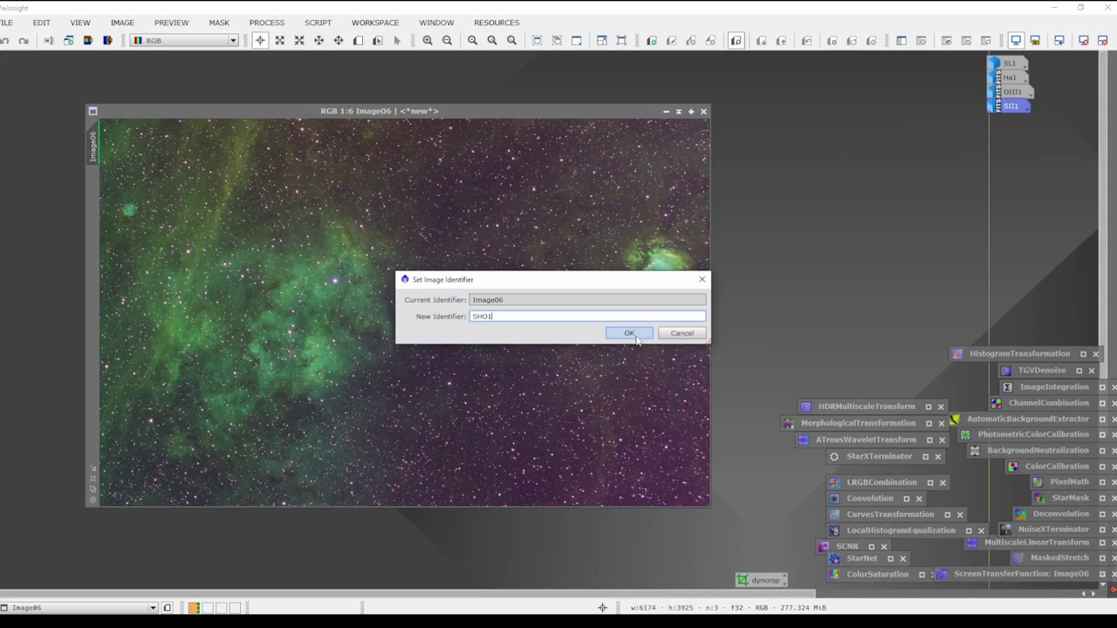
pyautogui.click(636, 337)
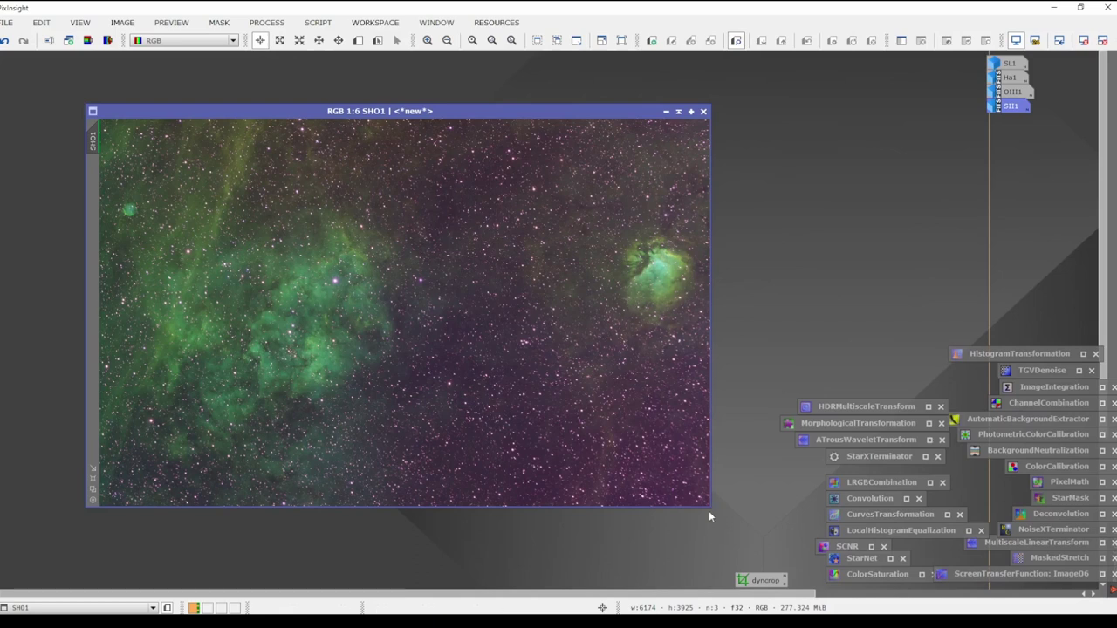
pyautogui.moveTo(711, 504); pyautogui.dragTo(734, 524)
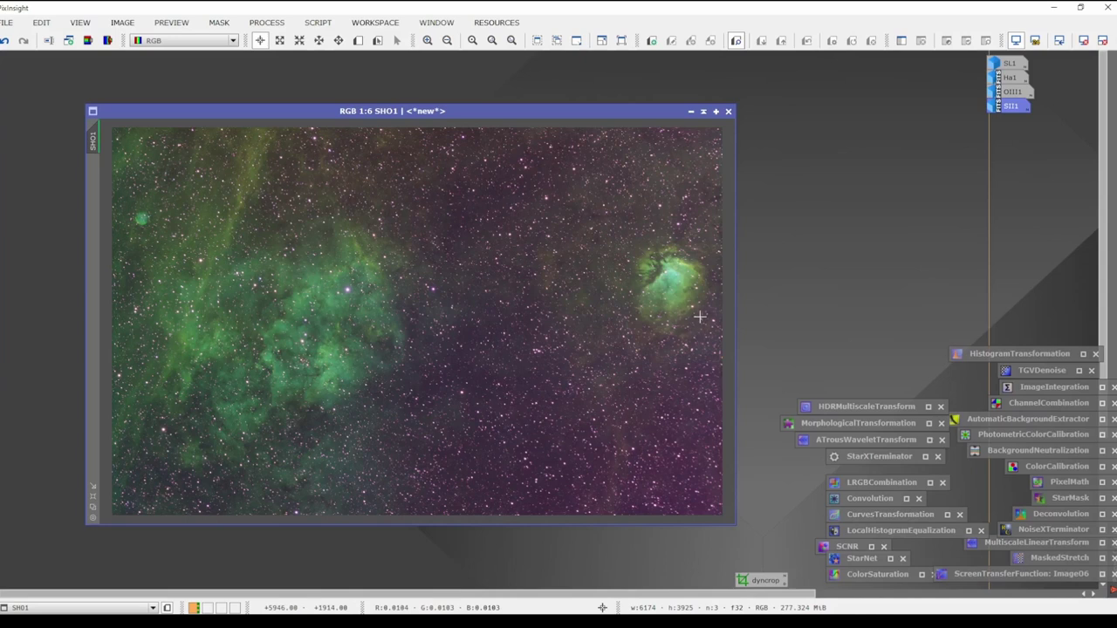
# Start DynamicBackgroundExtraction on SHO1, place its window beside the image, and expand the Sample Generation and Target Image Correction sections.
pyautogui.click(269, 23)
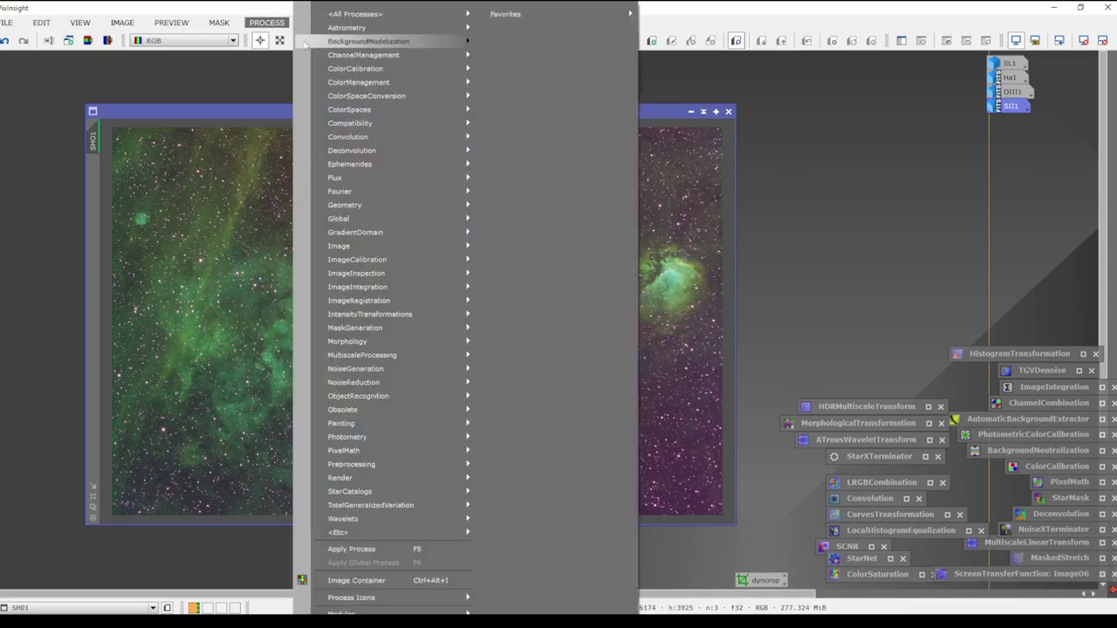
pyautogui.moveTo(351, 43)
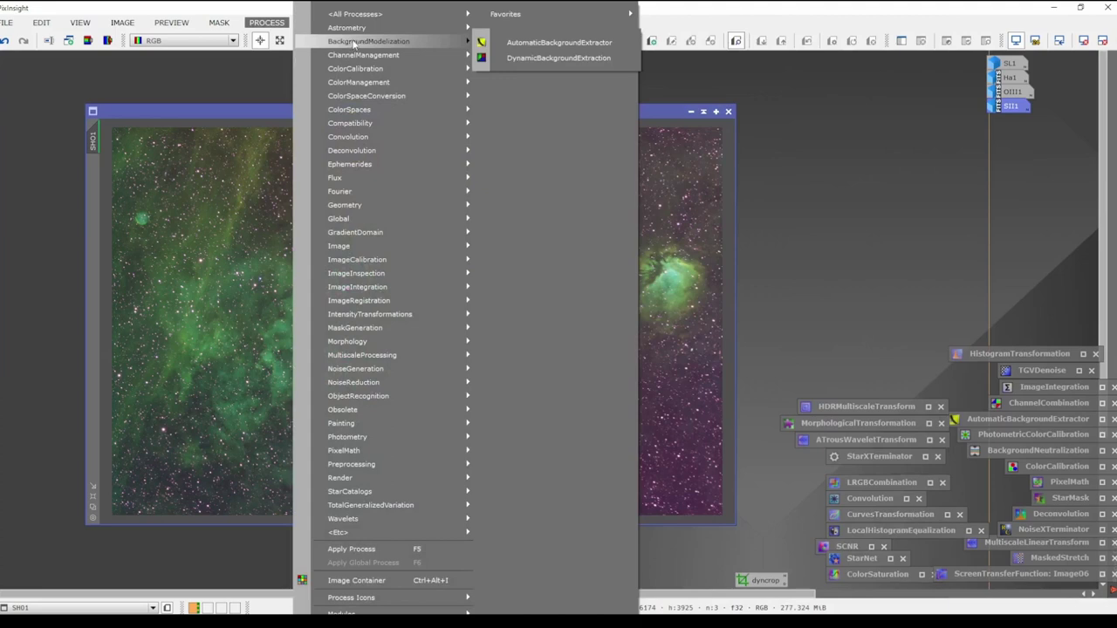
pyautogui.click(538, 56)
pyautogui.moveTo(951, 132); pyautogui.dragTo(815, 87)
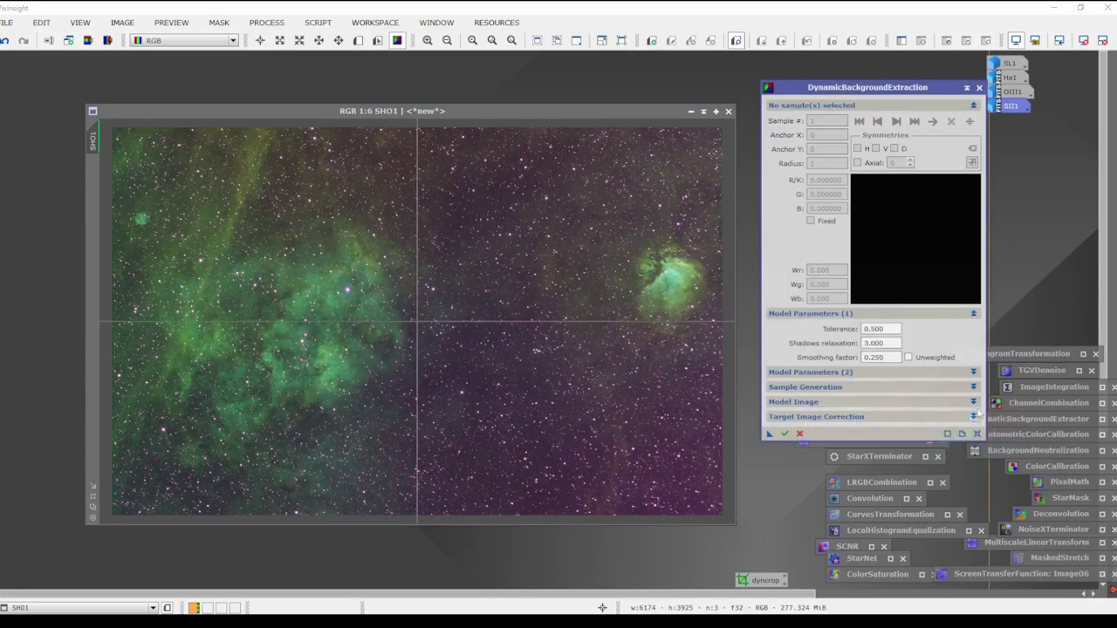
pyautogui.click(974, 417)
pyautogui.click(973, 386)
pyautogui.click(975, 373)
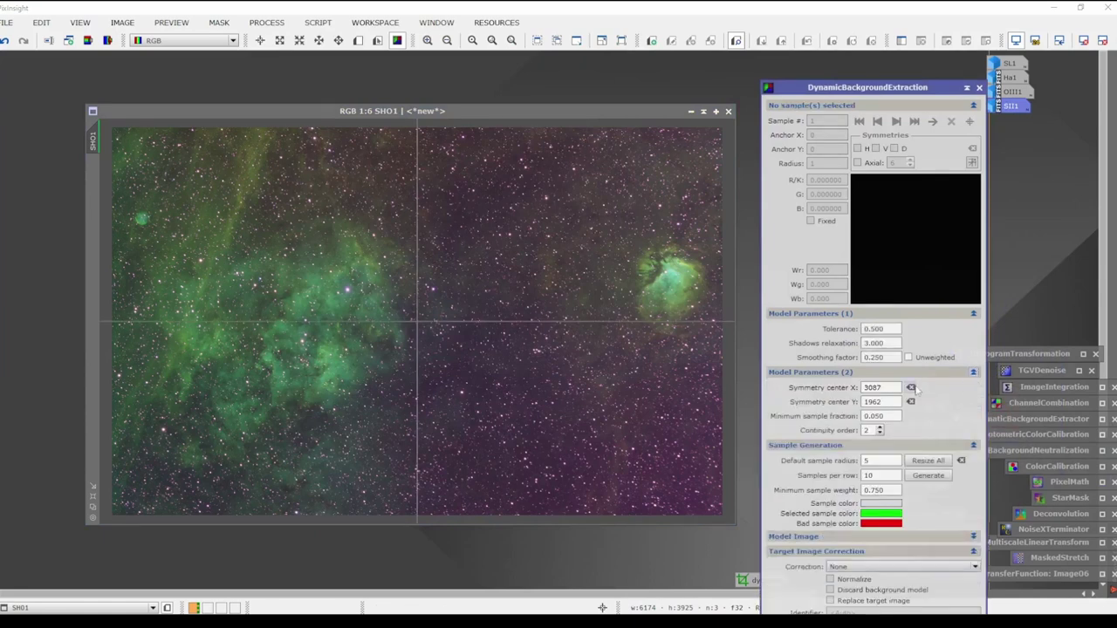
pyautogui.click(975, 372)
# Generate background samples with tolerance 2, default sample radius 150 and 7 samples per row.
pyautogui.doubleClick(892, 330)
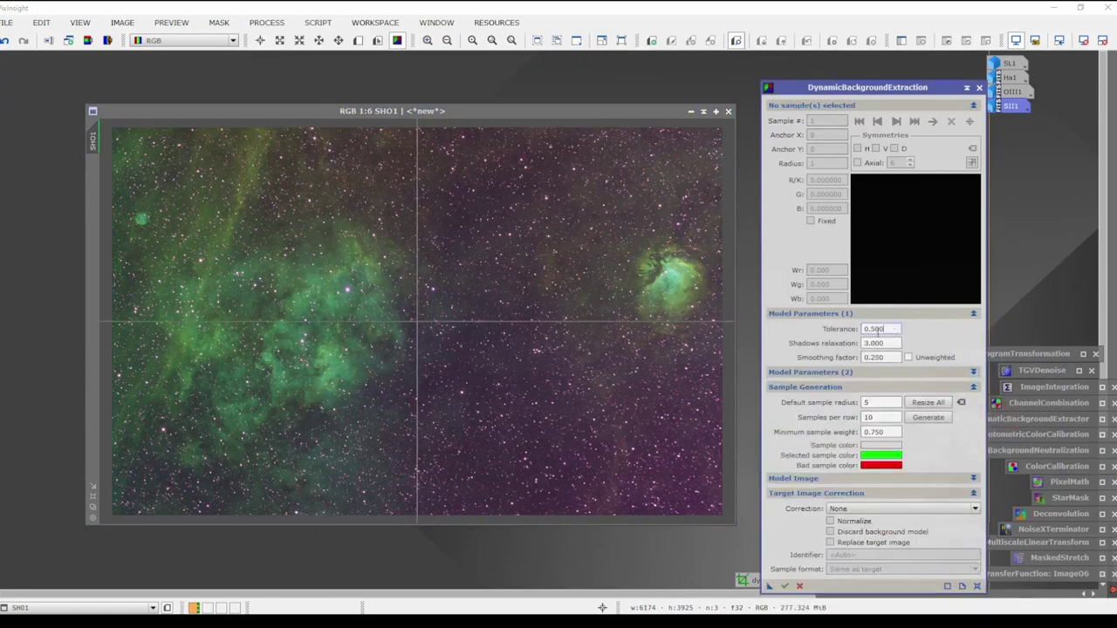
pyautogui.write('2')
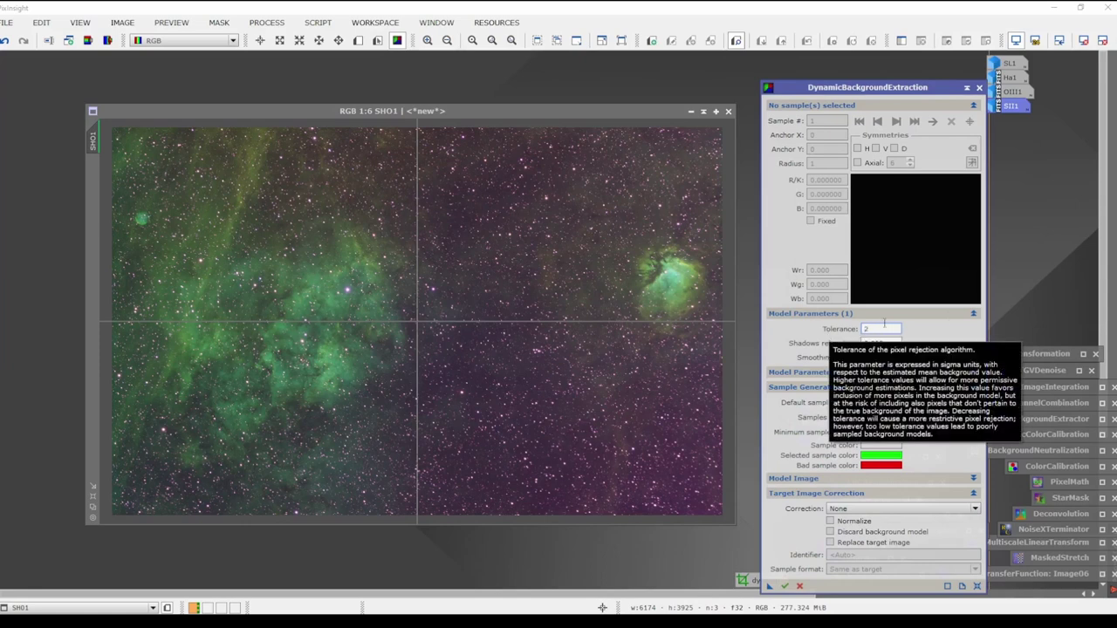
pyautogui.click(877, 402)
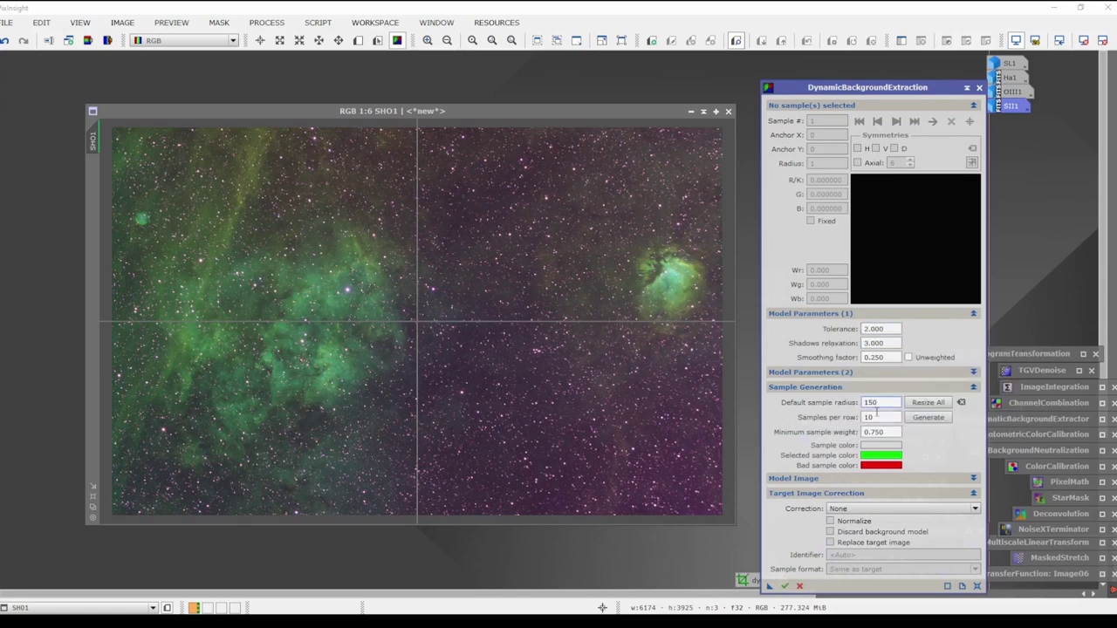
pyautogui.doubleClick(860, 417)
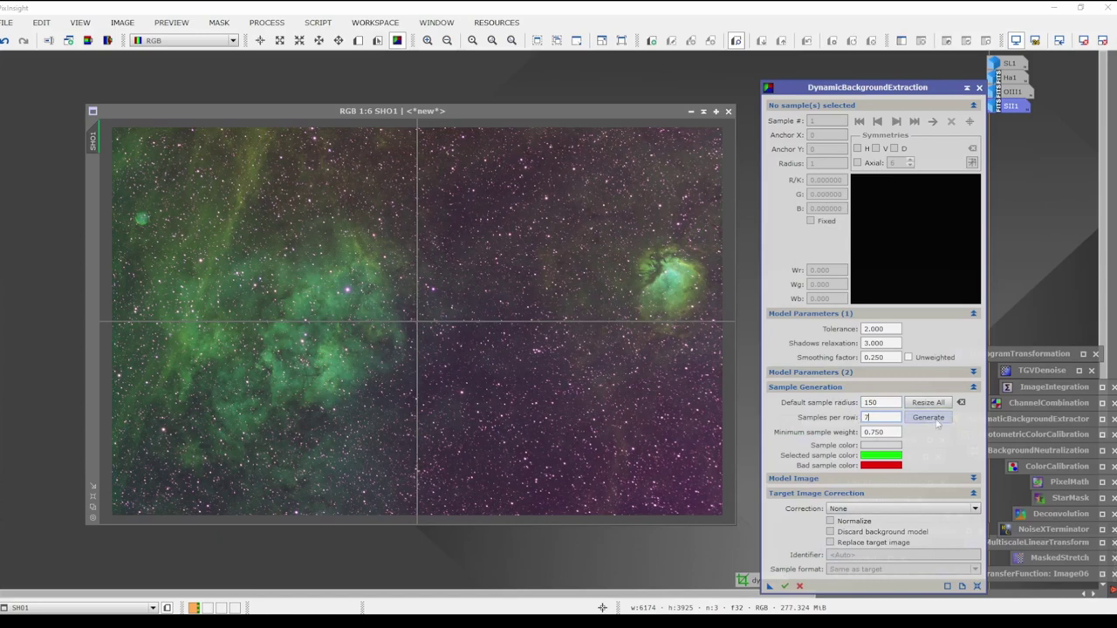
pyautogui.click(929, 418)
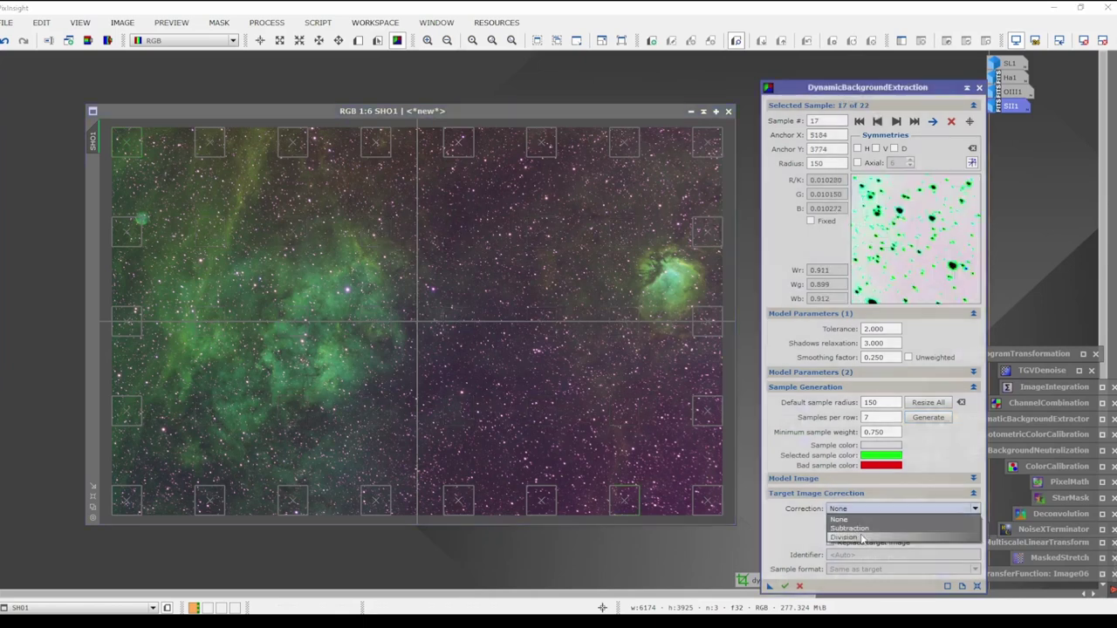
# Set the correction to Division with Normalize, Discard background model and Replace target image enabled, and run the background extraction on SHO1.
pyautogui.click(859, 528)
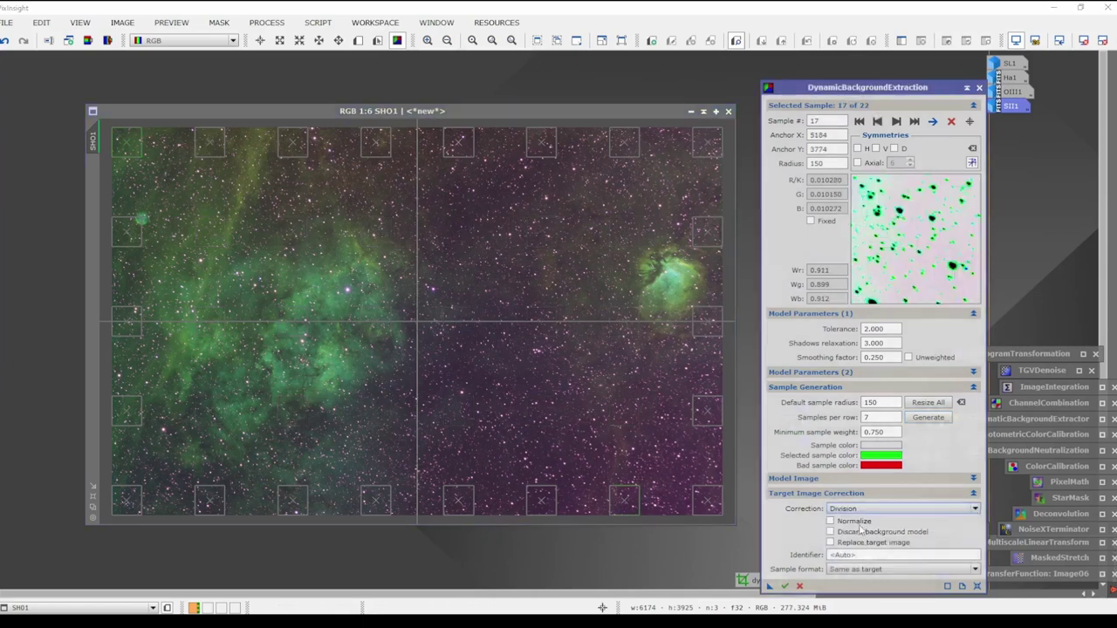
pyautogui.click(855, 522)
pyautogui.click(858, 532)
pyautogui.click(855, 543)
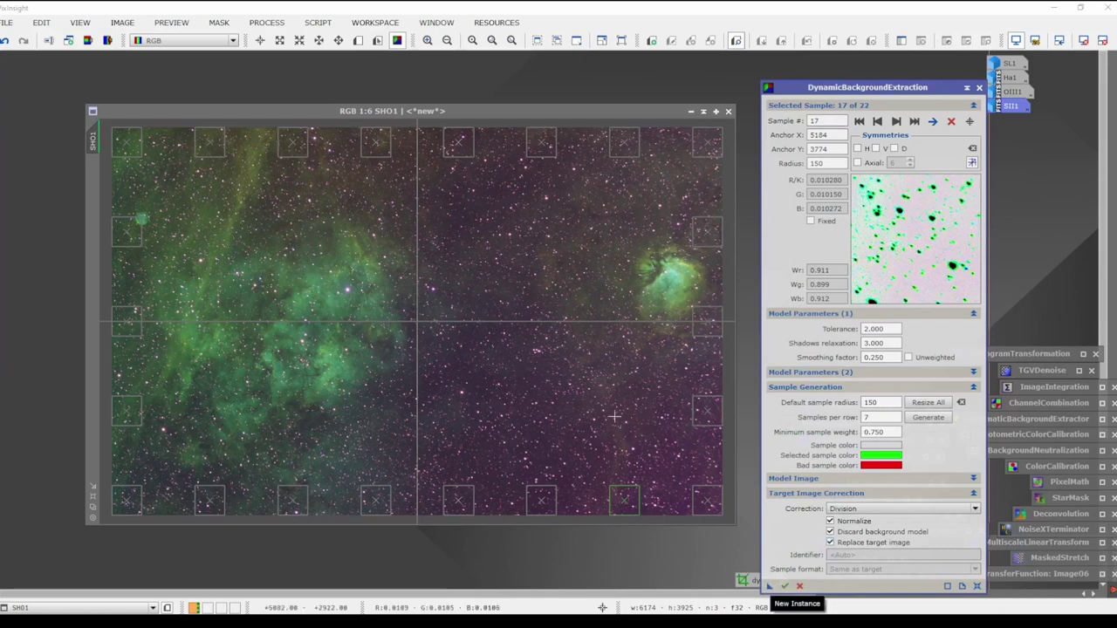
pyautogui.click(784, 586)
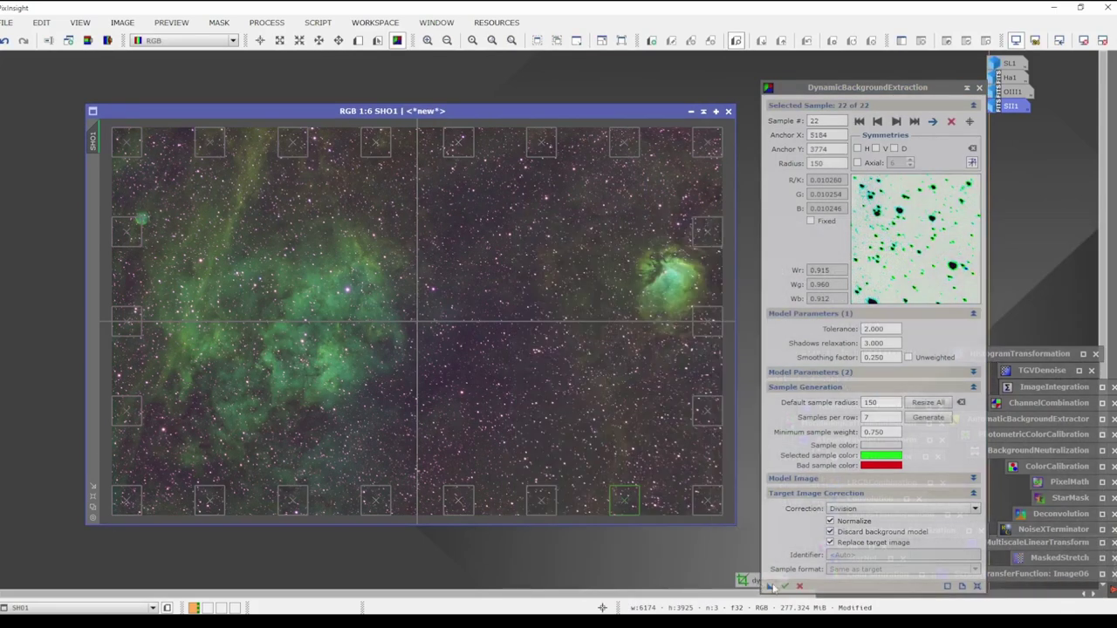
# Save the DynamicBackgroundExtraction settings as a process icon beside dyncrop, and close the process.
pyautogui.moveTo(770, 587); pyautogui.dragTo(699, 584)
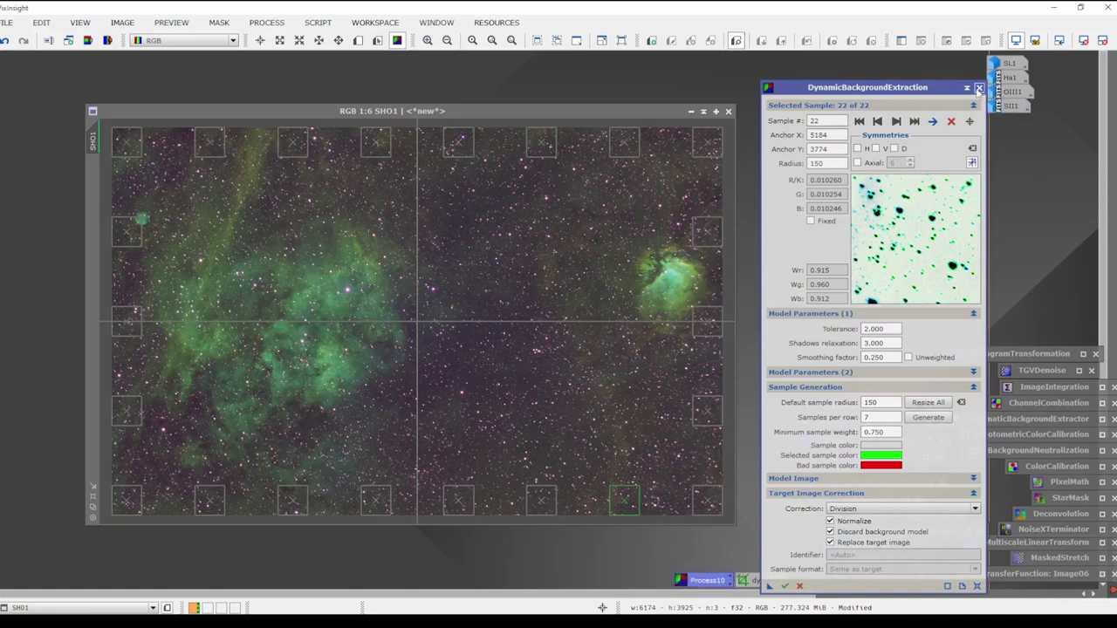
pyautogui.click(979, 88)
pyautogui.click(524, 333)
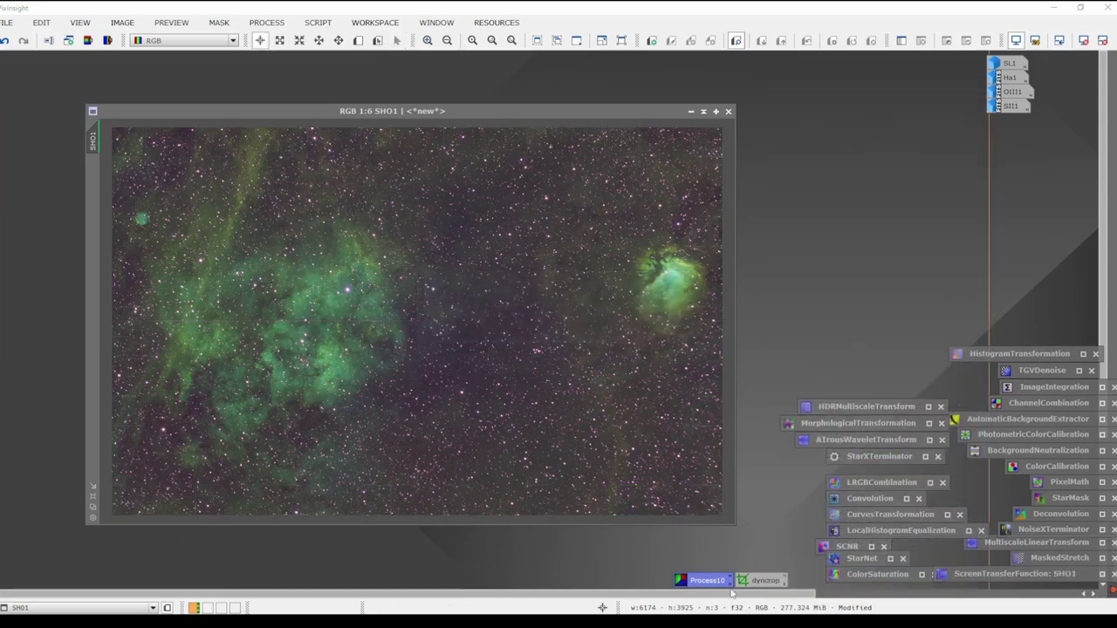
# Reopen the saved DynamicBackgroundExtraction icon, regenerate the samples at 7 per row, and close the process without applying it.
pyautogui.doubleClick(712, 583)
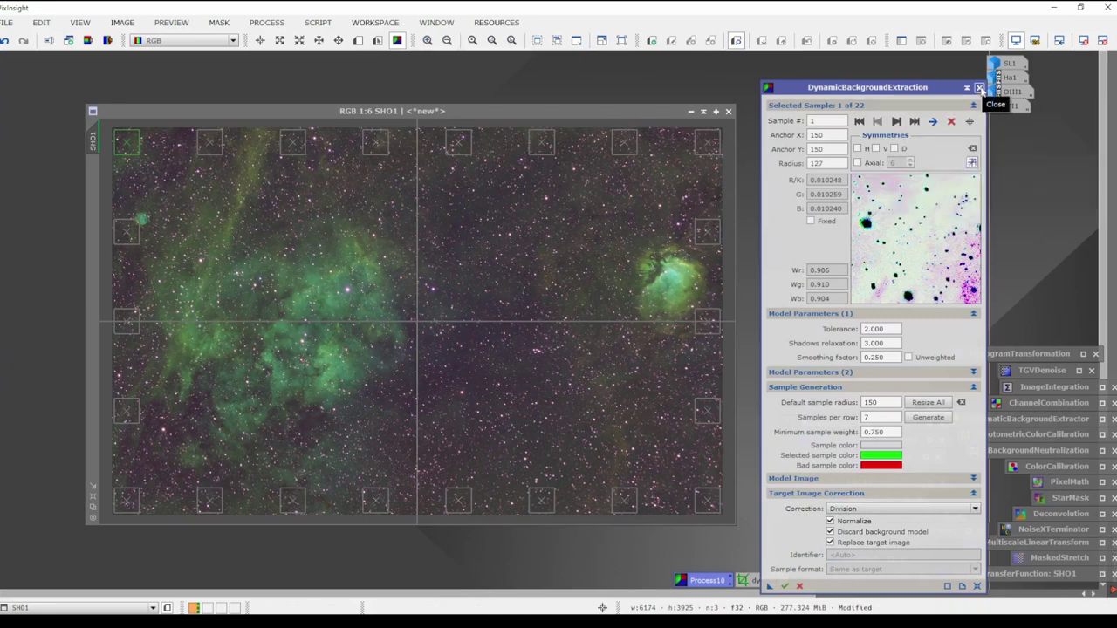
pyautogui.click(928, 418)
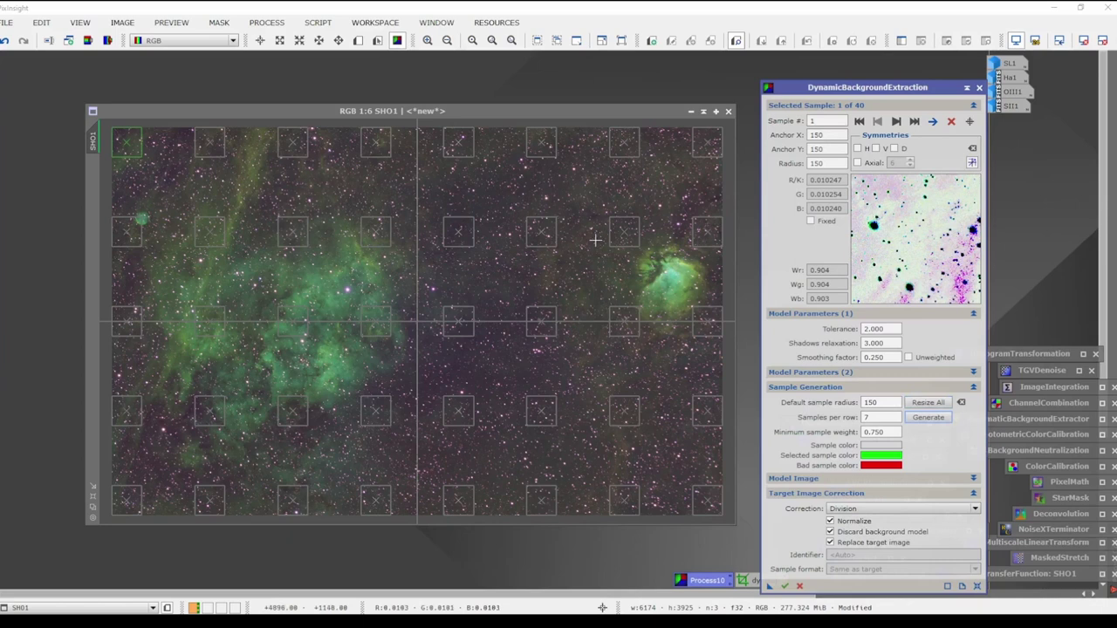
pyautogui.click(979, 87)
pyautogui.click(524, 332)
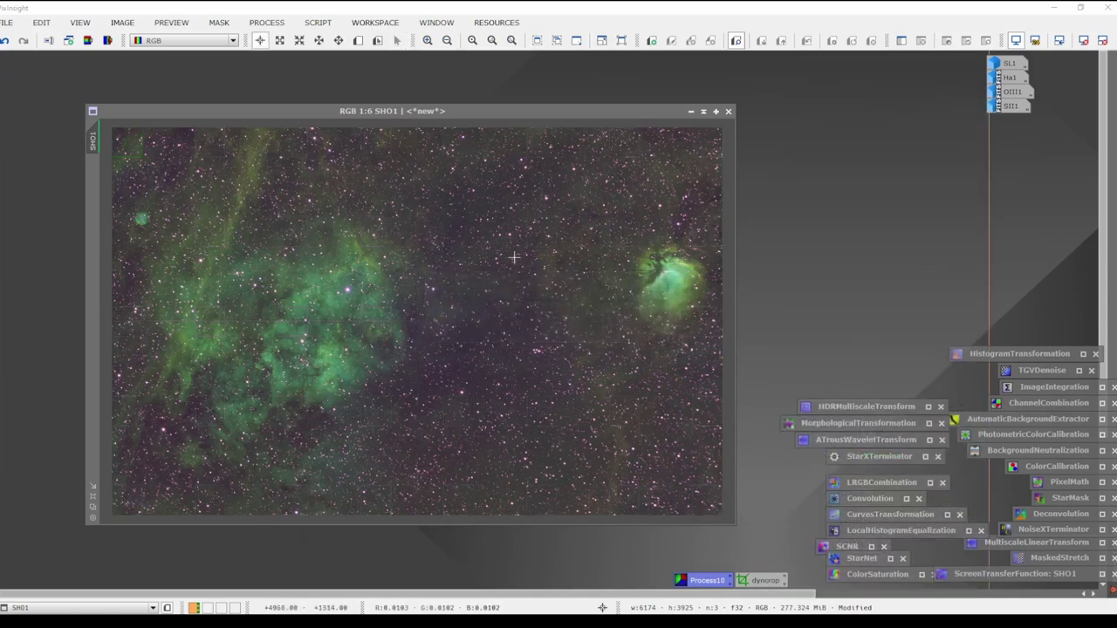
# Restore the ScreenTransferFunction window, narrow it, and place it in the free workspace beside the SHO1 image.
pyautogui.click(1013, 573)
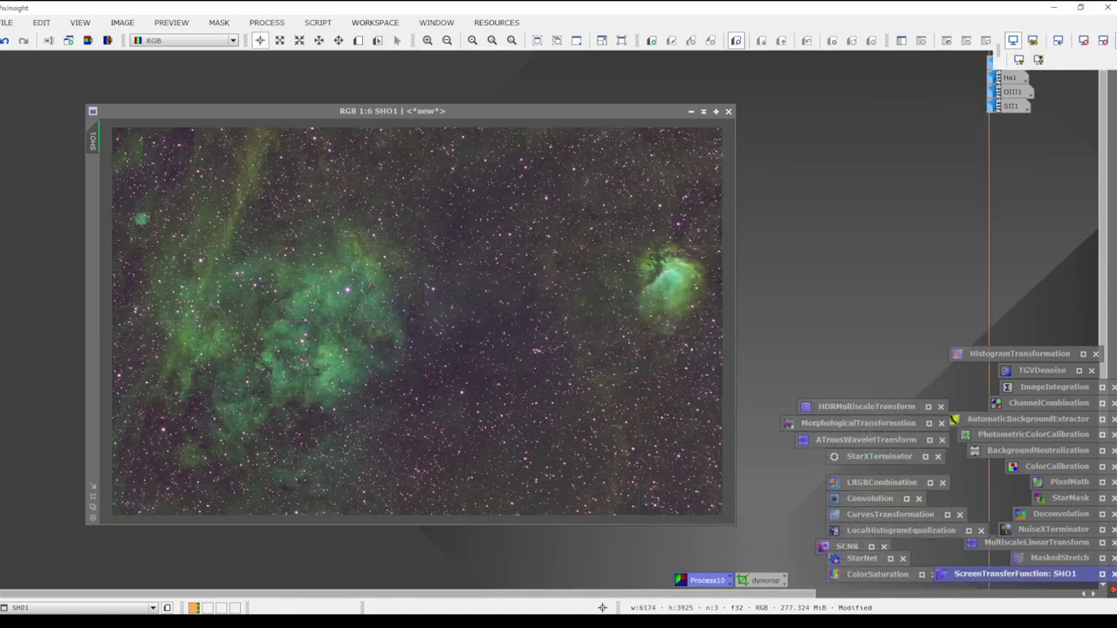
pyautogui.doubleClick(1018, 574)
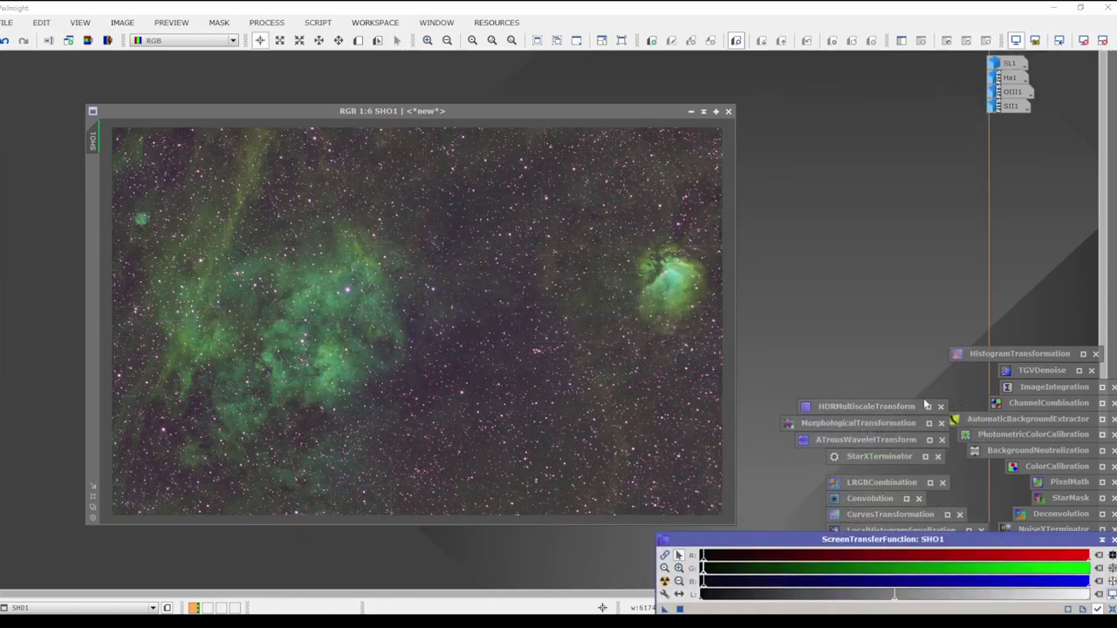
pyautogui.moveTo(916, 541); pyautogui.dragTo(781, 183)
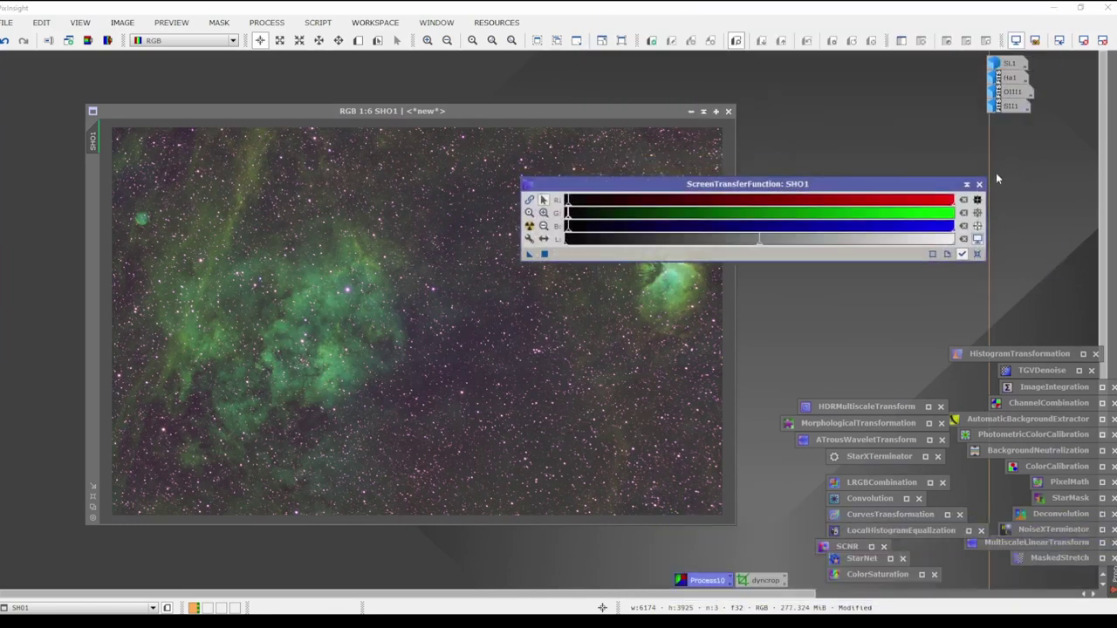
pyautogui.moveTo(989, 174); pyautogui.dragTo(833, 174)
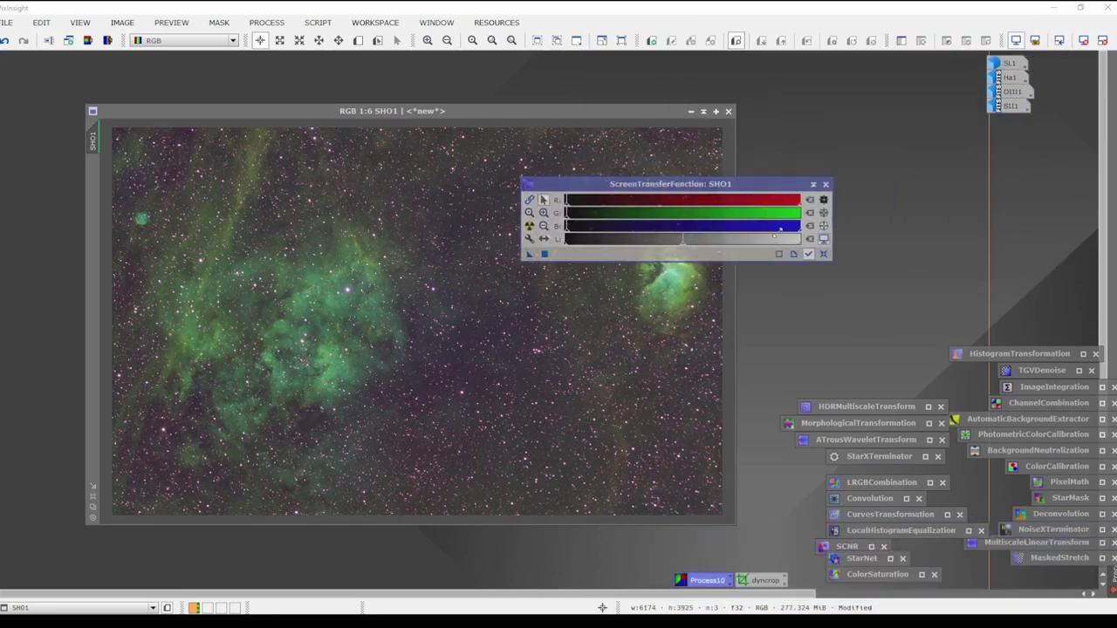
pyautogui.moveTo(704, 186); pyautogui.dragTo(970, 269)
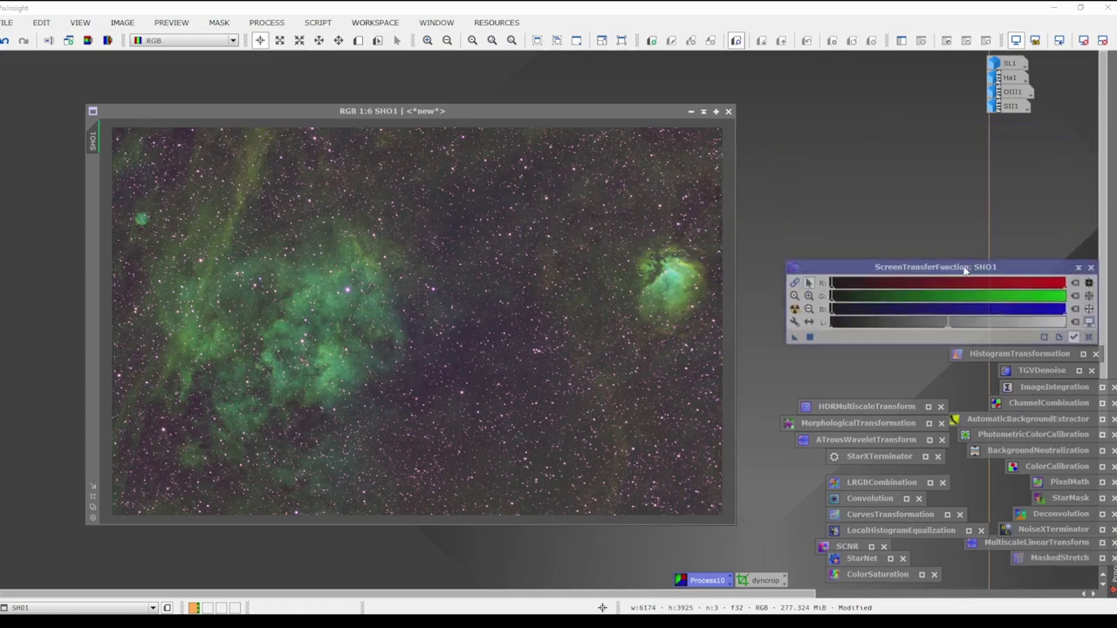
# Compare SHO1 before and after background extraction by repeatedly undoing and redoing it, ending with the correction applied, and reposition the image window.
pyautogui.click(259, 335)
pyautogui.click(5, 41)
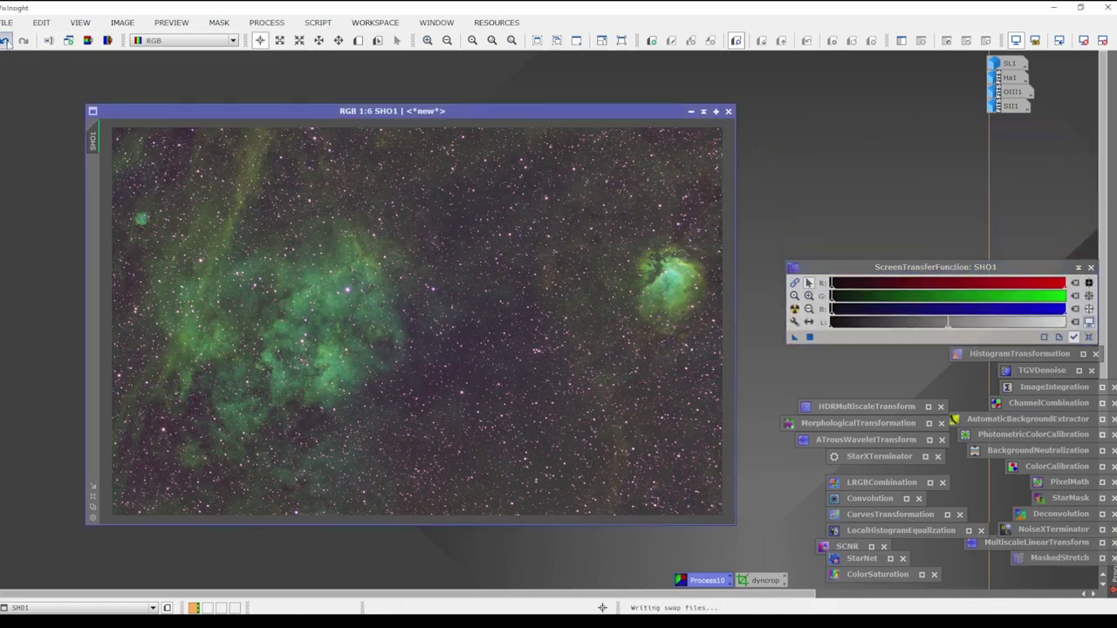
pyautogui.click(24, 41)
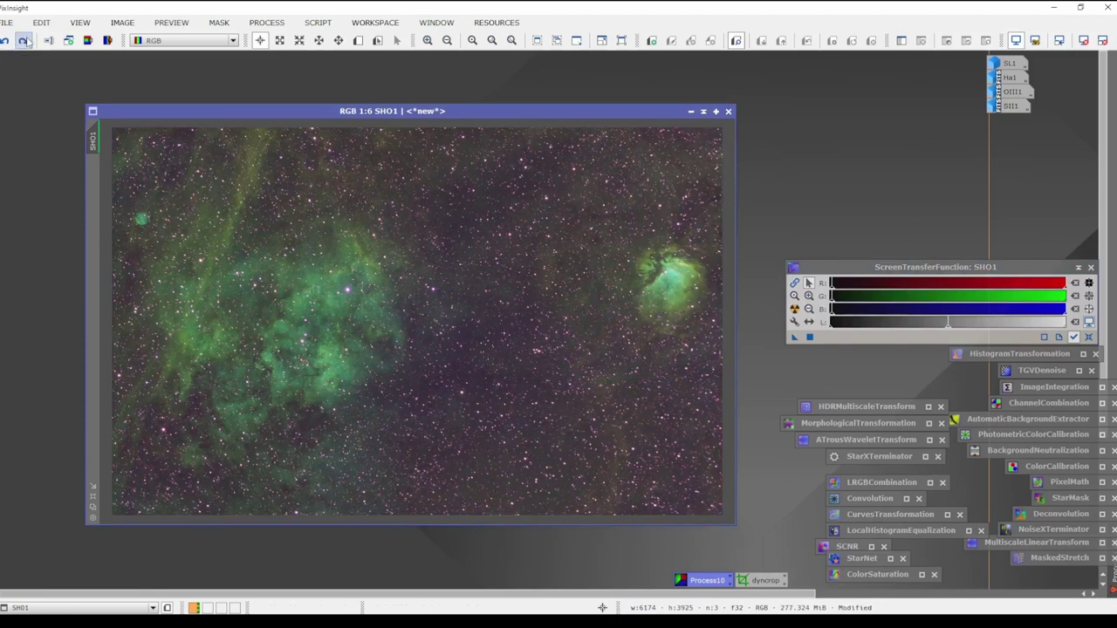
pyautogui.click(5, 41)
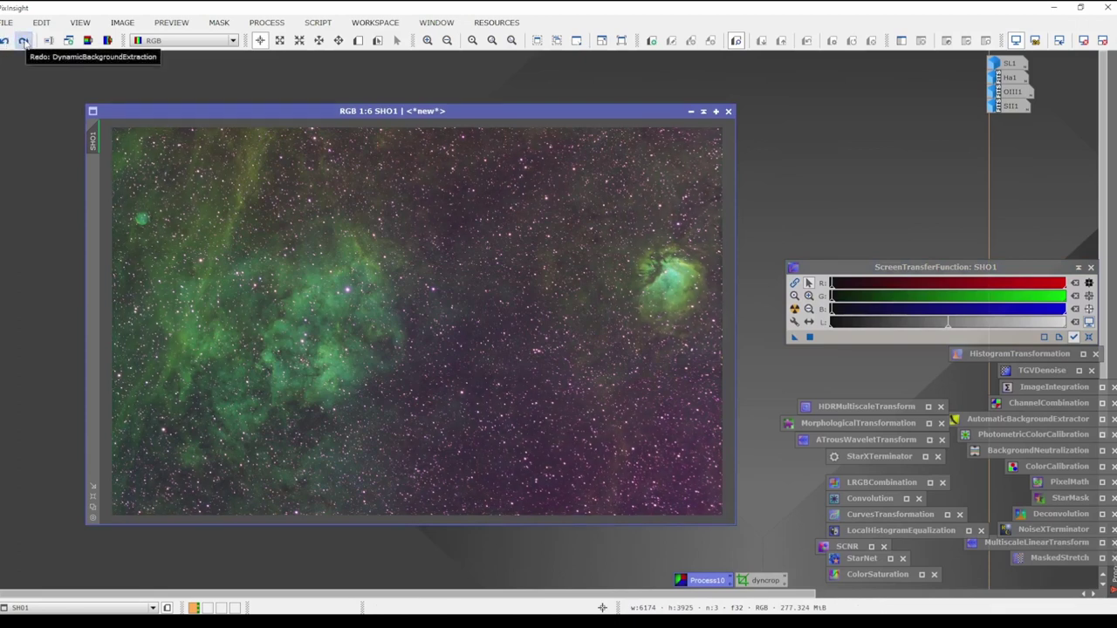
pyautogui.click(24, 41)
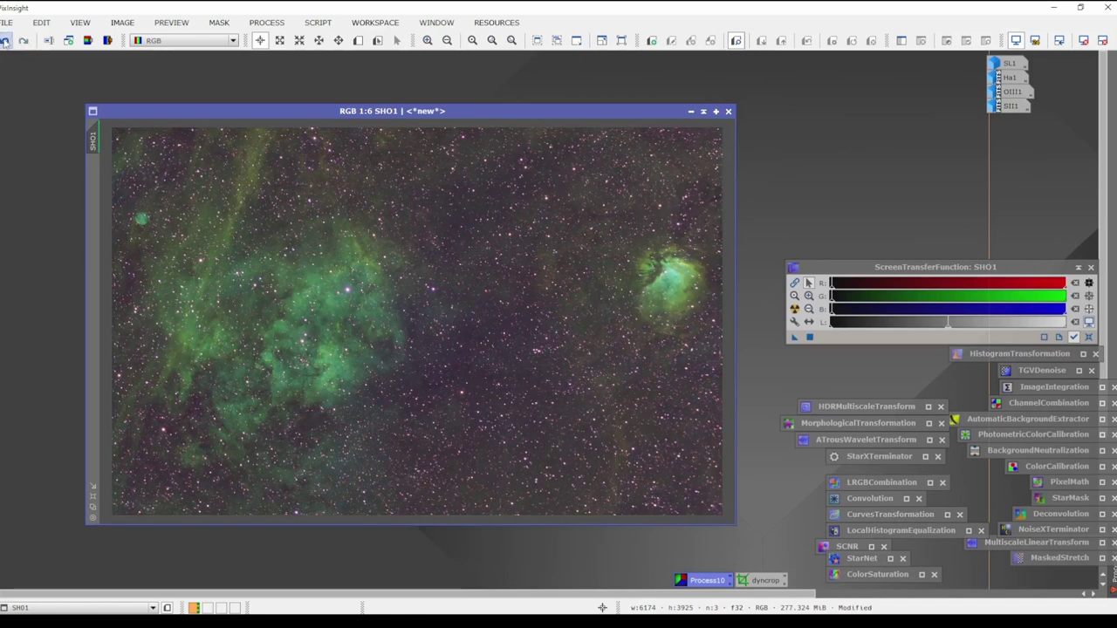
pyautogui.click(5, 41)
pyautogui.click(23, 41)
pyautogui.moveTo(611, 111); pyautogui.dragTo(545, 74)
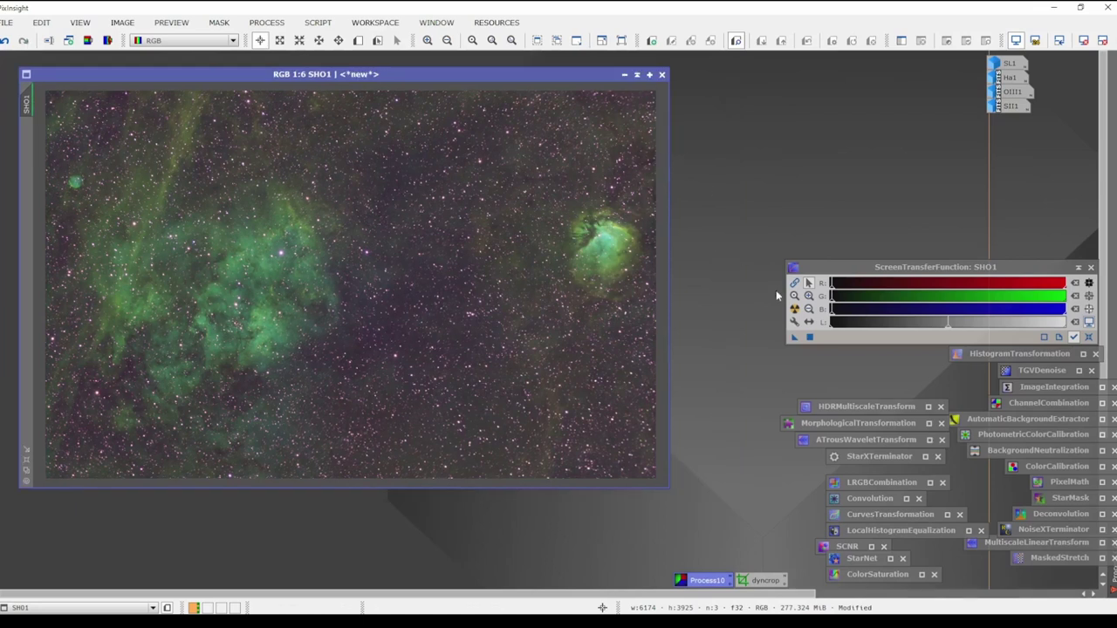
# Apply AutomaticBackgroundExtractor to SHO1 with Subtraction correction, discarding the background model and replacing the target image, and close the process.
pyautogui.doubleClick(1001, 421)
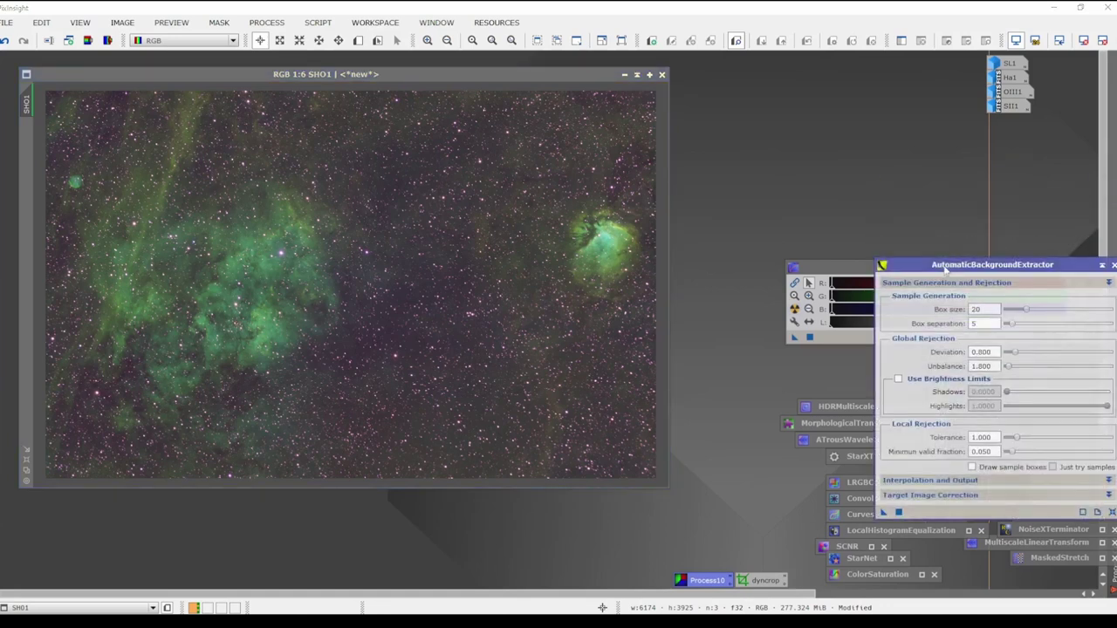
pyautogui.click(309, 26)
pyautogui.moveTo(283, 27)
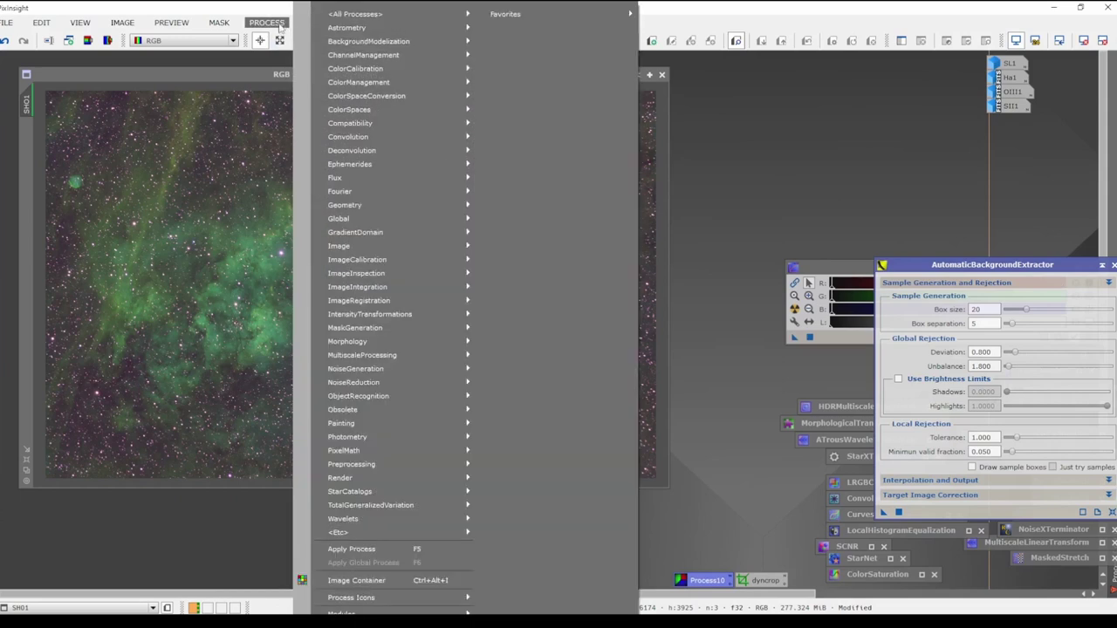
pyautogui.moveTo(405, 17)
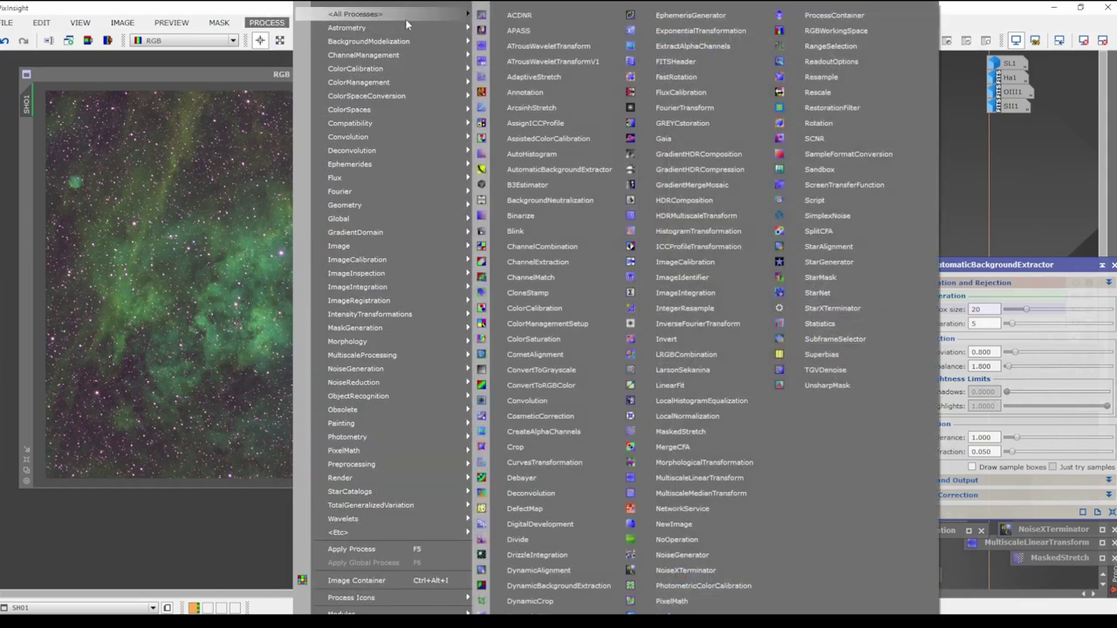
pyautogui.click(578, 169)
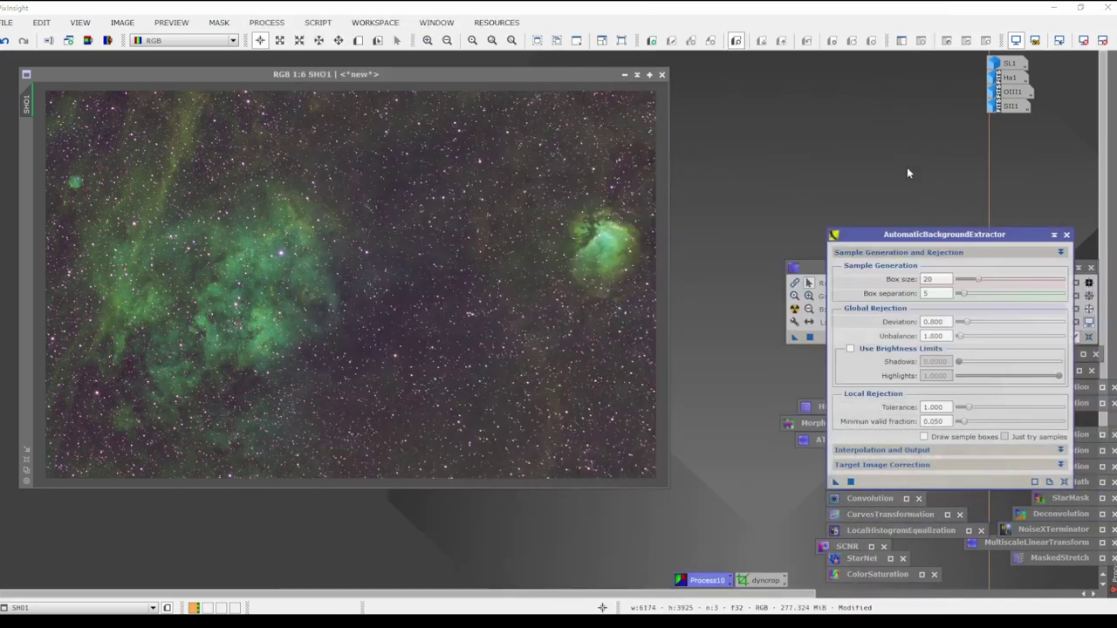
pyautogui.click(1061, 465)
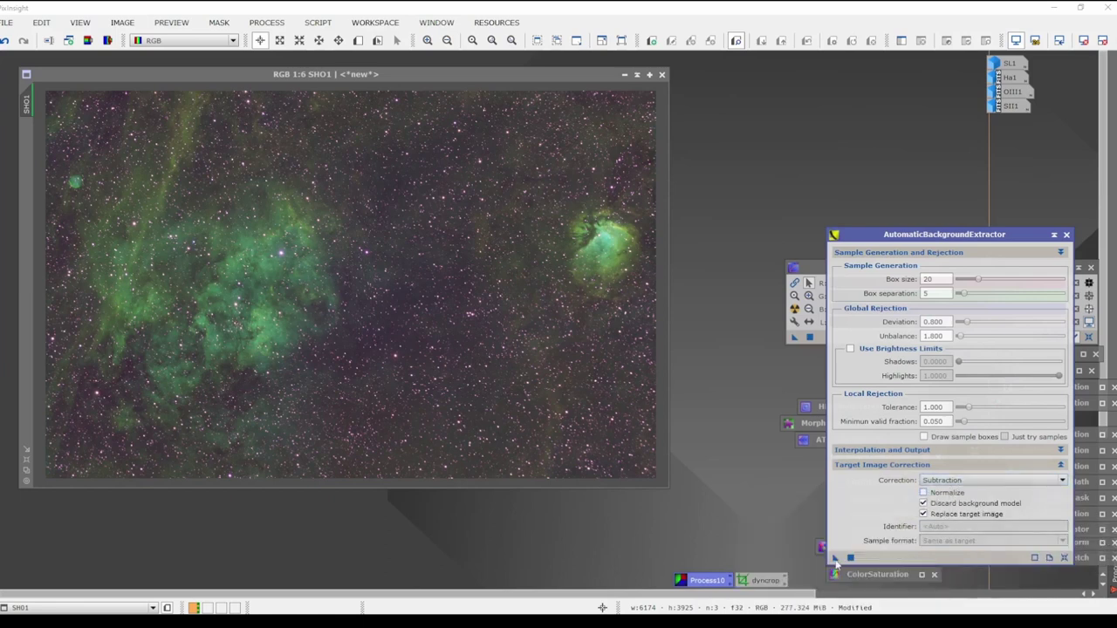
pyautogui.moveTo(836, 560); pyautogui.dragTo(423, 341)
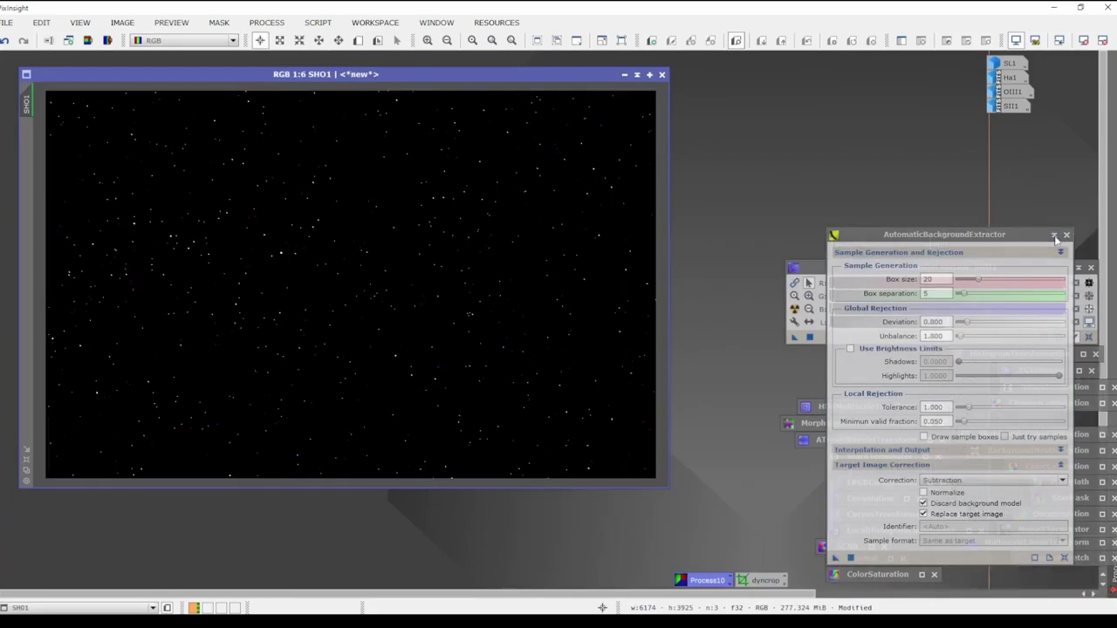
pyautogui.click(1067, 234)
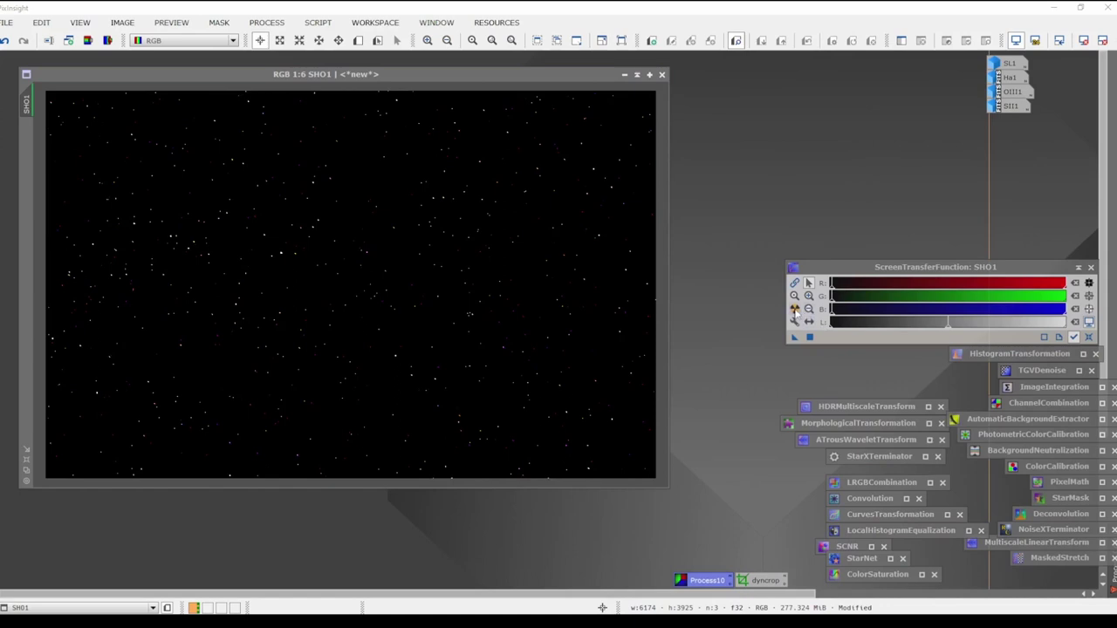
# Auto-stretch the display of SHO1 and duplicate the corrected image into its own window, keeping SHO1 as the active image.
pyautogui.click(795, 309)
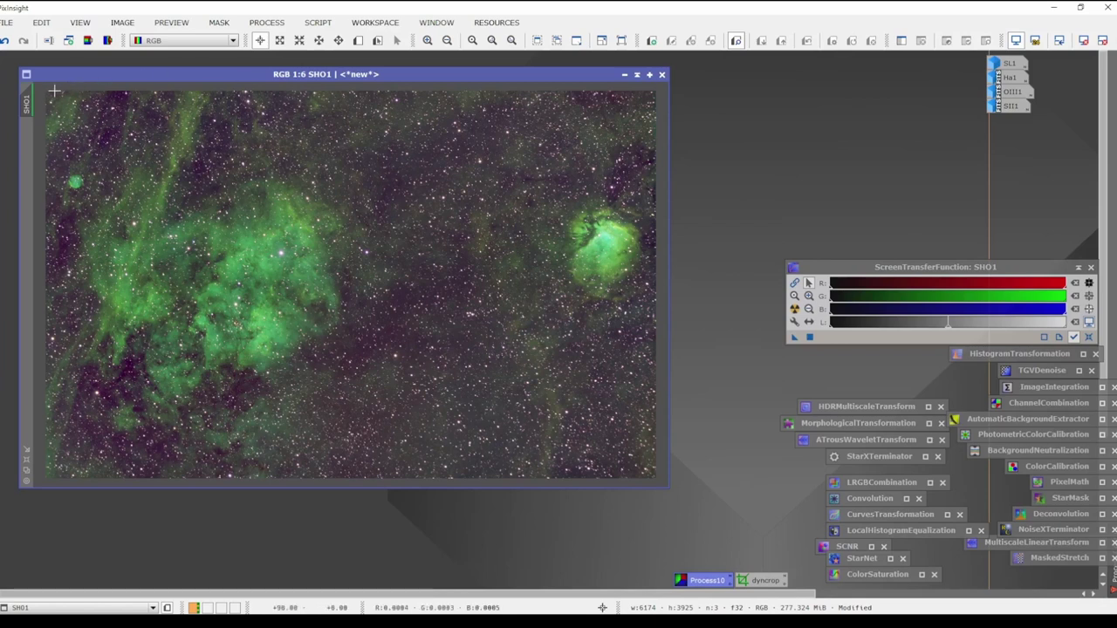
pyautogui.moveTo(28, 103); pyautogui.dragTo(403, 181)
pyautogui.click(290, 167)
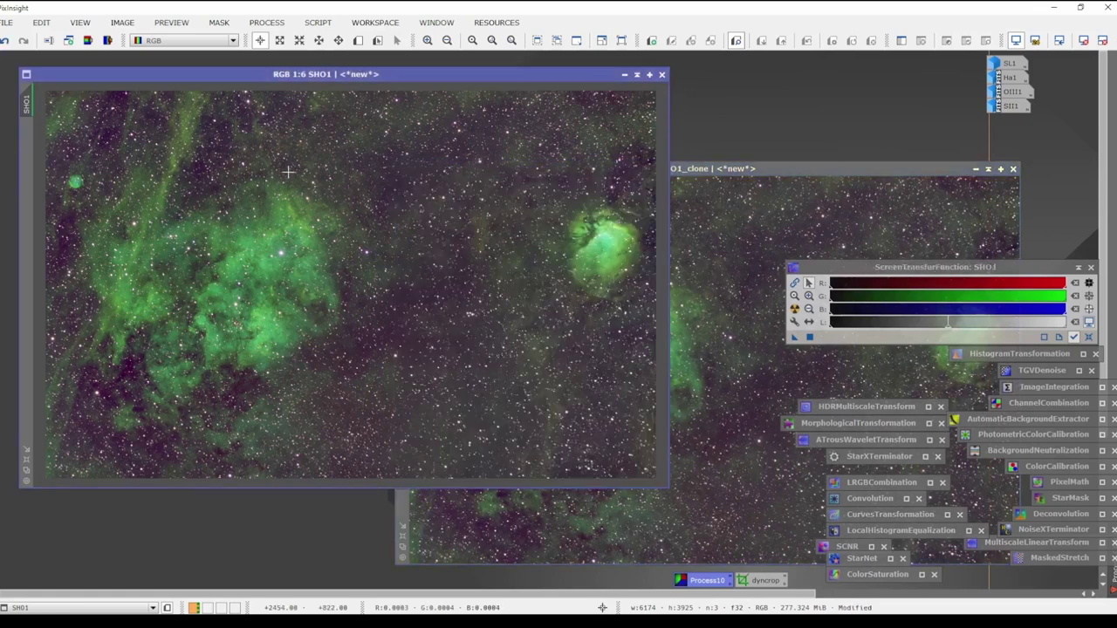
pyautogui.click(5, 39)
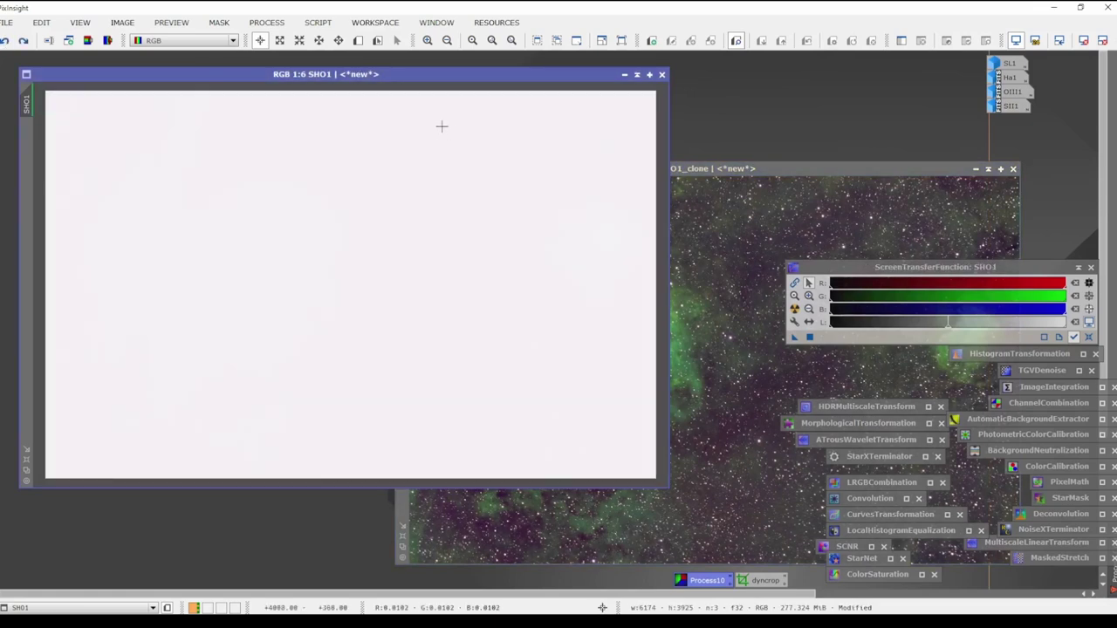
pyautogui.click(24, 40)
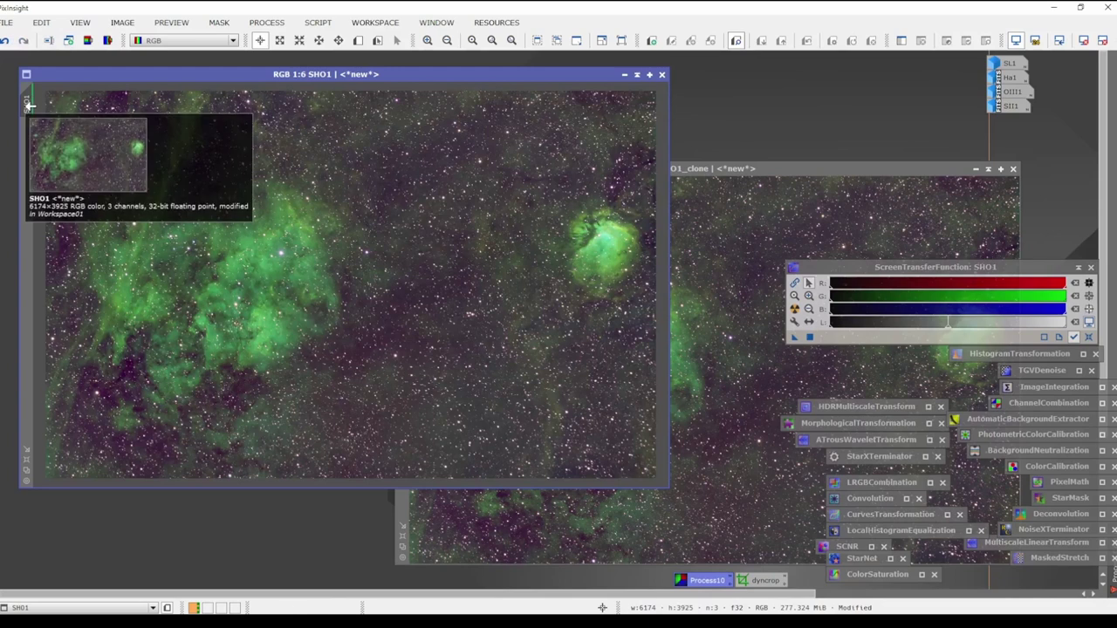
pyautogui.moveTo(29, 103); pyautogui.dragTo(310, 209)
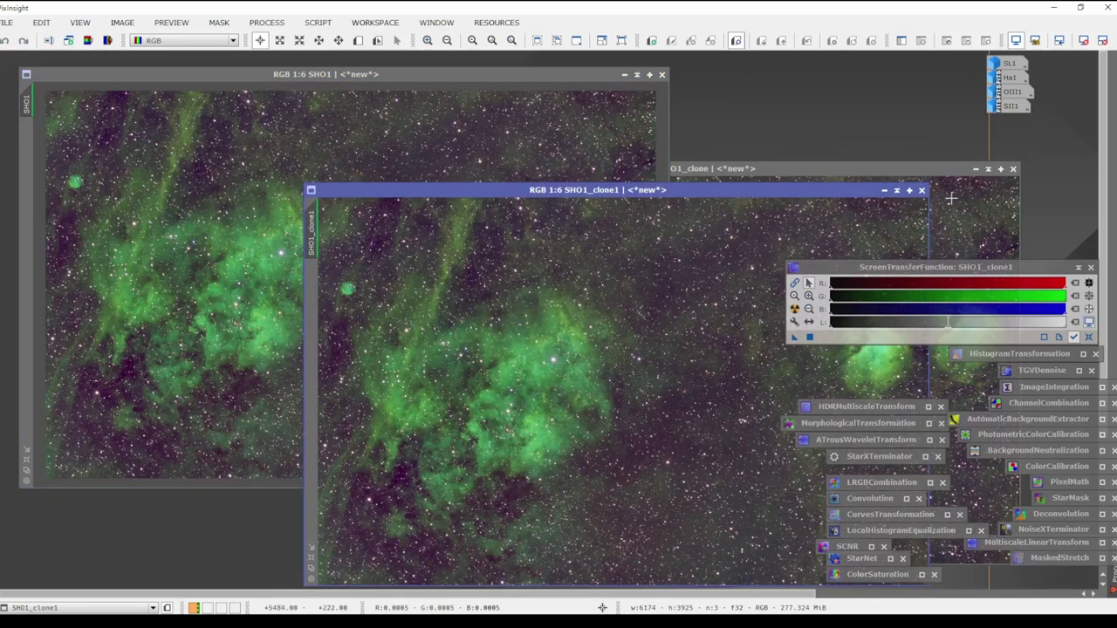
pyautogui.click(921, 190)
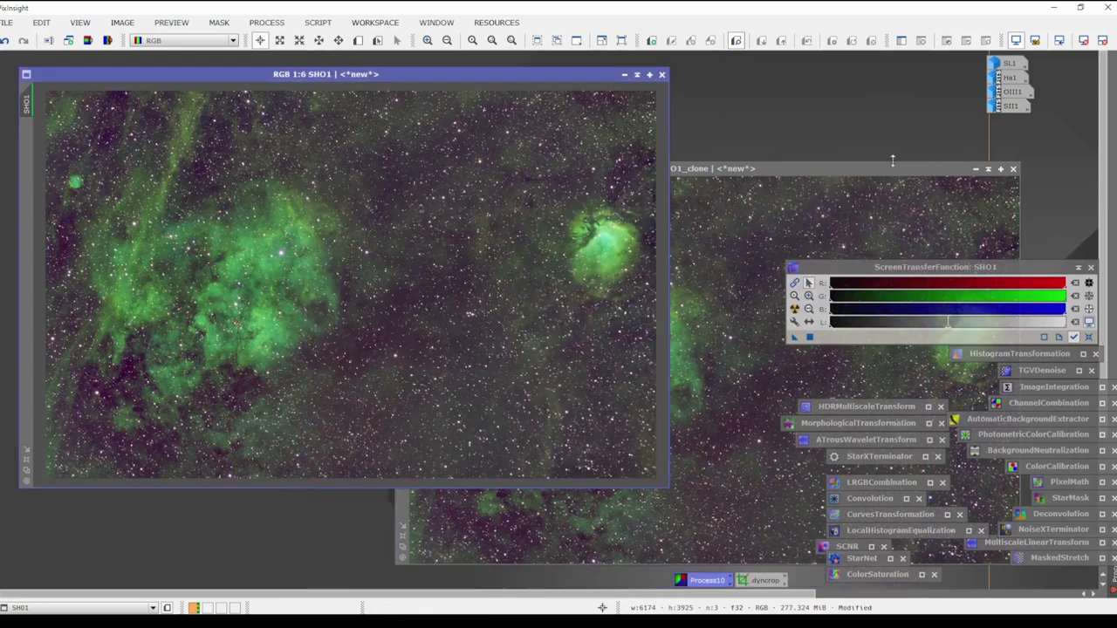
# Undo the automatic background extraction on SHO1, auto-stretch its display again, and move the SHO1_clone window up to overlap it for comparison.
pyautogui.click(5, 42)
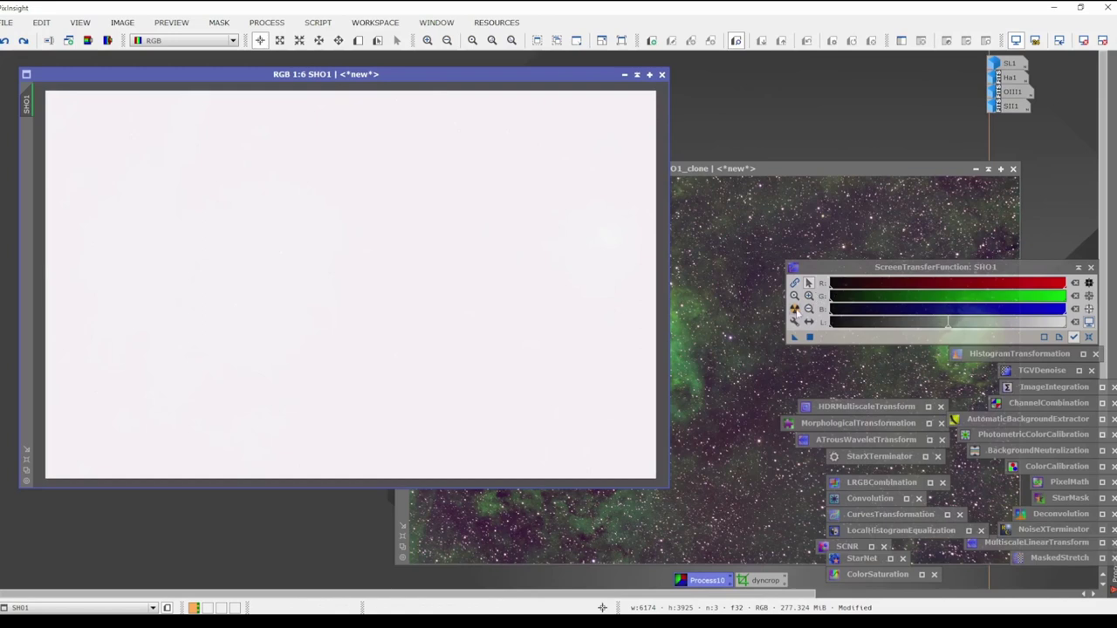
pyautogui.hotkey('ctrl', 'a')
pyautogui.moveTo(716, 170); pyautogui.dragTo(616, 81)
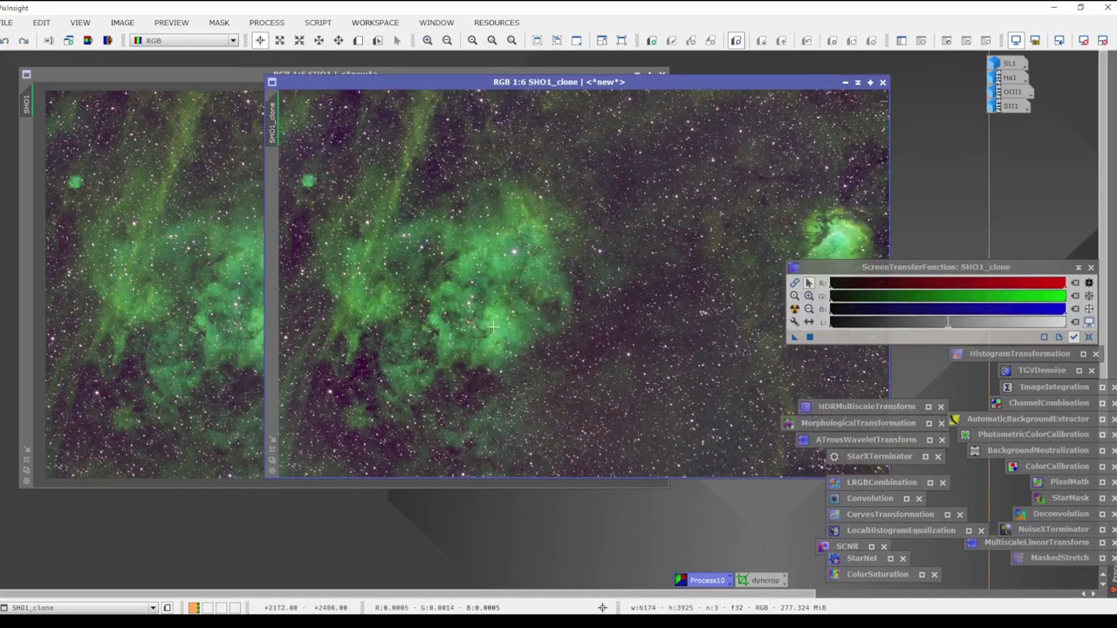
# Compare the dark areas and filaments below the large nebula in SHO1 and SHO1_clone, with both images at 1:2 zoom.
pyautogui.scroll(4, 406, 389)
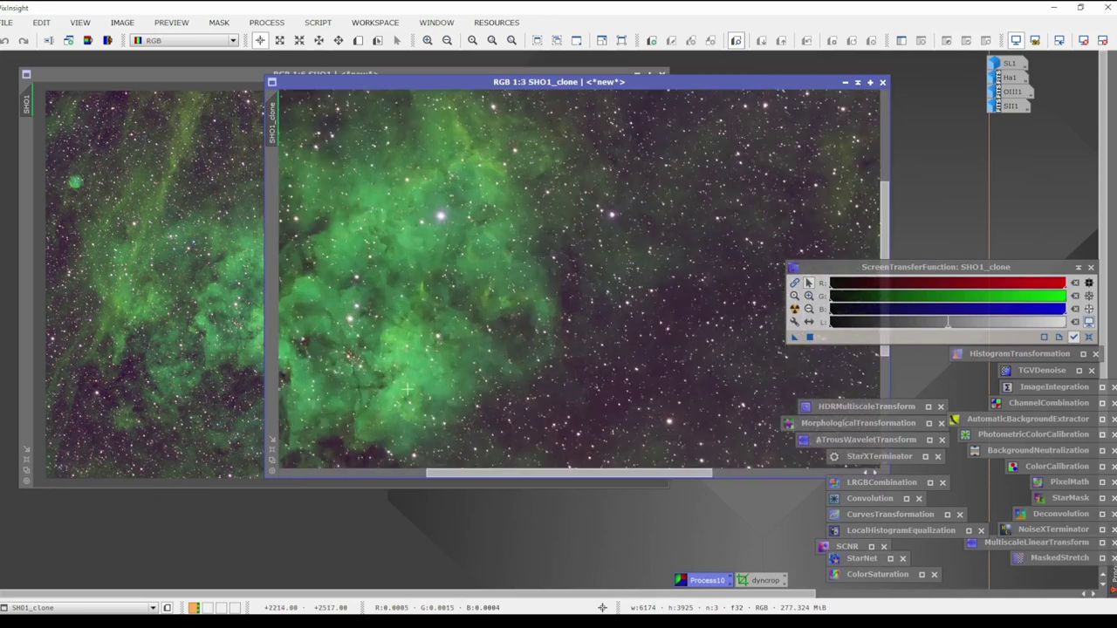
pyautogui.moveTo(849, 199); pyautogui.dragTo(638, 307)
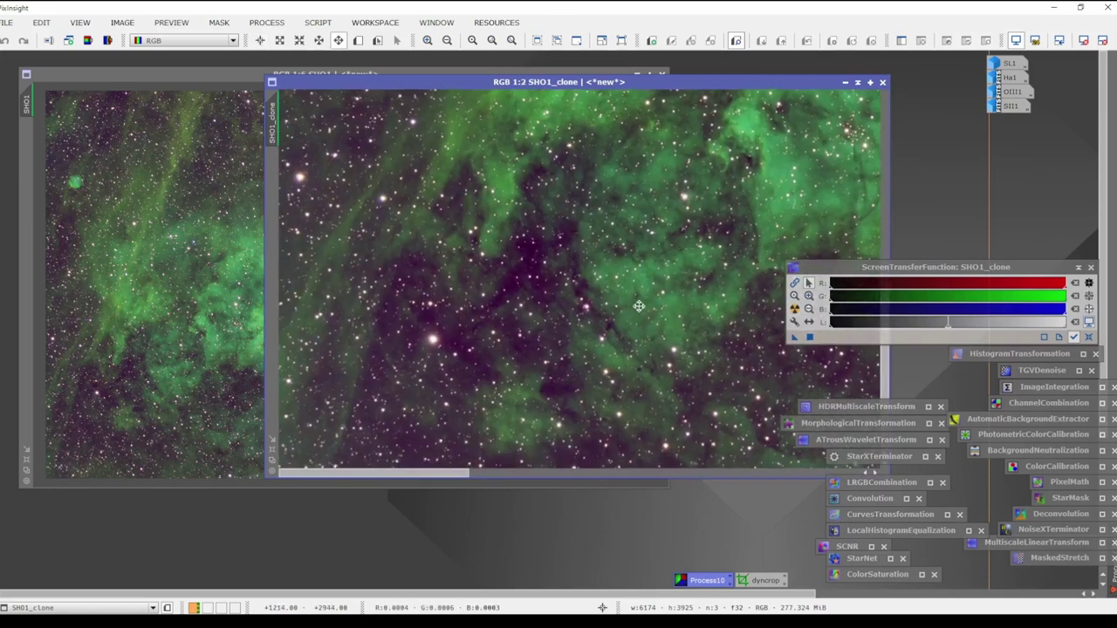
pyautogui.click(127, 380)
pyautogui.scroll(3, 266, 320)
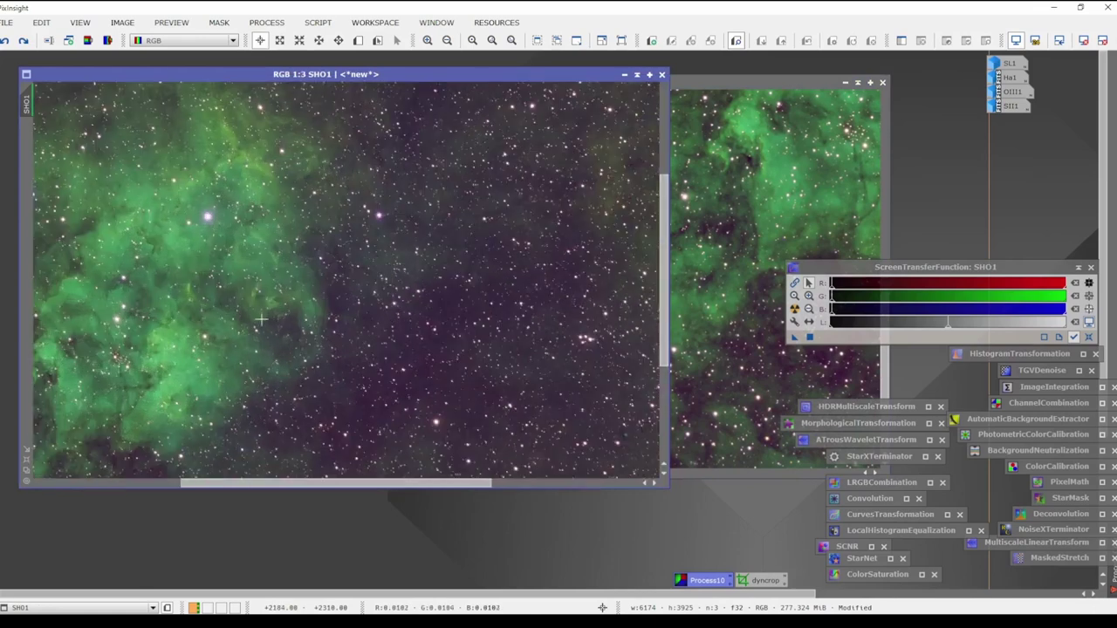
pyautogui.moveTo(195, 341); pyautogui.dragTo(615, 195)
pyautogui.click(806, 175)
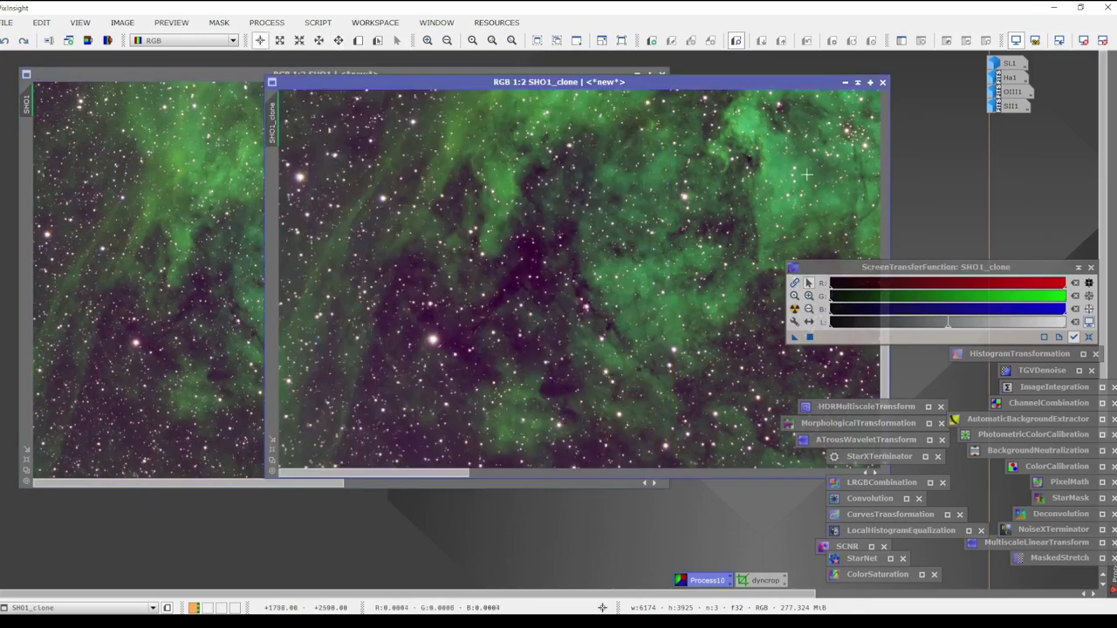
pyautogui.click(94, 264)
pyautogui.scroll(1, 175, 255)
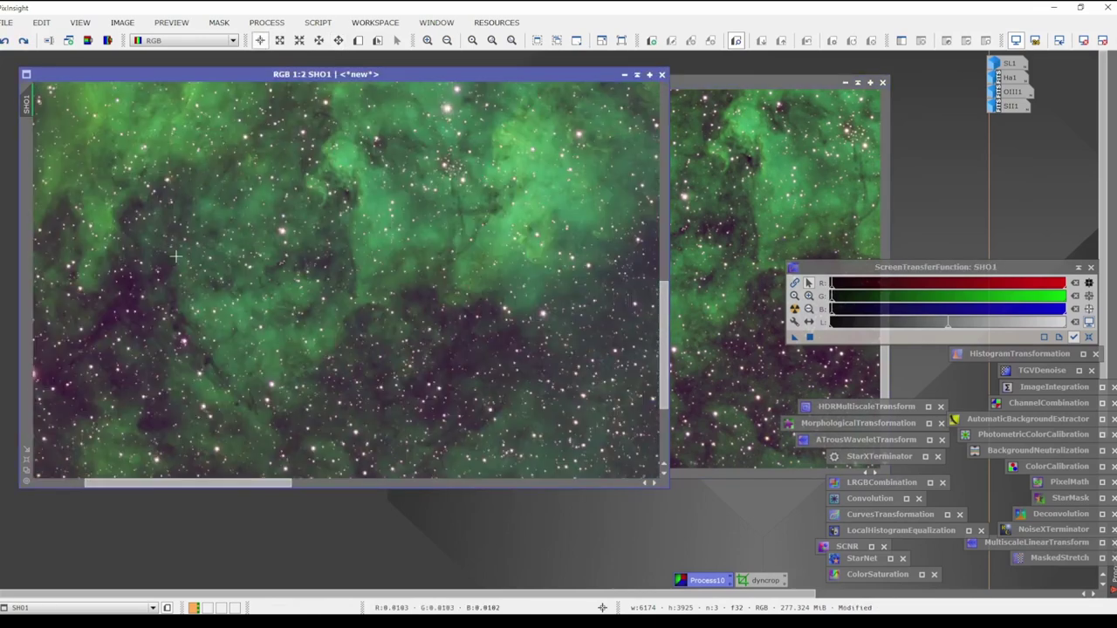
pyautogui.moveTo(339, 373); pyautogui.dragTo(501, 319)
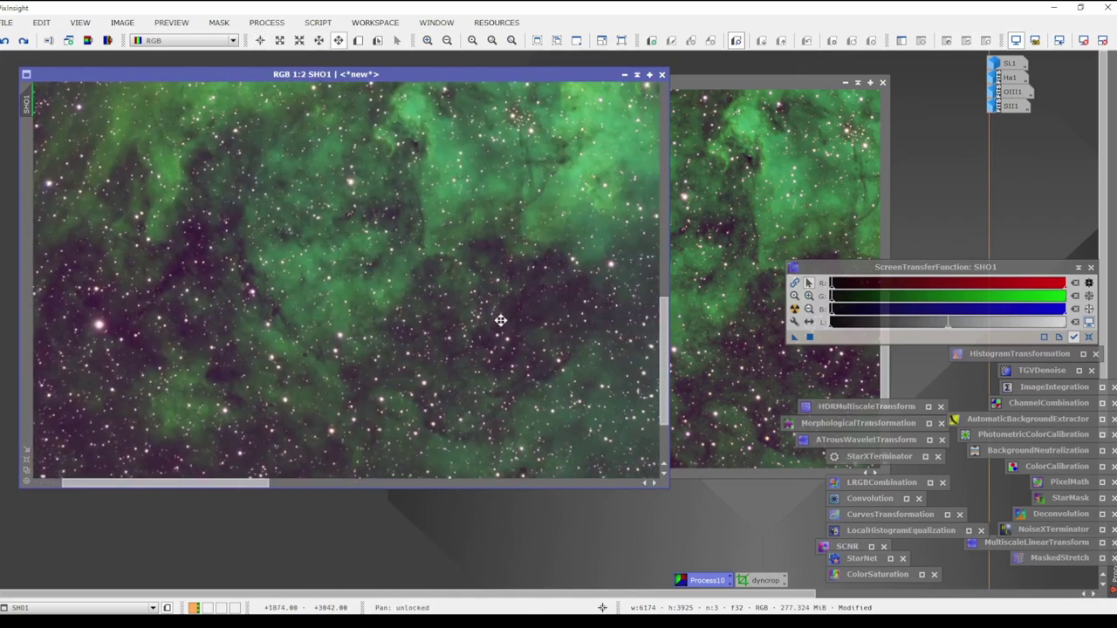
pyautogui.click(740, 260)
pyautogui.scroll(1, 740, 260)
pyautogui.moveTo(497, 382)
pyautogui.mouseDown()
pyautogui.moveTo(397, 358)
pyautogui.moveTo(397, 368)
pyautogui.mouseUp()
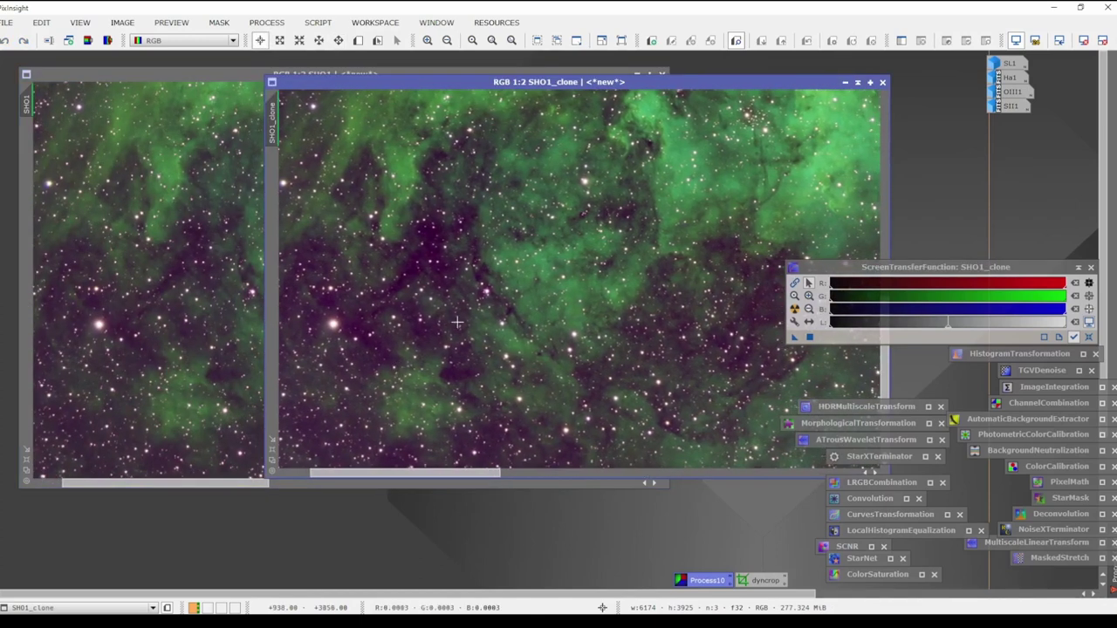
pyautogui.moveTo(452, 309); pyautogui.dragTo(463, 318)
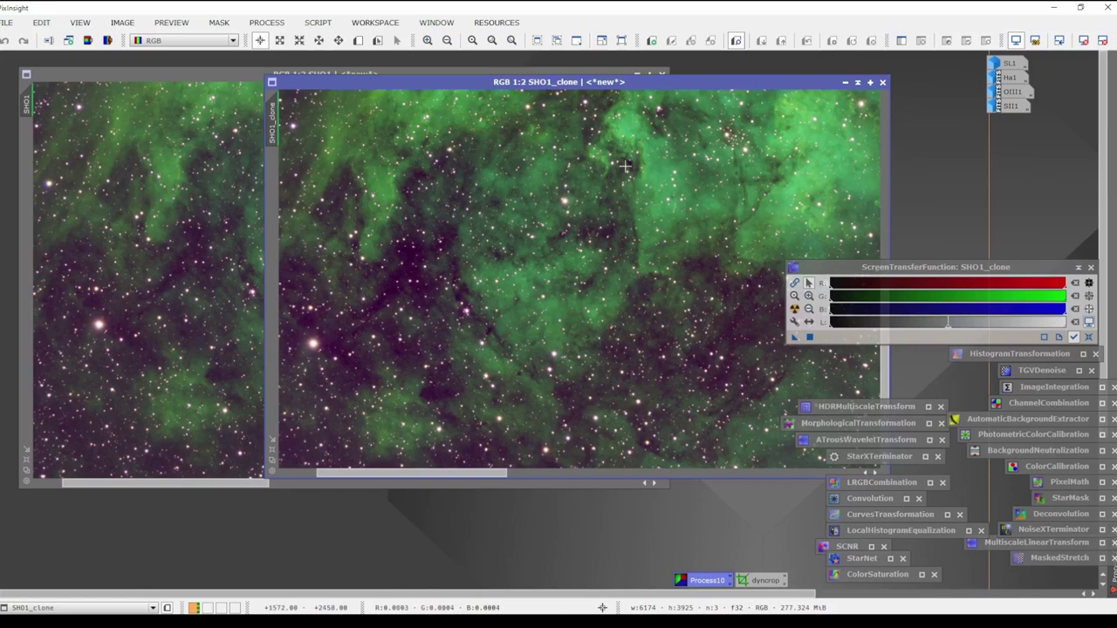
# Compare the bright nebula core and the dark sky beside it in SHO1_clone and SHO1.
pyautogui.moveTo(628, 165); pyautogui.dragTo(468, 246)
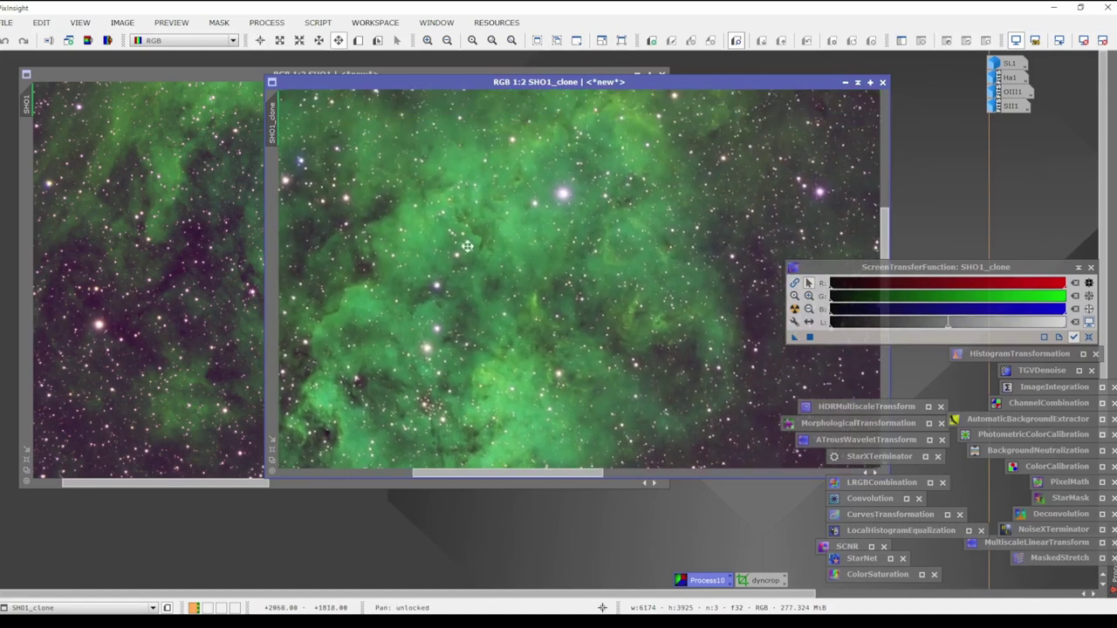
pyautogui.click(182, 242)
pyautogui.moveTo(181, 243); pyautogui.dragTo(233, 463)
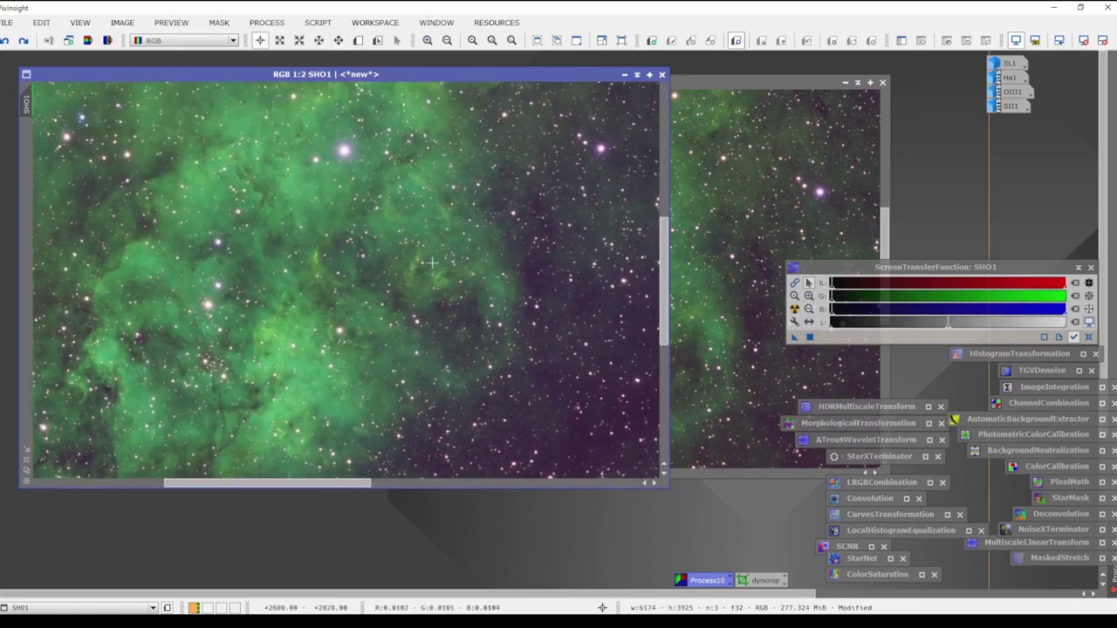
pyautogui.moveTo(411, 279); pyautogui.dragTo(321, 290)
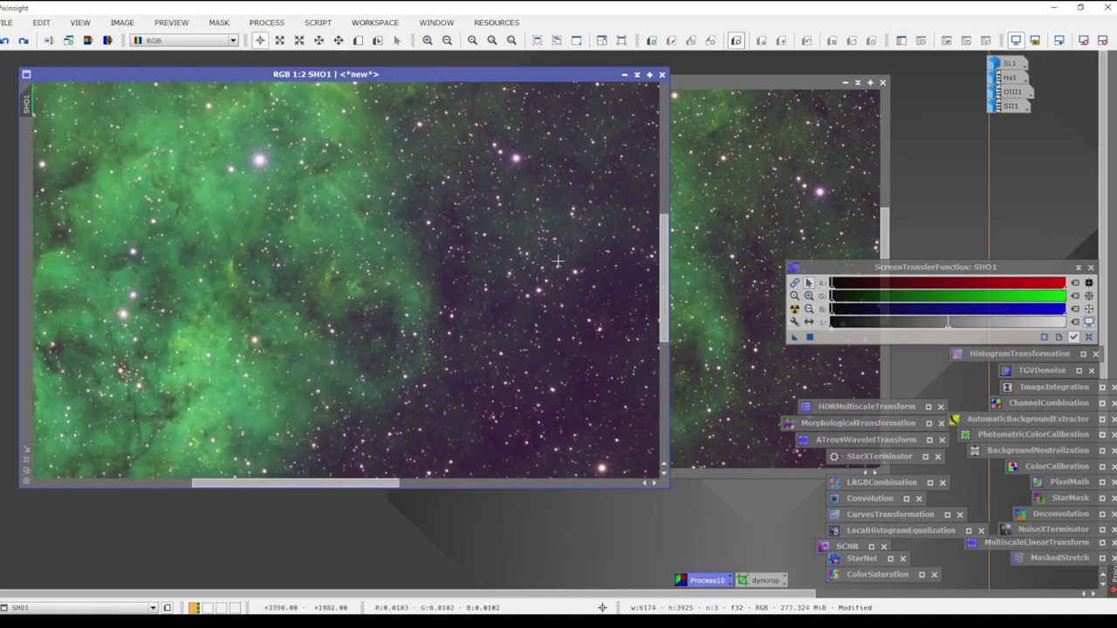
pyautogui.click(741, 241)
pyautogui.moveTo(602, 286); pyautogui.dragTo(617, 253)
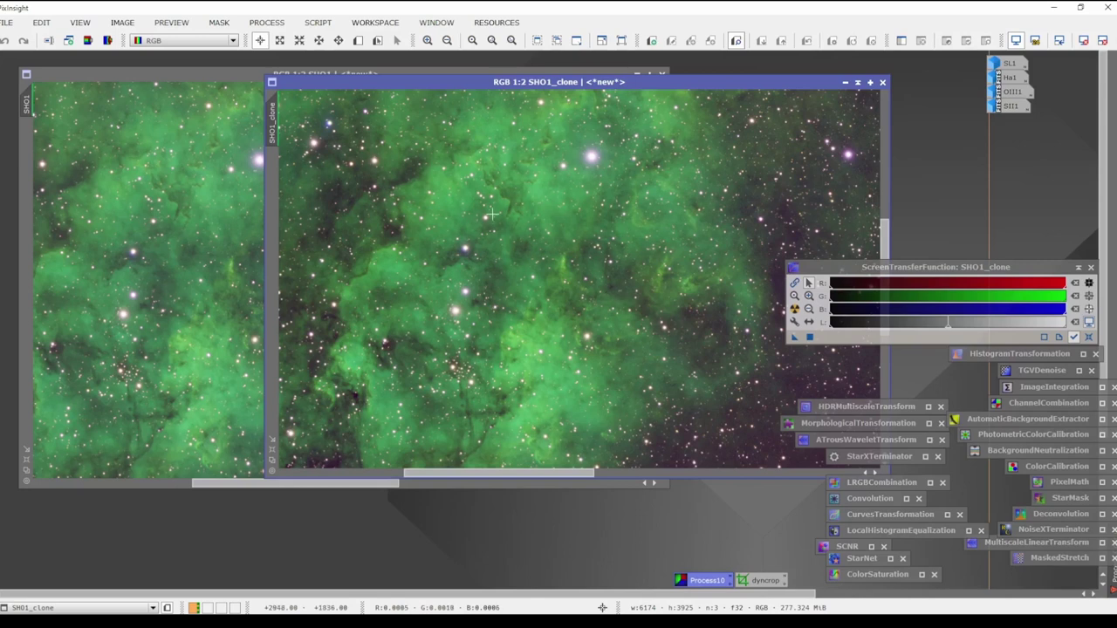
# Minimise the SHO1 image and place its icon next to the SL1 icon.
pyautogui.click(615, 73)
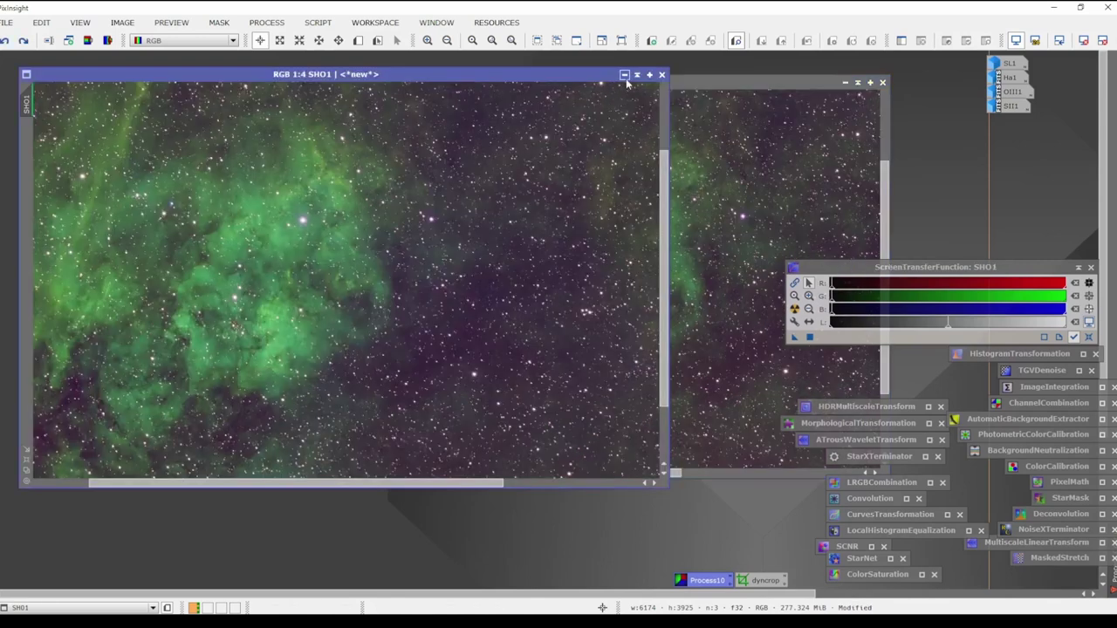
pyautogui.click(627, 75)
pyautogui.moveTo(1010, 64); pyautogui.dragTo(961, 64)
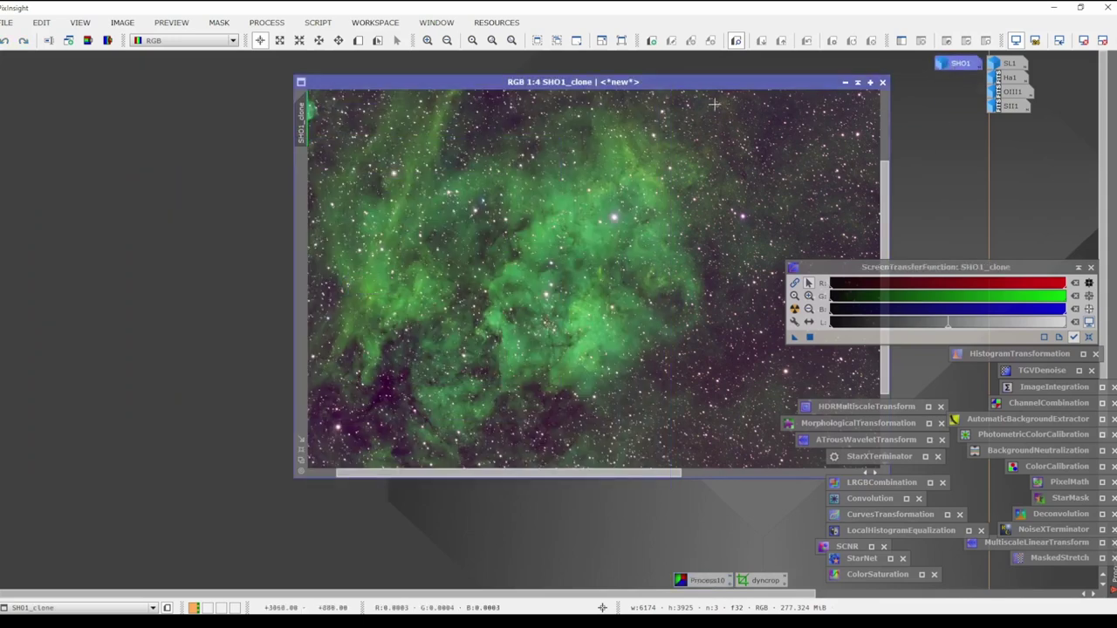
# Move the SHO1_clone window into the free workspace and rename the image SHO2.
pyautogui.moveTo(669, 82); pyautogui.dragTo(469, 114)
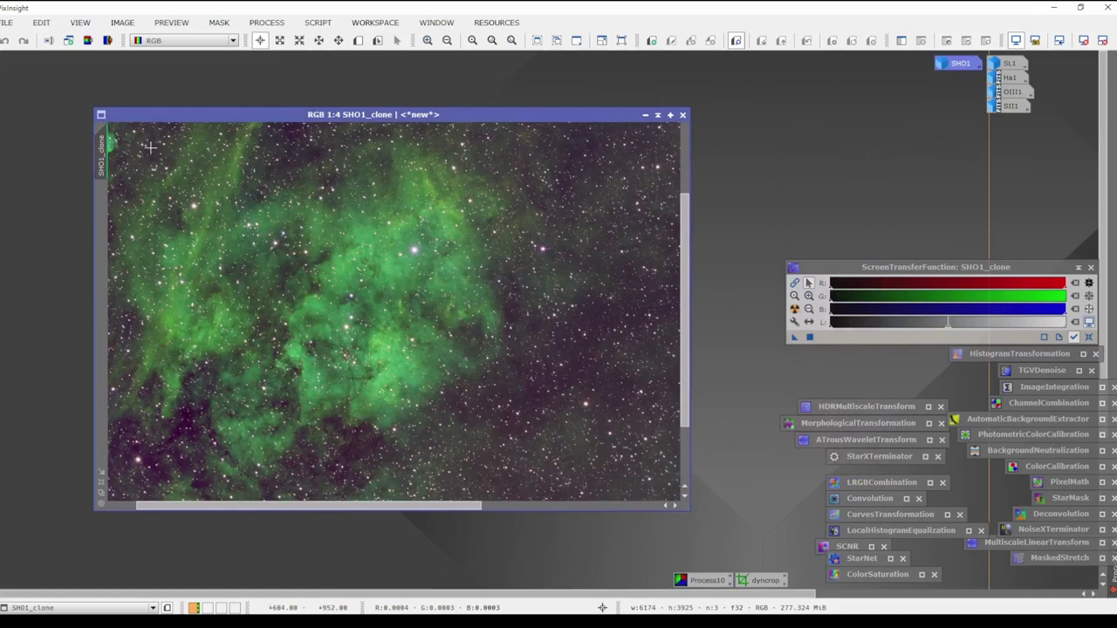
pyautogui.doubleClick(102, 161)
pyautogui.write('SHO2')
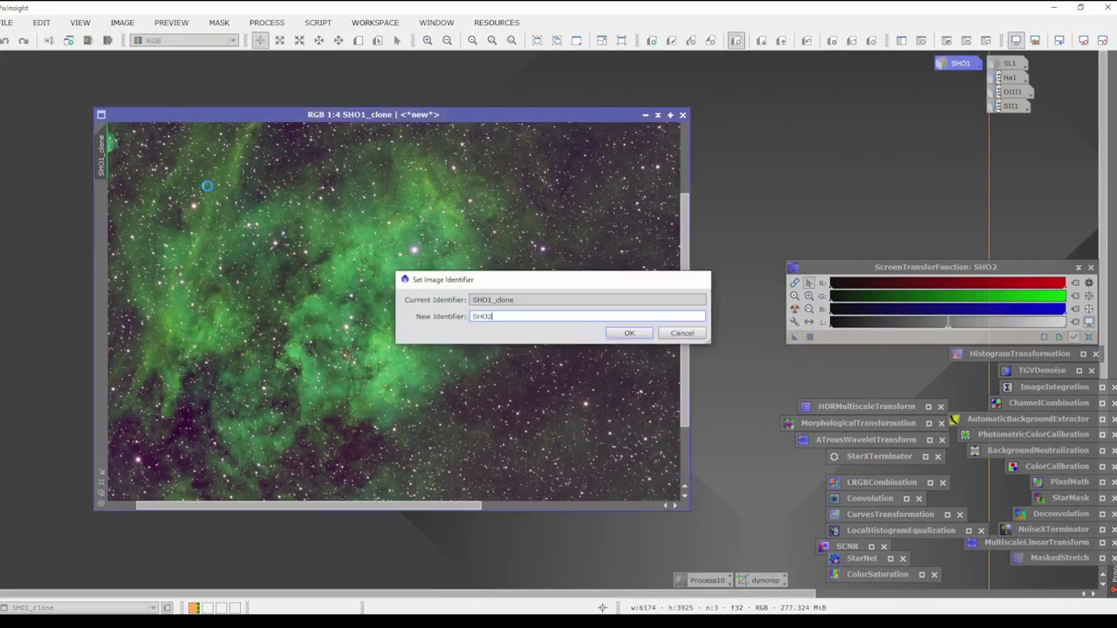
pyautogui.press('Return')
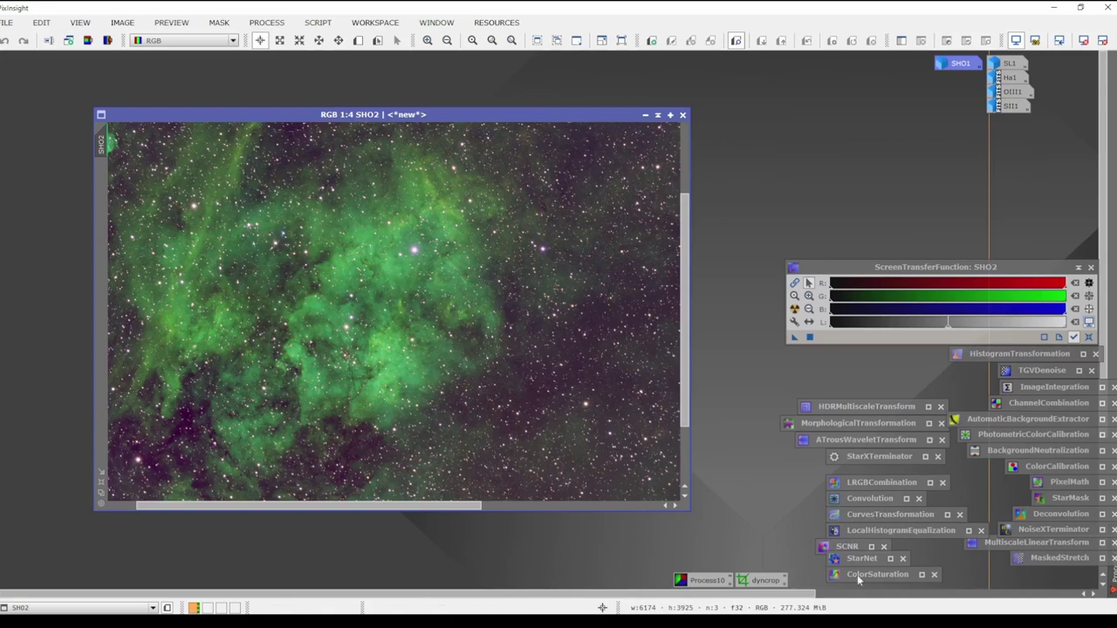
# Enlarge the SHO2 window to fill the space beside ScreenTransferFunction and view the nebula core at 1:1.
pyautogui.moveTo(689, 513); pyautogui.dragTo(762, 548)
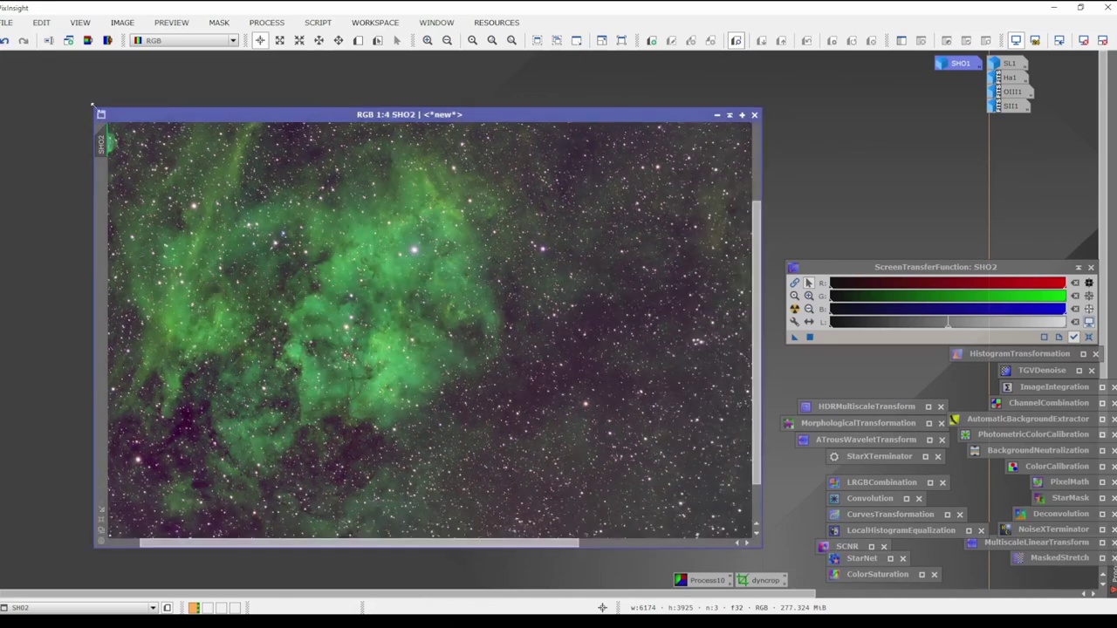
pyautogui.moveTo(91, 104); pyautogui.dragTo(21, 64)
pyautogui.scroll(1, 244, 200)
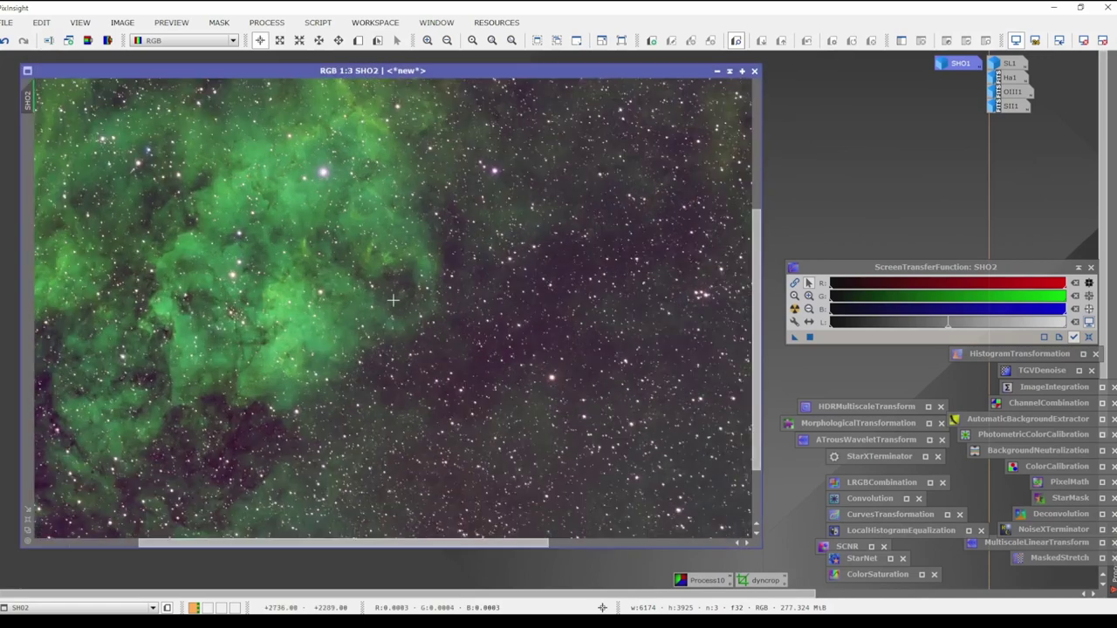
pyautogui.scroll(2, 405, 299)
pyautogui.moveTo(394, 301); pyautogui.dragTo(676, 378)
pyautogui.moveTo(560, 393); pyautogui.dragTo(535, 408)
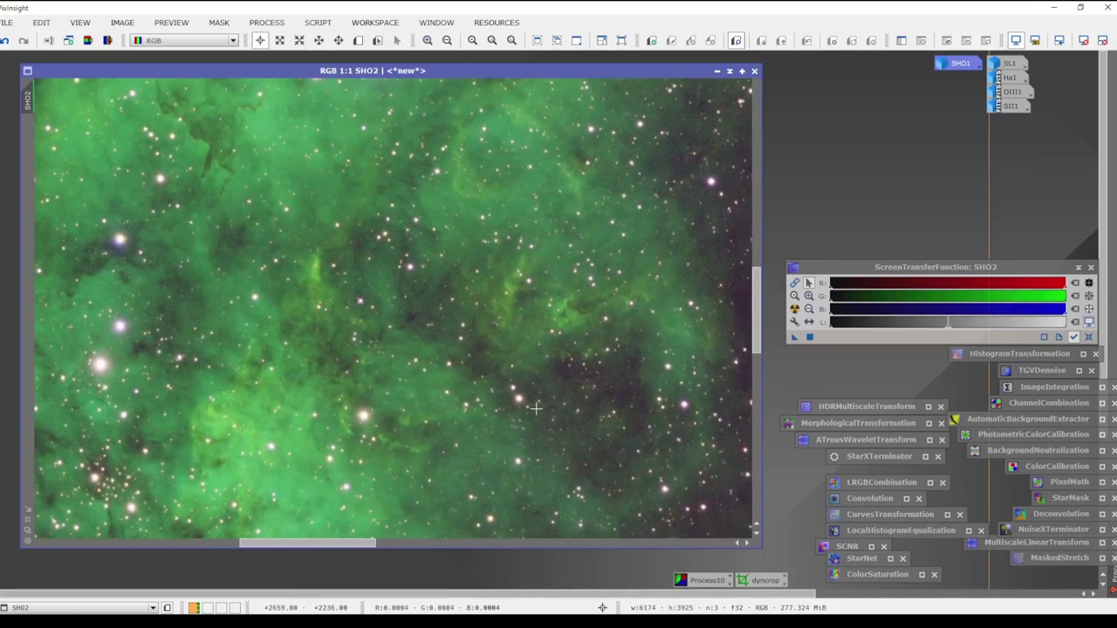
# Show the whole SHO2 image in its window and collapse ScreenTransferFunction out of the way.
pyautogui.scroll(-1, 530, 406)
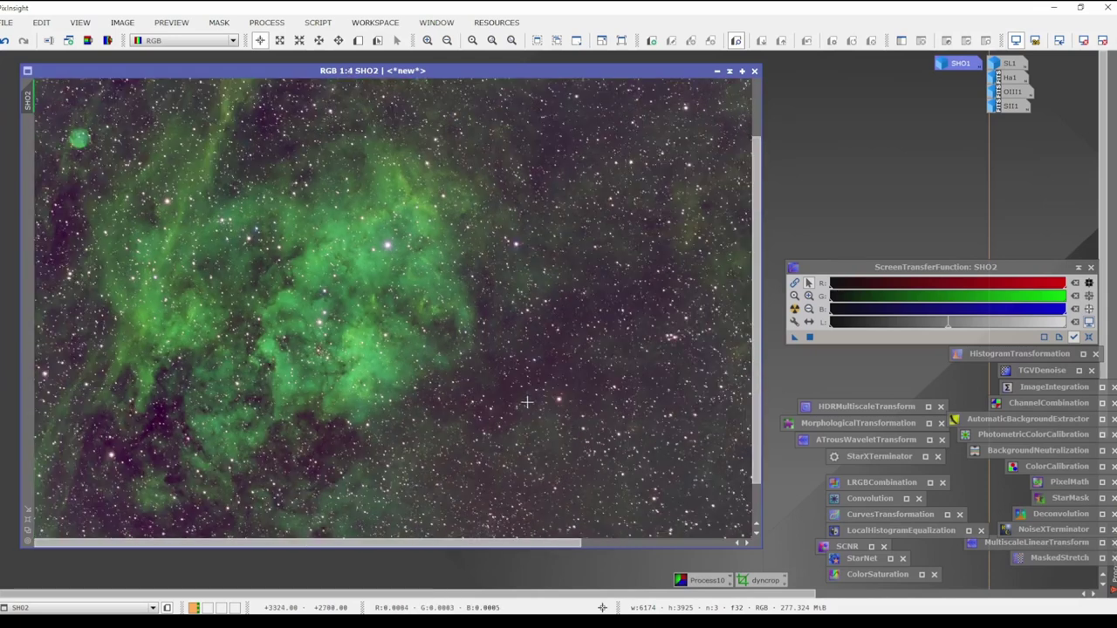
pyautogui.scroll(1, 537, 404)
pyautogui.scroll(-1, 531, 397)
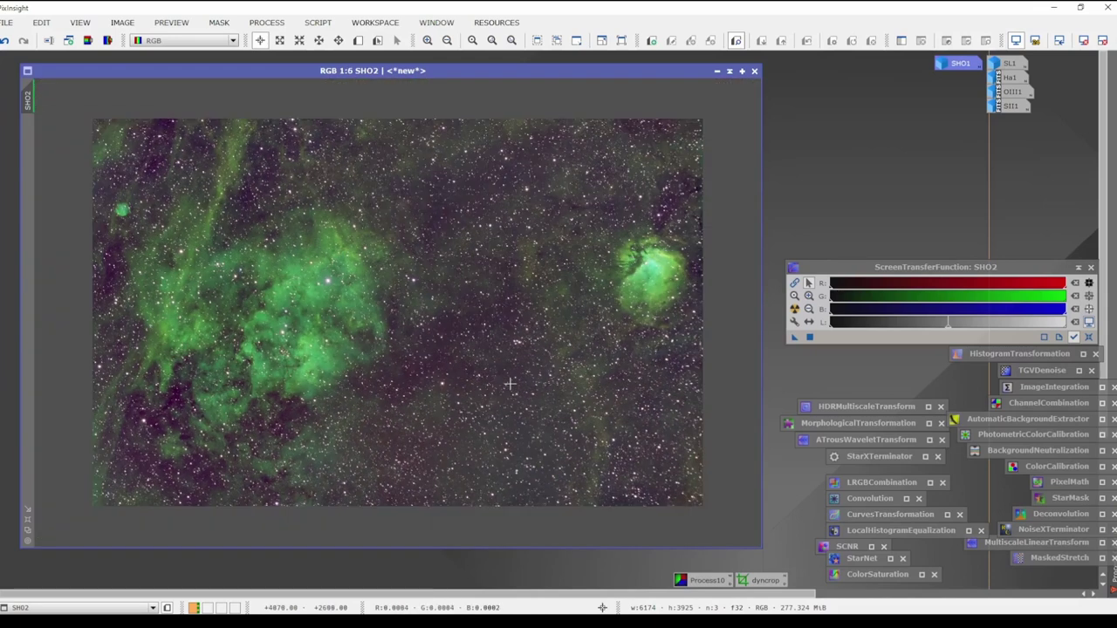
pyautogui.click(1079, 268)
# Define a small preview on a star-free patch of dark sky at the lower left of the large nebula in SHO2.
pyautogui.scroll(2, 435, 346)
pyautogui.scroll(3, 435, 346)
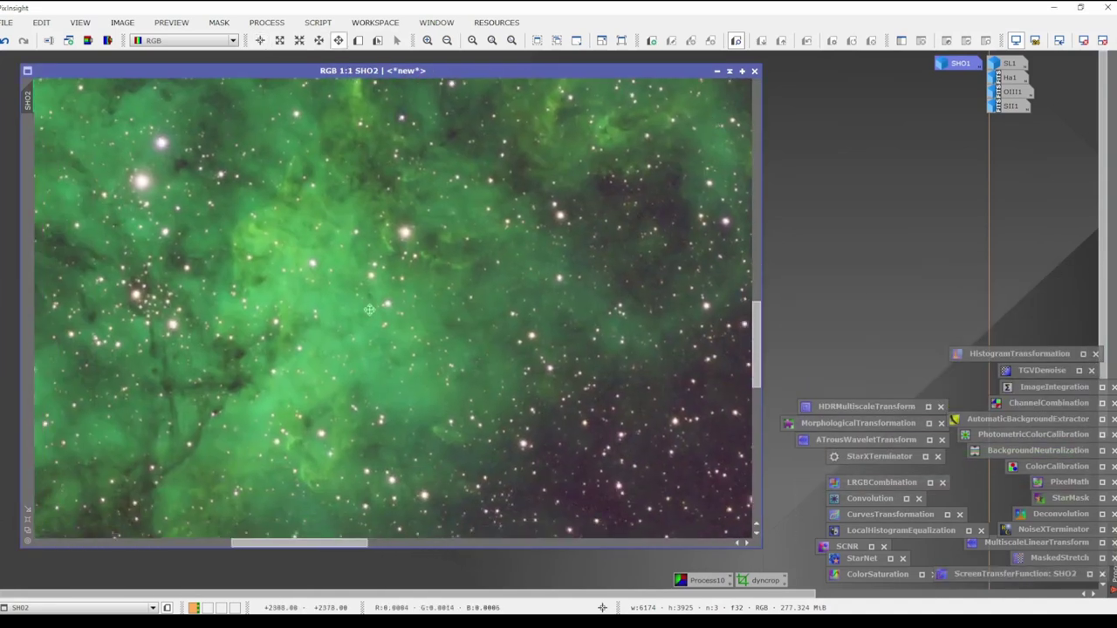
pyautogui.moveTo(333, 232); pyautogui.dragTo(616, 168)
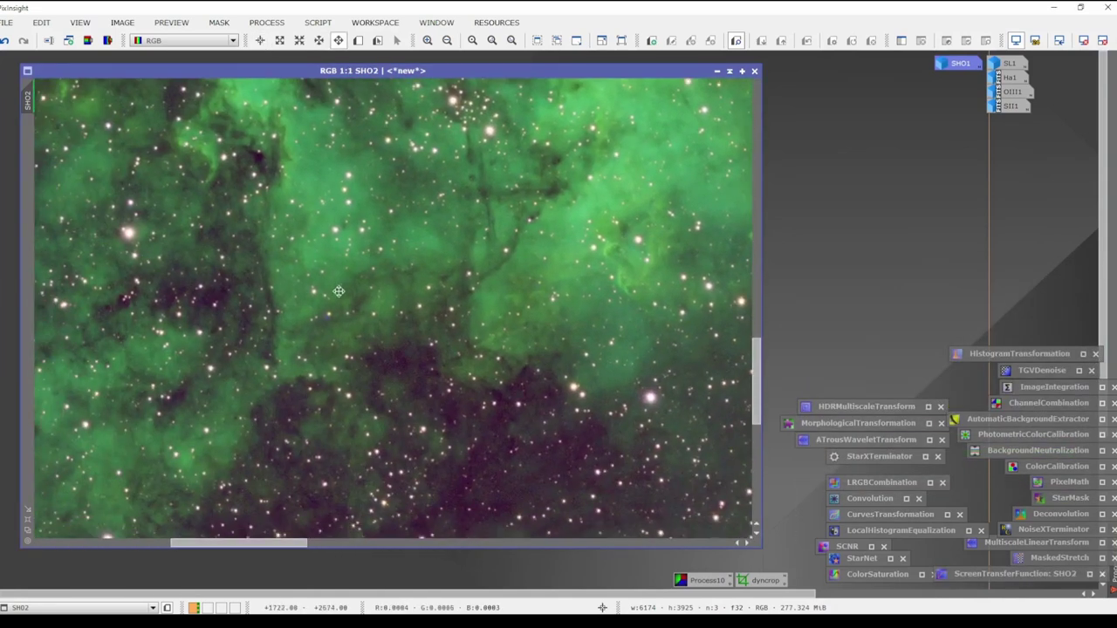
pyautogui.moveTo(339, 292); pyautogui.dragTo(651, 81)
pyautogui.moveTo(218, 157); pyautogui.dragTo(558, 384)
pyautogui.moveTo(262, 314); pyautogui.dragTo(443, 444)
pyautogui.scroll(4, 444, 443)
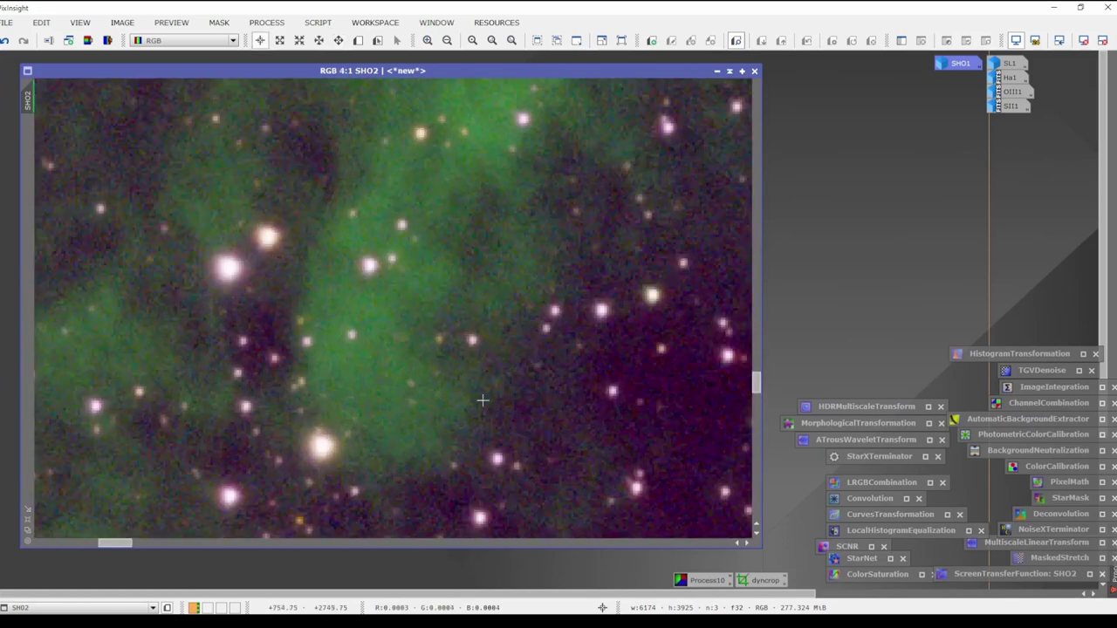
pyautogui.scroll(2, 207, 316)
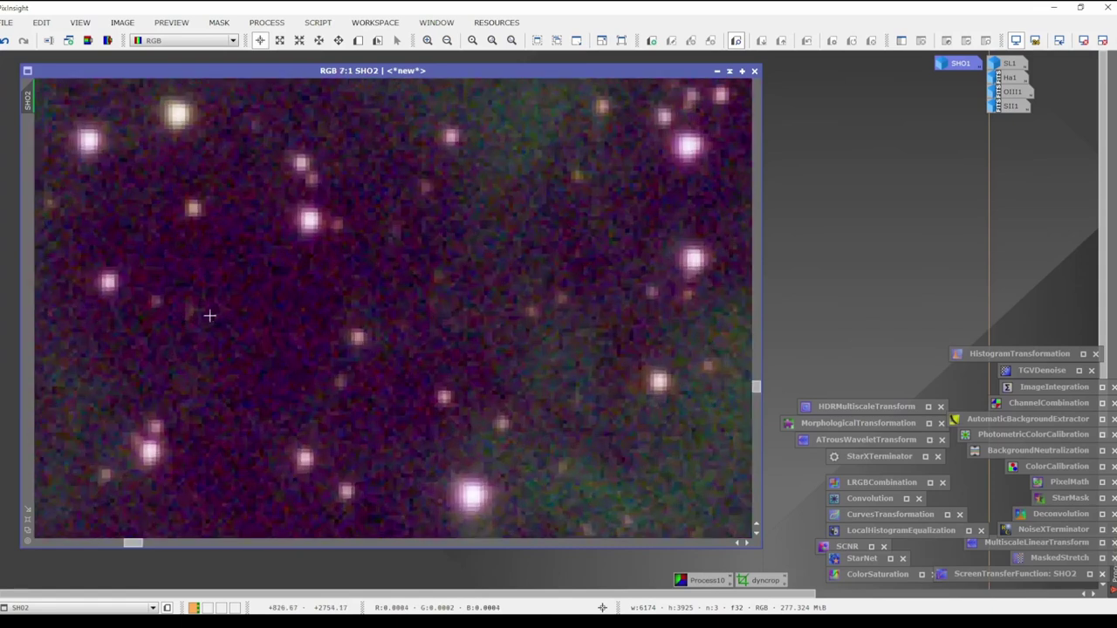
pyautogui.moveTo(210, 314); pyautogui.dragTo(387, 331)
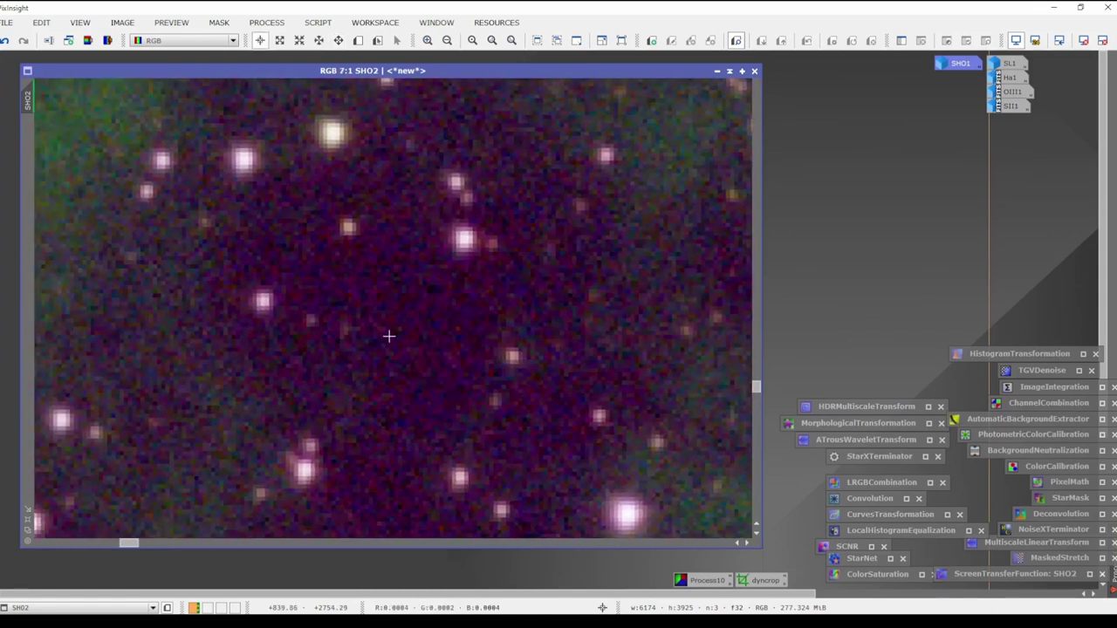
pyautogui.hotkey('alt', 'n')
pyautogui.moveTo(352, 264); pyautogui.dragTo(484, 363)
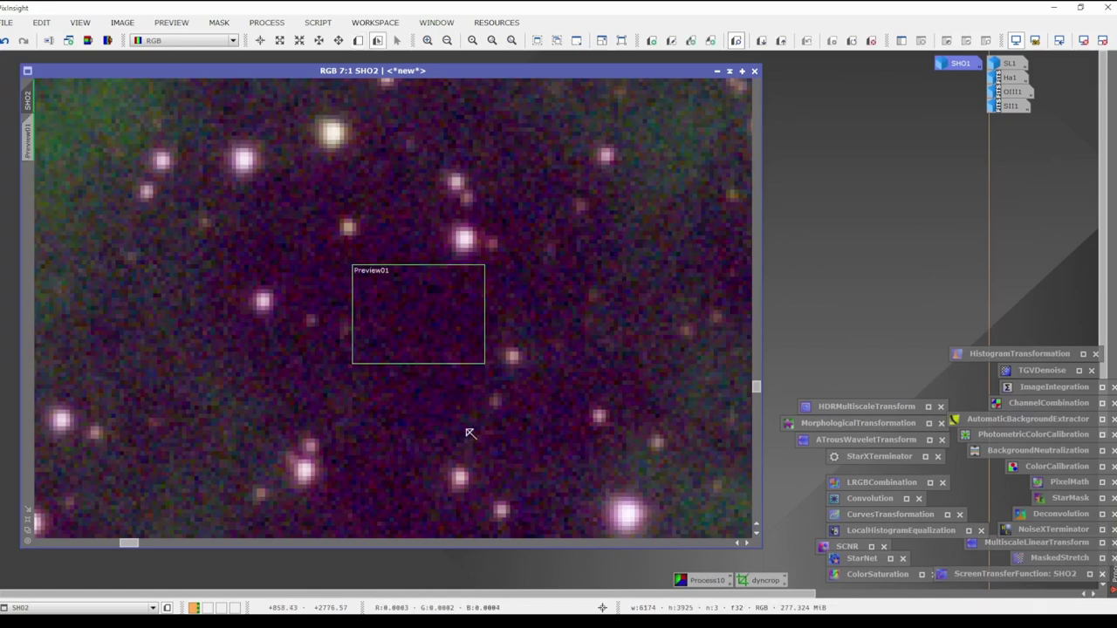
pyautogui.scroll(-8, 471, 434)
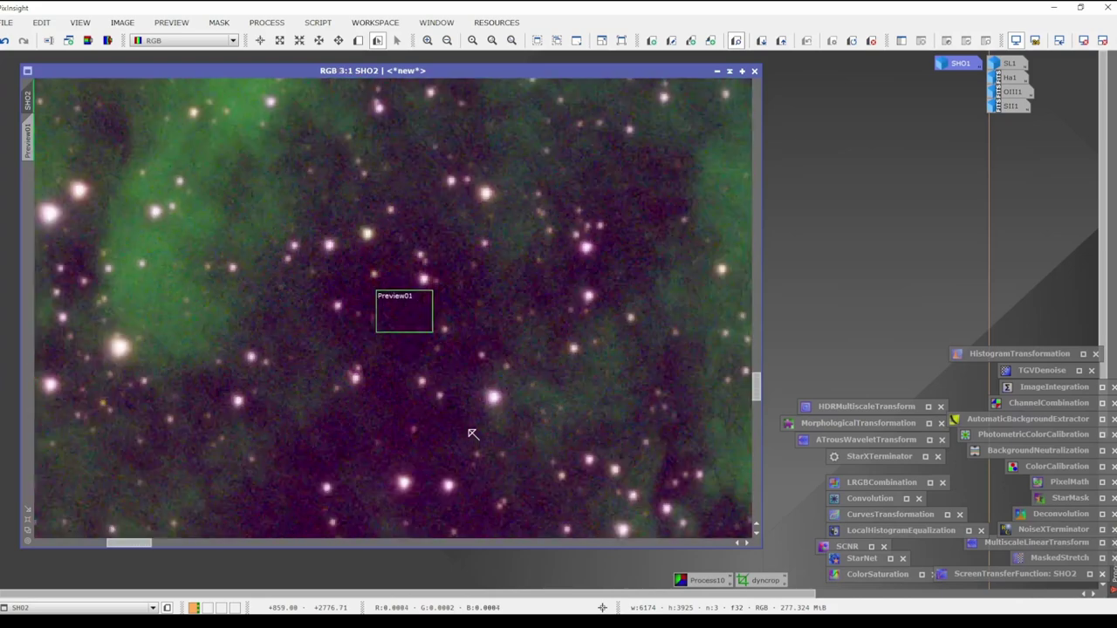
pyautogui.scroll(-2, 478, 434)
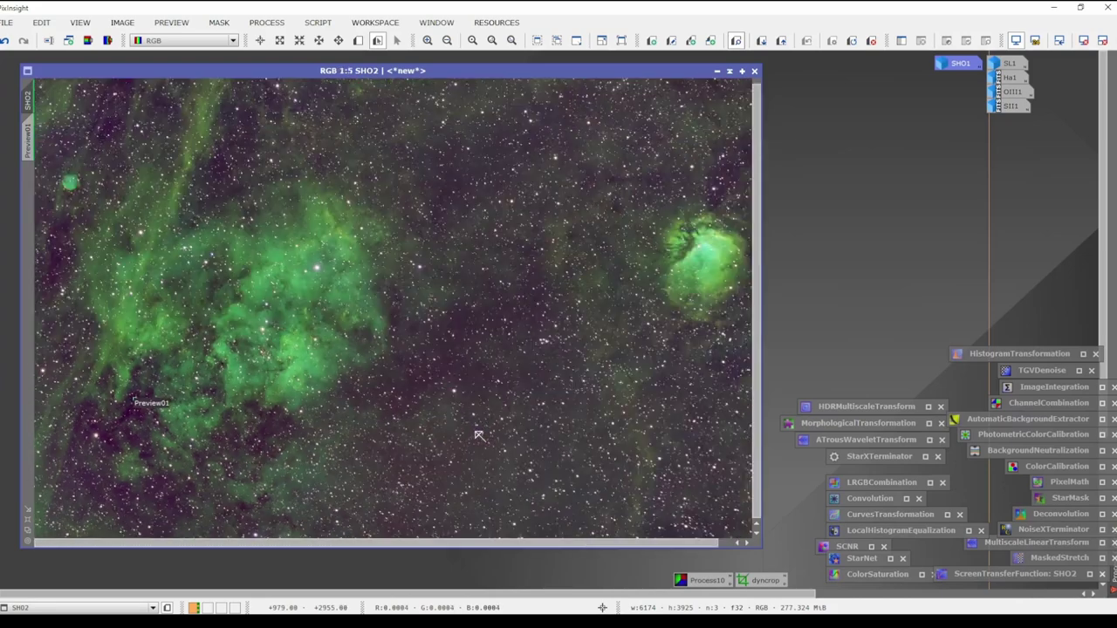
pyautogui.scroll(-1, 478, 435)
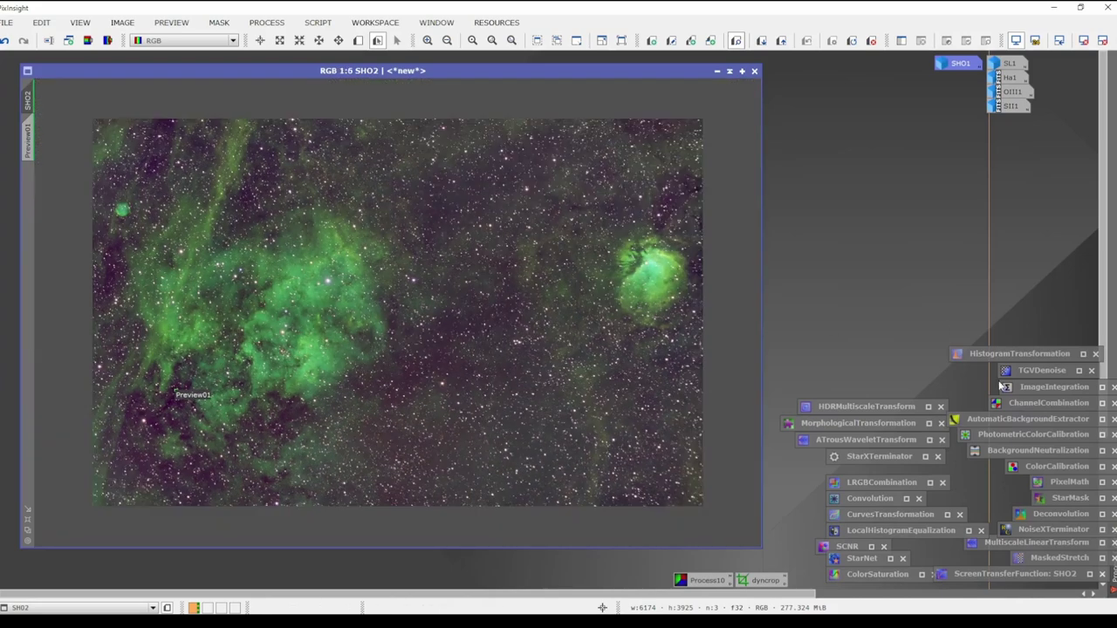
# Open BackgroundNeutralization and choose SHO2->Preview01 as its reference image.
pyautogui.doubleClick(1062, 451)
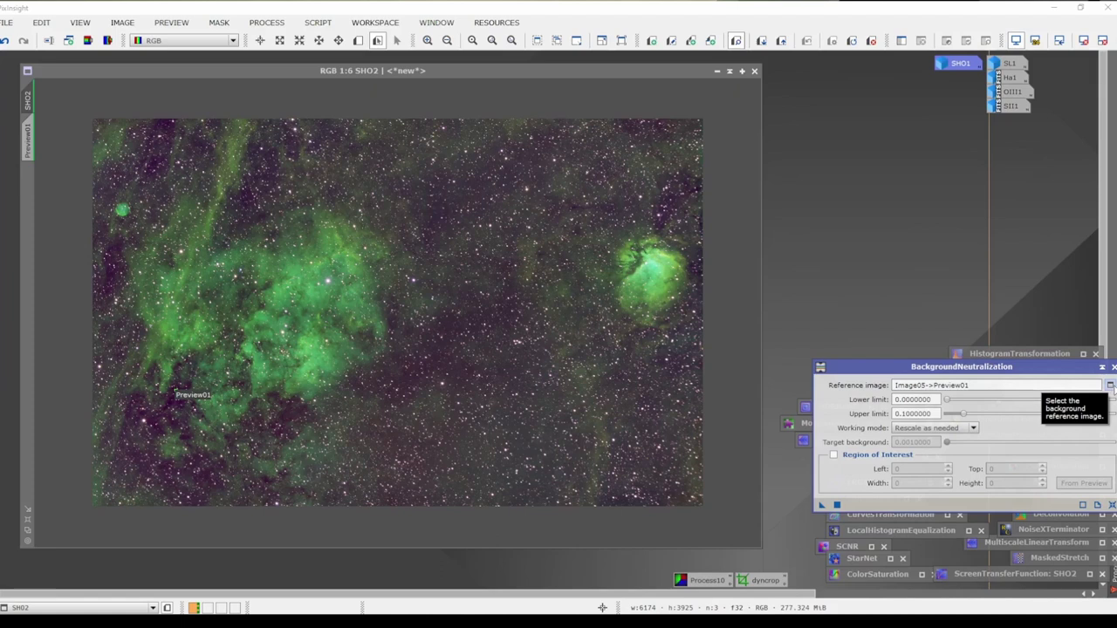
pyautogui.click(1111, 386)
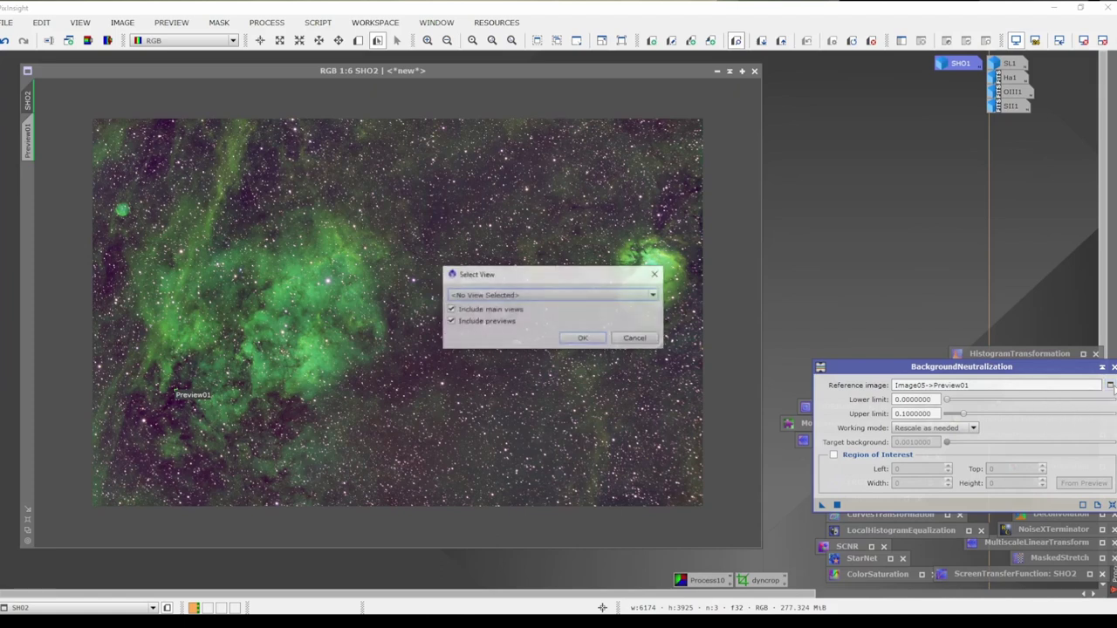
pyautogui.click(581, 297)
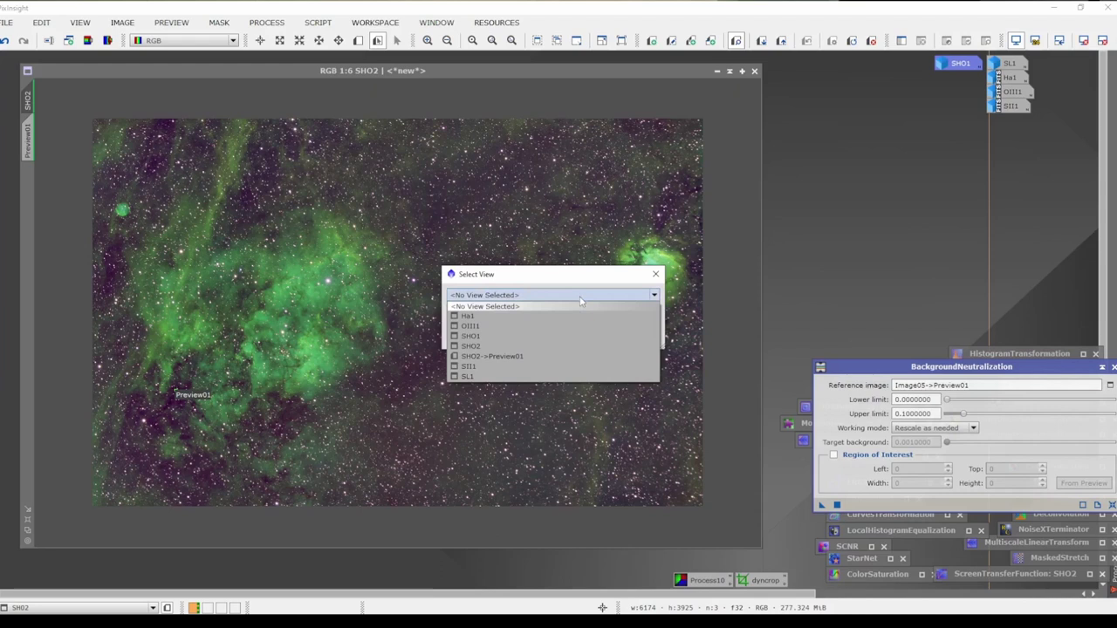
pyautogui.click(583, 357)
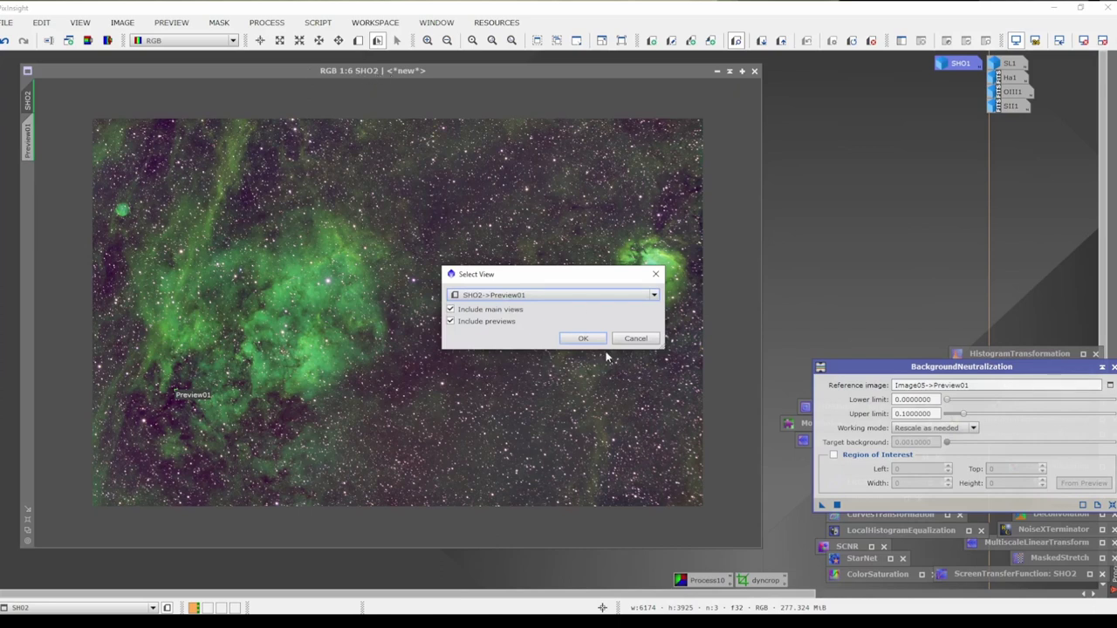
pyautogui.click(583, 339)
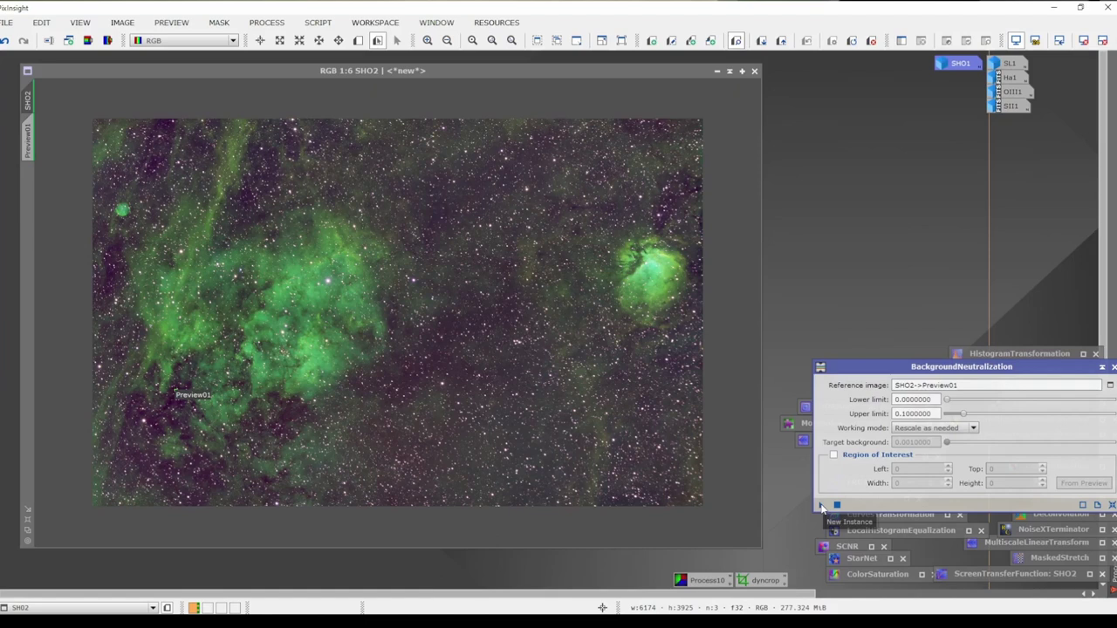
# Apply BackgroundNeutralization to SHO2, collapse it, and recompute the automatic screen stretch.
pyautogui.moveTo(822, 506); pyautogui.dragTo(431, 331)
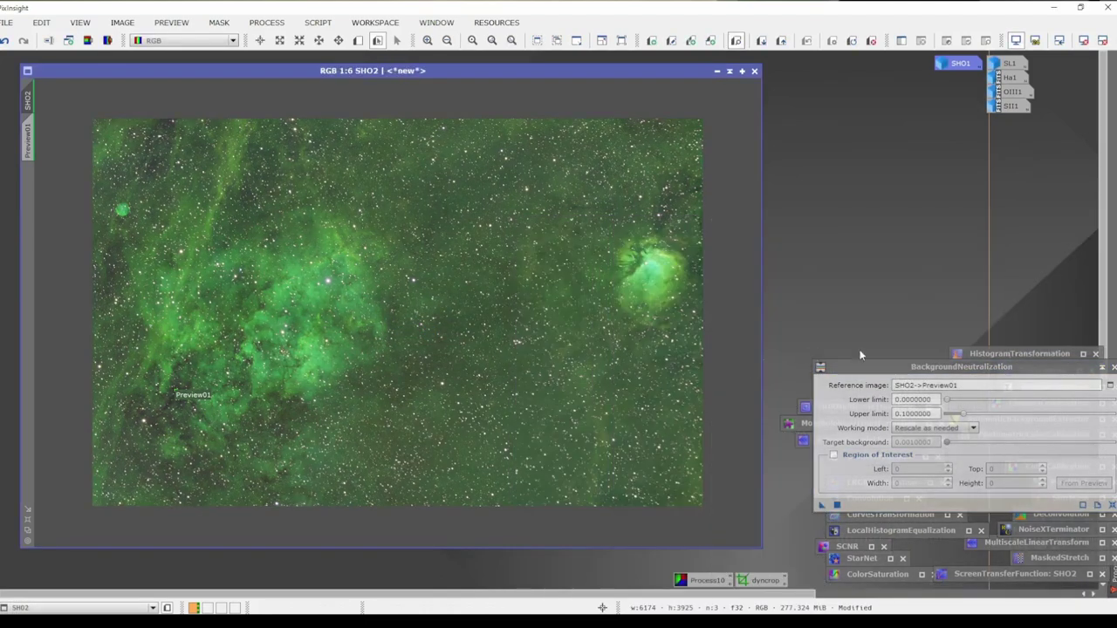
pyautogui.click(1102, 368)
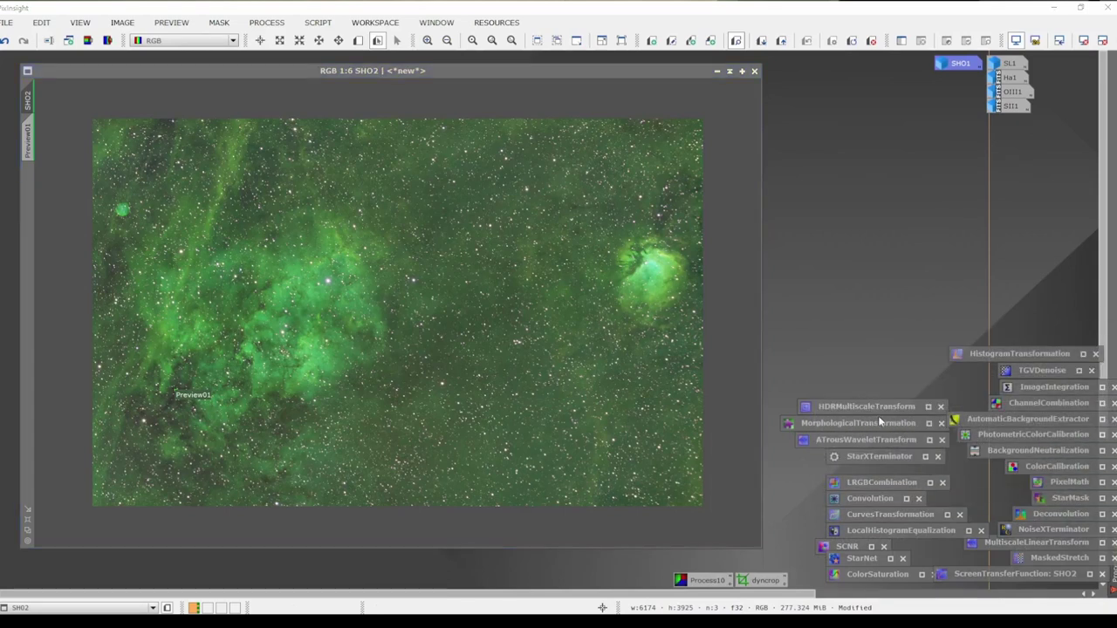
pyautogui.doubleClick(1008, 574)
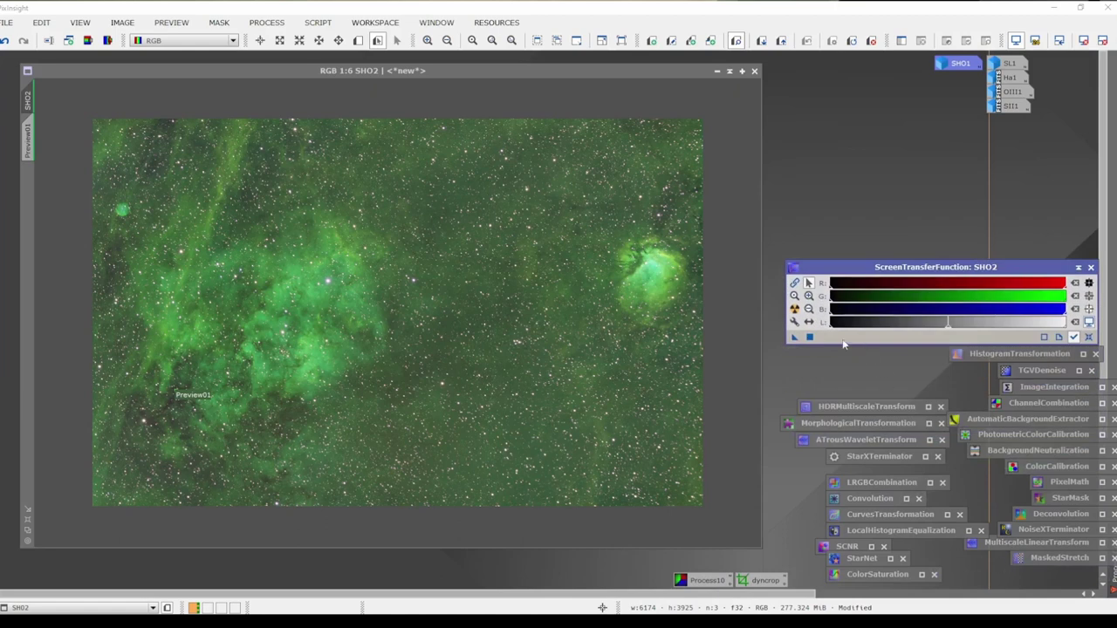
pyautogui.click(795, 309)
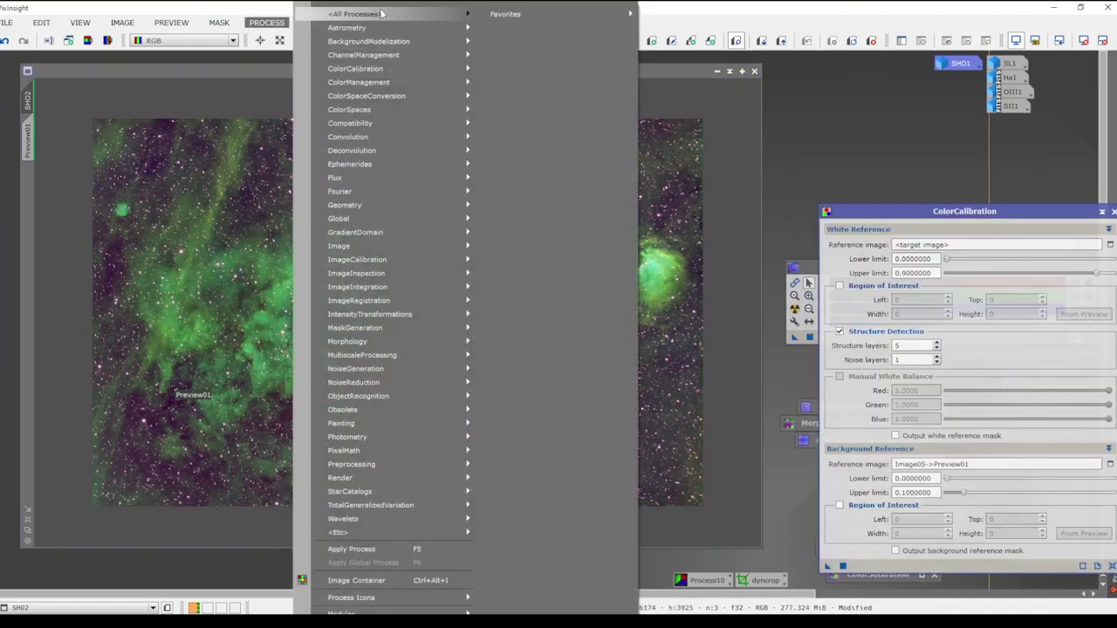
# Open ColorCalibration and choose SHO2->Preview01 as the background reference image.
pyautogui.moveTo(355, 14)
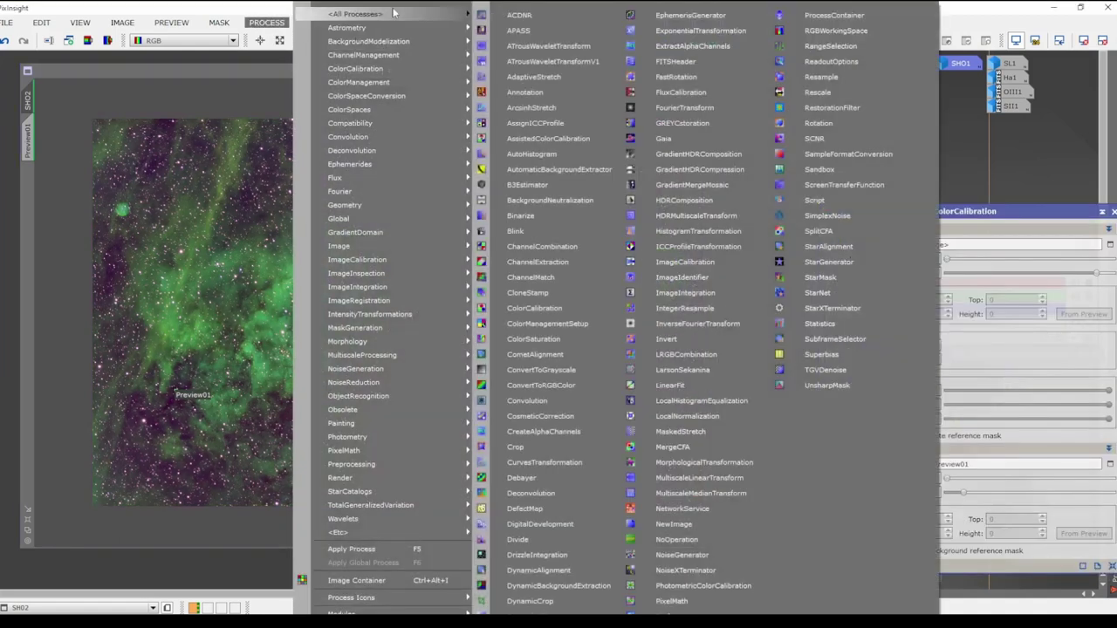
pyautogui.click(590, 308)
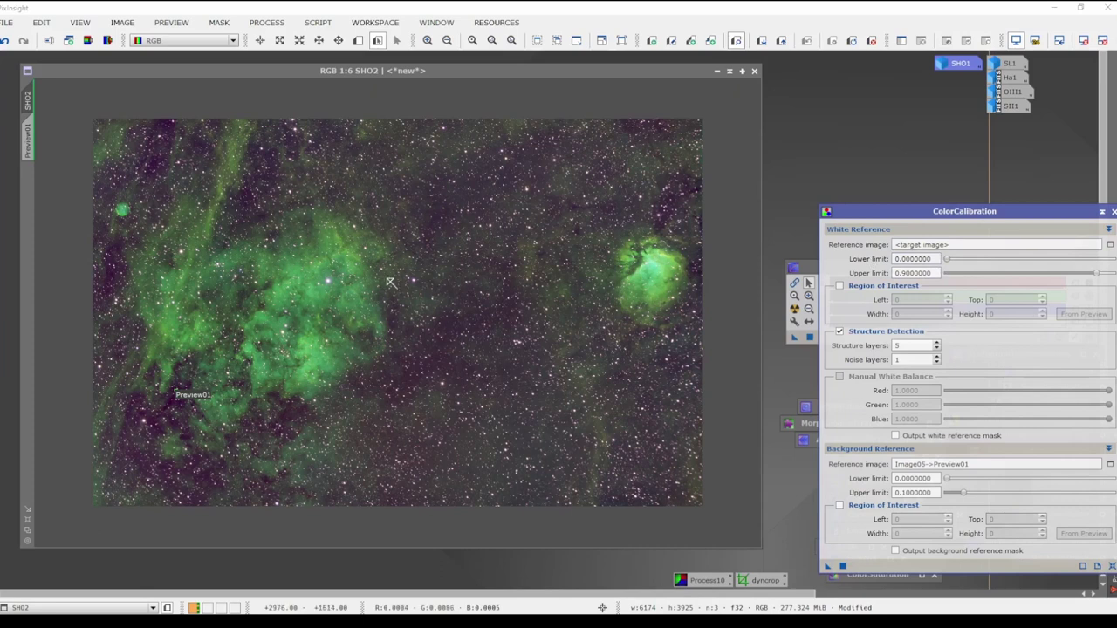
pyautogui.click(1110, 464)
pyautogui.click(614, 299)
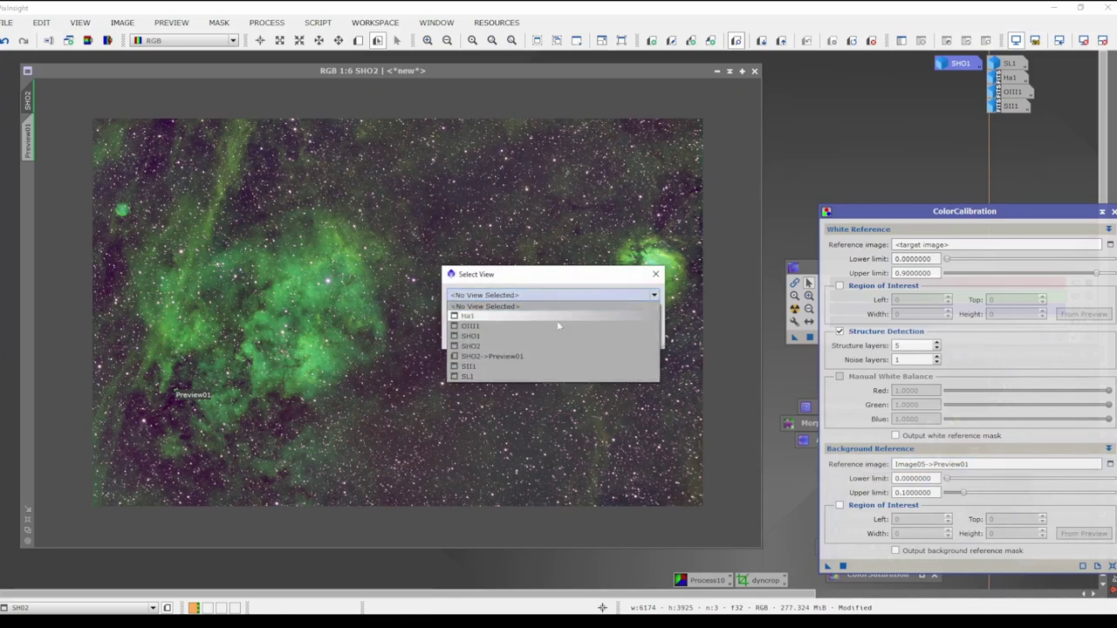
pyautogui.click(516, 357)
pyautogui.click(582, 339)
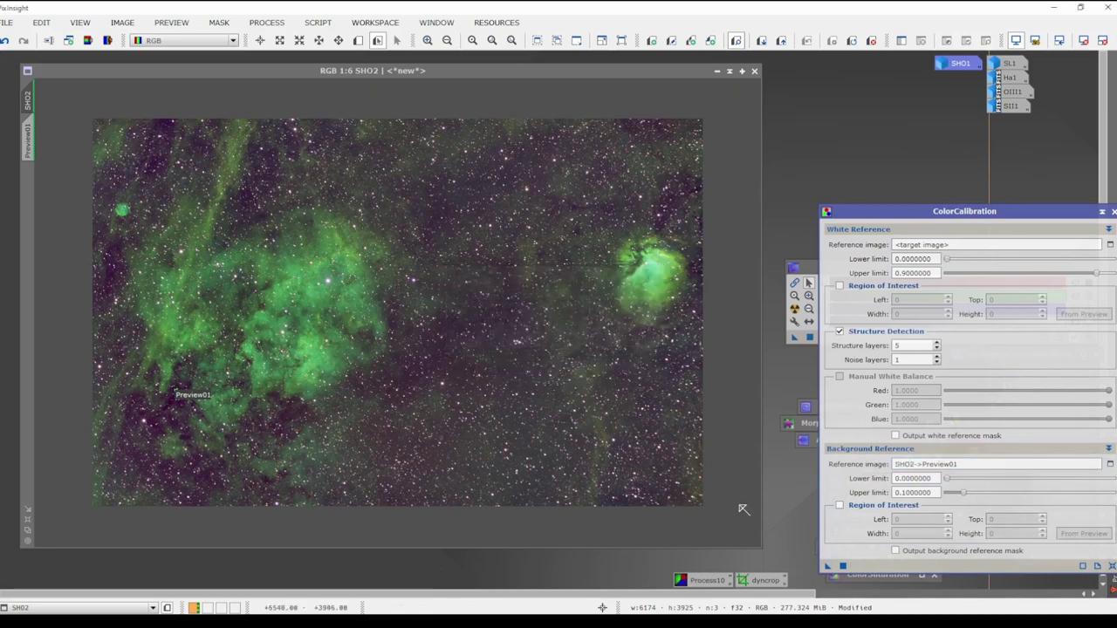
# Apply ColorCalibration to SHO2, recompute the automatic screen stretch, and collapse both process windows.
pyautogui.moveTo(827, 567); pyautogui.dragTo(469, 381)
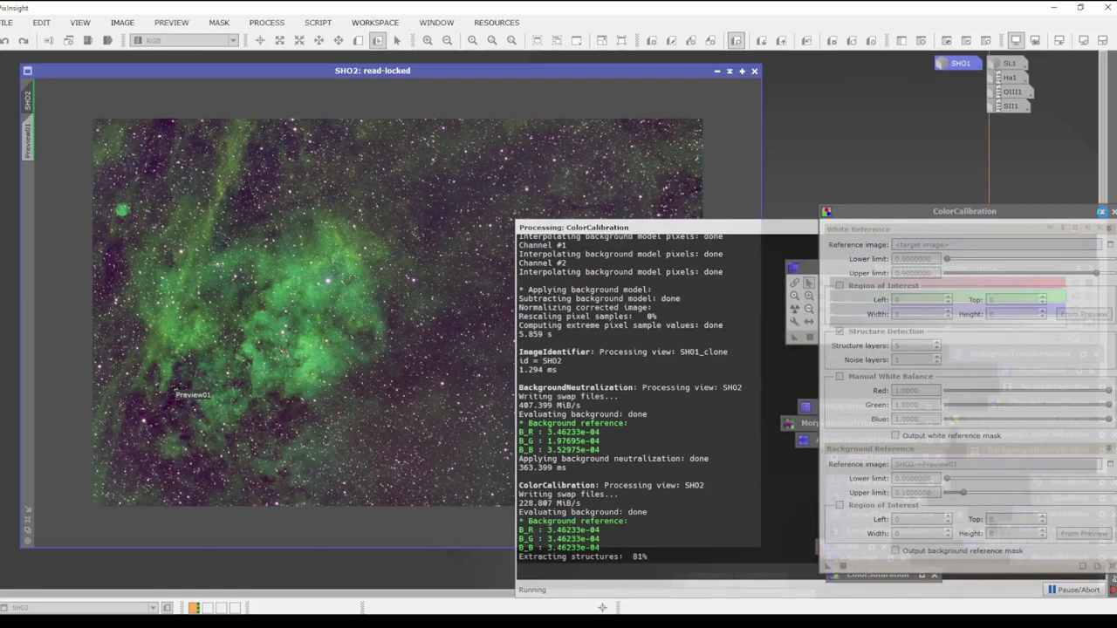
pyautogui.click(1101, 211)
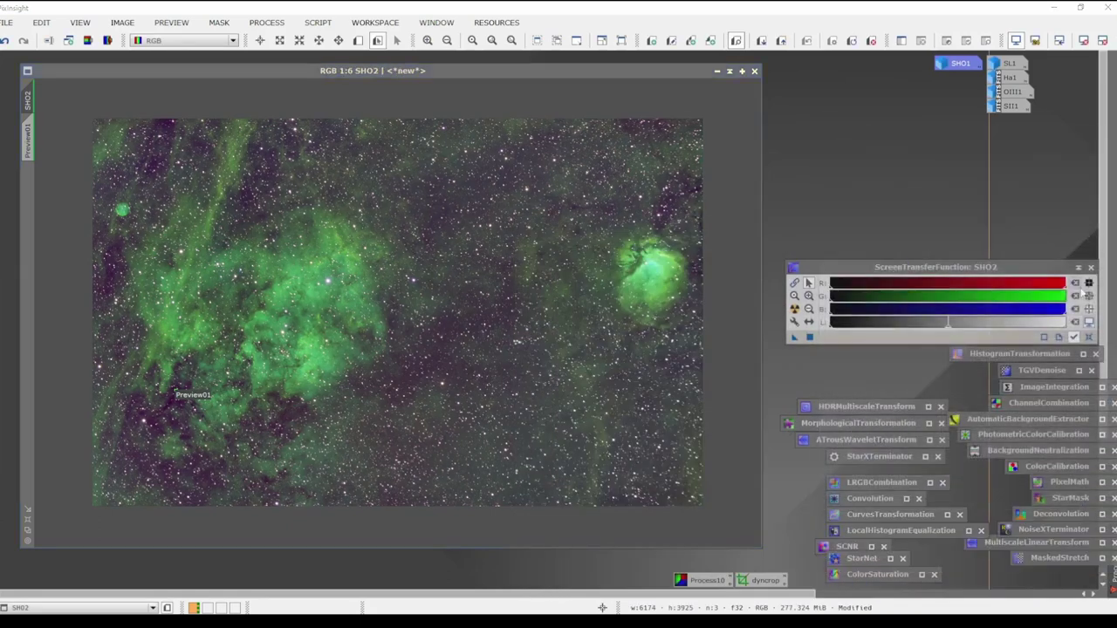
pyautogui.click(794, 309)
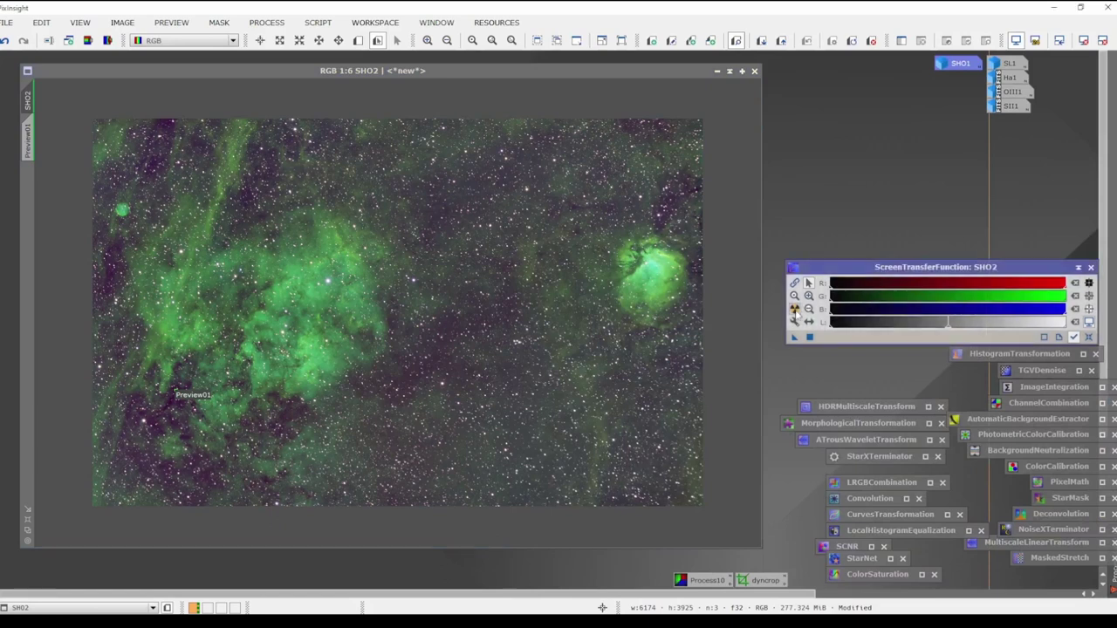
pyautogui.click(794, 309)
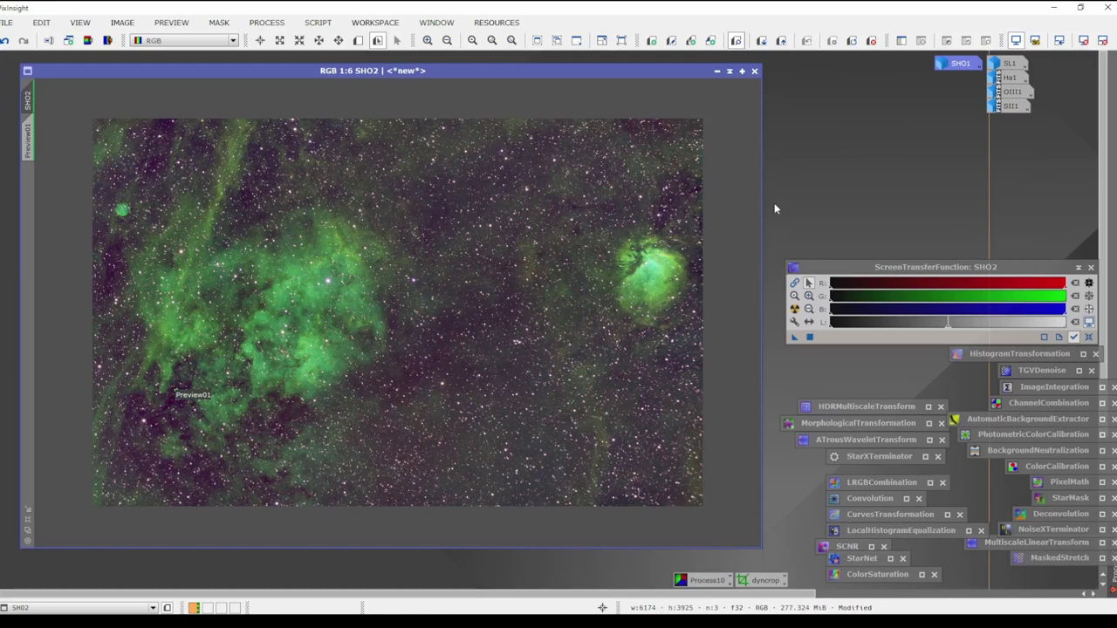
pyautogui.click(1079, 268)
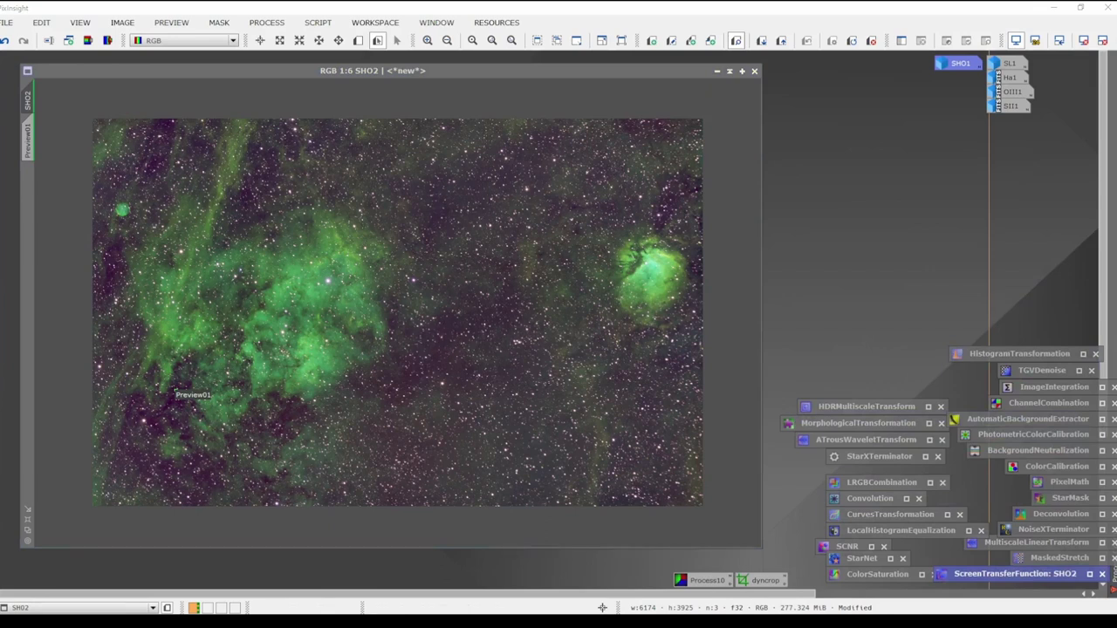
# Open NoiseXTerminator and look through its product page on the Russell Croman Astrophotography website.
pyautogui.doubleClick(1054, 529)
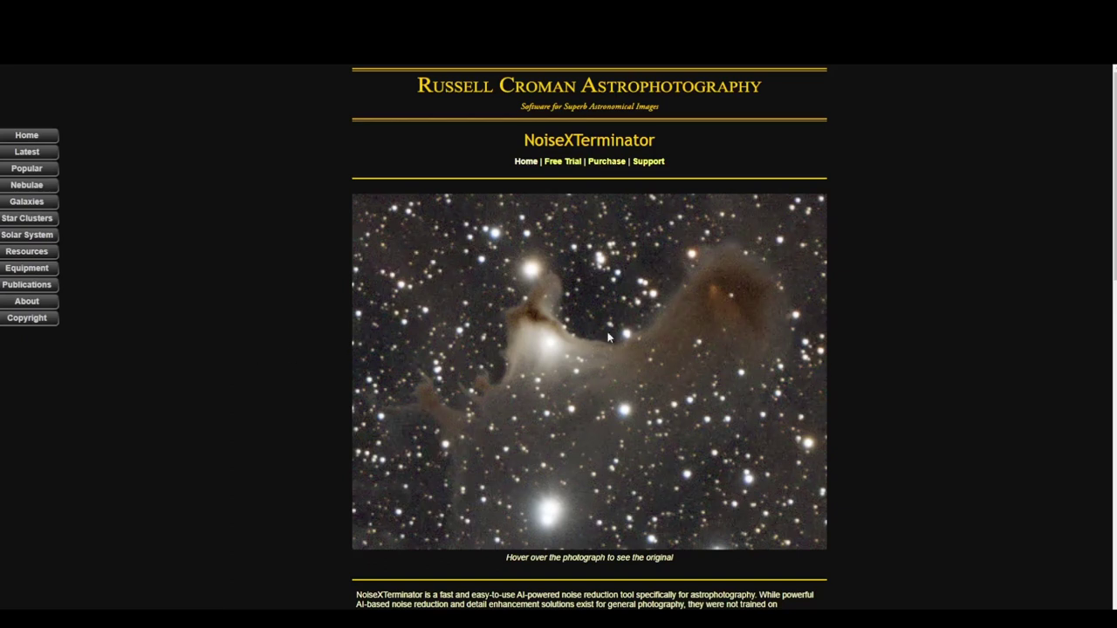
pyautogui.scroll(-2, 609, 336)
pyautogui.scroll(2, 608, 335)
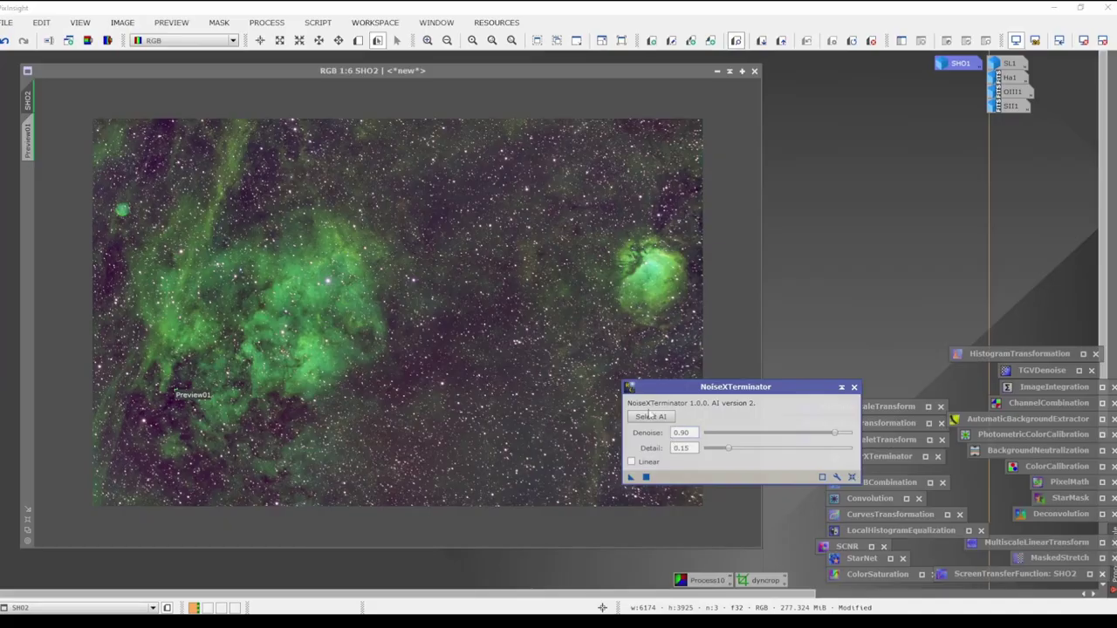
# Select the NoiseXTerminator AI, enable Linear, apply it to SHO2 with Denoise 0.90 and Detail 0.15, and collapse it.
pyautogui.click(649, 412)
pyautogui.doubleClick(636, 101)
pyautogui.click(630, 461)
pyautogui.moveTo(629, 476); pyautogui.dragTo(477, 337)
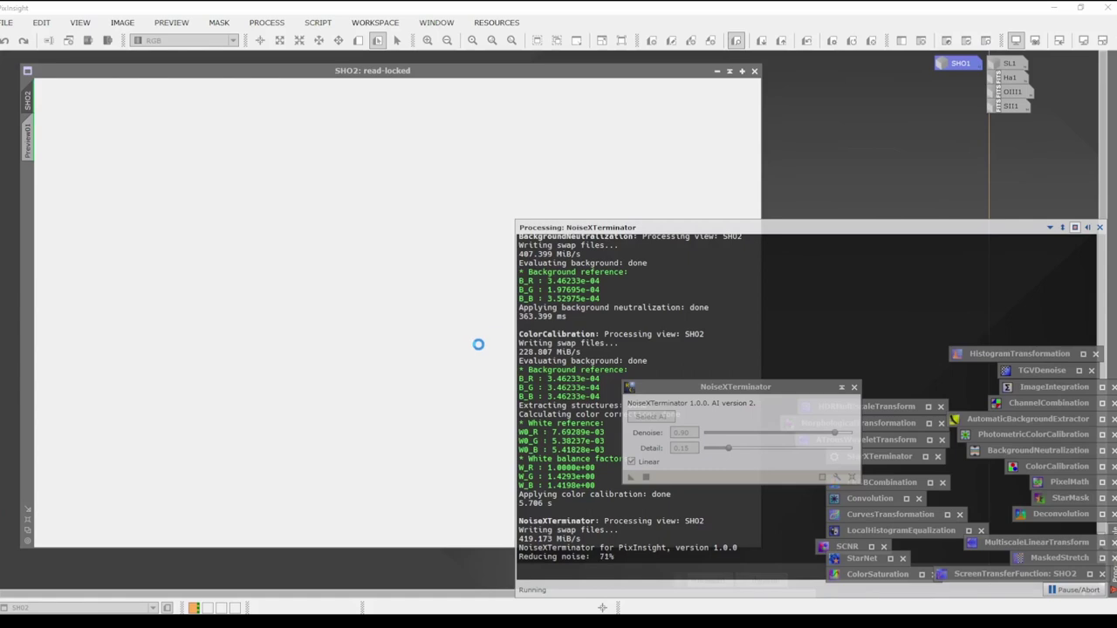
pyautogui.moveTo(775, 553)
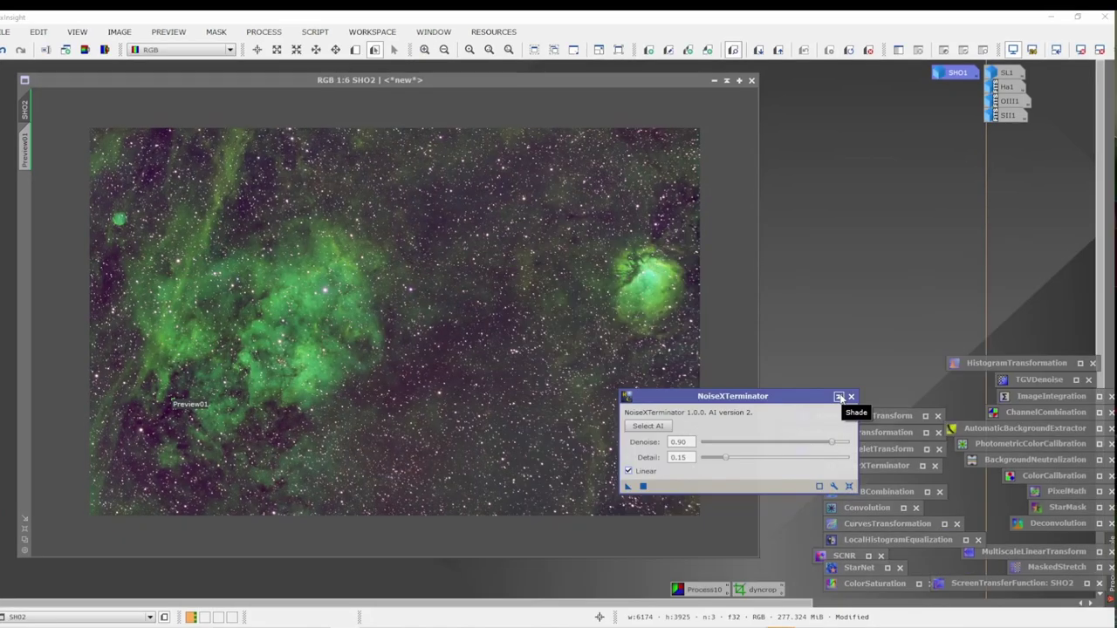
pyautogui.click(839, 397)
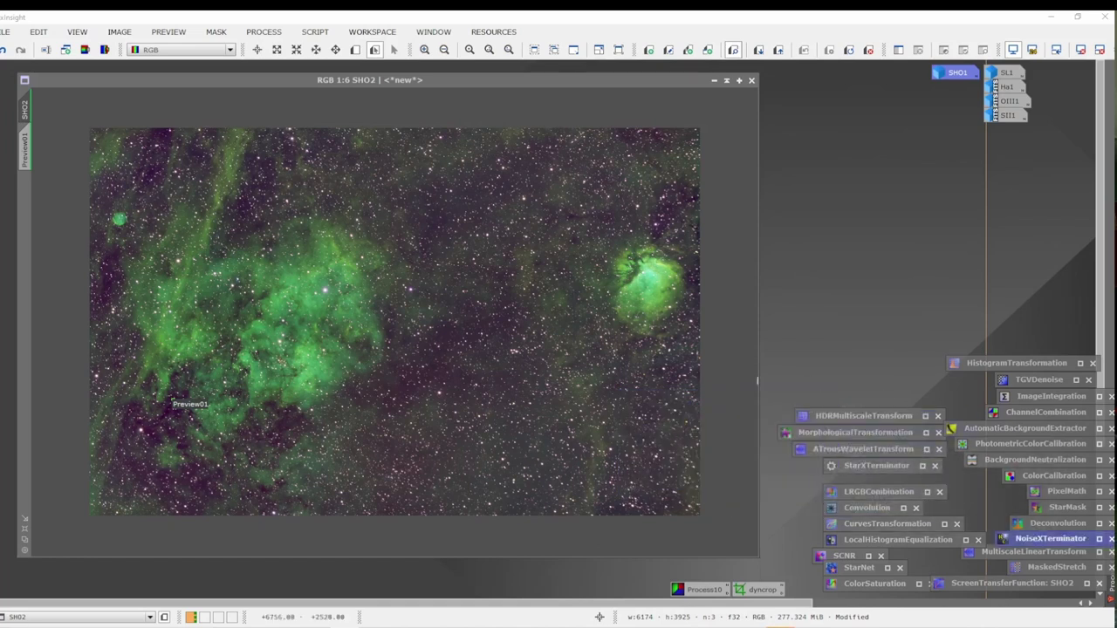
# Compare a magnified background star field in SHO2 before and after noise reduction by undoing and redoing NoiseXTerminator.
pyautogui.scroll(6, 490, 336)
pyautogui.scroll(6, 488, 334)
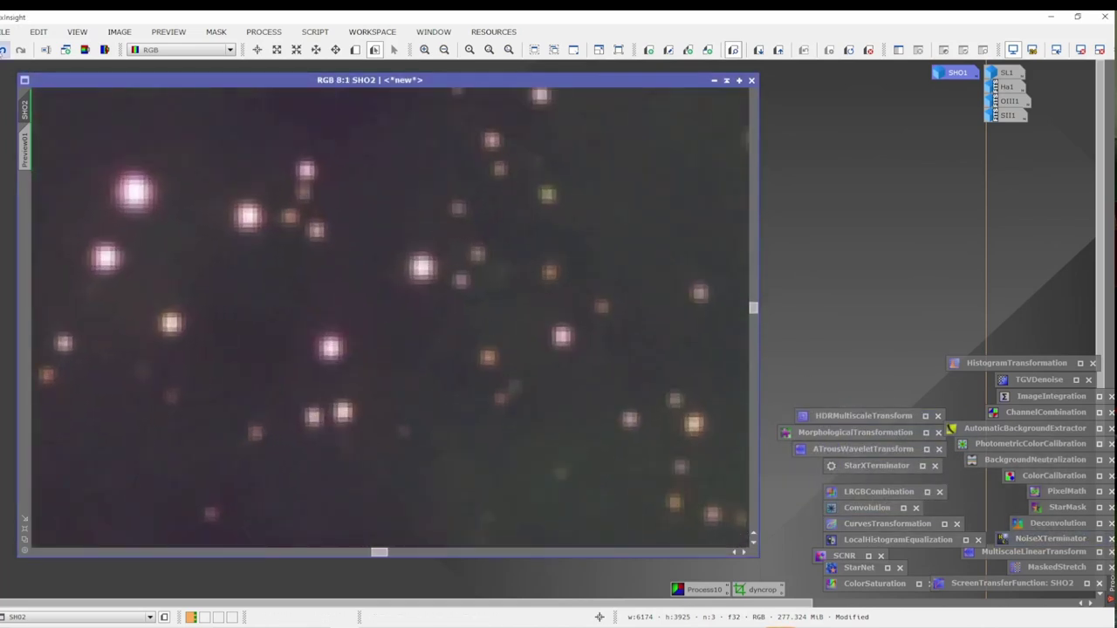
pyautogui.click(4, 49)
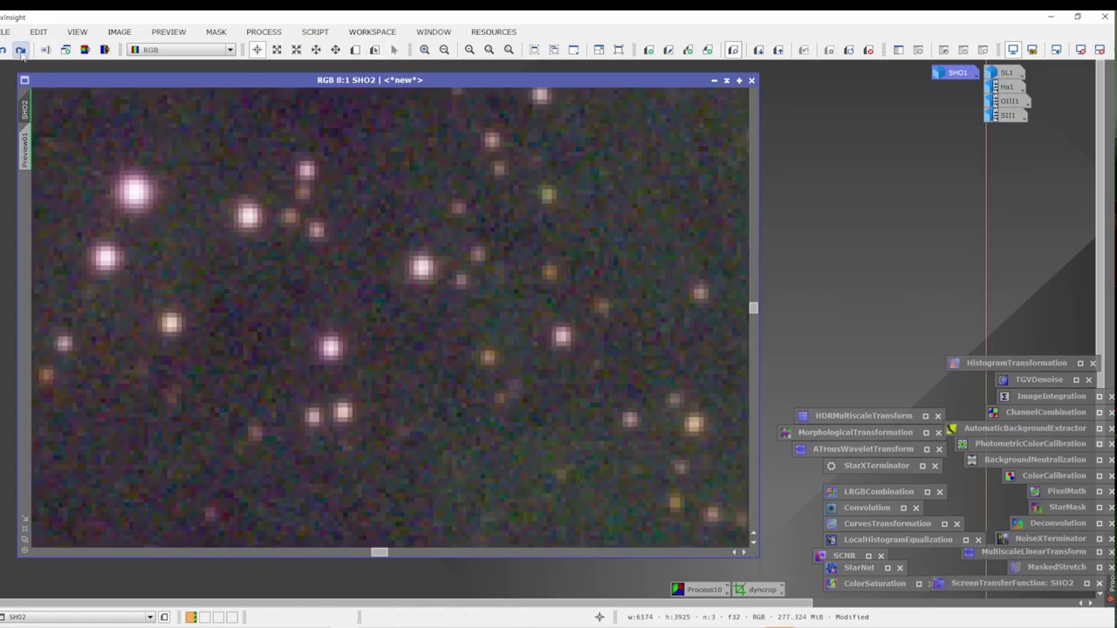
pyautogui.click(20, 49)
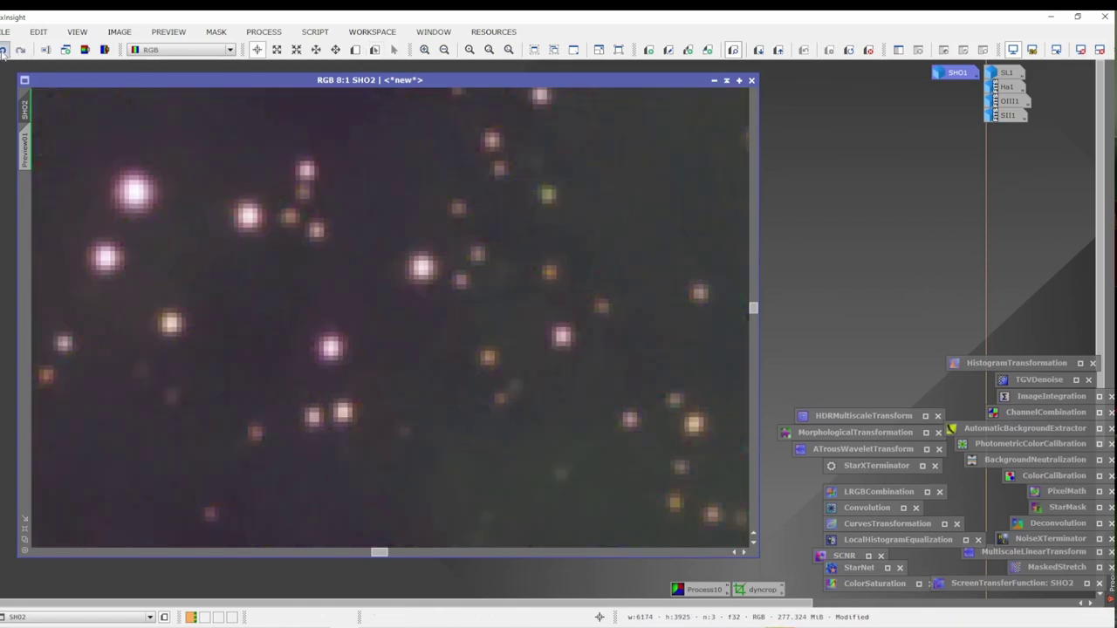
pyautogui.click(4, 49)
pyautogui.click(20, 50)
pyautogui.scroll(-1, 419, 293)
pyautogui.scroll(-1, 423, 307)
pyautogui.scroll(3, 323, 242)
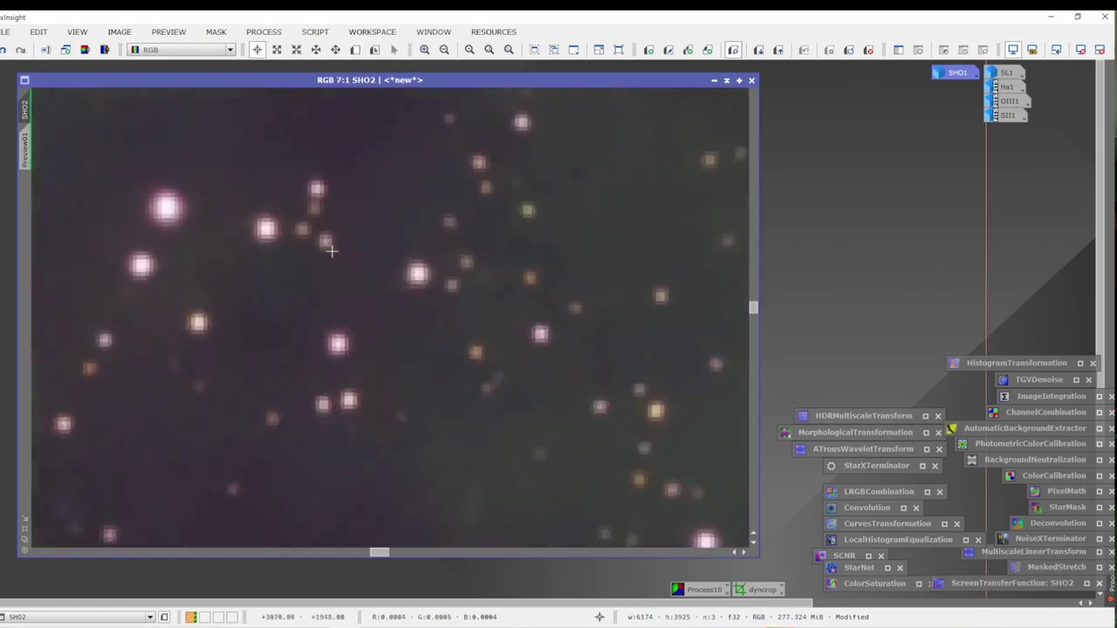
# Examine the nebula's bright and dark regions in SHO2 with and without NoiseXTerminator, leaving the noise reduction applied.
pyautogui.scroll(-1, 367, 282)
pyautogui.scroll(-2, 367, 282)
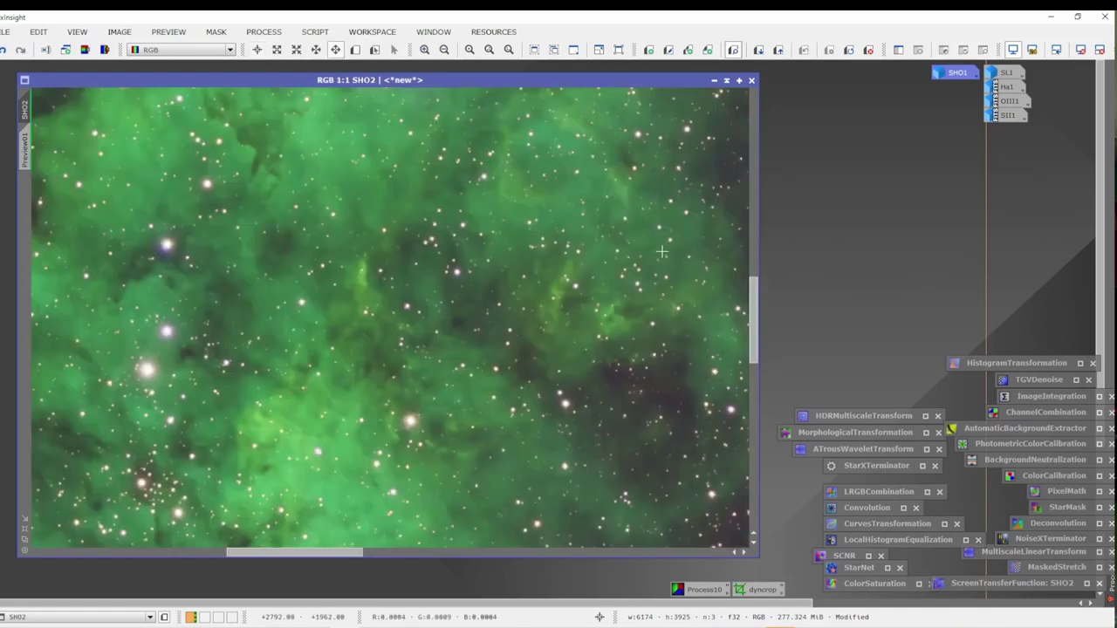
pyautogui.scroll(2, 580, 281)
pyautogui.click(4, 50)
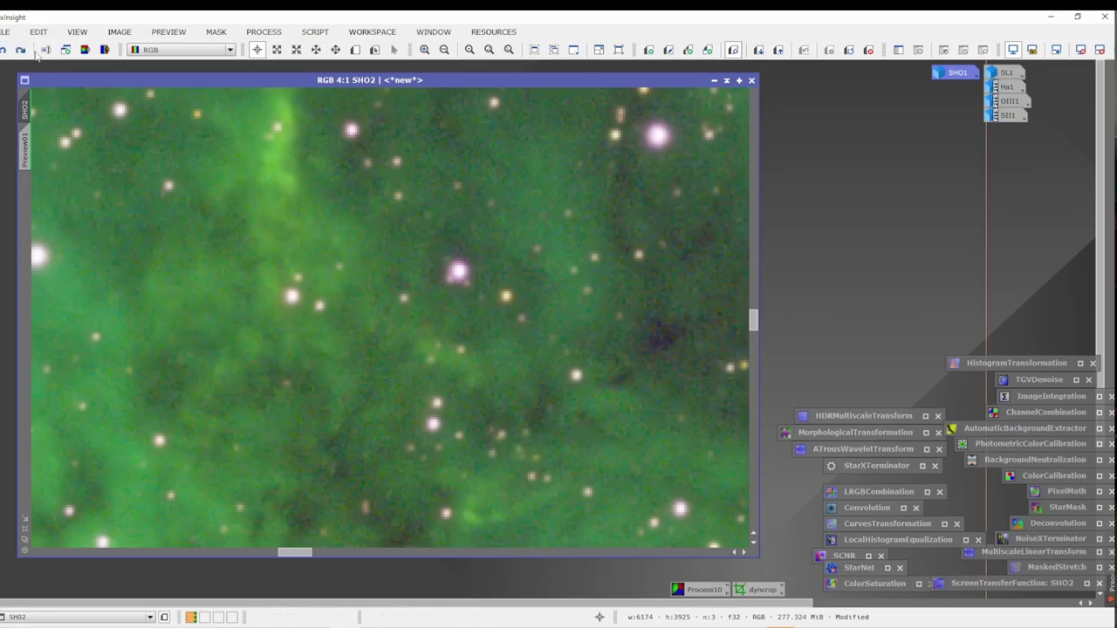
pyautogui.click(20, 50)
pyautogui.click(5, 50)
pyautogui.hotkey('alt', 'p')
pyautogui.moveTo(235, 446); pyautogui.dragTo(357, 262)
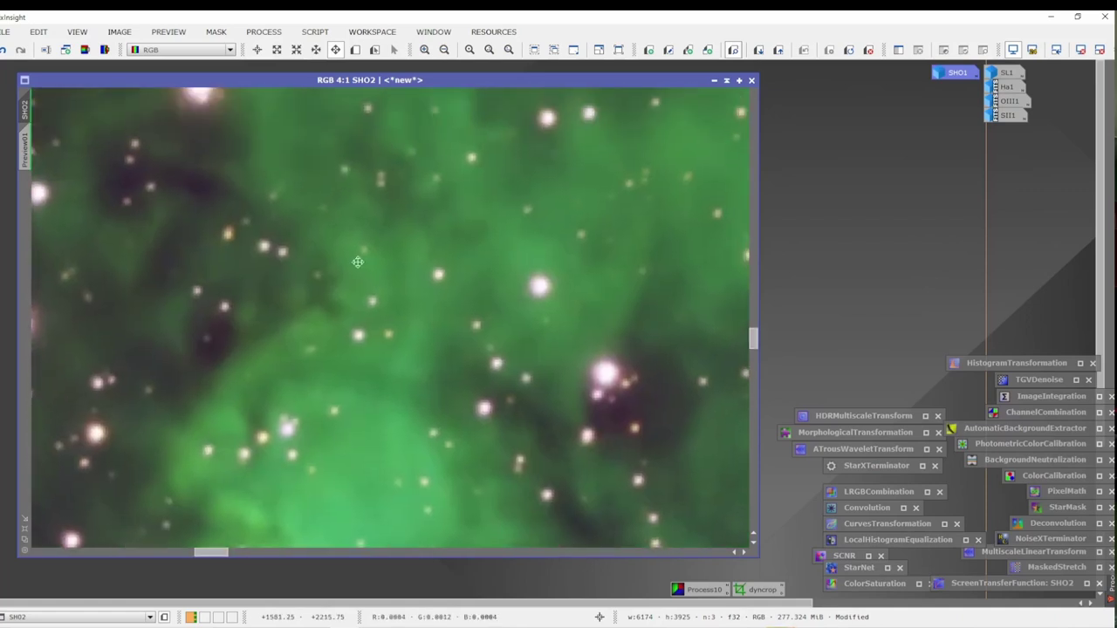
pyautogui.moveTo(240, 438); pyautogui.dragTo(308, 148)
pyautogui.hotkey('alt', 'r')
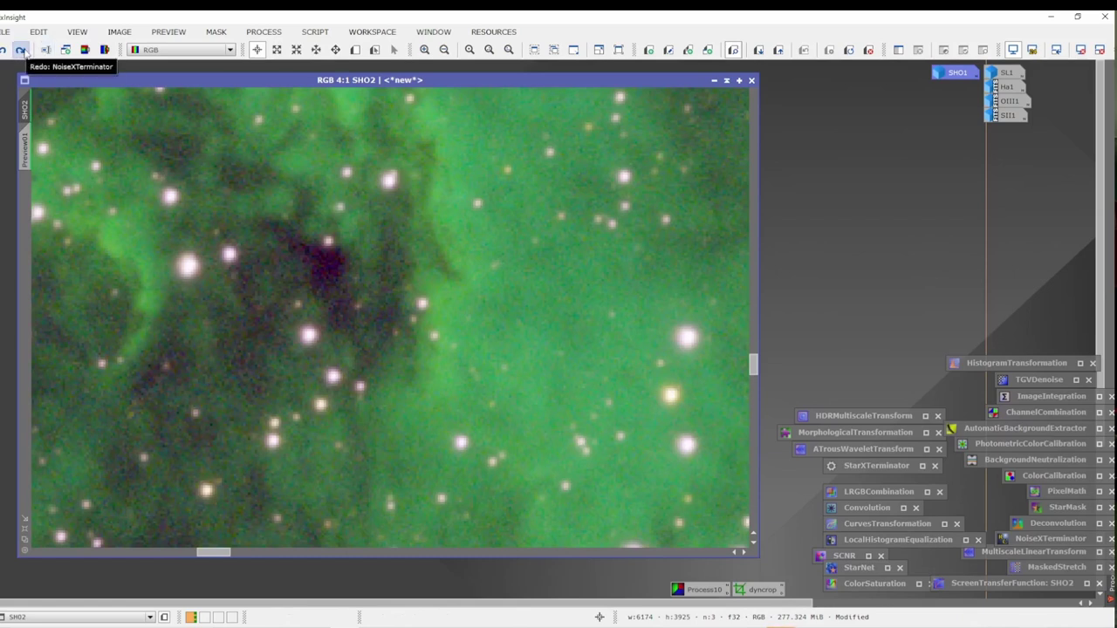
pyautogui.click(25, 52)
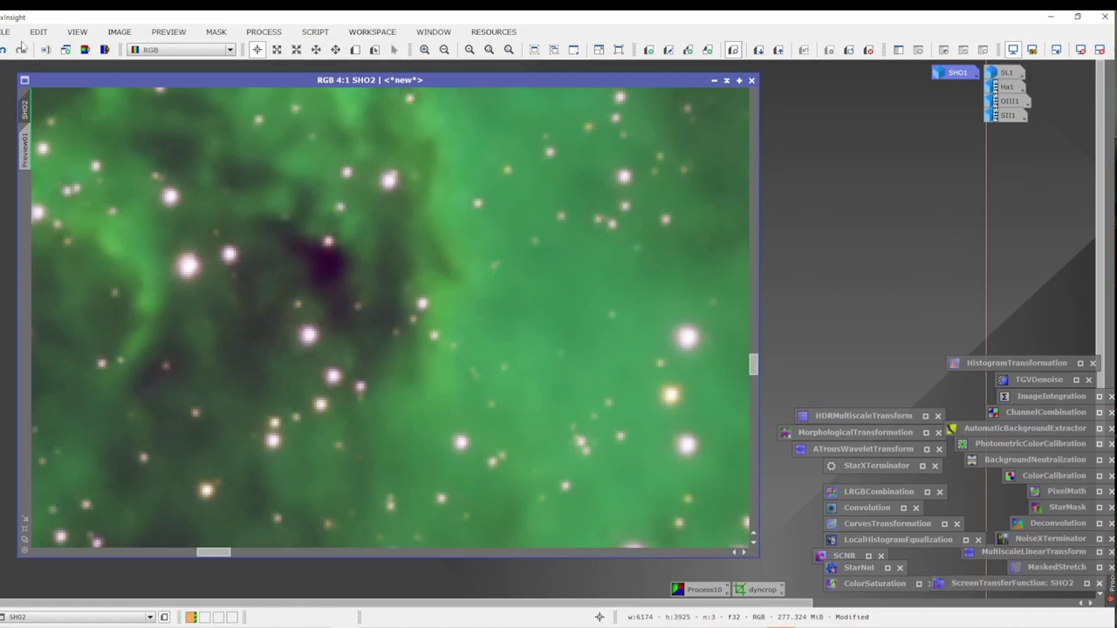
pyautogui.scroll(-7, 561, 378)
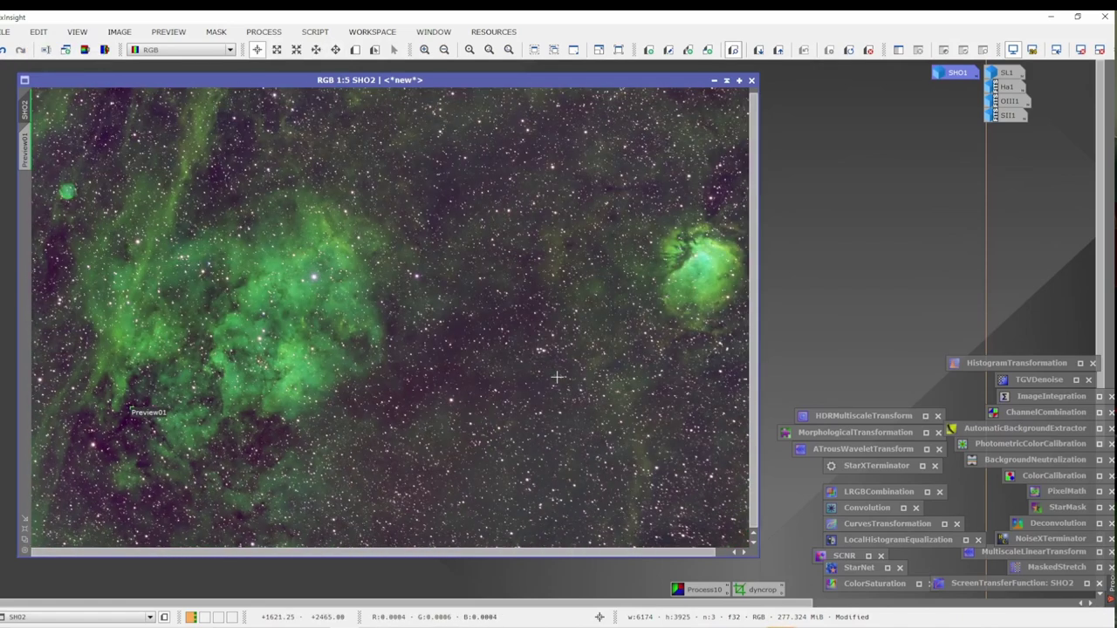
pyautogui.scroll(-1, 557, 377)
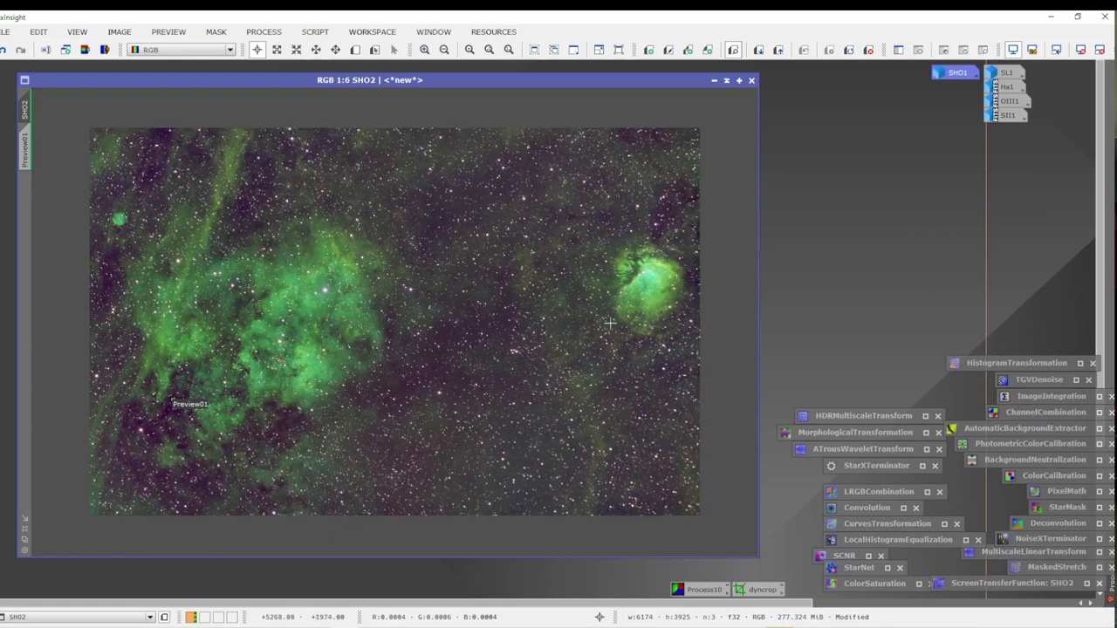
# Remove the screen stretch from SHO2 and set up a reset HistogramTransformation with real-time preview and view tracking.
pyautogui.hotkey('ctrl', 'F12')
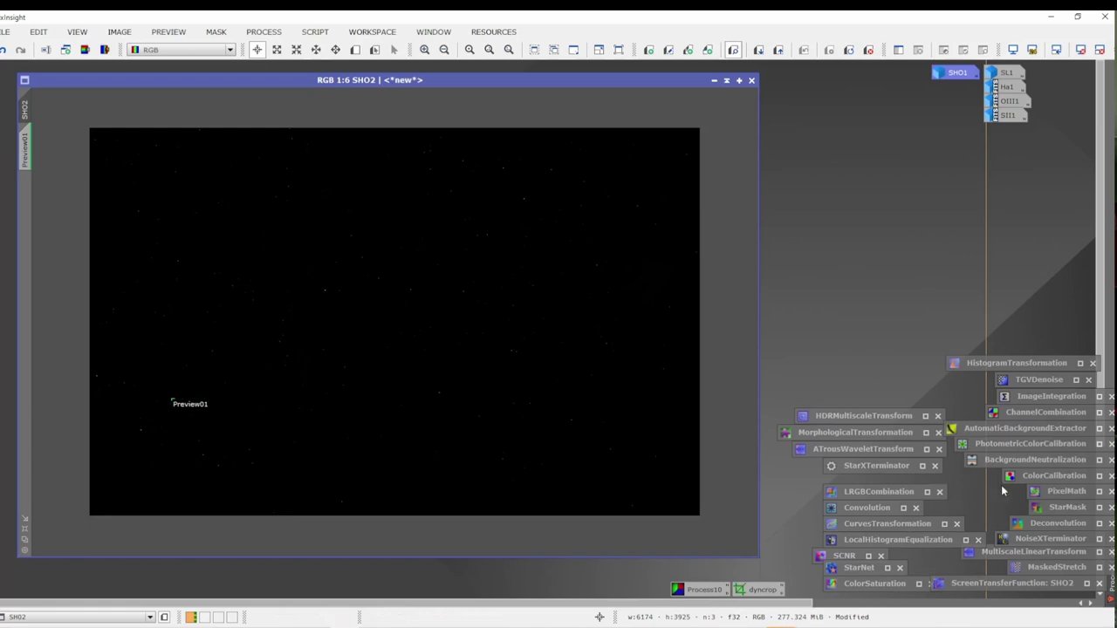
pyautogui.click(264, 32)
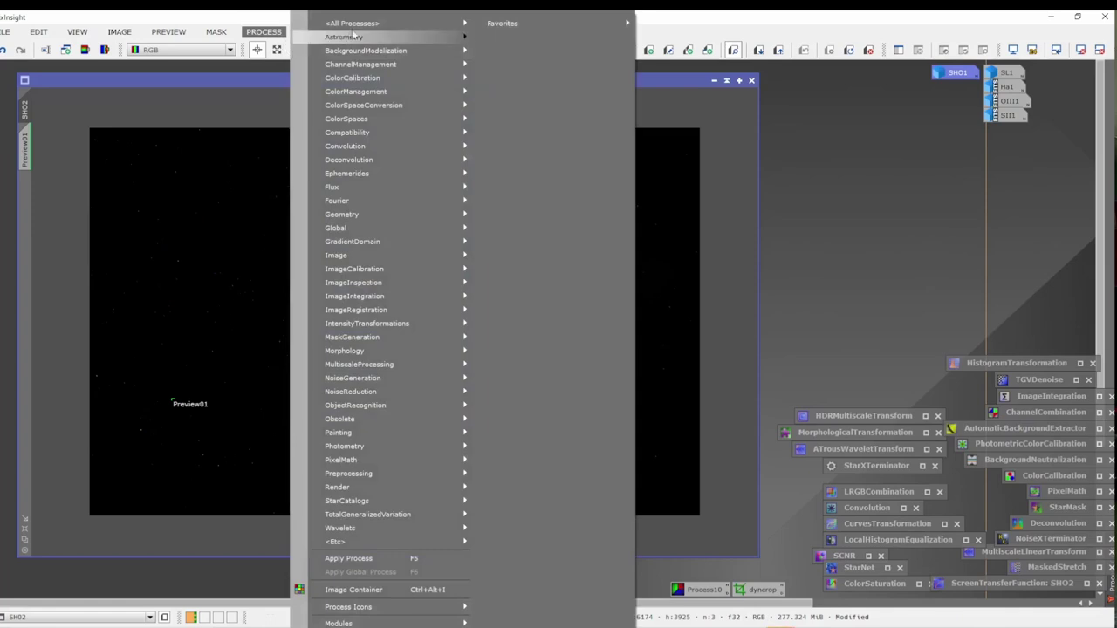
pyautogui.moveTo(380, 30)
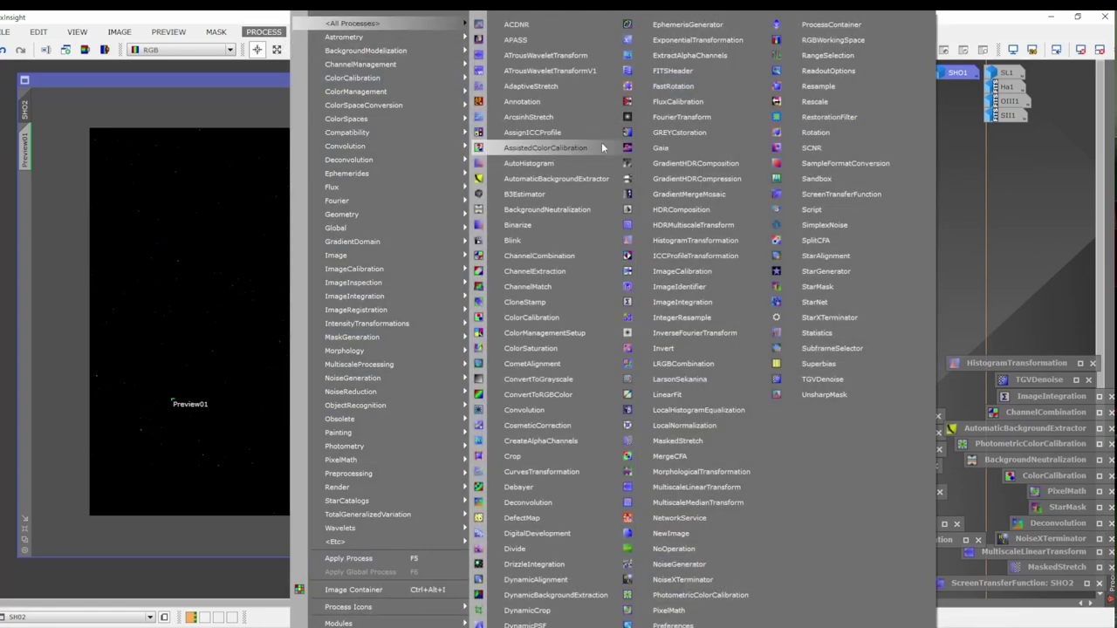
pyautogui.click(718, 247)
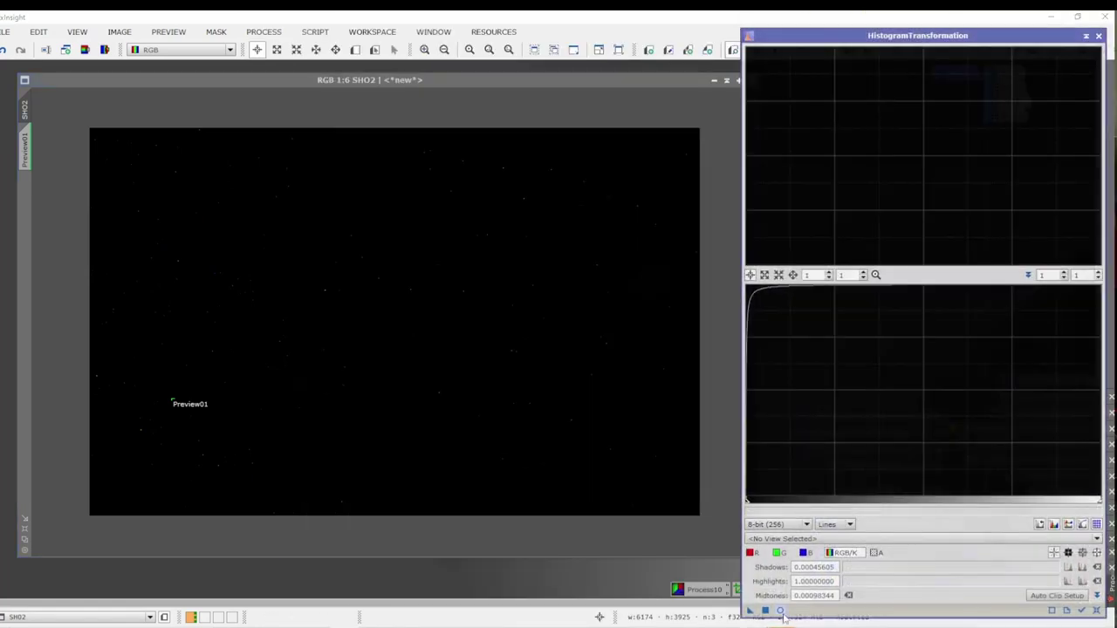
pyautogui.click(780, 610)
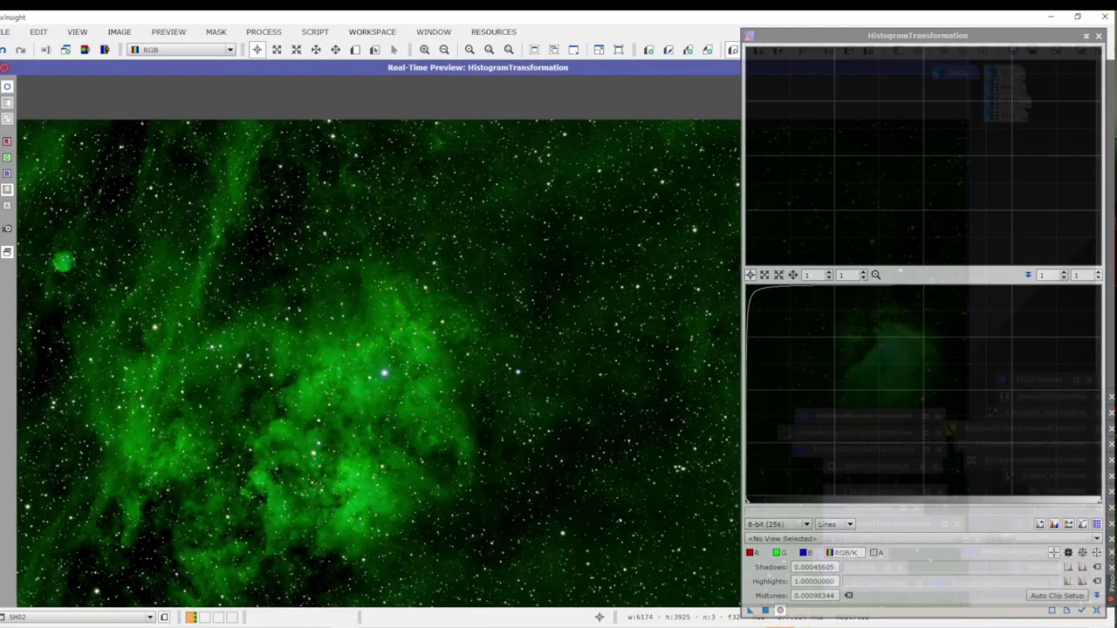
pyautogui.click(1096, 611)
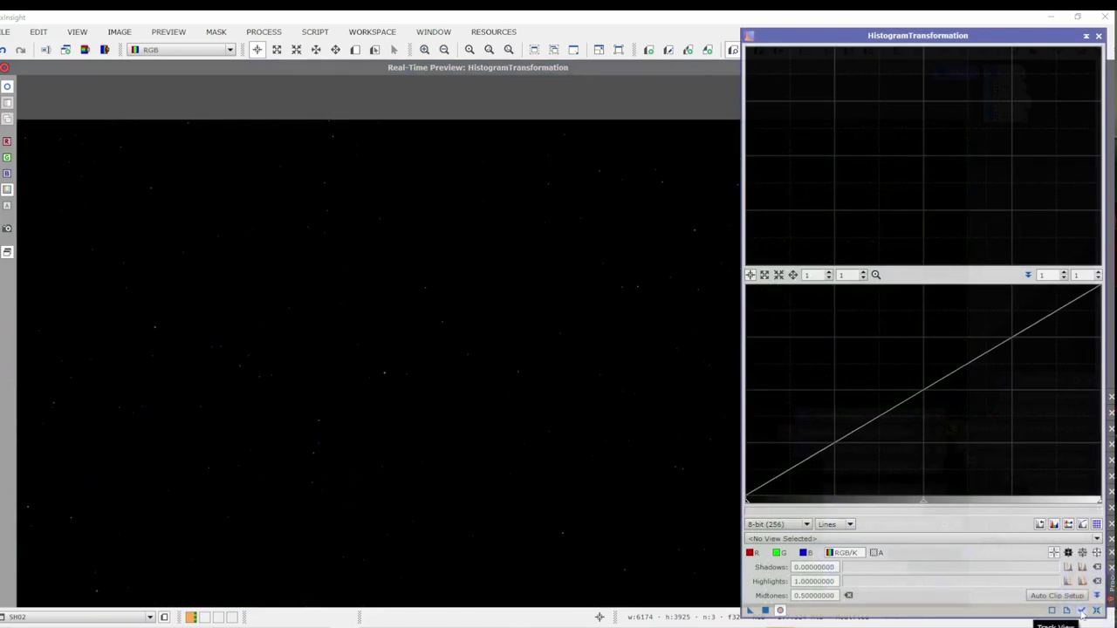
pyautogui.click(1082, 611)
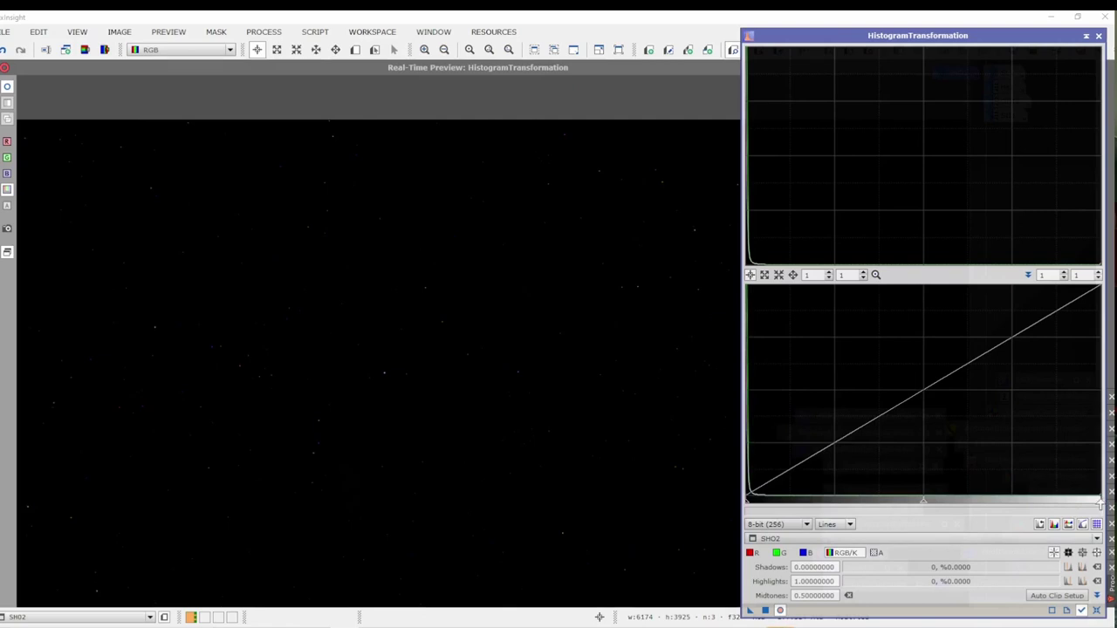
# Apply a first stretch to SHO2 with RGB/K midtones at about 0.0217, and reset the histogram parameters.
pyautogui.moveTo(926, 508); pyautogui.dragTo(754, 512)
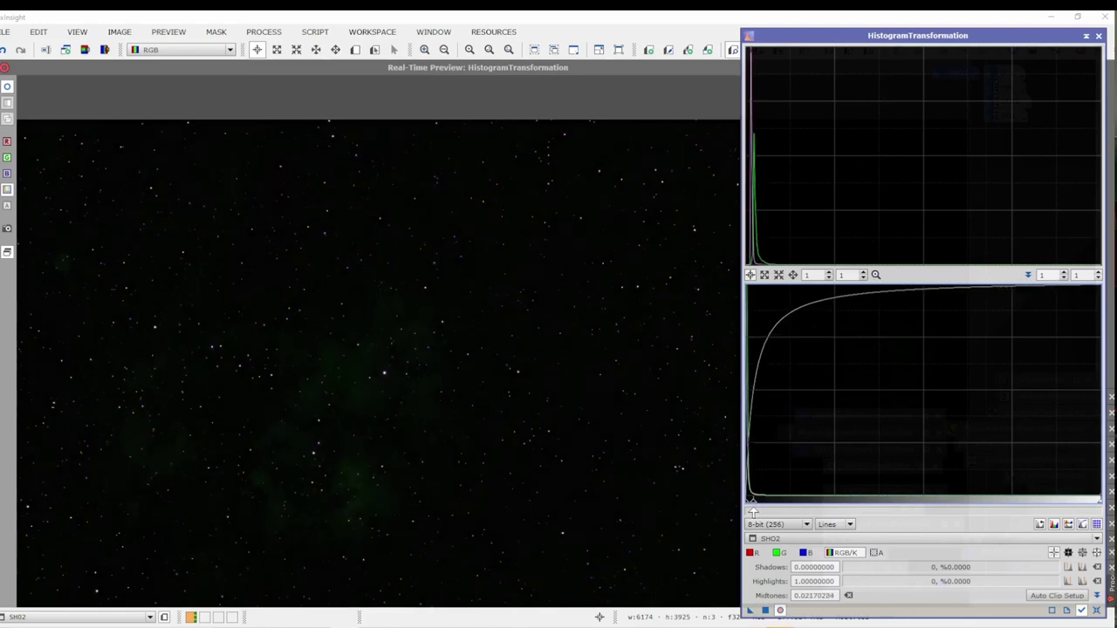
pyautogui.click(763, 611)
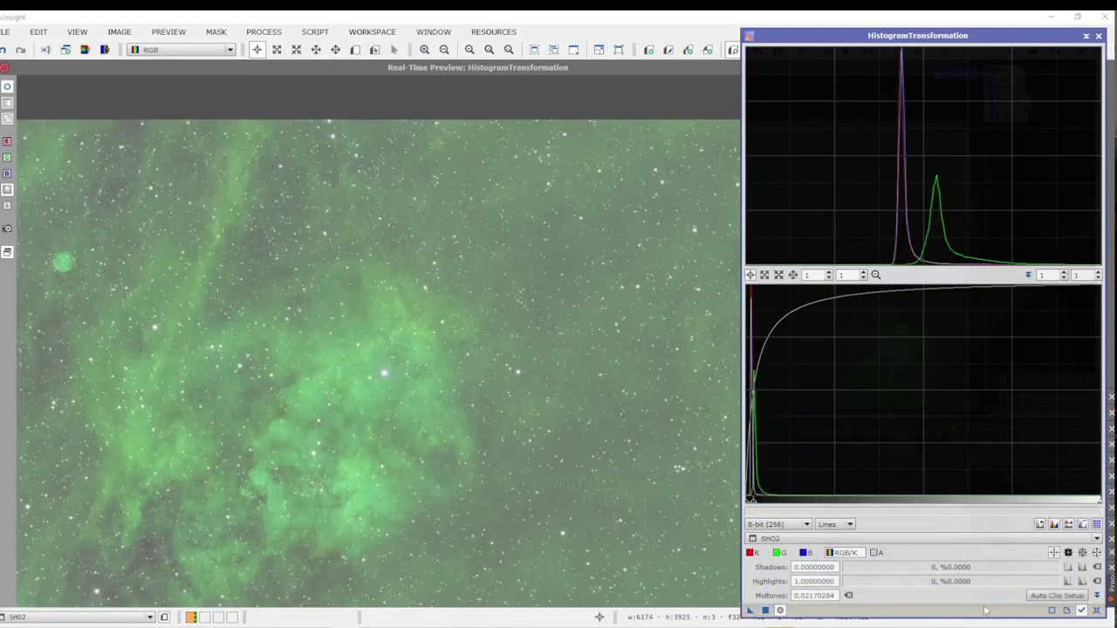
pyautogui.click(1097, 610)
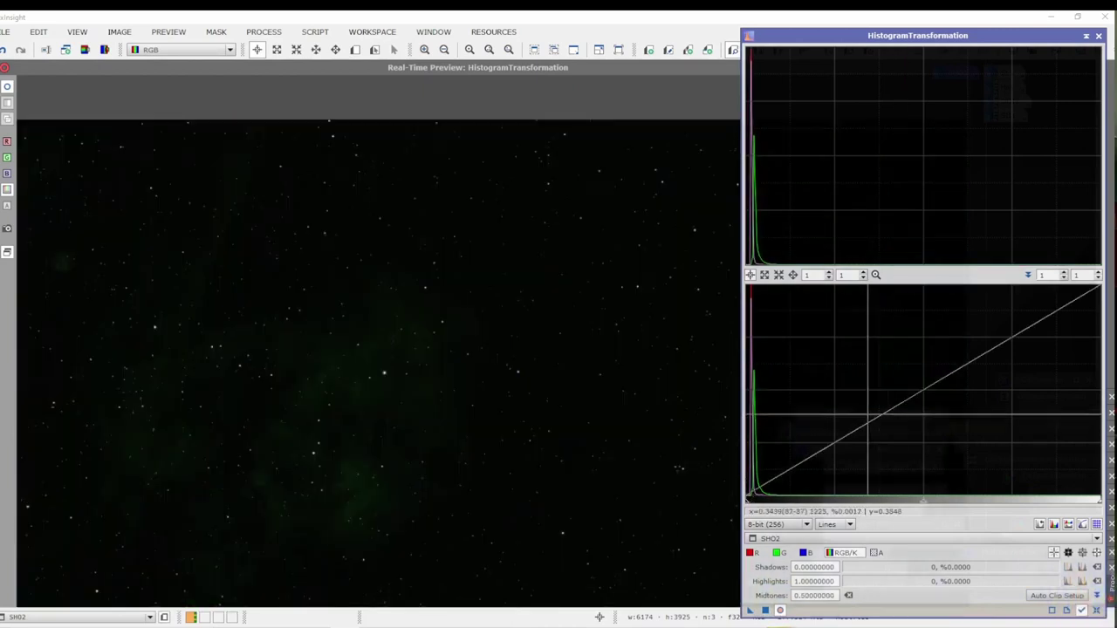
# Apply a second stretch to SHO2 with RGB/K midtones at about 0.0935, and reset the histogram parameters.
pyautogui.moveTo(926, 506); pyautogui.dragTo(778, 510)
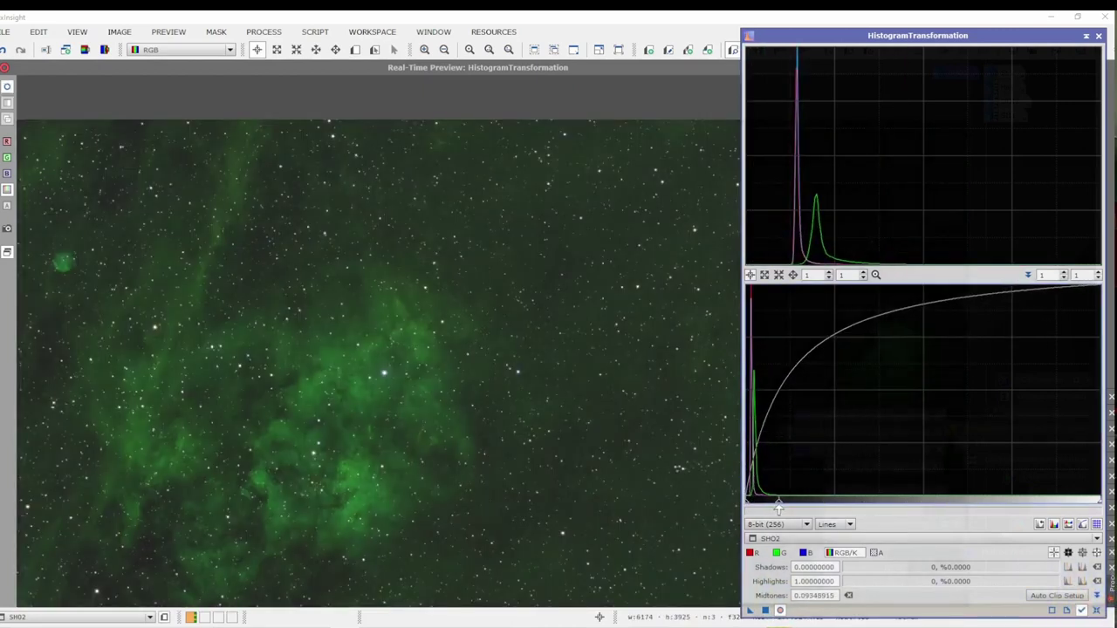
pyautogui.click(765, 610)
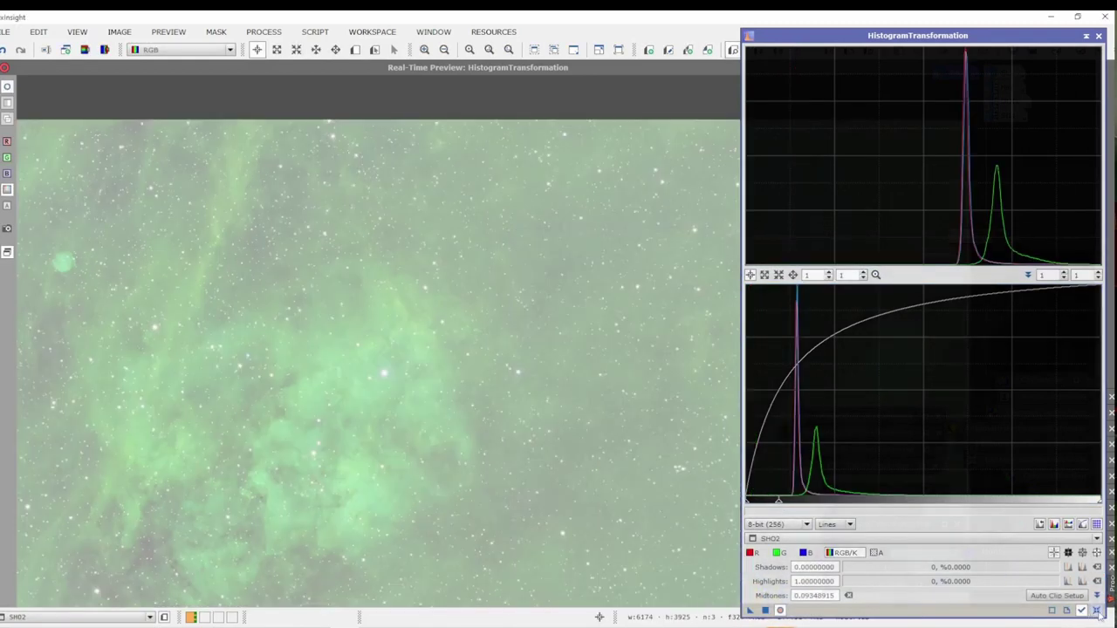
pyautogui.click(1097, 610)
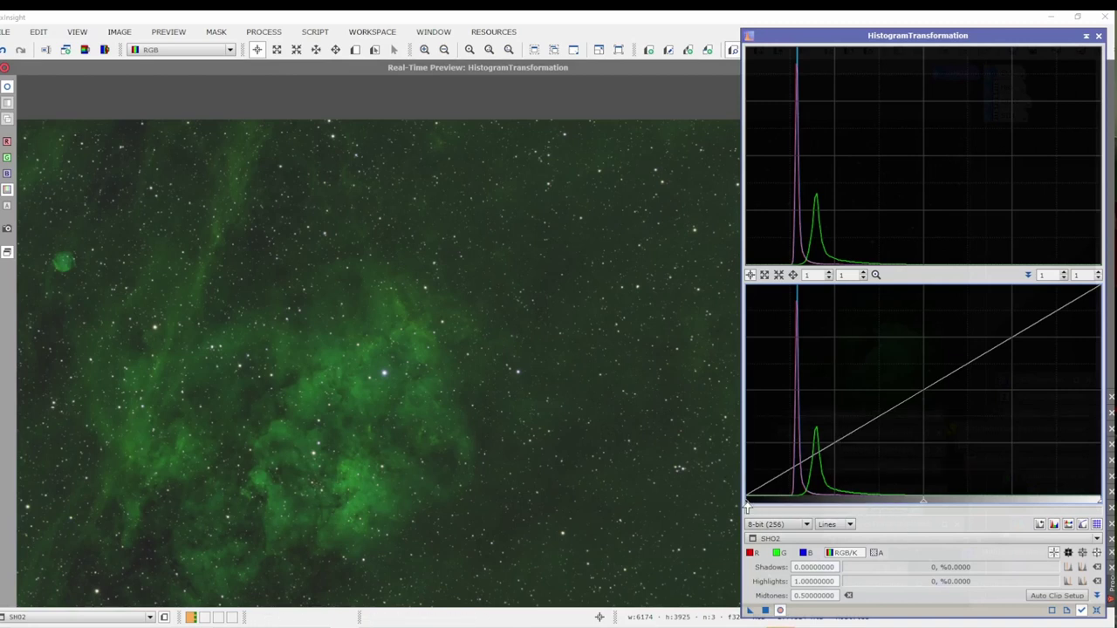
# Apply RGB/K shadows of about 0.127 and midtones of about 0.279 to SHO2, and reset the histogram parameters.
pyautogui.moveTo(747, 505); pyautogui.dragTo(791, 502)
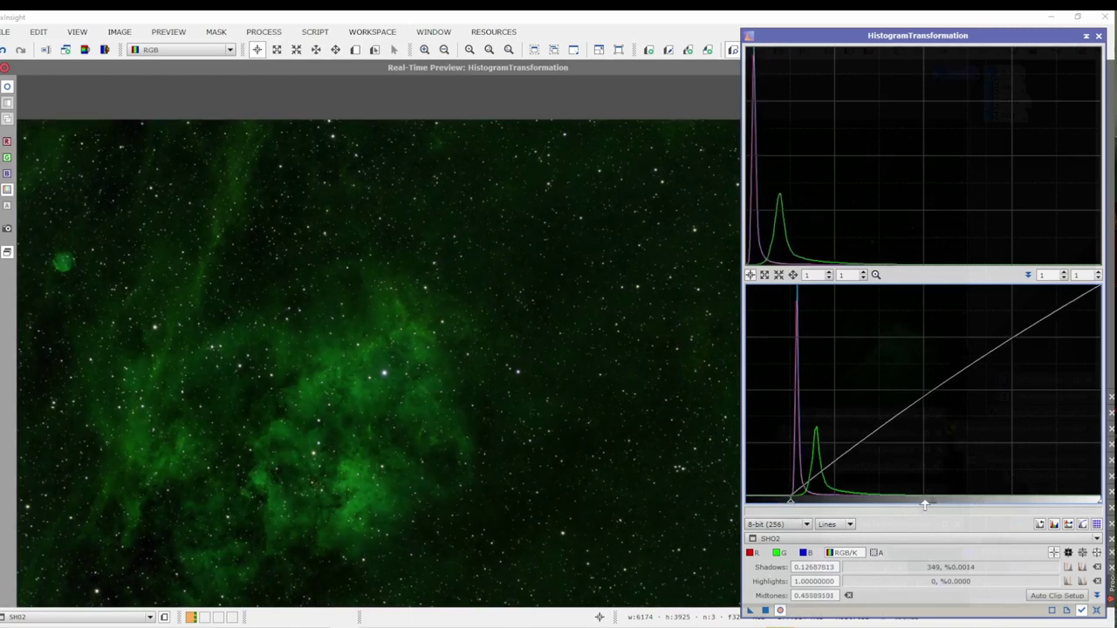
pyautogui.moveTo(950, 504); pyautogui.dragTo(876, 503)
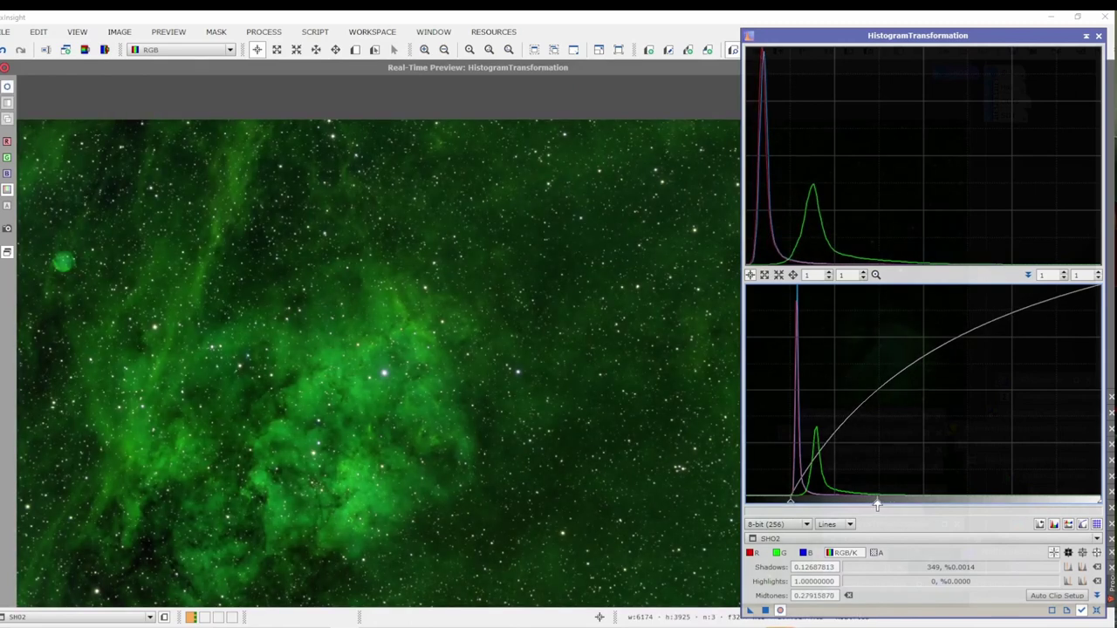
pyautogui.click(779, 610)
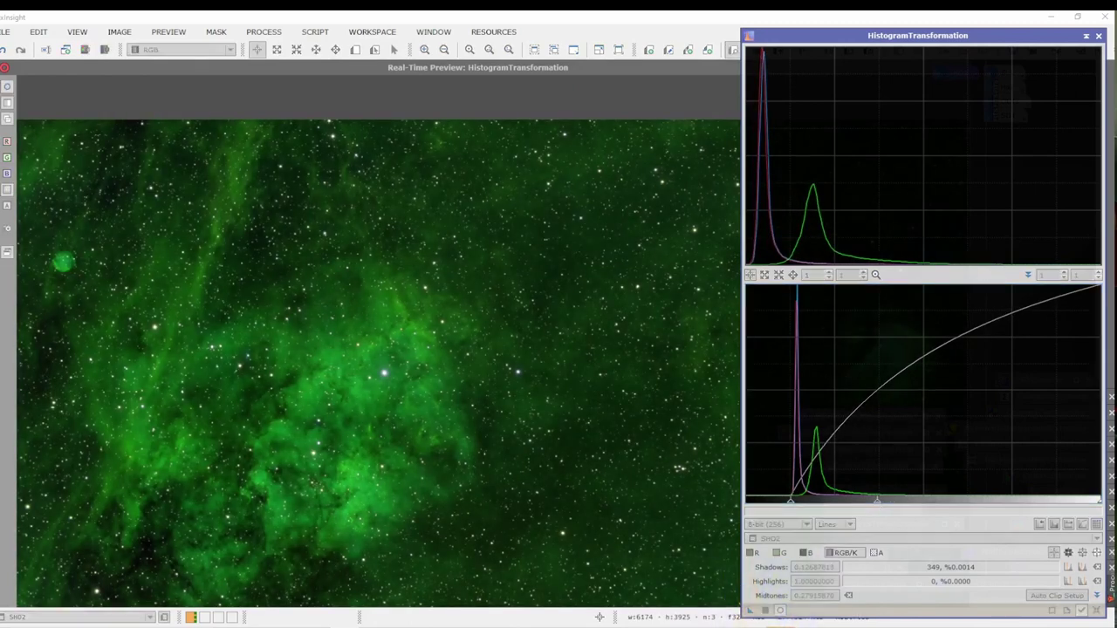
pyautogui.click(1095, 610)
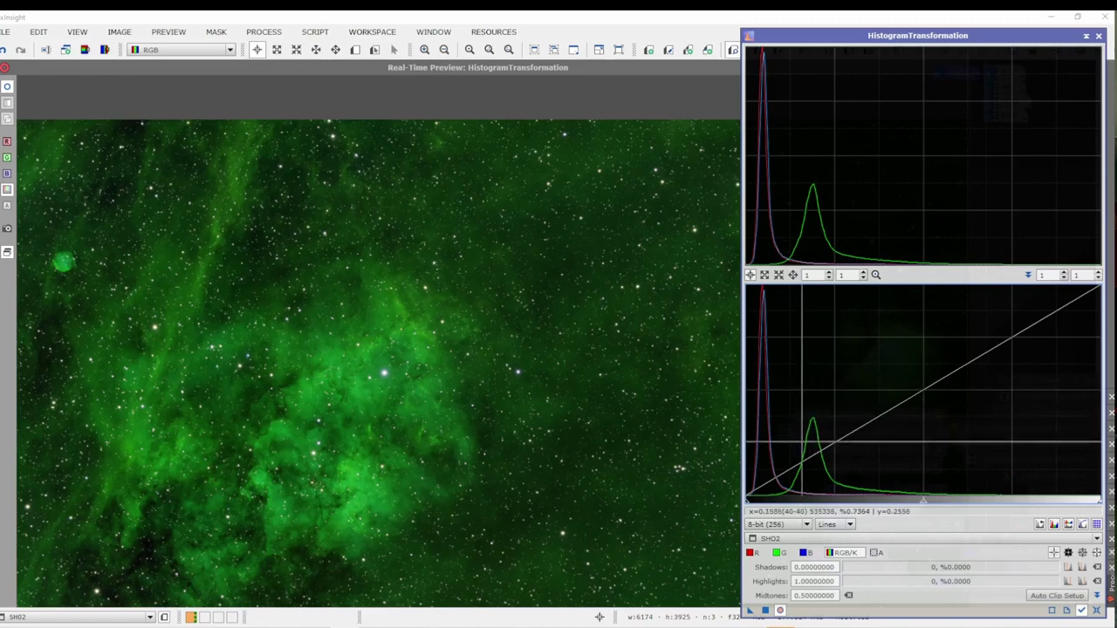
# Reduce SHO2's green channel by applying green midtones of about 0.81, and reset the histogram parameters.
pyautogui.click(779, 552)
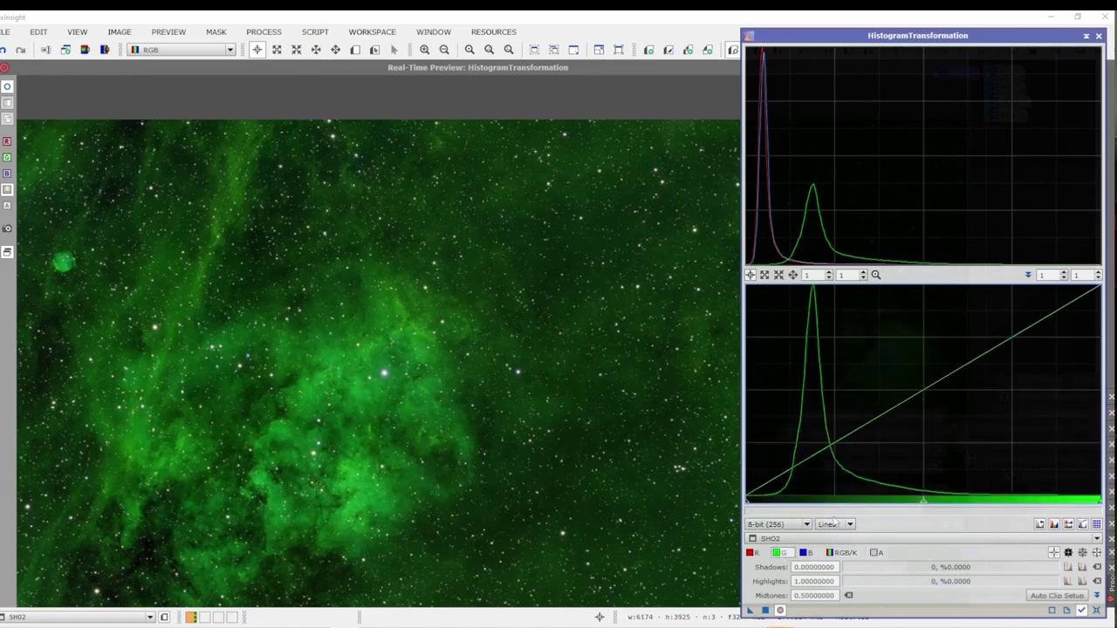
pyautogui.moveTo(923, 503); pyautogui.dragTo(1032, 497)
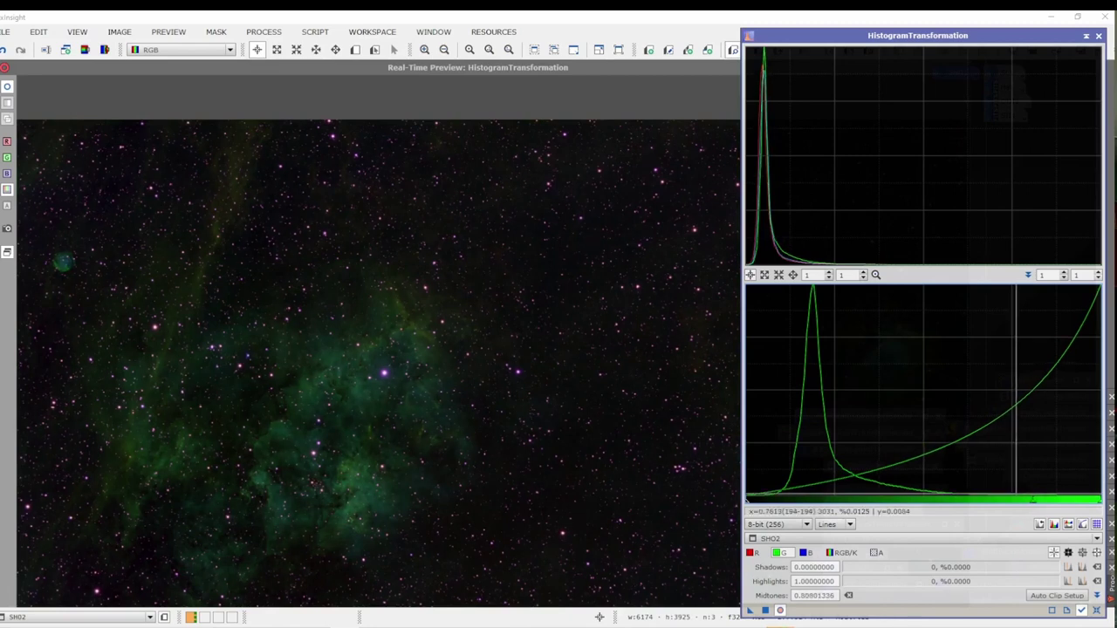
pyautogui.click(765, 611)
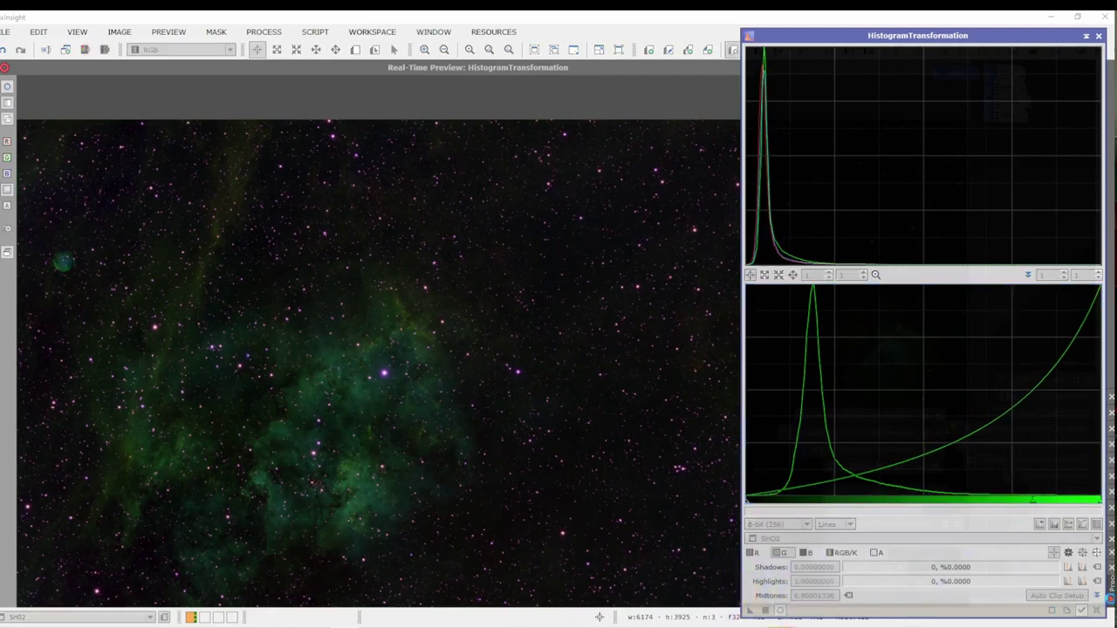
pyautogui.click(1097, 611)
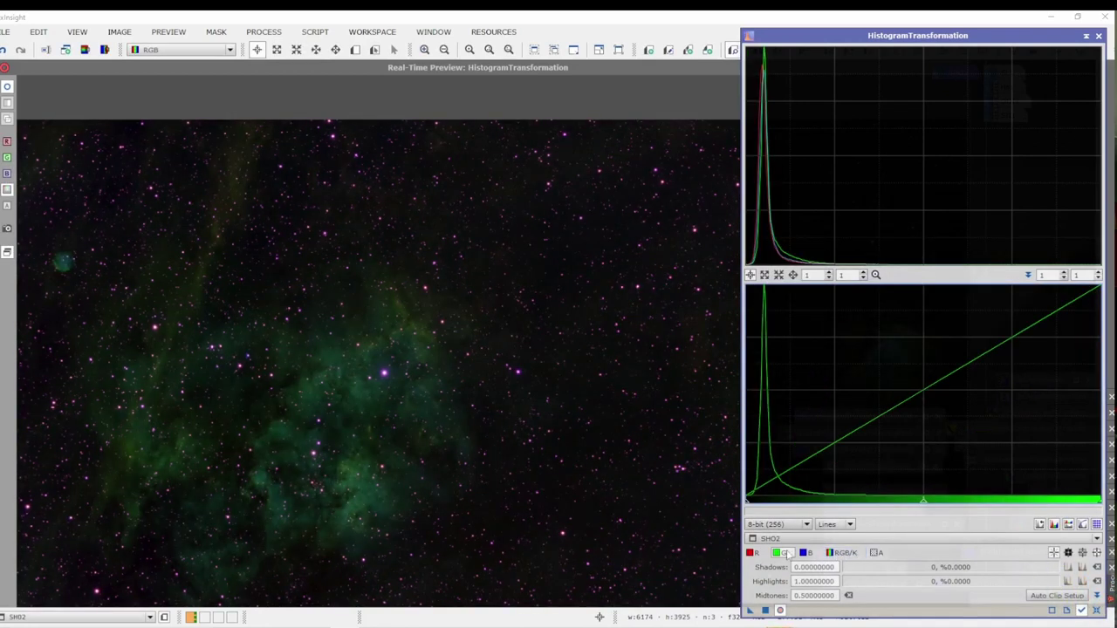
# Boost SHO2's red channel slightly by applying red midtones of about 0.479, and reset the histogram parameters.
pyautogui.click(842, 552)
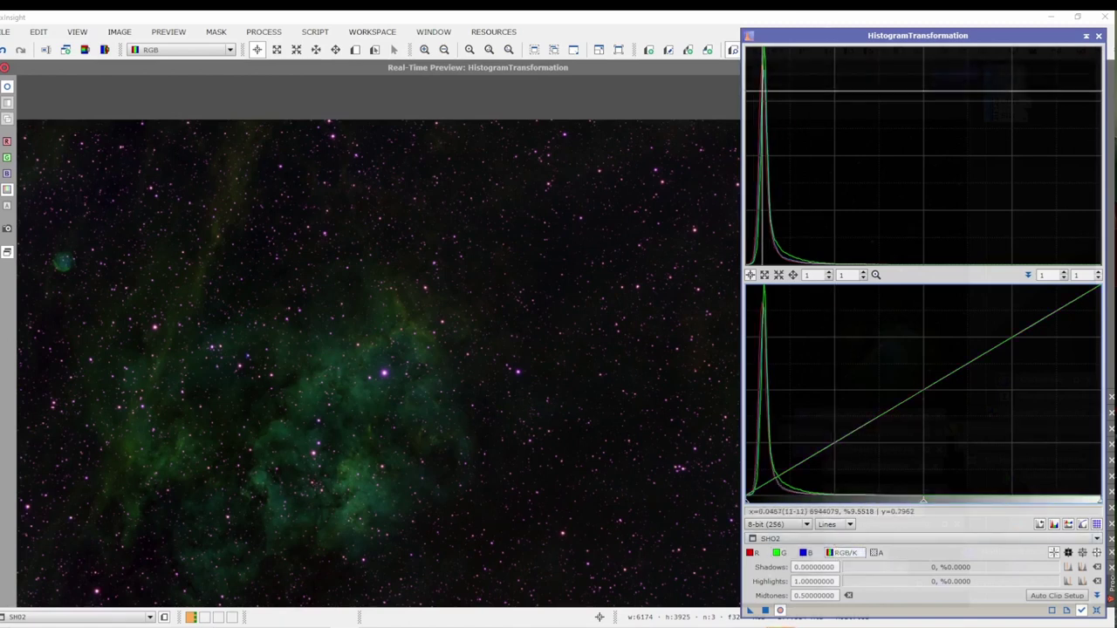
pyautogui.click(749, 553)
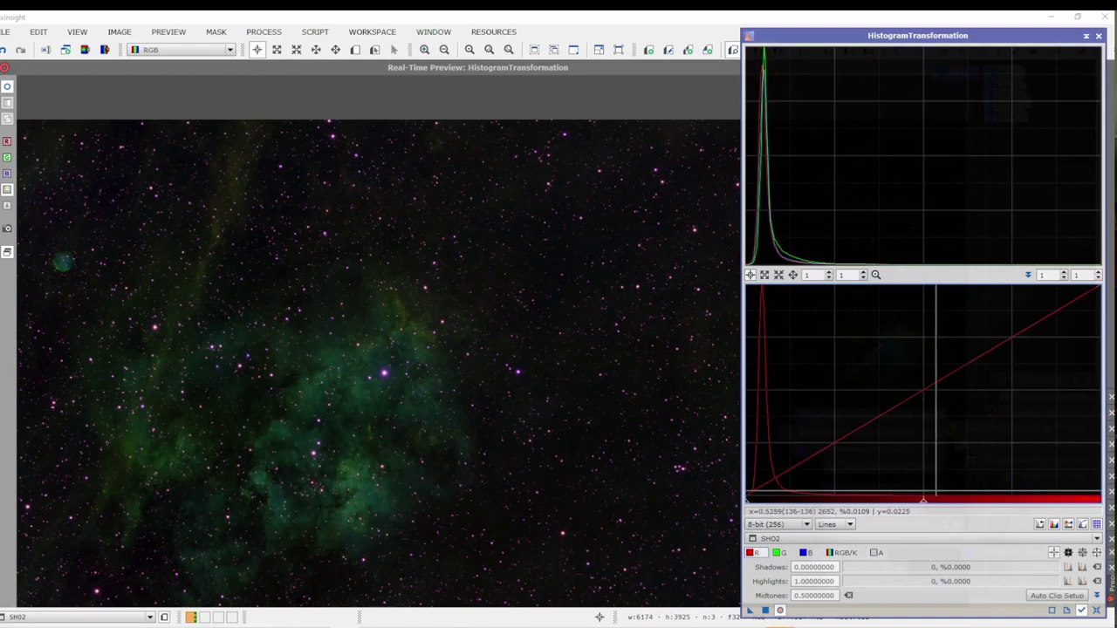
pyautogui.moveTo(923, 508); pyautogui.dragTo(916, 505)
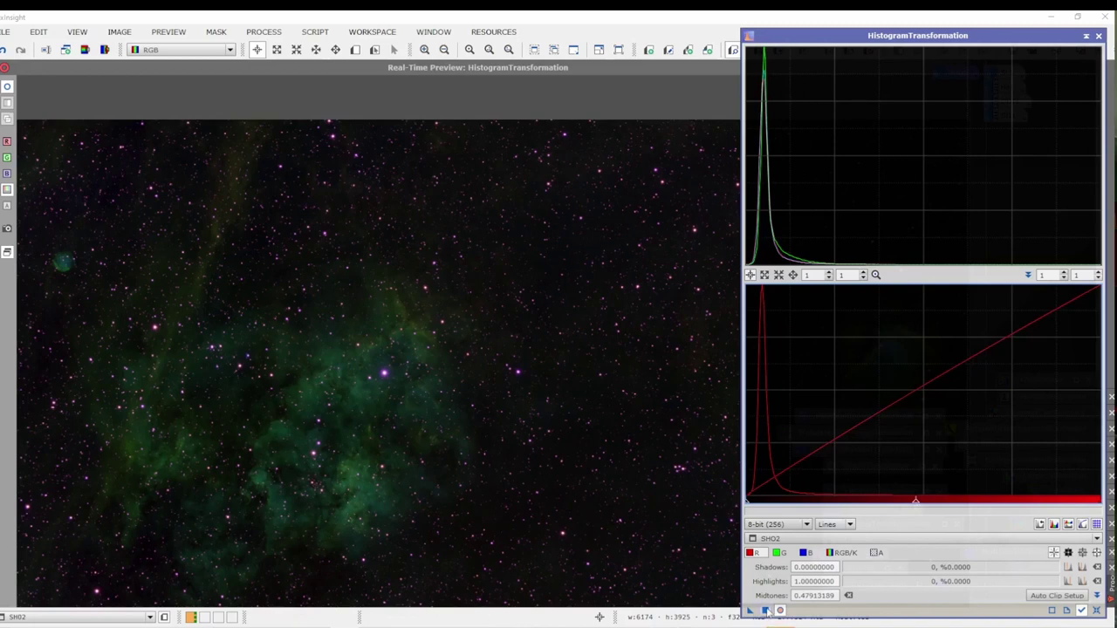
pyautogui.click(766, 611)
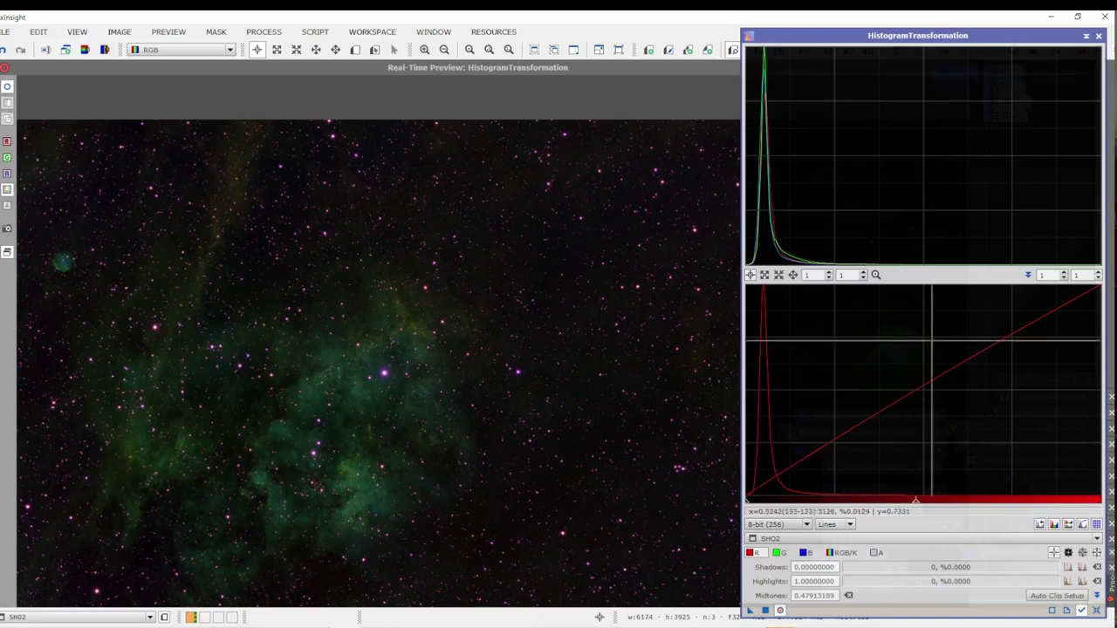
pyautogui.click(1097, 610)
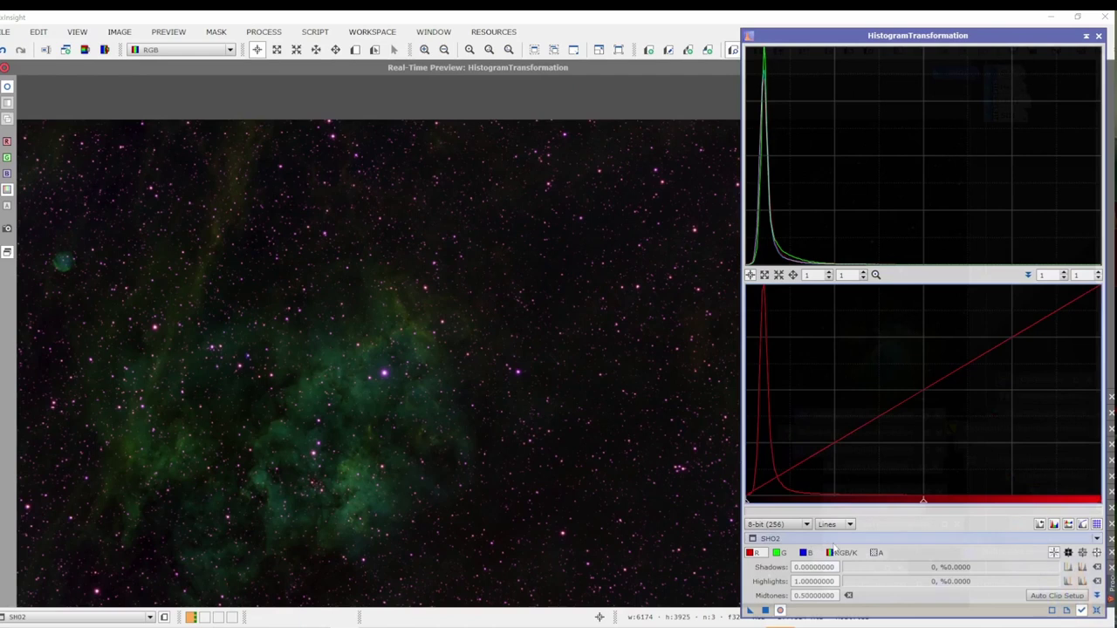
# Stretch SHO2 further by applying RGB/K midtones of about 0.274, and reset the histogram parameters.
pyautogui.click(841, 553)
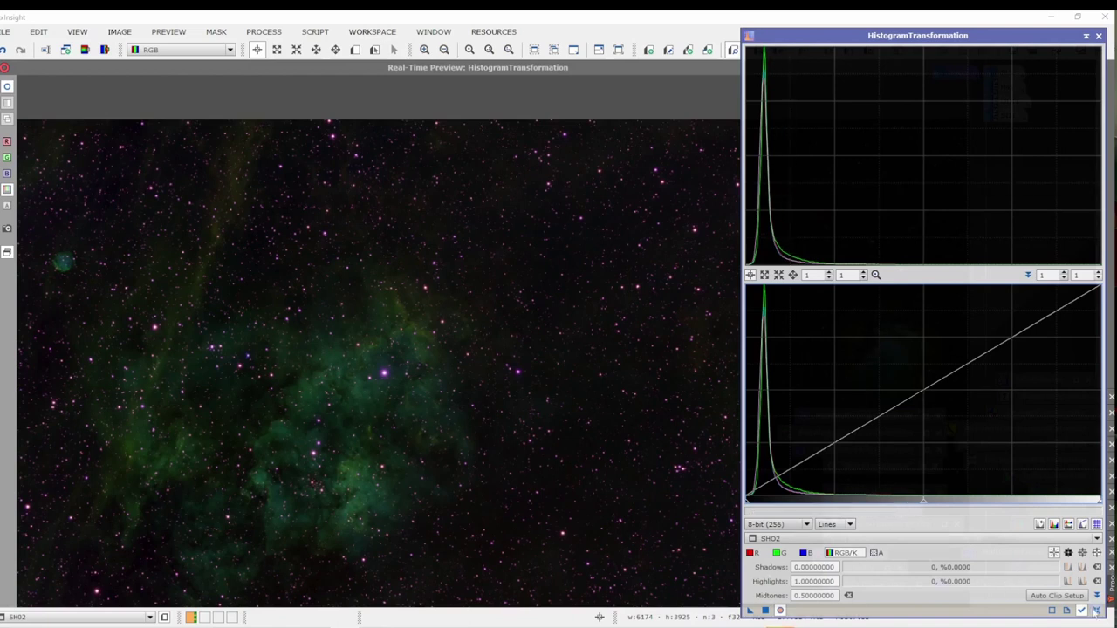
pyautogui.moveTo(923, 503); pyautogui.dragTo(843, 502)
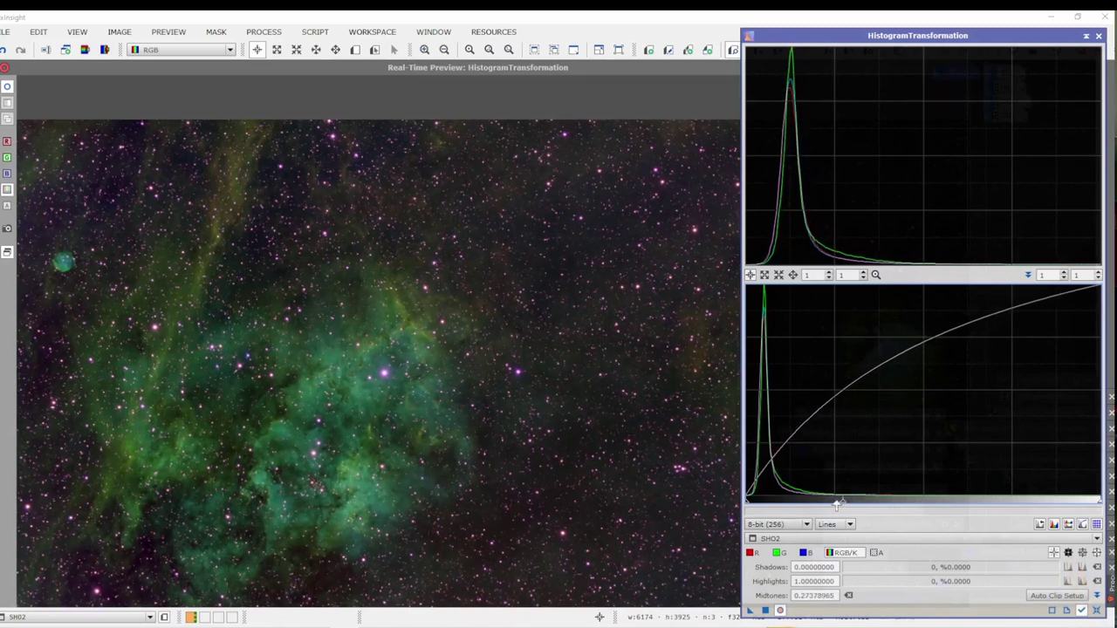
pyautogui.click(764, 610)
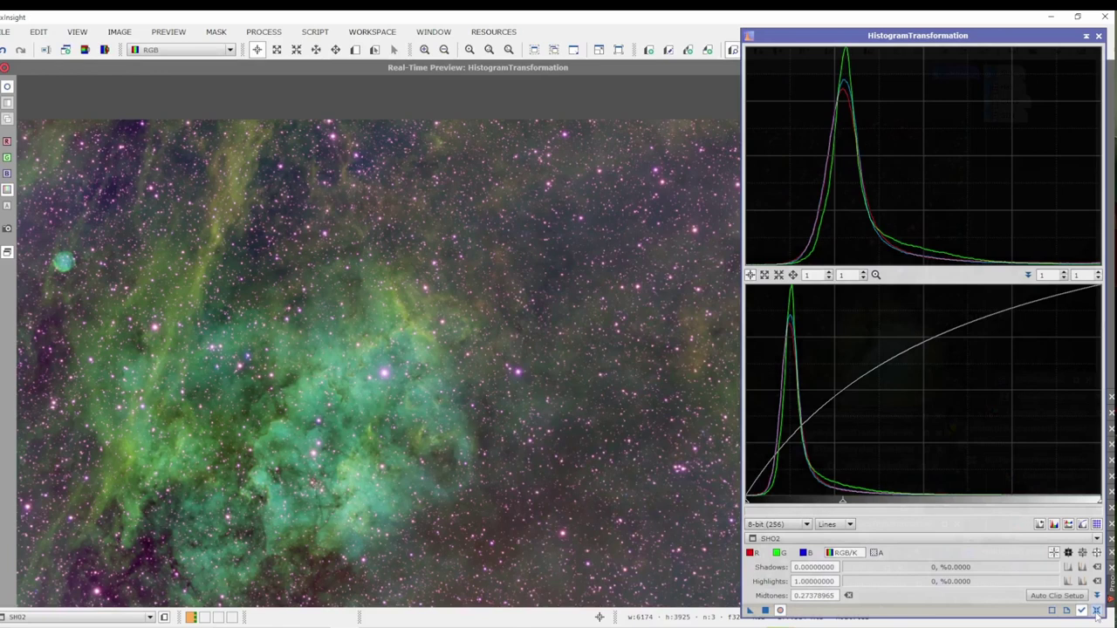
pyautogui.click(1096, 610)
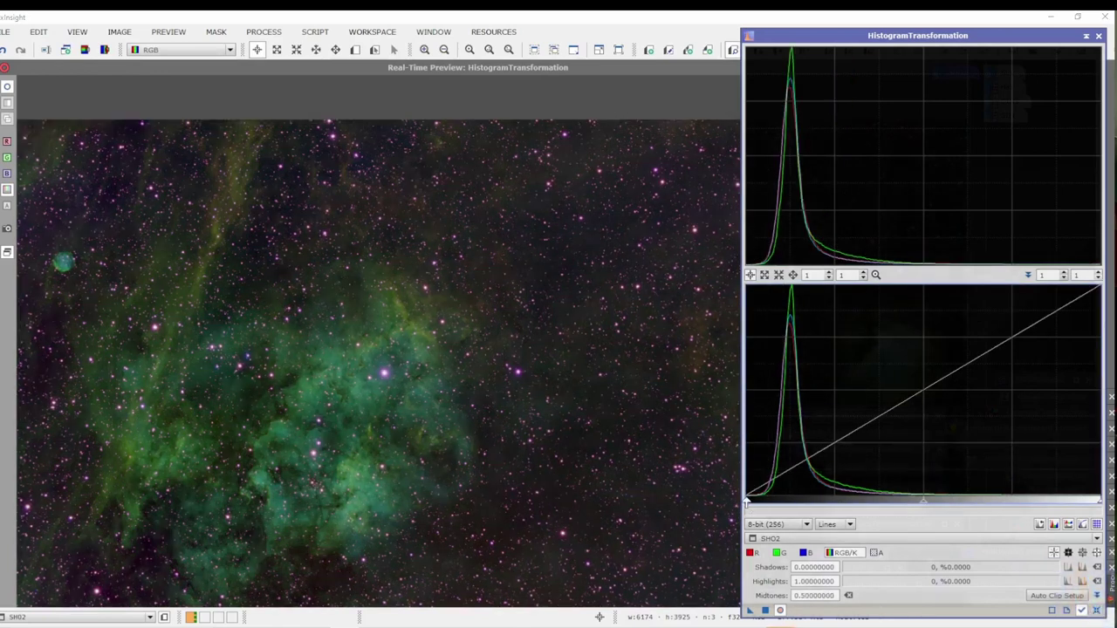
# Apply RGB/K shadows of about 0.0167 and midtones of about 0.426 to SHO2.
pyautogui.moveTo(748, 504); pyautogui.dragTo(753, 503)
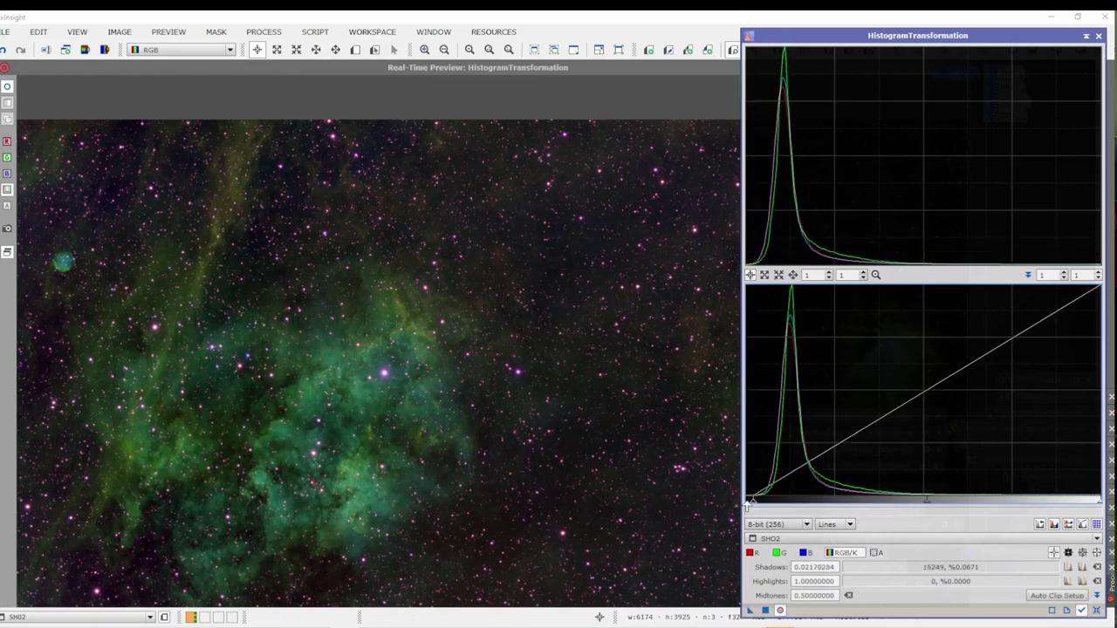
pyautogui.moveTo(753, 504); pyautogui.dragTo(747, 491)
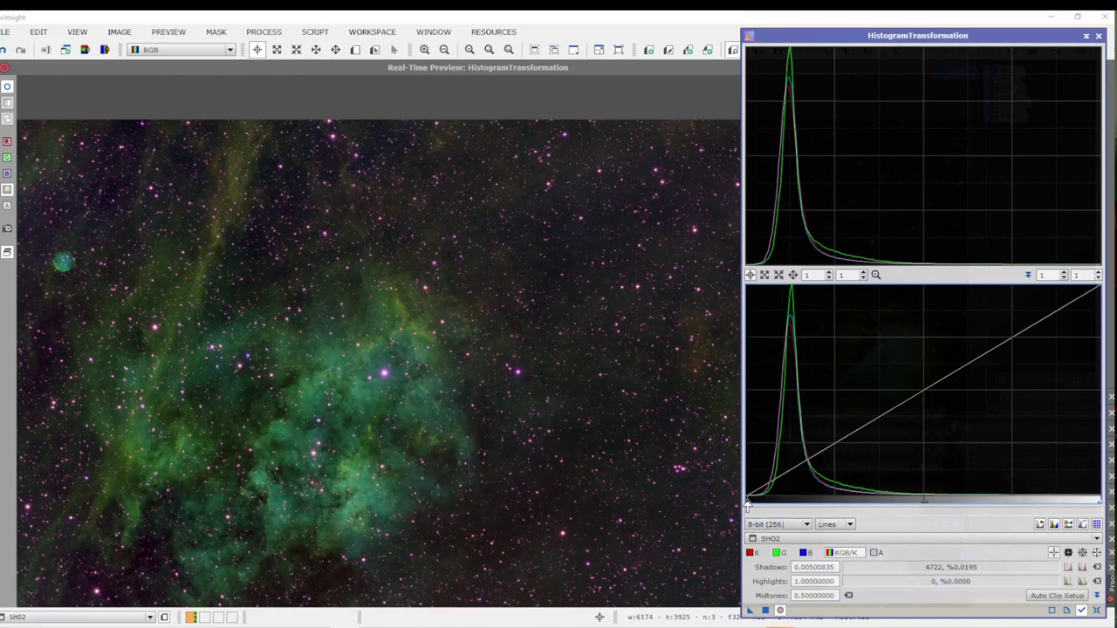
pyautogui.moveTo(747, 504); pyautogui.dragTo(751, 504)
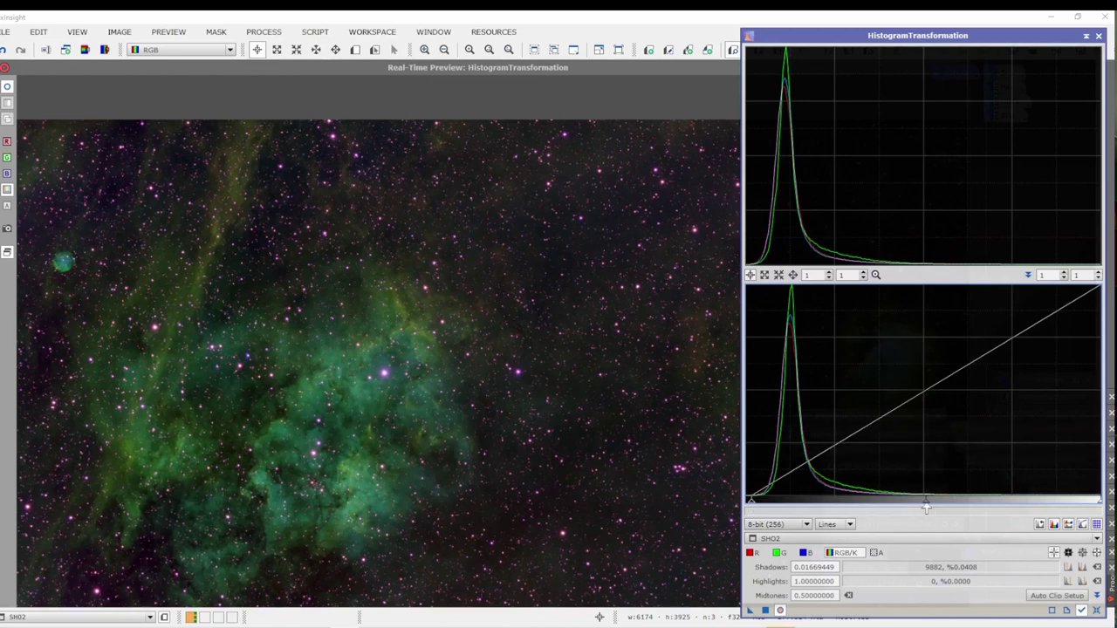
pyautogui.moveTo(927, 507); pyautogui.dragTo(903, 497)
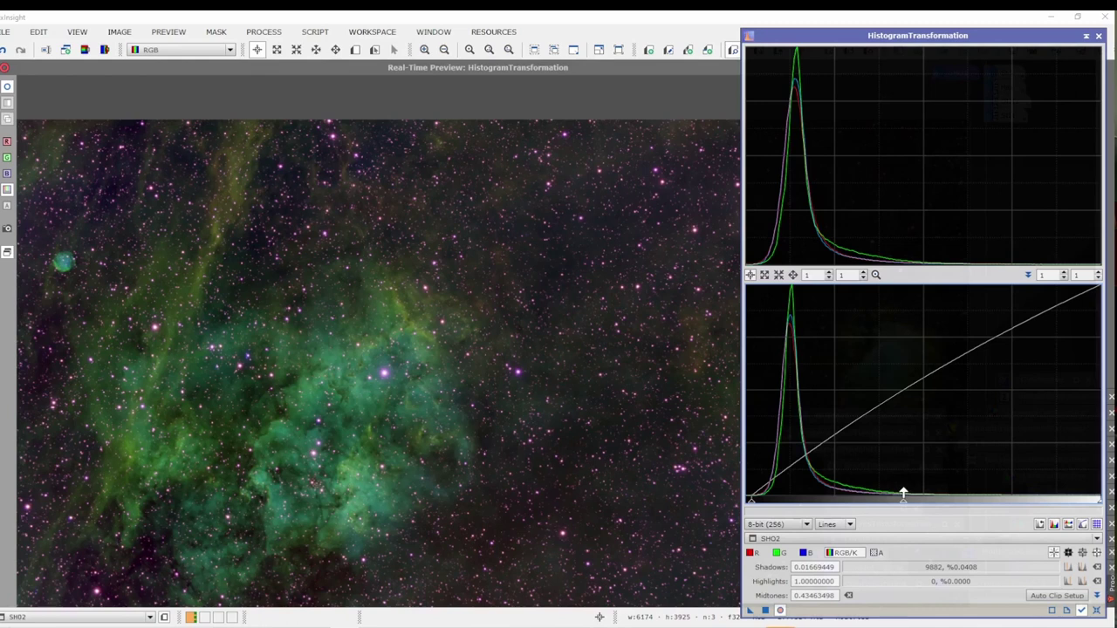
pyautogui.moveTo(903, 498); pyautogui.dragTo(902, 493)
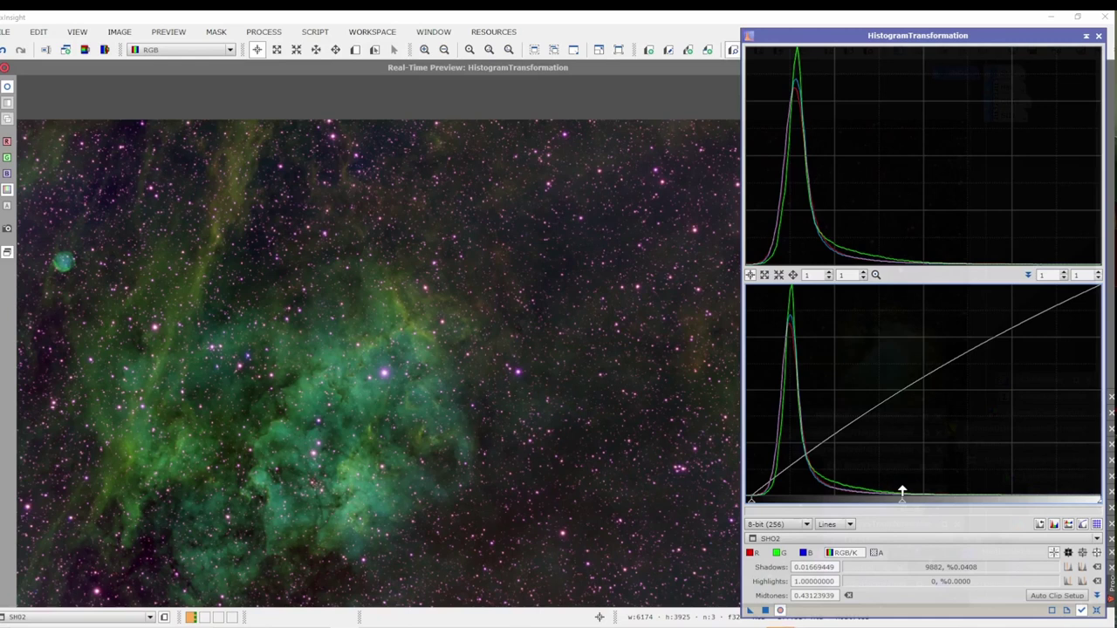
pyautogui.moveTo(903, 493)
pyautogui.mouseDown()
pyautogui.moveTo(893, 486)
pyautogui.moveTo(904, 485)
pyautogui.mouseUp()
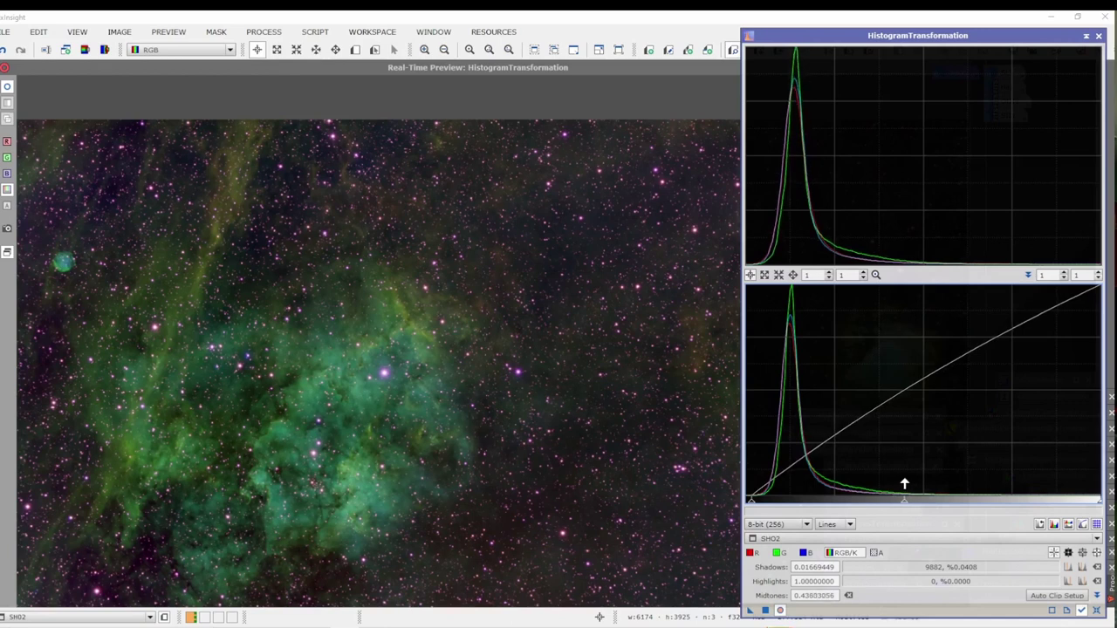
pyautogui.moveTo(904, 484); pyautogui.dragTo(900, 485)
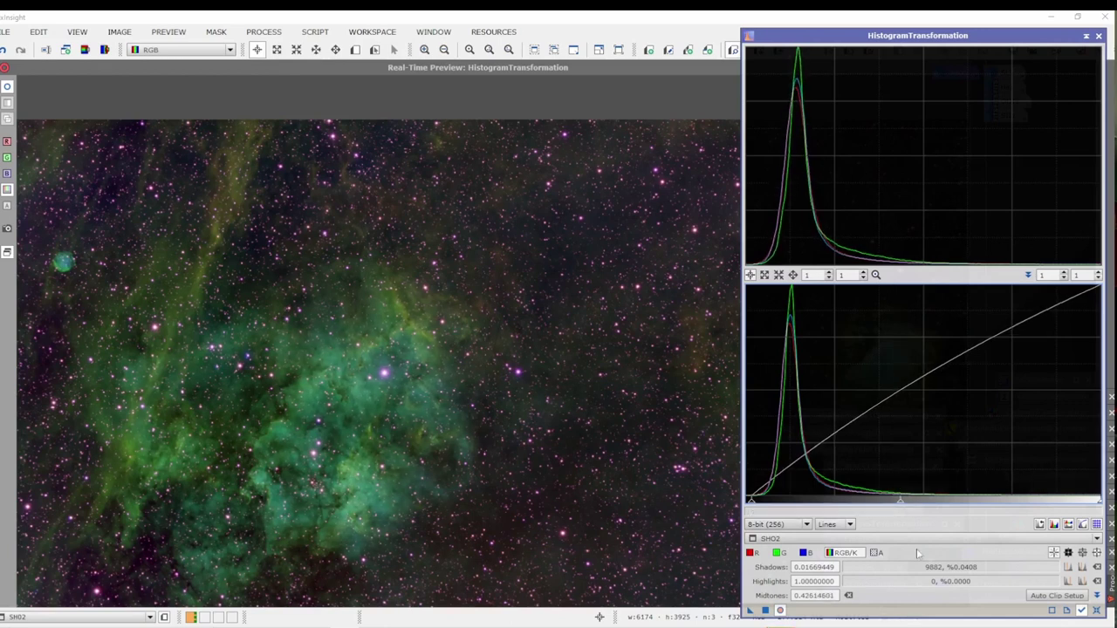
pyautogui.click(765, 610)
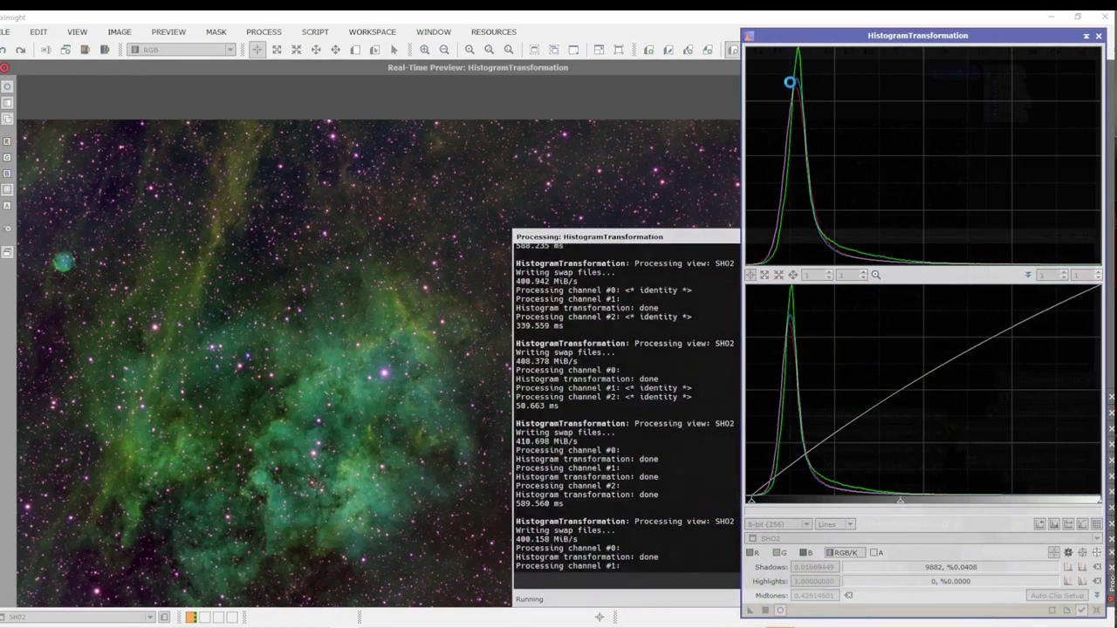
# Reset the HistogramTransformation settings, collapse its window and close the real-time preview.
pyautogui.click(1096, 611)
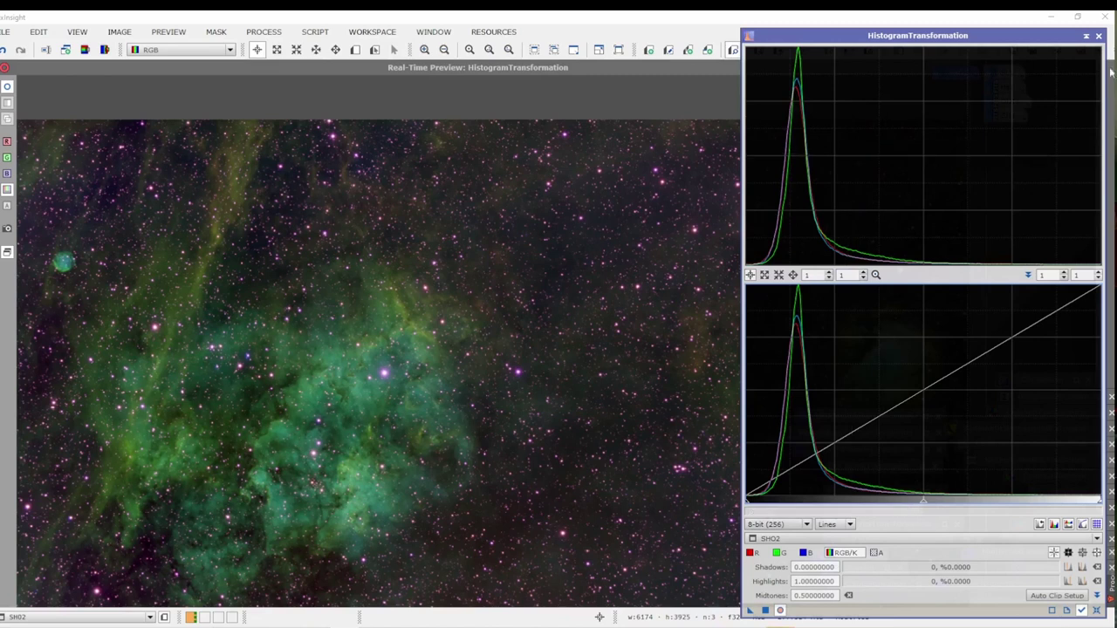
pyautogui.click(1086, 36)
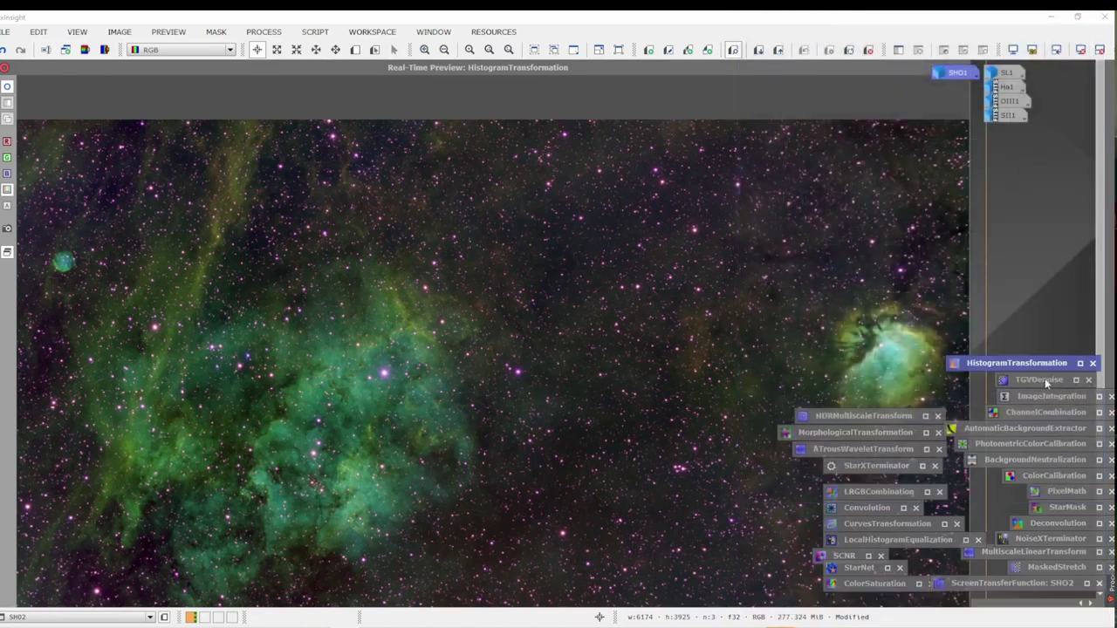
pyautogui.moveTo(908, 69); pyautogui.dragTo(874, 127)
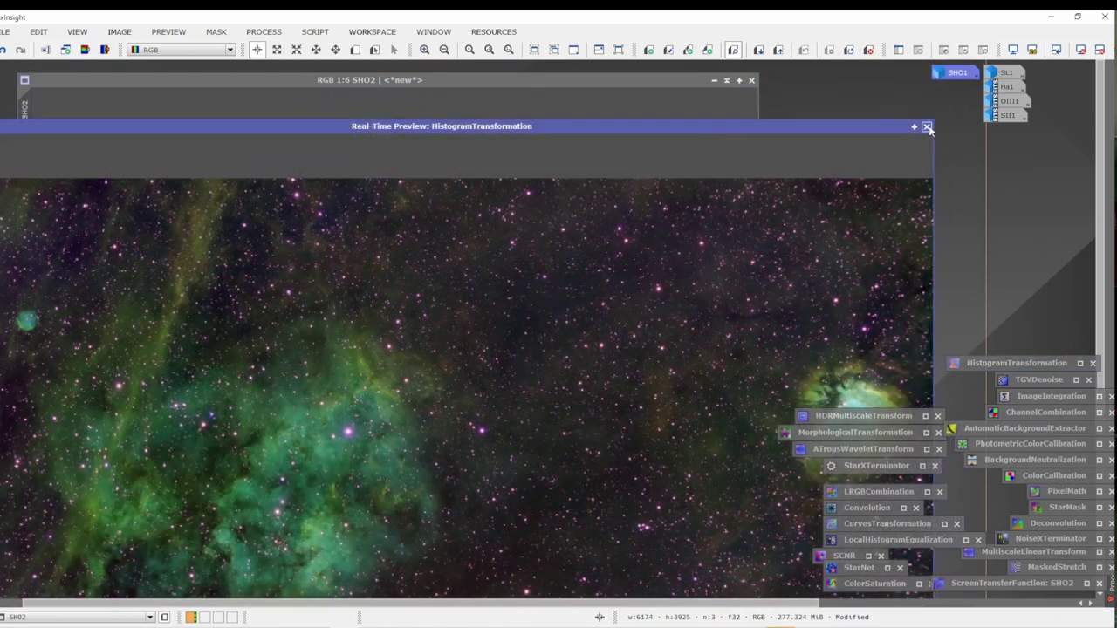
pyautogui.click(927, 127)
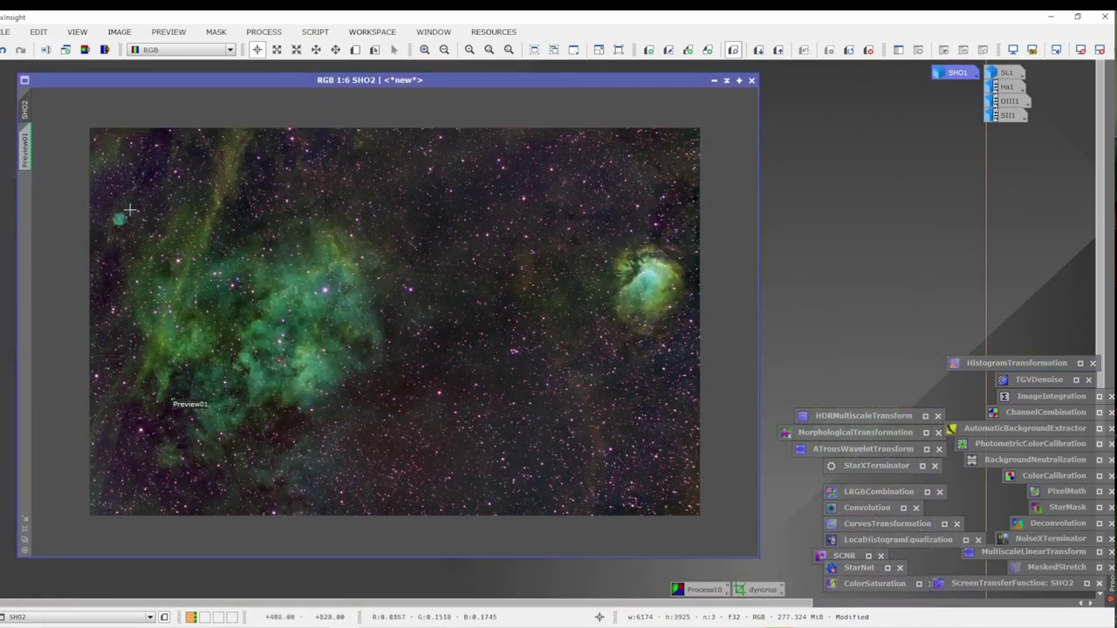
# Delete Preview01 from the SHO2 image.
pyautogui.rightClick(29, 152)
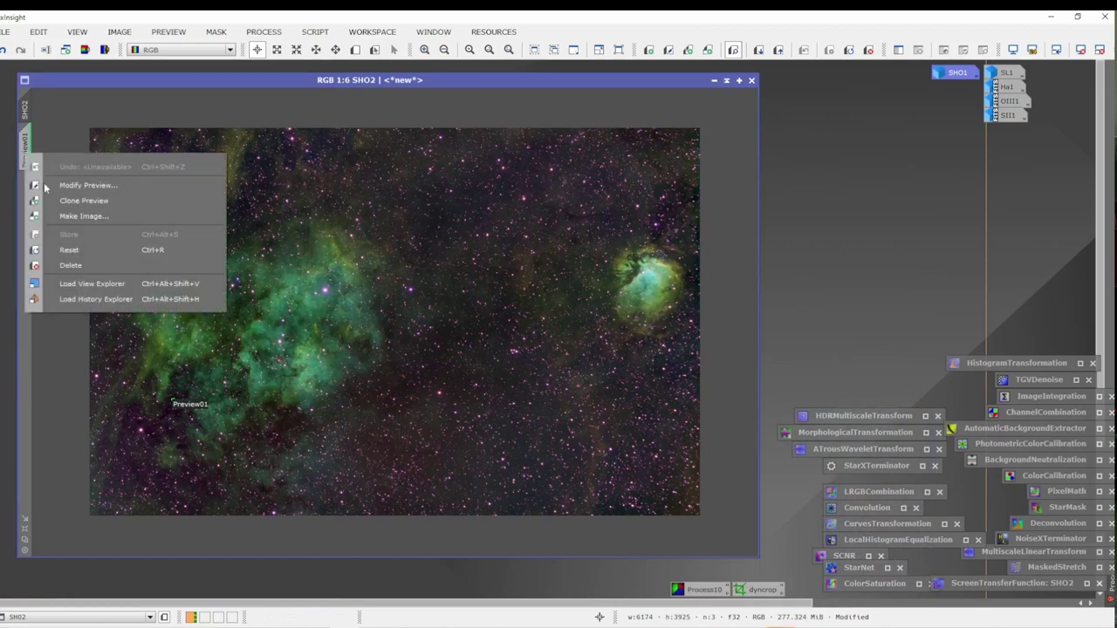
pyautogui.click(72, 265)
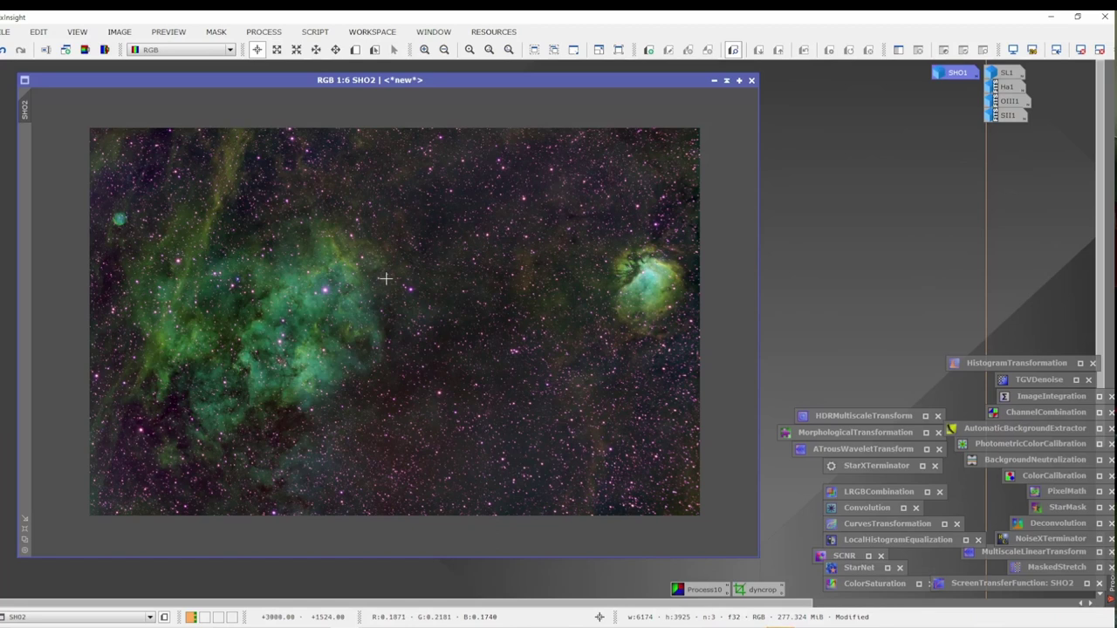
pyautogui.click(315, 33)
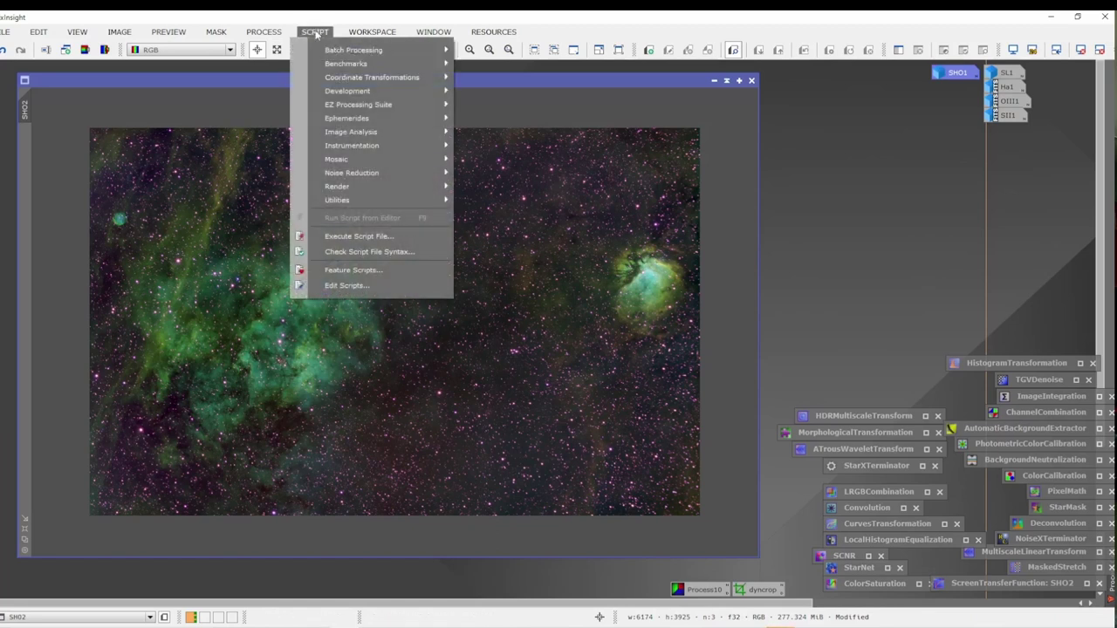
pyautogui.moveTo(383, 199)
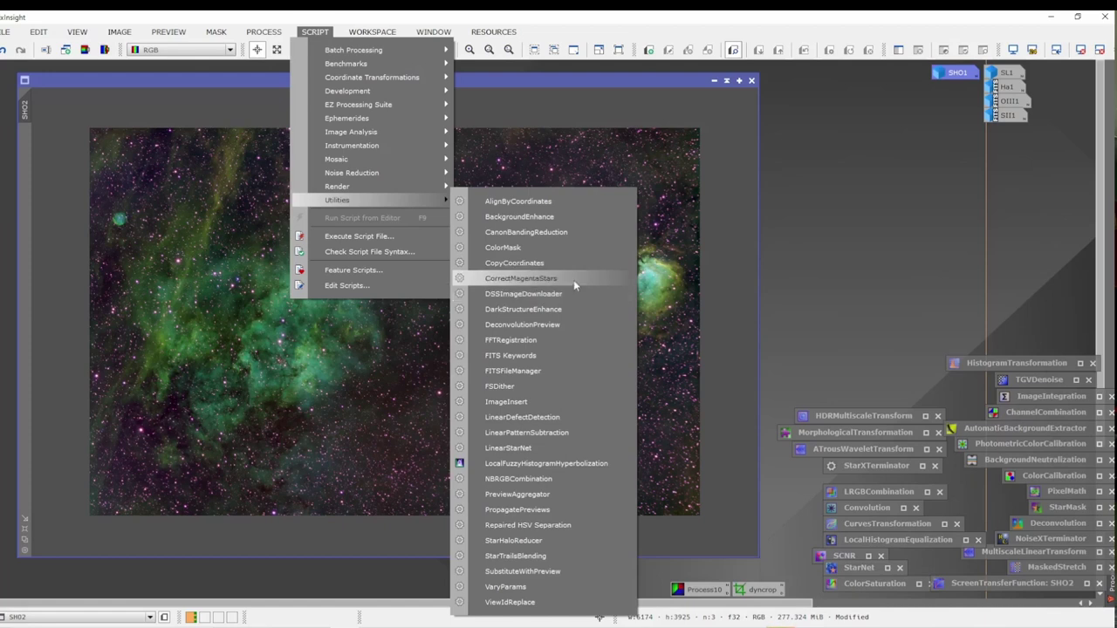
pyautogui.click(727, 284)
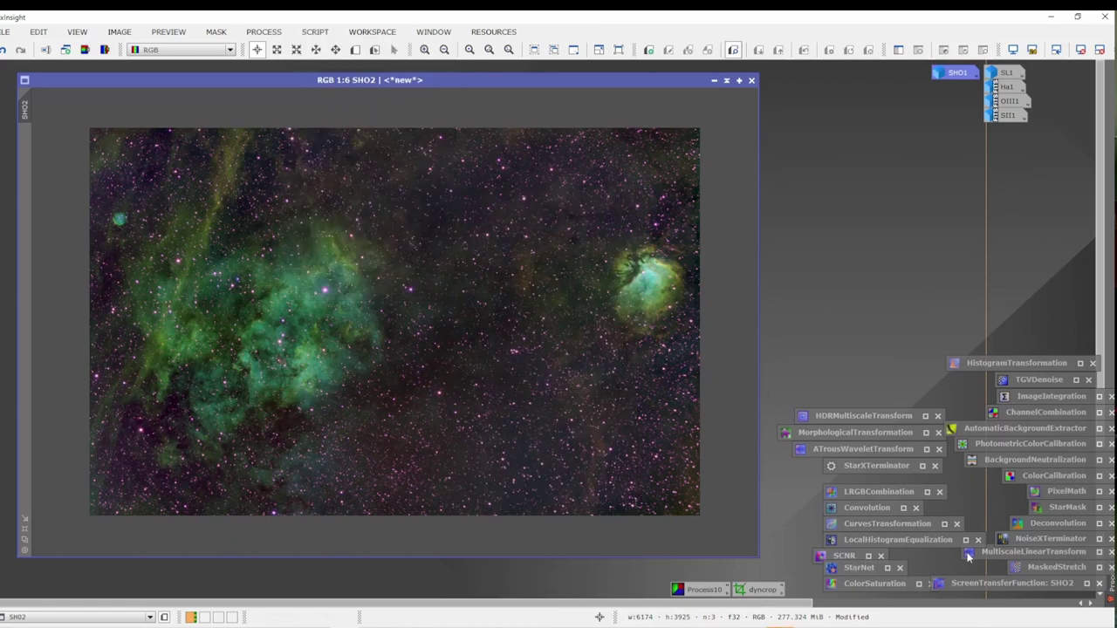
# Run StarXTerminator on SHO2 after selecting its AI file and enabling Generate Star Image, and collapse the process window.
pyautogui.doubleClick(875, 466)
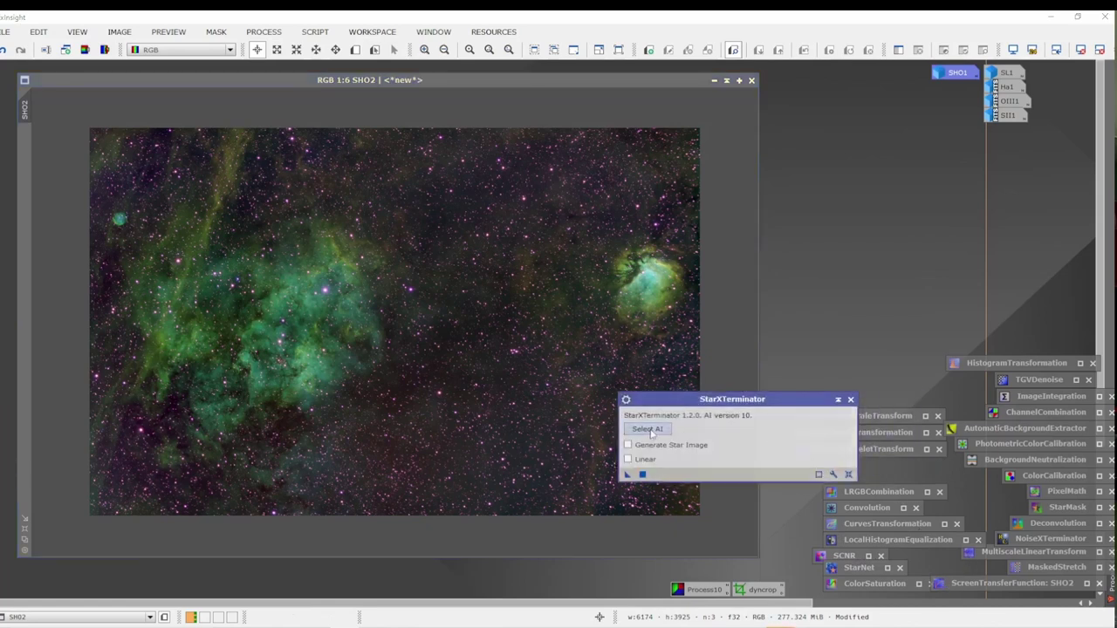
pyautogui.click(648, 430)
pyautogui.doubleClick(611, 212)
pyautogui.click(628, 446)
pyautogui.click(642, 474)
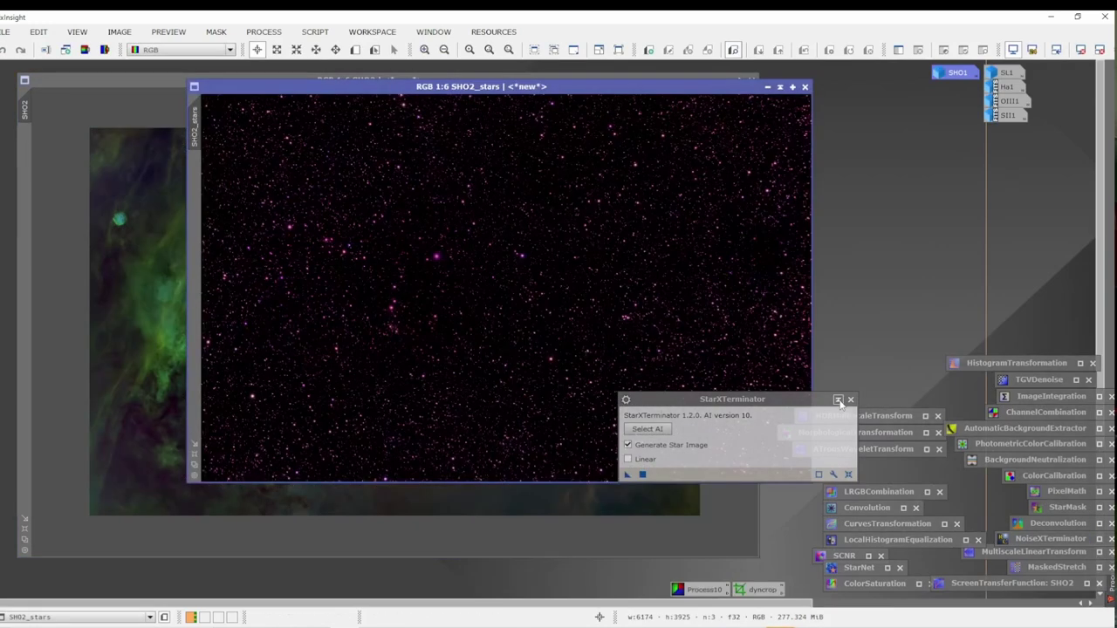
pyautogui.click(838, 401)
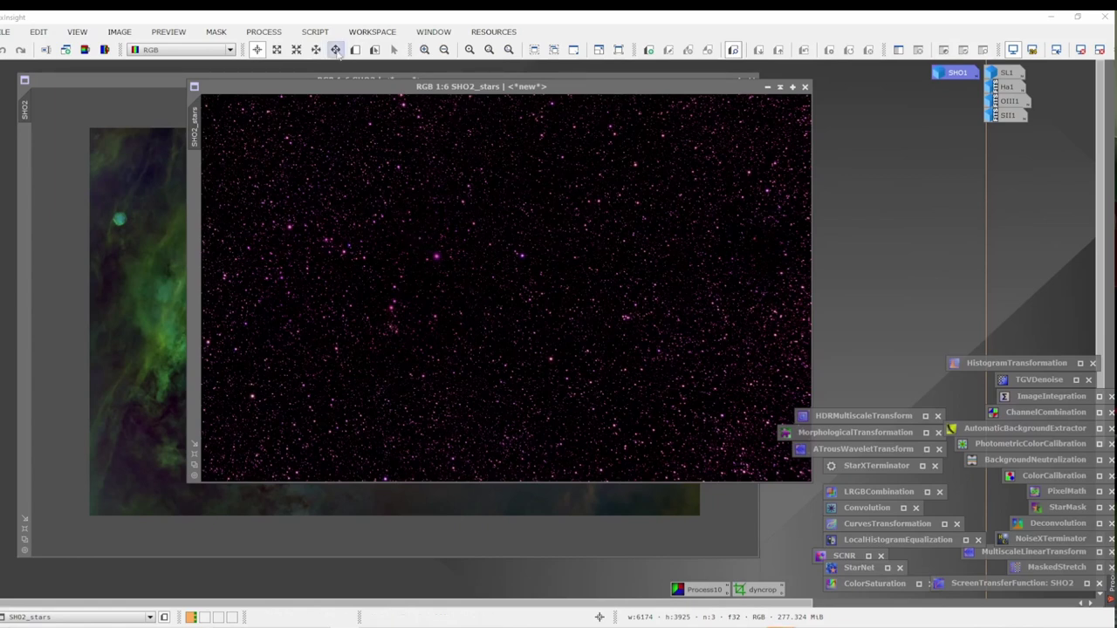
# Run the CorrectMagentaStars script on SHO2_stars with an amount of 0.70 and no mask, and close the script.
pyautogui.click(316, 32)
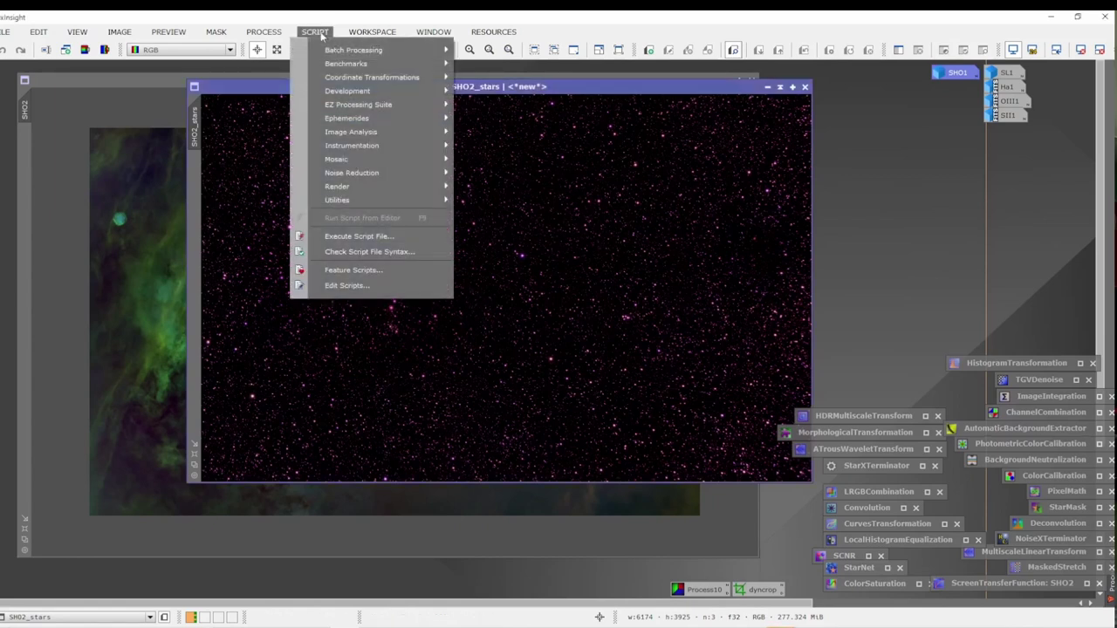
pyautogui.moveTo(397, 199)
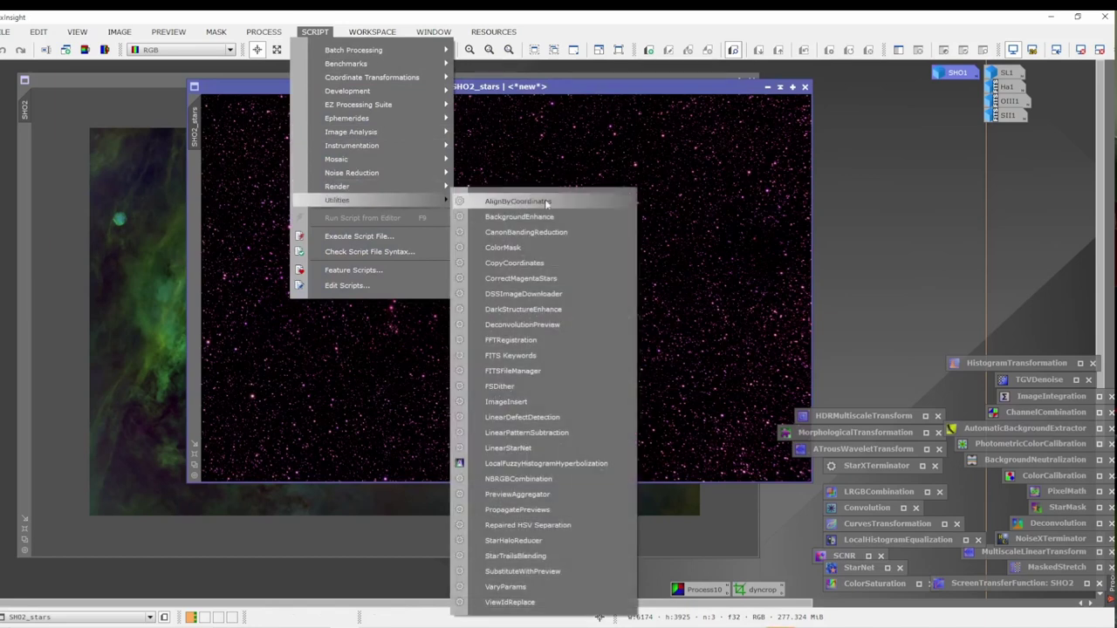
pyautogui.click(559, 279)
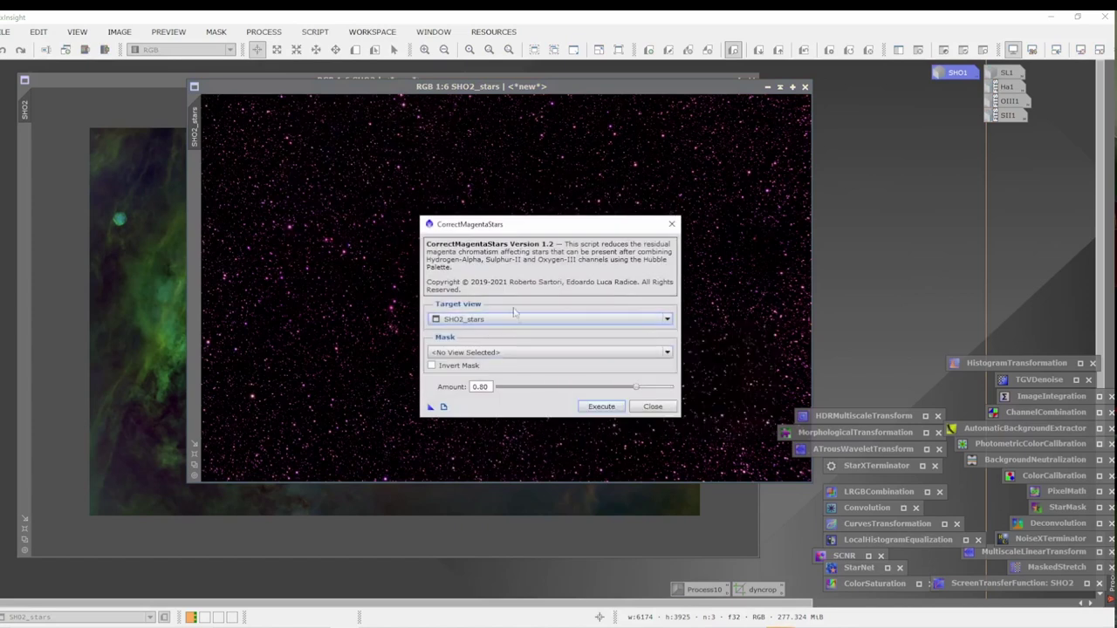
pyautogui.moveTo(493, 391); pyautogui.dragTo(481, 393)
pyautogui.write('7')
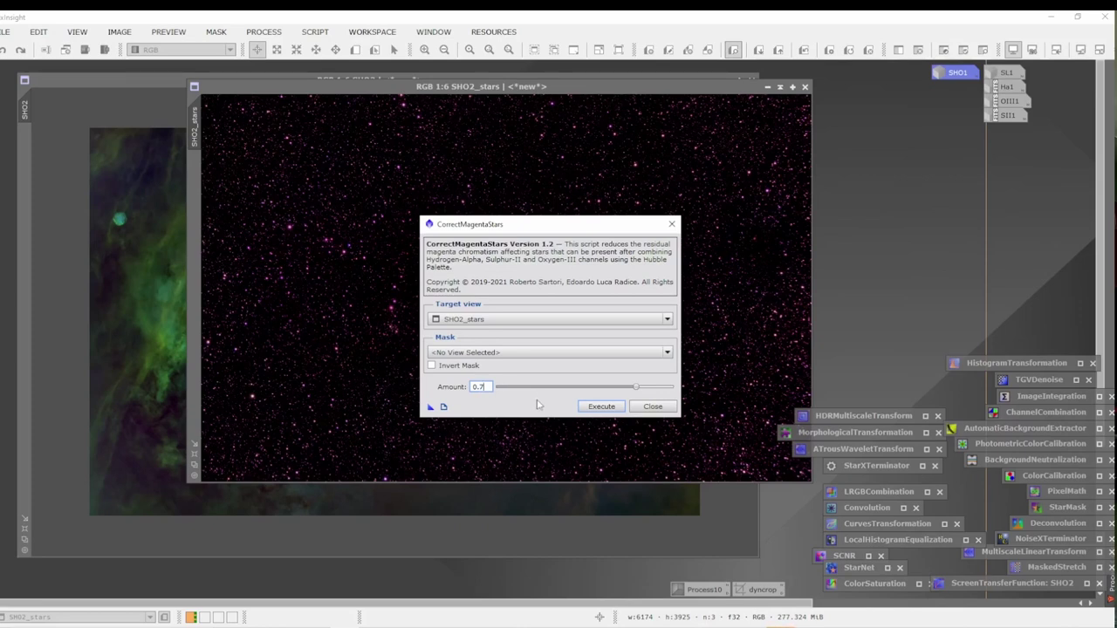
pyautogui.click(601, 407)
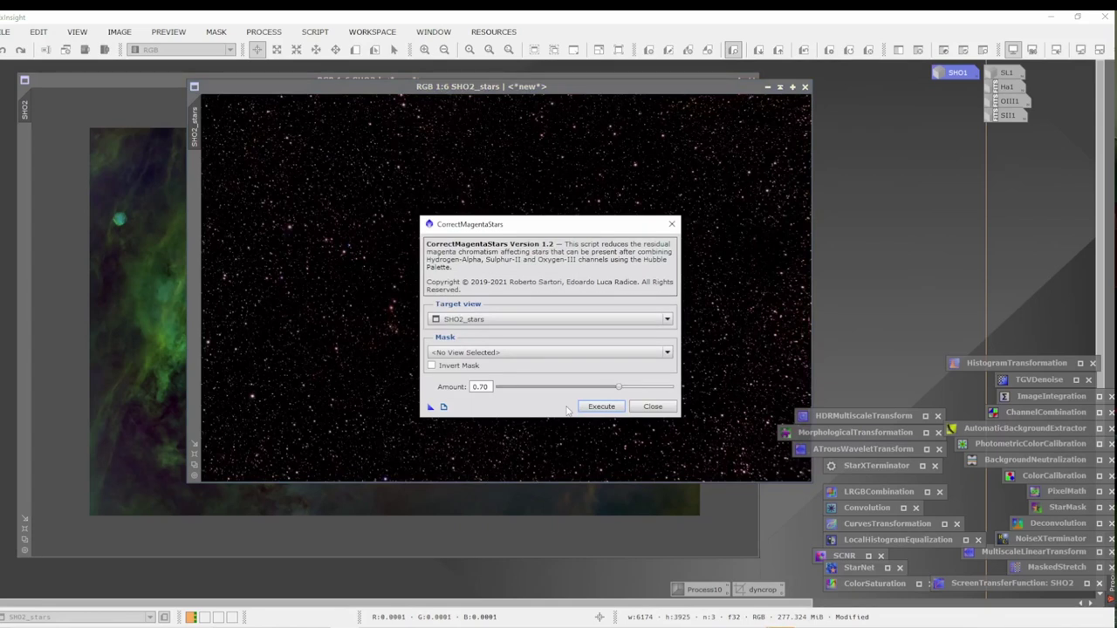
pyautogui.click(673, 226)
# Compare a small group of stars in SHO2_stars close up before and after the magenta correction by undoing and redoing it.
pyautogui.scroll(6, 573, 279)
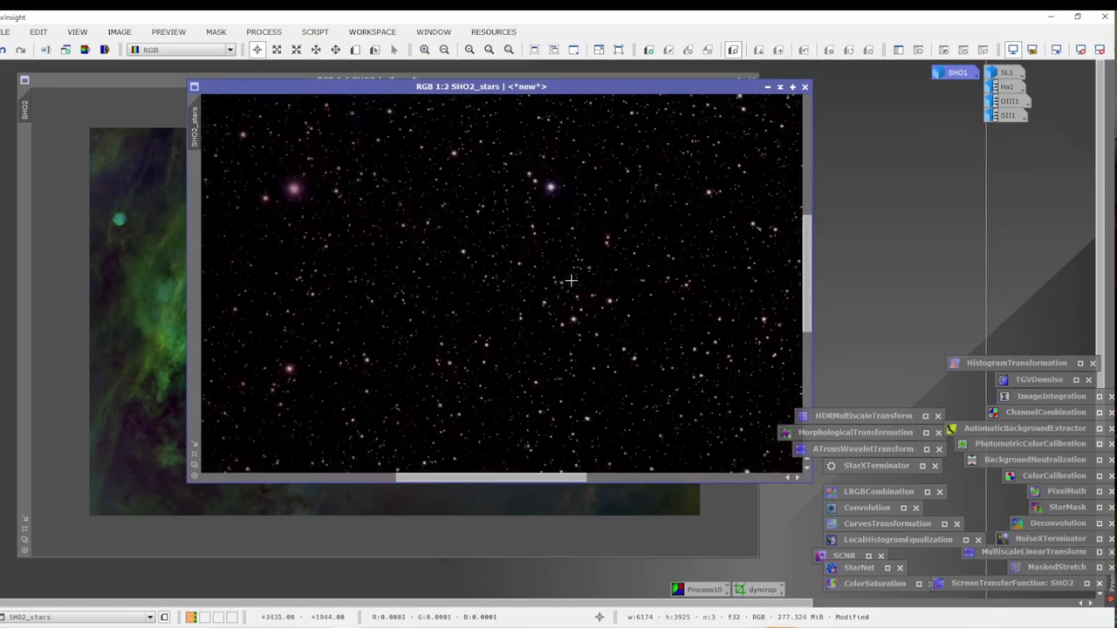
pyautogui.scroll(2, 574, 280)
pyautogui.moveTo(648, 257); pyautogui.dragTo(456, 399)
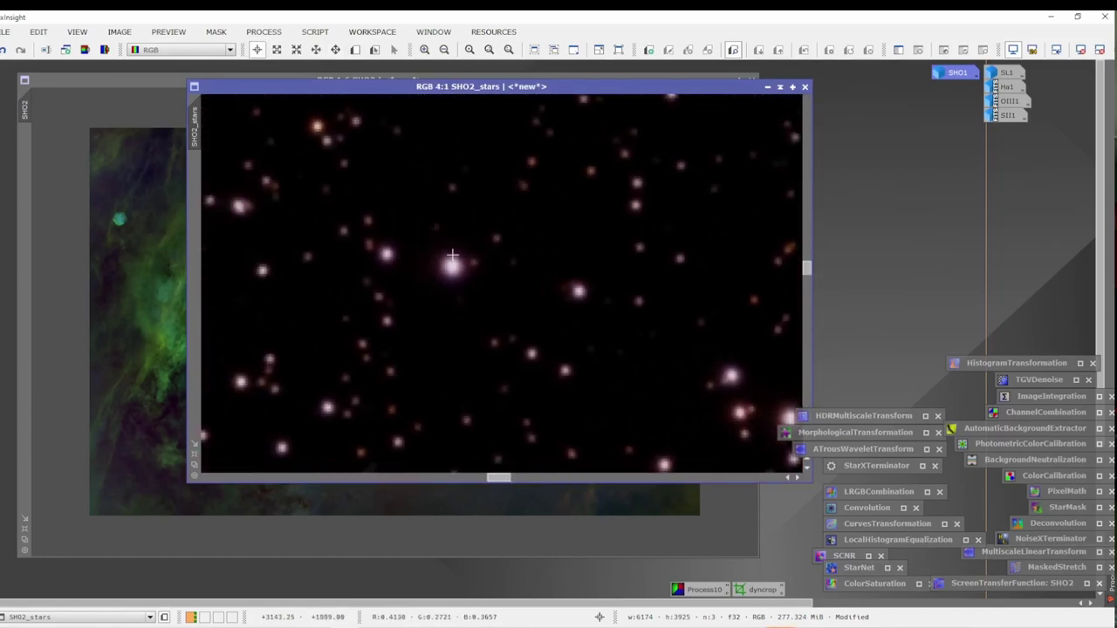
pyautogui.click(3, 51)
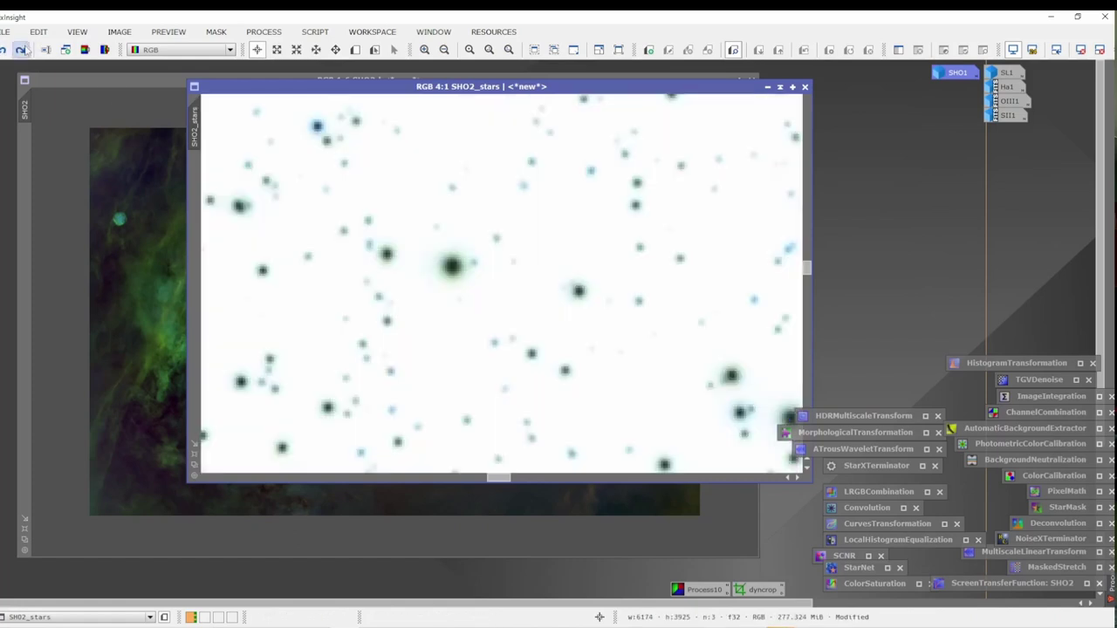
pyautogui.click(4, 51)
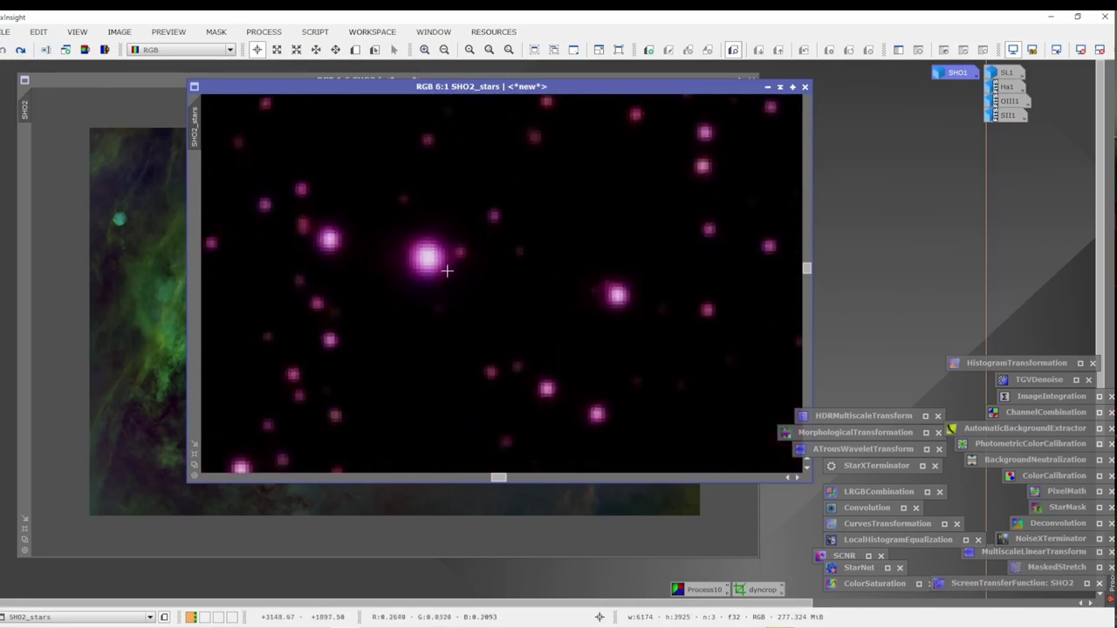
pyautogui.scroll(5, 450, 267)
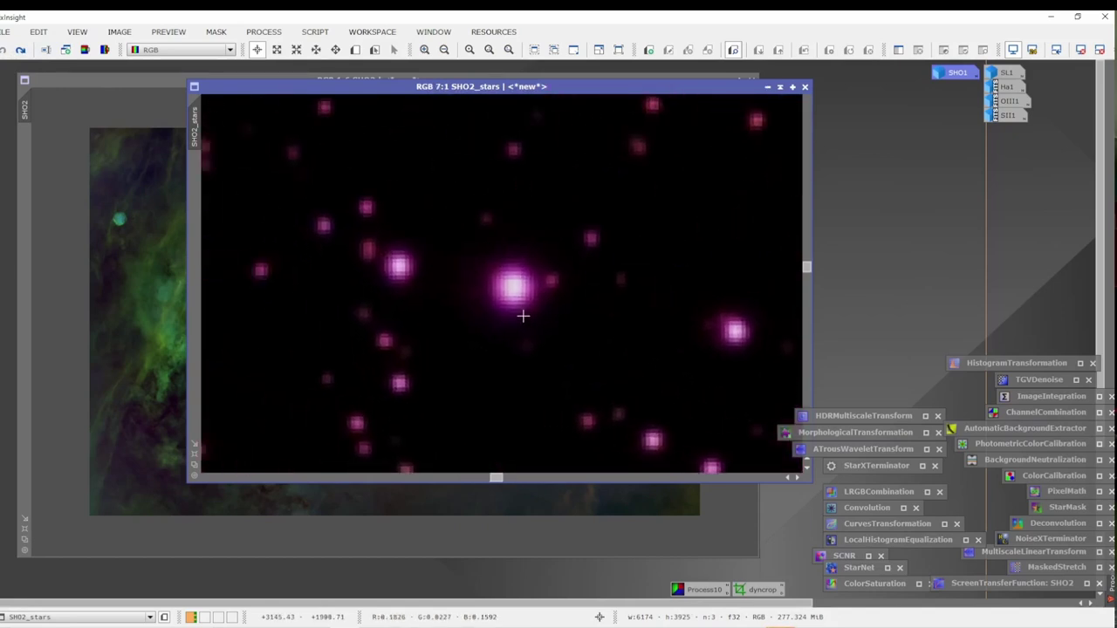
pyautogui.scroll(1, 521, 314)
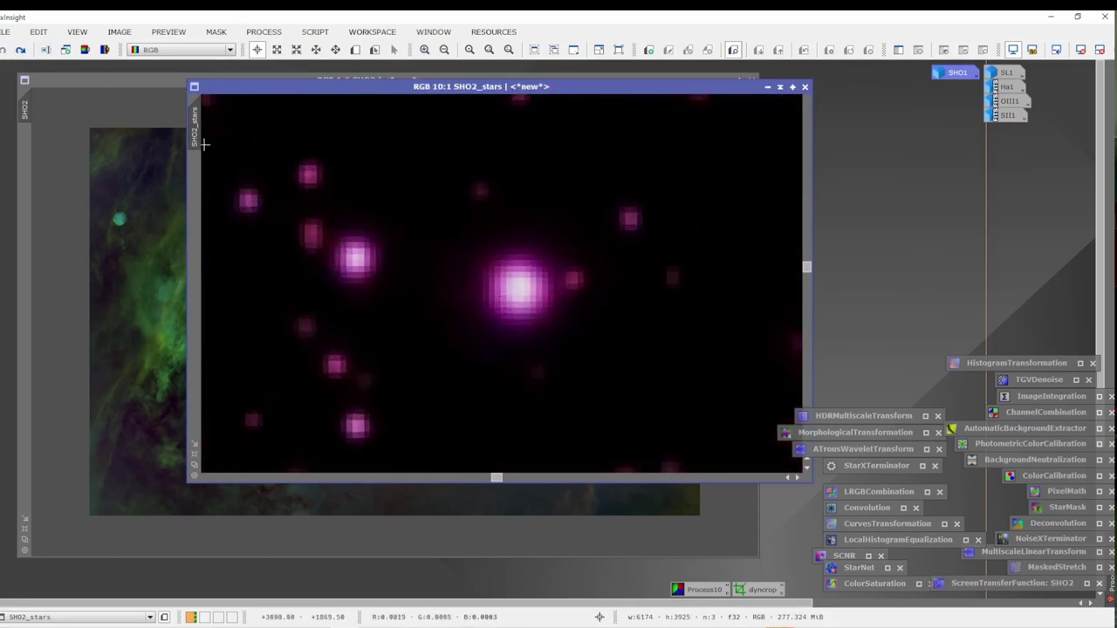
pyautogui.click(20, 51)
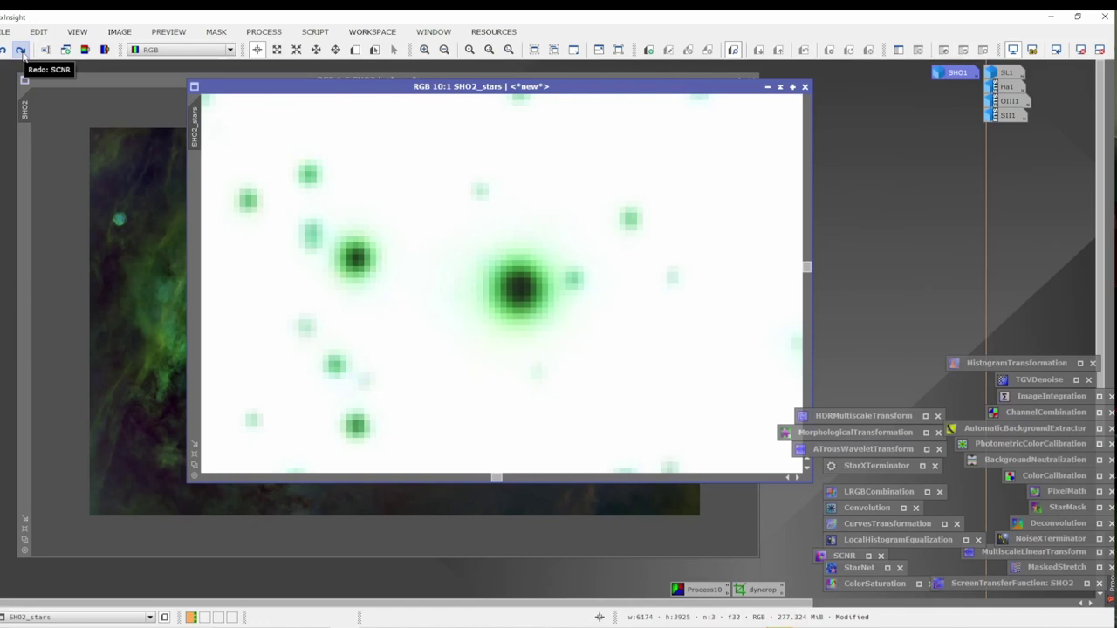
pyautogui.click(20, 50)
pyautogui.click(20, 50)
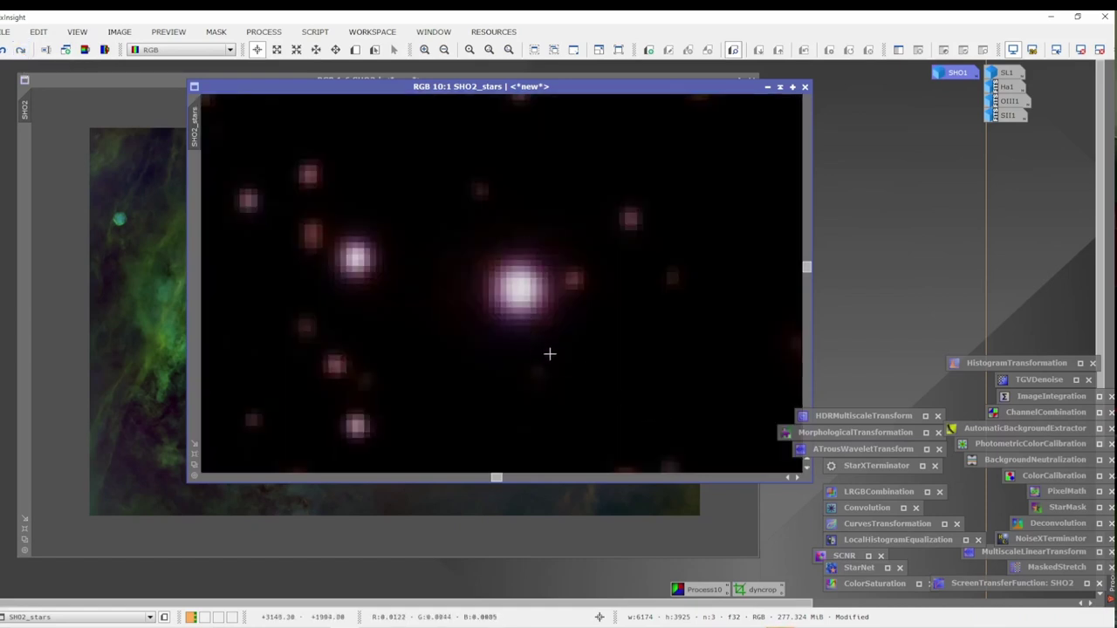
pyautogui.scroll(3, 559, 359)
# Examine the large bright star's halo in SHO2_stars with and without the magenta correction, ending on the whole corrected star field.
pyautogui.scroll(-10, 560, 358)
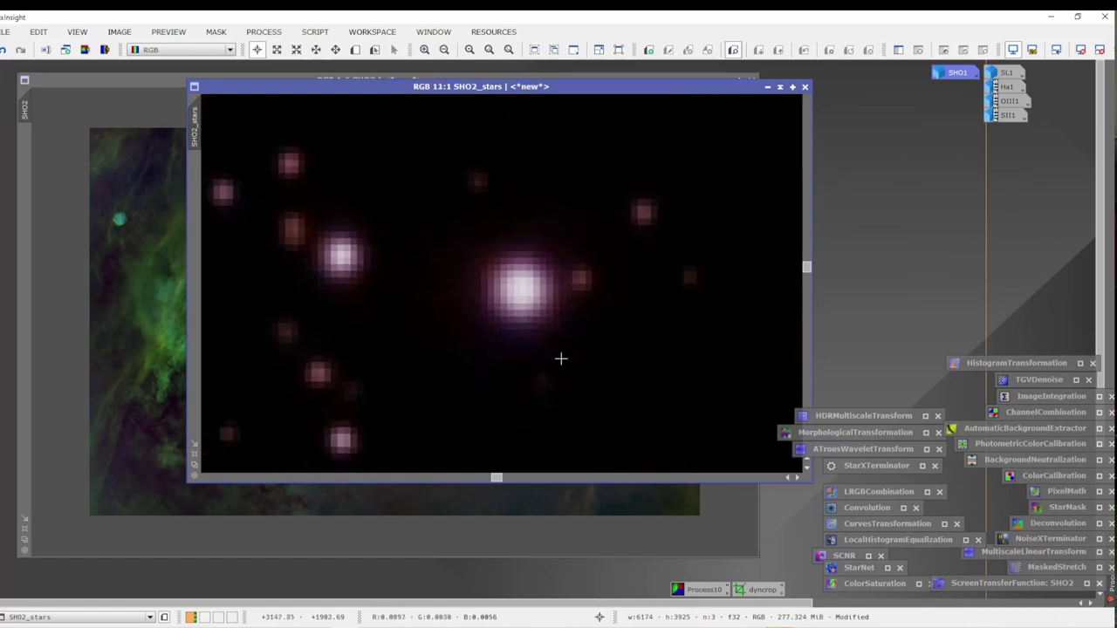
pyautogui.scroll(-4, 564, 361)
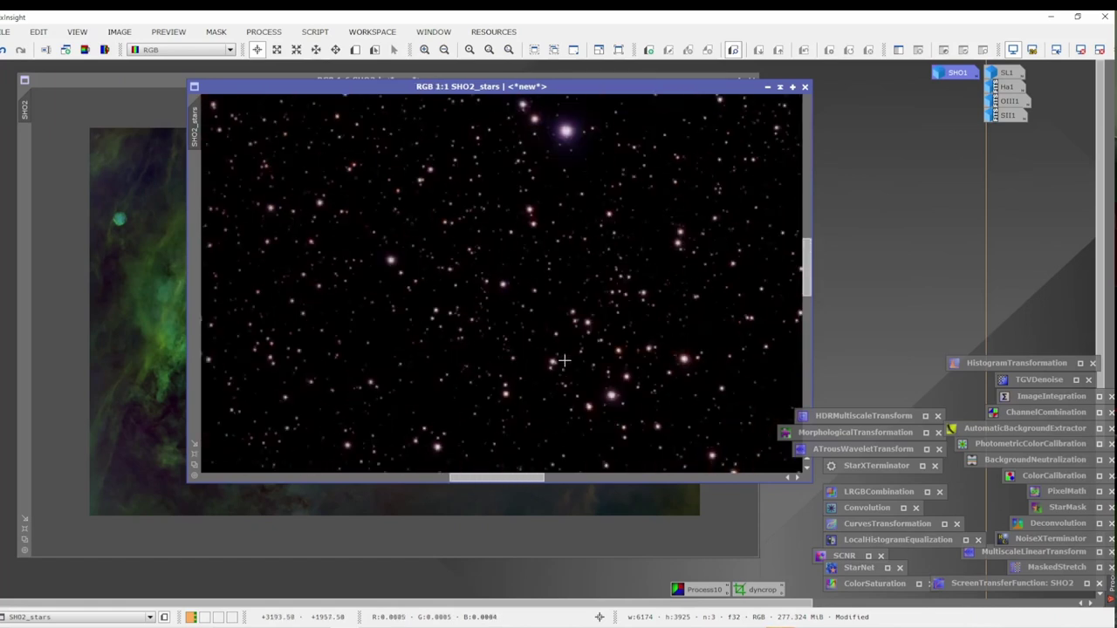
pyautogui.scroll(3, 564, 360)
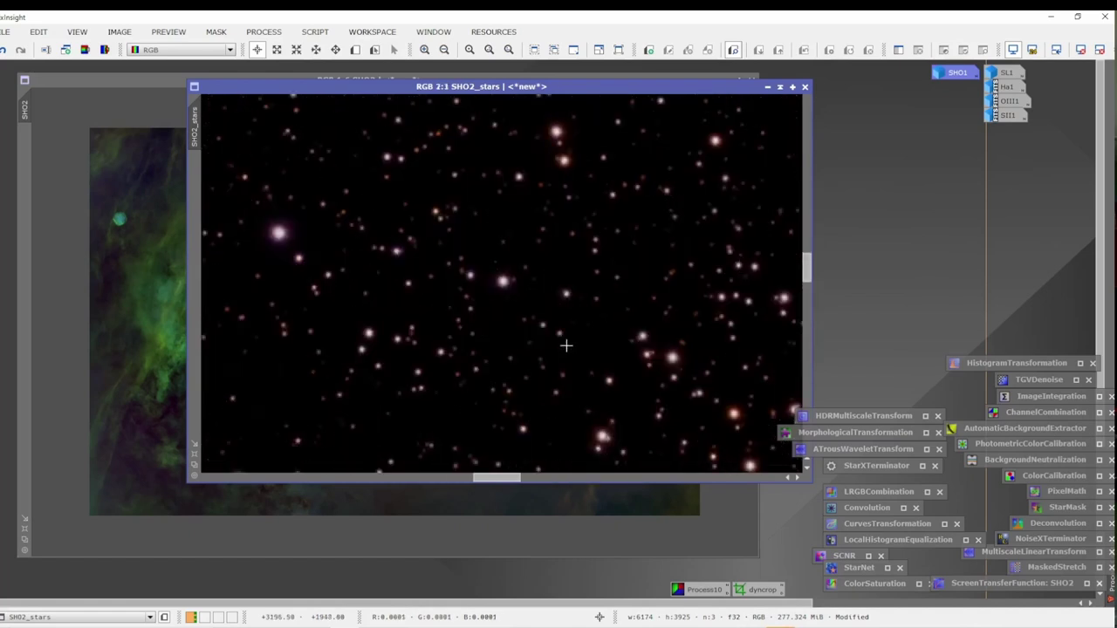
pyautogui.moveTo(486, 147); pyautogui.dragTo(356, 428)
pyautogui.scroll(4, 444, 344)
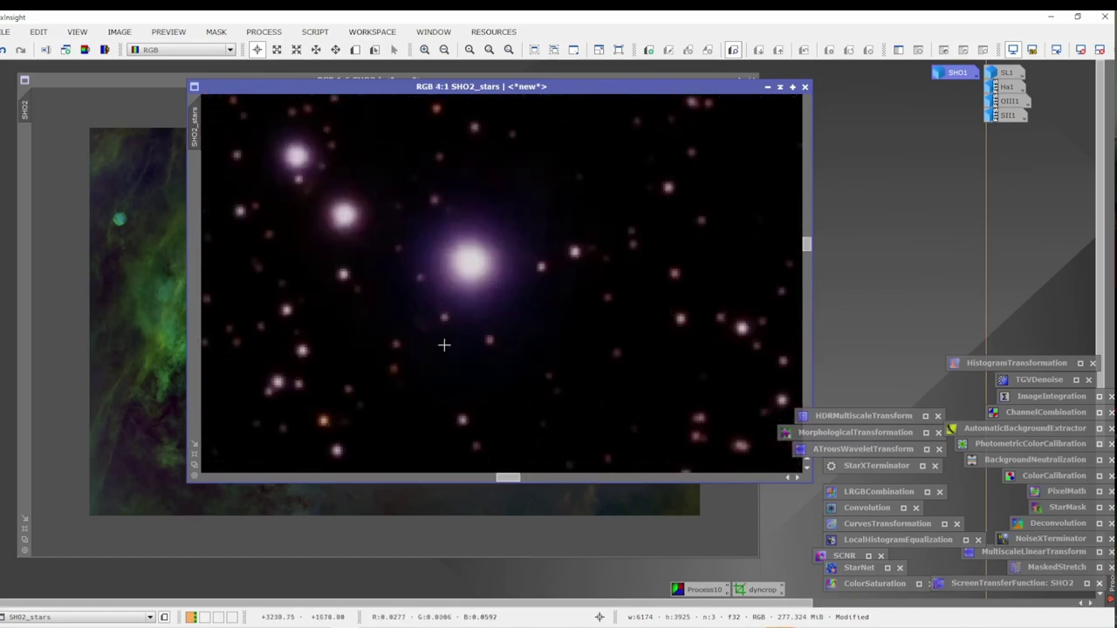
pyautogui.moveTo(427, 294); pyautogui.dragTo(480, 337)
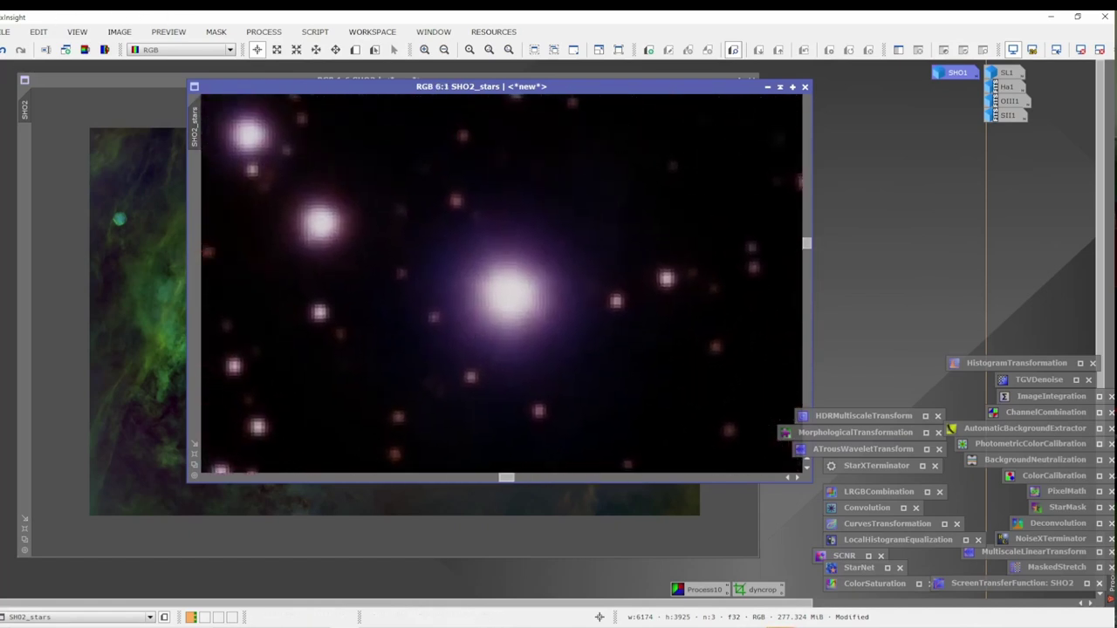
pyautogui.click(6, 50)
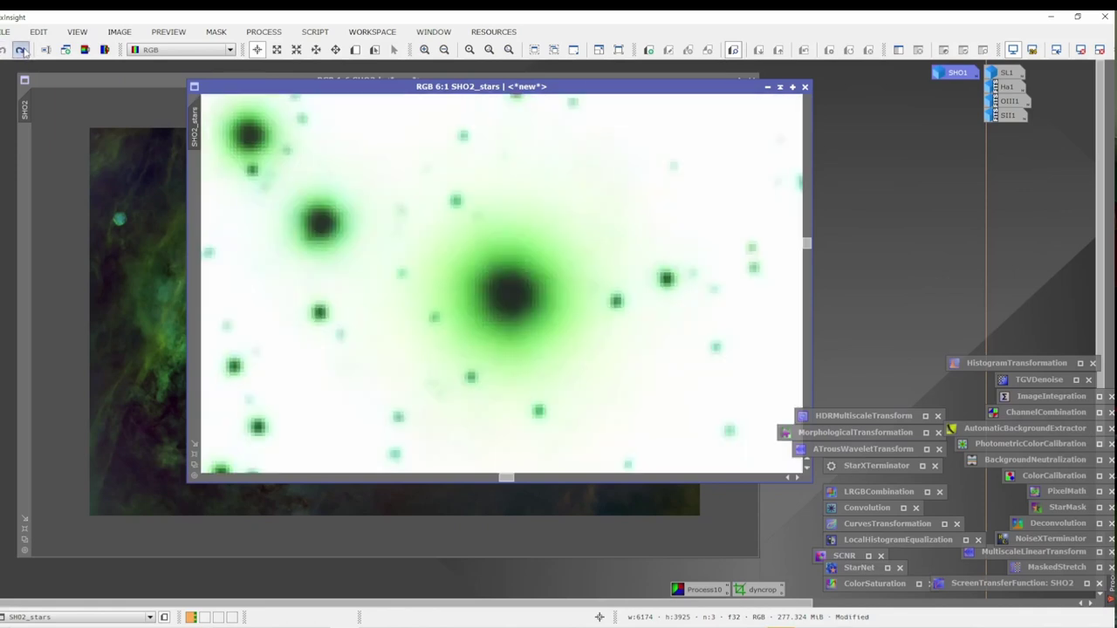
pyautogui.click(21, 50)
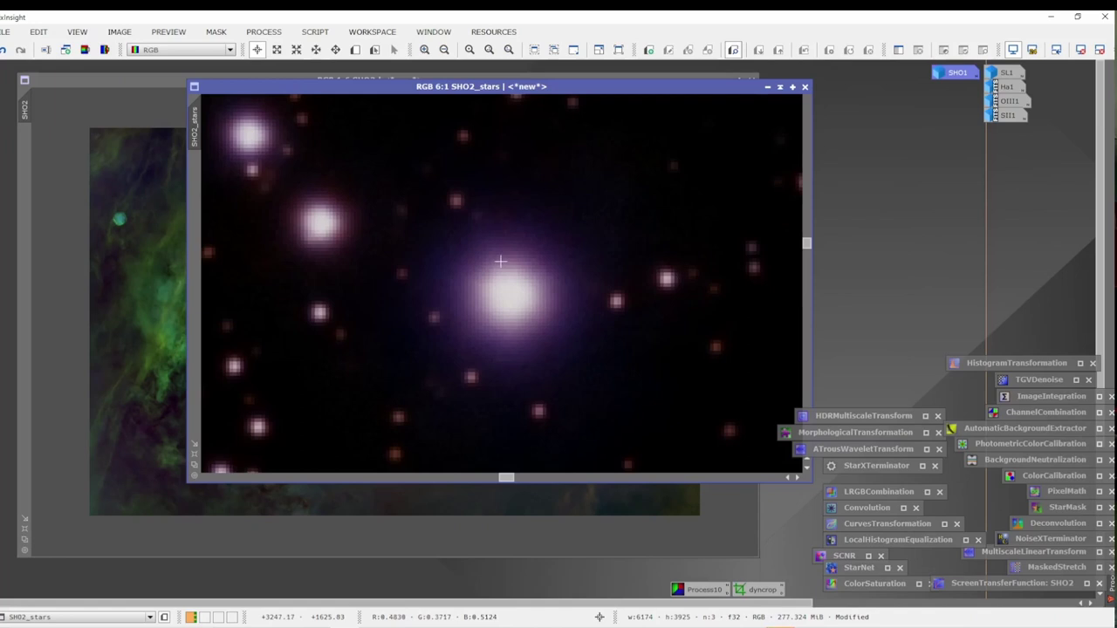
pyautogui.scroll(2, 493, 262)
pyautogui.scroll(-3, 496, 264)
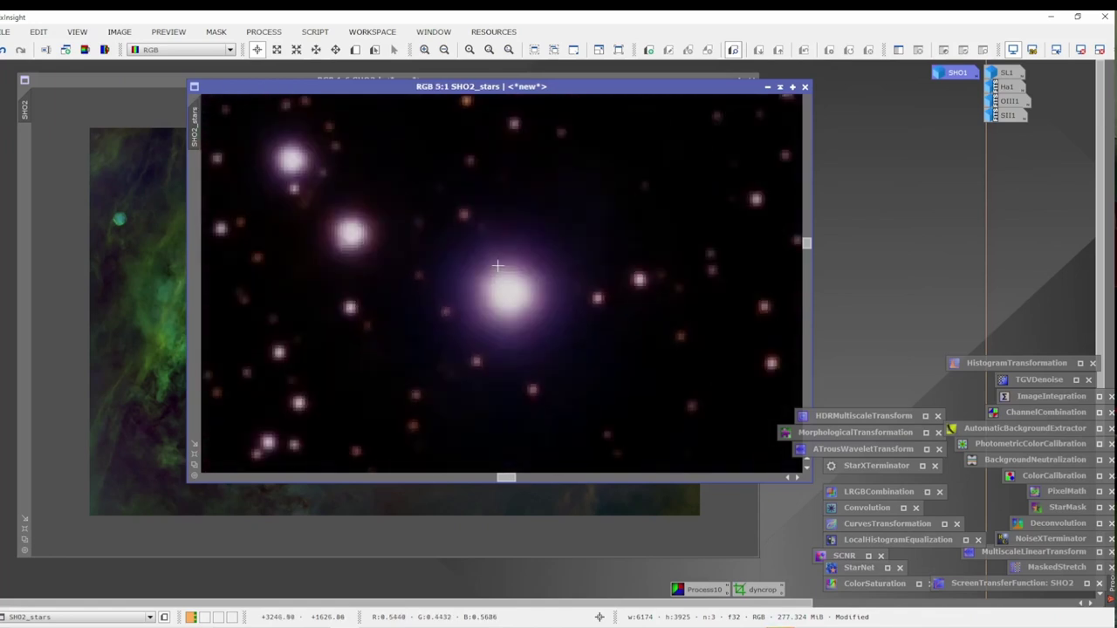
pyautogui.scroll(-10, 497, 267)
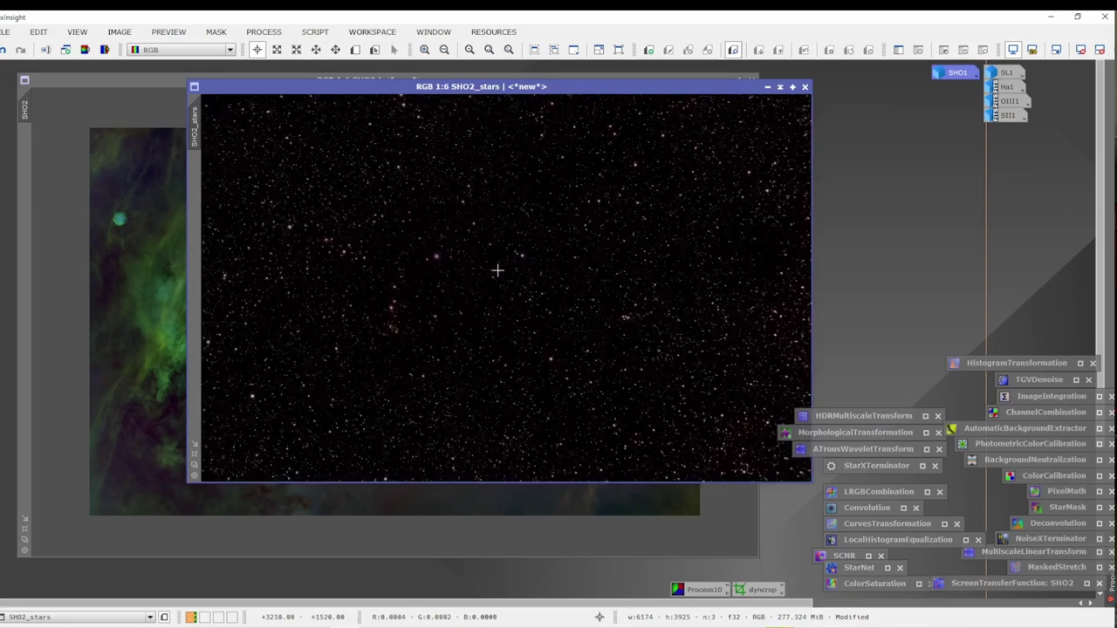
pyautogui.scroll(-1, 497, 270)
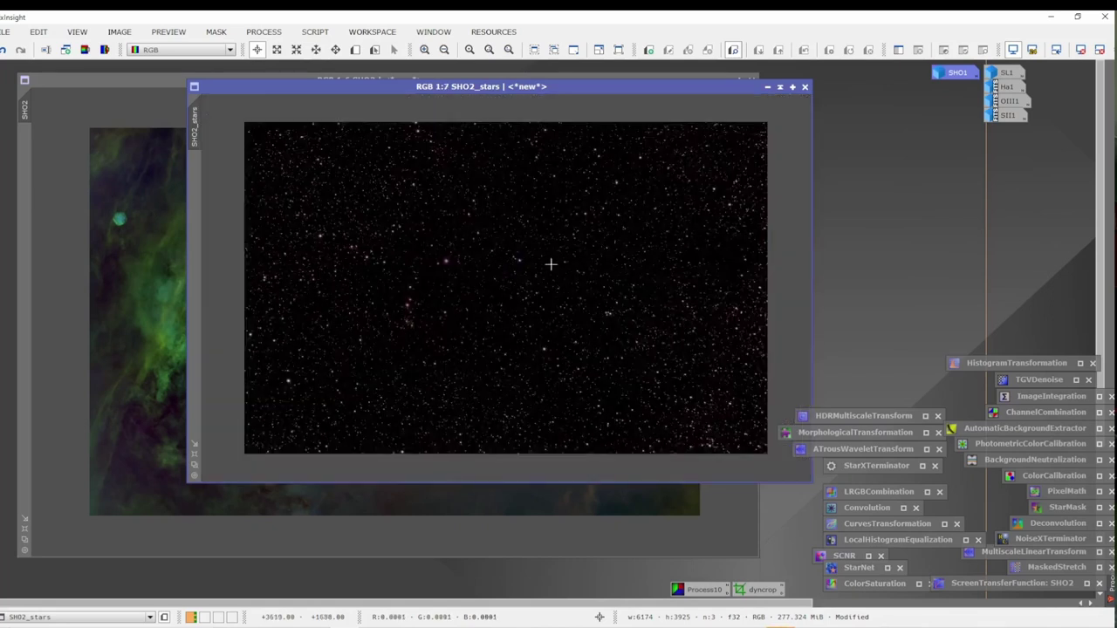
# Minimize the SHO2_stars window and place its icon beneath SHO1, and open HistogramTransformation with a real-time preview of SHO2.
pyautogui.click(768, 86)
pyautogui.moveTo(524, 302); pyautogui.dragTo(942, 93)
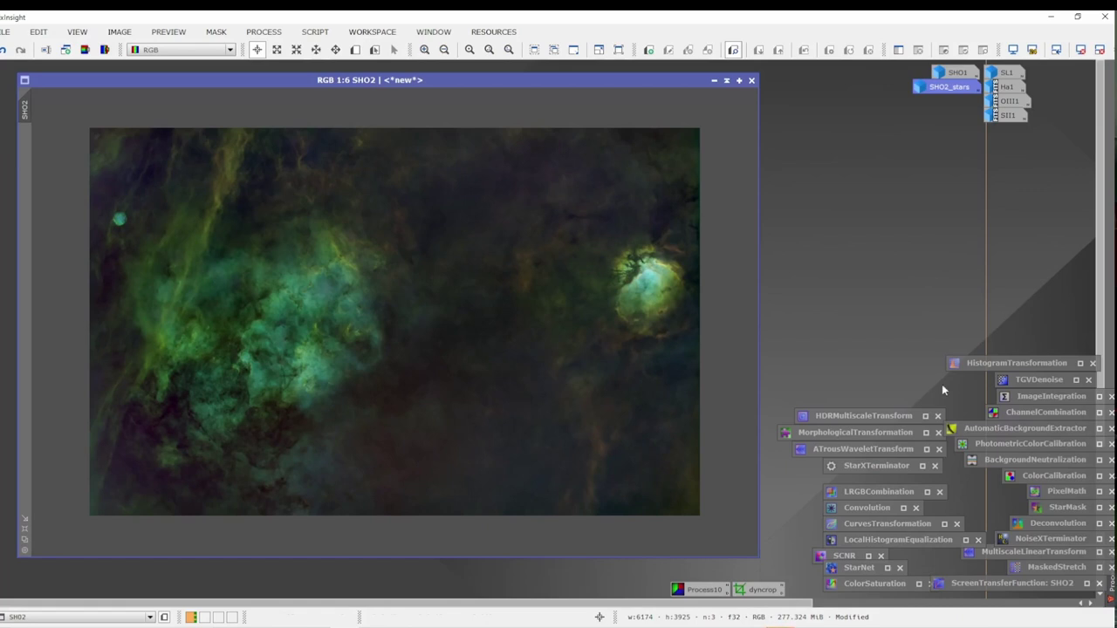
pyautogui.doubleClick(1017, 364)
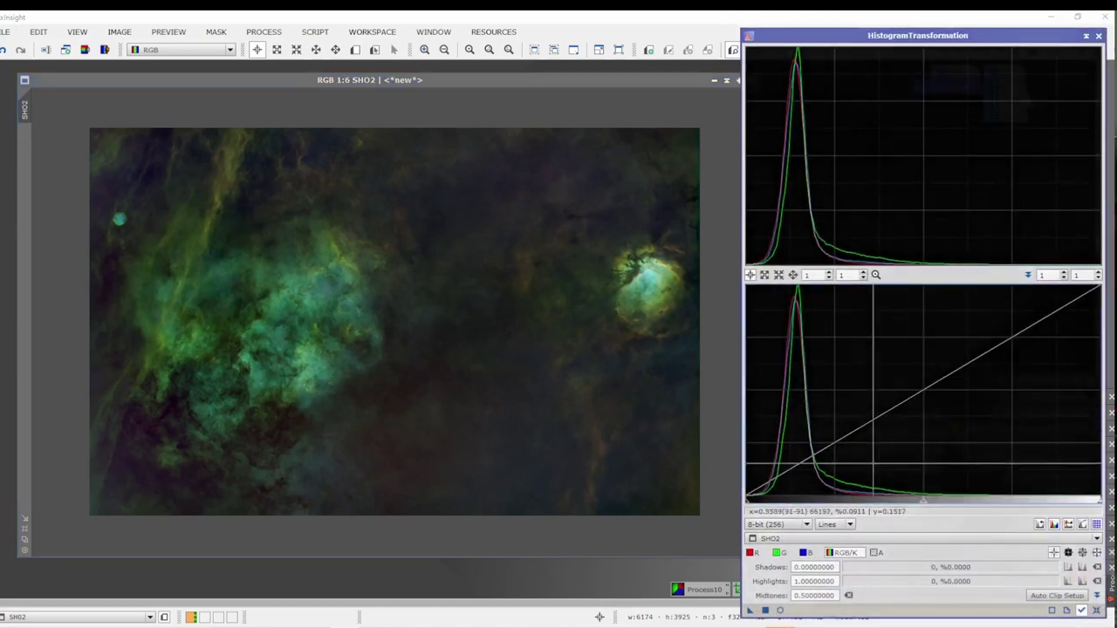
pyautogui.click(779, 610)
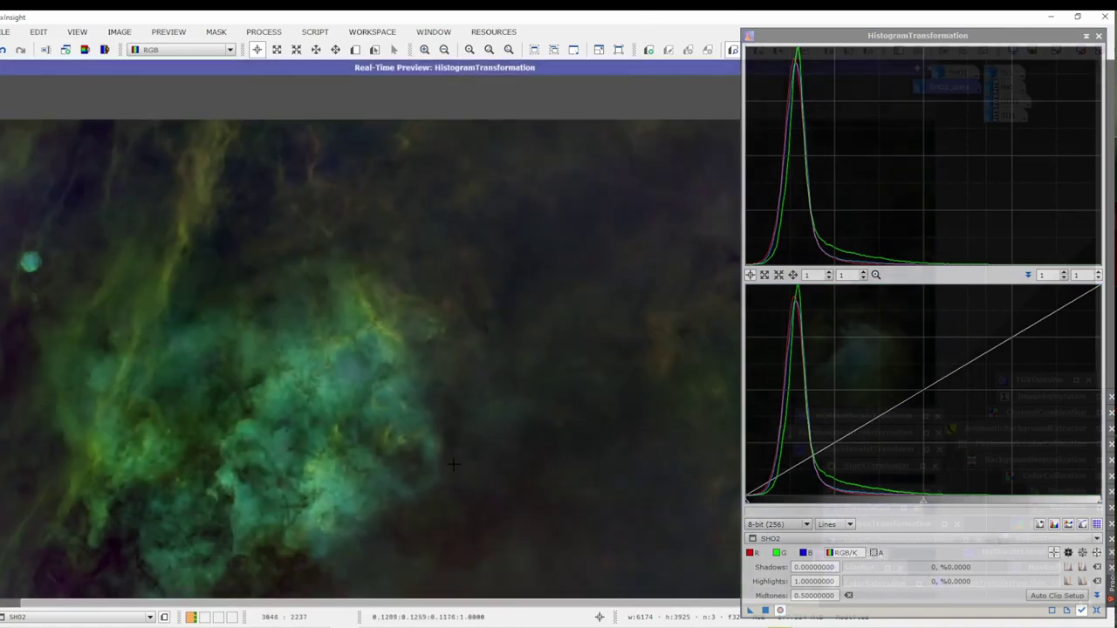
pyautogui.moveTo(453, 464); pyautogui.dragTo(497, 336)
pyautogui.moveTo(335, 468)
pyautogui.mouseDown()
pyautogui.moveTo(324, 477)
pyautogui.moveTo(342, 484)
pyautogui.mouseUp()
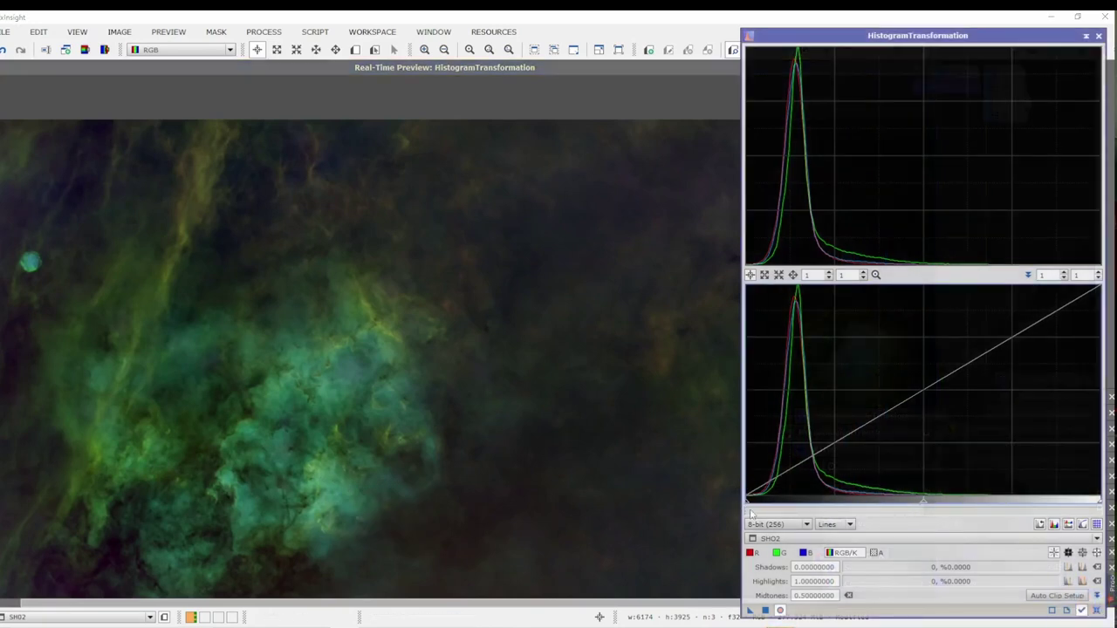
# Stretch SHO2 with HistogramTransformation using shadows 0.02170284 and midtones 0.41296928, and collapse the process window.
pyautogui.moveTo(746, 503); pyautogui.dragTo(752, 505)
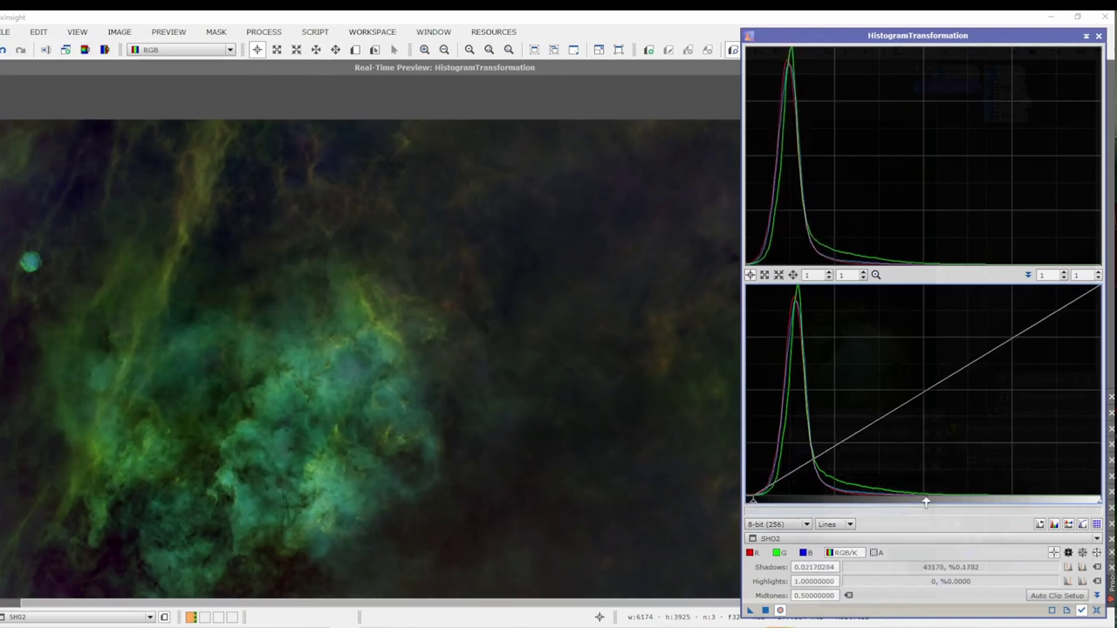
pyautogui.moveTo(925, 504); pyautogui.dragTo(890, 503)
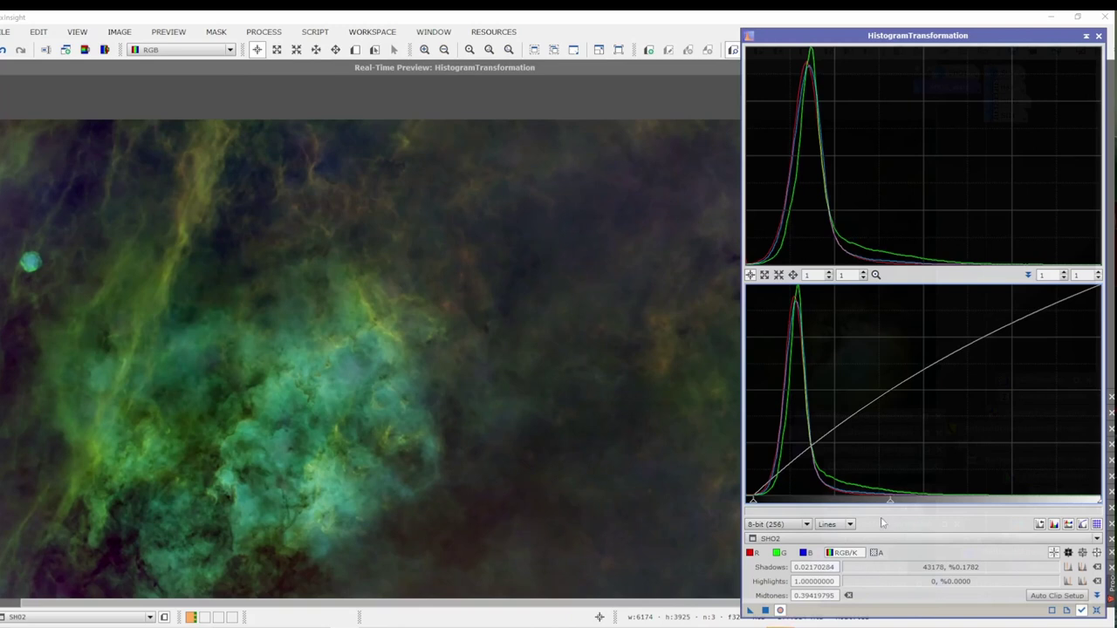
pyautogui.moveTo(891, 504); pyautogui.dragTo(896, 504)
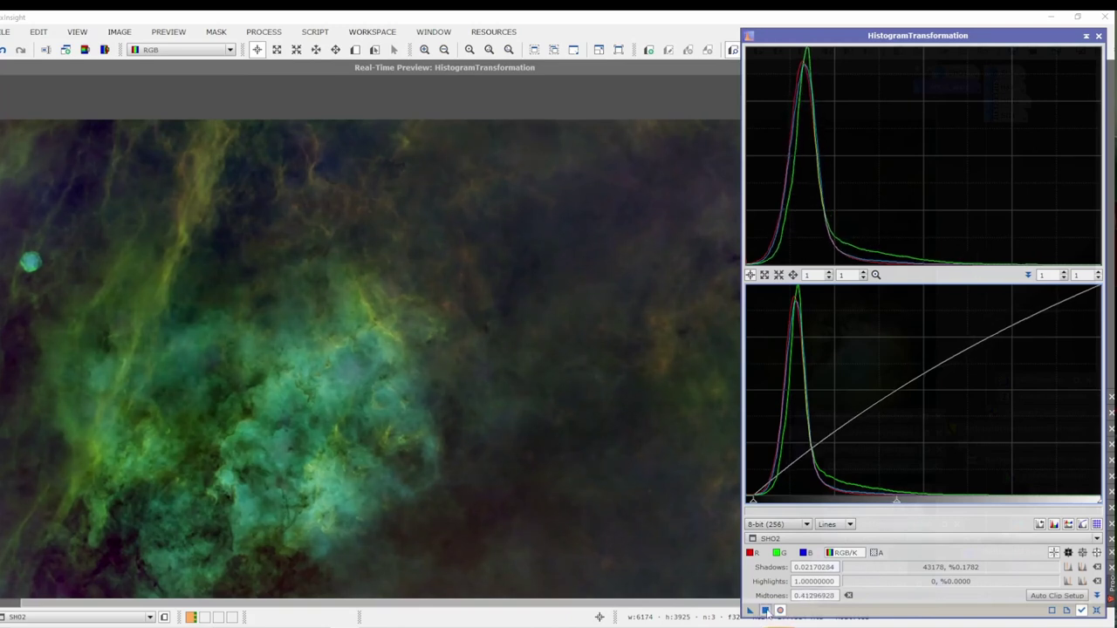
pyautogui.click(764, 610)
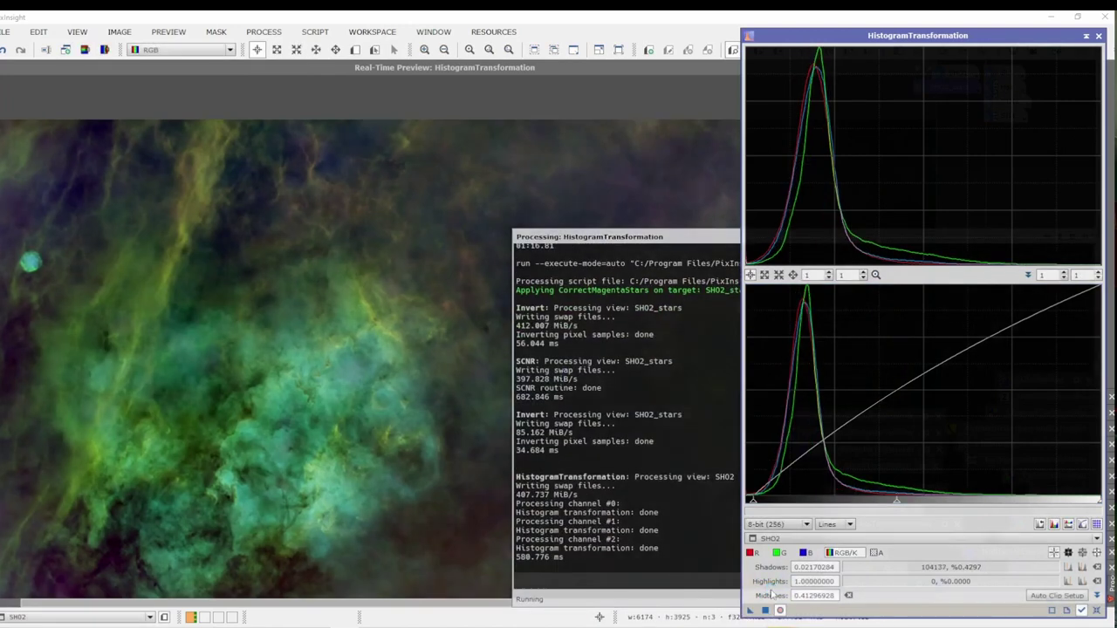
pyautogui.click(1086, 36)
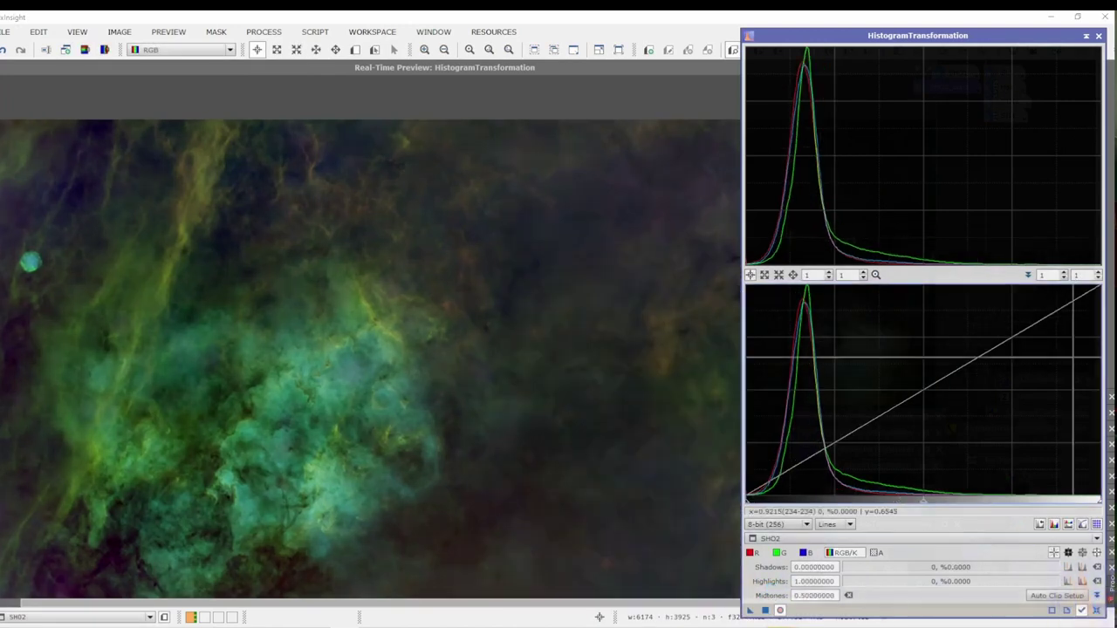
pyautogui.click(1086, 36)
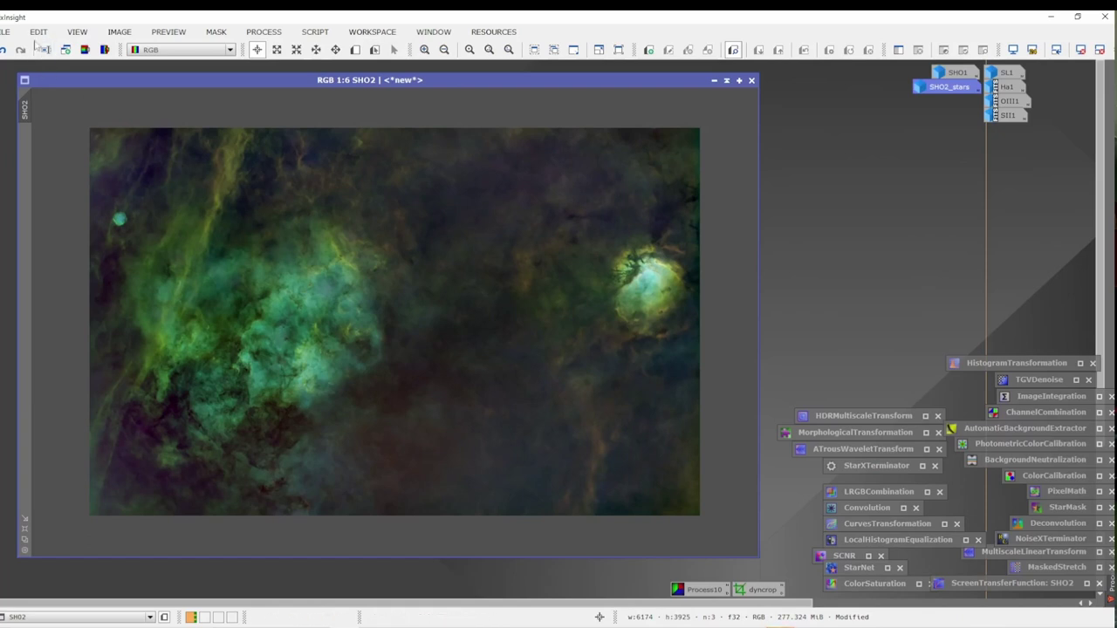
# Start saving SHO2 under a new name, creating and opening the folder 2022-06-21 inside 4. PixPS of the 2022-06-09 SH2-115 project.
pyautogui.click(5, 31)
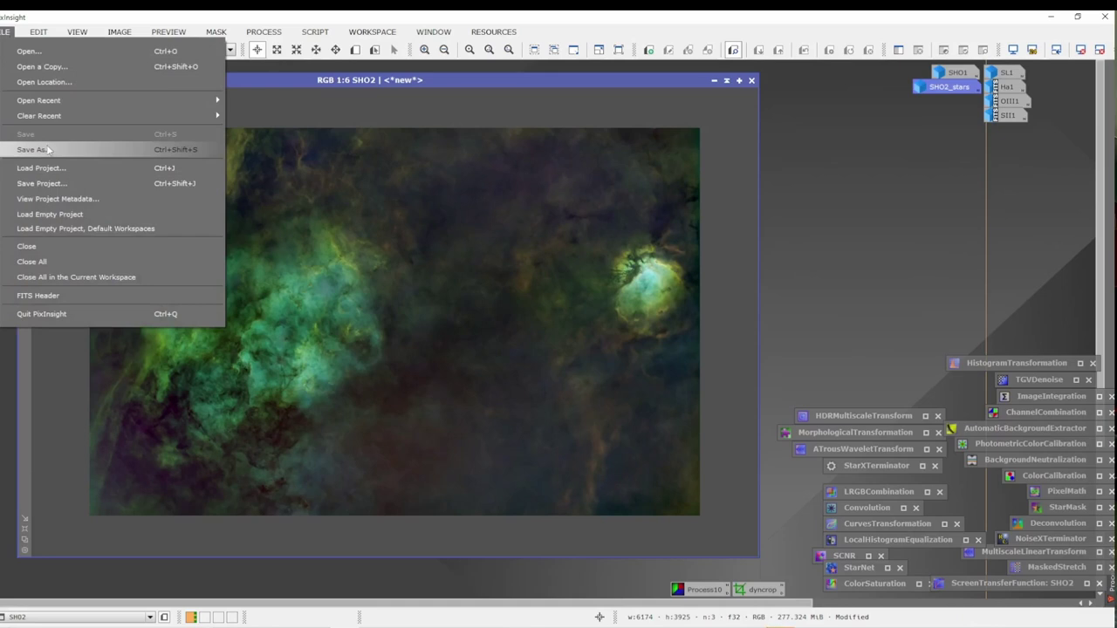
pyautogui.click(42, 149)
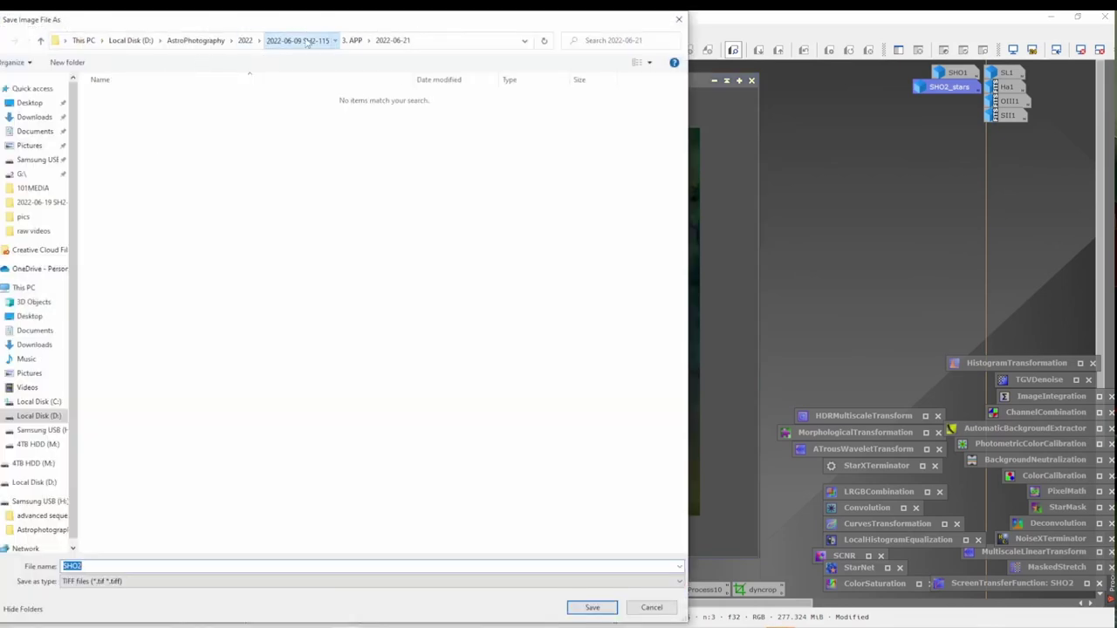
pyautogui.click(297, 40)
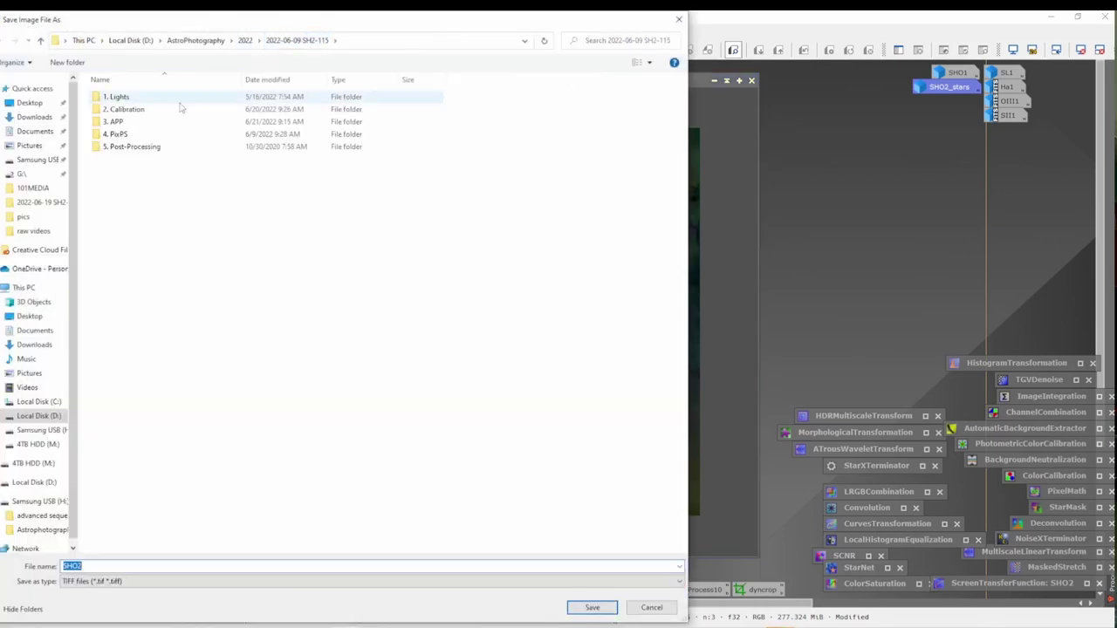
pyautogui.doubleClick(149, 135)
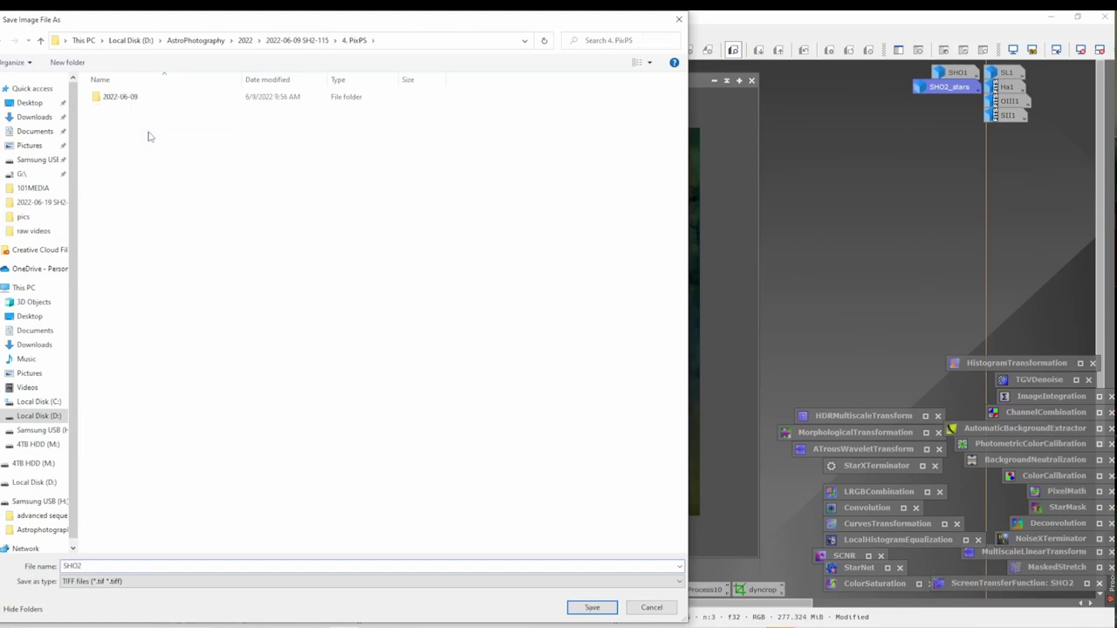
pyautogui.rightClick(148, 131)
pyautogui.moveTo(246, 254)
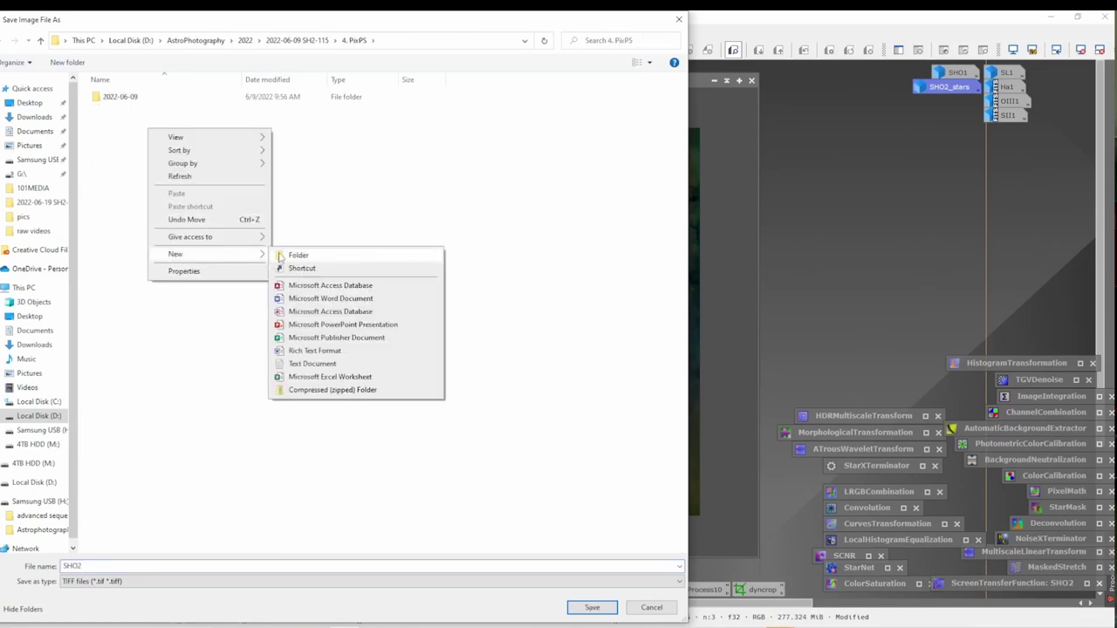
pyautogui.click(300, 254)
pyautogui.write('2022-')
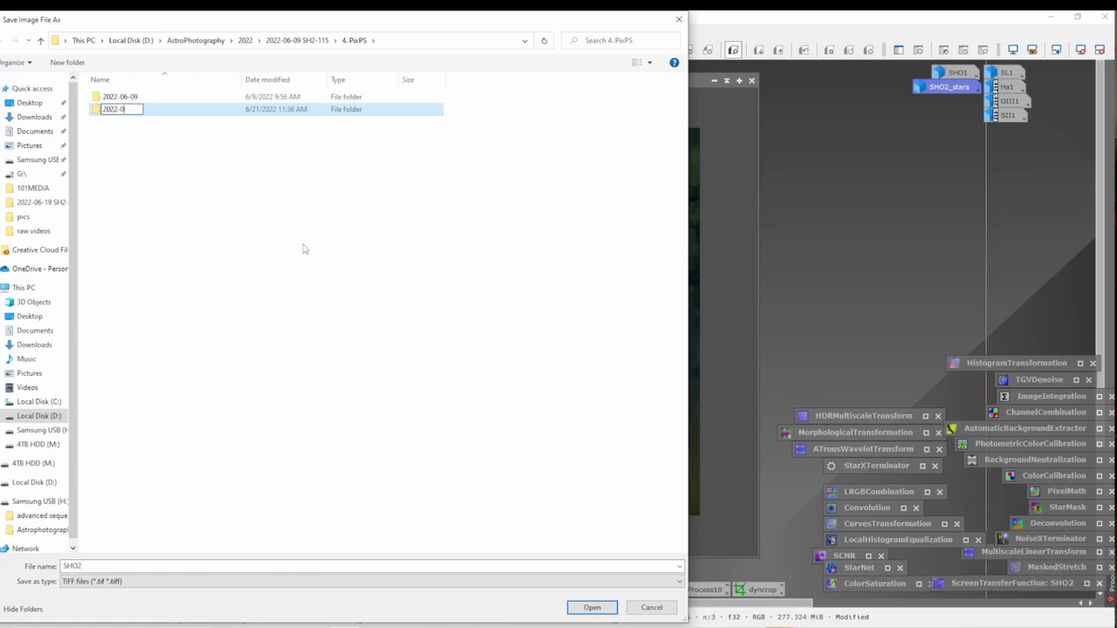
pyautogui.write('06')
pyautogui.write('-22')
pyautogui.press('Return')
pyautogui.doubleClick(168, 113)
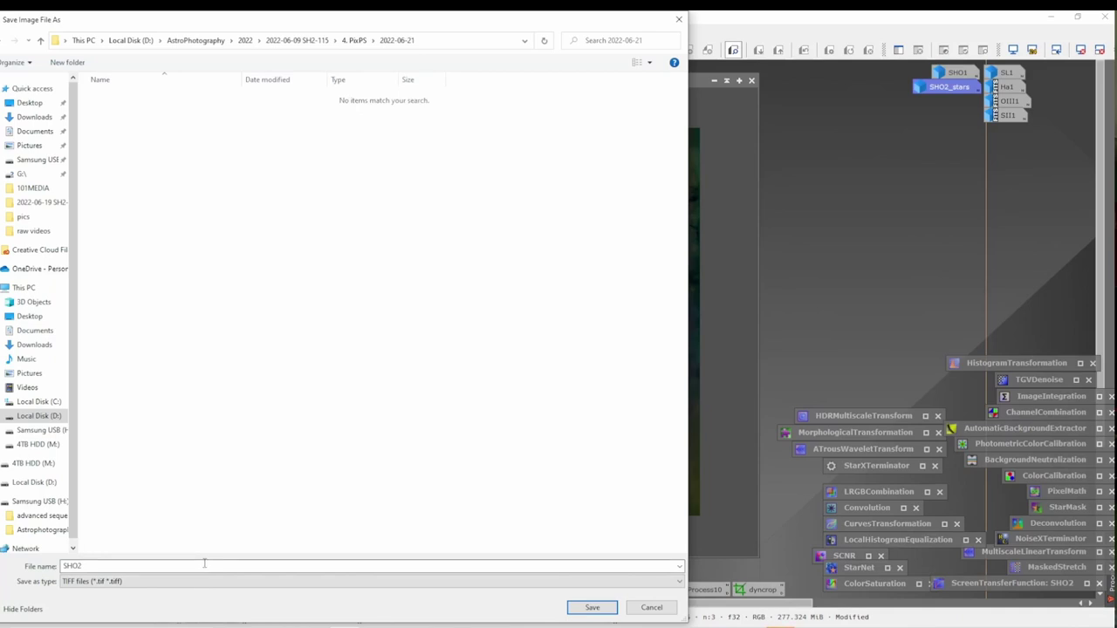
# Save the image as an uncompressed 16-bit unsigned integer TIFF named SHO2, and minimize its window near the other image icons.
pyautogui.click(592, 607)
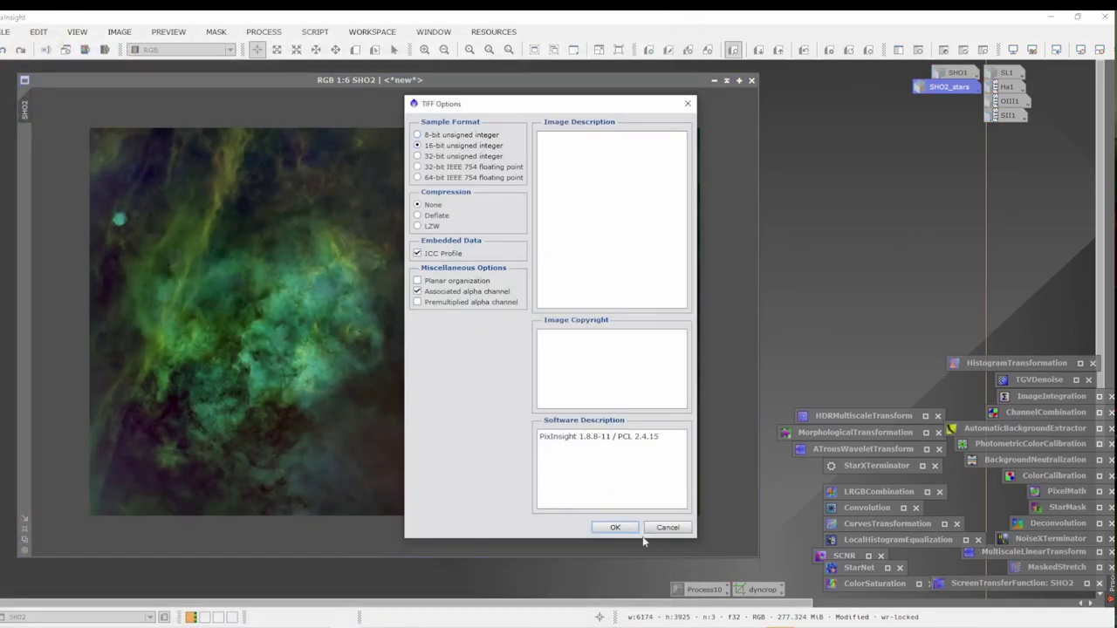
pyautogui.click(615, 528)
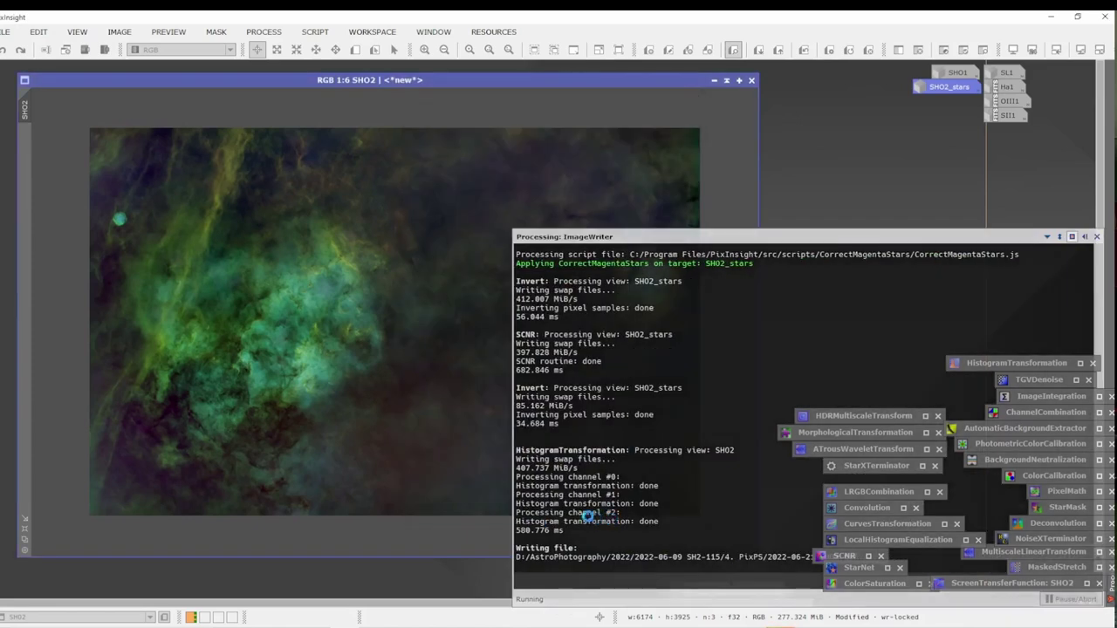
pyautogui.click(714, 79)
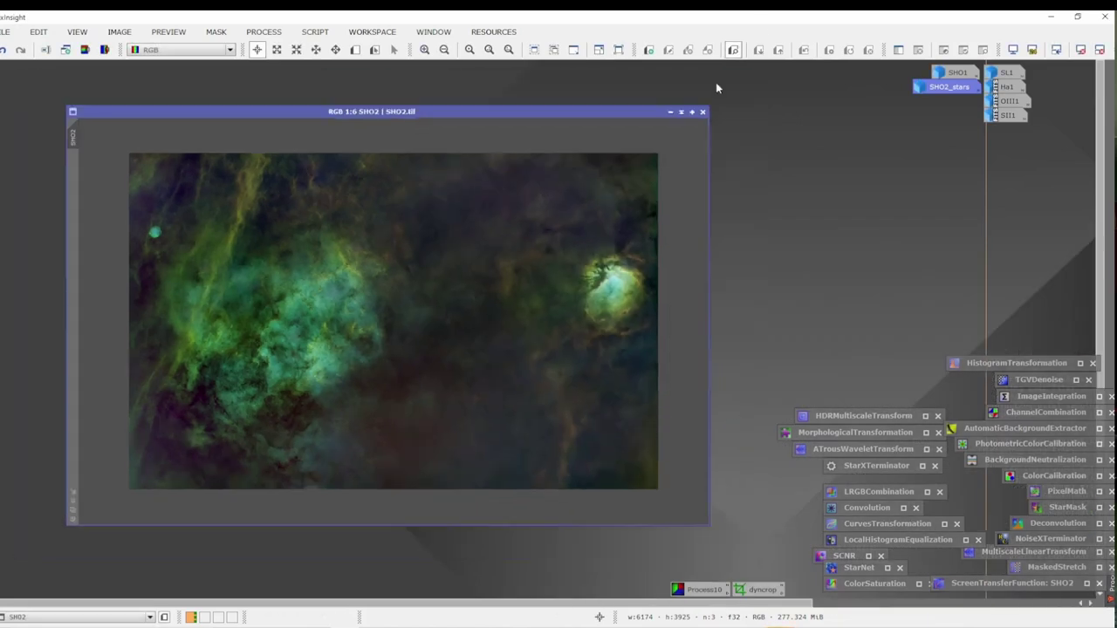
pyautogui.moveTo(411, 323); pyautogui.dragTo(1004, 131)
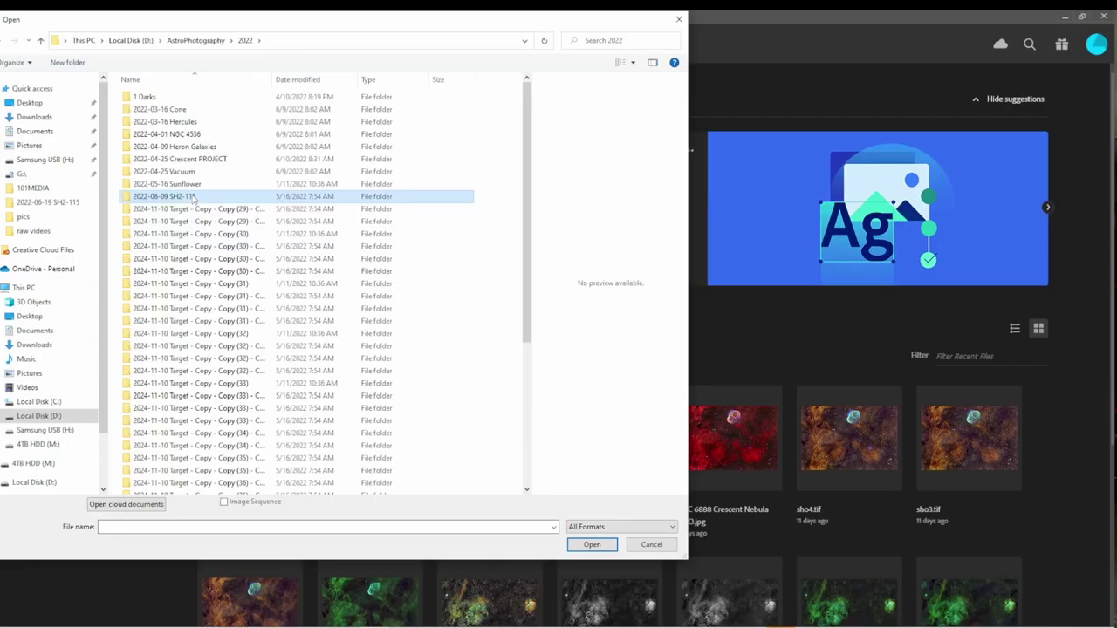
# In Photoshop, open SHO2.tif from the project's 4. PixPS folder 2022-06-21 and duplicate the Background layer.
pyautogui.doubleClick(157, 202)
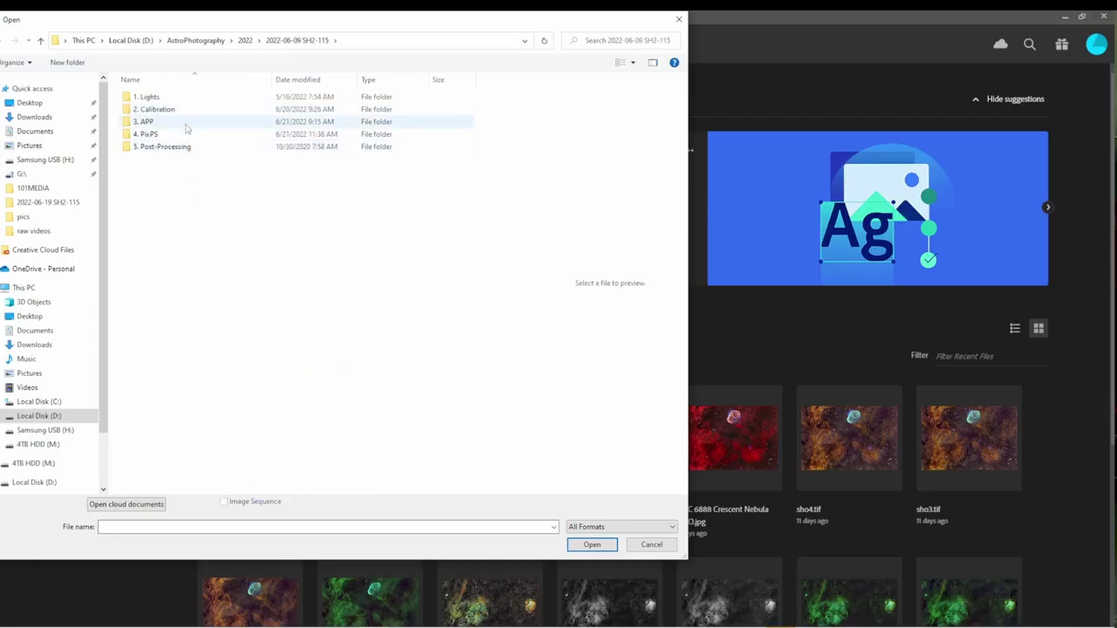
pyautogui.doubleClick(188, 134)
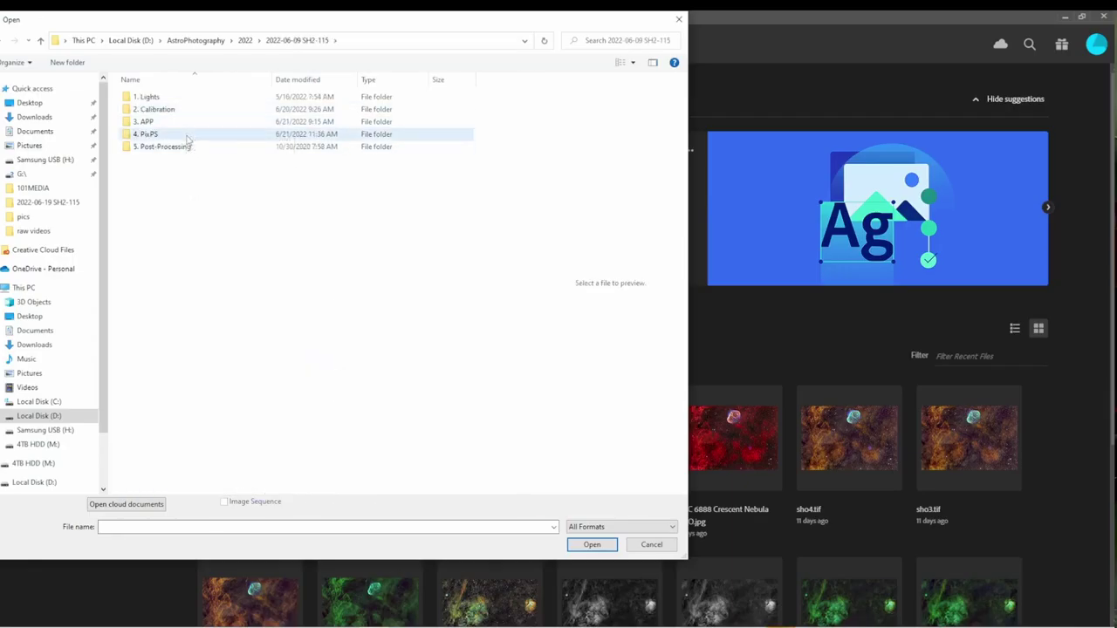
pyautogui.doubleClick(172, 111)
pyautogui.doubleClick(150, 112)
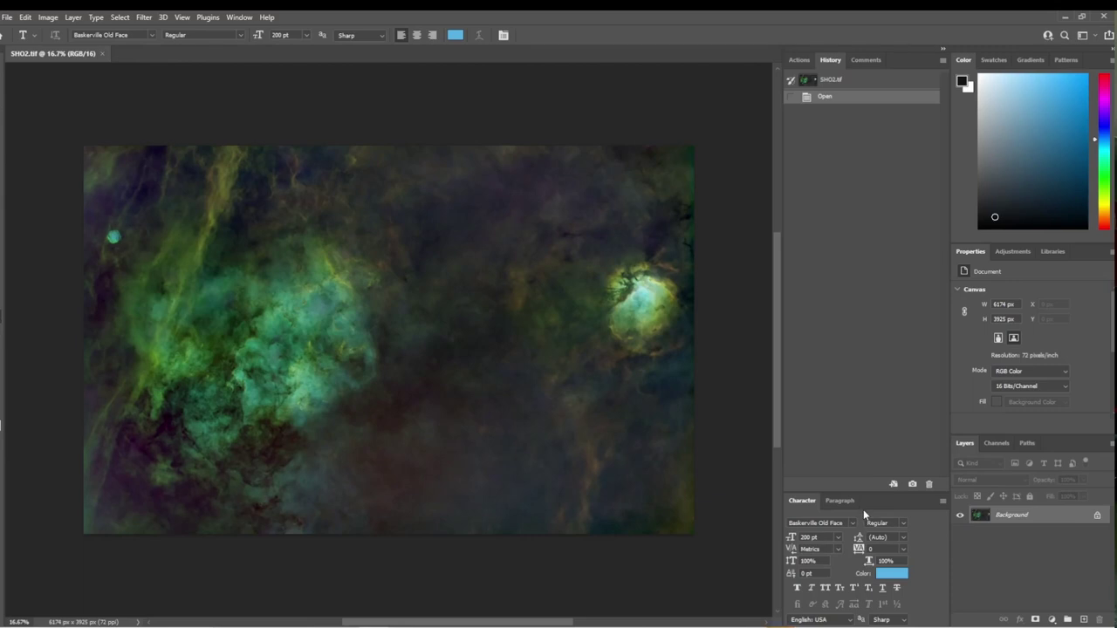
pyautogui.hotkey('ctrl', 'j')
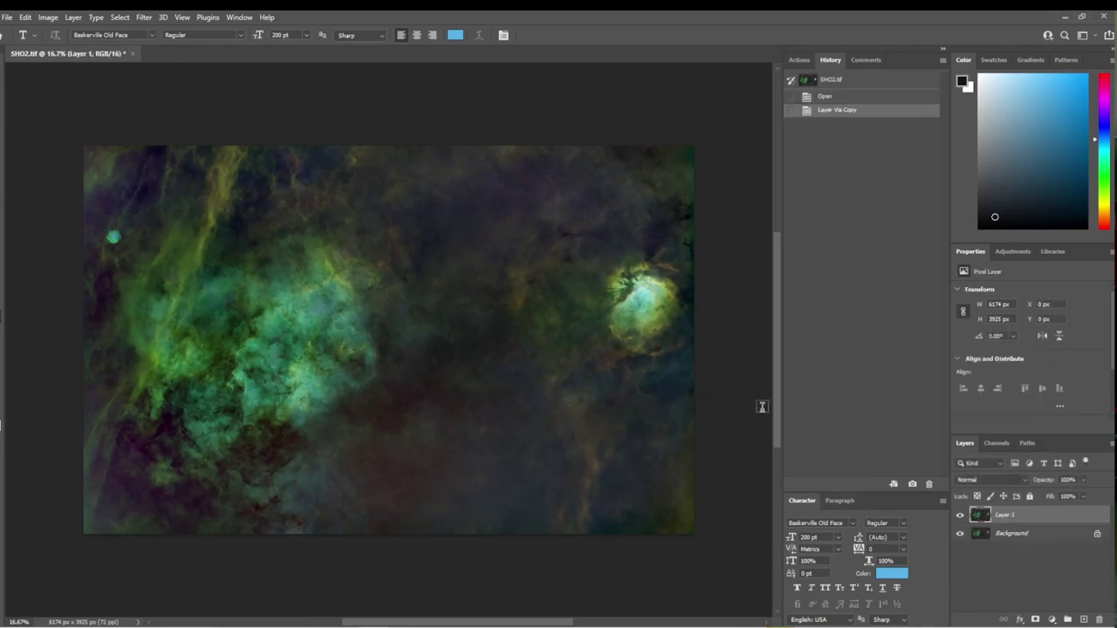
# Examine the Starizona and Astronomy Tools v1_6_2 action sets, leaving both sets collapsed.
pyautogui.click(798, 59)
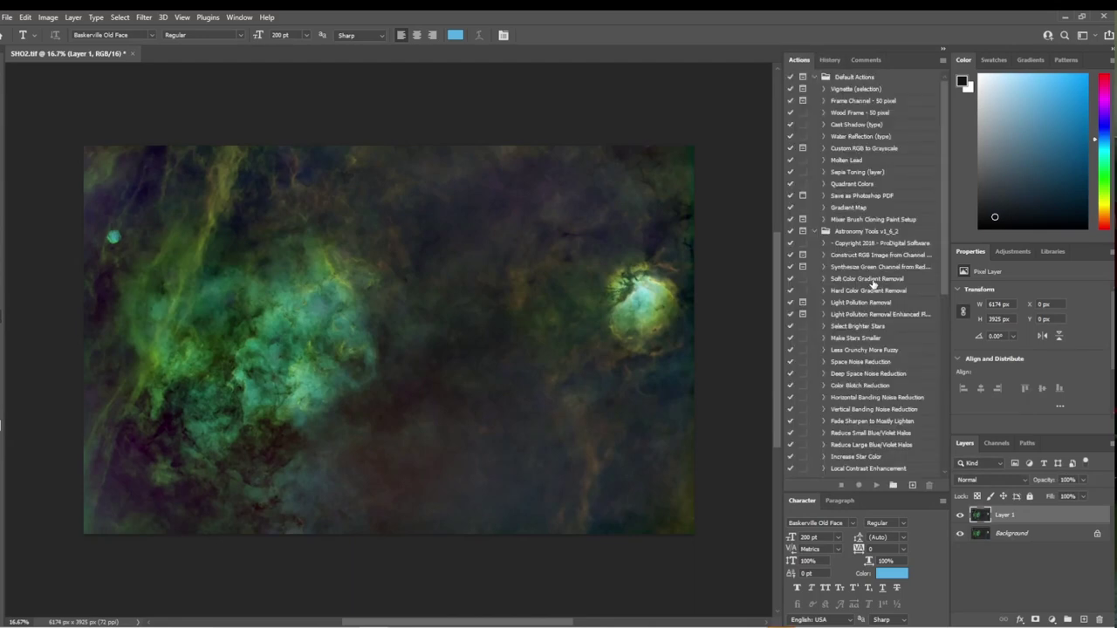
pyautogui.click(816, 231)
pyautogui.click(845, 242)
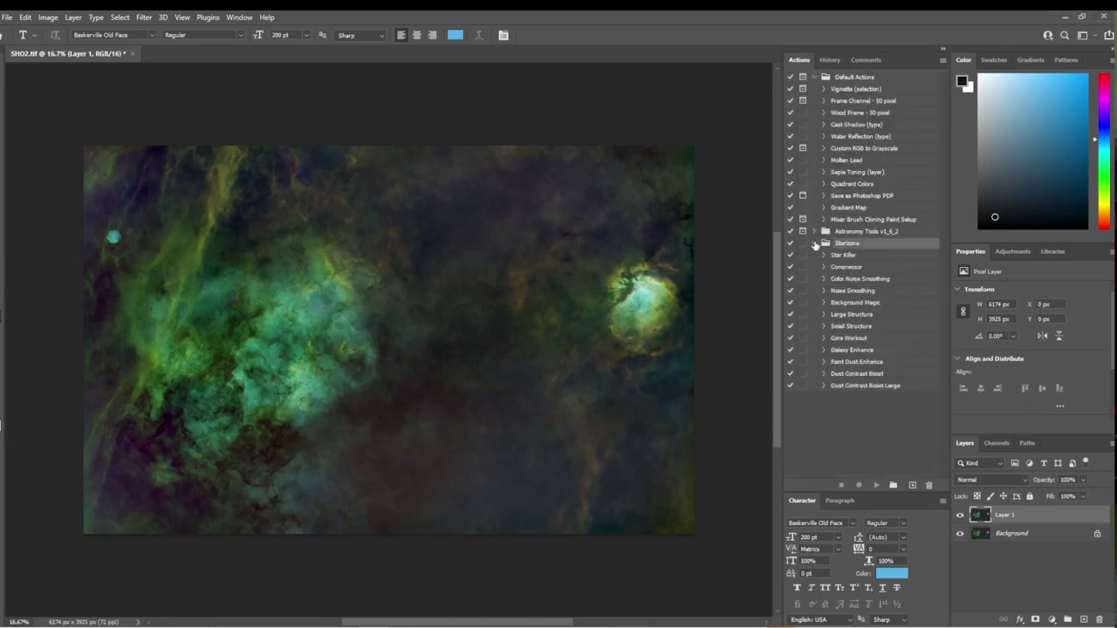
pyautogui.click(814, 243)
pyautogui.click(846, 232)
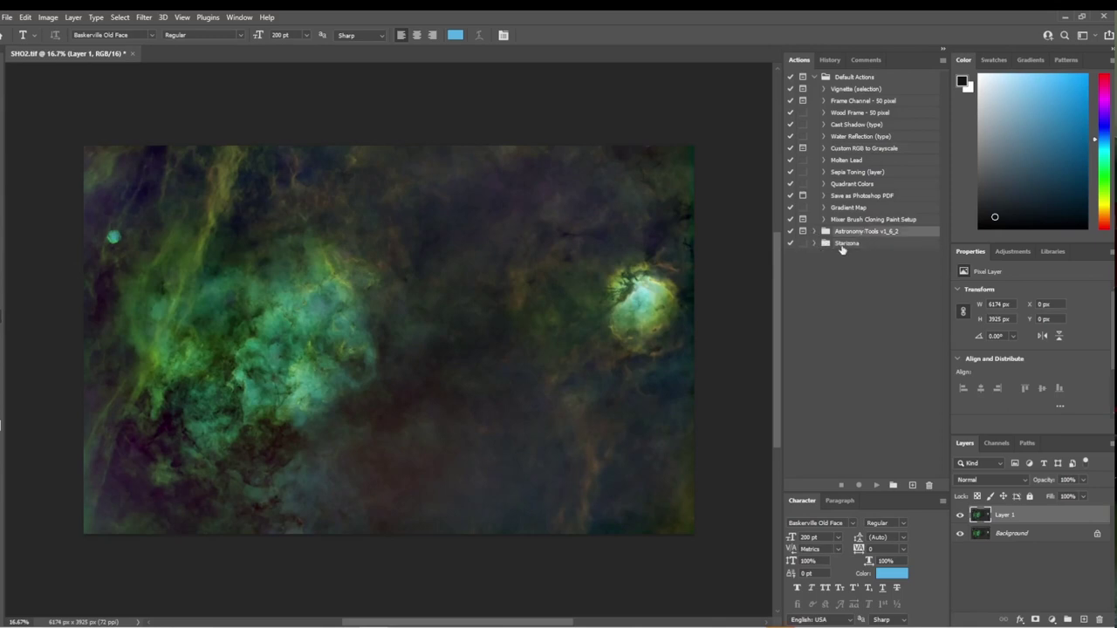
pyautogui.click(843, 246)
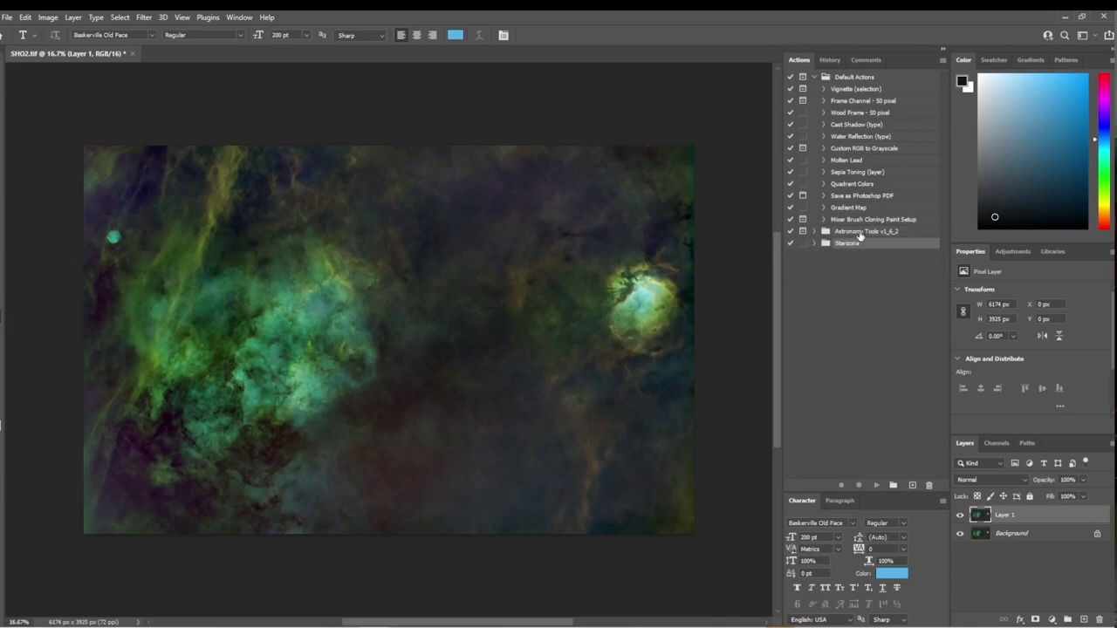
pyautogui.click(858, 235)
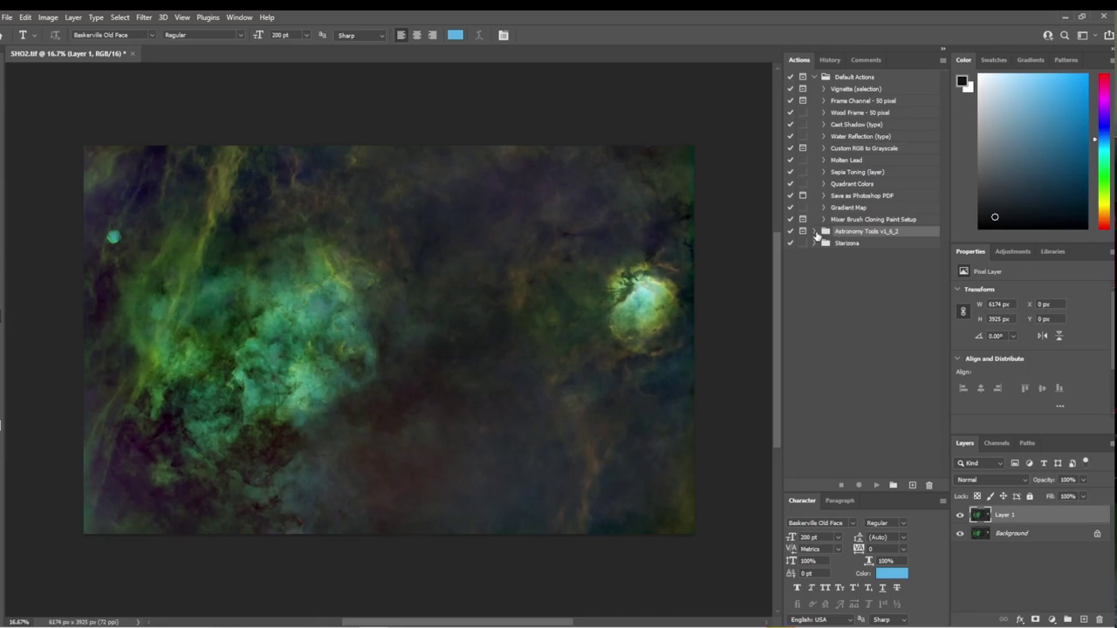
pyautogui.click(815, 232)
pyautogui.scroll(-3, 877, 317)
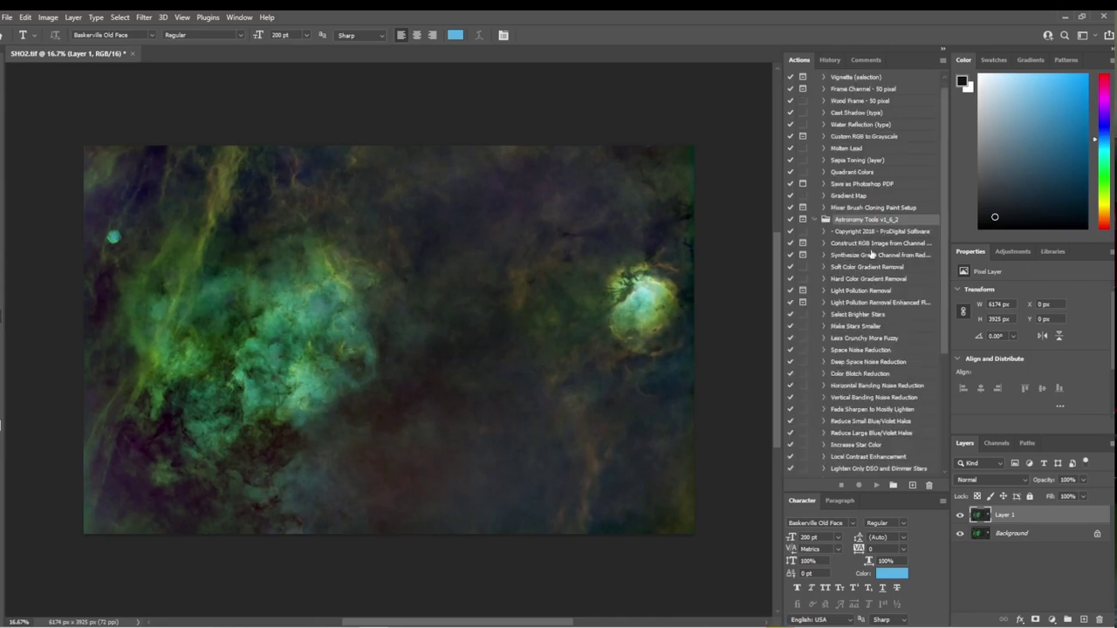
pyautogui.scroll(-1, 849, 399)
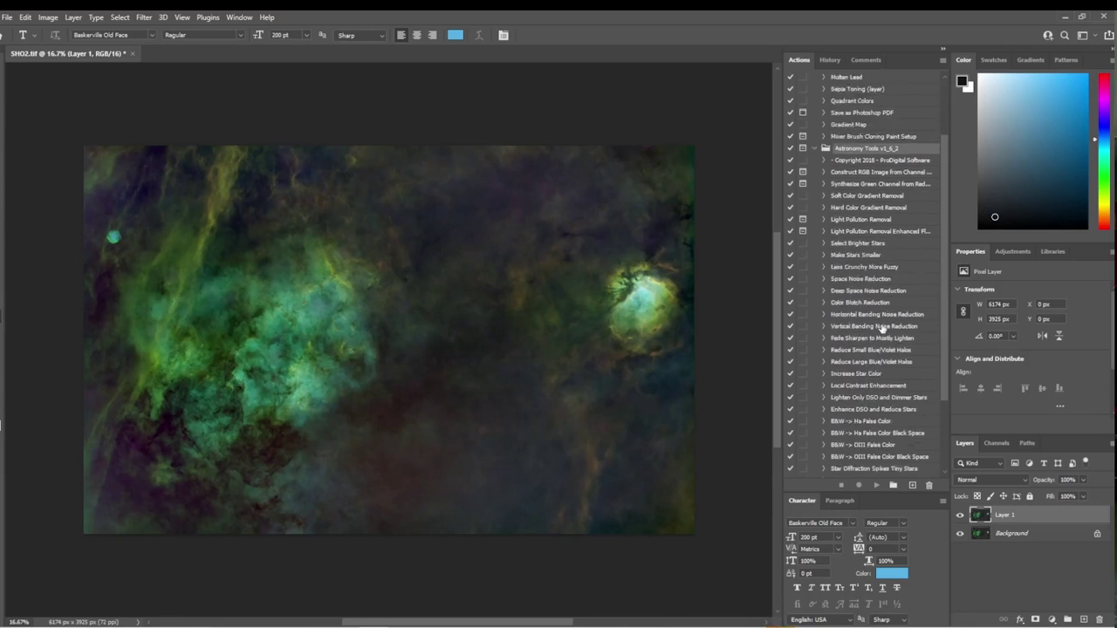
pyautogui.scroll(2, 884, 329)
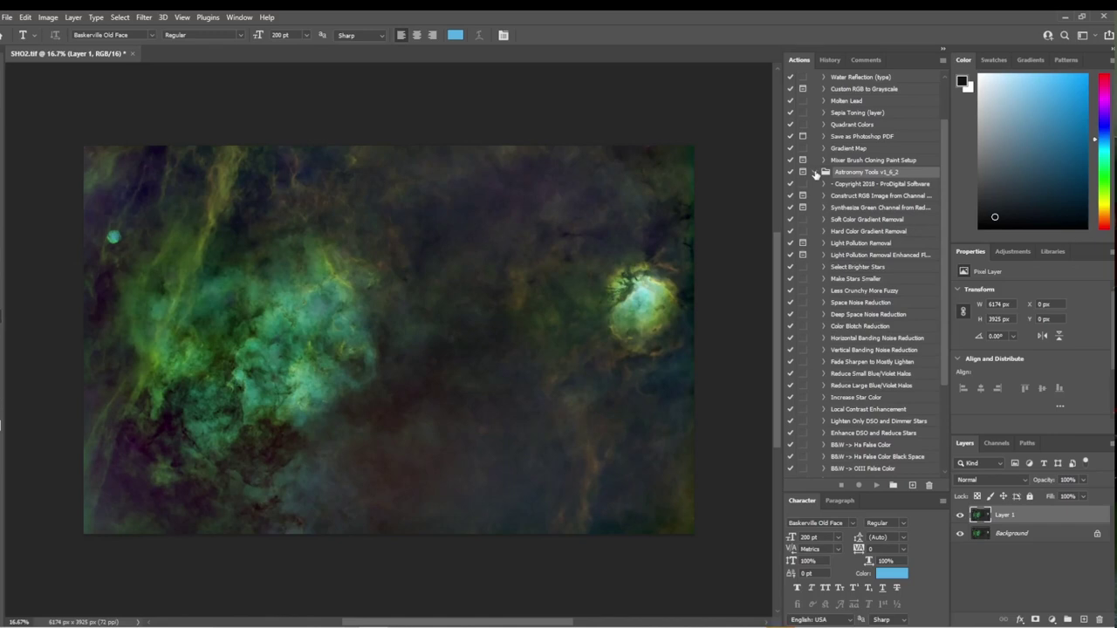
pyautogui.click(814, 173)
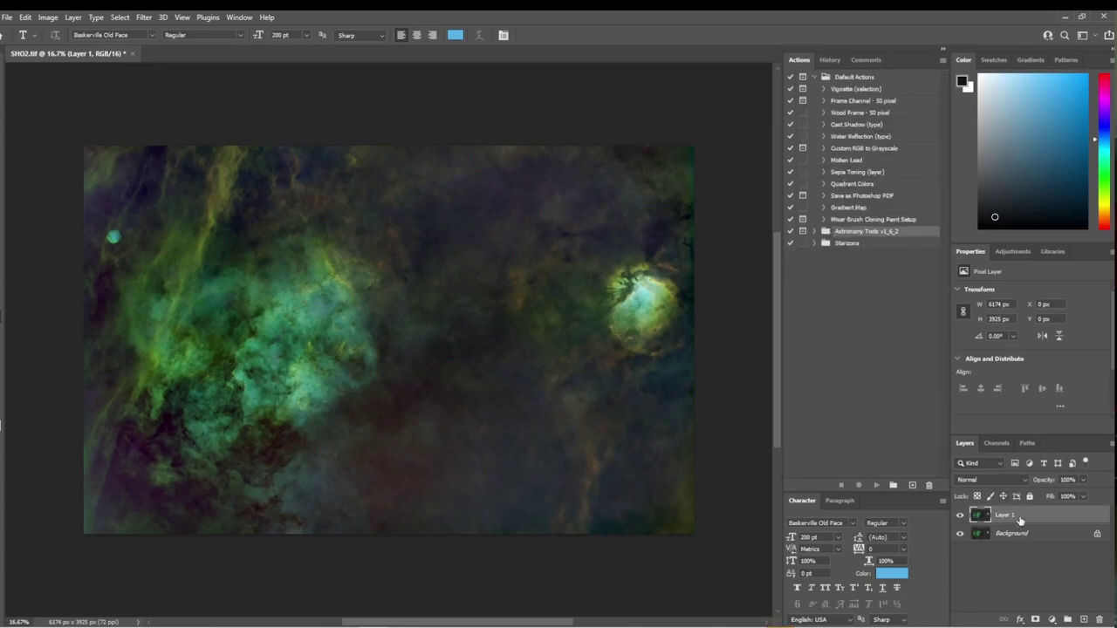
# Apply the AstroFlat Pro filter to Layer 1 with Smoothness, Edge Cleanup and Dark Noise Reduction at 20.
pyautogui.click(144, 18)
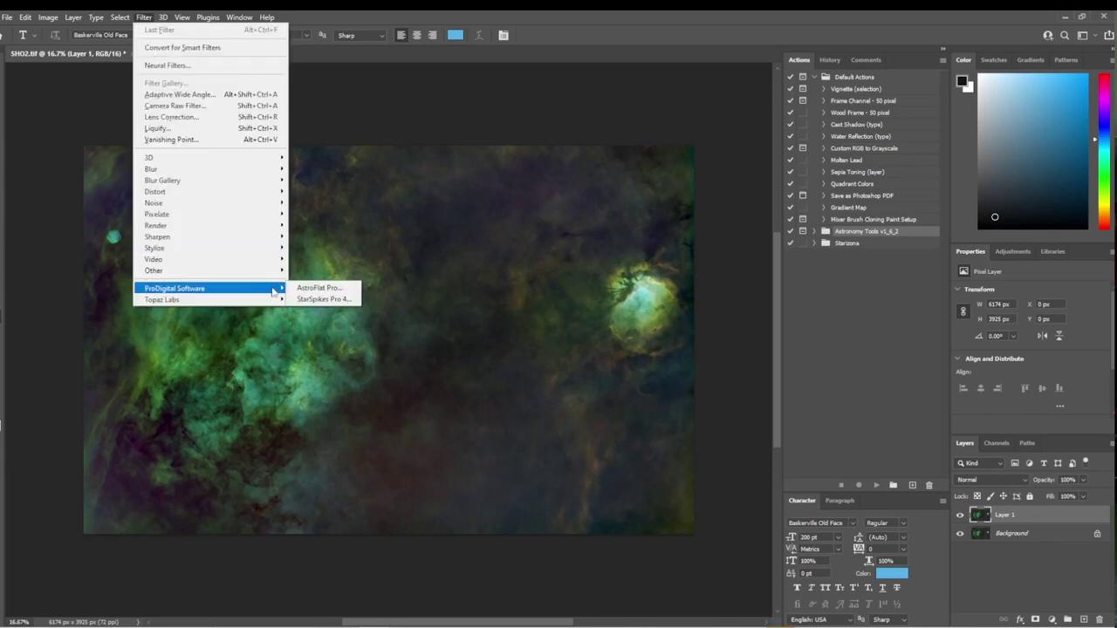
pyautogui.moveTo(268, 303)
pyautogui.click(337, 291)
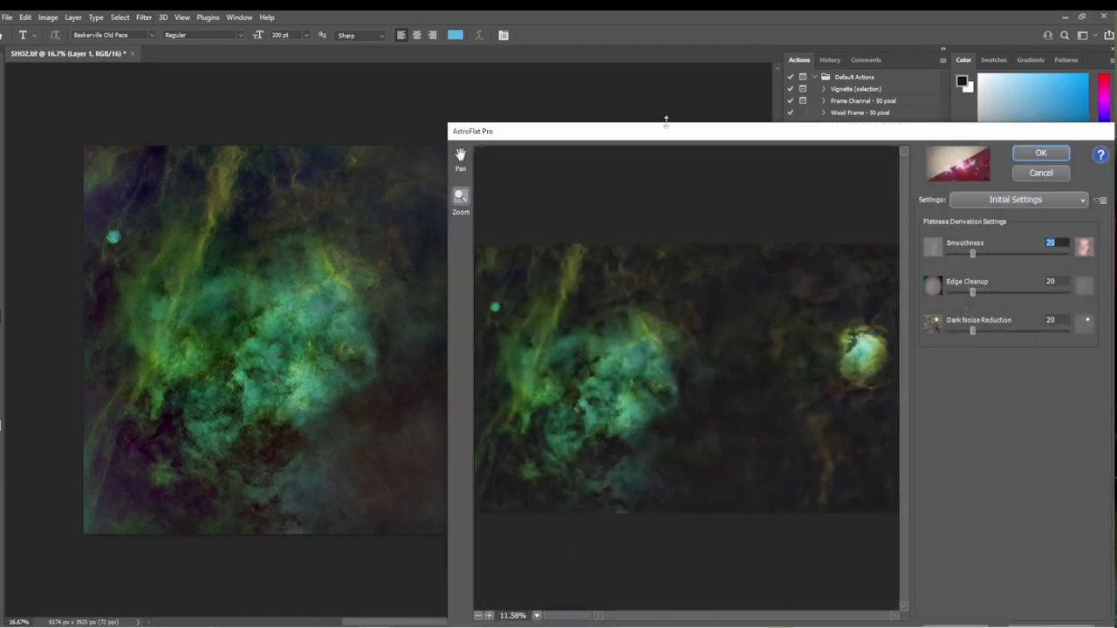
pyautogui.moveTo(656, 131); pyautogui.dragTo(376, 85)
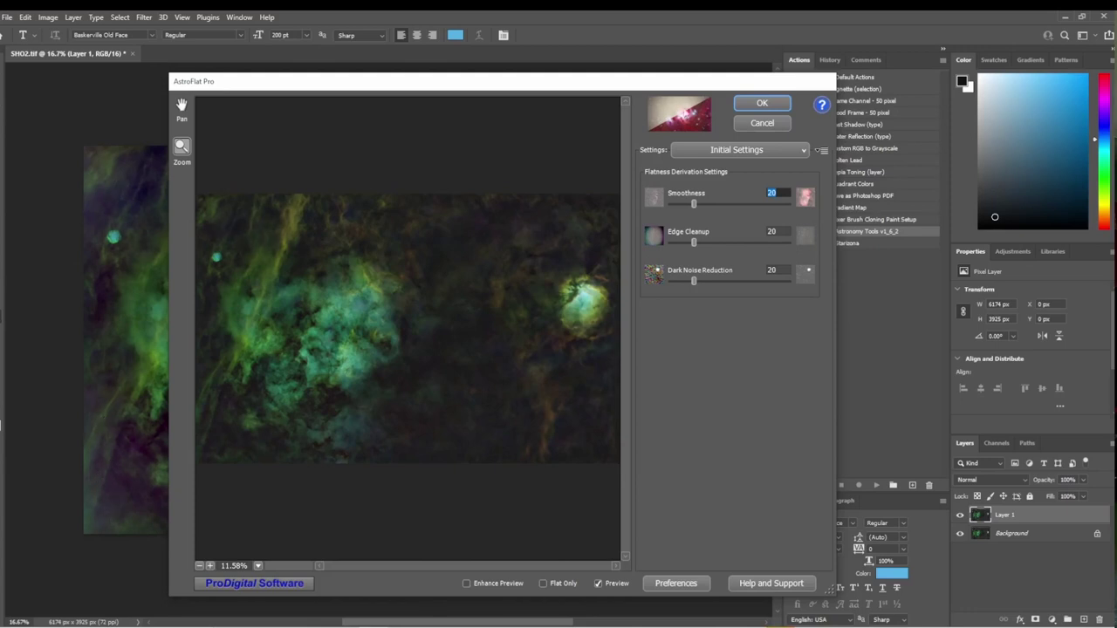
pyautogui.click(777, 104)
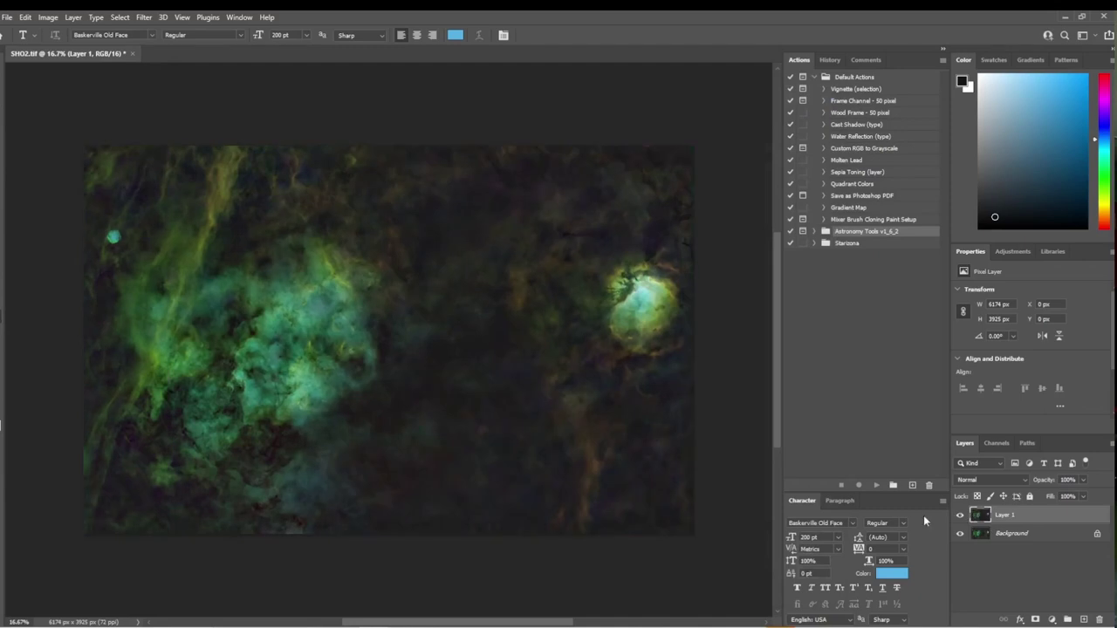
# Compare the flattened background with the original by repeatedly hiding and showing Layer 1, leaving the layer visible.
pyautogui.scroll(-1, 568, 460)
pyautogui.scroll(1, 568, 460)
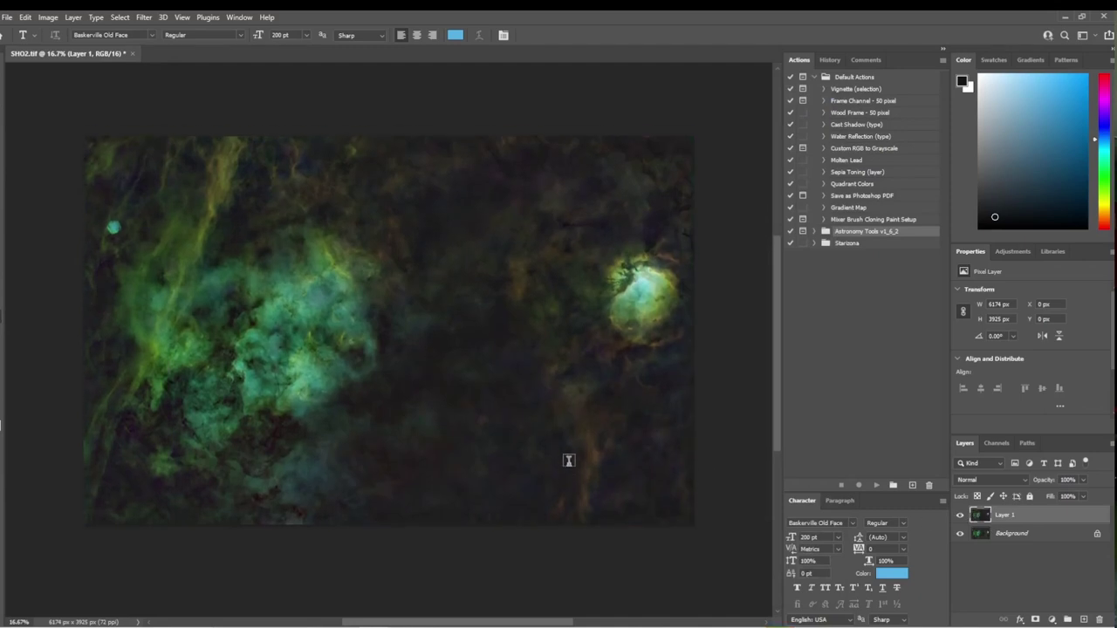
pyautogui.click(960, 516)
pyautogui.click(961, 516)
pyautogui.click(962, 517)
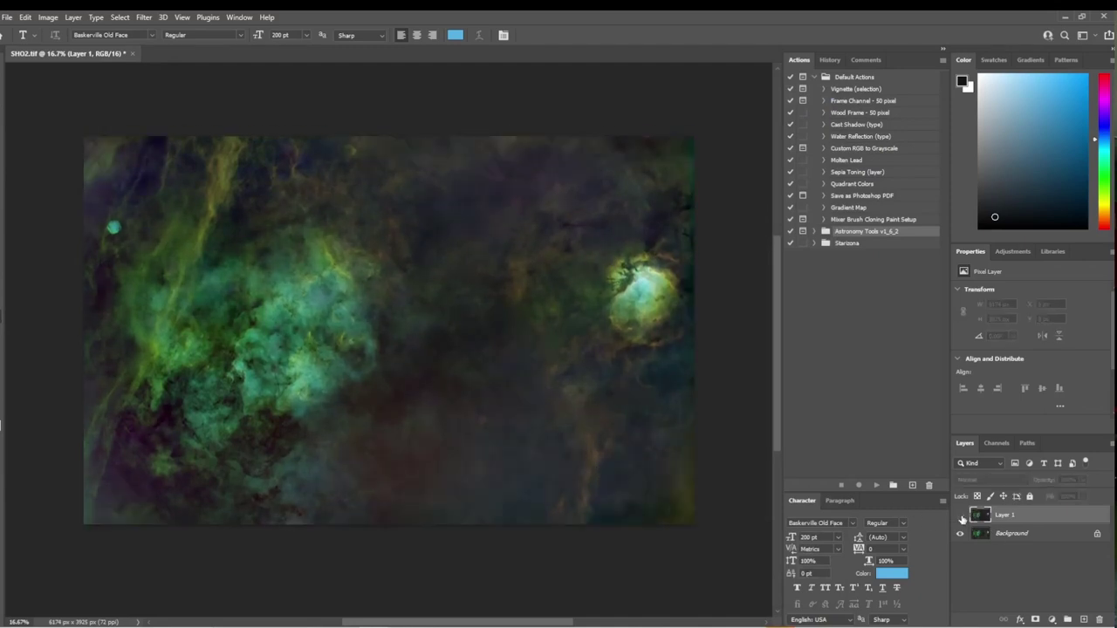
pyautogui.click(961, 516)
pyautogui.click(961, 516)
pyautogui.click(962, 516)
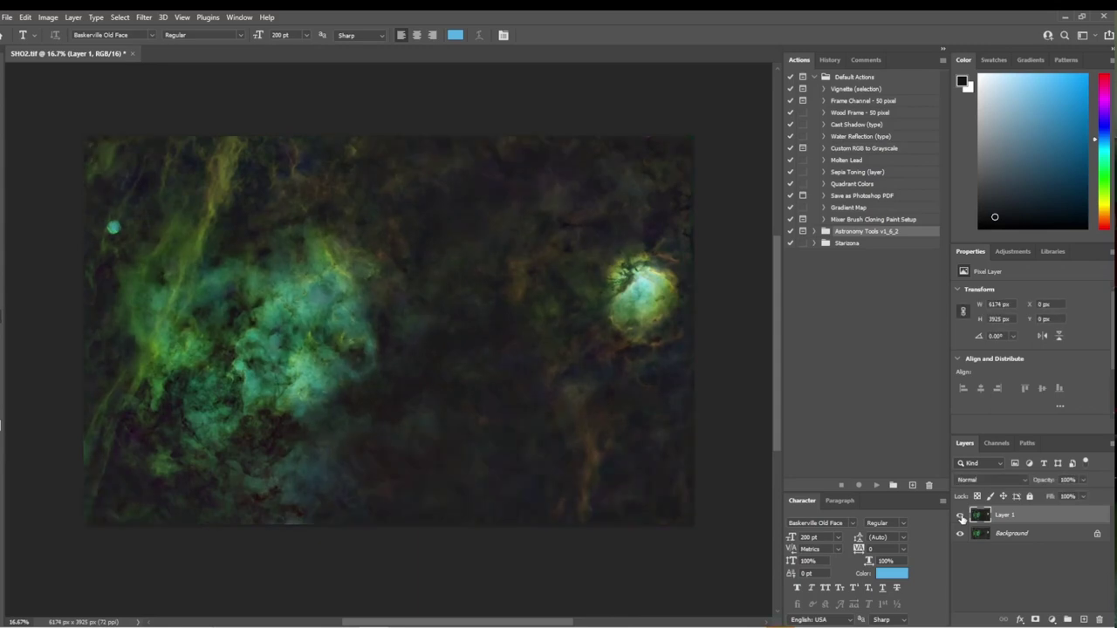
pyautogui.click(962, 517)
pyautogui.click(962, 517)
pyautogui.click(962, 516)
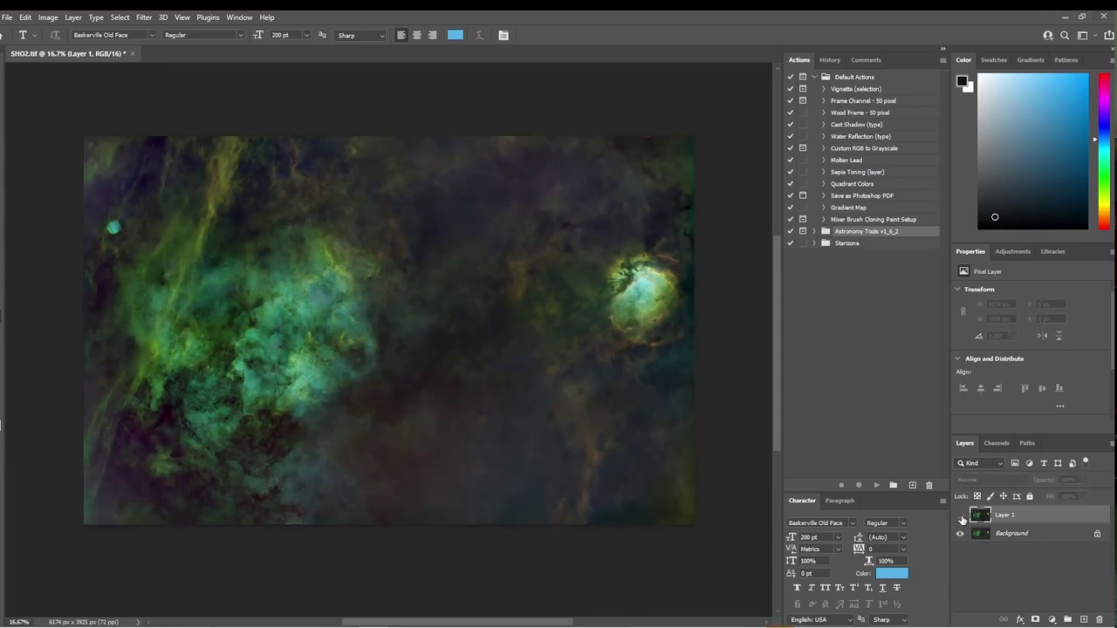
pyautogui.click(961, 516)
pyautogui.click(962, 517)
pyautogui.click(961, 516)
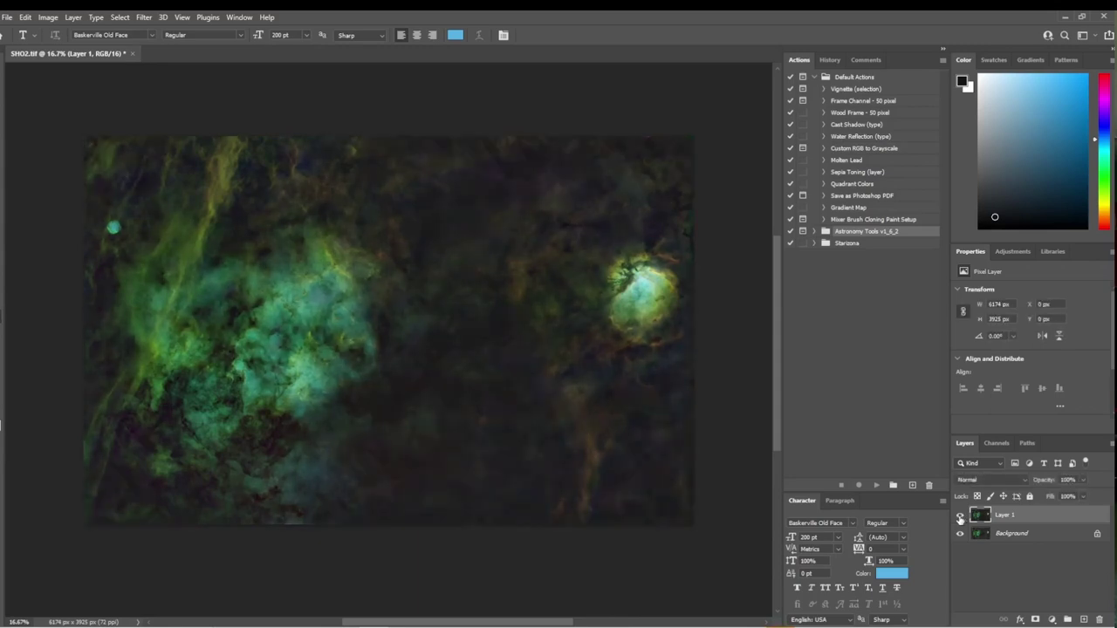
pyautogui.click(961, 517)
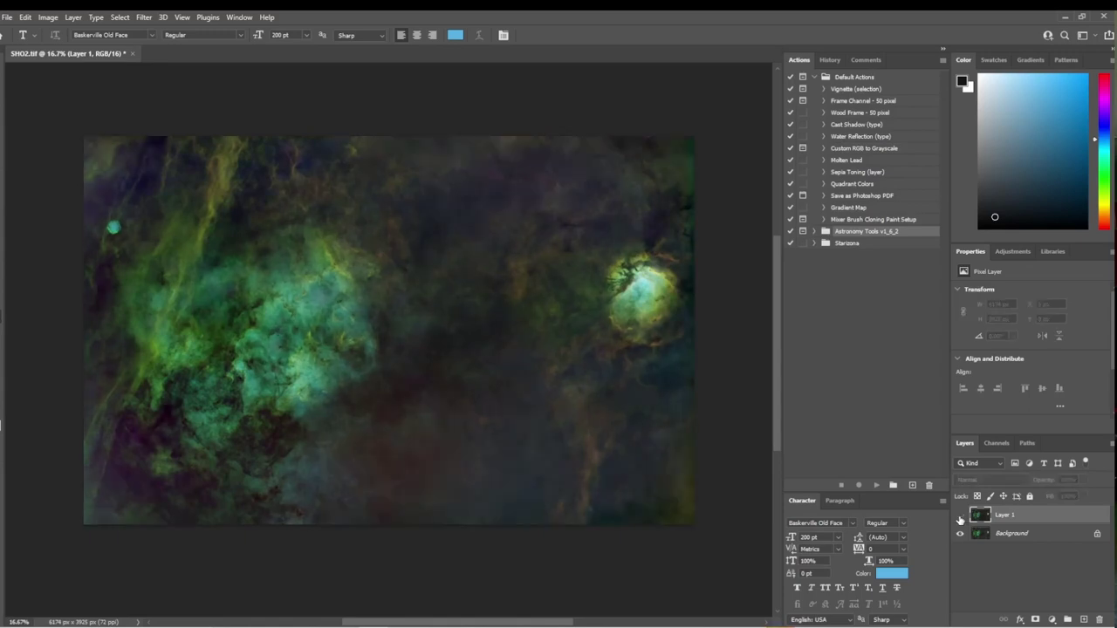
pyautogui.click(961, 518)
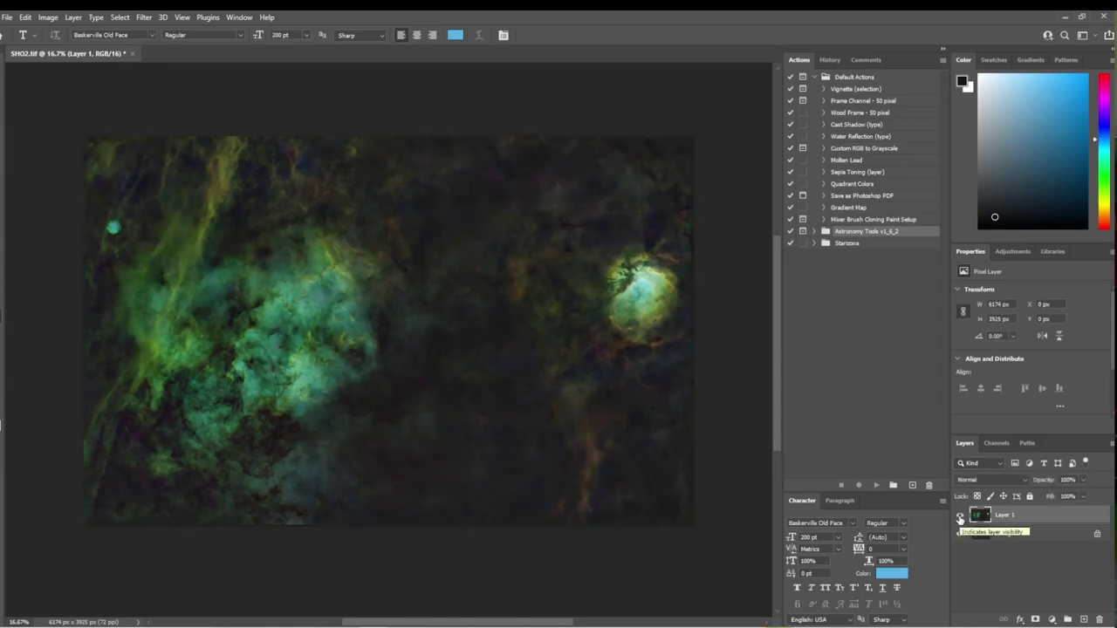
pyautogui.click(960, 518)
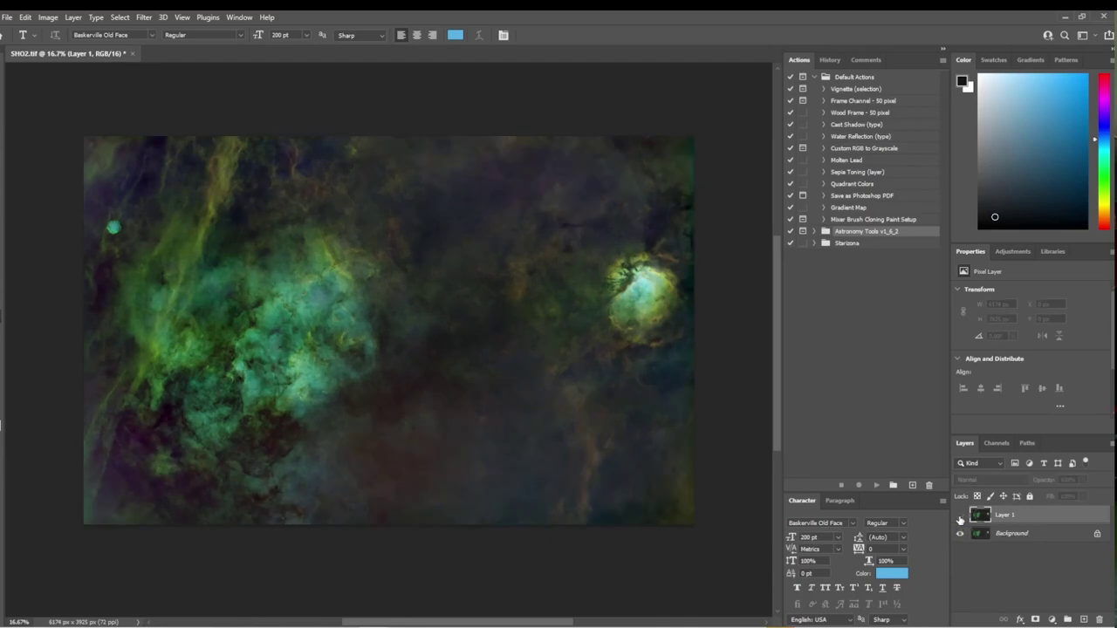
pyautogui.click(960, 517)
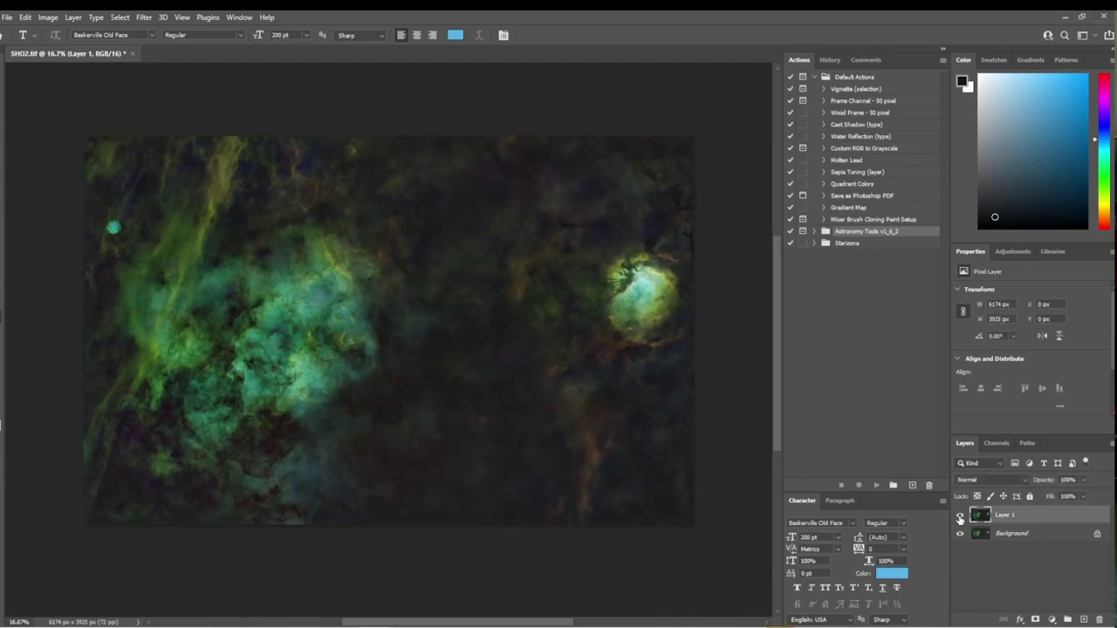
# Keep Layer 1 at 100% opacity and flatten the image into a single Background layer.
pyautogui.click(1084, 481)
pyautogui.moveTo(1083, 496)
pyautogui.mouseDown()
pyautogui.moveTo(1056, 497)
pyautogui.moveTo(1085, 497)
pyautogui.mouseUp()
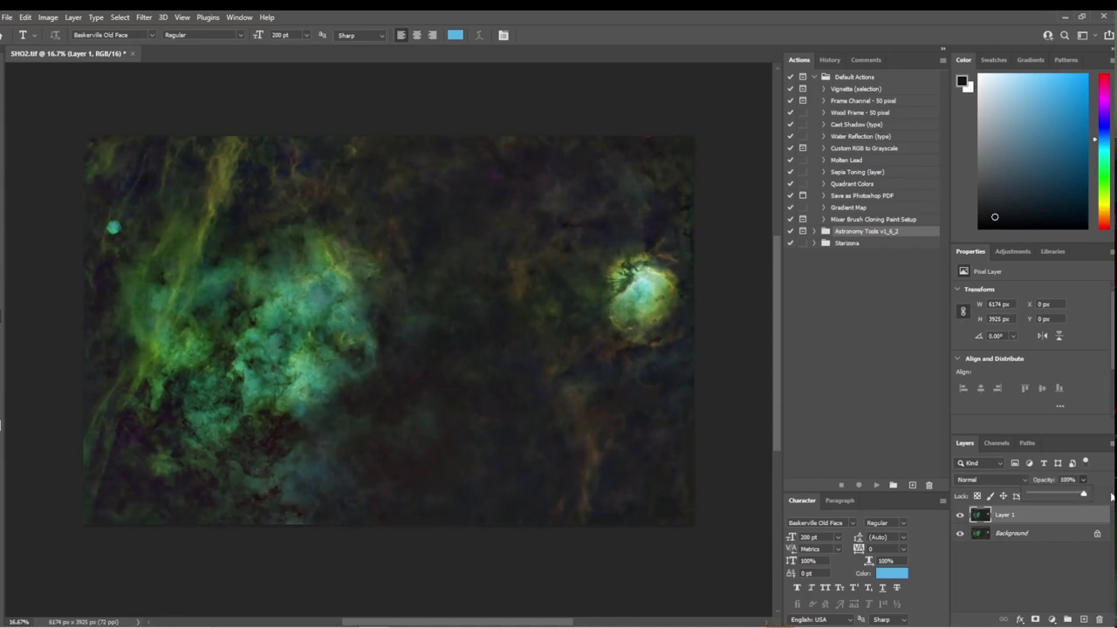
pyautogui.click(1016, 515)
pyautogui.rightClick(1017, 518)
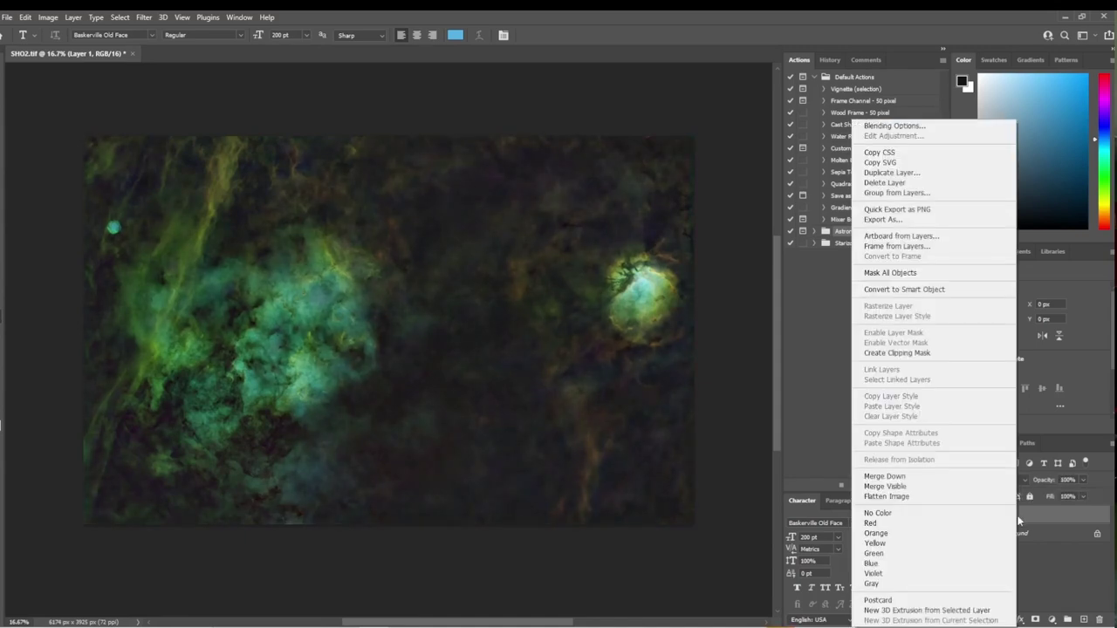
pyautogui.click(992, 428)
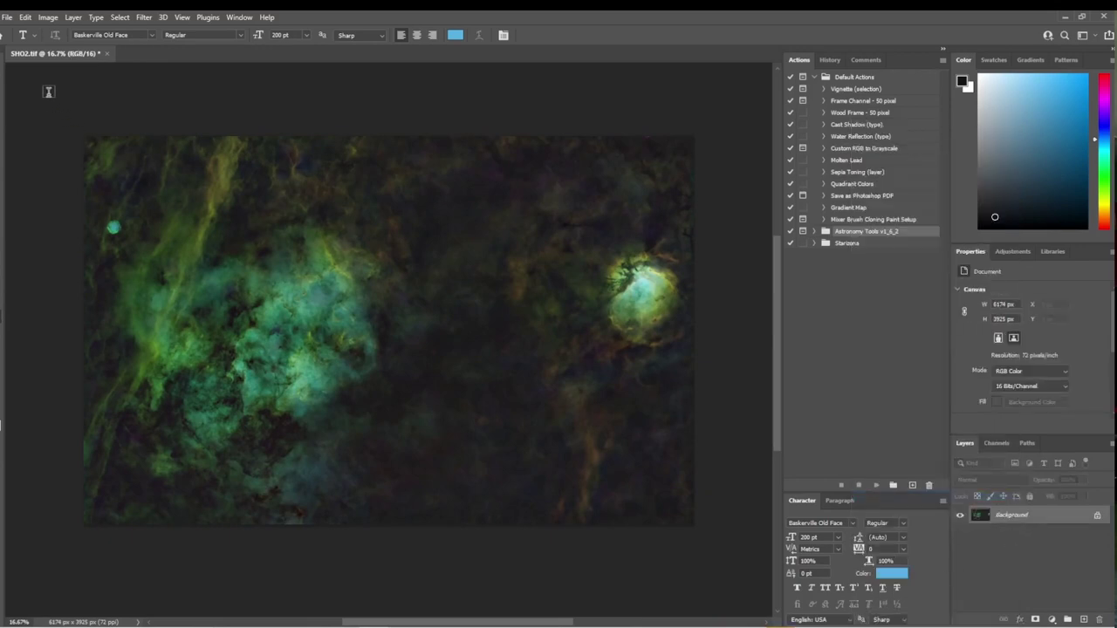
# Save the image as a new TIFF named SHO3 in the 2022-06-21 folder, with no compression, interleaved pixel order and IBM PC byte order.
pyautogui.click(7, 17)
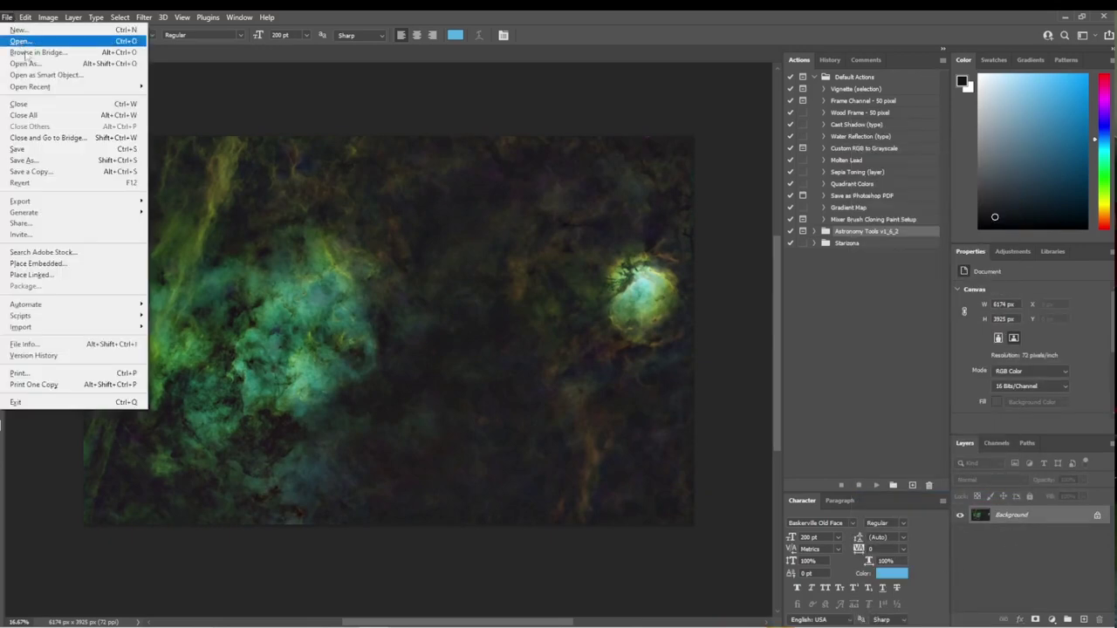
pyautogui.click(26, 160)
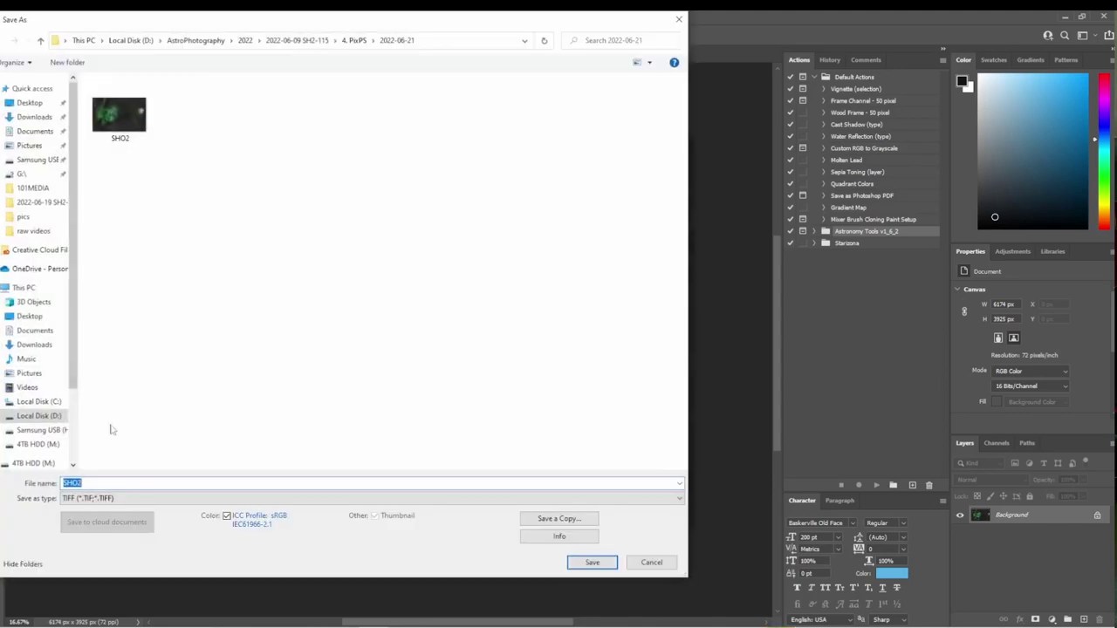
pyautogui.click(98, 483)
pyautogui.press('BackSpace')
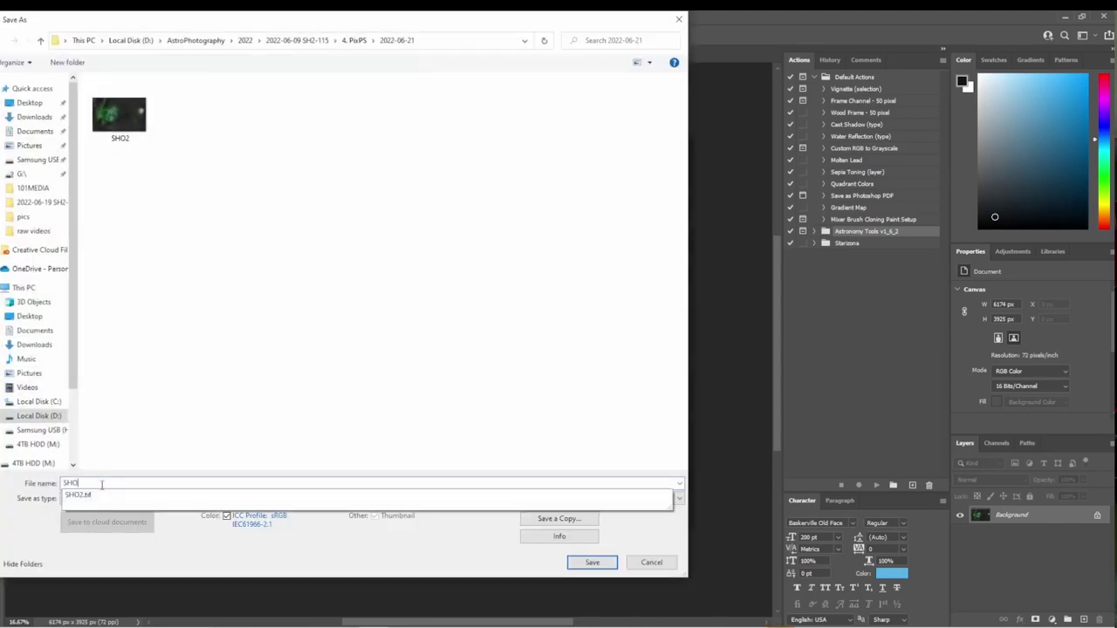
pyautogui.write('3')
pyautogui.press('Return')
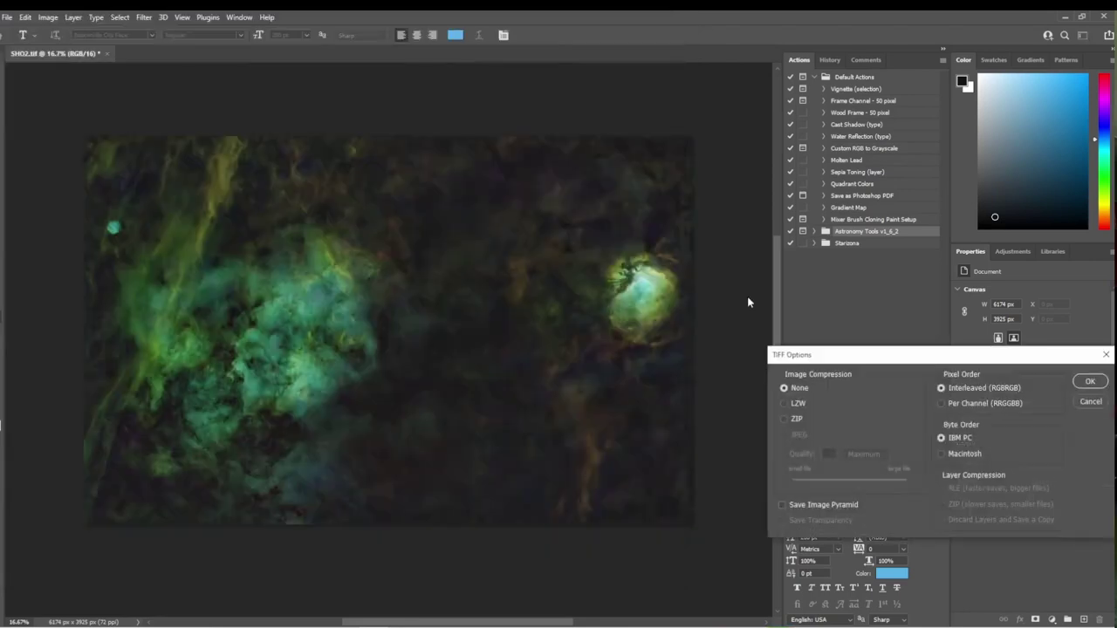
pyautogui.moveTo(834, 358); pyautogui.dragTo(325, 207)
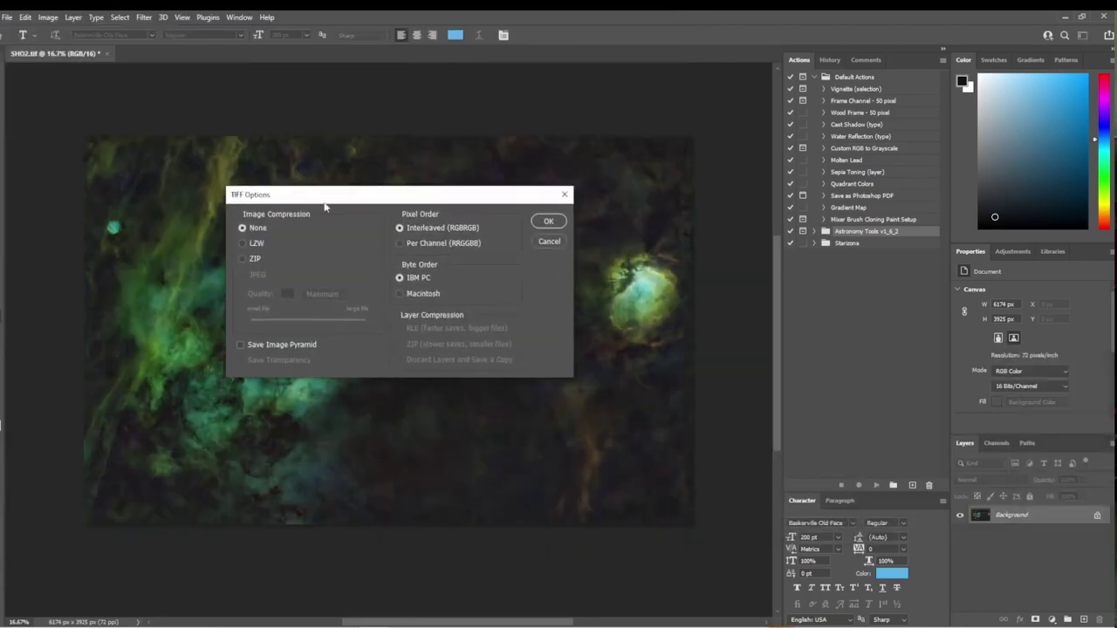
pyautogui.click(547, 221)
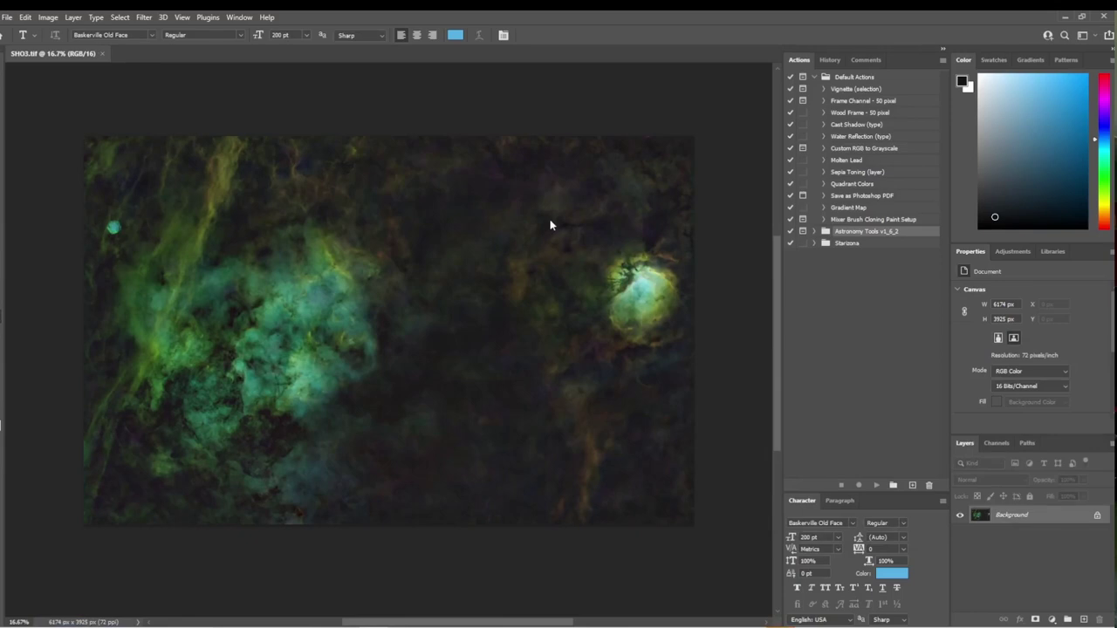
# Switch to PixInsight, open SHO3 from the project's 4. PixPS folder 2022-06-21, and move its window aside.
pyautogui.click(1065, 16)
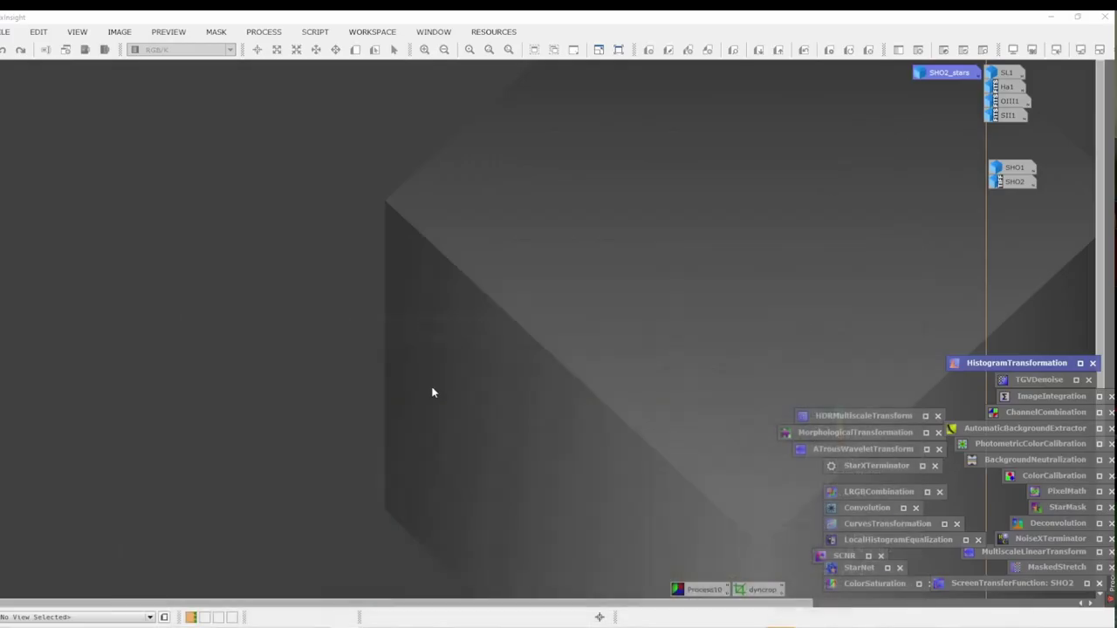
pyautogui.doubleClick(361, 264)
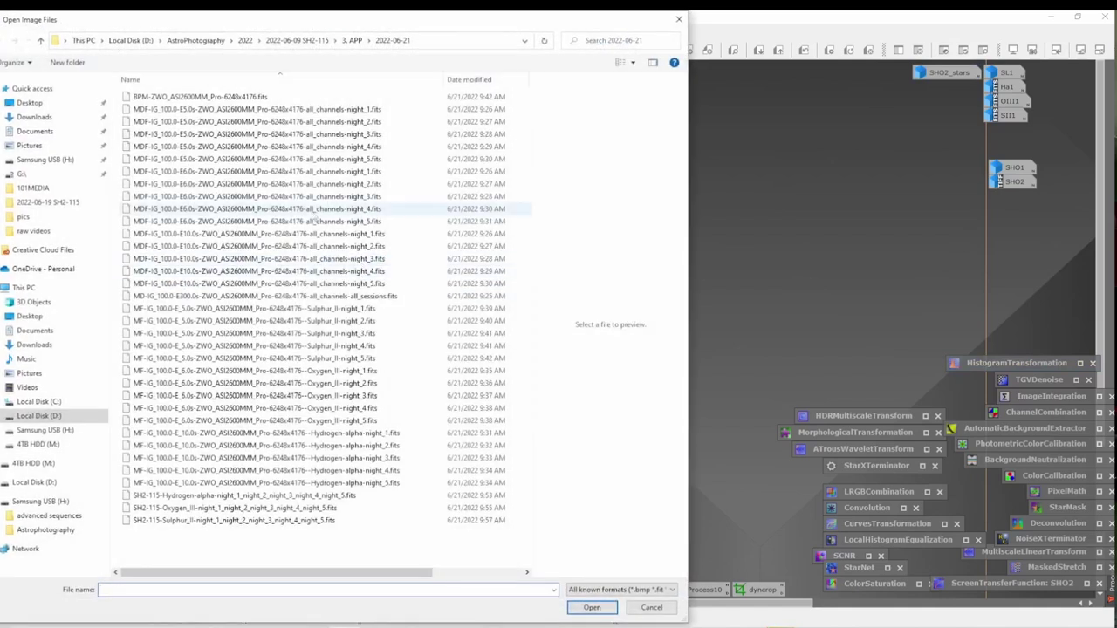
pyautogui.click(297, 40)
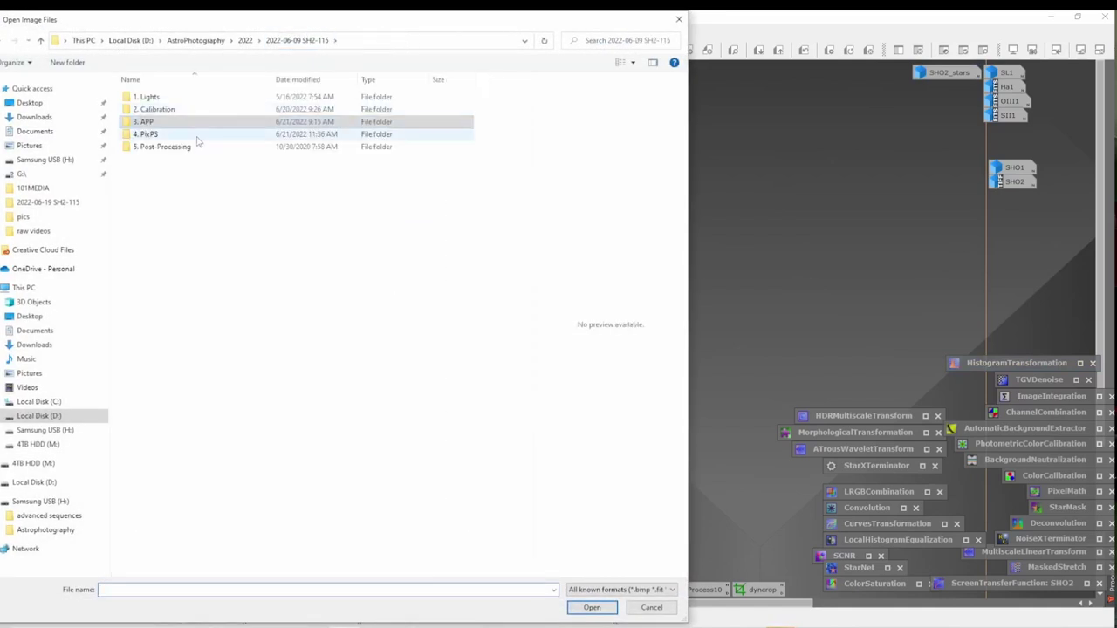
pyautogui.doubleClick(194, 136)
pyautogui.doubleClick(198, 110)
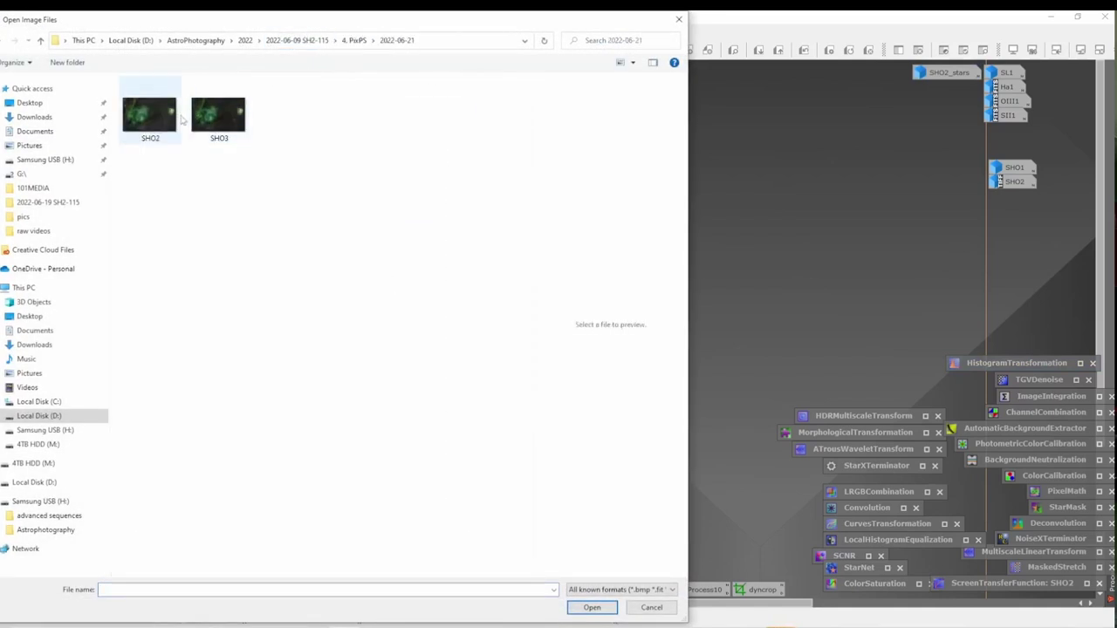
pyautogui.click(226, 122)
pyautogui.doubleClick(225, 122)
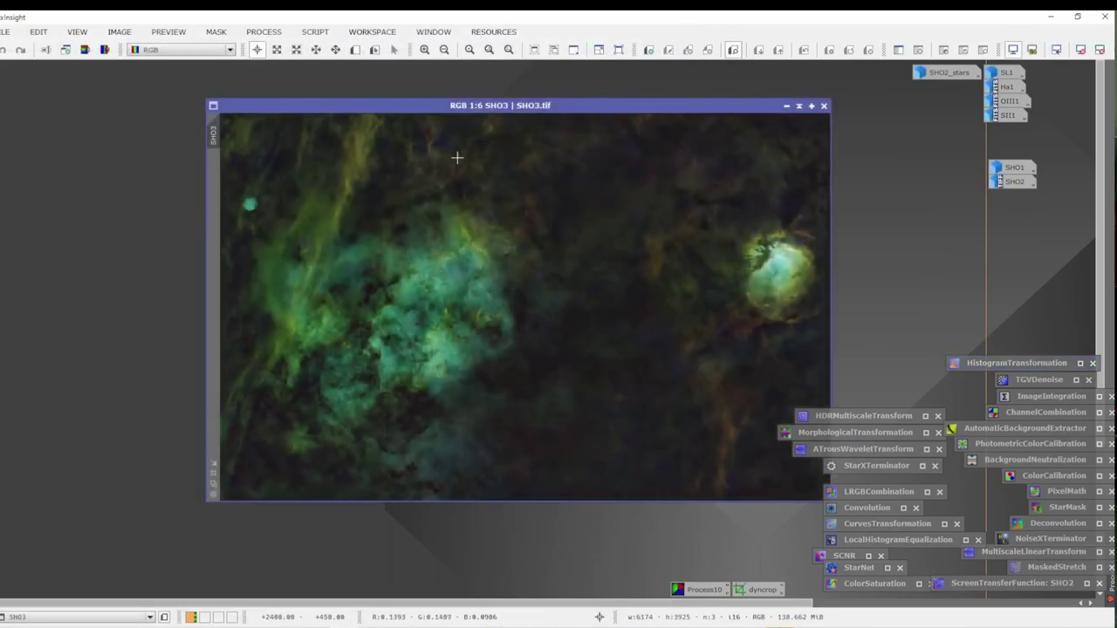
pyautogui.moveTo(475, 111); pyautogui.dragTo(291, 106)
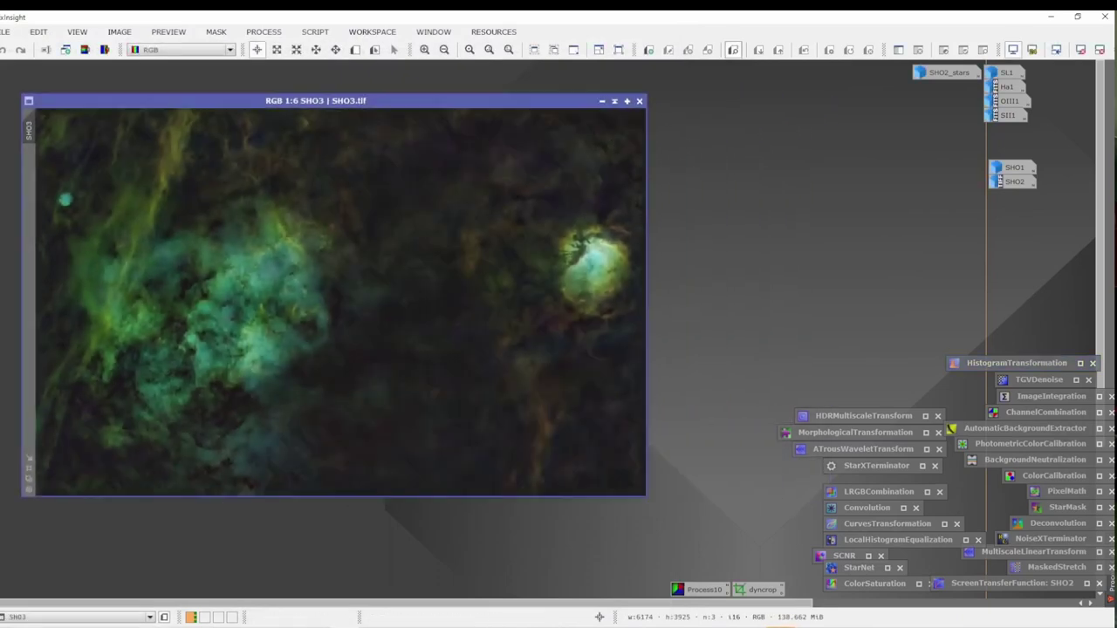
# Restore the SHO2 image to compare it with SHO3, and minimize it again.
pyautogui.doubleClick(1012, 181)
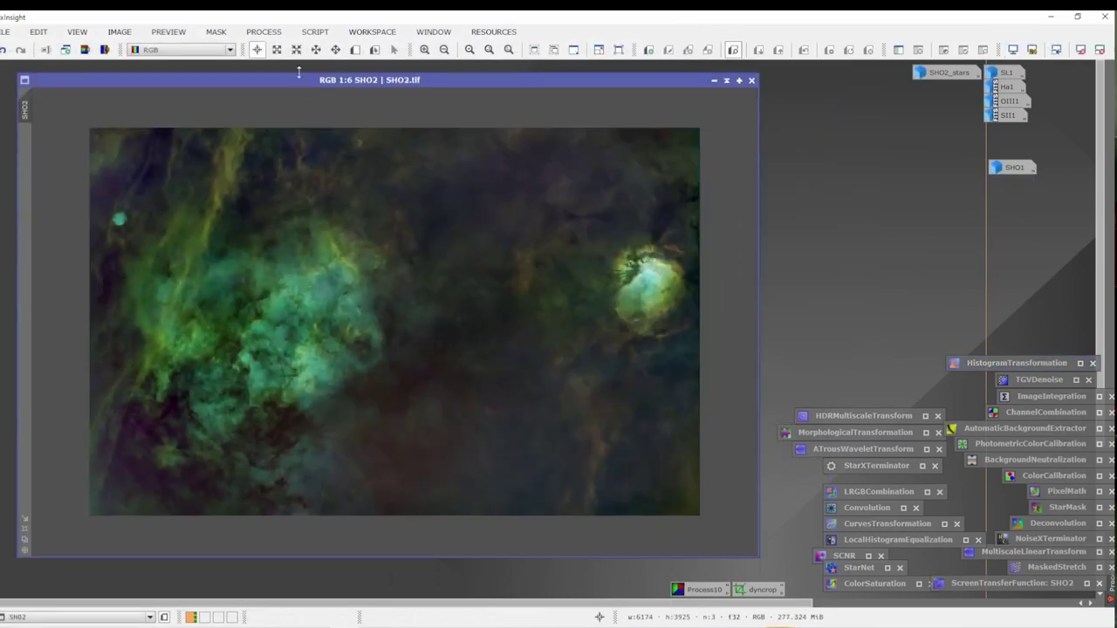
pyautogui.moveTo(301, 76); pyautogui.dragTo(552, 79)
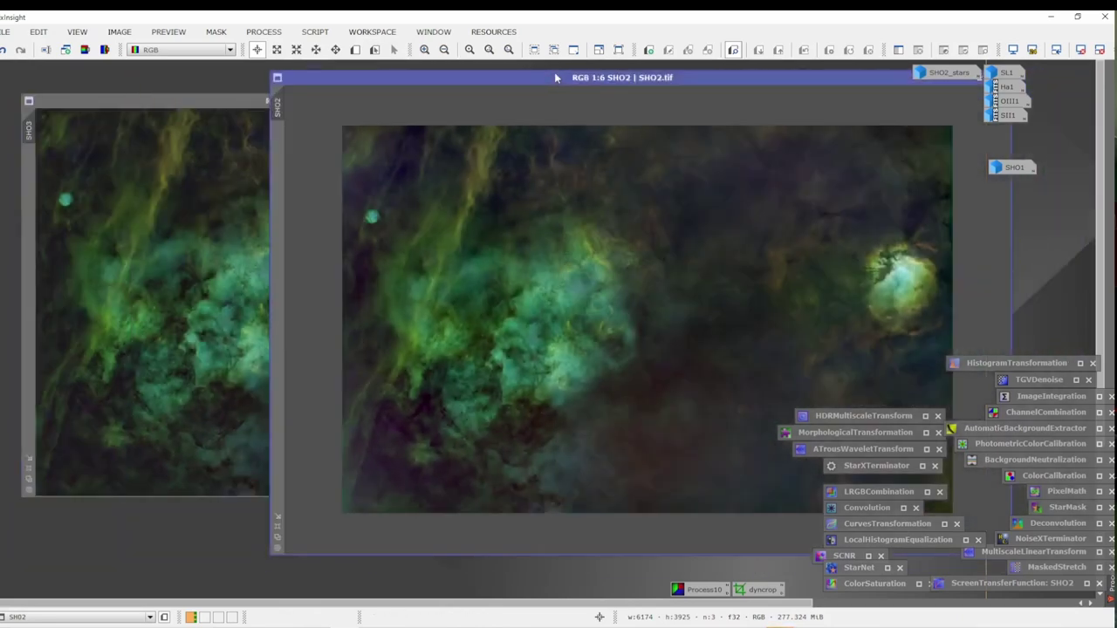
pyautogui.moveTo(970, 83); pyautogui.dragTo(773, 90)
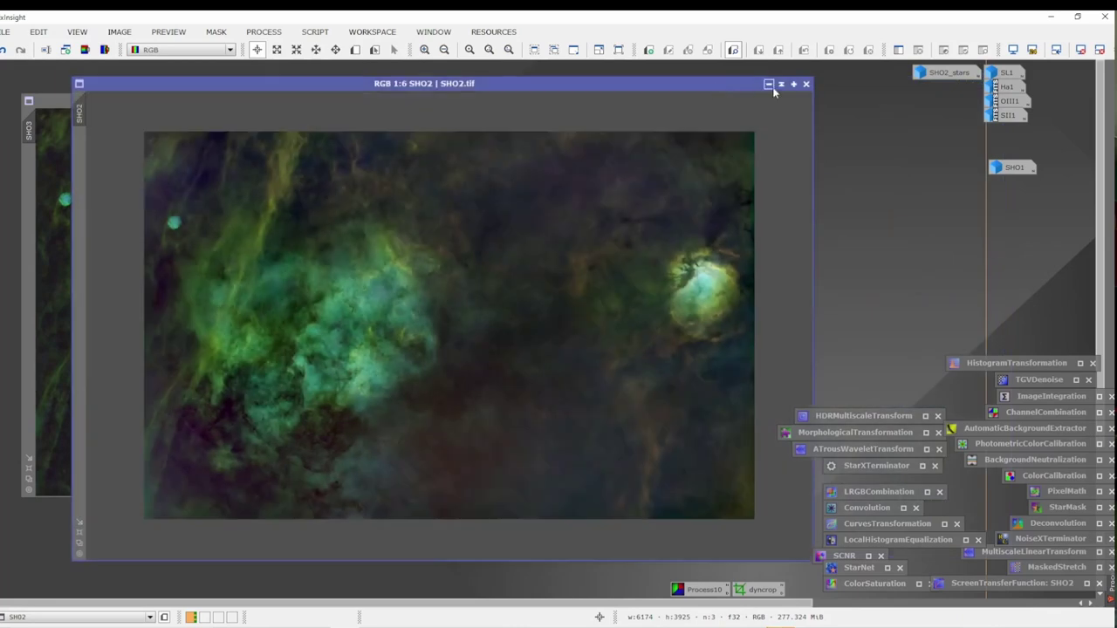
pyautogui.click(768, 84)
# Create a clone of the SHO3 image and show its bright round nebula at 1:1.
pyautogui.scroll(4, 630, 327)
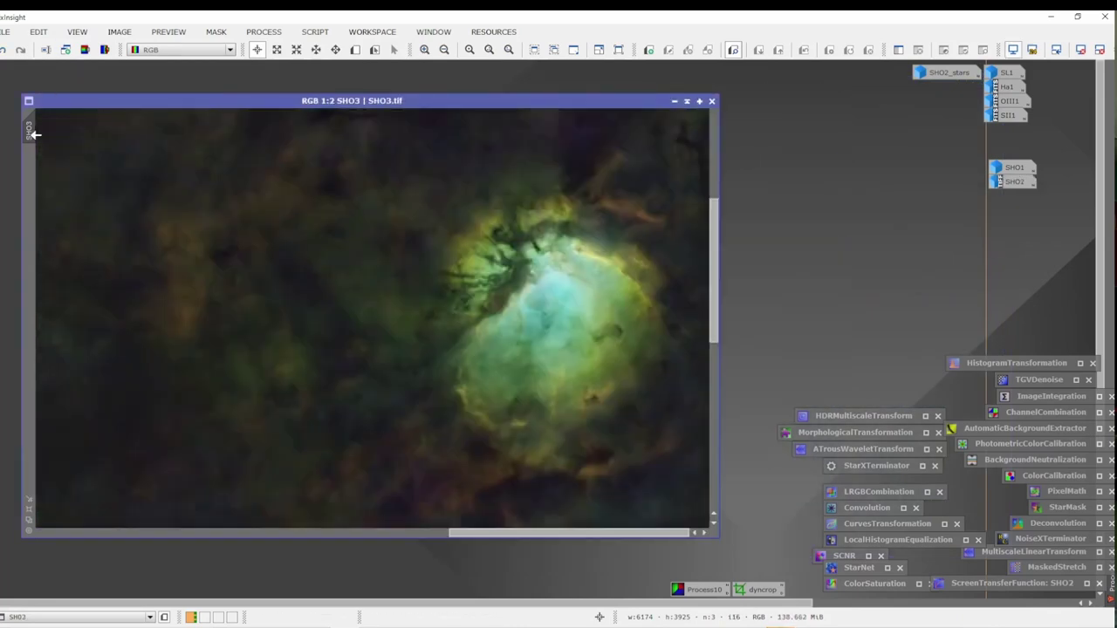
pyautogui.moveTo(33, 133); pyautogui.dragTo(99, 145)
pyautogui.moveTo(361, 217)
pyautogui.mouseDown()
pyautogui.moveTo(597, 327)
pyautogui.moveTo(247, 425)
pyautogui.moveTo(222, 335)
pyautogui.mouseUp()
pyautogui.scroll(-2, 463, 369)
pyautogui.scroll(4, 605, 323)
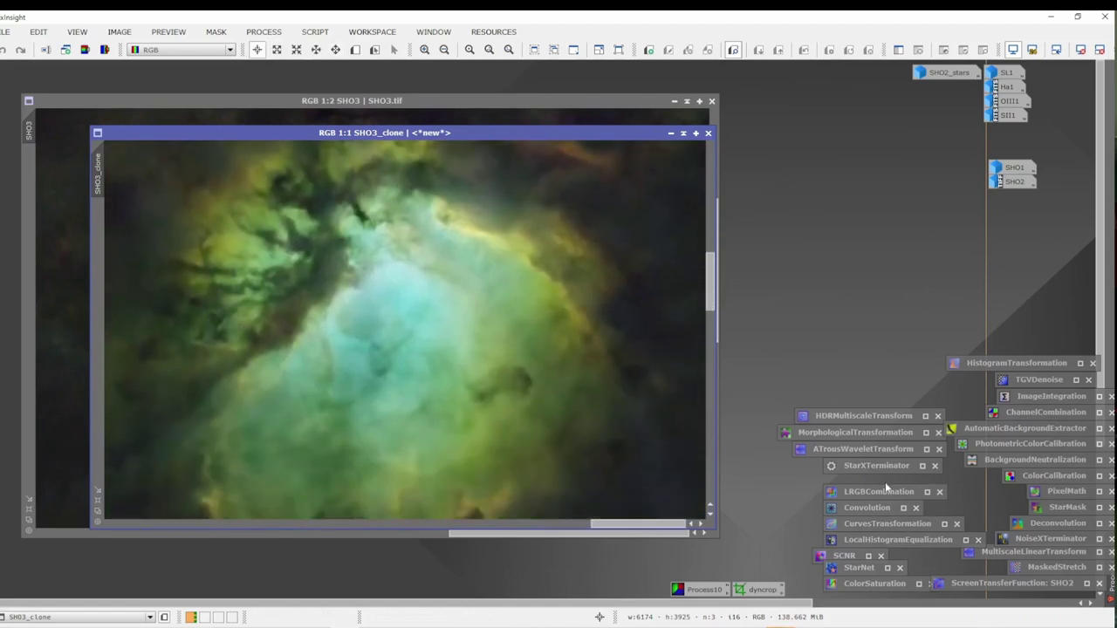
# Reset HDRMultiscaleTransform and apply it to SHO3_clone with 7 layers, To lightness and Lightness mask enabled.
pyautogui.doubleClick(873, 416)
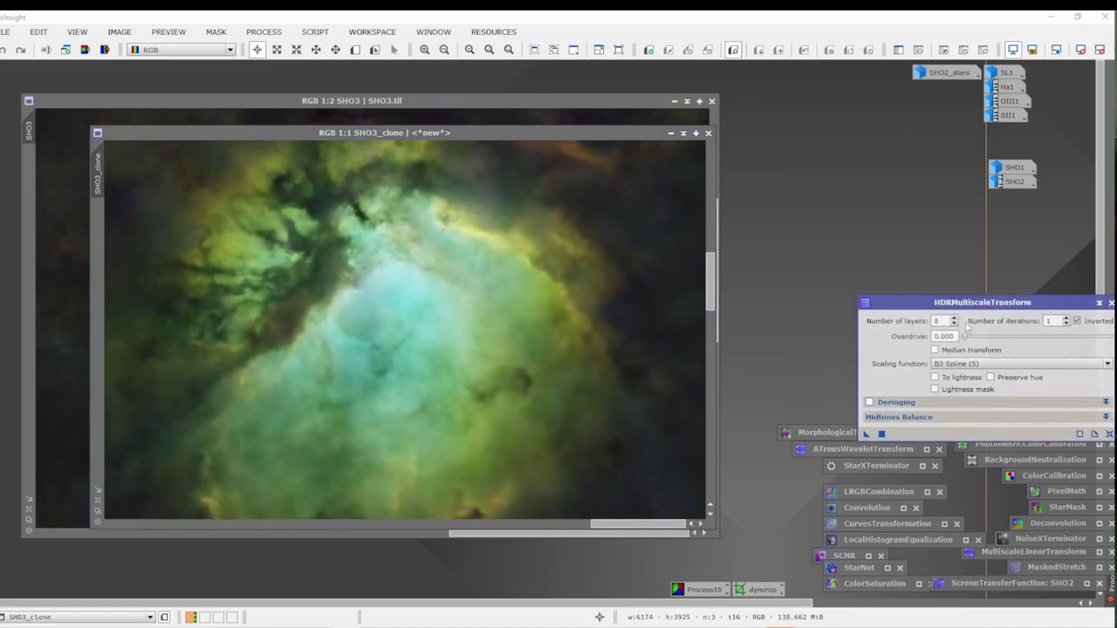
pyautogui.moveTo(982, 303); pyautogui.dragTo(871, 204)
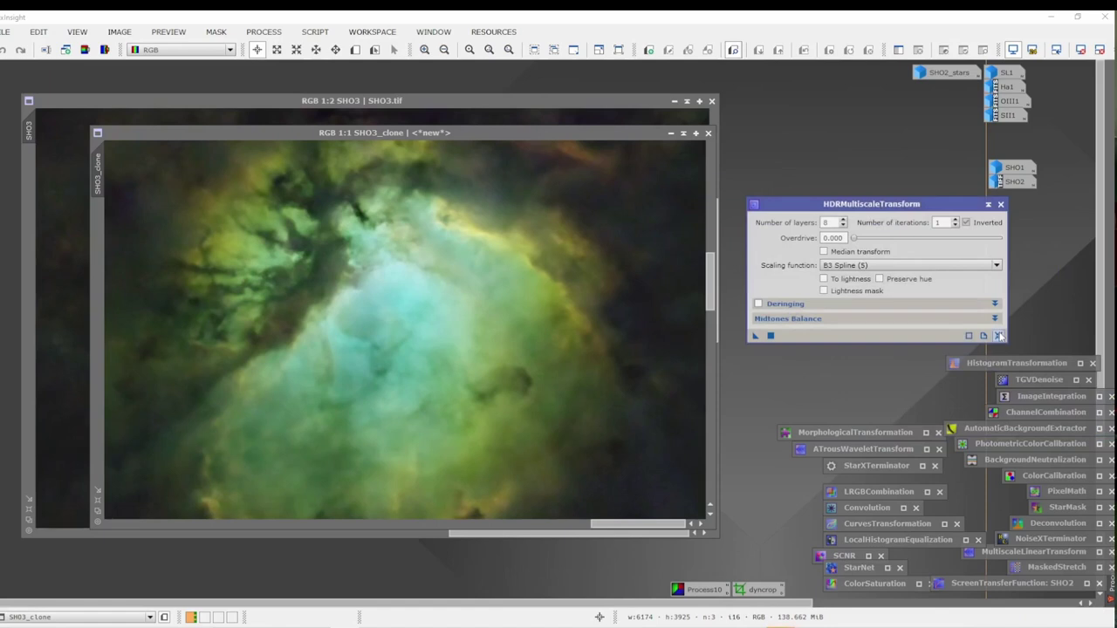
pyautogui.click(999, 336)
pyautogui.write('7')
pyautogui.click(823, 279)
pyautogui.moveTo(753, 337); pyautogui.dragTo(406, 305)
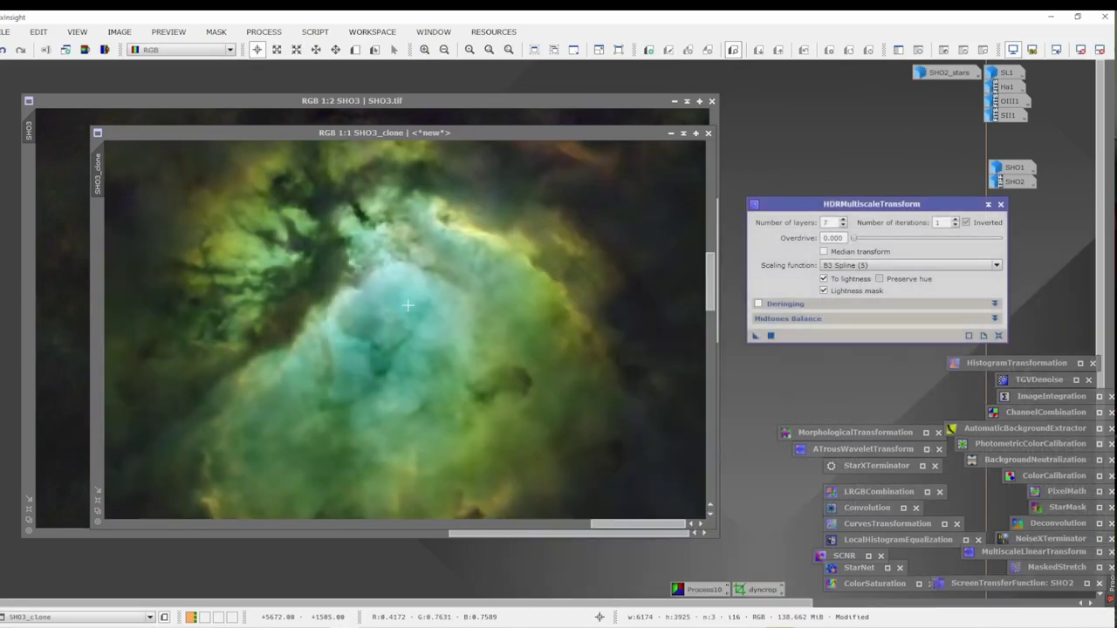
# Undo and redo the HDR transform repeatedly to compare the bright round nebula before and after at 1:1.
pyautogui.click(3, 50)
pyautogui.click(20, 51)
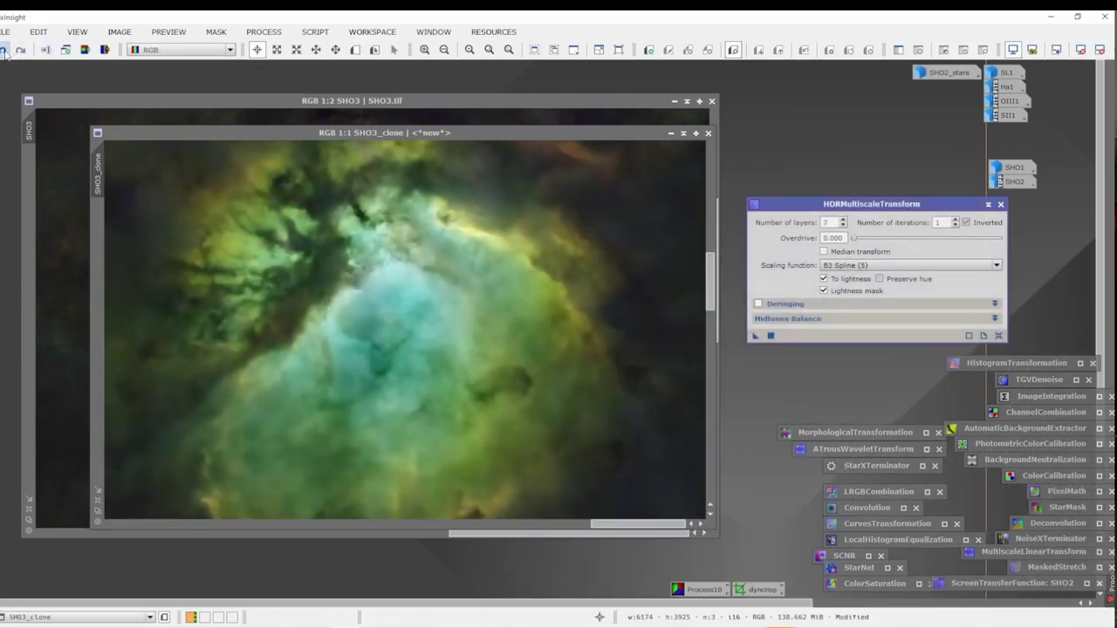
pyautogui.click(4, 50)
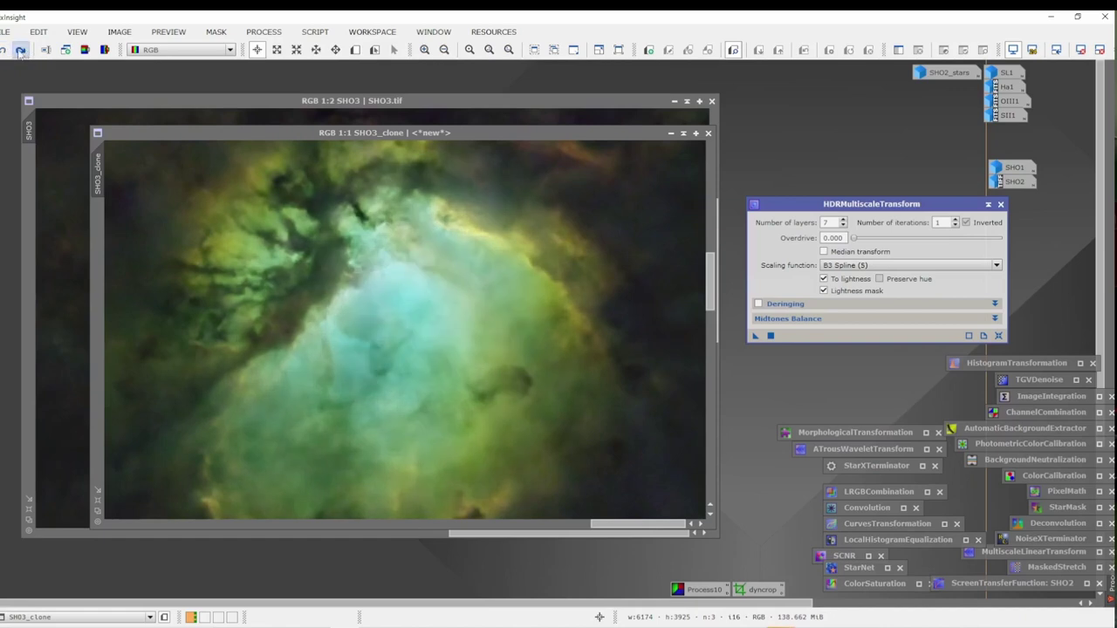
pyautogui.click(20, 50)
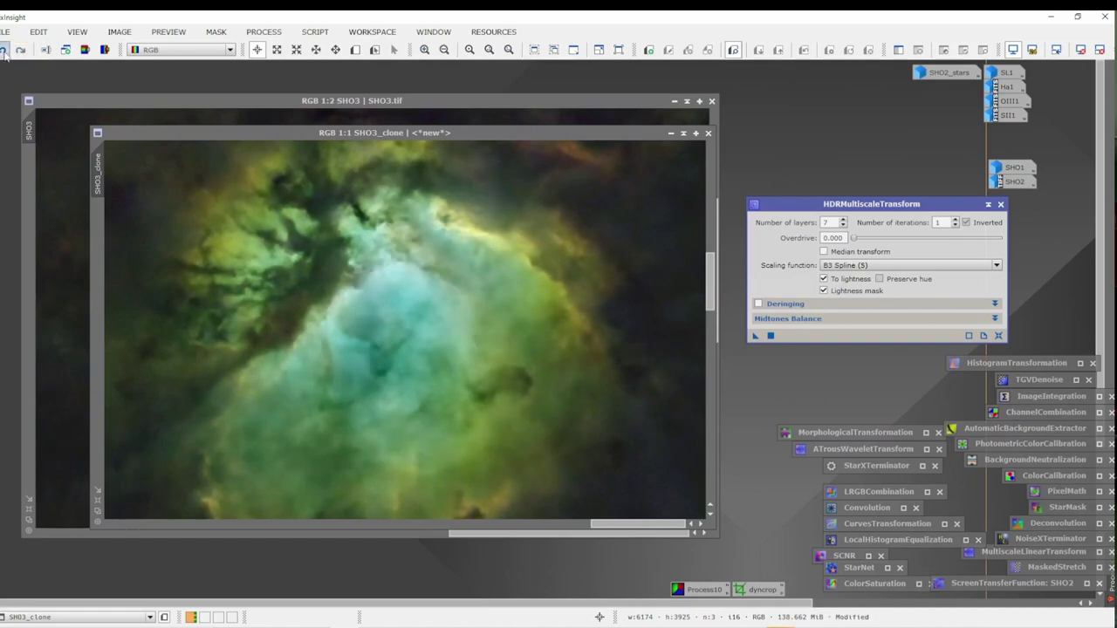
pyautogui.click(4, 51)
pyautogui.click(20, 51)
# Compare the upper edge of the bright nebula with and without the HDR transform at 2:1.
pyautogui.scroll(1, 373, 261)
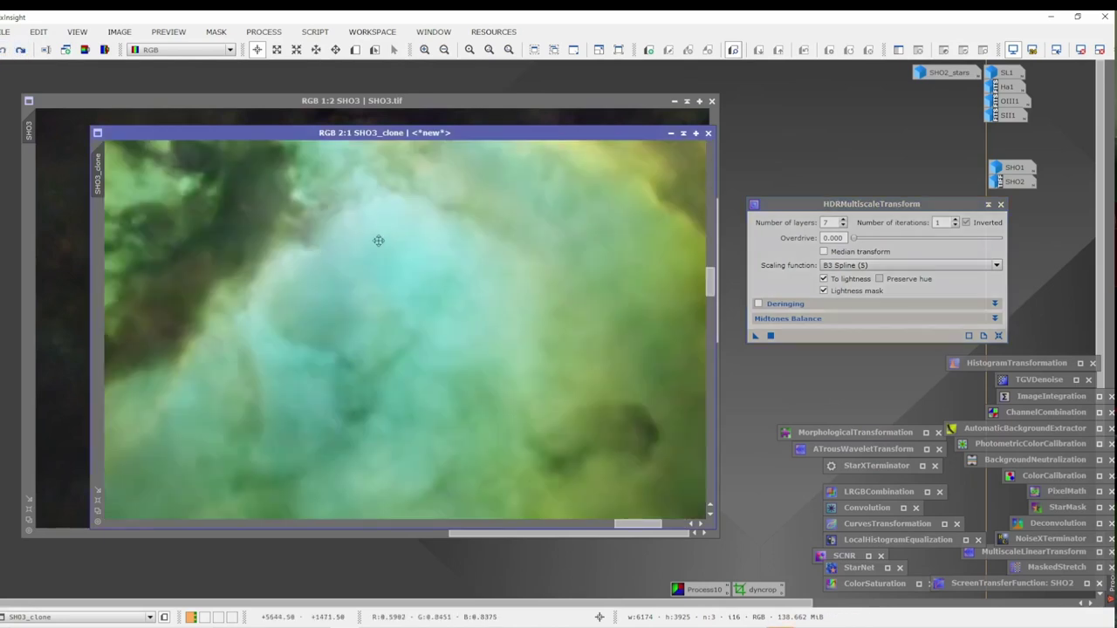
pyautogui.moveTo(378, 240); pyautogui.dragTo(409, 374)
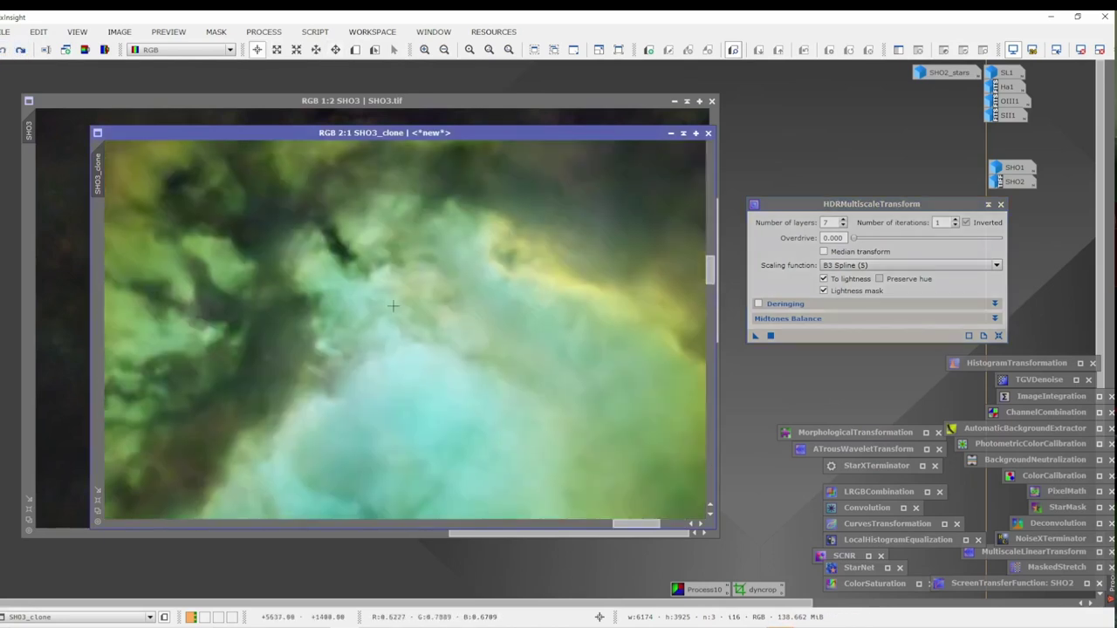
pyautogui.click(21, 51)
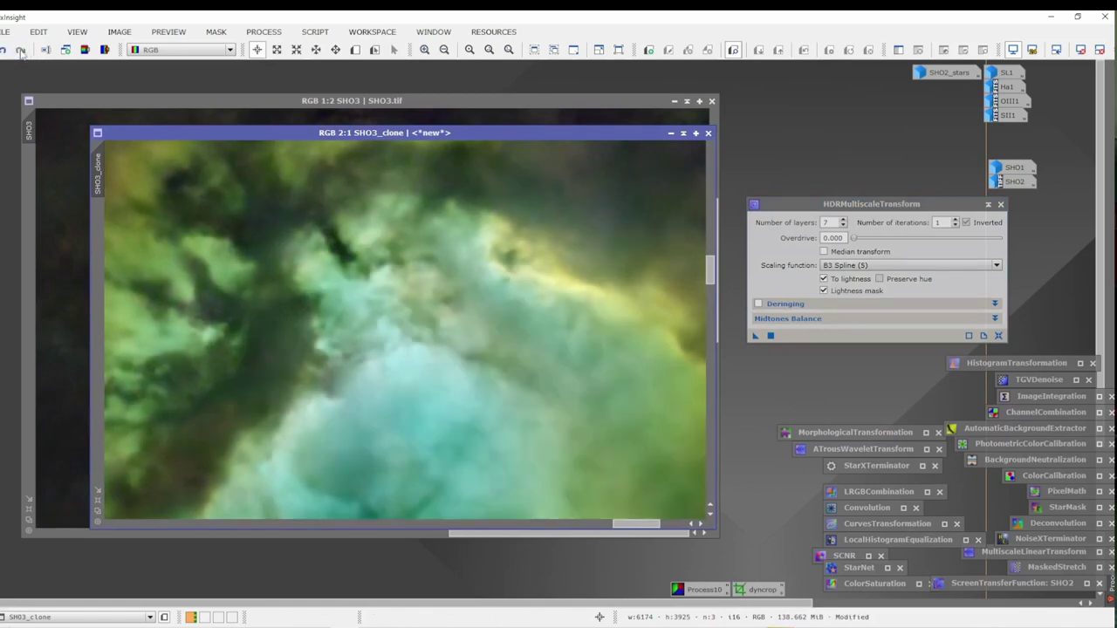
pyautogui.click(4, 51)
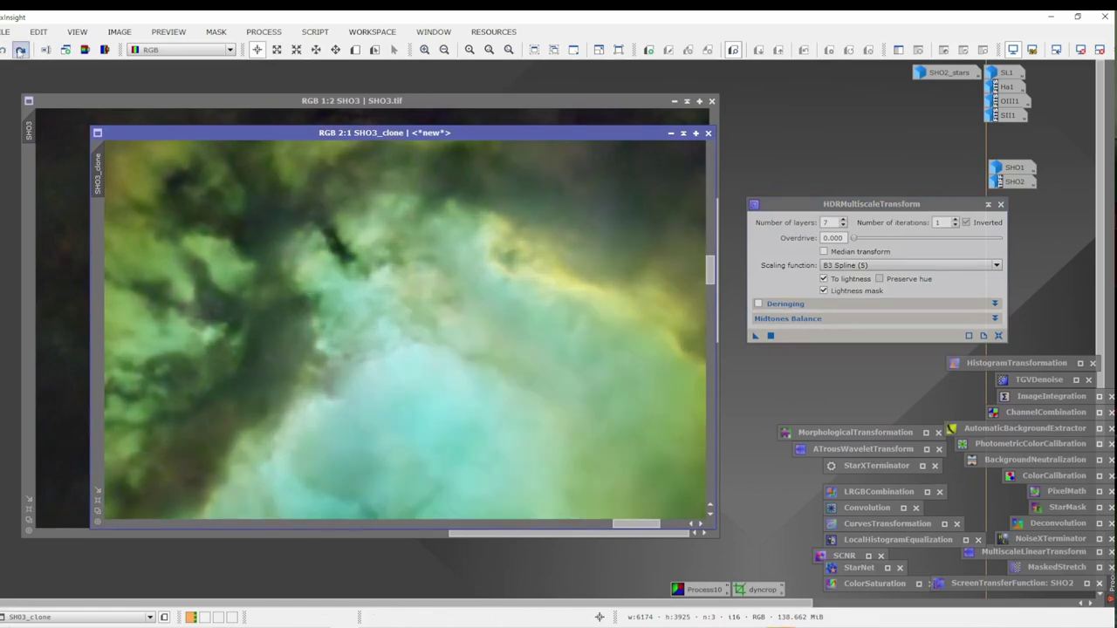
pyautogui.click(21, 50)
pyautogui.click(4, 51)
pyautogui.click(20, 50)
# Compare the whole SHO3_clone image, including the large nebula, with and without the HDR transform.
pyautogui.scroll(-5, 404, 406)
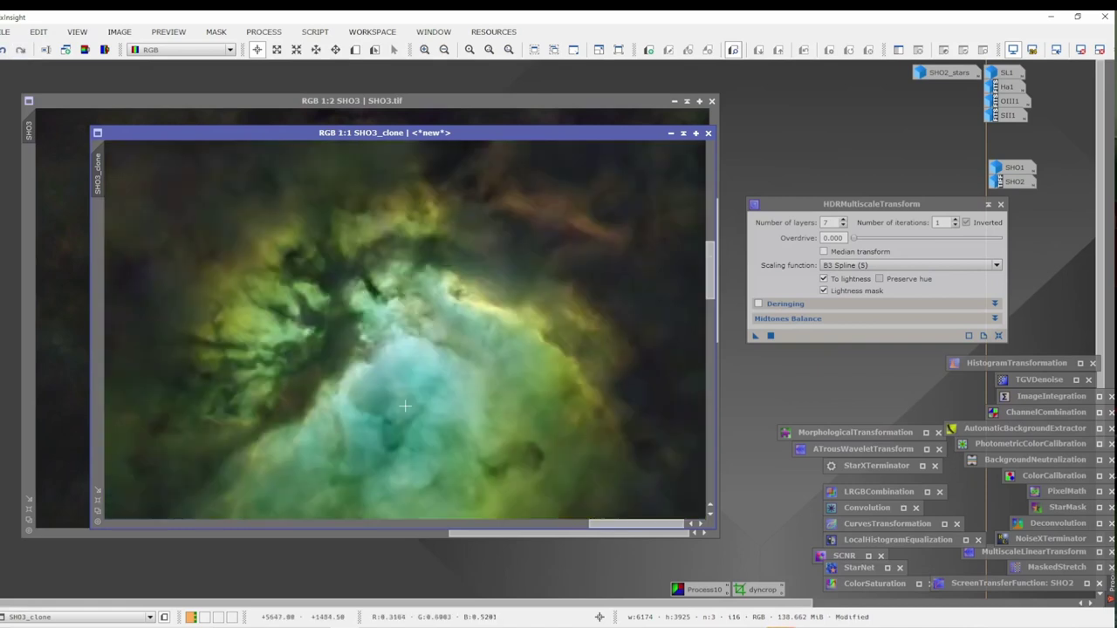
pyautogui.scroll(-2, 404, 405)
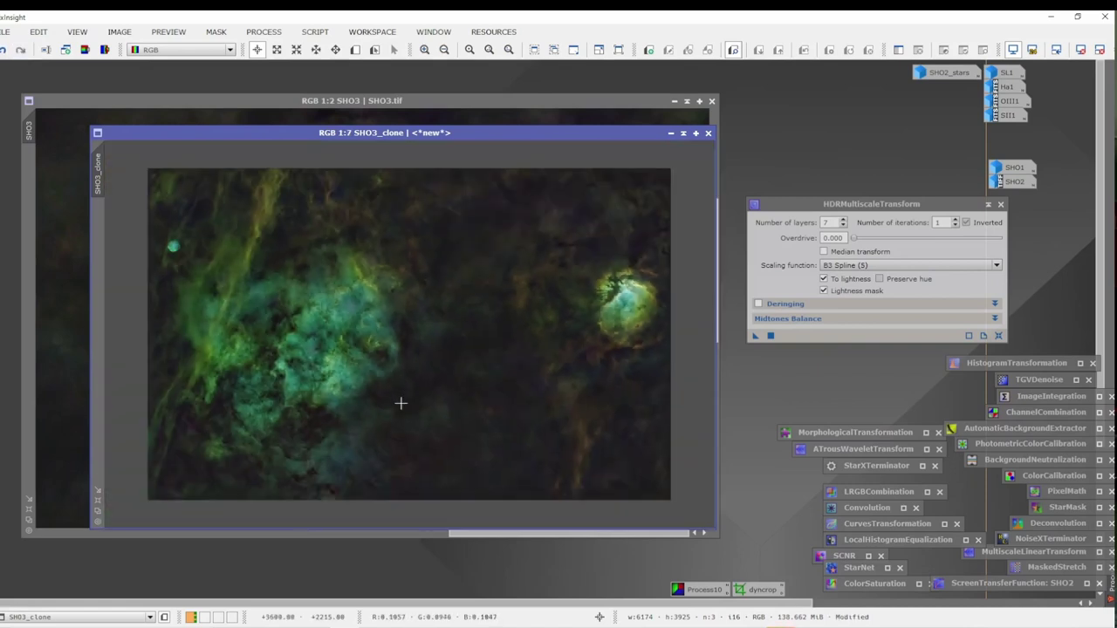
pyautogui.scroll(1, 397, 397)
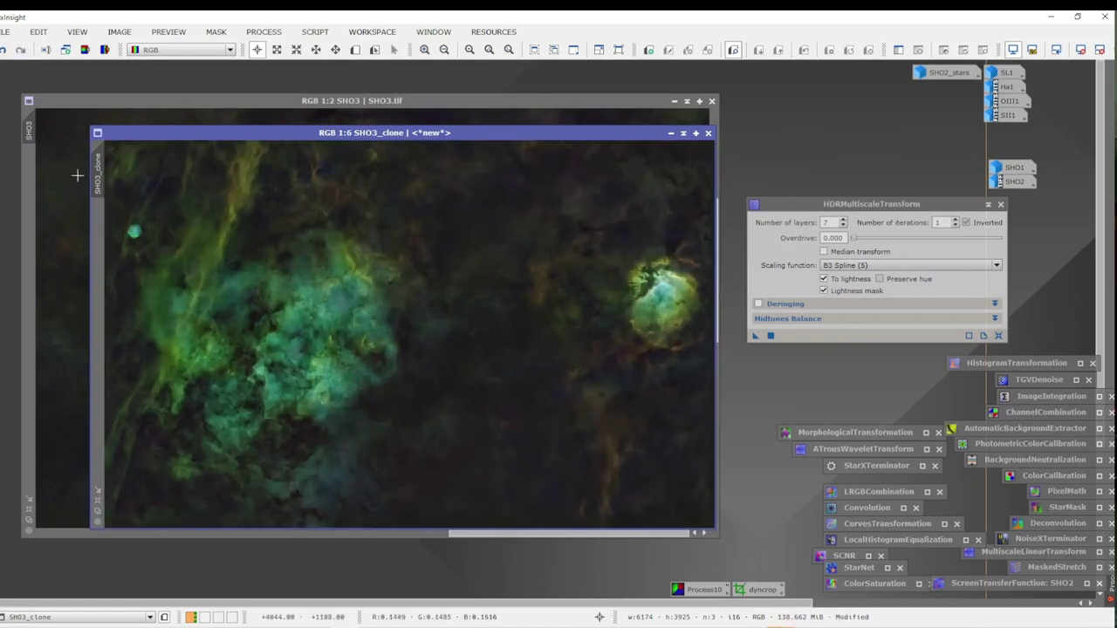
pyautogui.click(4, 51)
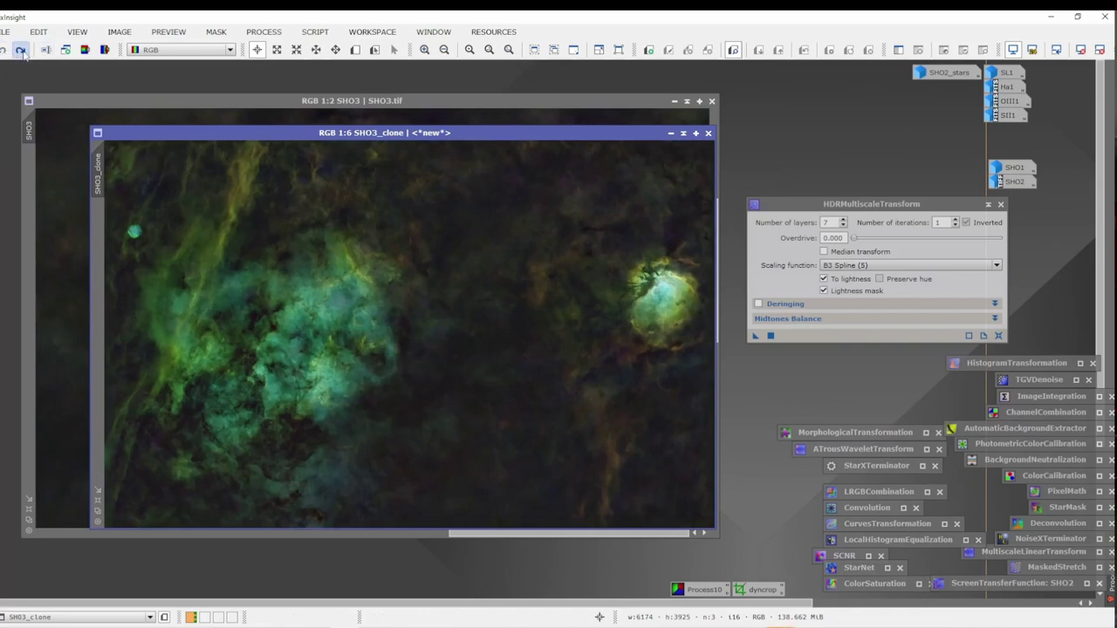
pyautogui.click(20, 51)
pyautogui.click(3, 51)
pyautogui.click(20, 51)
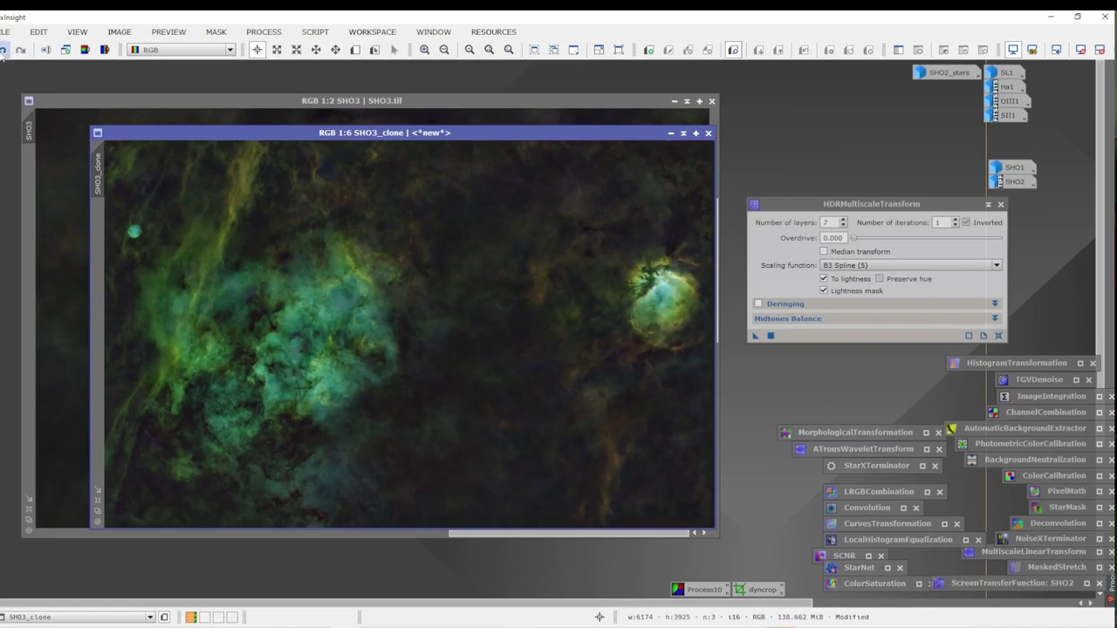
pyautogui.click(4, 51)
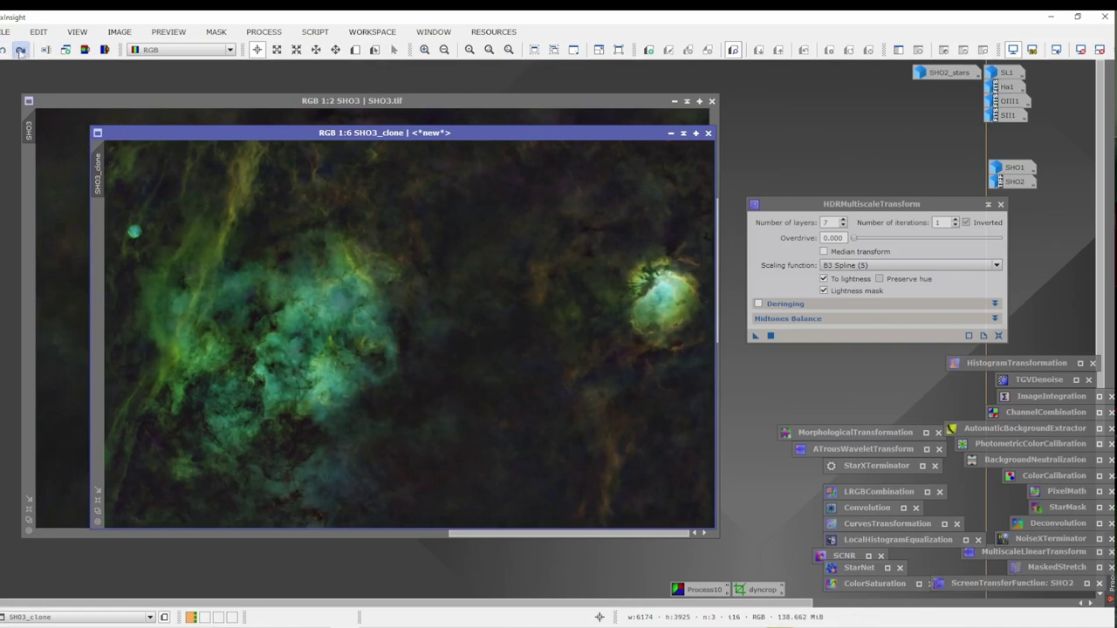
pyautogui.click(20, 50)
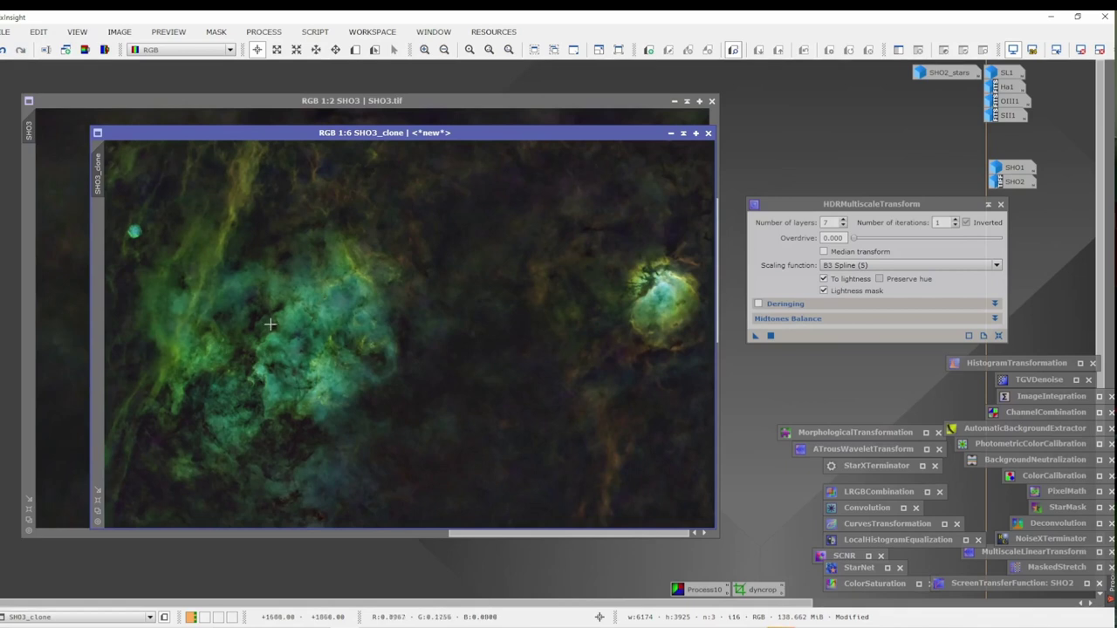
pyautogui.scroll(-1, 295, 322)
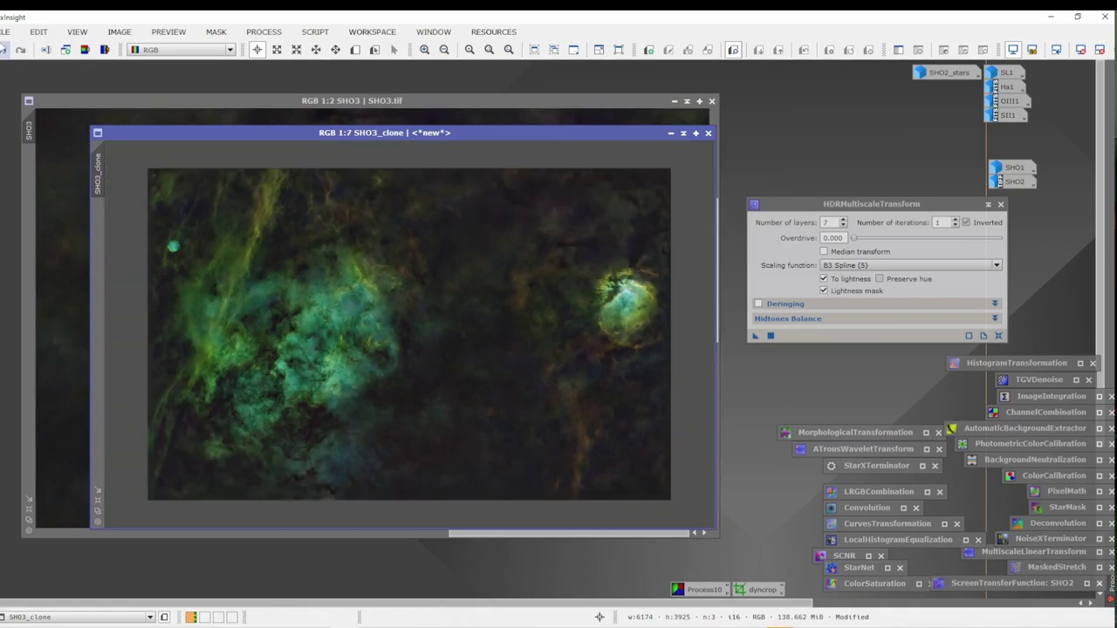
pyautogui.click(4, 51)
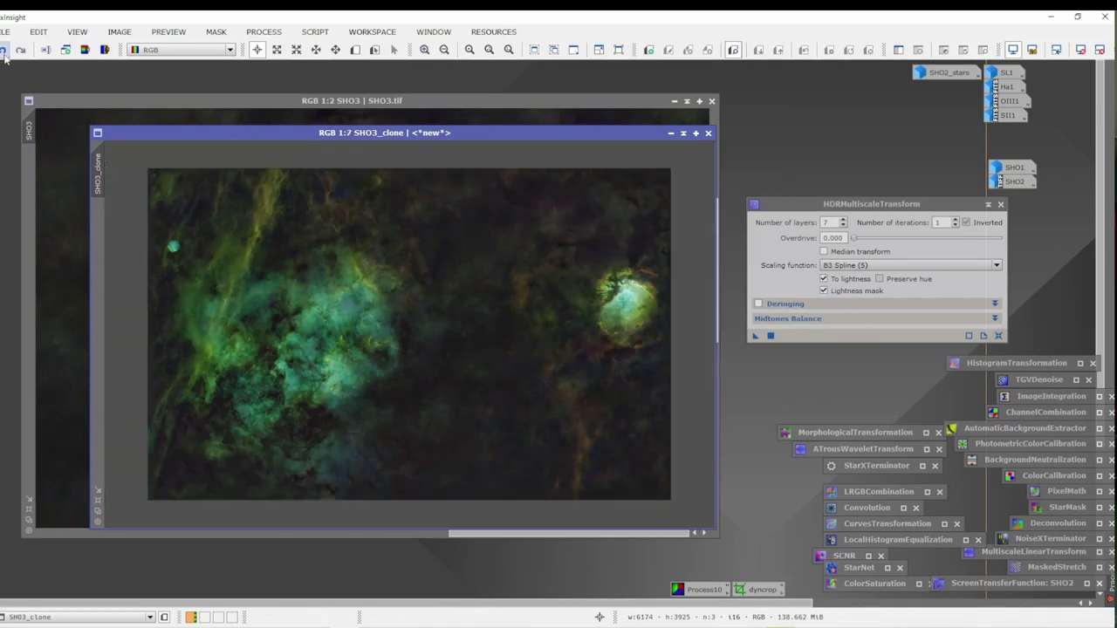
# Minimize SHO3 and HDRMultiscaleTransform, place the SHO3 icon below SHO2, and move the SHO3_clone window to the workspace's upper corner.
pyautogui.click(674, 103)
pyautogui.click(988, 205)
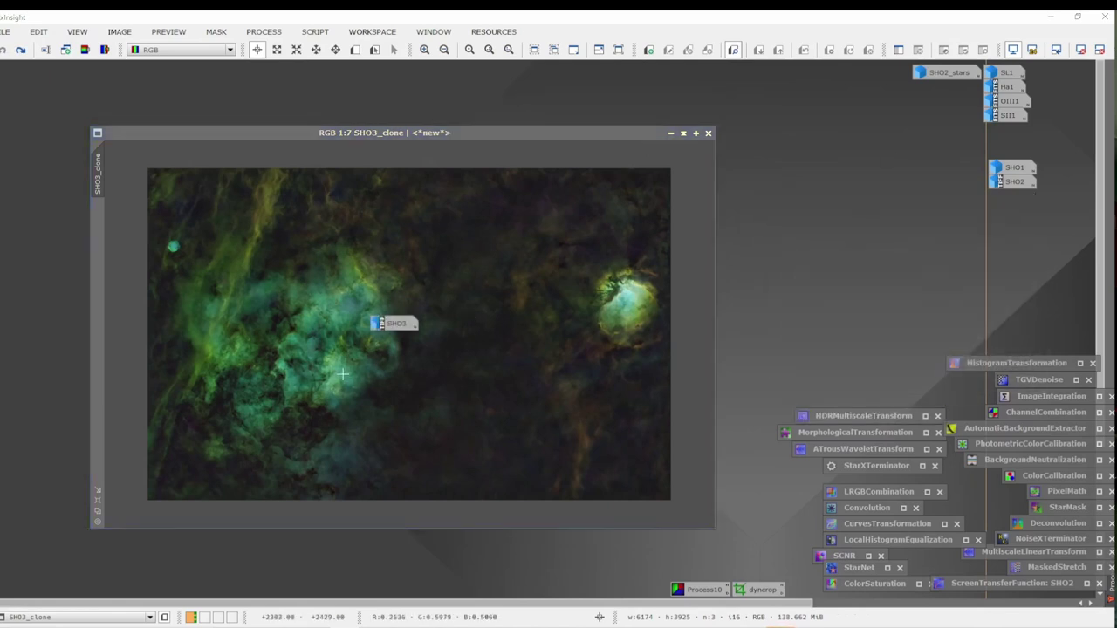
pyautogui.moveTo(397, 331); pyautogui.dragTo(1015, 200)
pyautogui.moveTo(438, 134); pyautogui.dragTo(357, 98)
# Rename the SHO3_clone image identifier to SHO3_1.
pyautogui.doubleClick(16, 142)
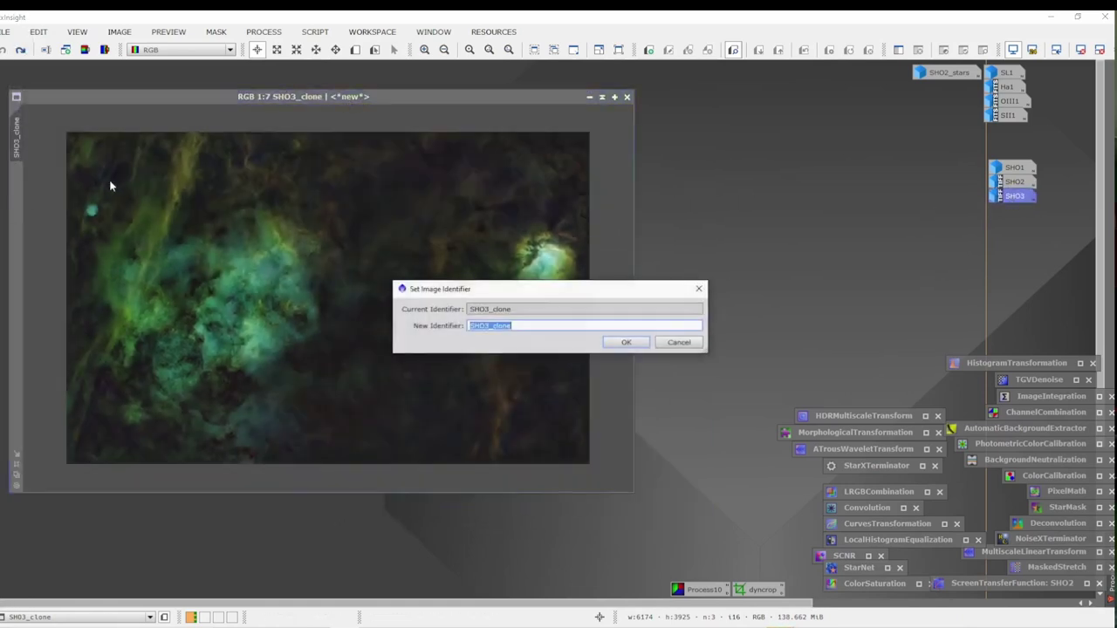
pyautogui.write('SHO')
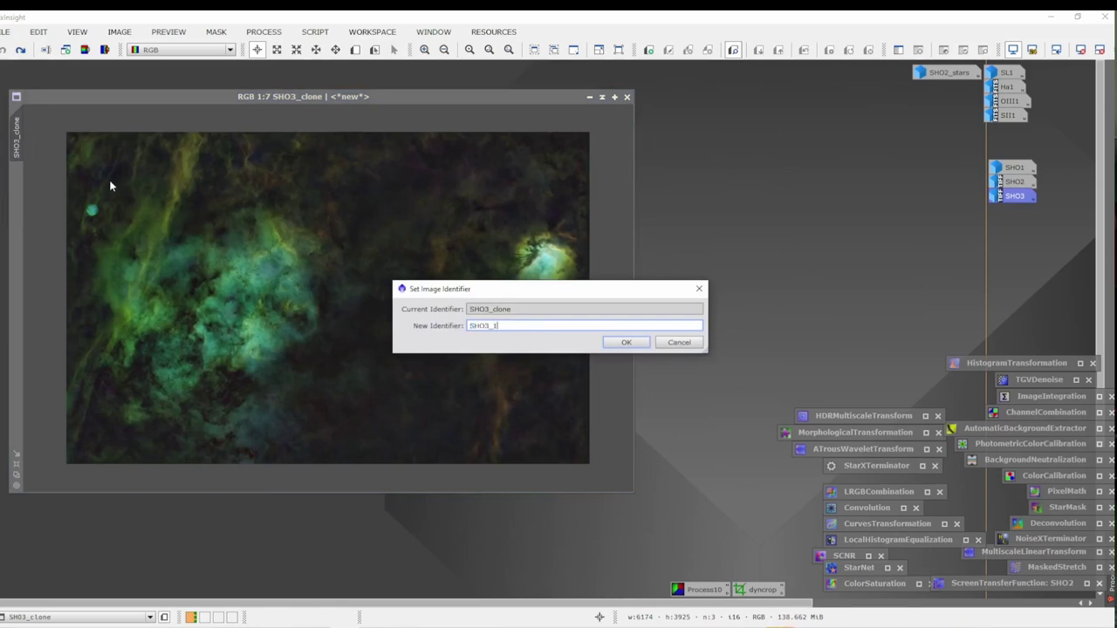
pyautogui.press('Return')
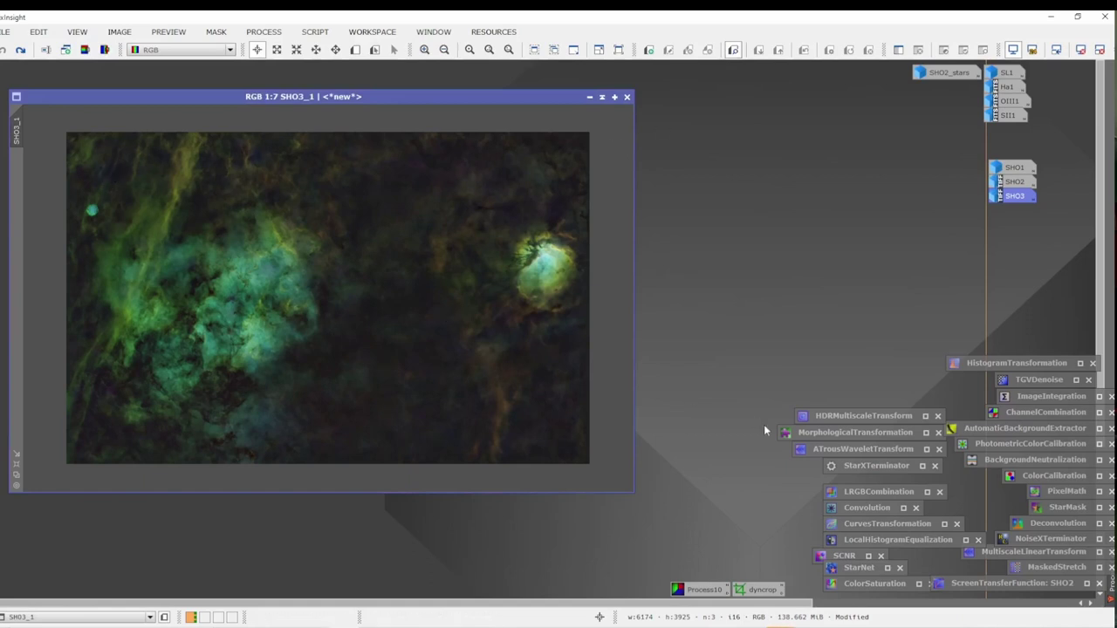
# Set up RangeSelection on SHO3_1 in a real-time preview with lower limit 0.30, fuzziness 0.28 and smoothness 37.
pyautogui.click(266, 32)
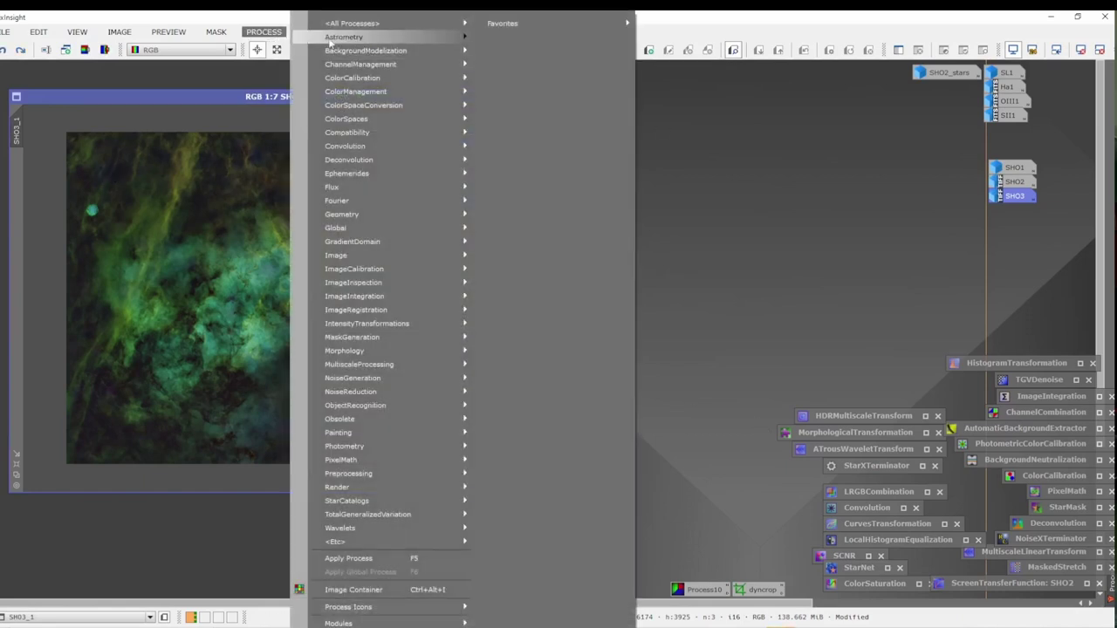
pyautogui.moveTo(434, 25)
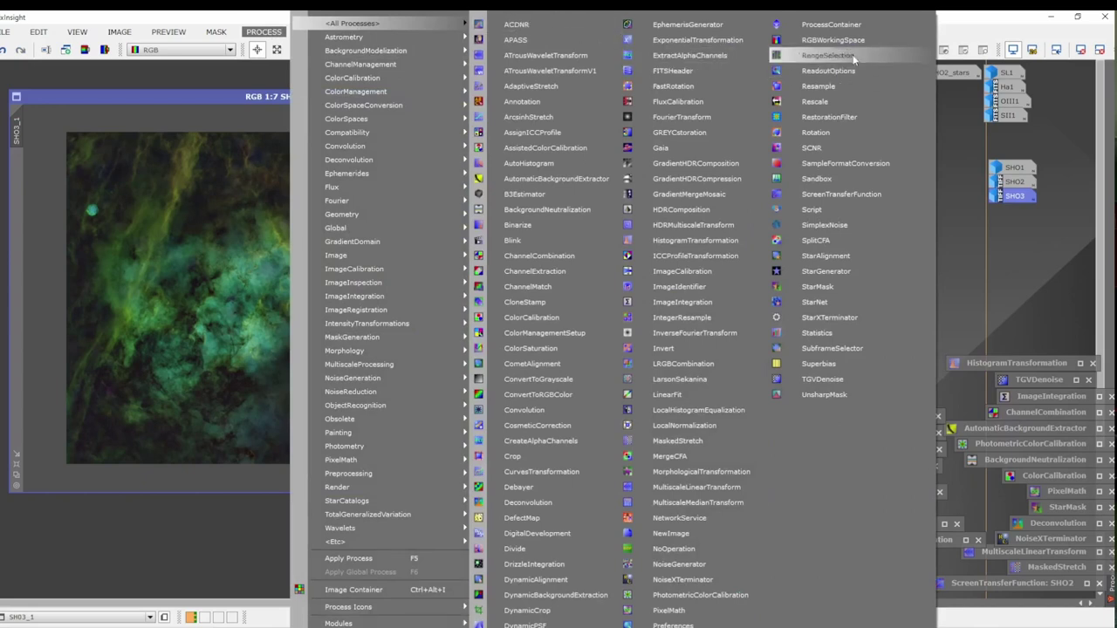
pyautogui.click(820, 55)
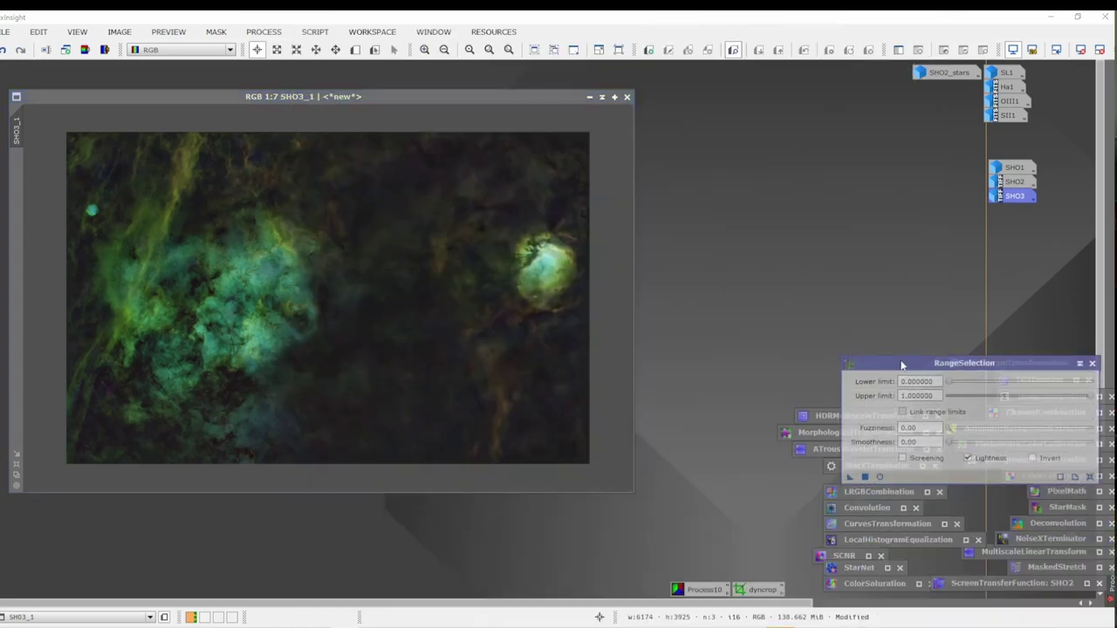
pyautogui.click(879, 476)
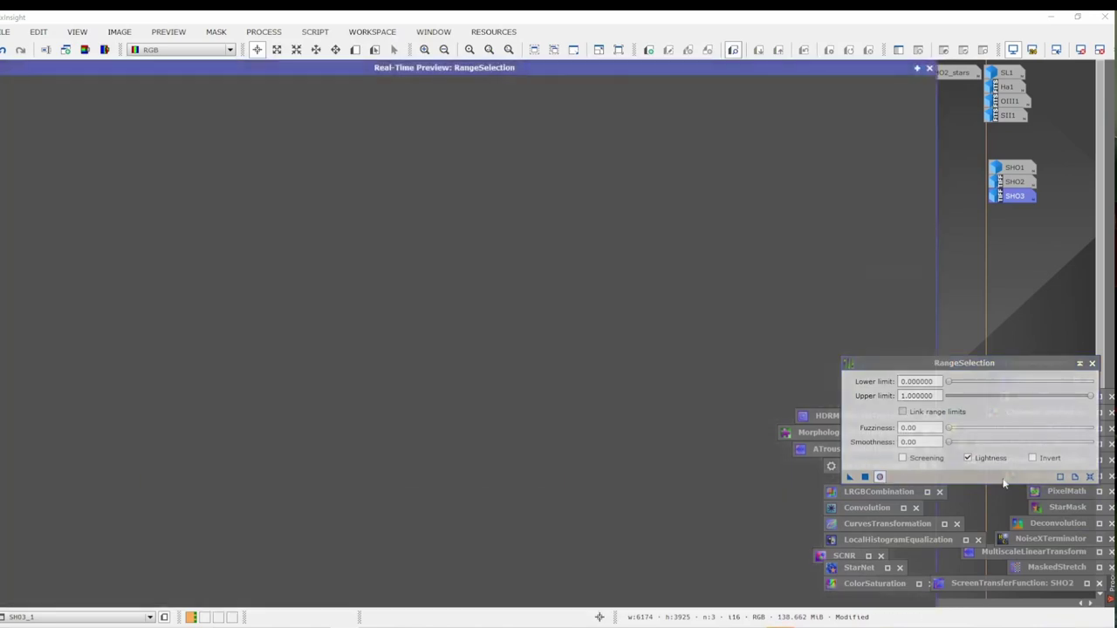
pyautogui.moveTo(971, 385); pyautogui.dragTo(1001, 380)
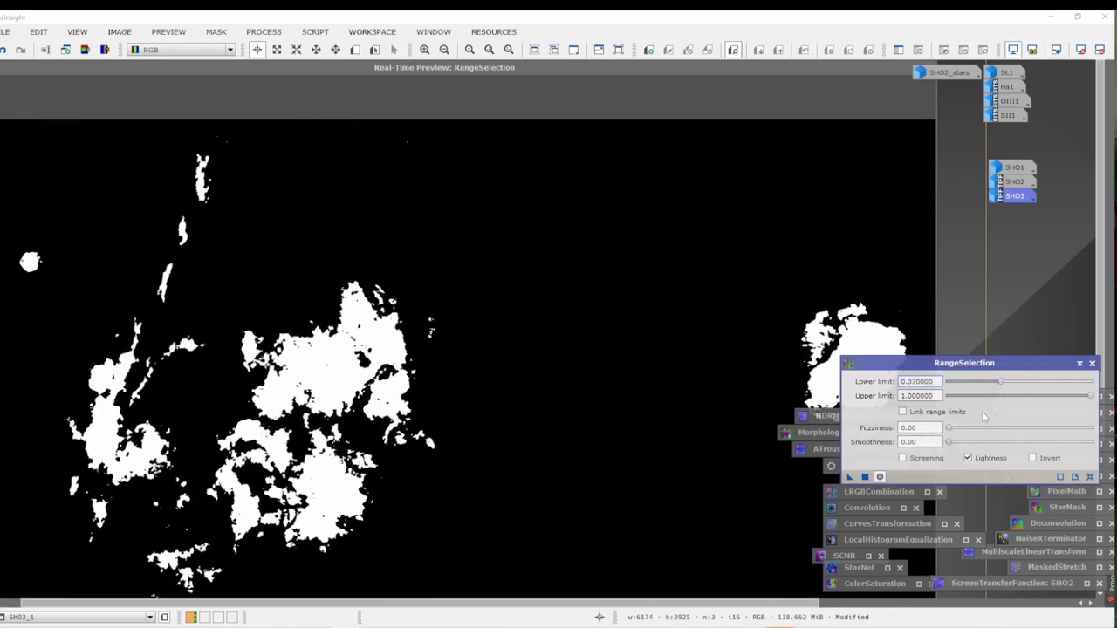
pyautogui.click(954, 428)
pyautogui.moveTo(949, 428); pyautogui.dragTo(989, 432)
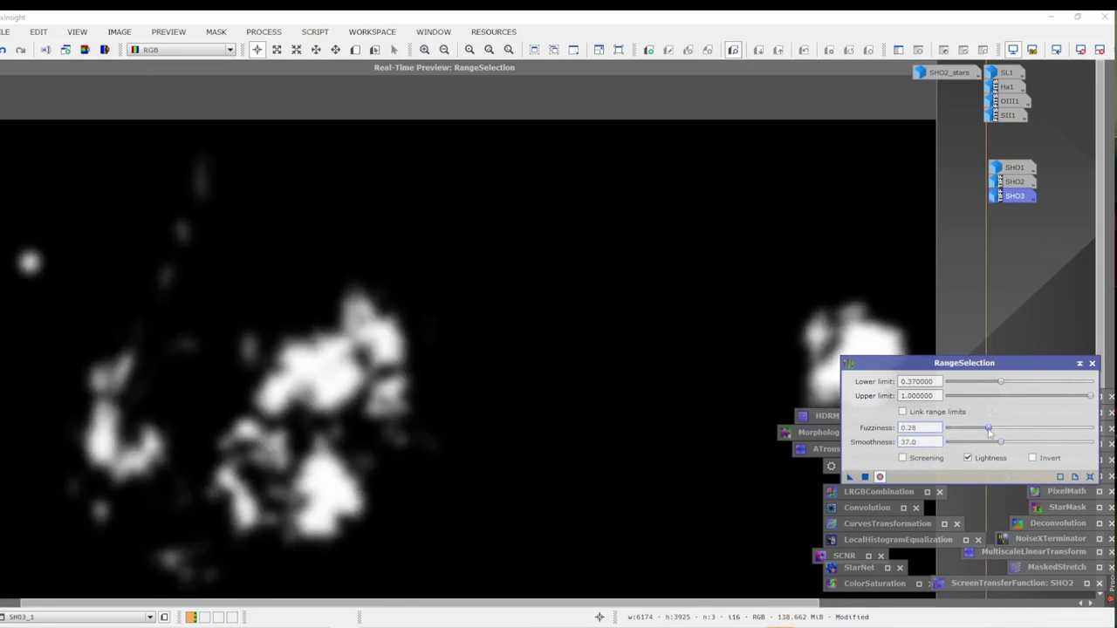
pyautogui.moveTo(1004, 385); pyautogui.dragTo(991, 385)
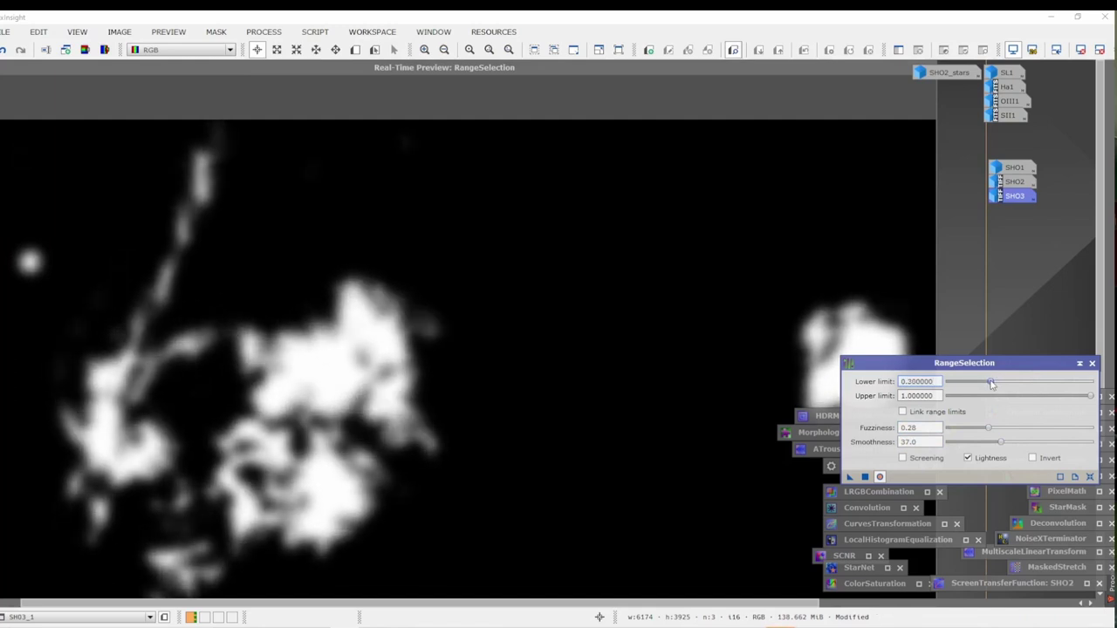
# Generate the range mask, reset and minimize RangeSelection, and place its icon above HistogramTransformation.
pyautogui.click(865, 478)
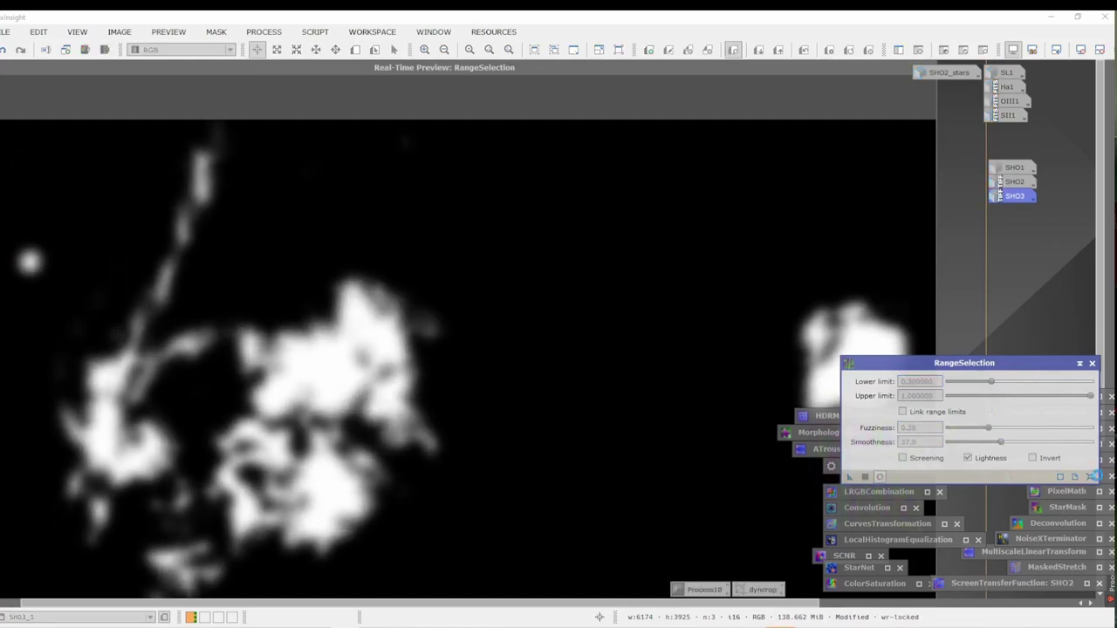
pyautogui.click(1089, 476)
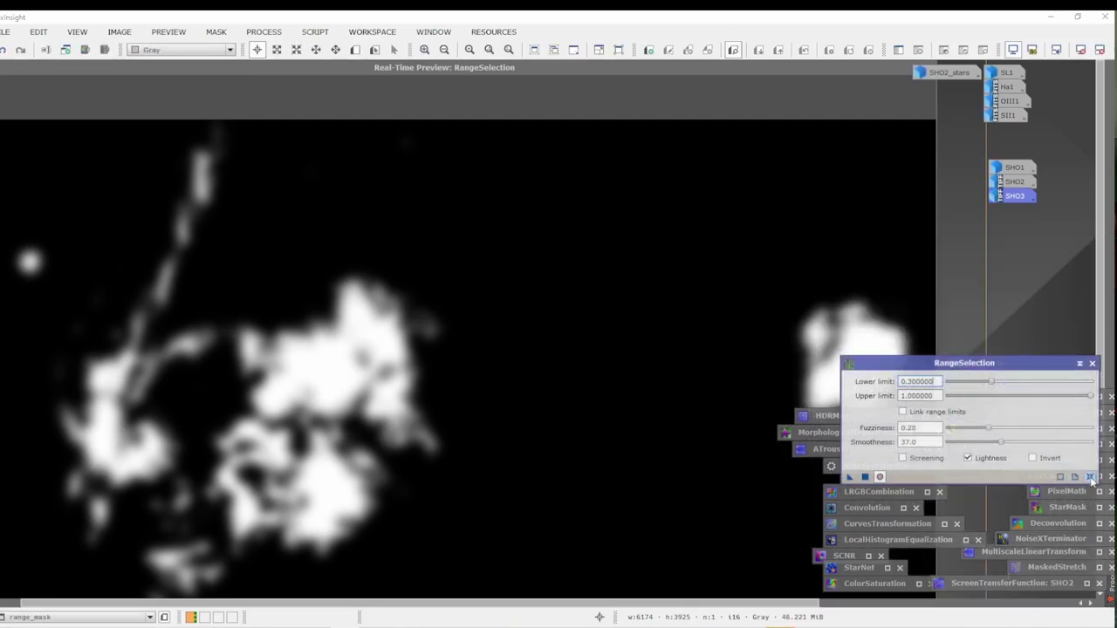
pyautogui.click(1079, 363)
pyautogui.moveTo(968, 422); pyautogui.dragTo(1040, 350)
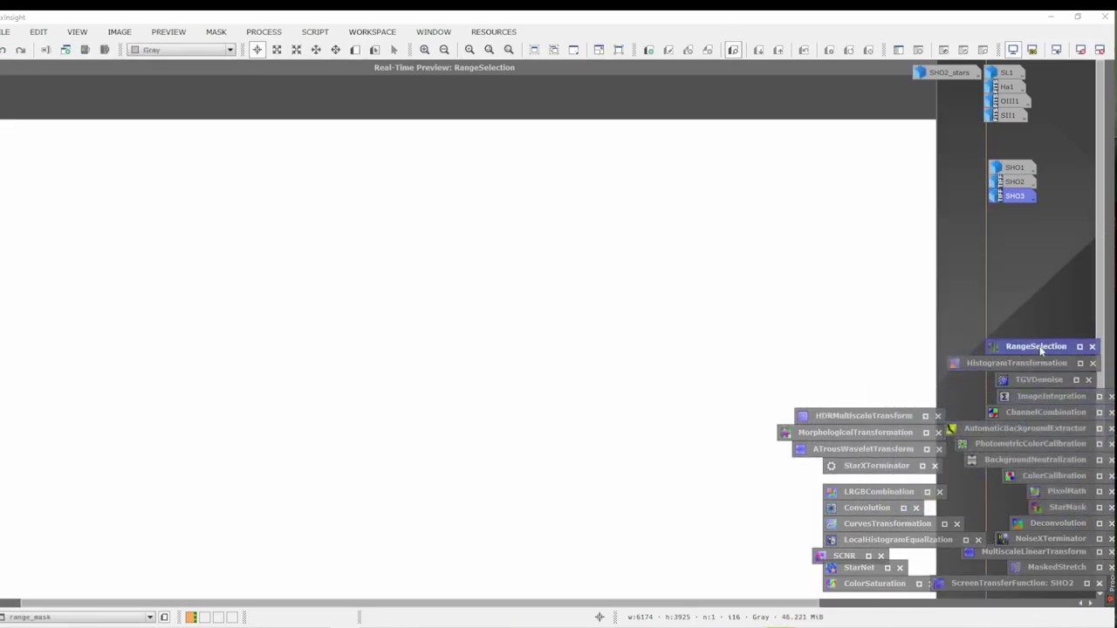
# Close the RangeSelection real-time preview and move the range_mask window over the SHO3_1 image.
pyautogui.moveTo(919, 73); pyautogui.dragTo(881, 80)
pyautogui.click(908, 85)
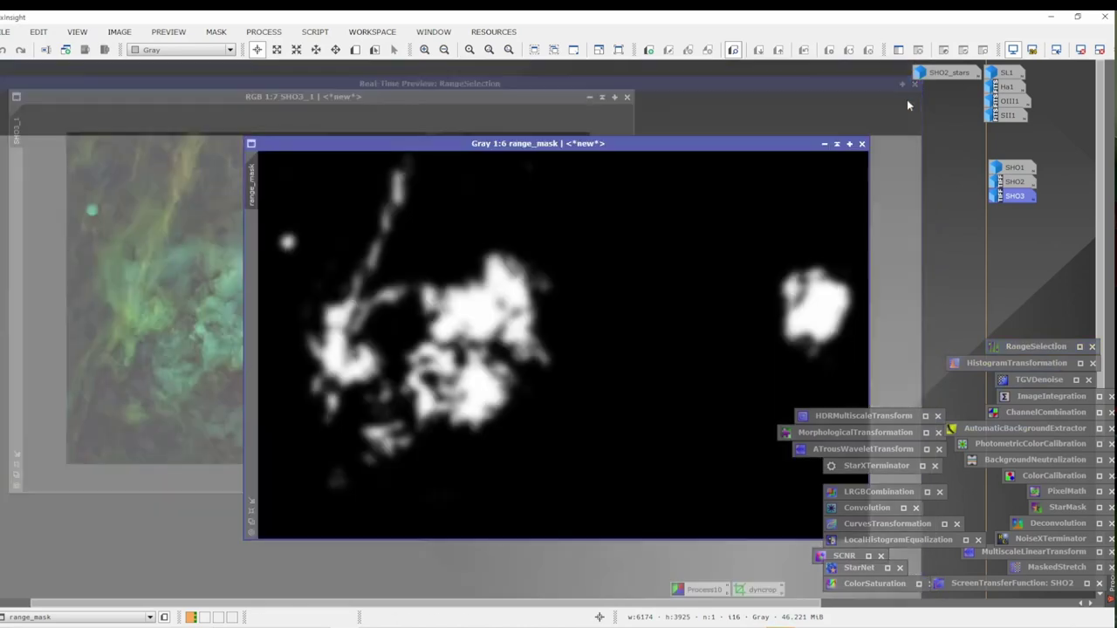
pyautogui.moveTo(485, 144); pyautogui.dragTo(356, 134)
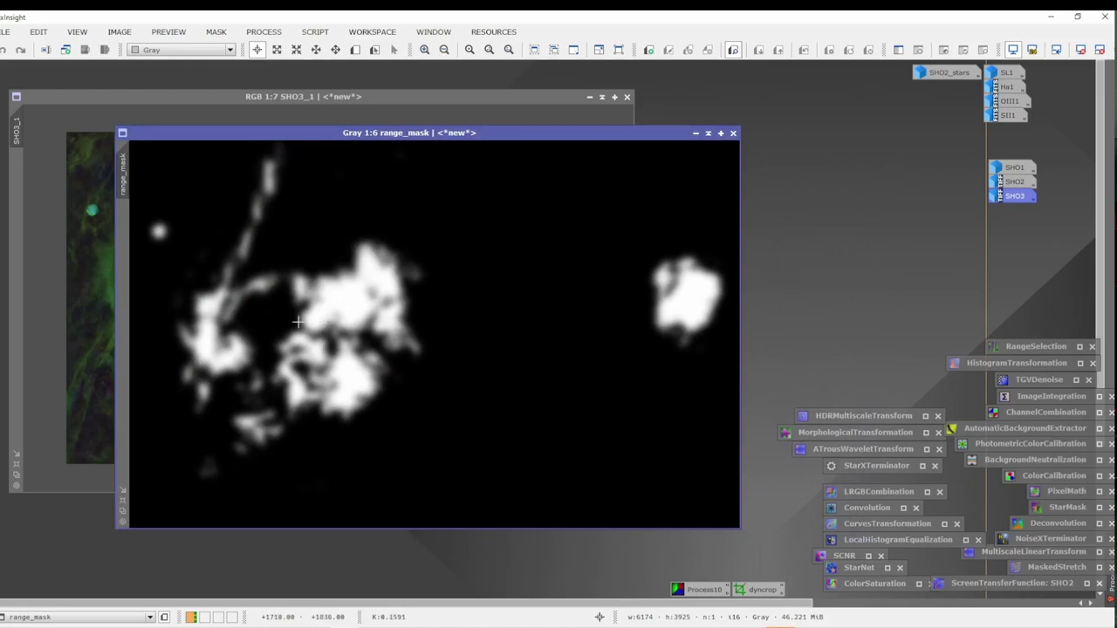
# Open the CloneStamp process for range_mask, reset its parameters and set the brush radius to 50.
pyautogui.click(270, 31)
pyautogui.moveTo(364, 25)
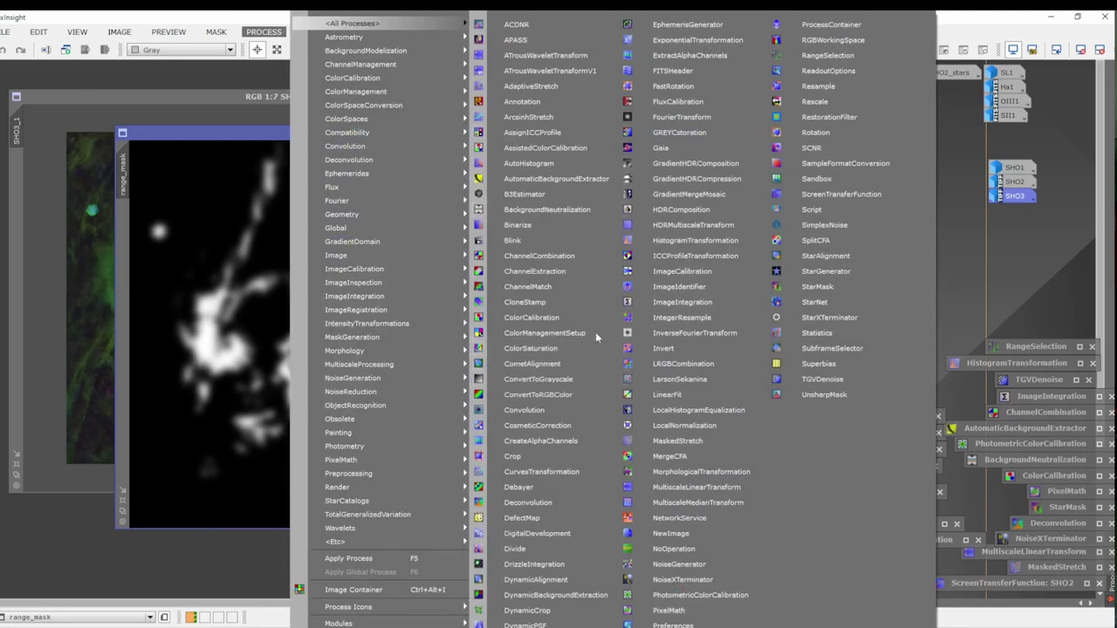
pyautogui.click(559, 304)
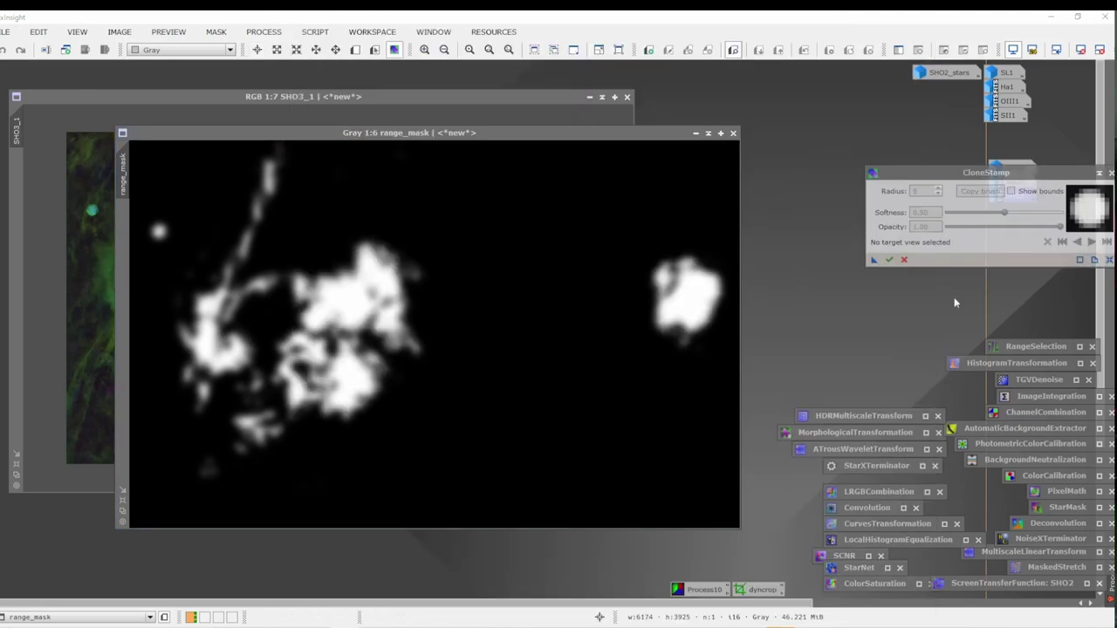
pyautogui.moveTo(986, 175)
pyautogui.mouseDown()
pyautogui.moveTo(899, 234)
pyautogui.moveTo(884, 231)
pyautogui.mouseUp()
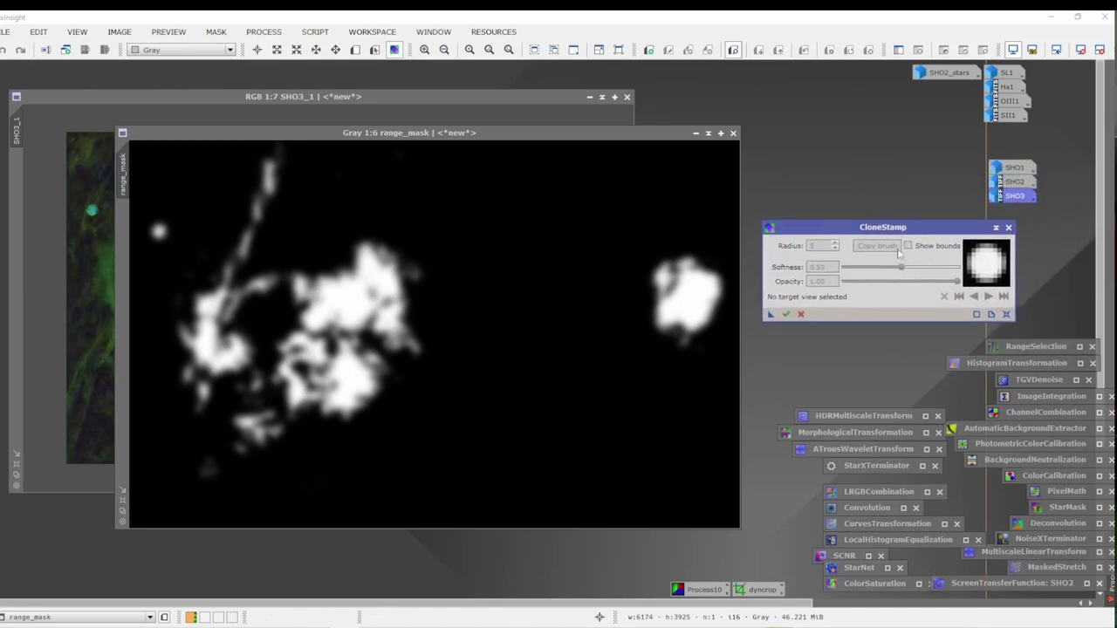
pyautogui.click(1006, 315)
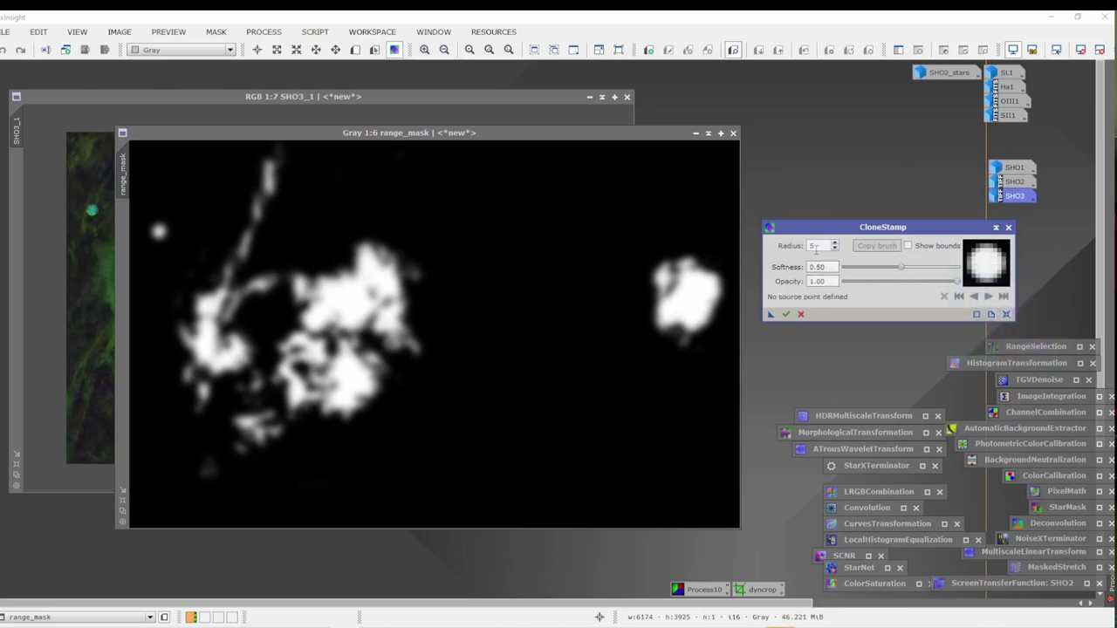
pyautogui.click(816, 248)
pyautogui.write('50')
pyautogui.press('Return')
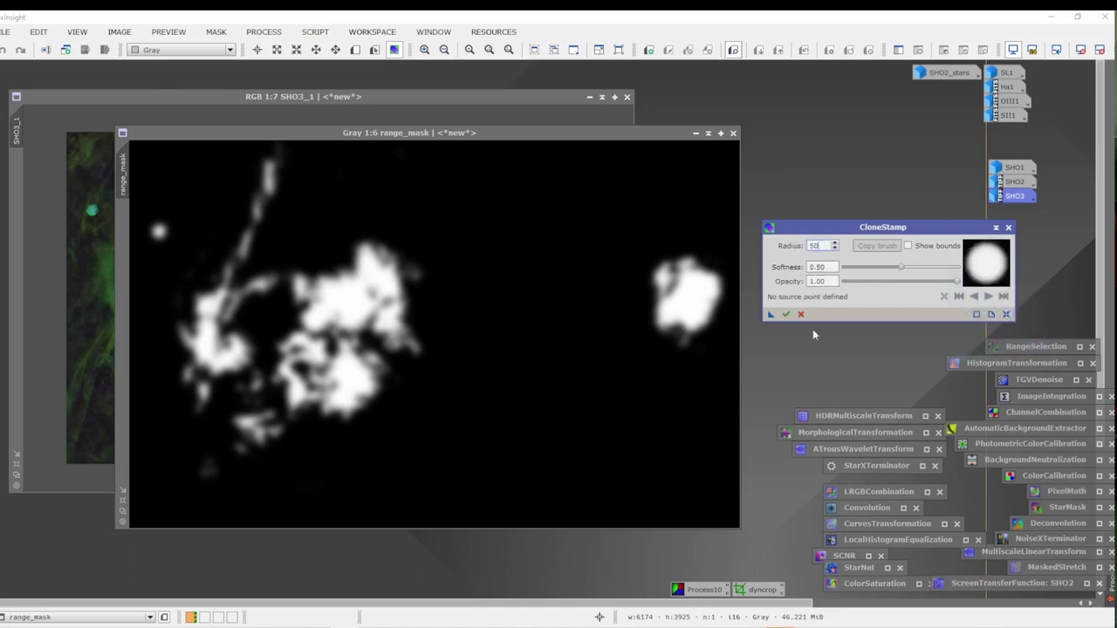
# Sample a black background area of range_mask and clone it over the right edge of the large white structure.
pyautogui.click(500, 215)
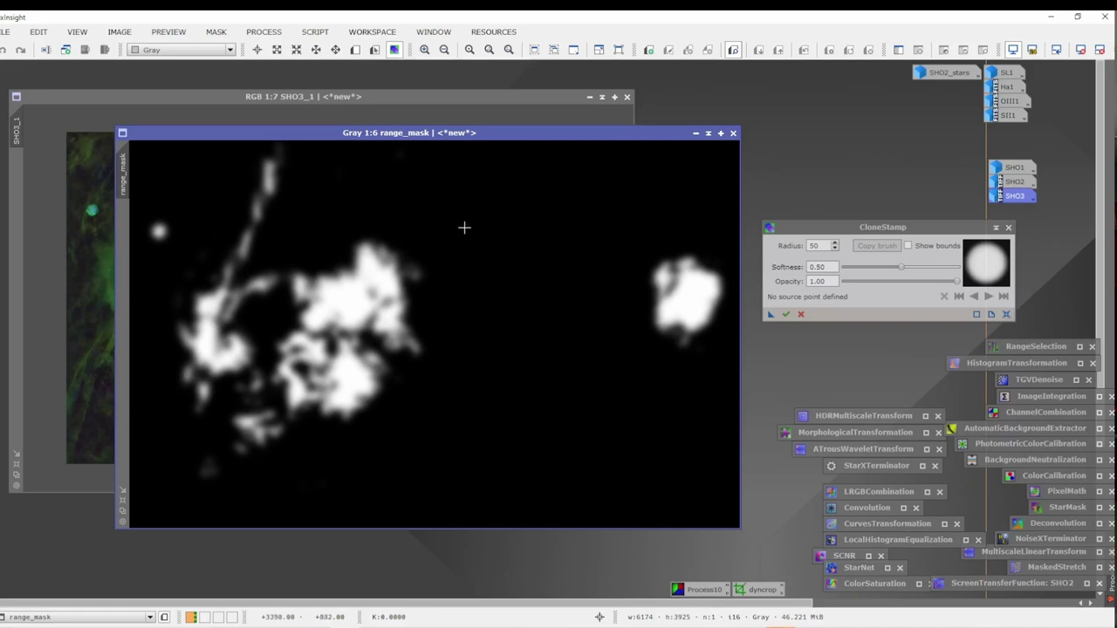
pyautogui.keyDown('ctrl'); pyautogui.click(463, 228); pyautogui.keyUp('ctrl')
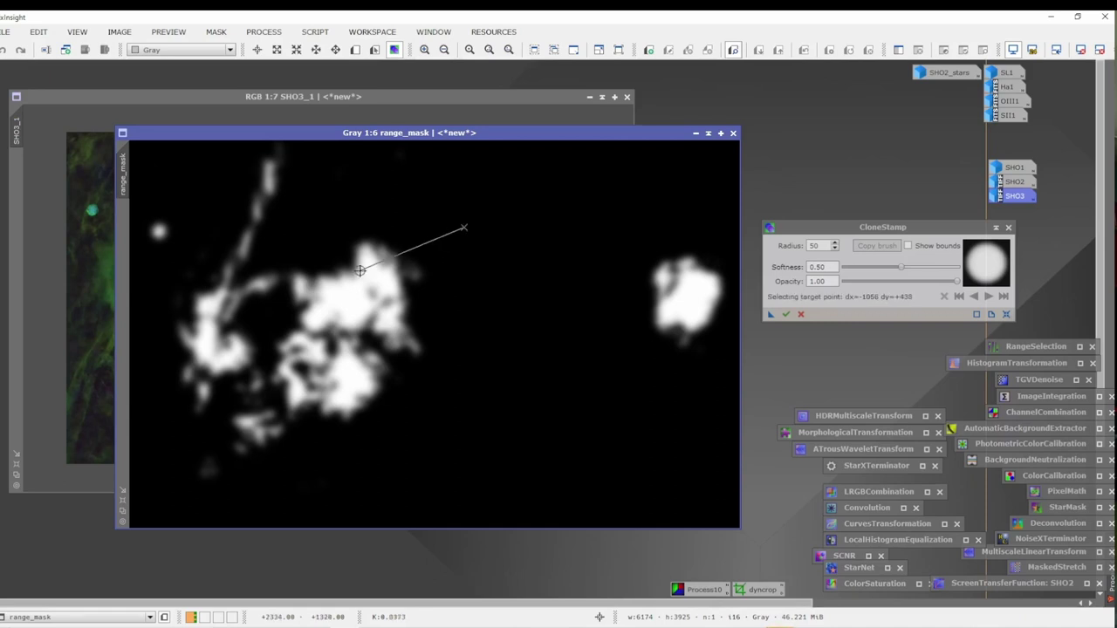
pyautogui.moveTo(387, 253)
pyautogui.mouseDown()
pyautogui.moveTo(395, 293)
pyautogui.moveTo(397, 273)
pyautogui.mouseUp()
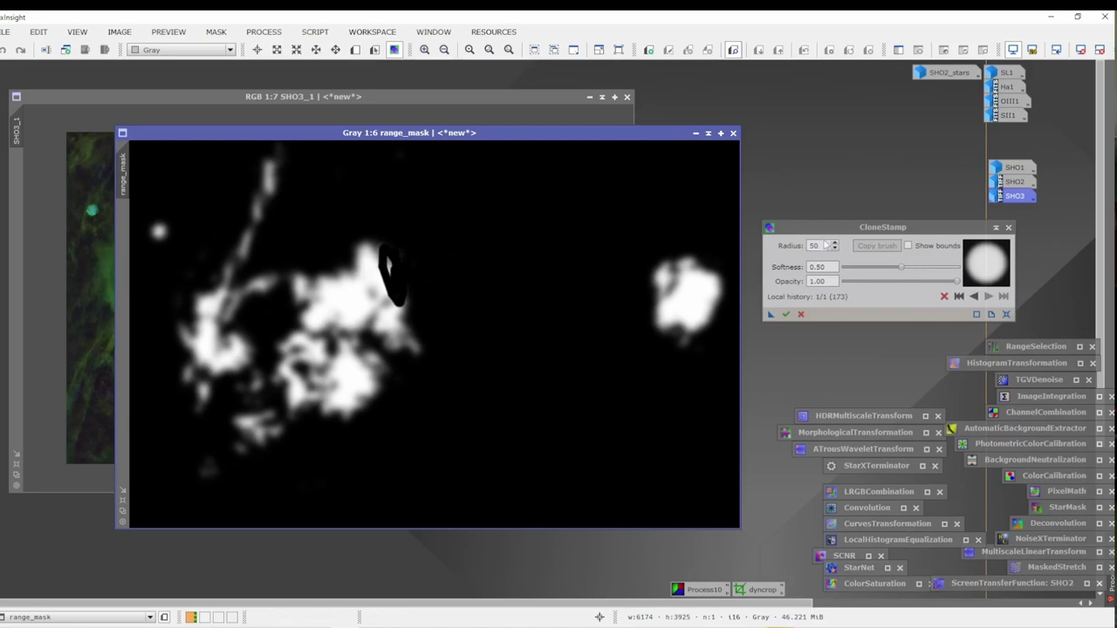
# Set the brush radius to 150 and black out the large structure's right and lower edges and part of the upper filament.
pyautogui.moveTo(822, 245); pyautogui.dragTo(795, 246)
pyautogui.write('150')
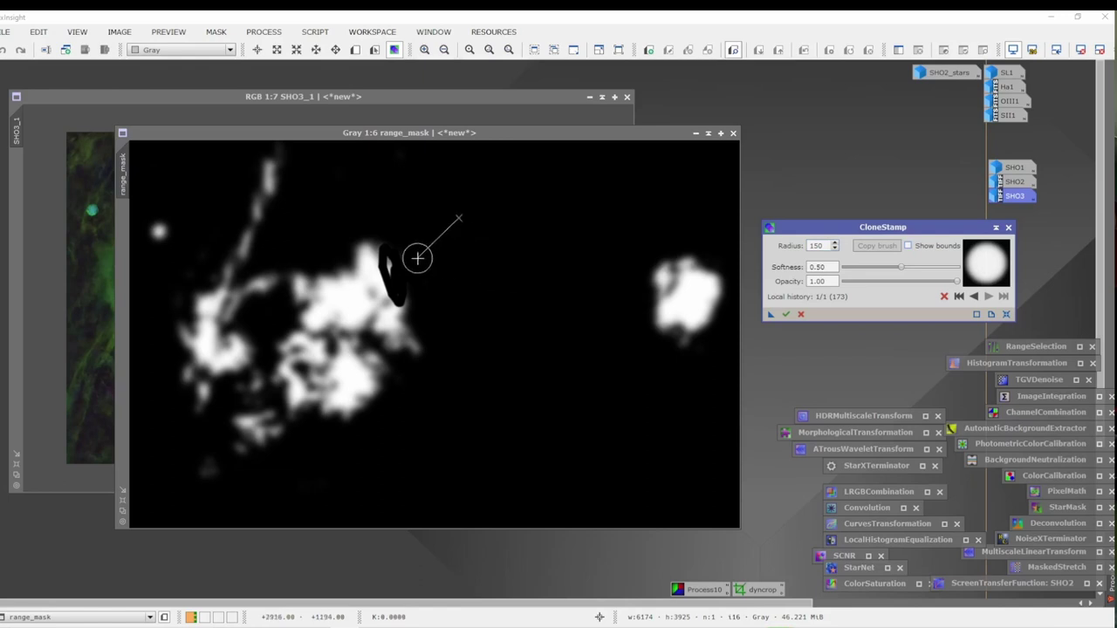
pyautogui.moveTo(418, 256)
pyautogui.mouseDown()
pyautogui.moveTo(393, 386)
pyautogui.moveTo(270, 446)
pyautogui.mouseUp()
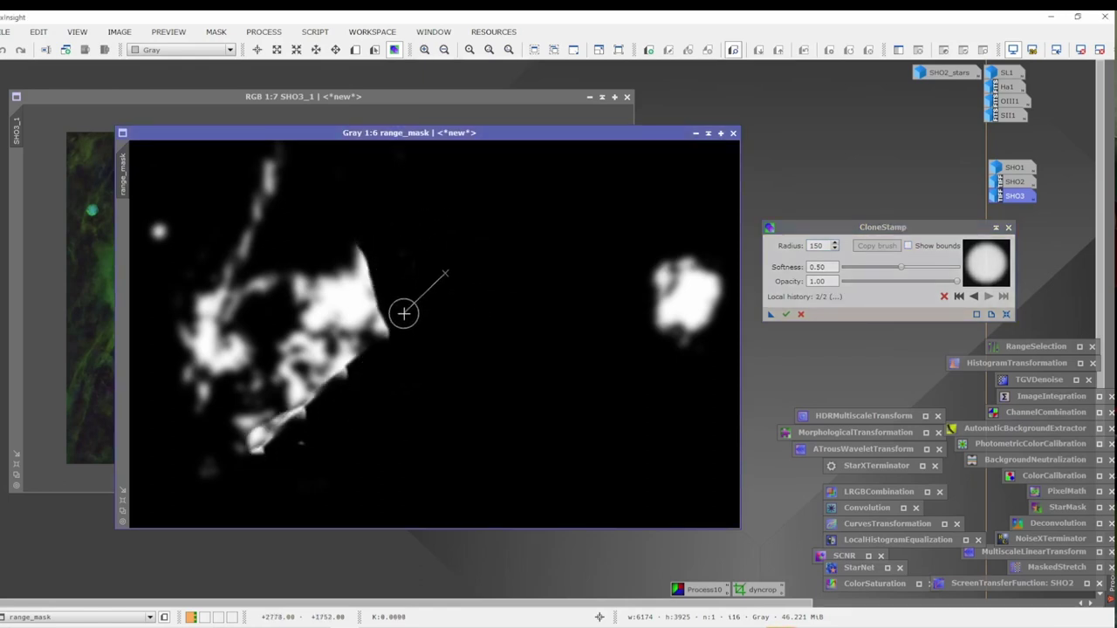
pyautogui.click(260, 185)
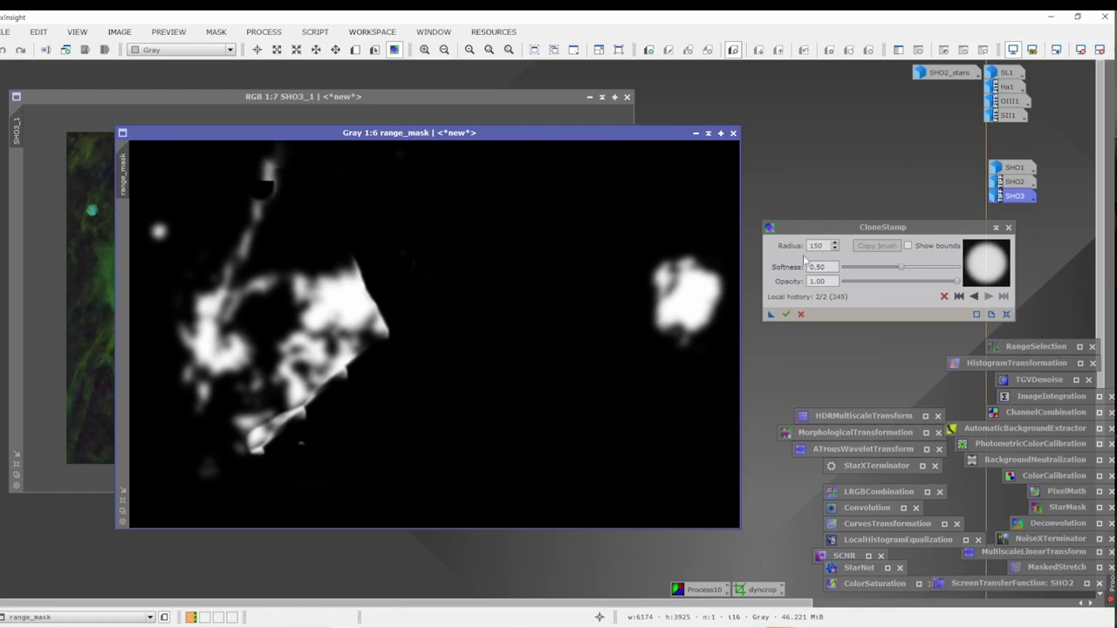
pyautogui.moveTo(827, 245); pyautogui.dragTo(775, 247)
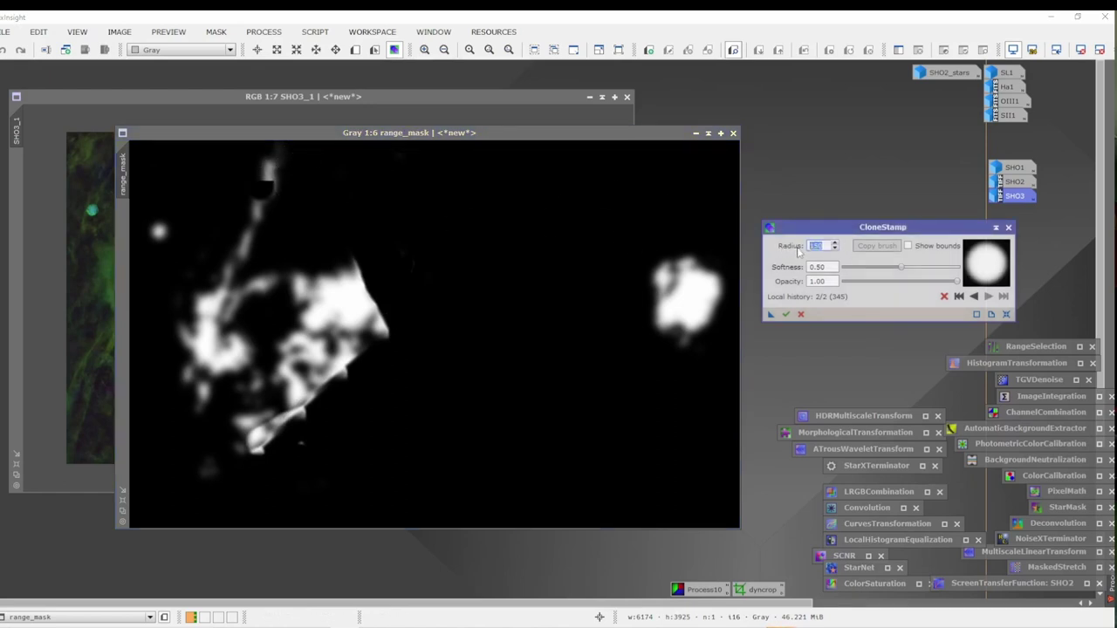
pyautogui.write('40')
pyautogui.press('Return')
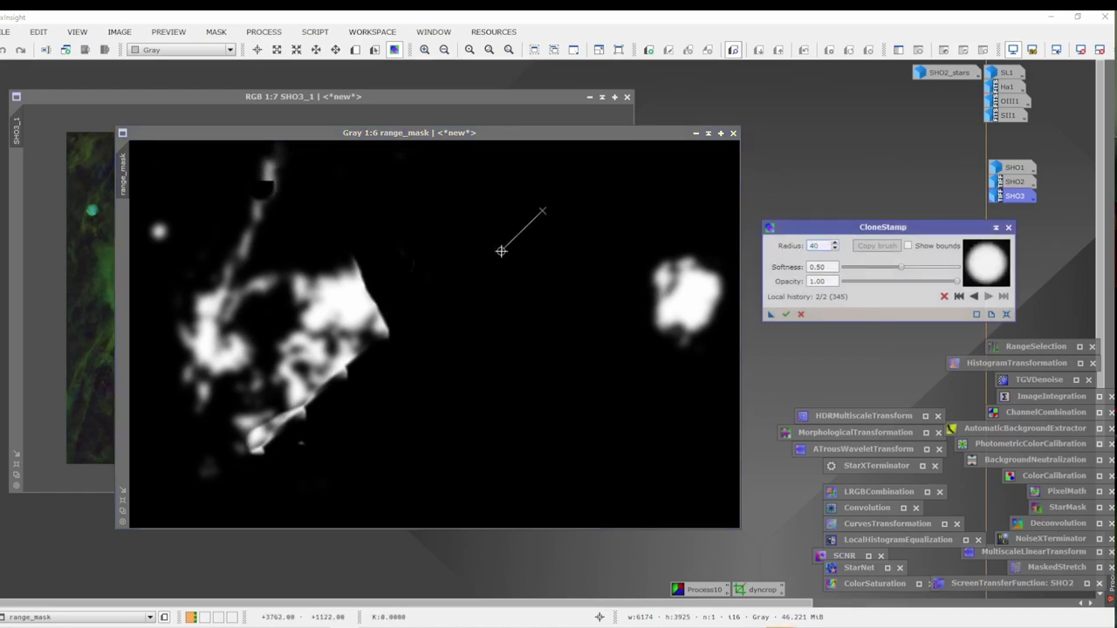
# Set the brush radius to 200 and black out more of the large structure's right side and the upper filament.
pyautogui.doubleClick(823, 246)
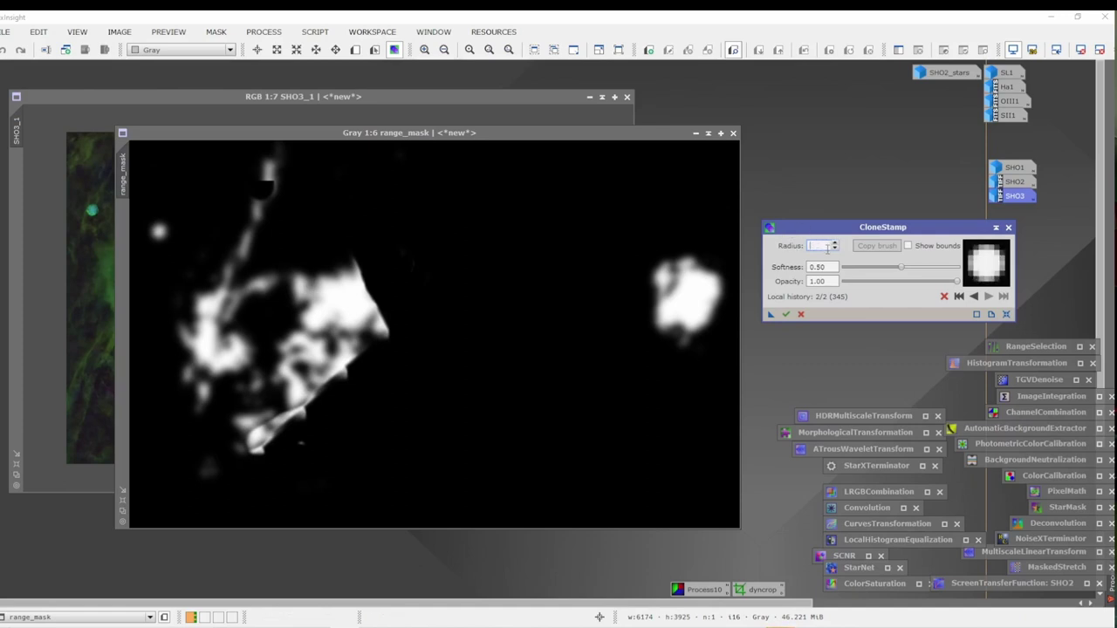
pyautogui.write('200')
pyautogui.press('Return')
pyautogui.moveTo(379, 274)
pyautogui.mouseDown()
pyautogui.moveTo(390, 327)
pyautogui.moveTo(357, 256)
pyautogui.moveTo(363, 330)
pyautogui.moveTo(314, 233)
pyautogui.moveTo(262, 157)
pyautogui.mouseUp()
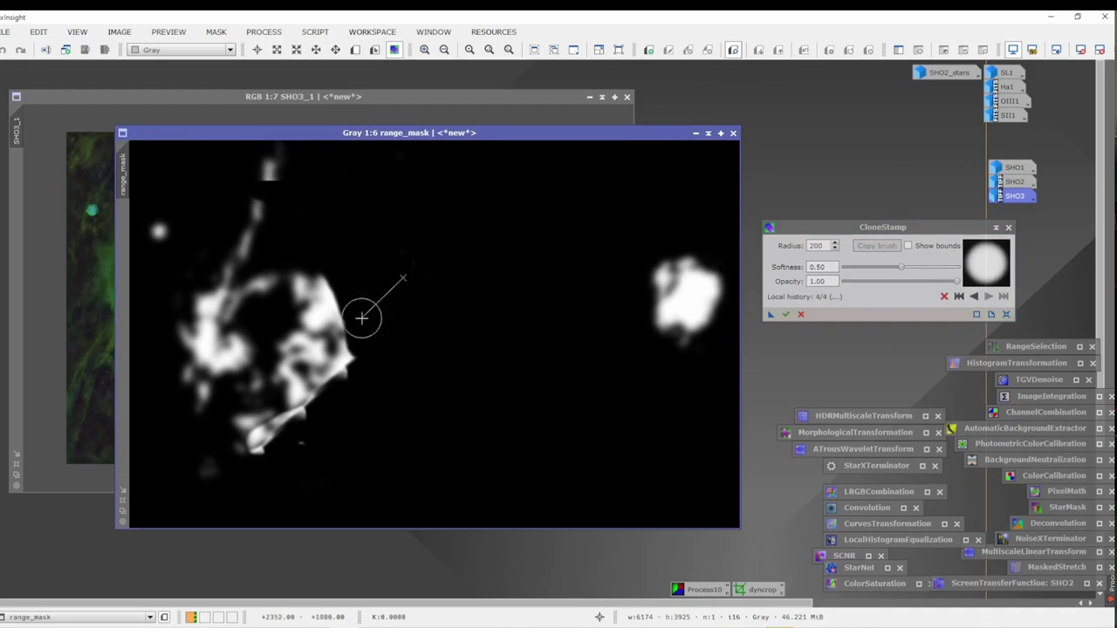
pyautogui.moveTo(364, 317)
pyautogui.mouseDown()
pyautogui.moveTo(326, 278)
pyautogui.moveTo(336, 340)
pyautogui.moveTo(332, 309)
pyautogui.mouseUp()
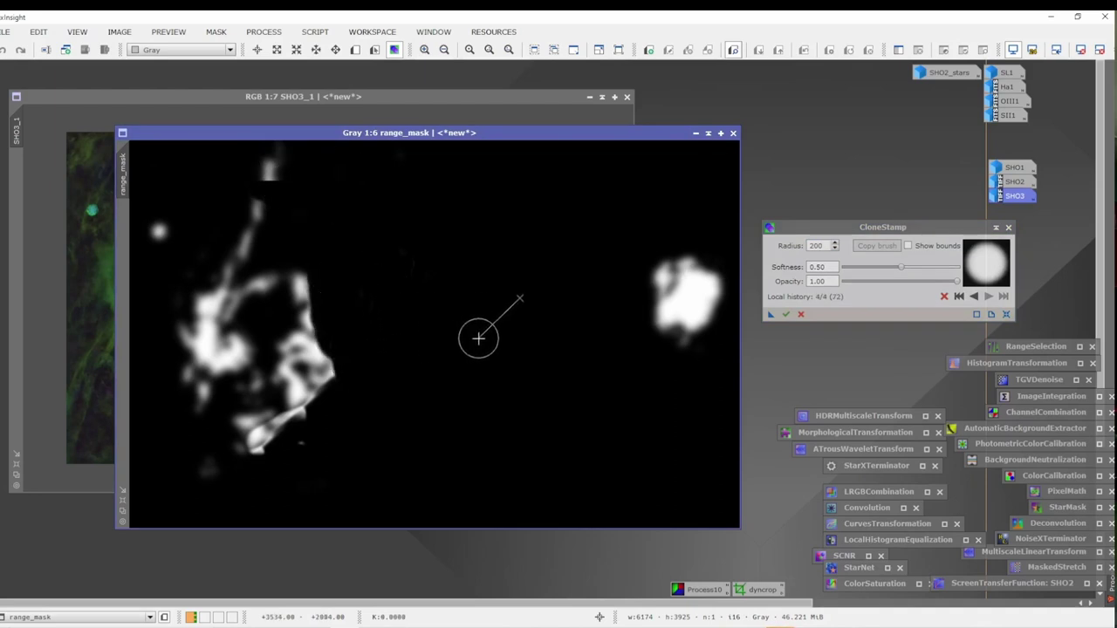
# Resample a black area, clone out every remaining white structure except the small nebula at the far right, and commit the CloneStamp edits.
pyautogui.press('ctrl')
pyautogui.keyDown('ctrl'); pyautogui.click(445, 317); pyautogui.keyUp('ctrl')
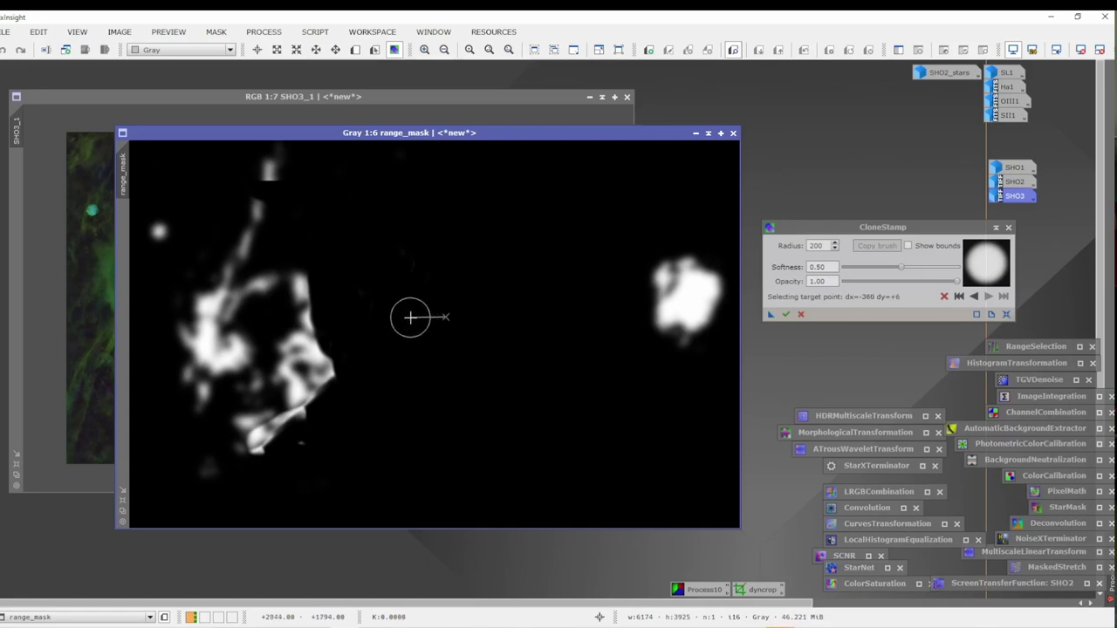
pyautogui.click(384, 314)
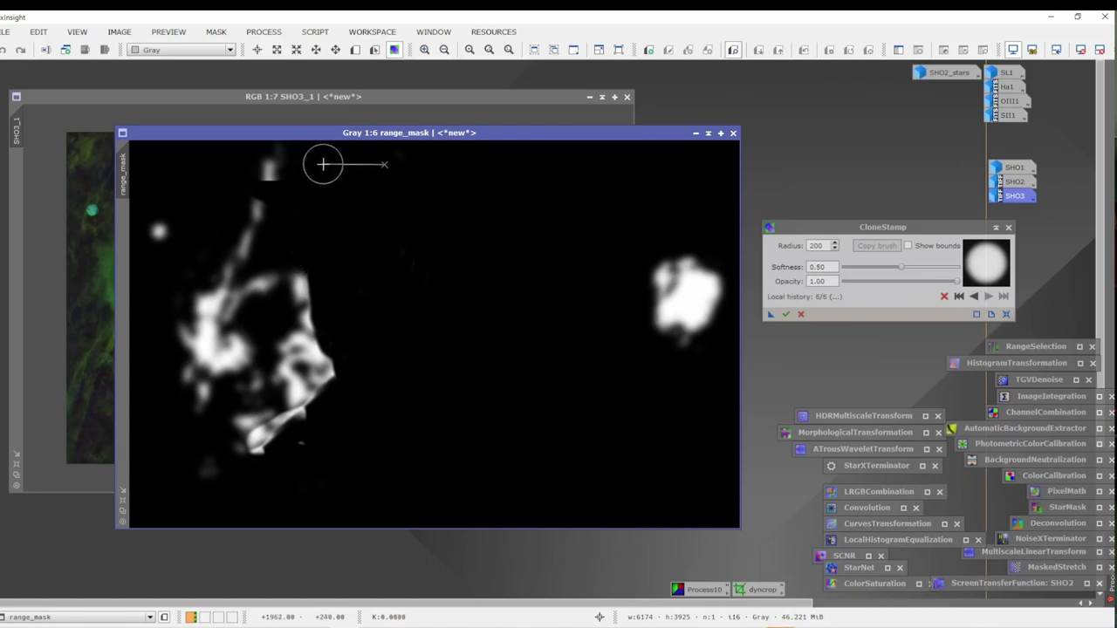
pyautogui.moveTo(321, 281)
pyautogui.mouseDown()
pyautogui.moveTo(319, 421)
pyautogui.moveTo(320, 366)
pyautogui.moveTo(301, 432)
pyautogui.moveTo(344, 376)
pyautogui.mouseUp()
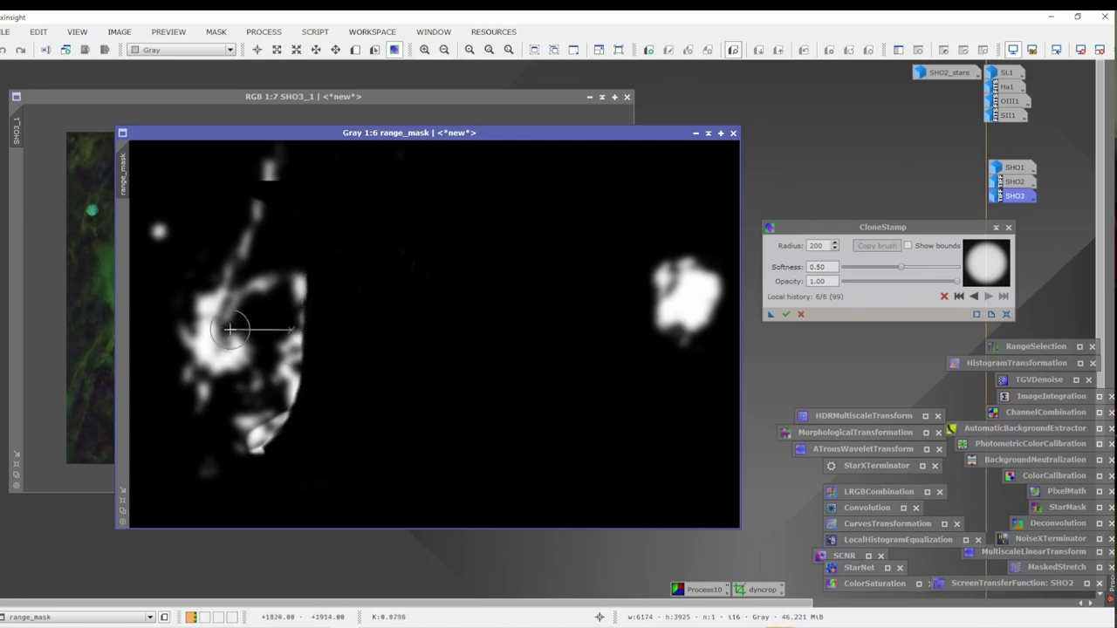
pyautogui.moveTo(200, 324)
pyautogui.mouseDown()
pyautogui.moveTo(162, 294)
pyautogui.moveTo(164, 267)
pyautogui.moveTo(152, 328)
pyautogui.moveTo(163, 366)
pyautogui.moveTo(269, 398)
pyautogui.moveTo(273, 413)
pyautogui.moveTo(295, 407)
pyautogui.moveTo(316, 242)
pyautogui.moveTo(270, 482)
pyautogui.moveTo(287, 247)
pyautogui.moveTo(244, 479)
pyautogui.moveTo(228, 486)
pyautogui.moveTo(197, 465)
pyautogui.moveTo(244, 384)
pyautogui.moveTo(282, 143)
pyautogui.moveTo(215, 320)
pyautogui.moveTo(201, 420)
pyautogui.moveTo(245, 275)
pyautogui.moveTo(221, 381)
pyautogui.moveTo(199, 406)
pyautogui.moveTo(206, 276)
pyautogui.moveTo(175, 379)
pyautogui.moveTo(168, 205)
pyautogui.moveTo(148, 274)
pyautogui.moveTo(142, 392)
pyautogui.moveTo(494, 404)
pyautogui.mouseUp()
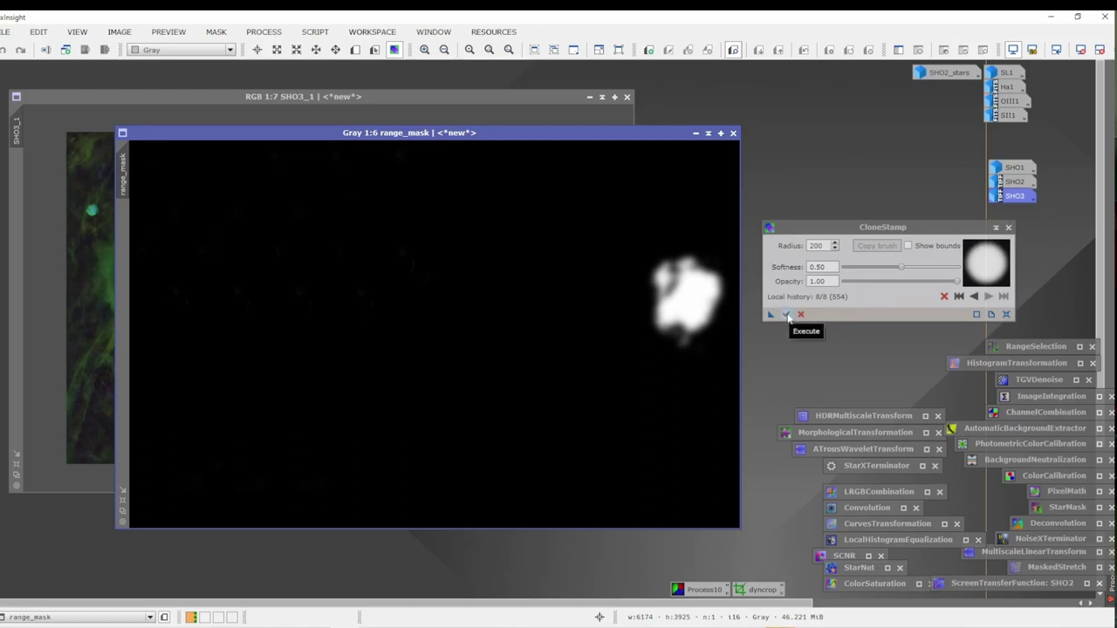
pyautogui.click(786, 315)
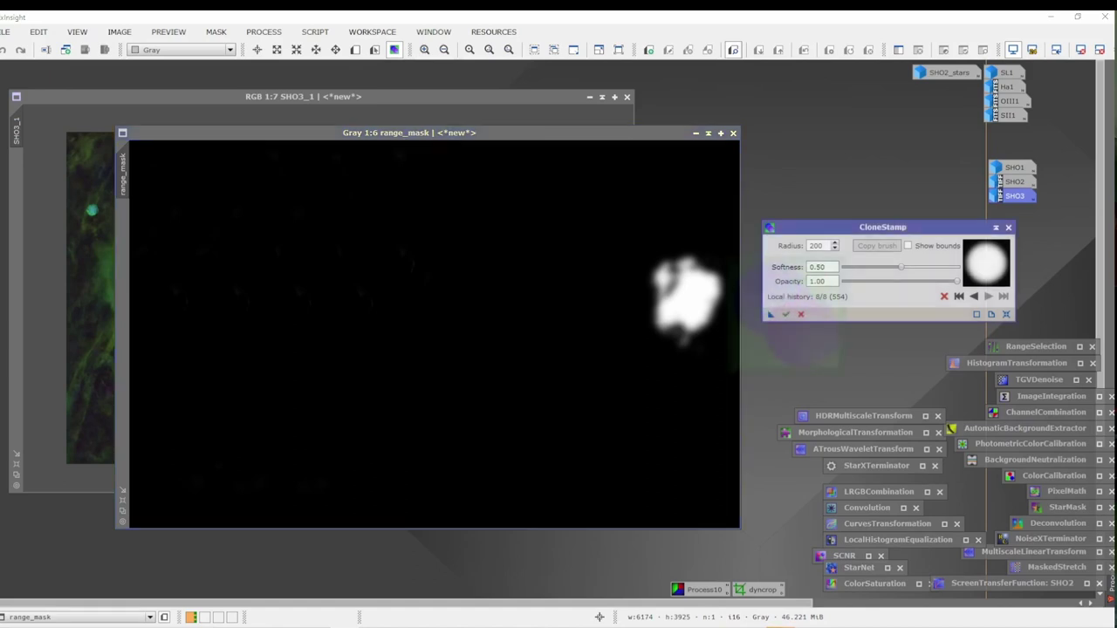
pyautogui.click(1008, 229)
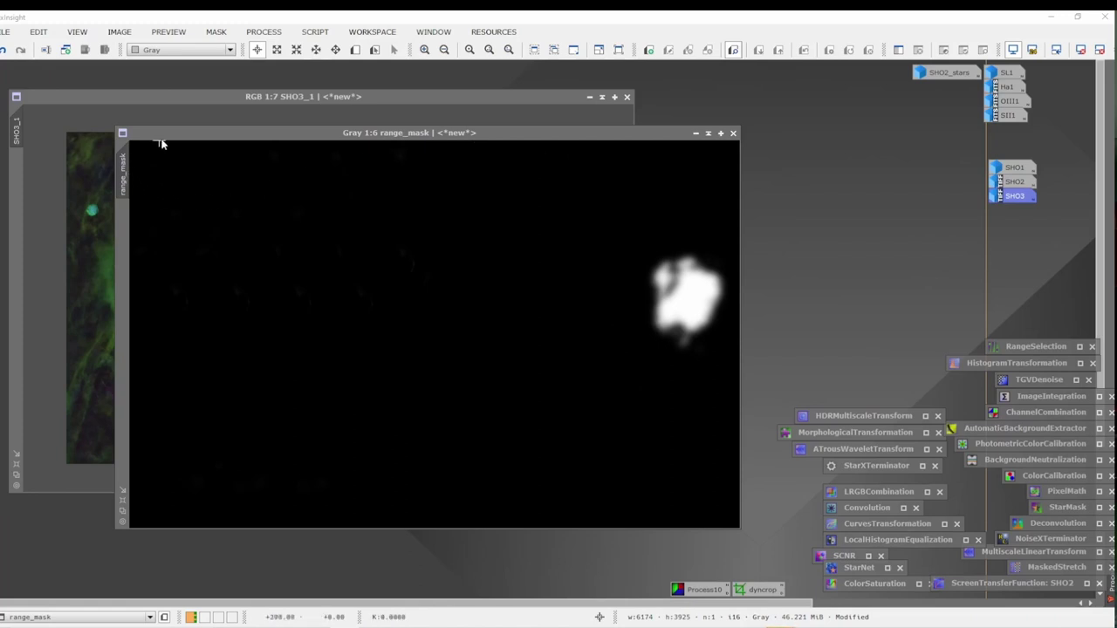
# Close the SHO3_1 image without saving and restore the original SHO3 image, showing the whole frame.
pyautogui.moveTo(181, 135); pyautogui.dragTo(393, 172)
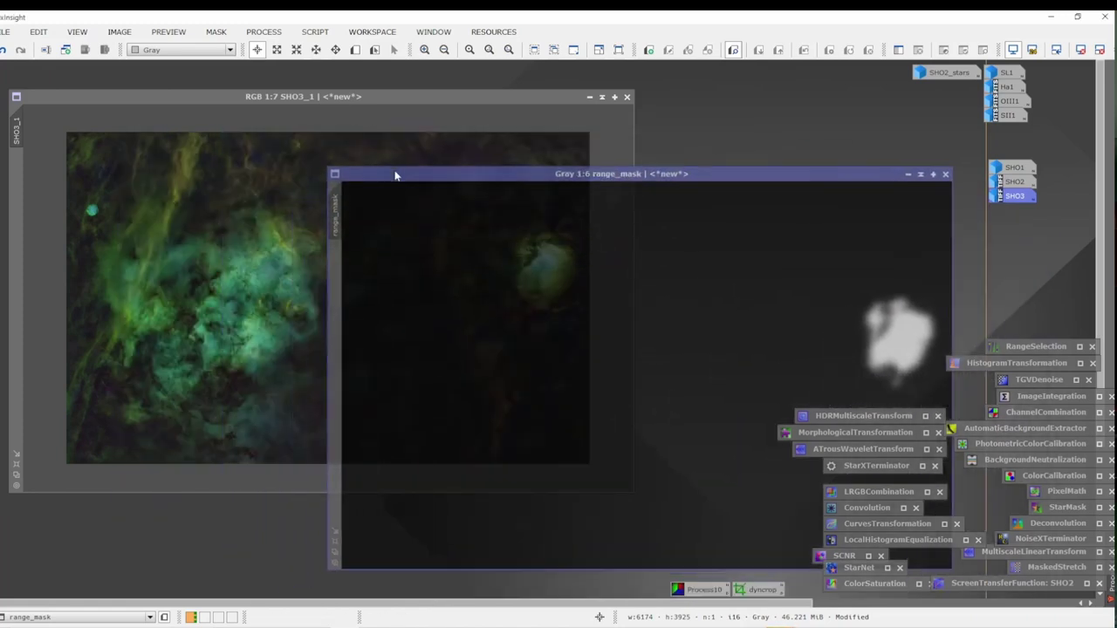
pyautogui.click(476, 131)
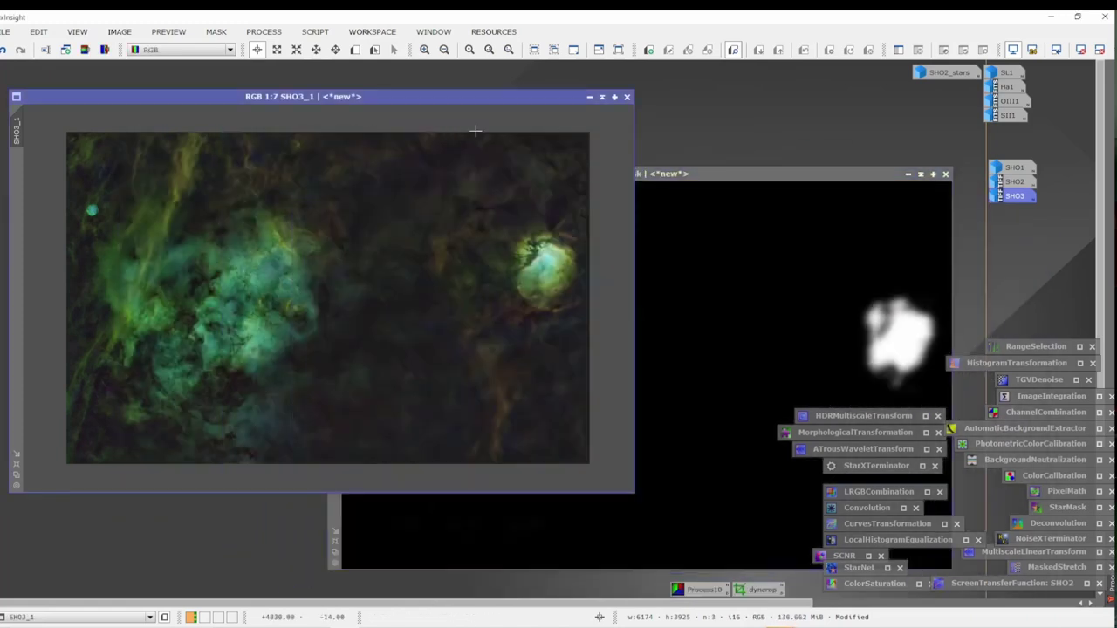
pyautogui.click(626, 97)
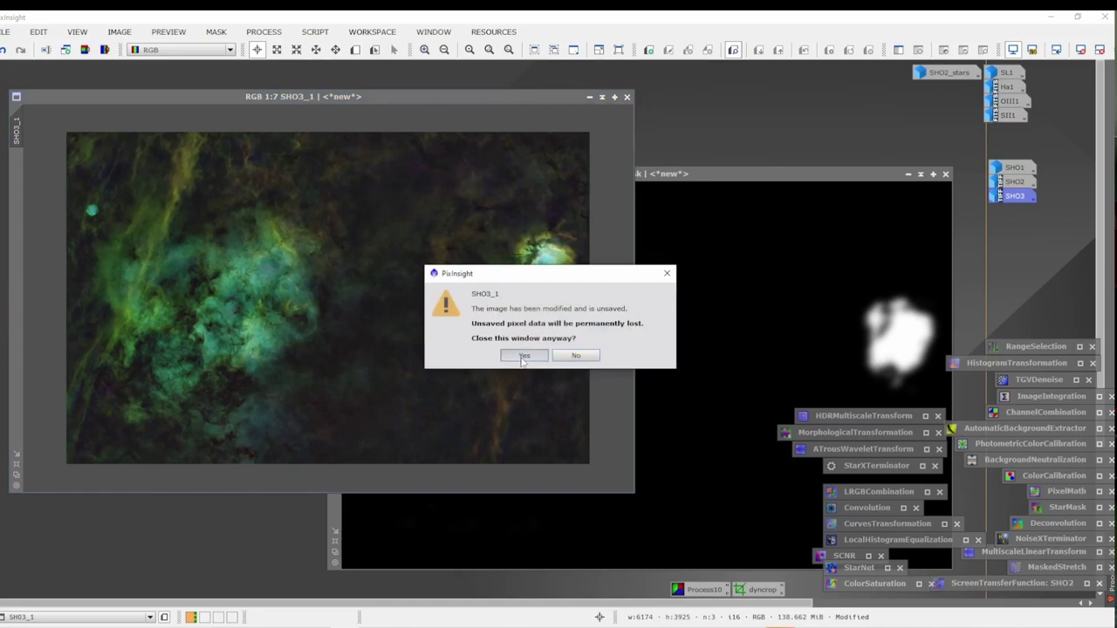
pyautogui.click(523, 356)
pyautogui.doubleClick(1012, 196)
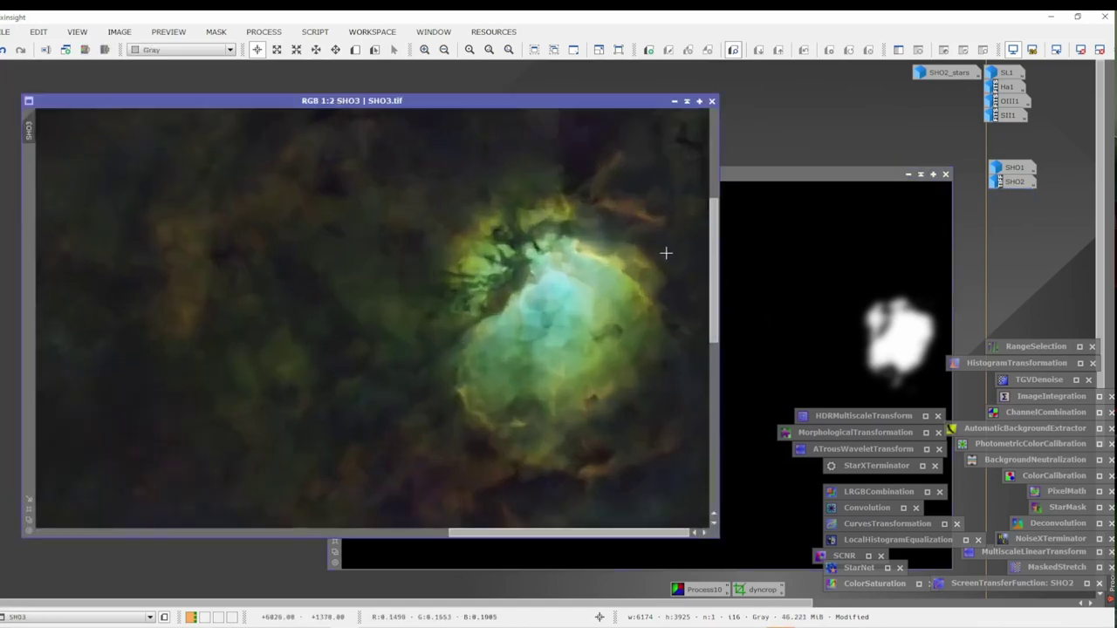
pyautogui.click(772, 168)
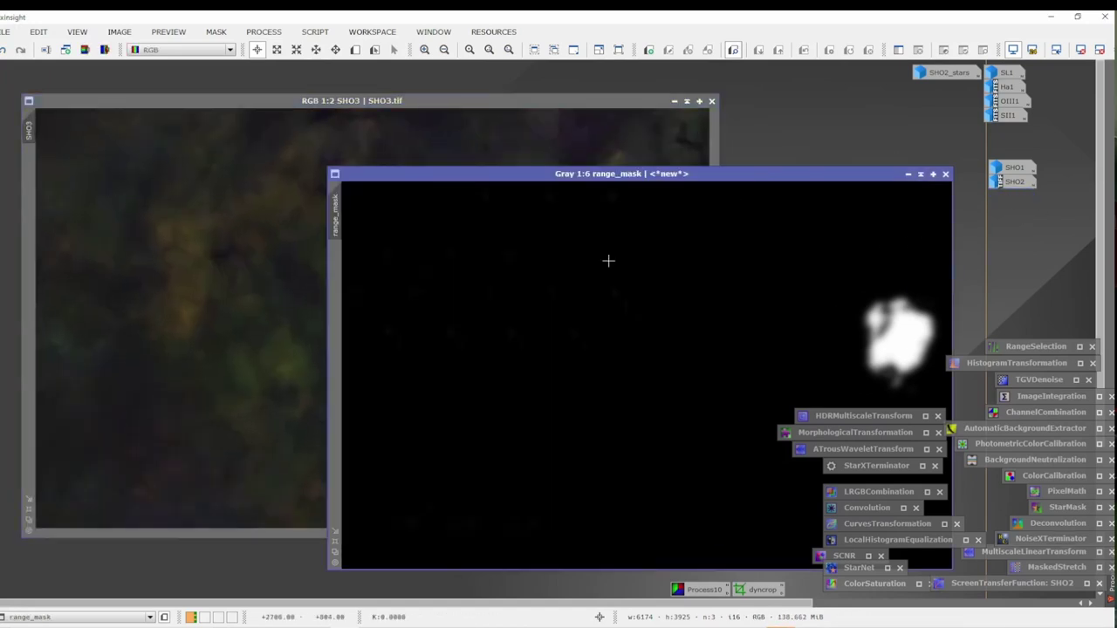
pyautogui.click(232, 331)
pyautogui.scroll(-4, 235, 332)
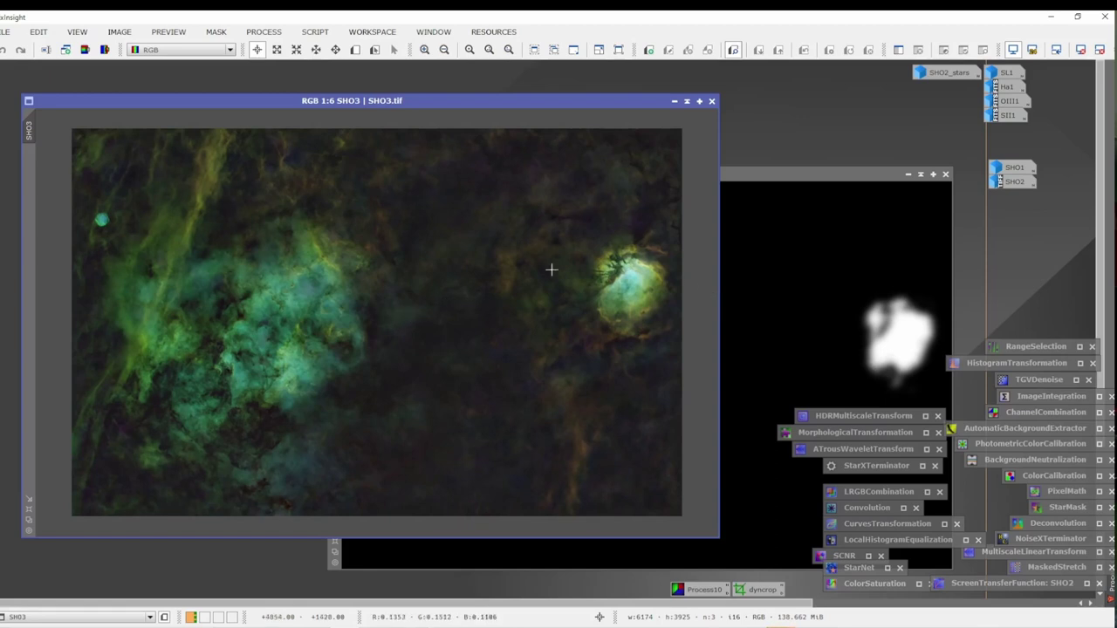
# Apply range_mask as the mask of SHO3, then iconize the mask and park it on the empty workspace beside the image.
pyautogui.click(794, 175)
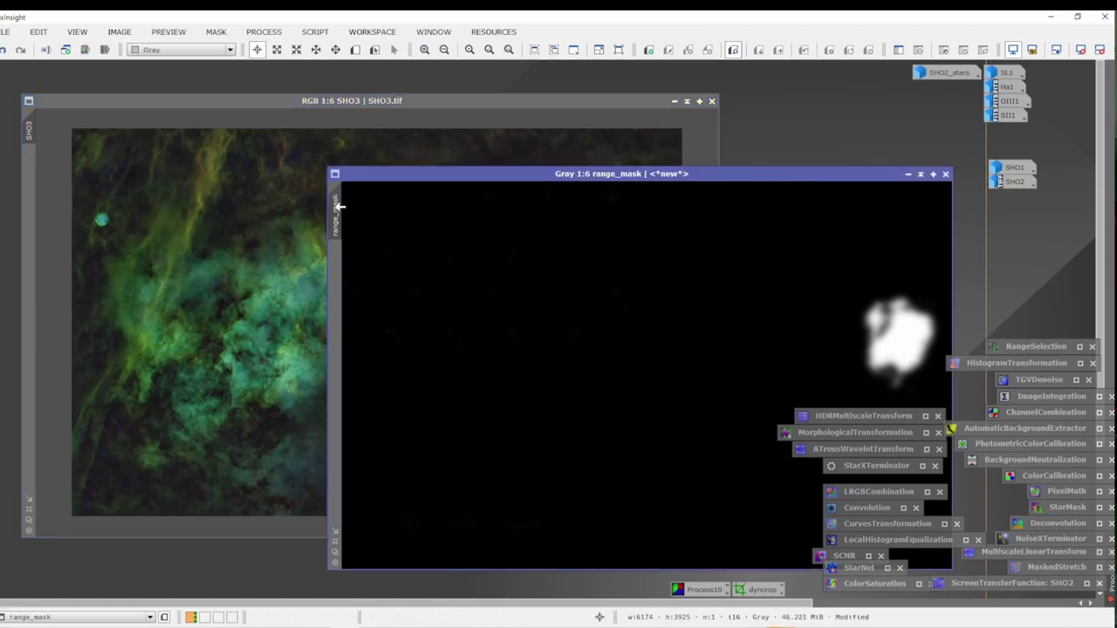
pyautogui.moveTo(338, 207)
pyautogui.moveTo(338, 207); pyautogui.dragTo(27, 179)
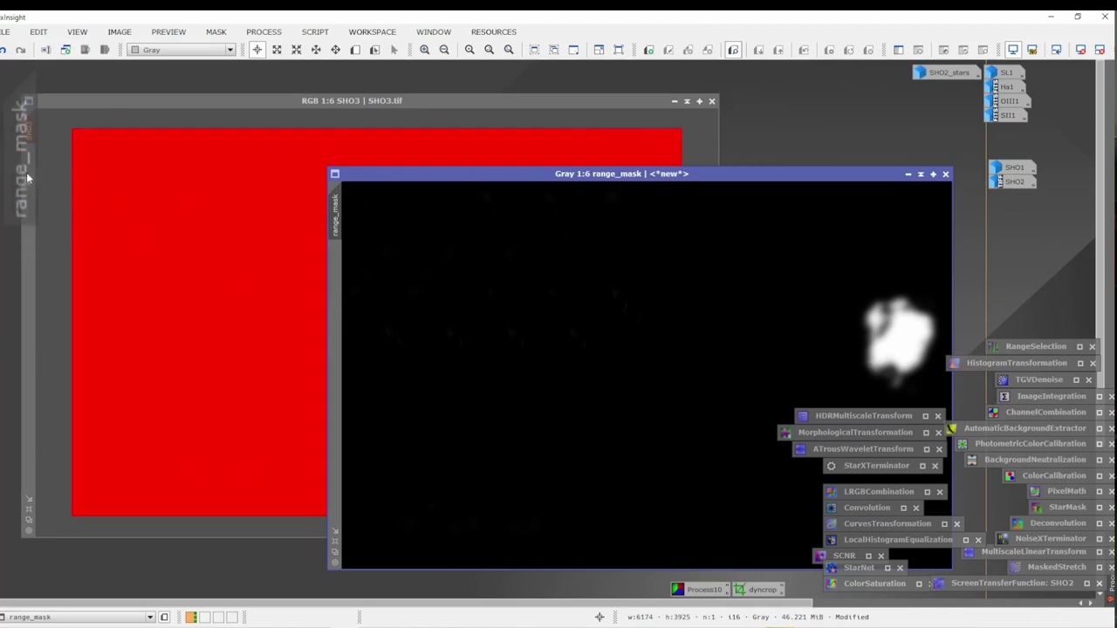
pyautogui.click(909, 174)
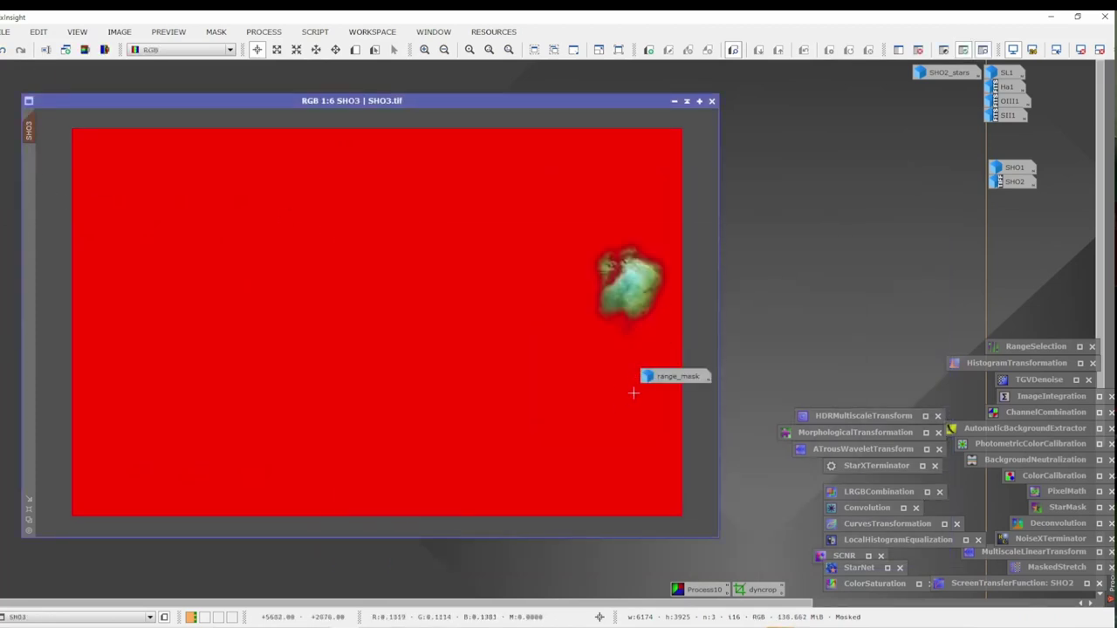
pyautogui.moveTo(678, 382); pyautogui.dragTo(900, 255)
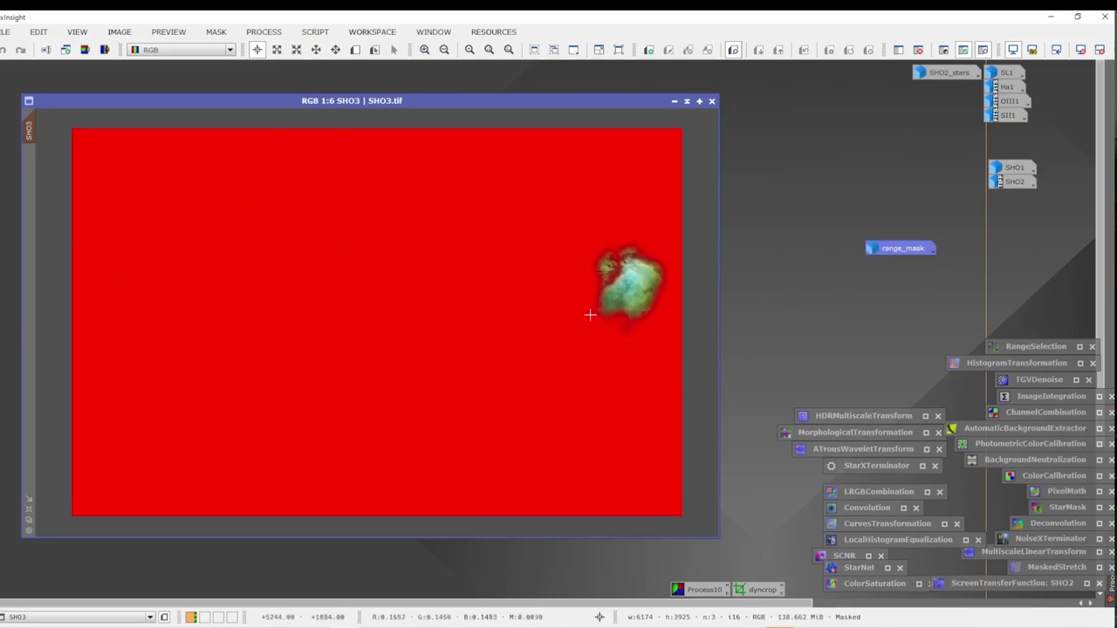
# Hide the red mask overlay on SHO3 while keeping the mask enabled.
pyautogui.rightClick(528, 325)
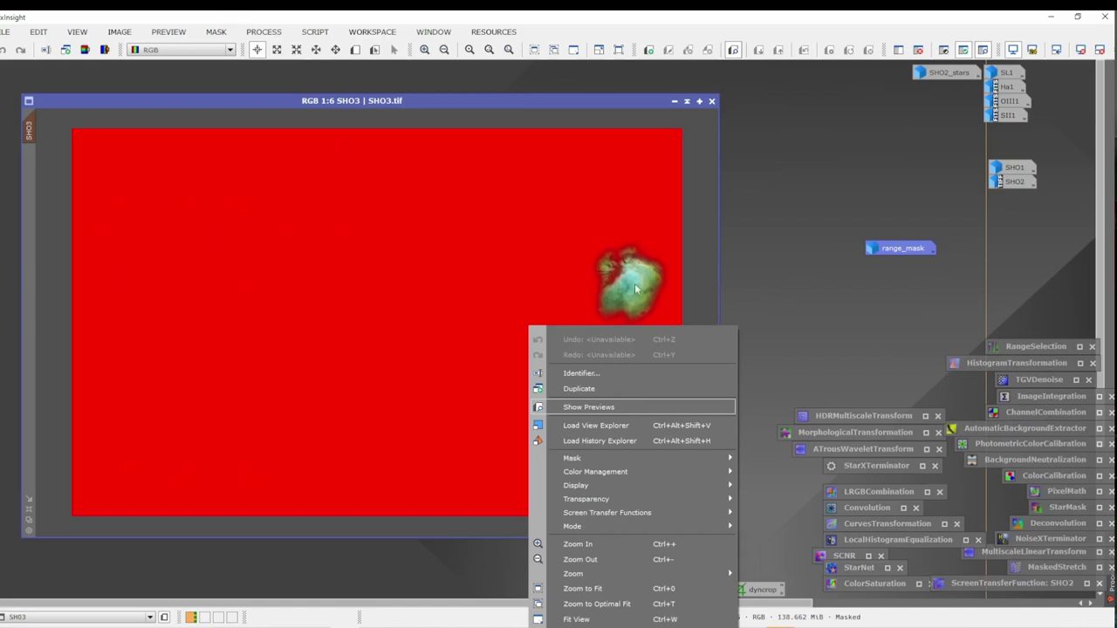
pyautogui.moveTo(643, 457)
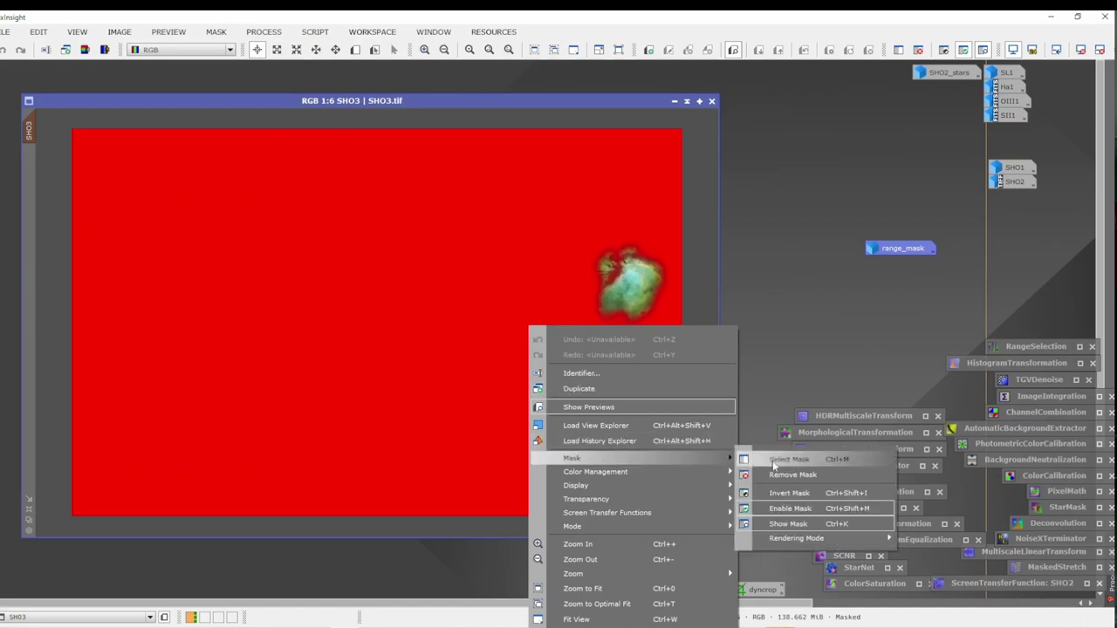
pyautogui.click(789, 524)
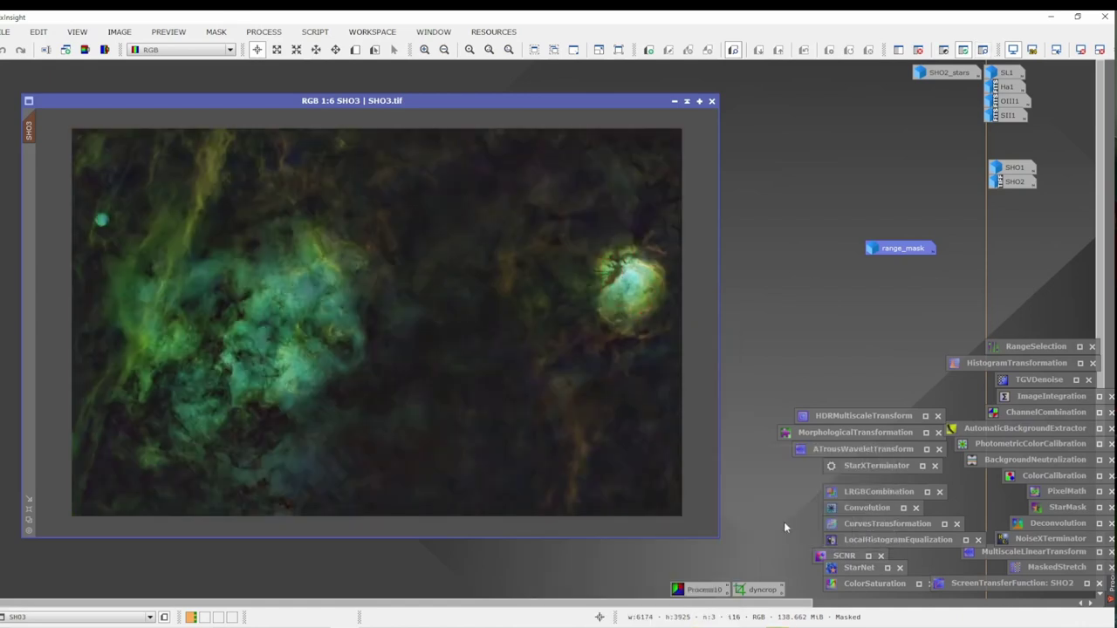
# Apply HDRMultiscaleTransform with 6 layers to the small bright nebula of the masked SHO3 image.
pyautogui.scroll(5, 519, 338)
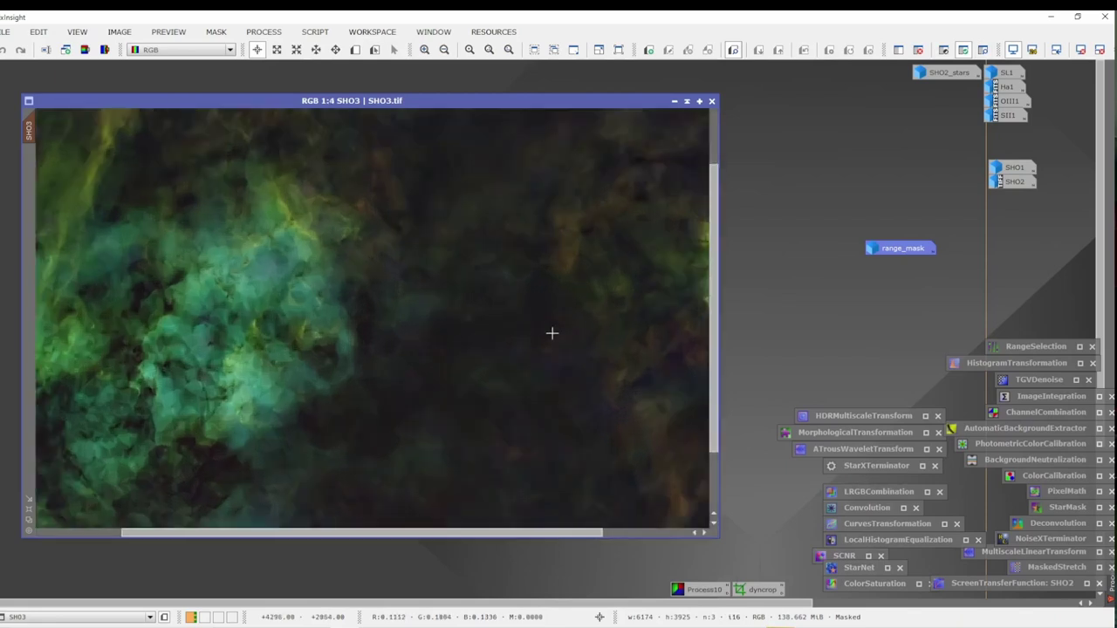
pyautogui.moveTo(609, 336); pyautogui.dragTo(219, 331)
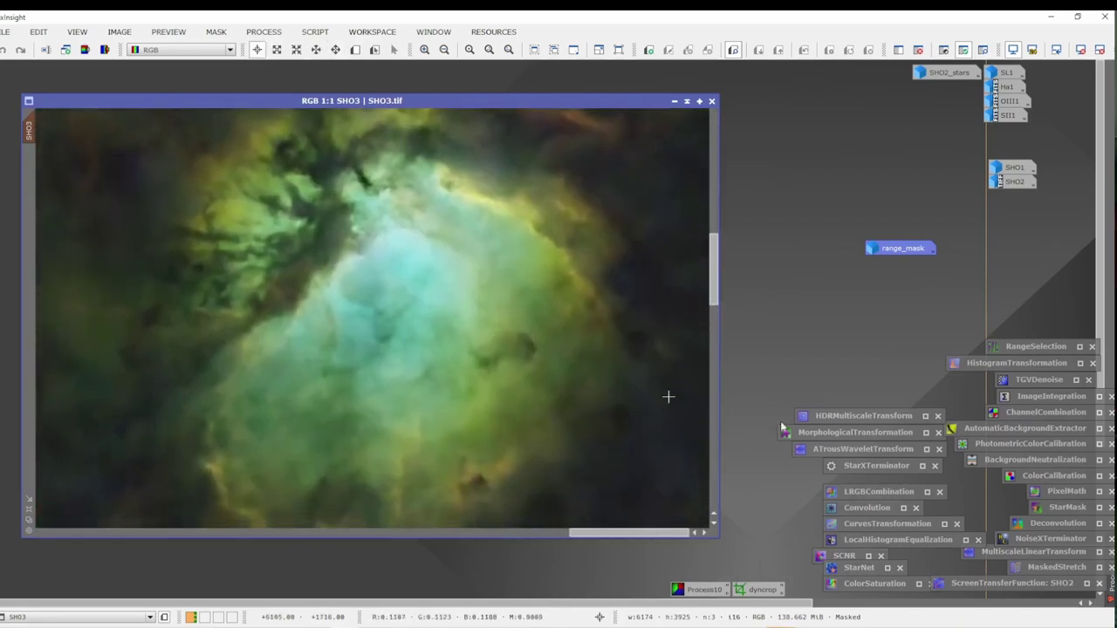
pyautogui.doubleClick(890, 418)
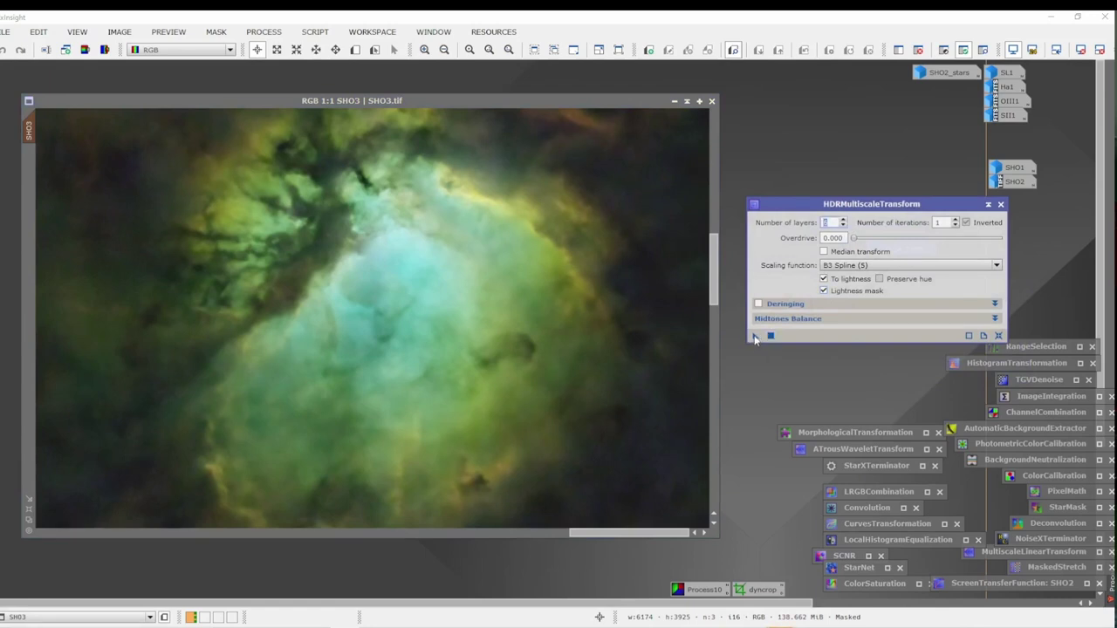
pyautogui.moveTo(755, 340); pyautogui.dragTo(463, 358)
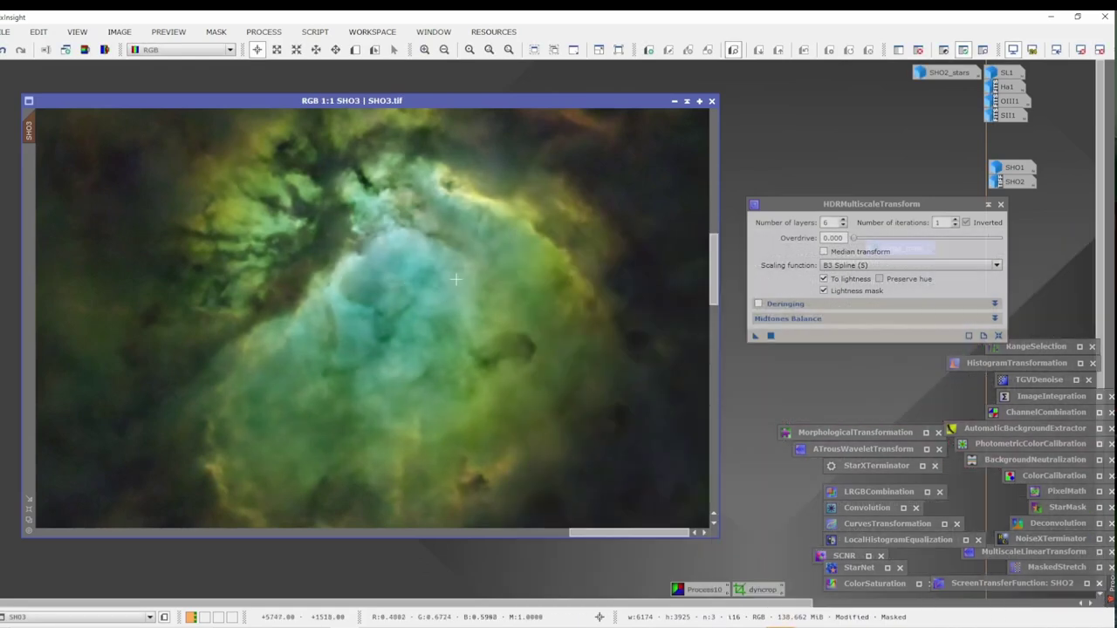
# Compare the nebula with and without the HDRMultiscaleTransform by repeatedly undoing and redoing it, ending with it undone.
pyautogui.click(5, 50)
pyautogui.click(25, 53)
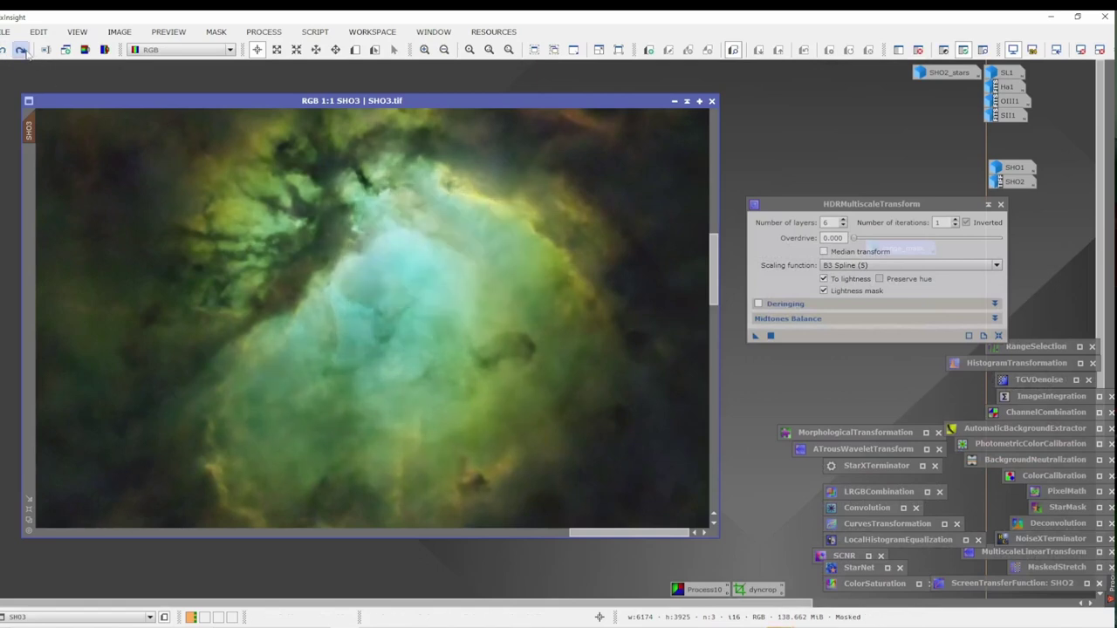
pyautogui.click(22, 51)
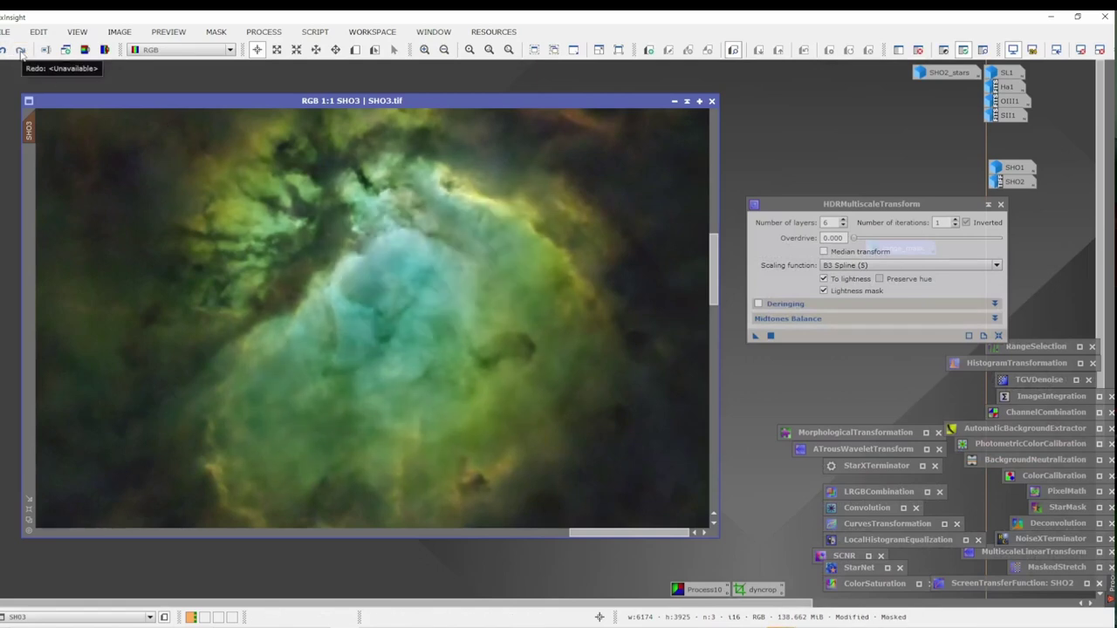
pyautogui.click(5, 50)
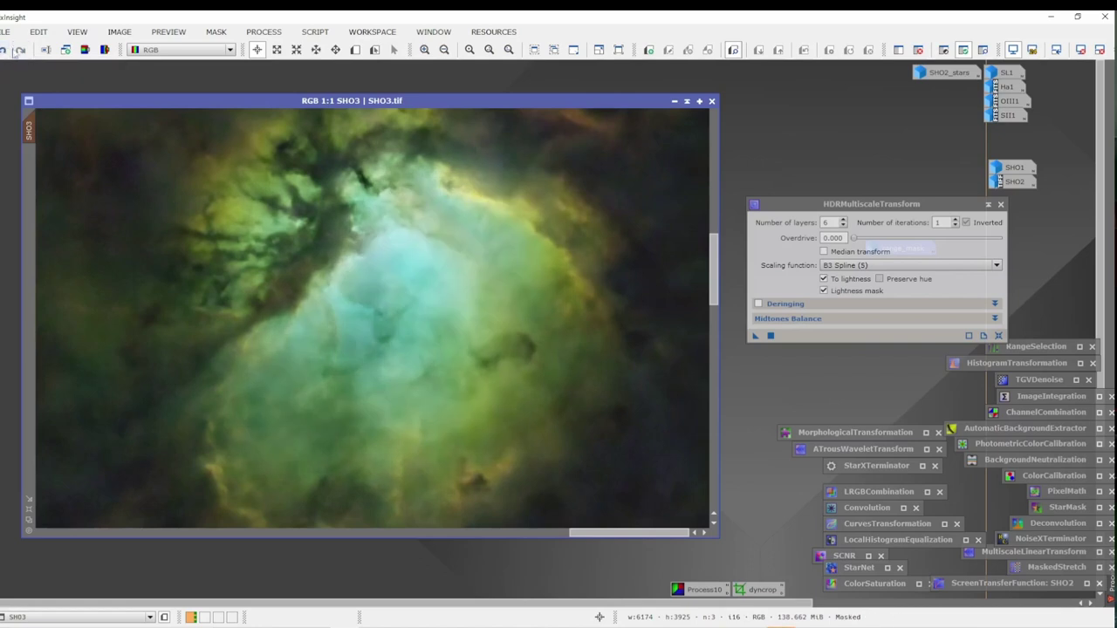
pyautogui.click(21, 51)
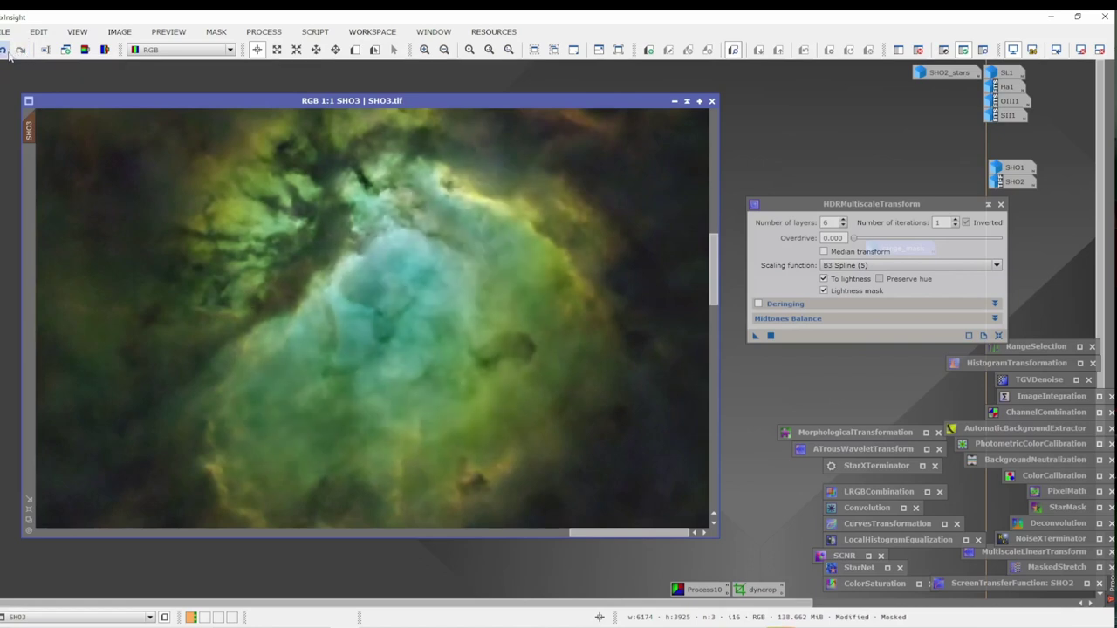
pyautogui.click(4, 51)
pyautogui.hotkey('ctrl', 'y')
pyautogui.click(4, 50)
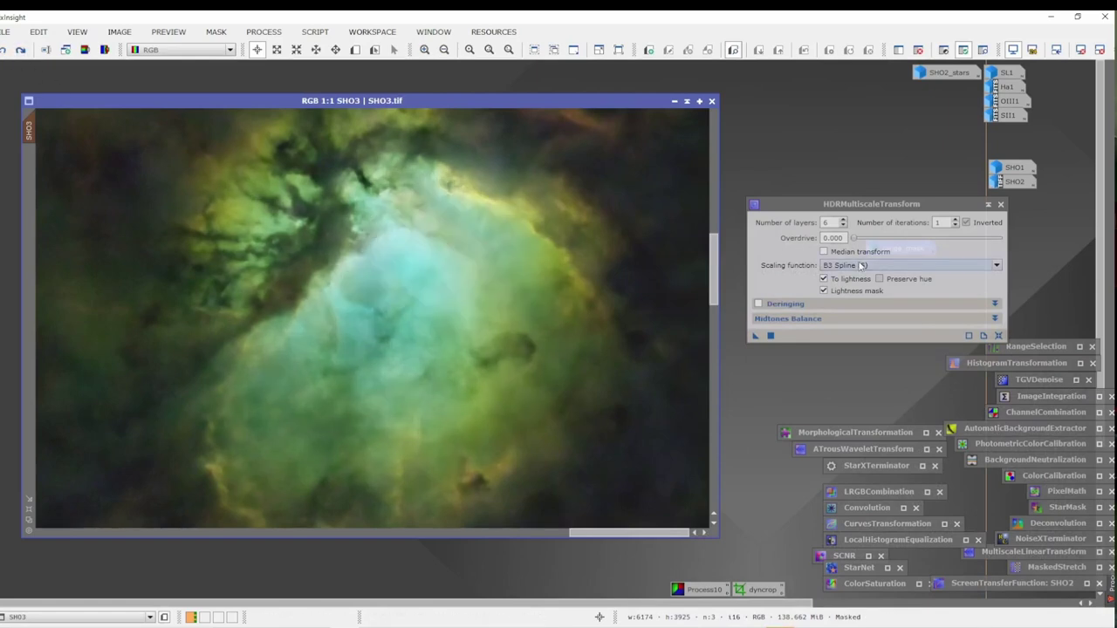
# Try HDRMultiscaleTransform with 7 layers on SHO3 and undo it.
pyautogui.click(844, 224)
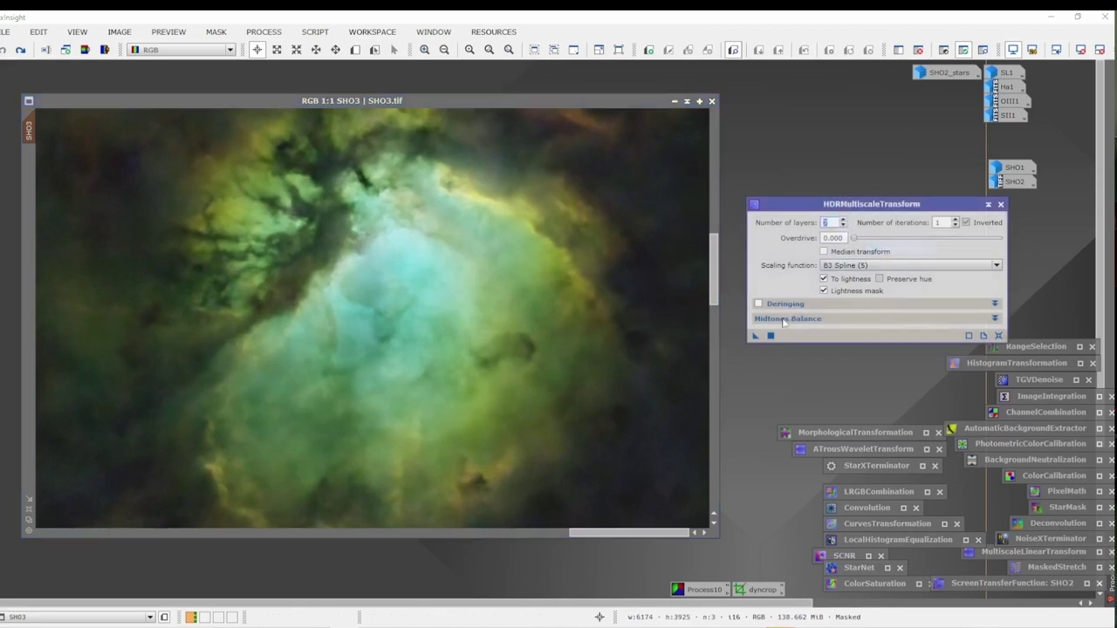
pyautogui.write('7')
pyautogui.click(756, 336)
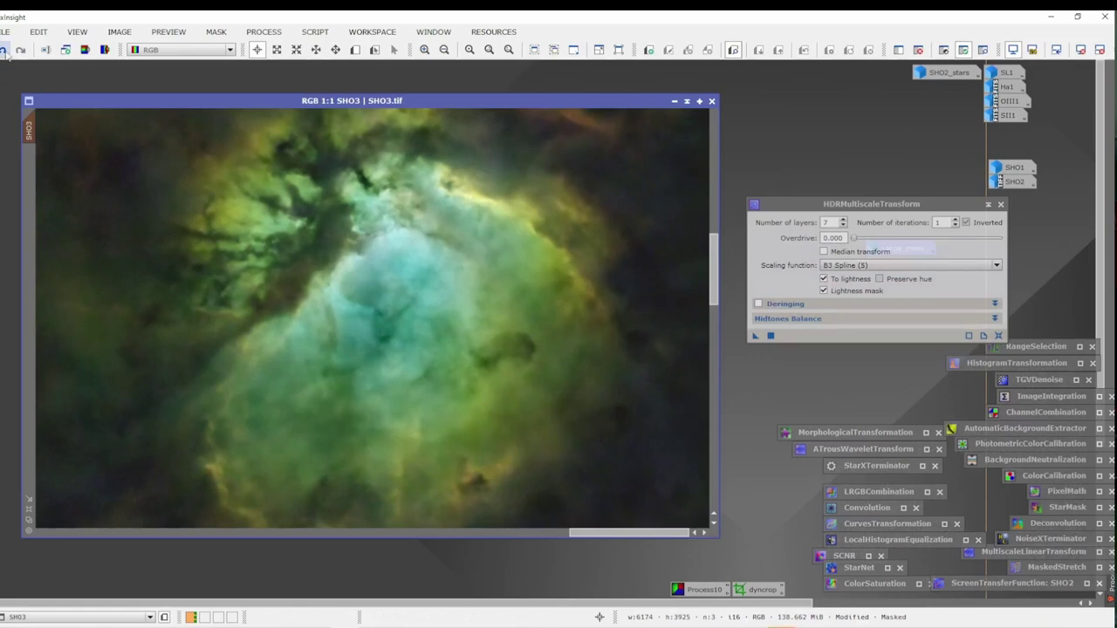
pyautogui.hotkey('ctrl', 'z')
# Reapply HDRMultiscaleTransform to SHO3 with 6 layers and collapse the process window to its icon.
pyautogui.click(842, 221)
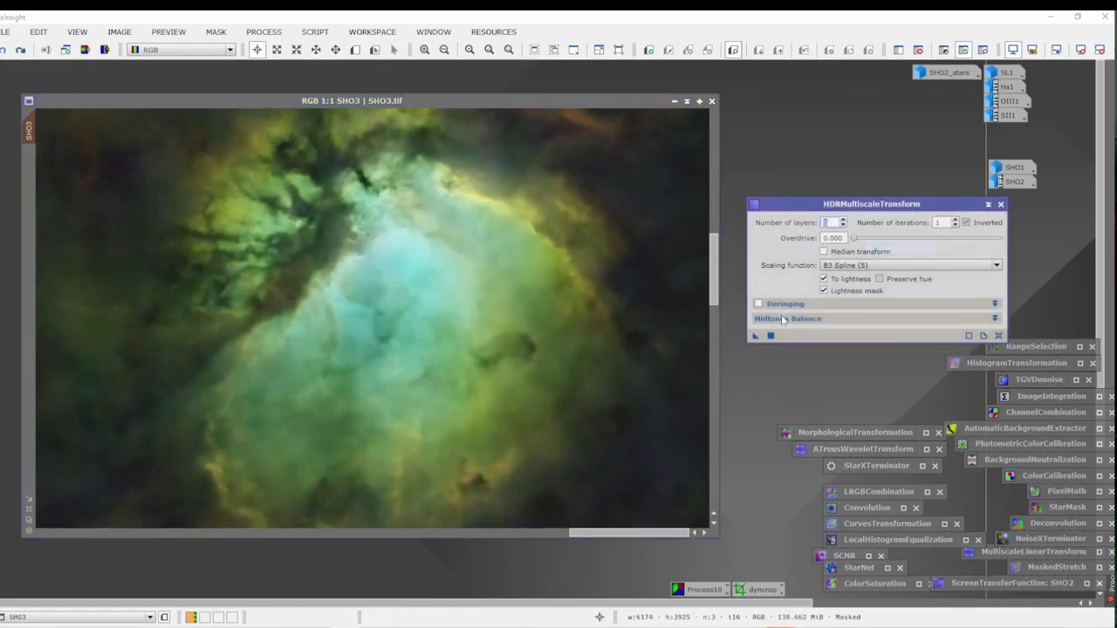
pyautogui.click(755, 336)
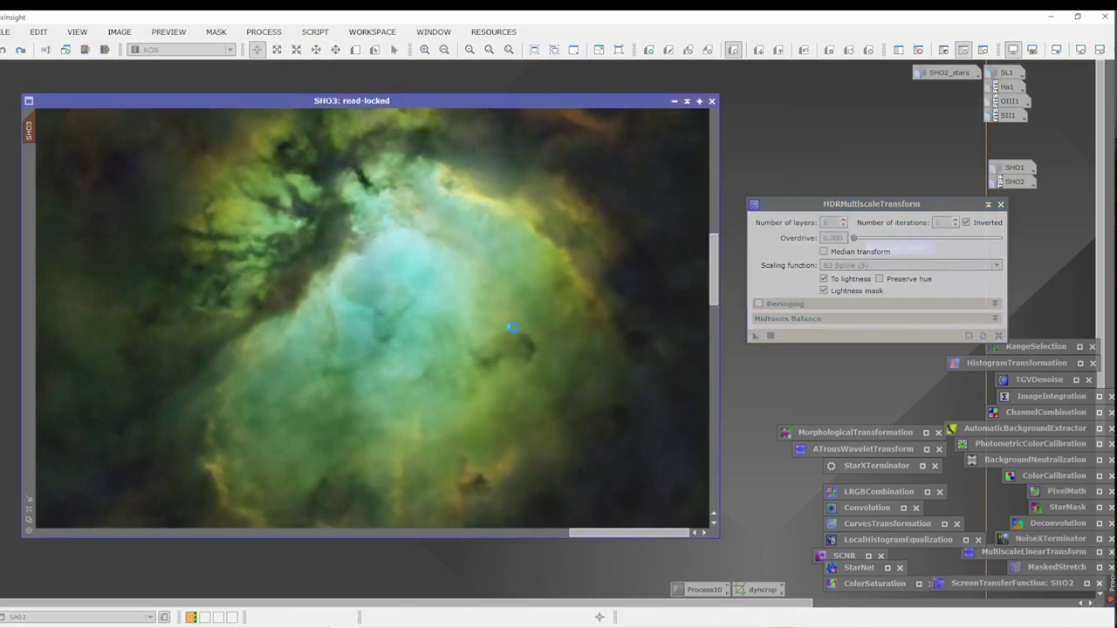
pyautogui.click(989, 205)
# Examine the enhanced small nebula and the large teal nebula at several magnifications, ending with the whole SHO3 frame.
pyautogui.scroll(-2, 337, 419)
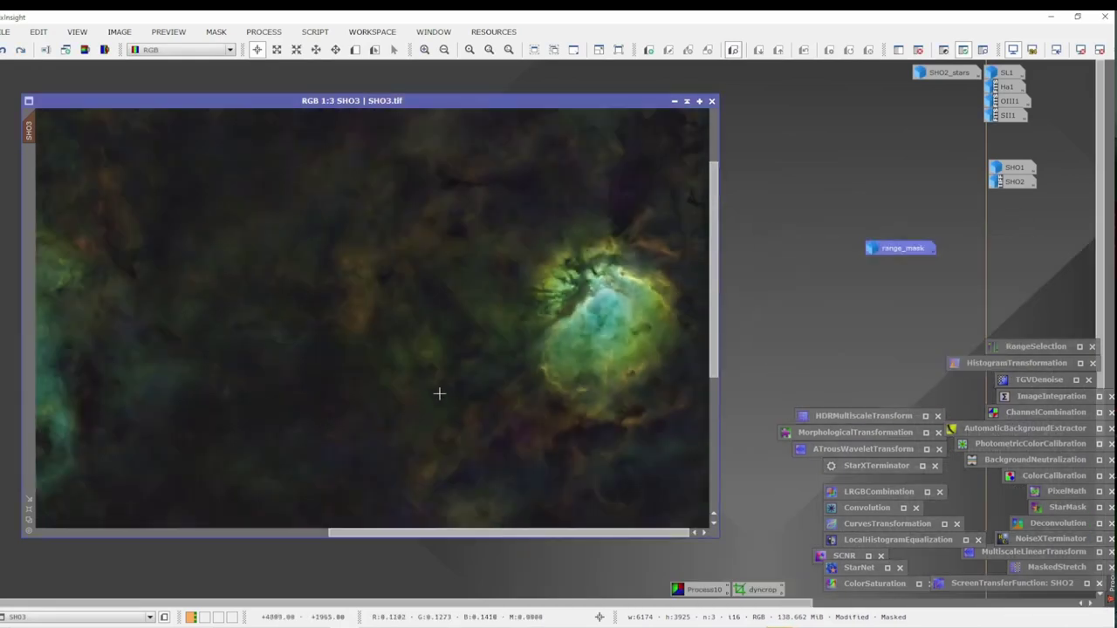
pyautogui.scroll(1, 439, 393)
pyautogui.moveTo(563, 351); pyautogui.dragTo(433, 349)
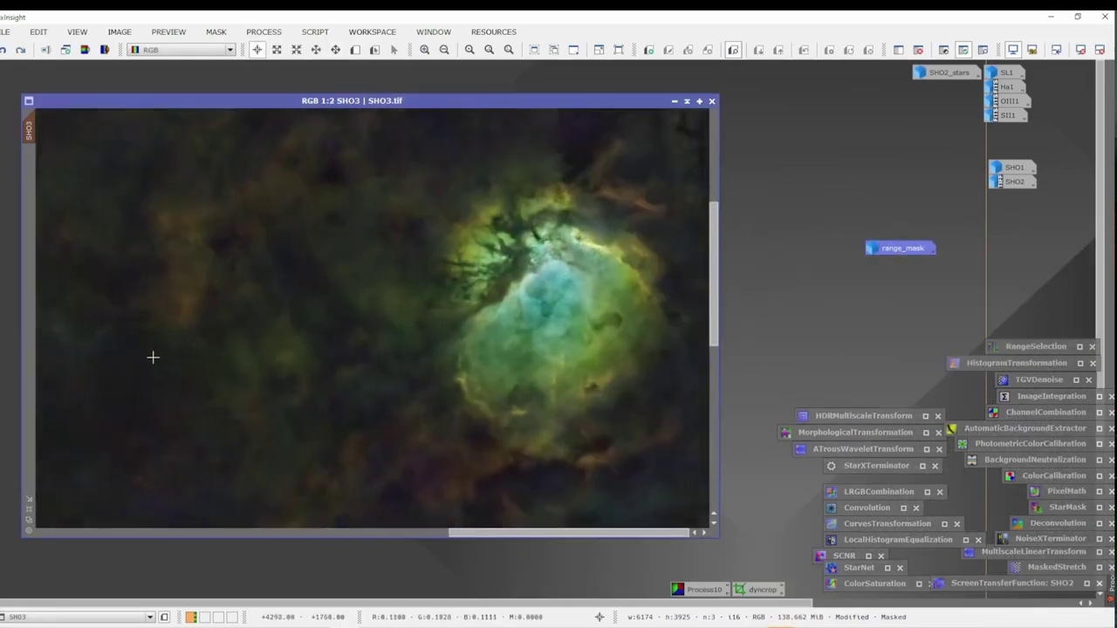
pyautogui.scroll(-1, 153, 357)
pyautogui.moveTo(147, 359); pyautogui.dragTo(444, 257)
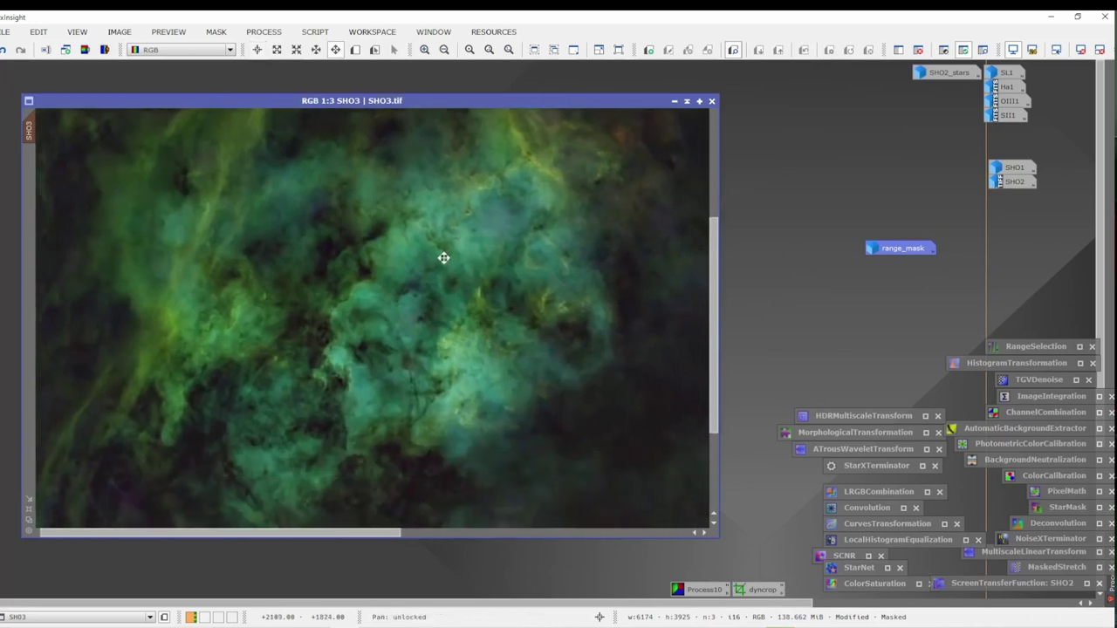
pyautogui.hotkey('alt', 'r')
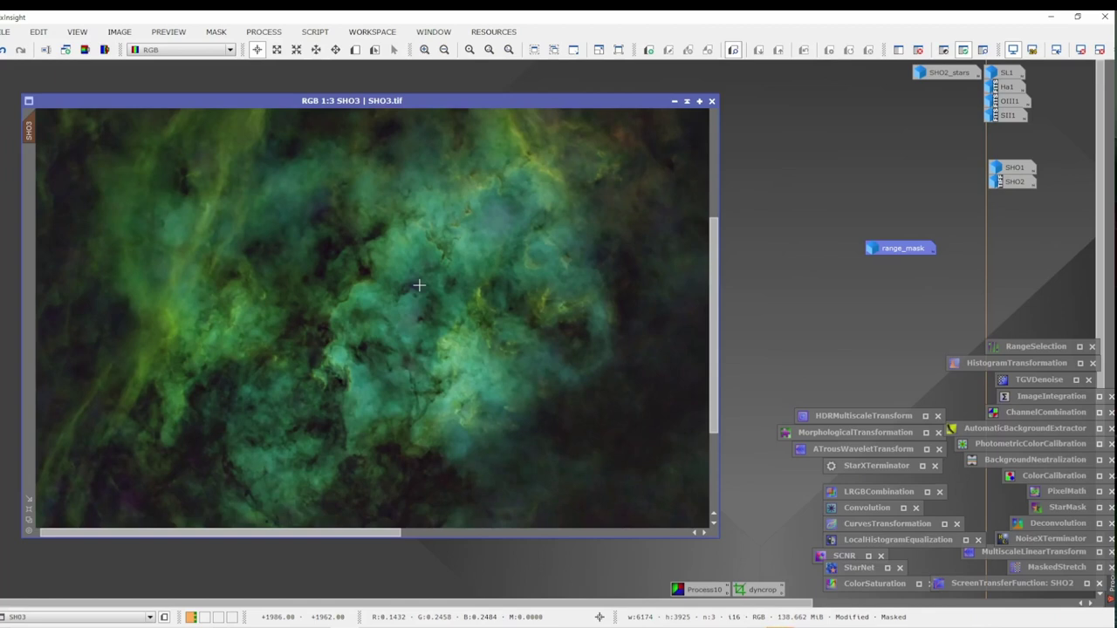
pyautogui.scroll(-3, 419, 285)
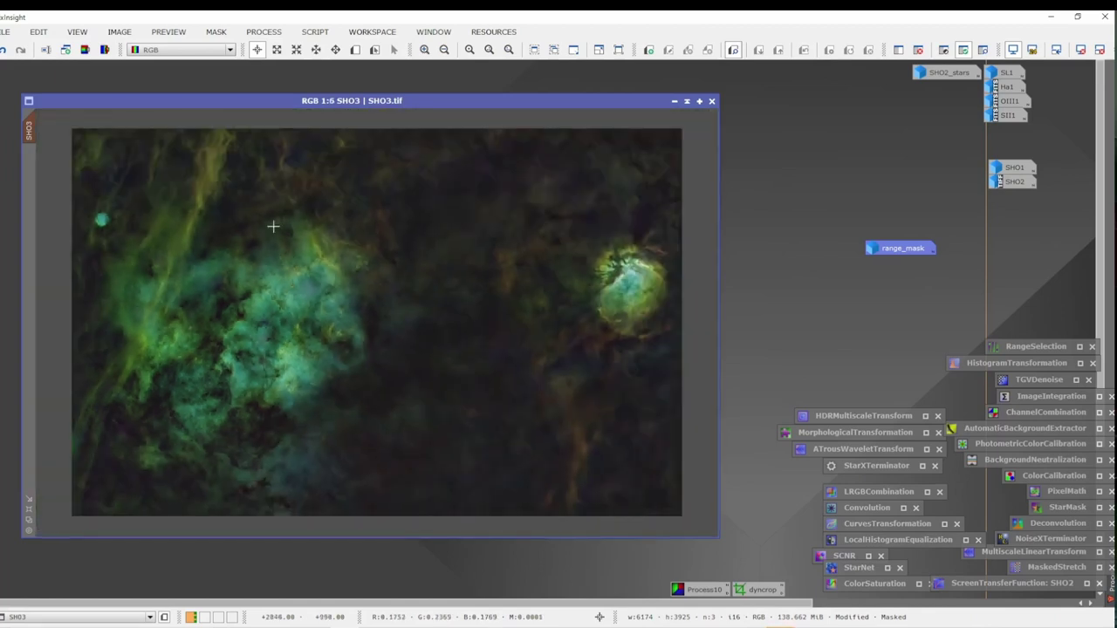
# Remove the mask from SHO3 and park the range_mask icon directly below SHO2.
pyautogui.rightClick(210, 236)
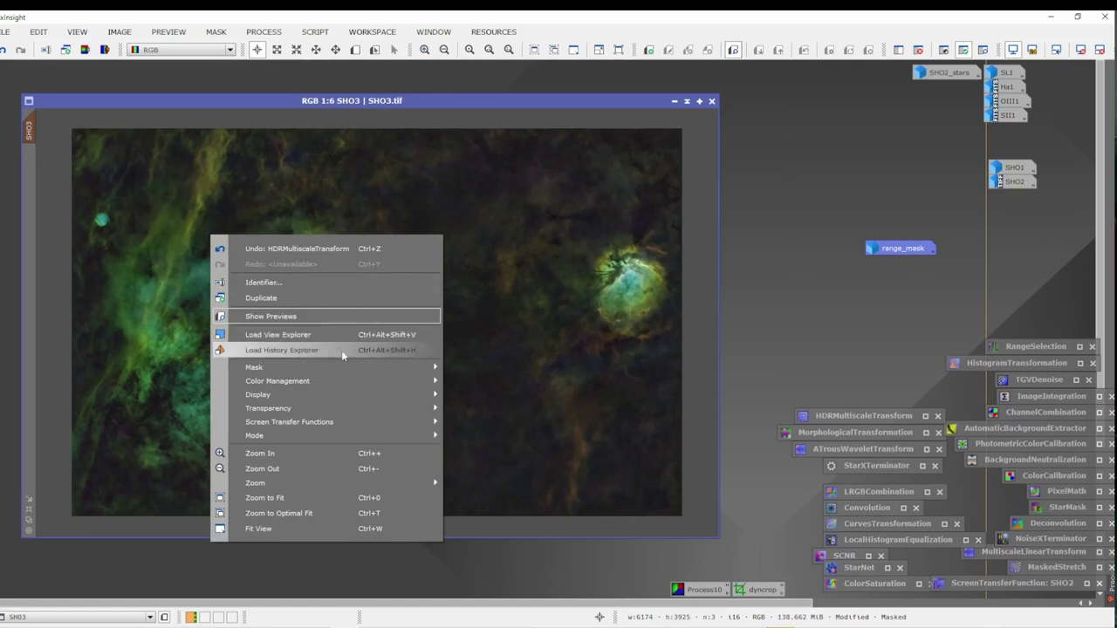
pyautogui.moveTo(358, 365)
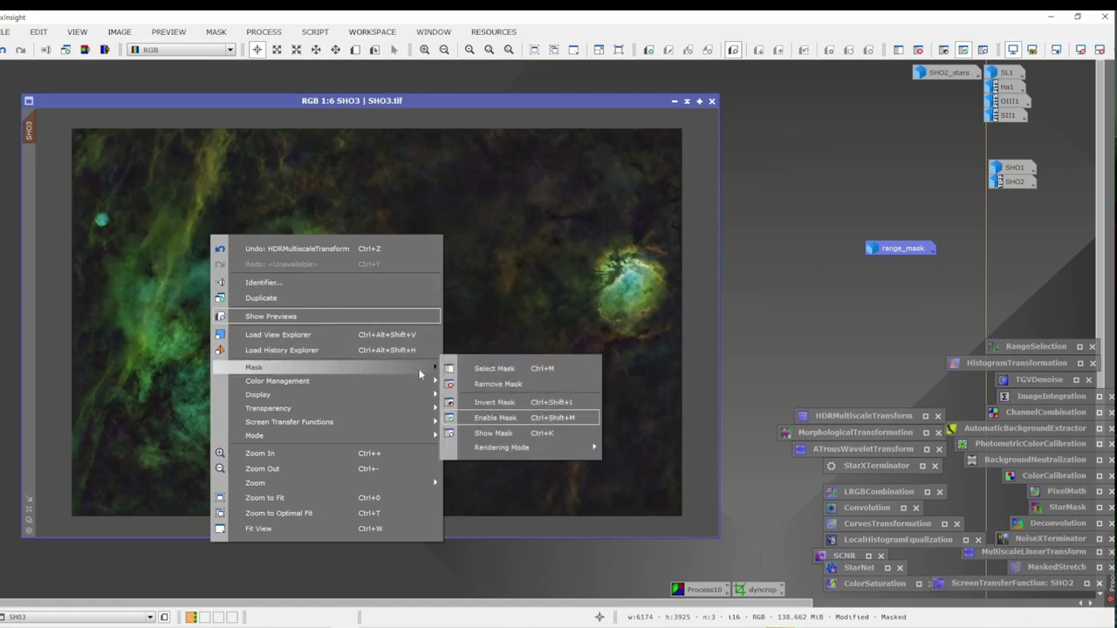
pyautogui.click(493, 386)
pyautogui.moveTo(904, 256); pyautogui.dragTo(1026, 206)
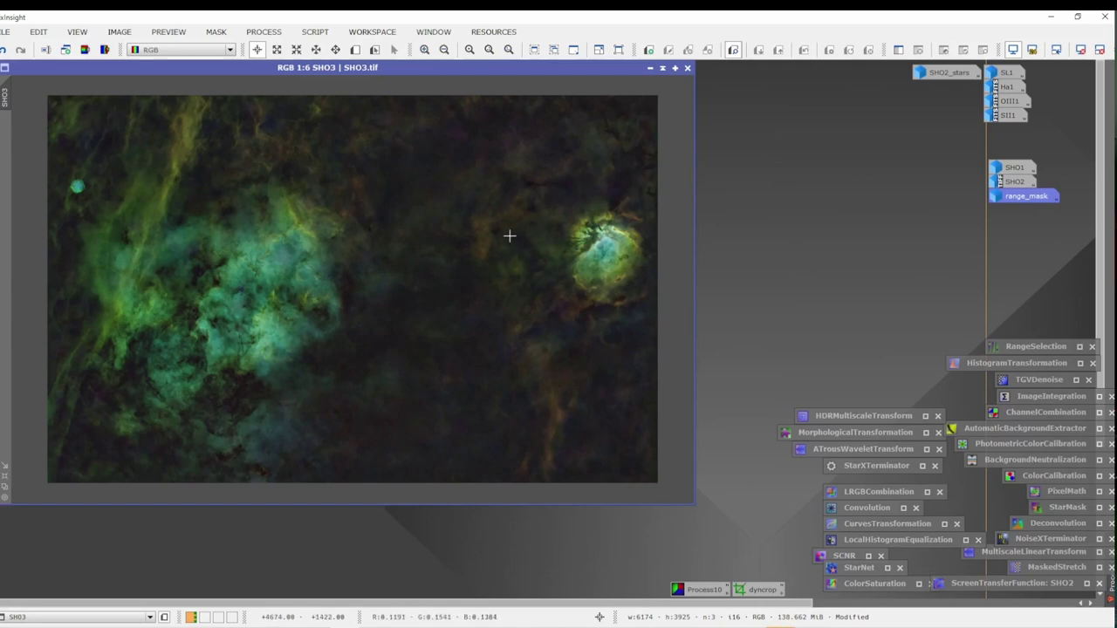
# Generate a green chrominance mask of SHO3 with the ColorMask script, hue 60 to 180, strength 1, with mask blur.
pyautogui.click(309, 32)
pyautogui.moveTo(412, 203)
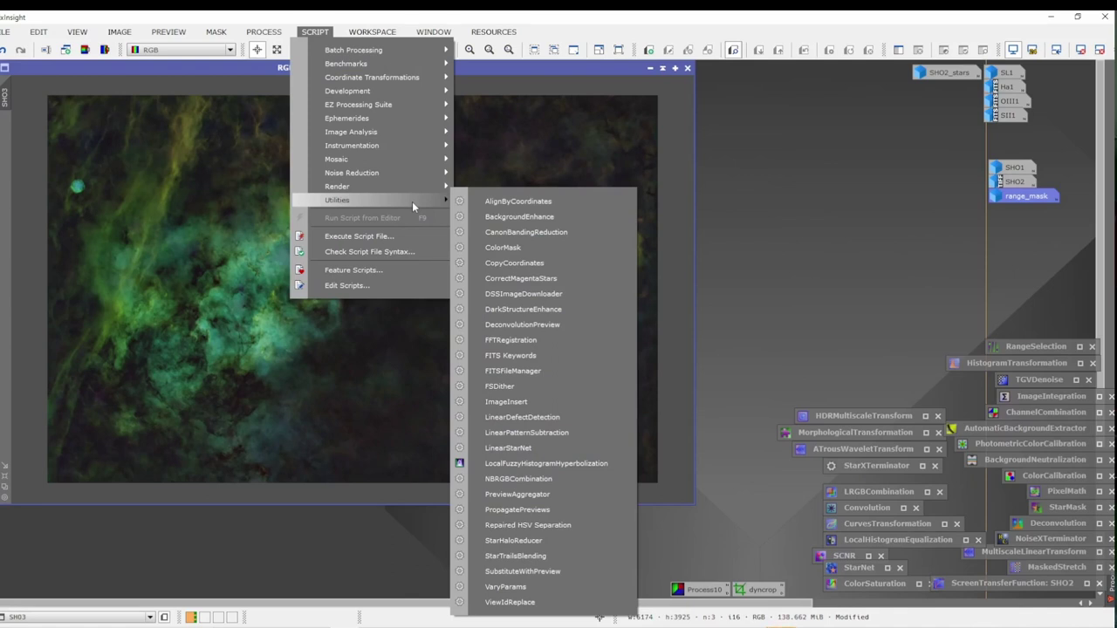
pyautogui.click(543, 250)
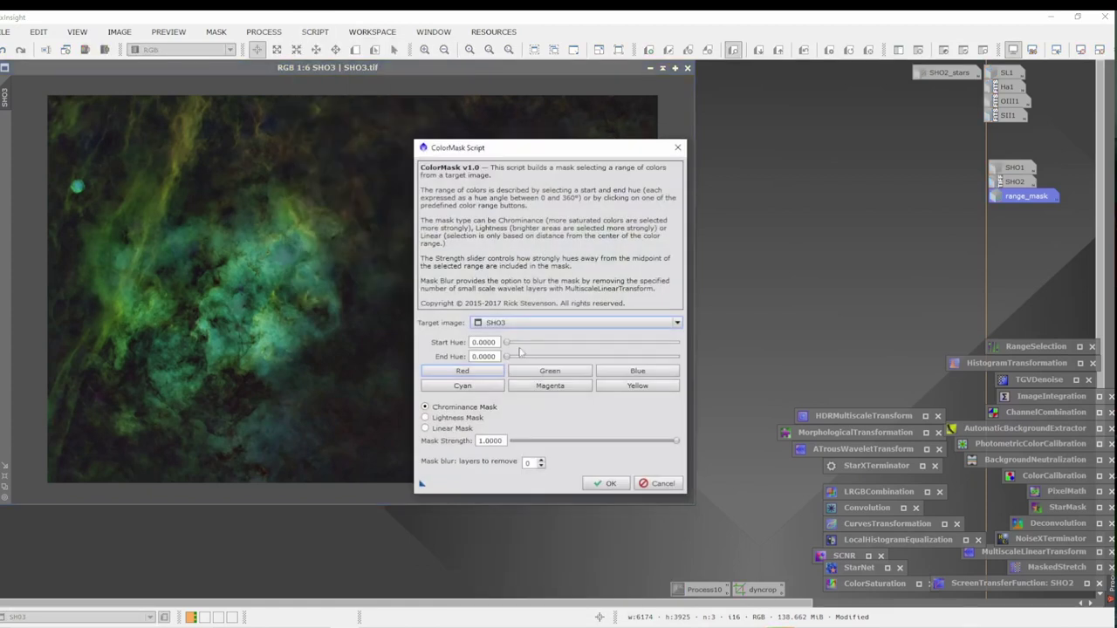
pyautogui.click(534, 373)
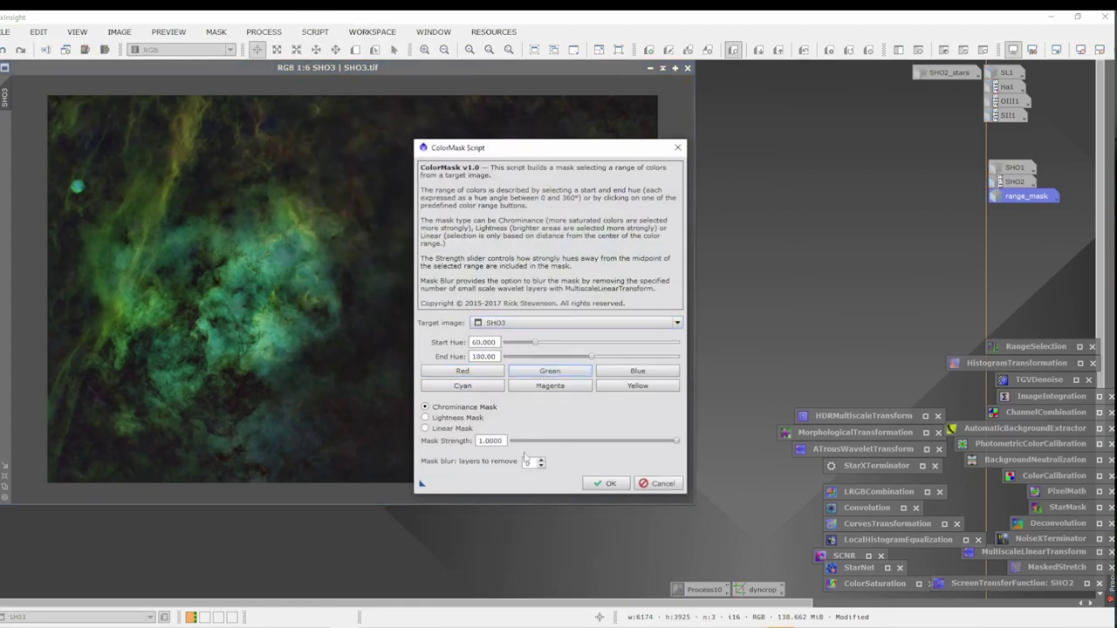
pyautogui.click(541, 463)
pyautogui.click(606, 483)
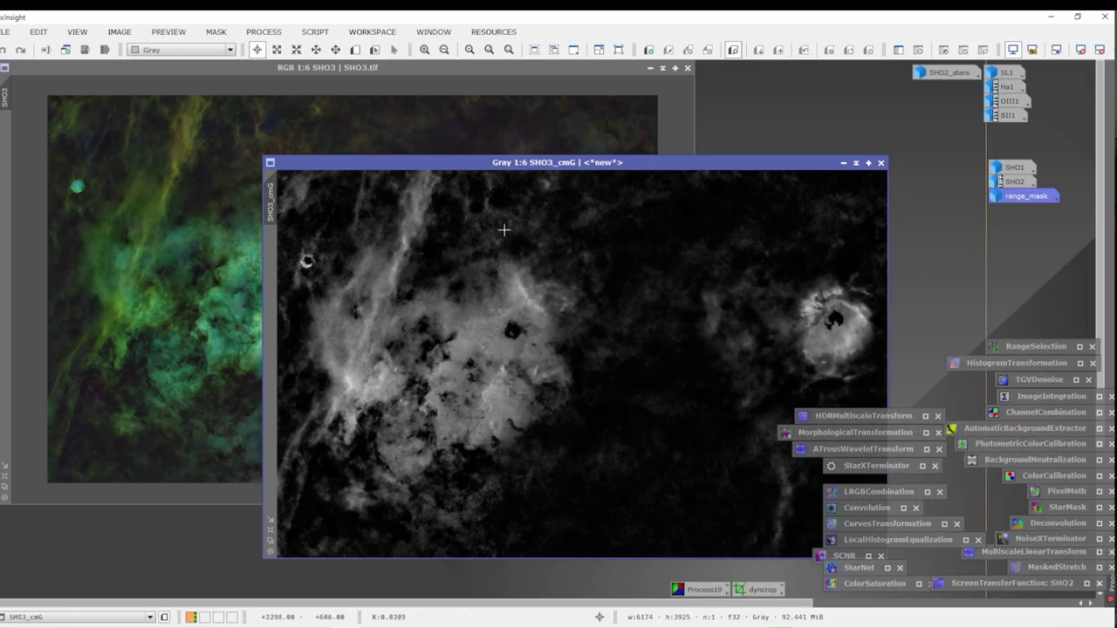
# Iconize the new green color mask and park it on the empty workspace beside SHO3.
pyautogui.click(843, 162)
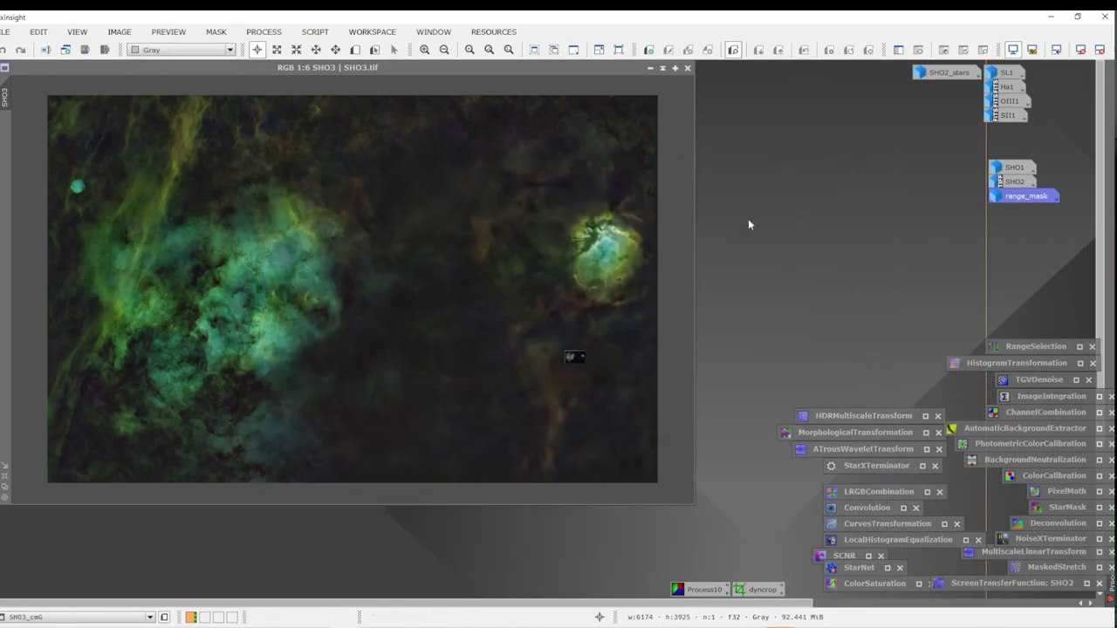
pyautogui.moveTo(608, 370); pyautogui.dragTo(853, 116)
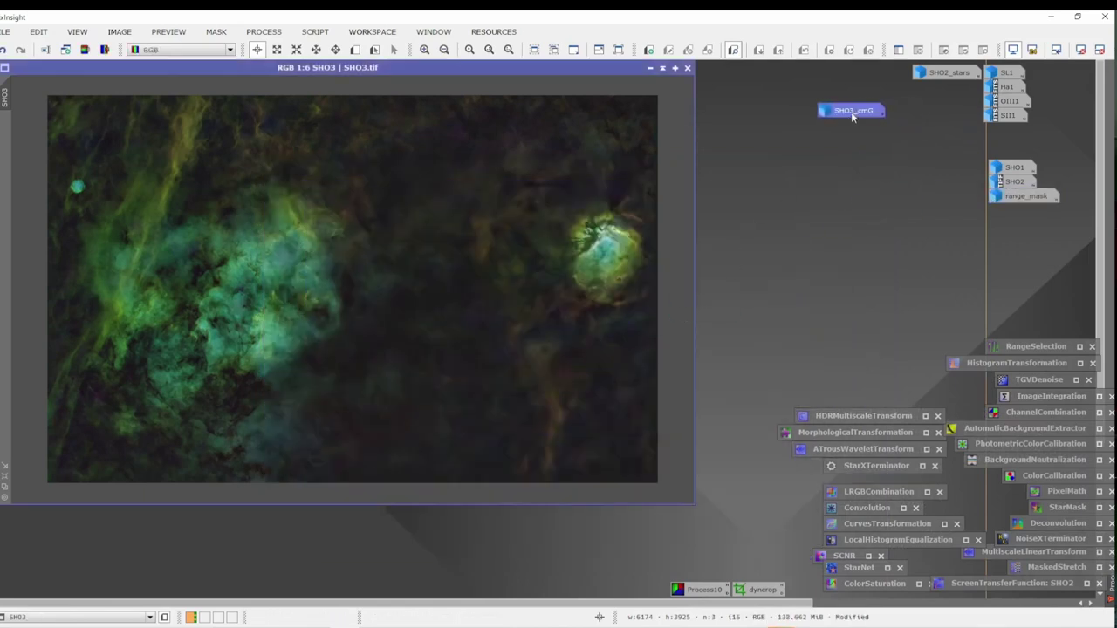
pyautogui.moveTo(840, 116)
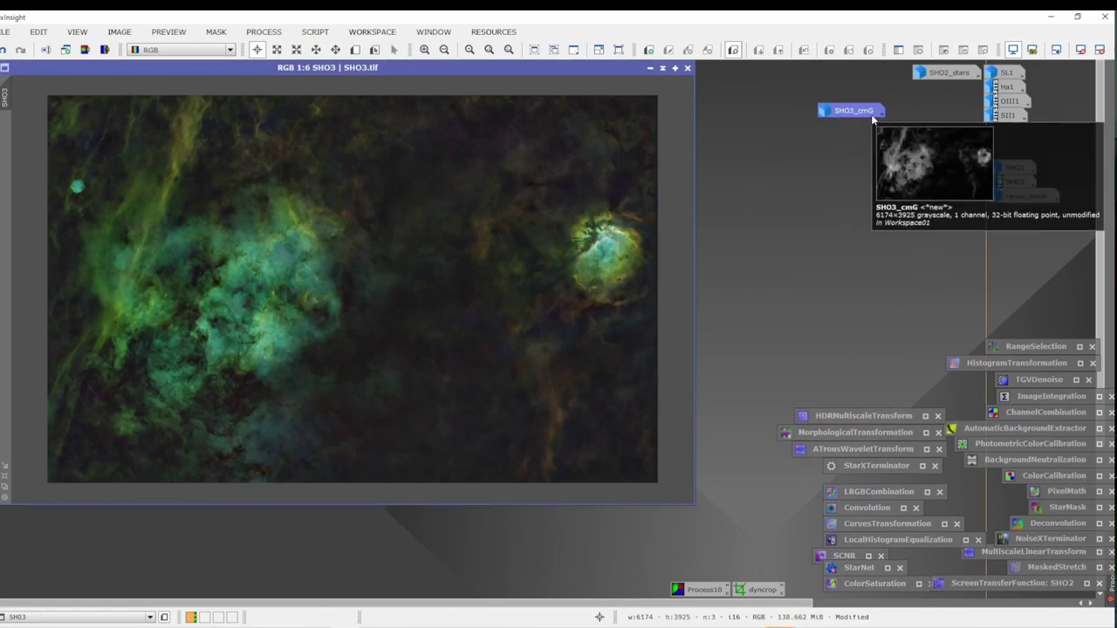
pyautogui.moveTo(871, 119); pyautogui.dragTo(890, 129)
pyautogui.moveTo(914, 131)
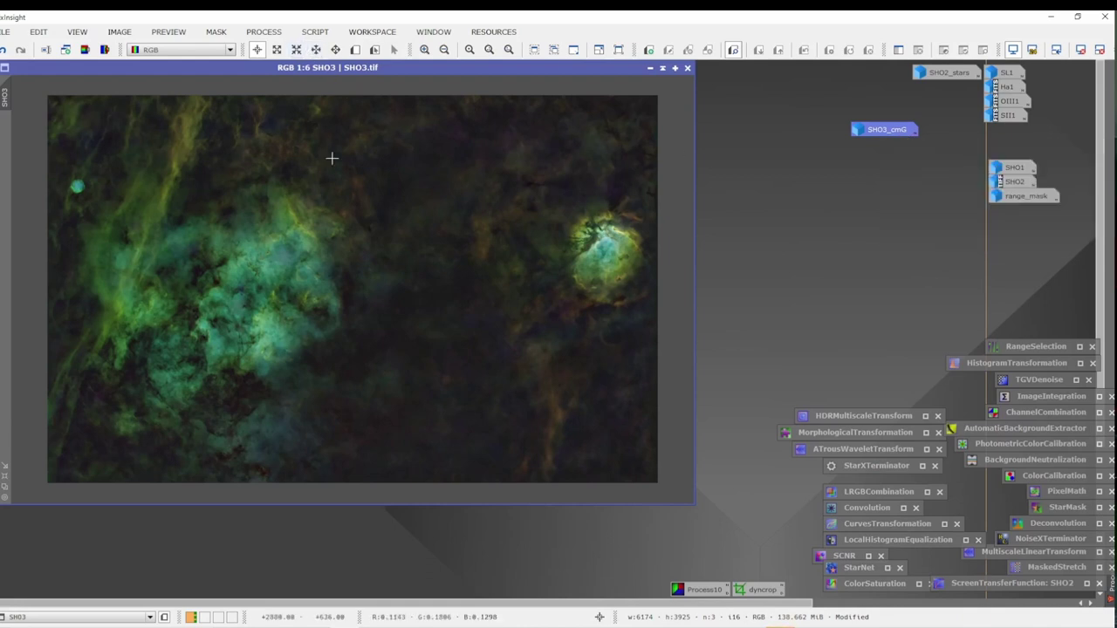
# Generate a blurred cyan chrominance mask of SHO3 with the ColorMask script, hue 120 to 240, and park it iconized below the green mask.
pyautogui.click(315, 31)
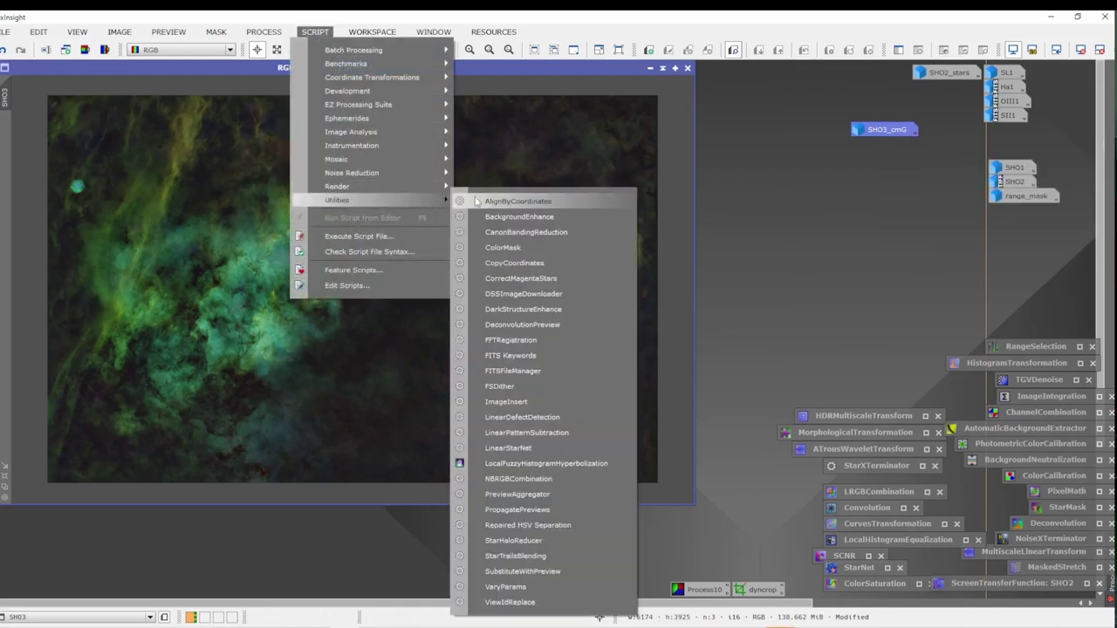
pyautogui.click(502, 248)
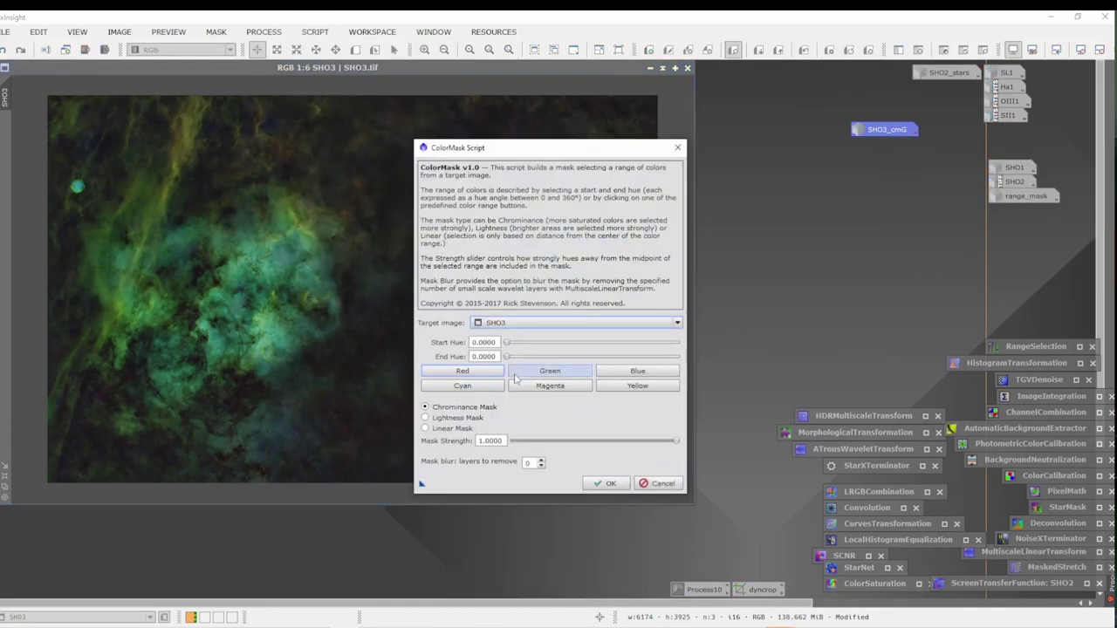
pyautogui.click(463, 386)
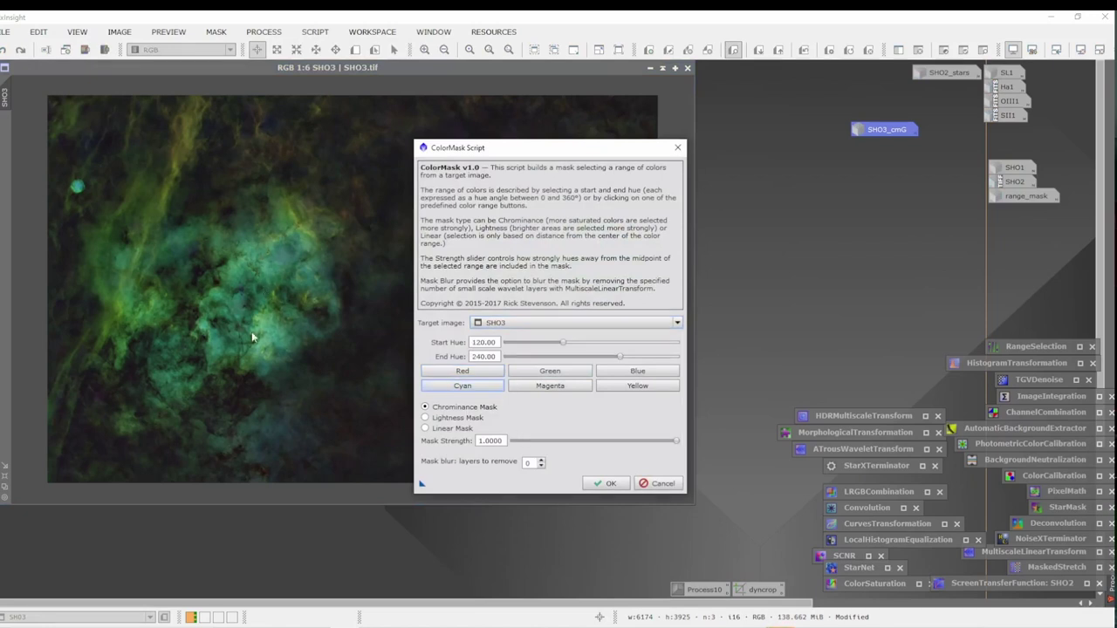
pyautogui.click(541, 464)
pyautogui.click(607, 483)
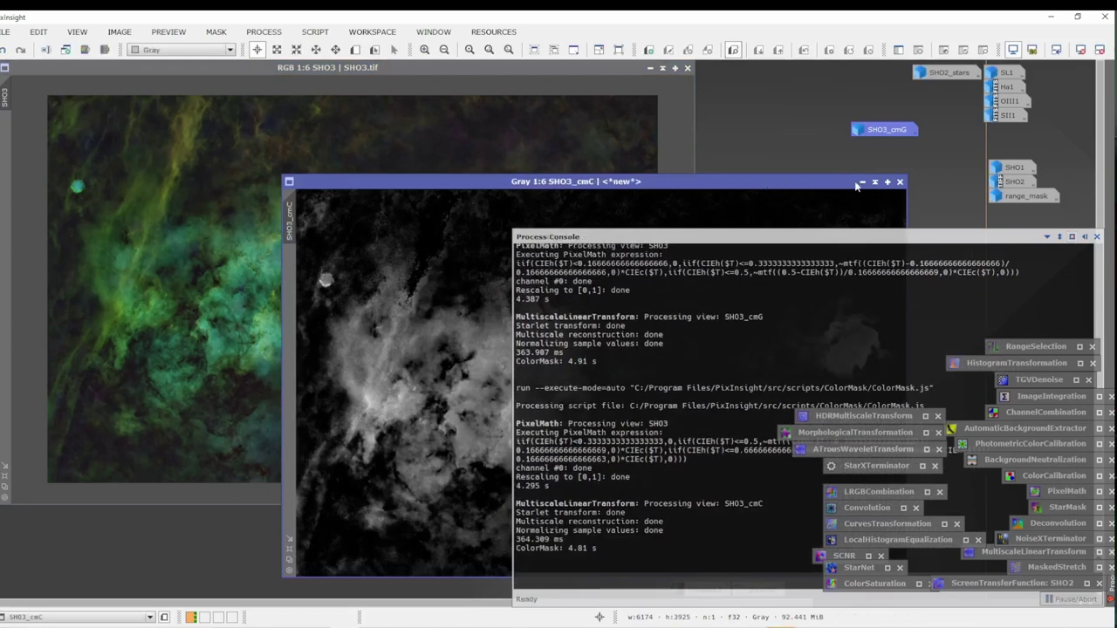
pyautogui.click(861, 182)
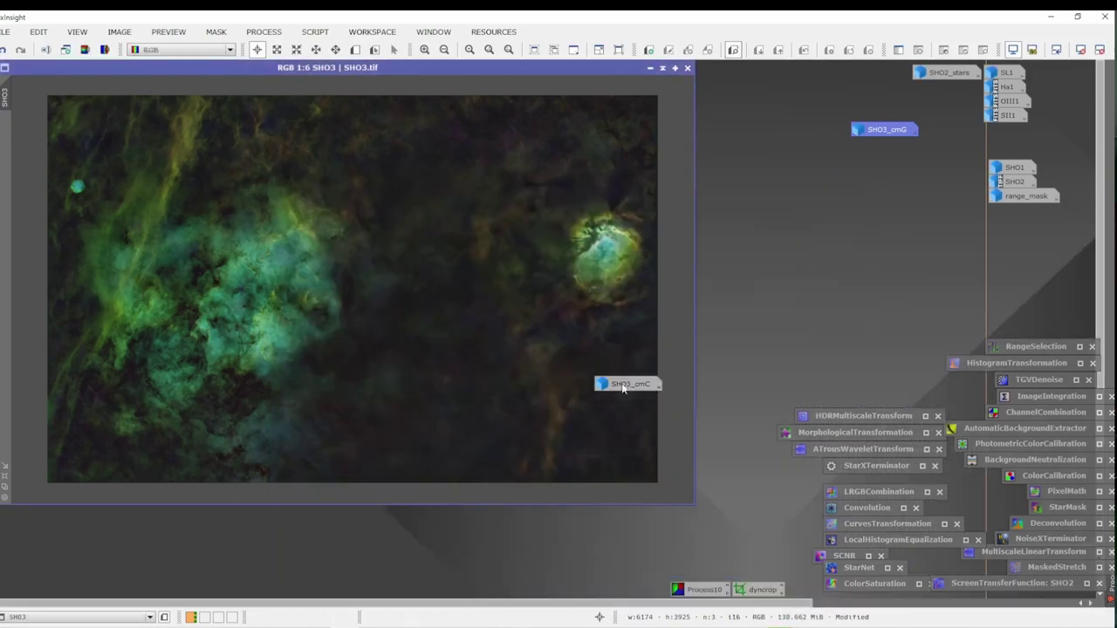
pyautogui.moveTo(622, 389); pyautogui.dragTo(879, 149)
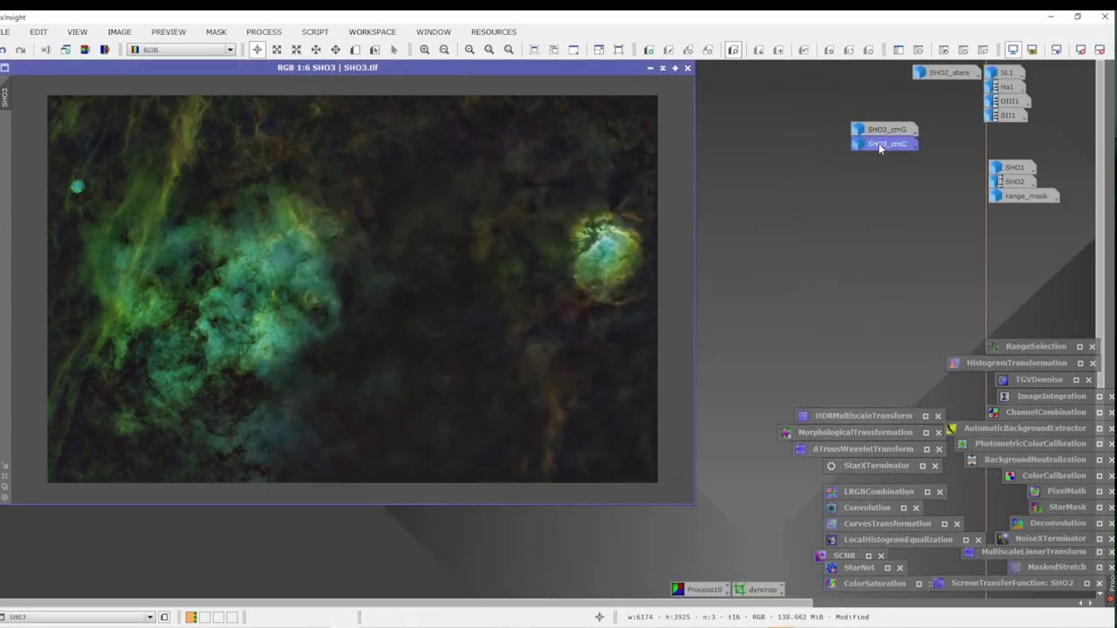
# Generate a blurred yellow chrominance mask of SHO3 with the ColorMask script, hue 0 to 120, strength 1, and park it iconized below the cyan mask.
pyautogui.click(316, 32)
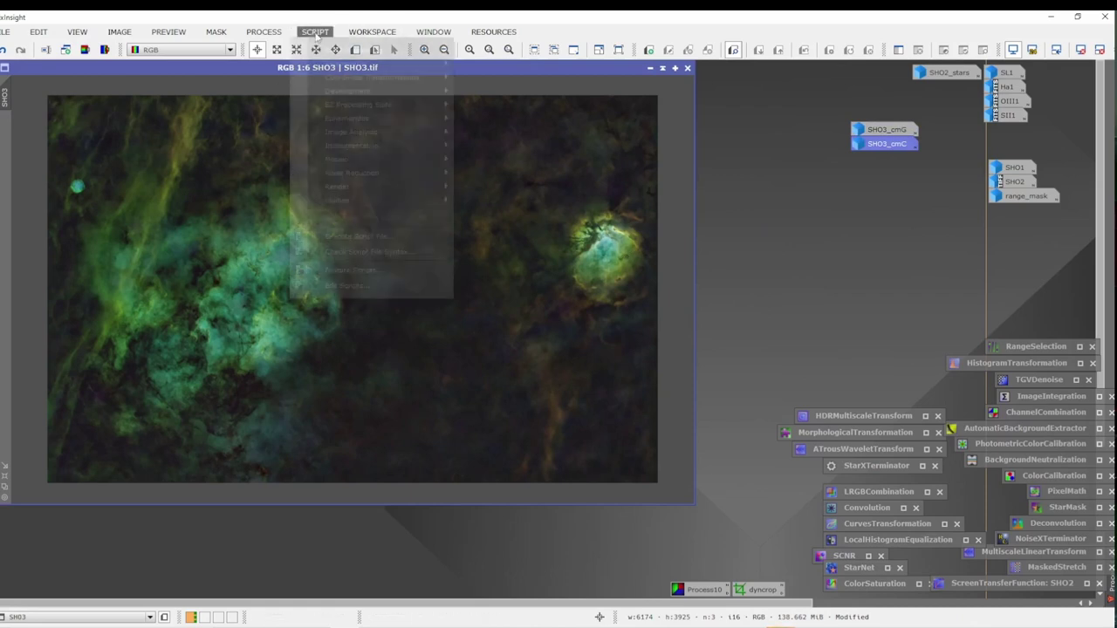
pyautogui.moveTo(375, 202)
pyautogui.click(520, 262)
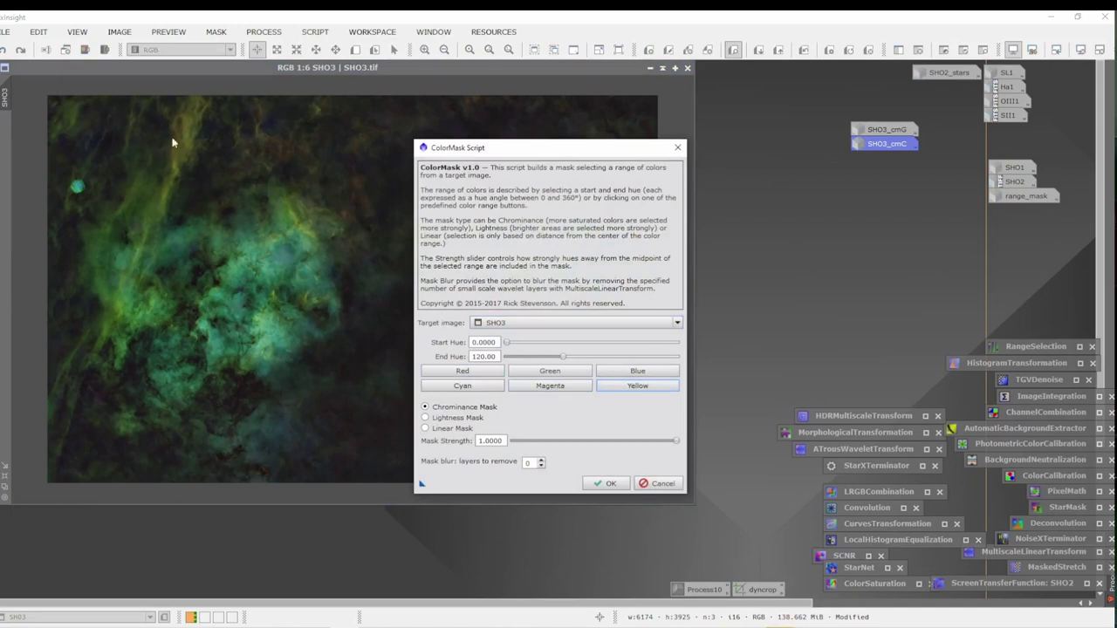
pyautogui.click(541, 464)
pyautogui.click(610, 484)
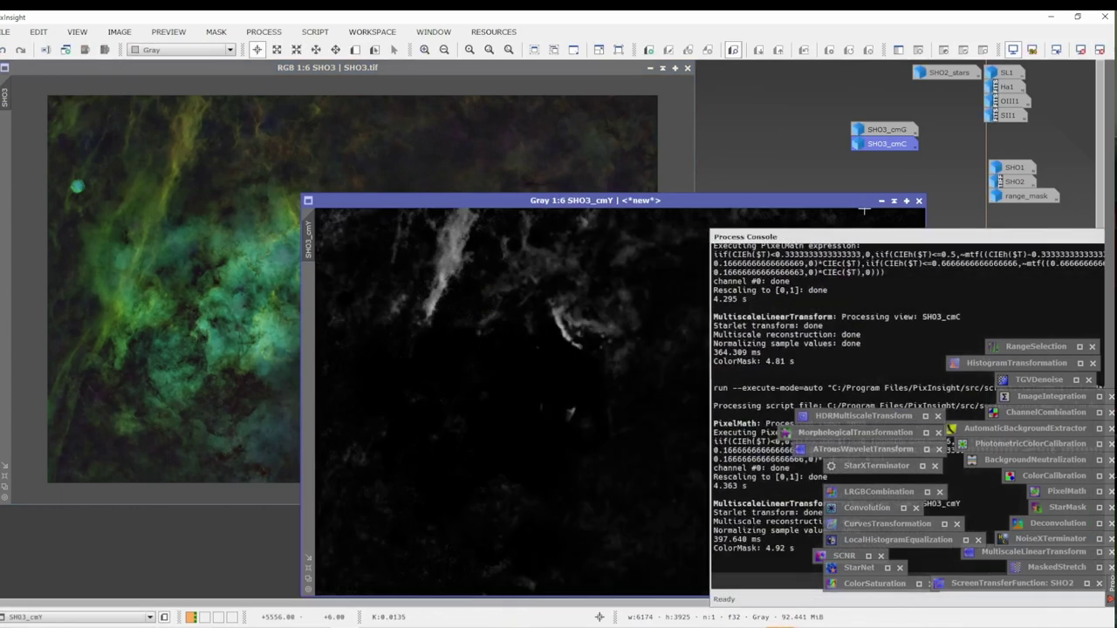
pyautogui.moveTo(801, 205); pyautogui.dragTo(468, 117)
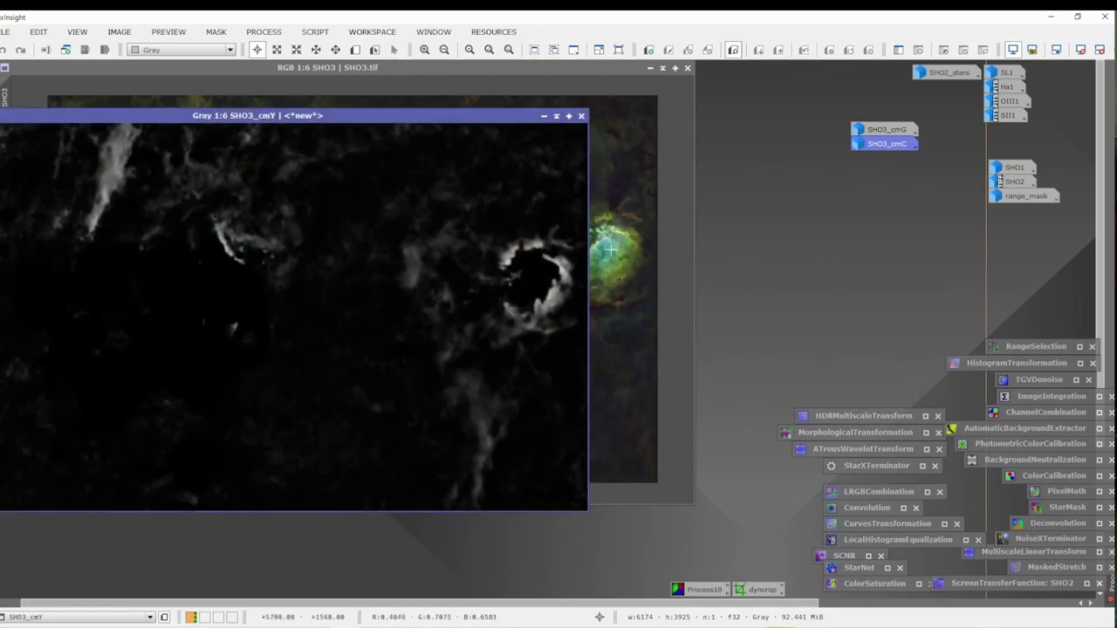
pyautogui.click(545, 119)
pyautogui.moveTo(316, 319); pyautogui.dragTo(879, 160)
pyautogui.click(908, 322)
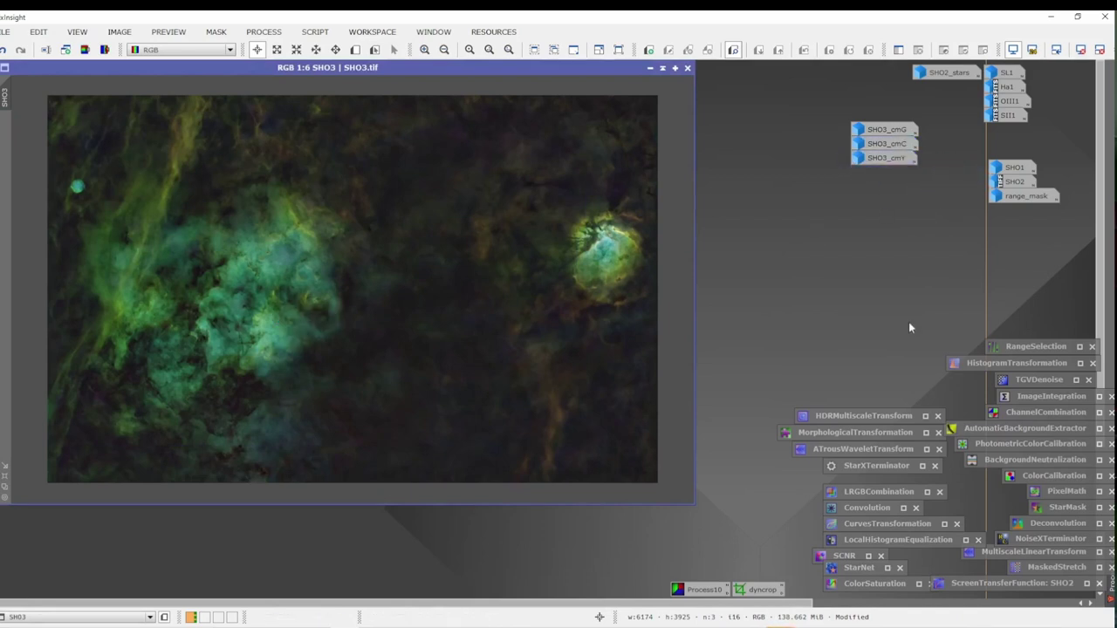
# Apply the green color mask SHO3_cmG to SHO3, iconize it, and toggle the red mask overlay on and off to check coverage.
pyautogui.doubleClick(876, 129)
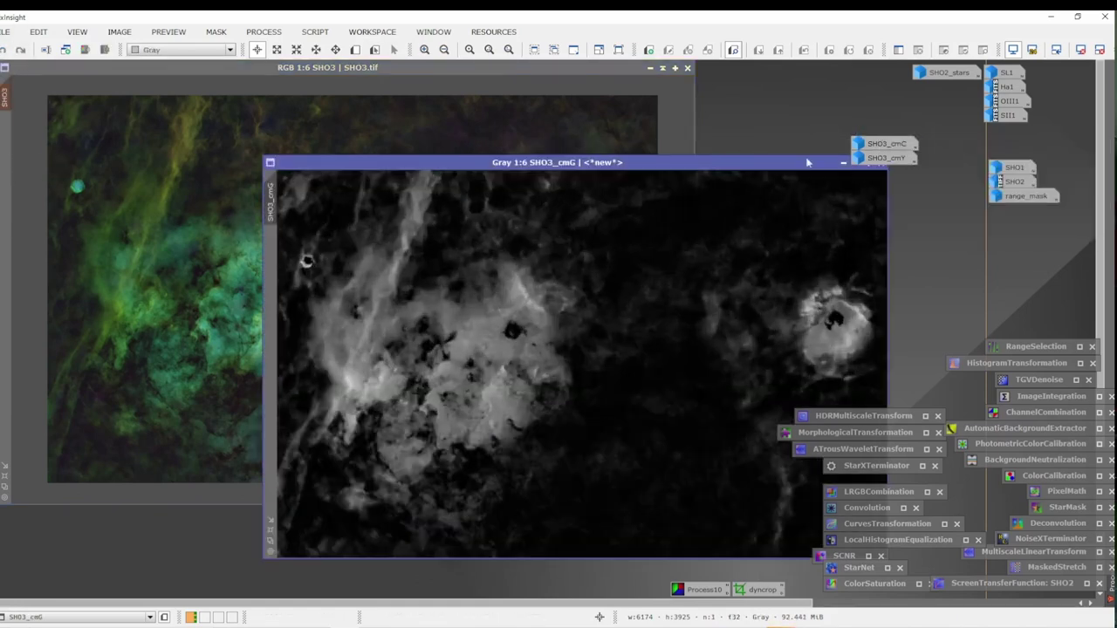
pyautogui.click(843, 164)
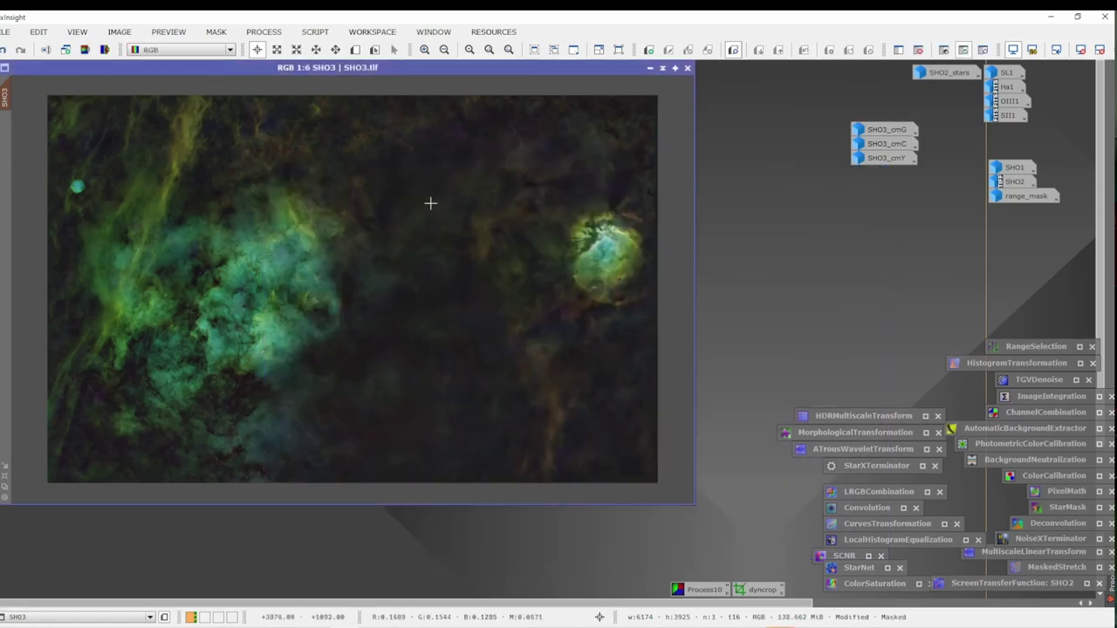
pyautogui.rightClick(429, 204)
pyautogui.moveTo(560, 343)
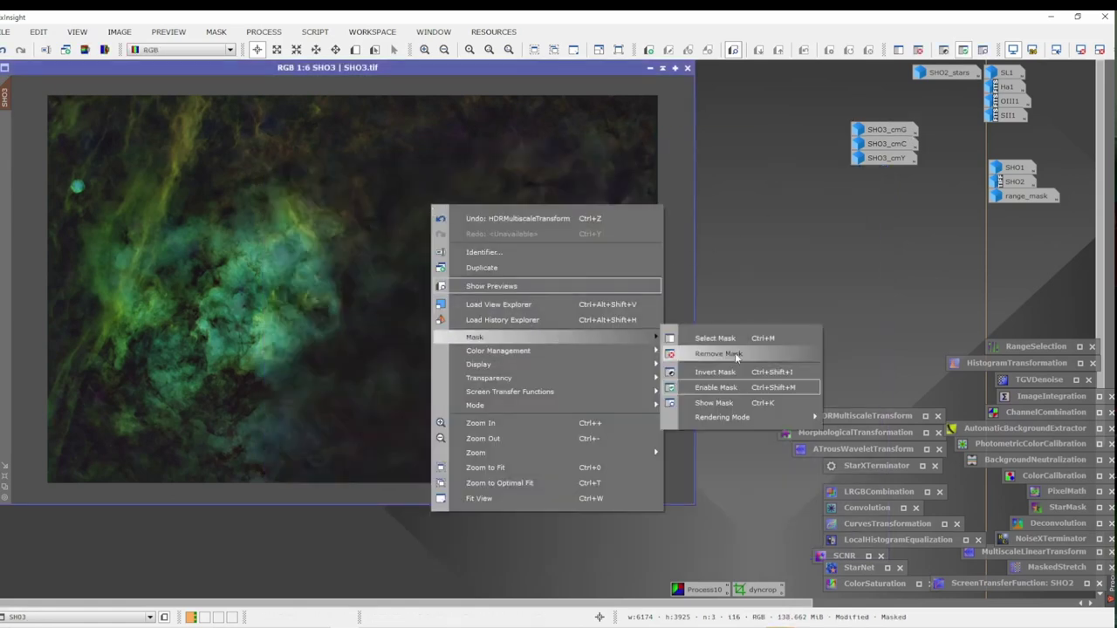
pyautogui.click(715, 404)
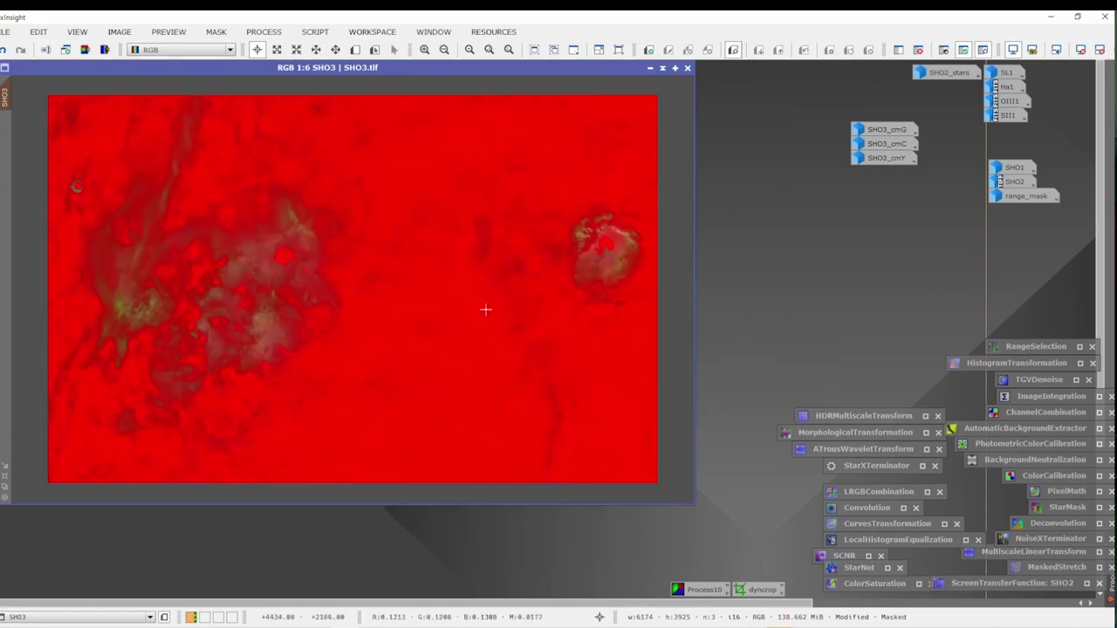
pyautogui.rightClick(436, 190)
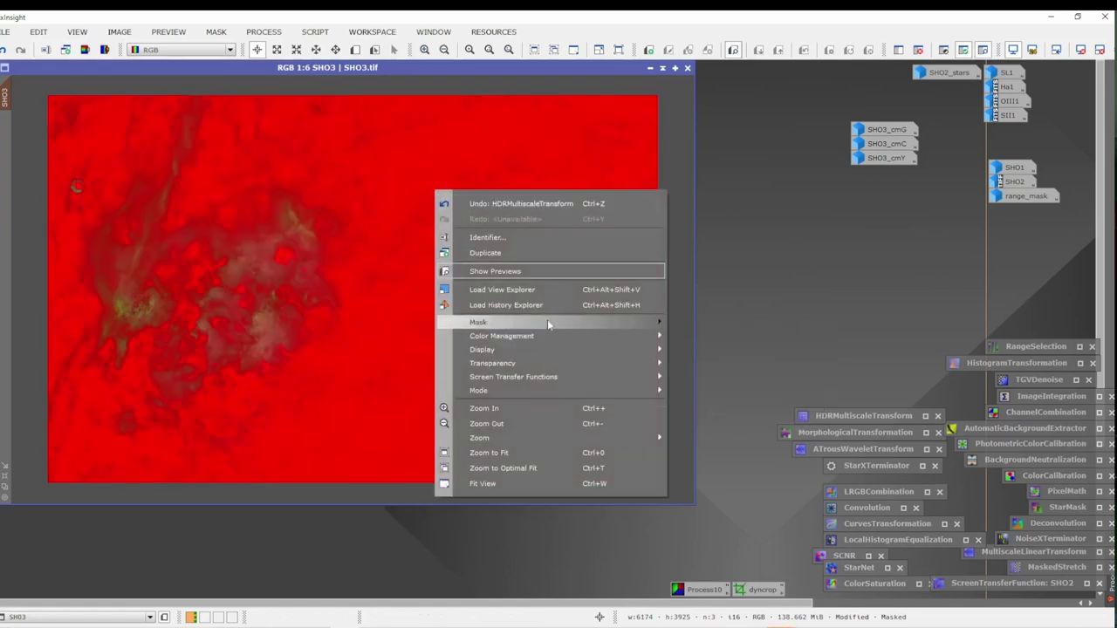
pyautogui.moveTo(550, 322)
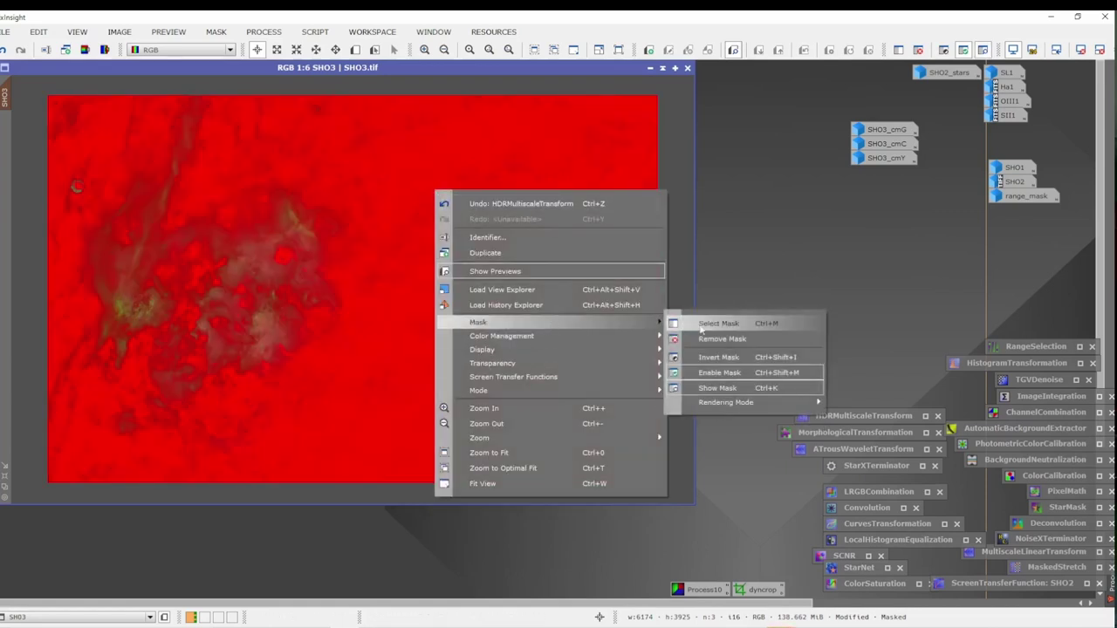
pyautogui.click(716, 388)
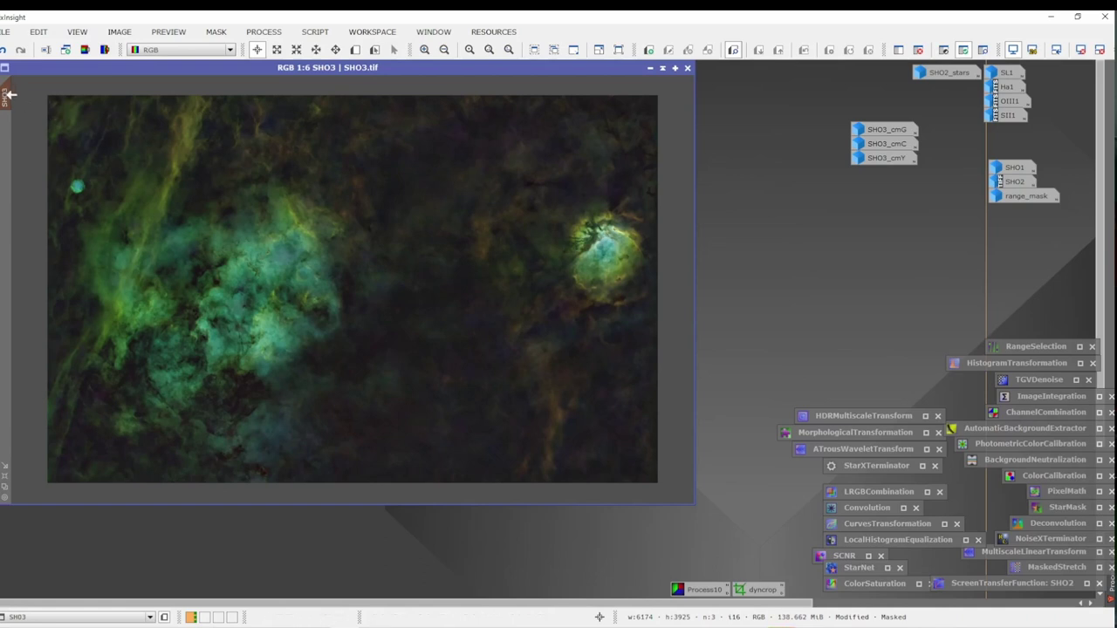
# Remove the green color mask from SHO3.
pyautogui.moveTo(14, 100)
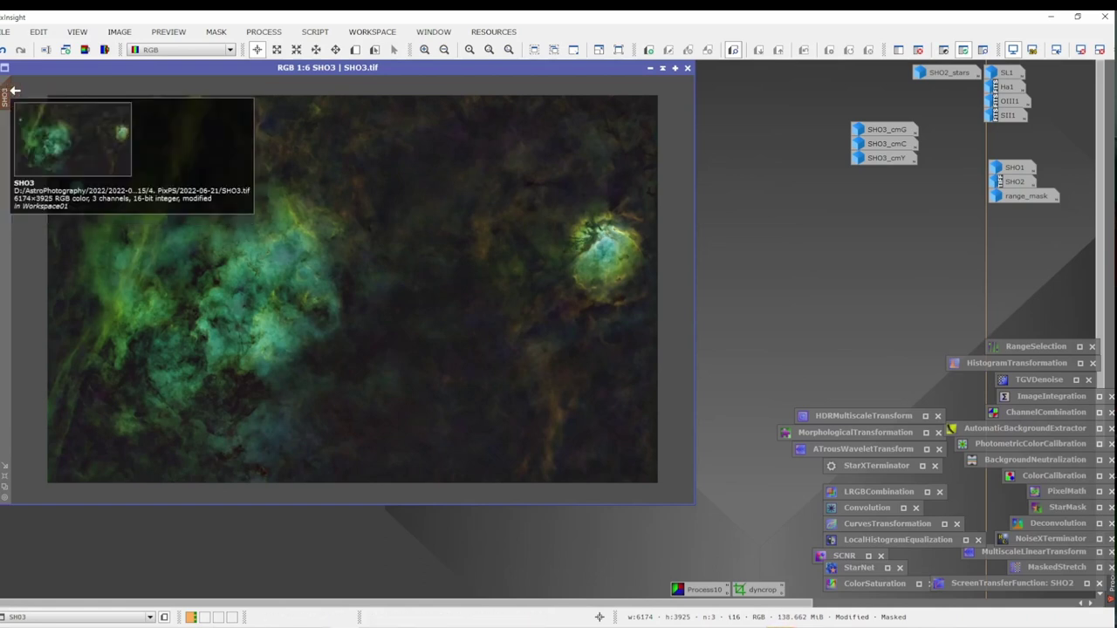
pyautogui.rightClick(111, 149)
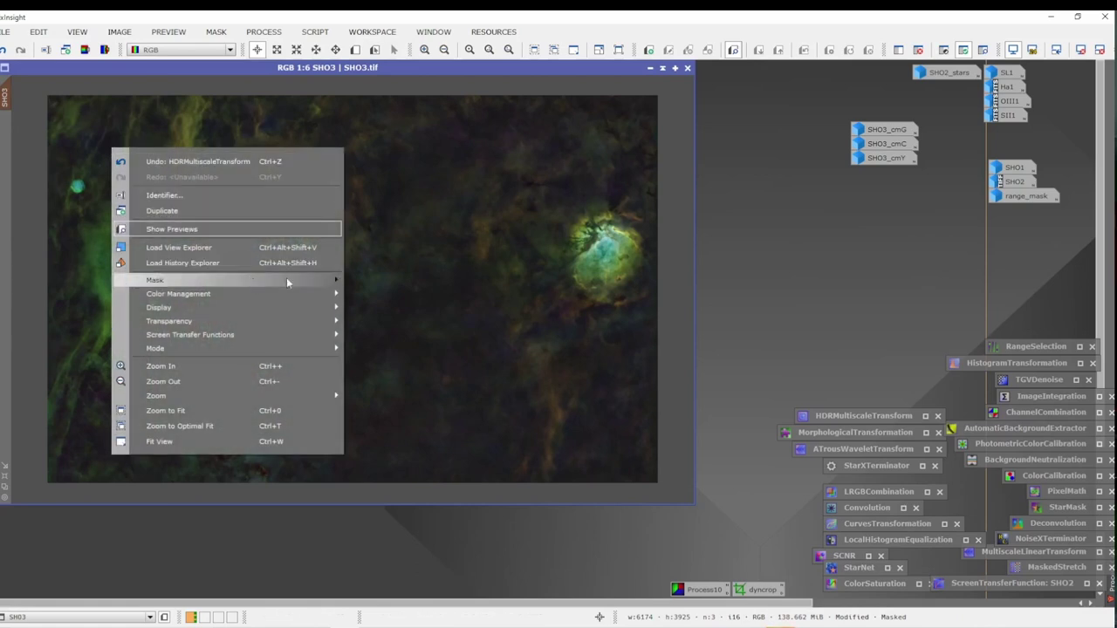
pyautogui.moveTo(286, 280)
pyautogui.click(388, 297)
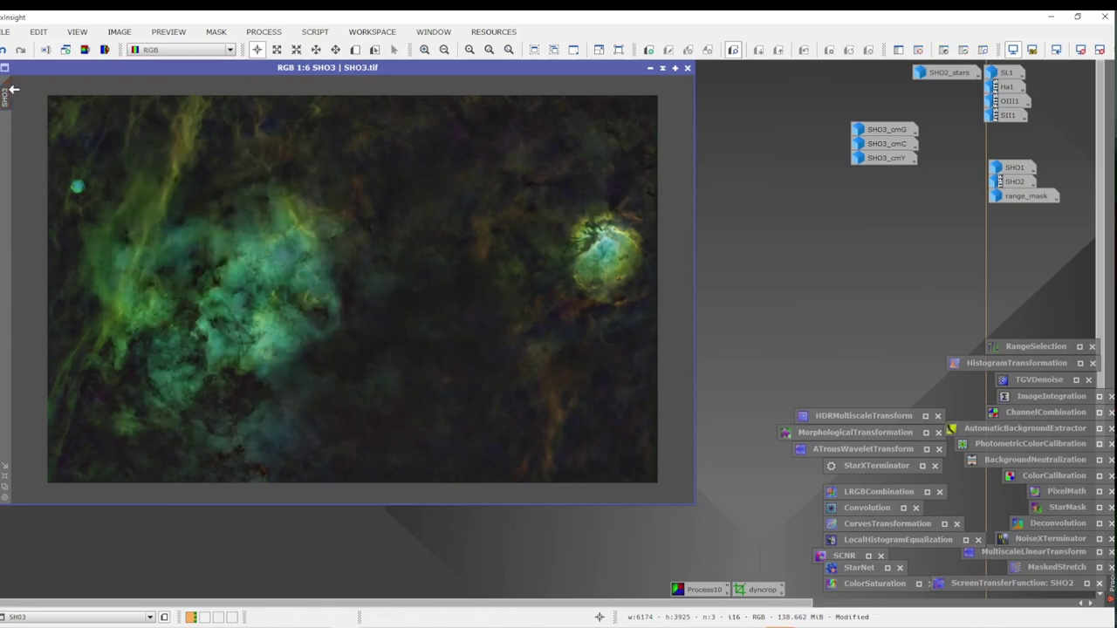
# Apply the SHO3_cmG mask to SHO3 by its view identifier and iconize the mask image again.
pyautogui.doubleClick(890, 131)
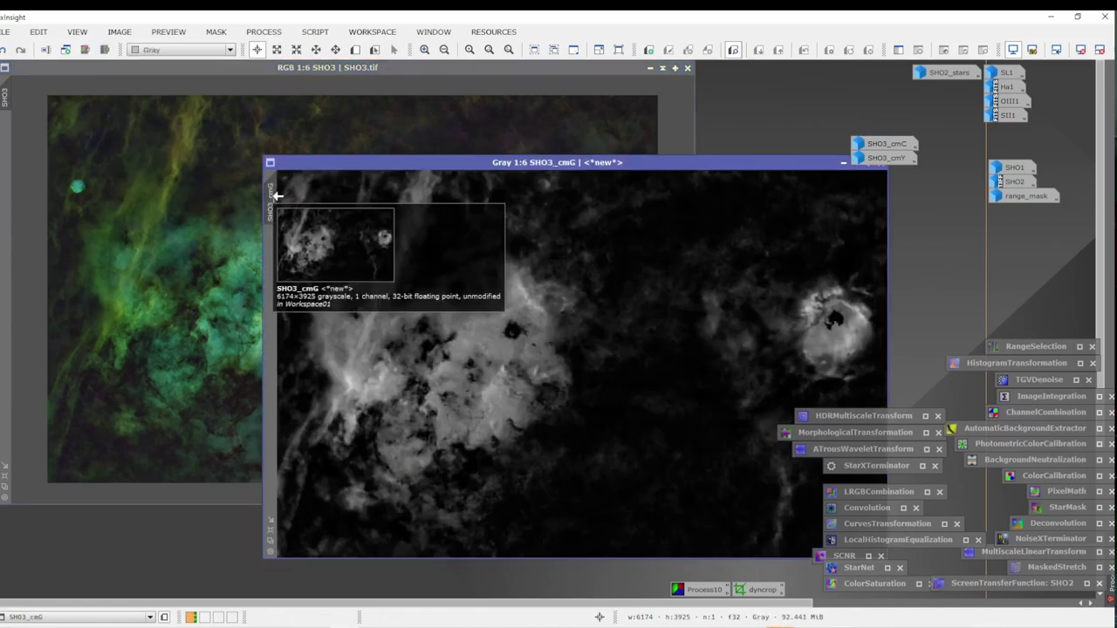
pyautogui.moveTo(280, 196); pyautogui.dragTo(14, 138)
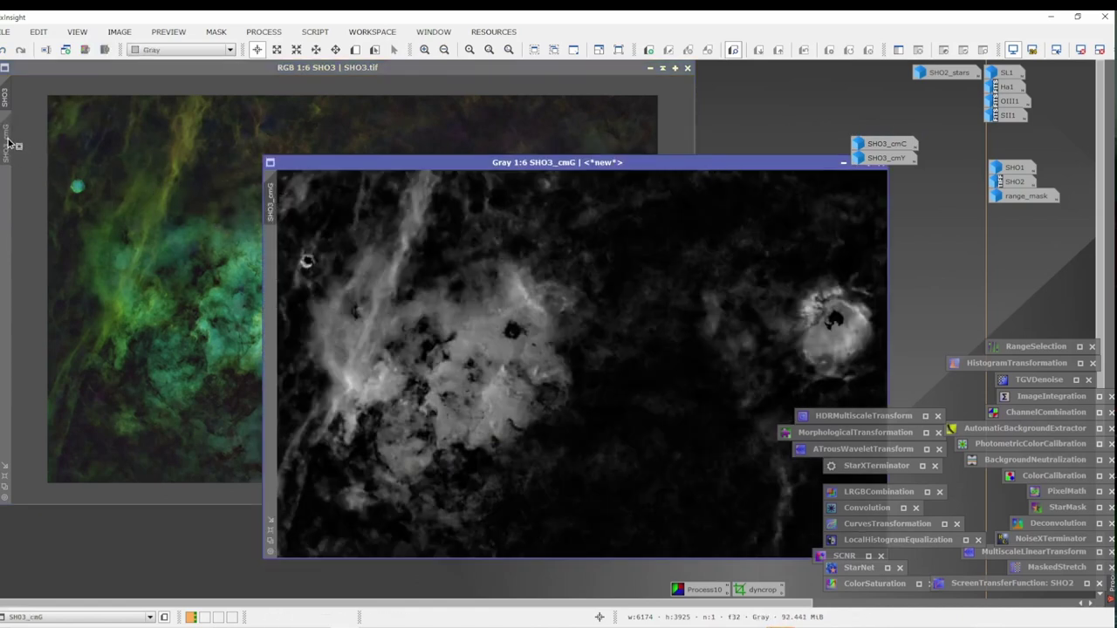
pyautogui.click(842, 163)
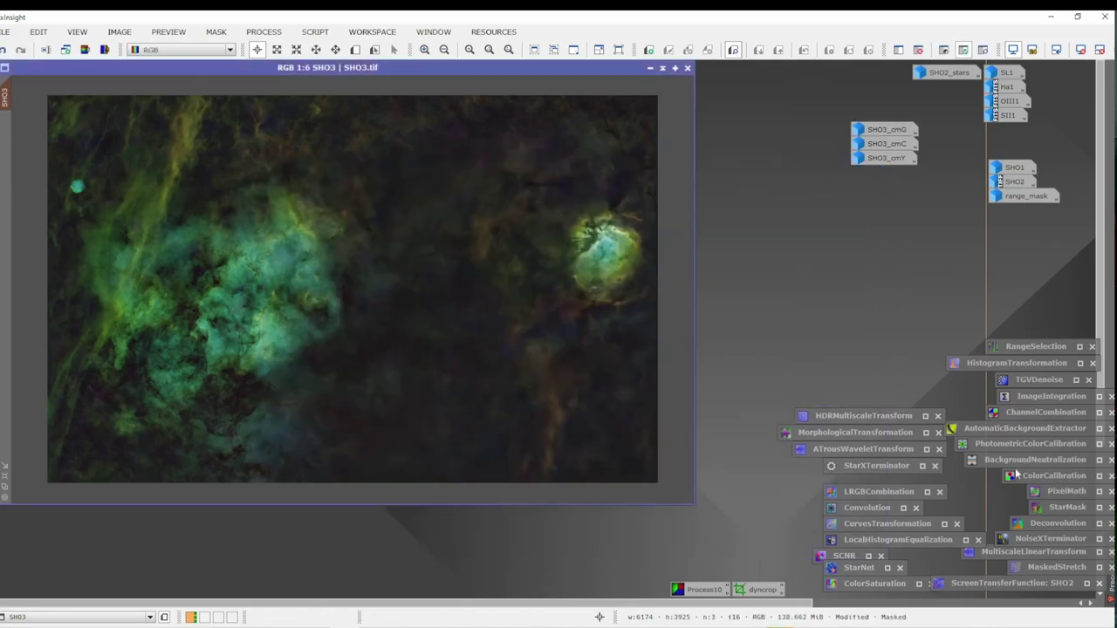
# Open CurvesTransformation with a real-time preview of SHO3, shrink the curves window, and enlarge and place the preview beside it.
pyautogui.doubleClick(886, 523)
pyautogui.click(802, 603)
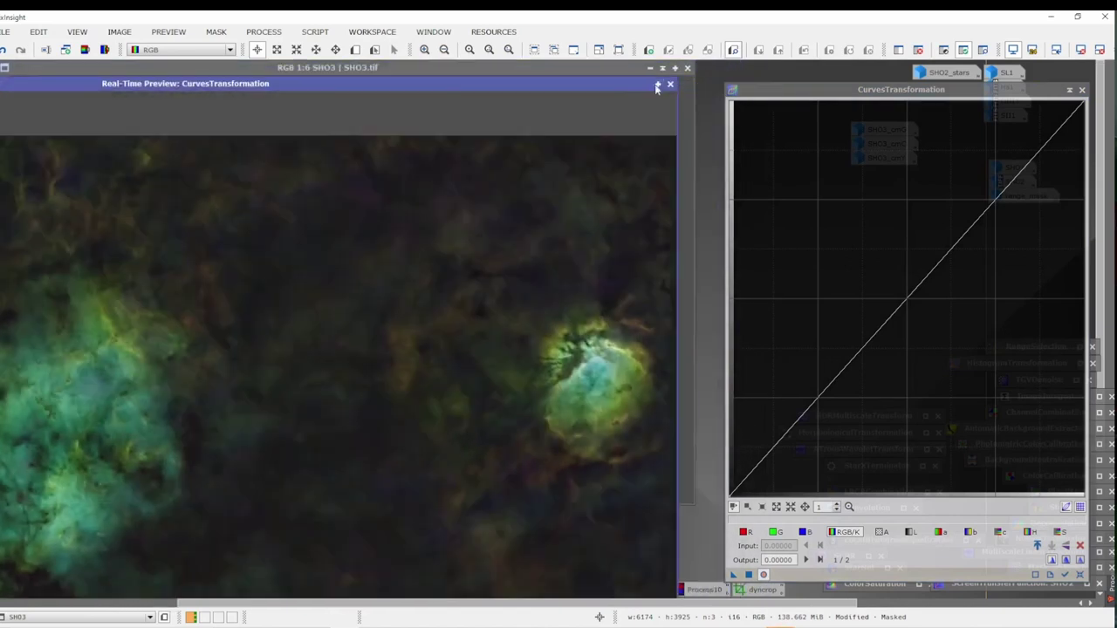
pyautogui.moveTo(679, 76); pyautogui.dragTo(556, 136)
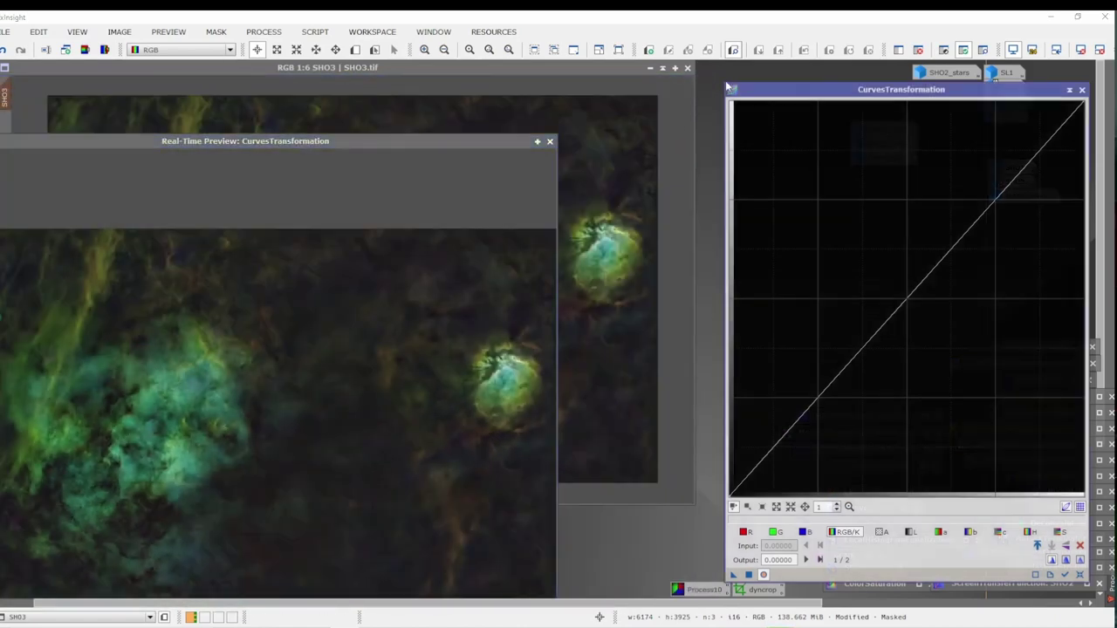
pyautogui.hotkey('ctrl', 'o')
pyautogui.click(679, 20)
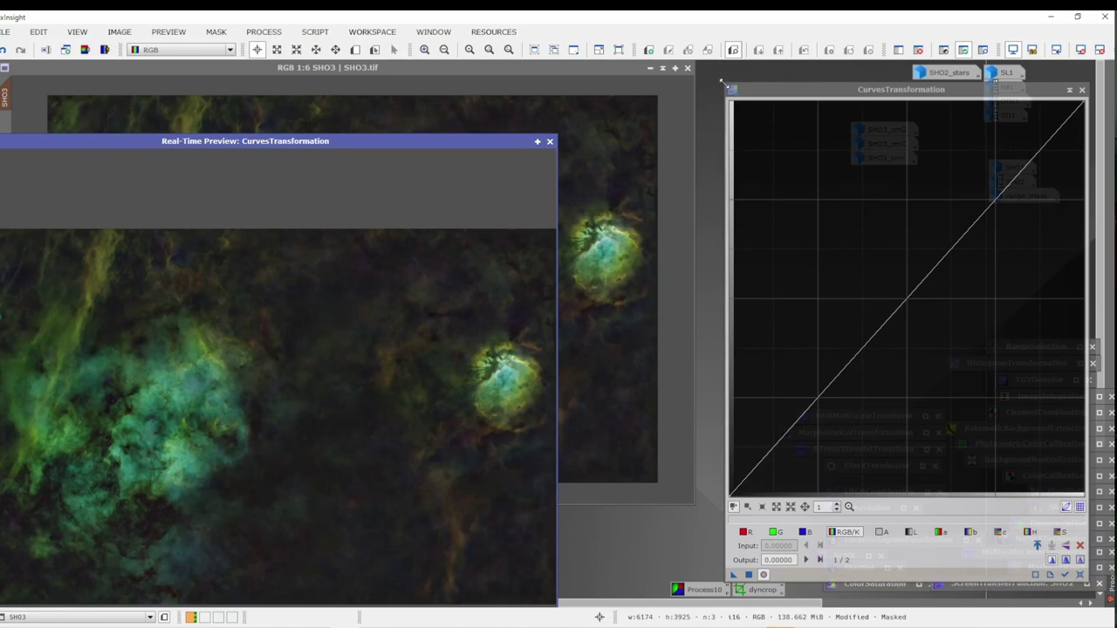
pyautogui.moveTo(723, 82); pyautogui.dragTo(845, 223)
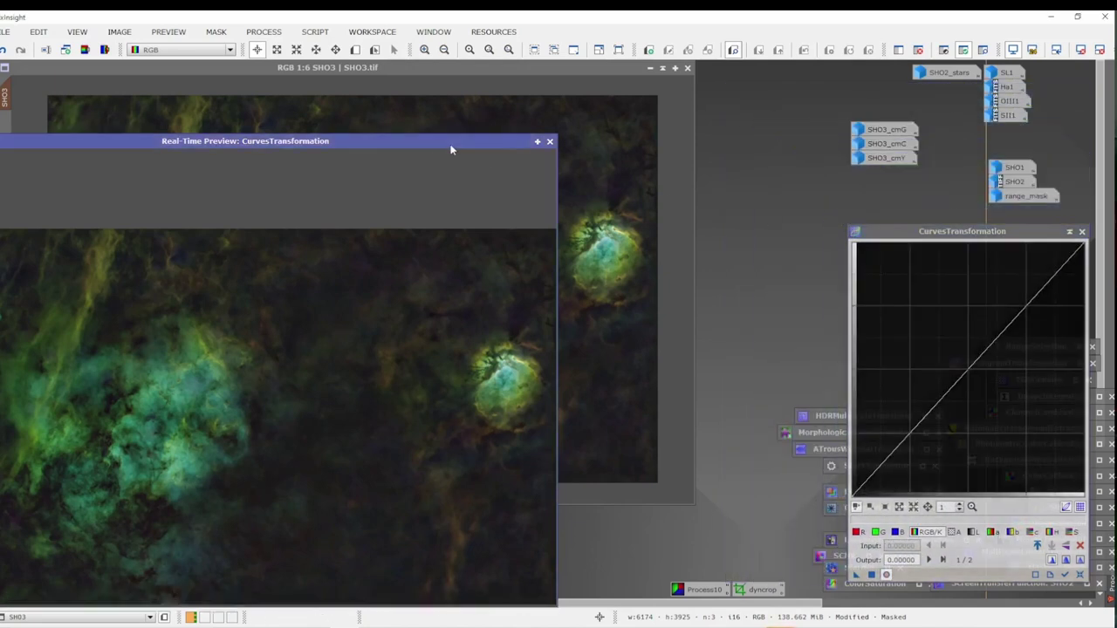
pyautogui.moveTo(451, 150); pyautogui.dragTo(610, 101)
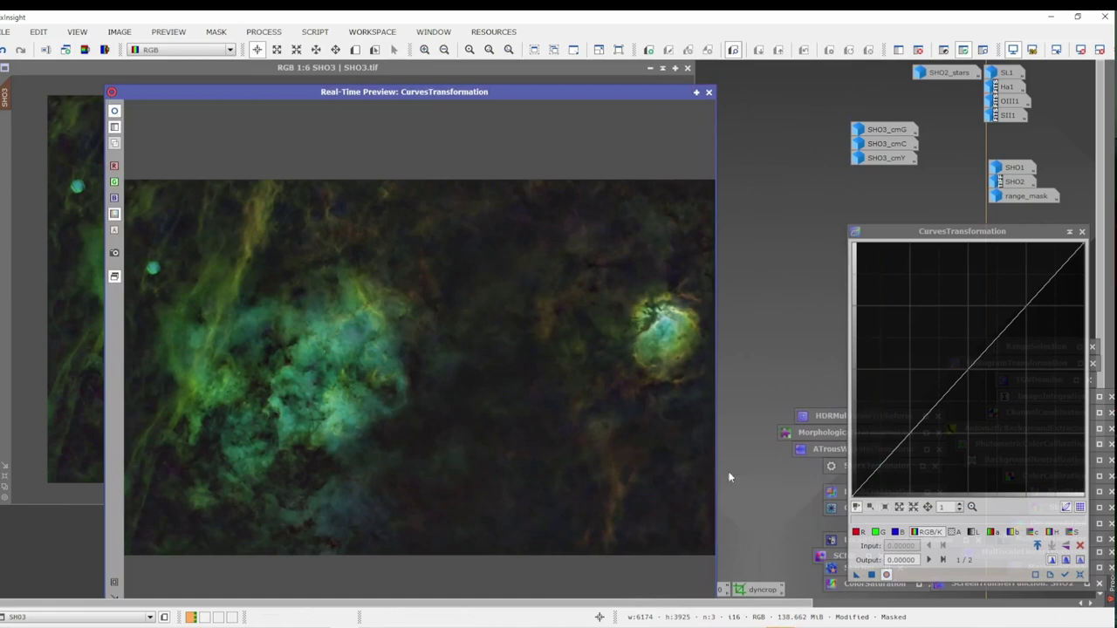
pyautogui.moveTo(717, 476); pyautogui.dragTo(810, 476)
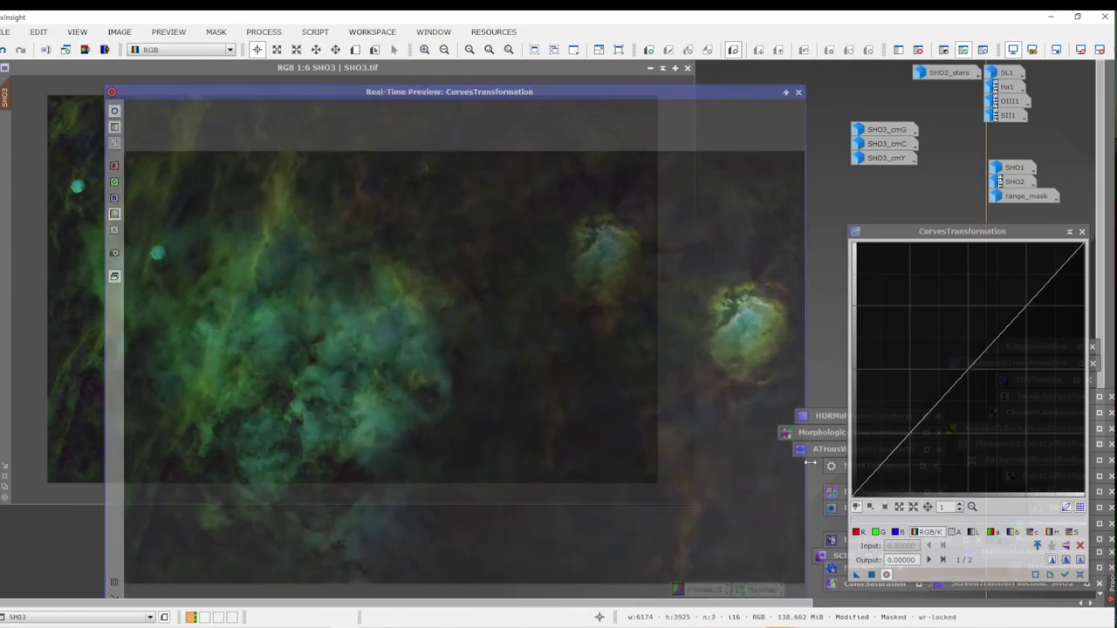
pyautogui.moveTo(563, 96); pyautogui.dragTo(514, 83)
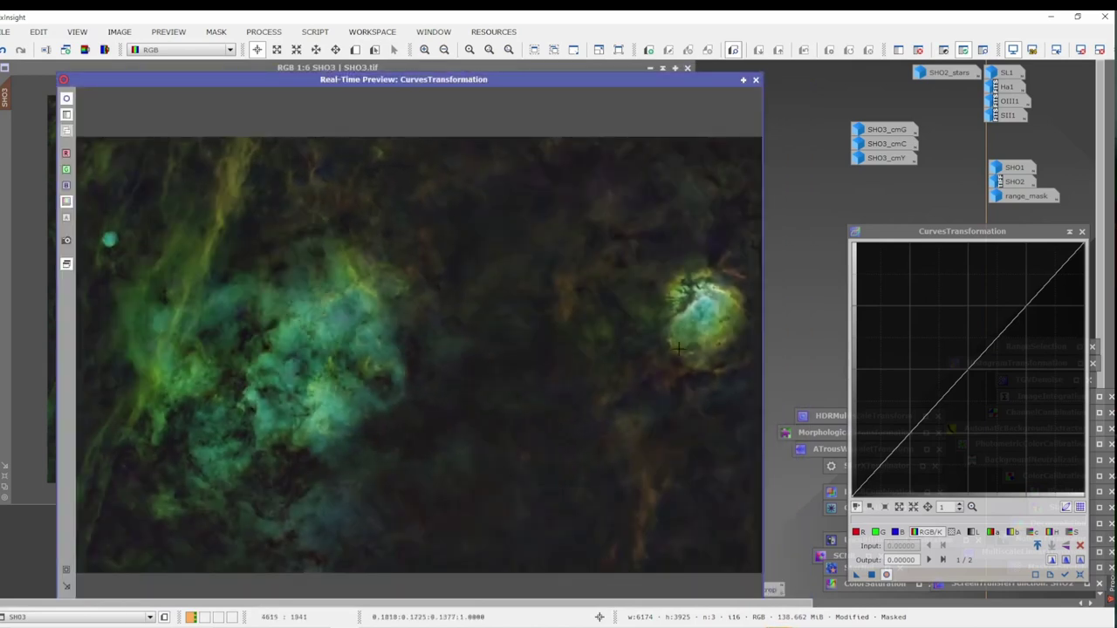
# Raise the shadows of the red channel curve with points at about input 0.17, output 0.65 and input 0.33, output 0.57.
pyautogui.click(858, 533)
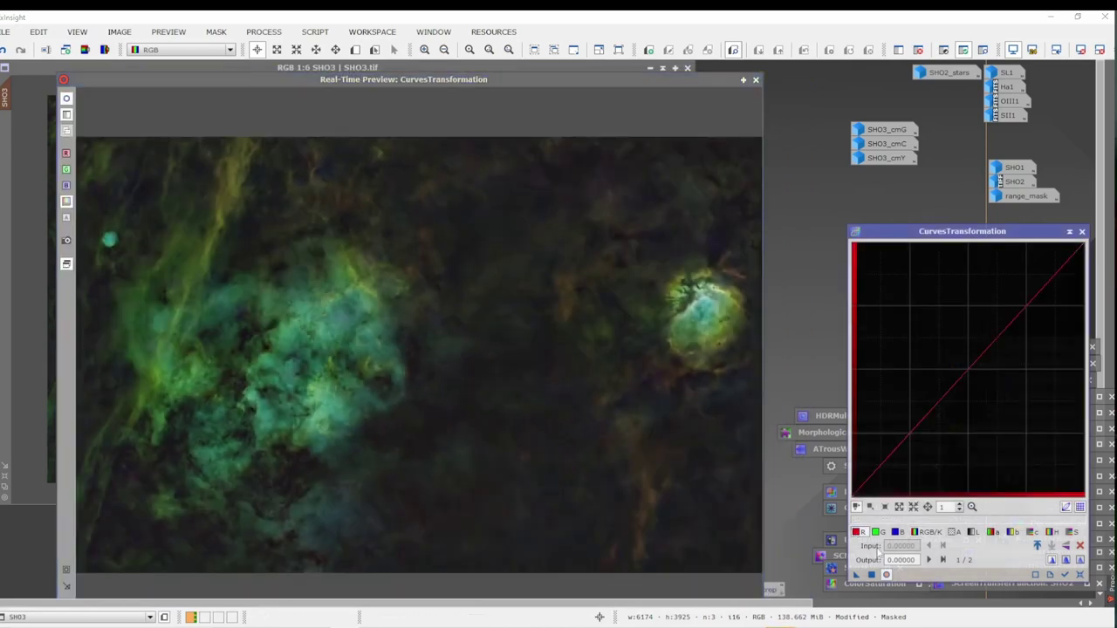
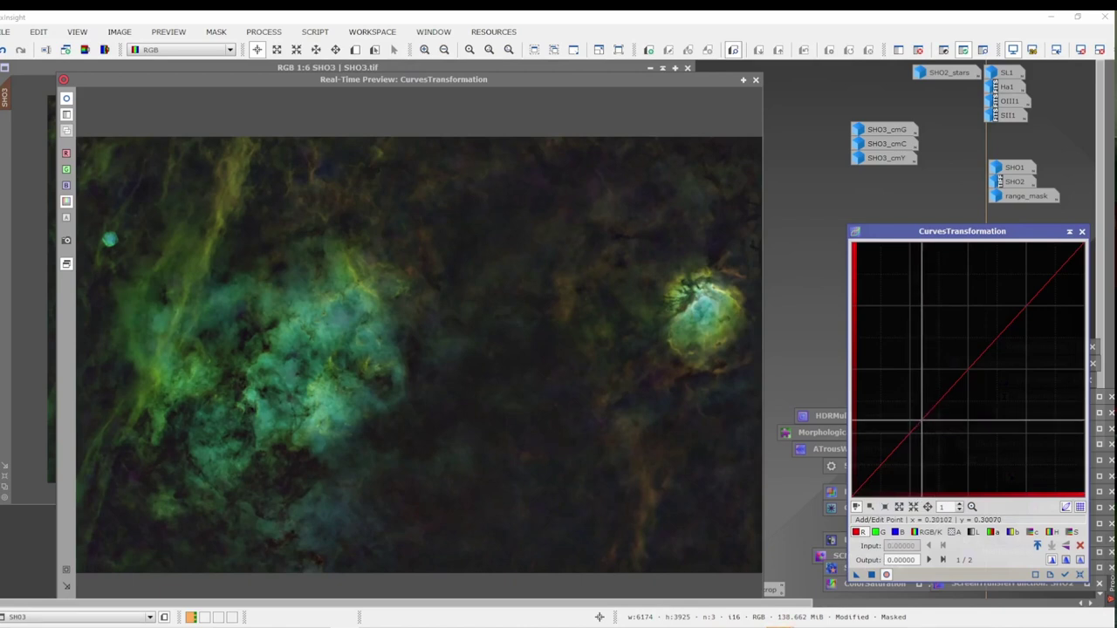
pyautogui.moveTo(922, 419); pyautogui.dragTo(893, 331)
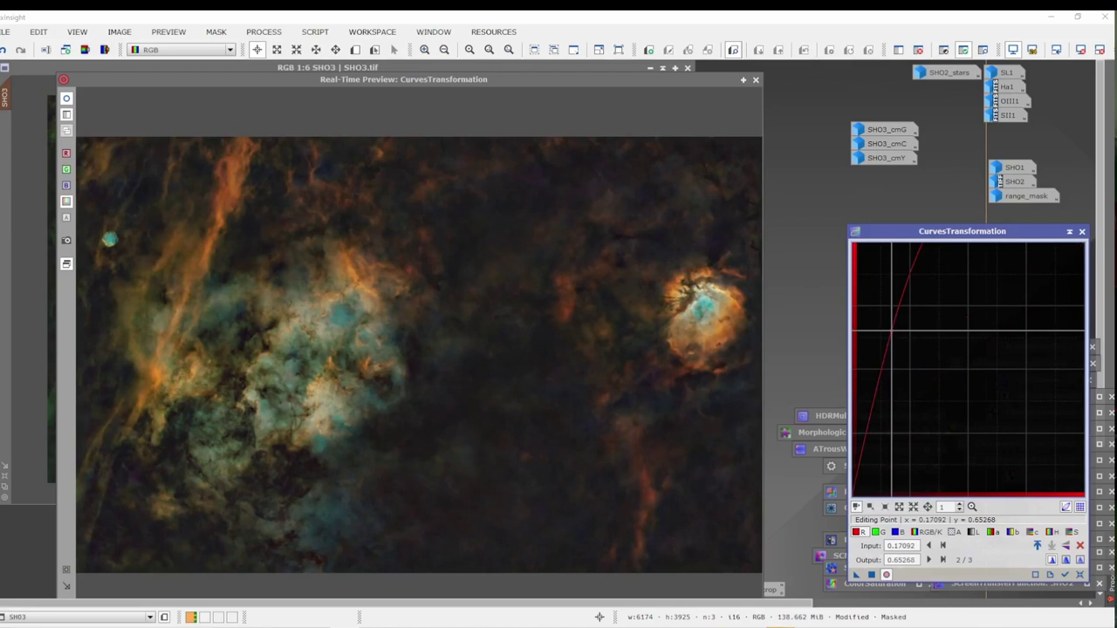
pyautogui.press('Delete')
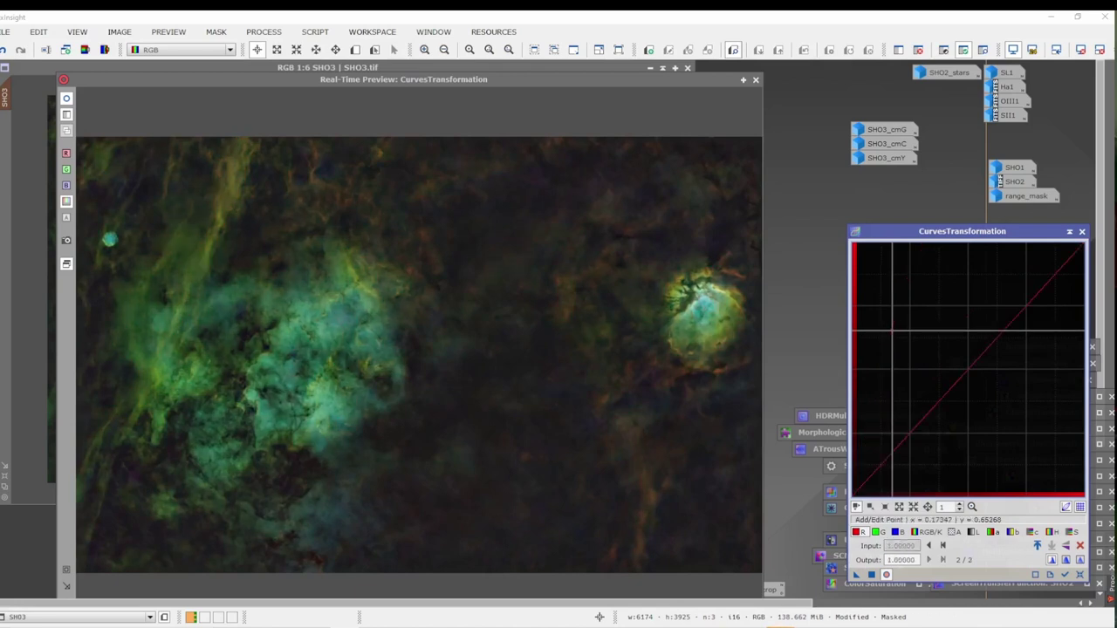
pyautogui.click(894, 330)
pyautogui.click(927, 349)
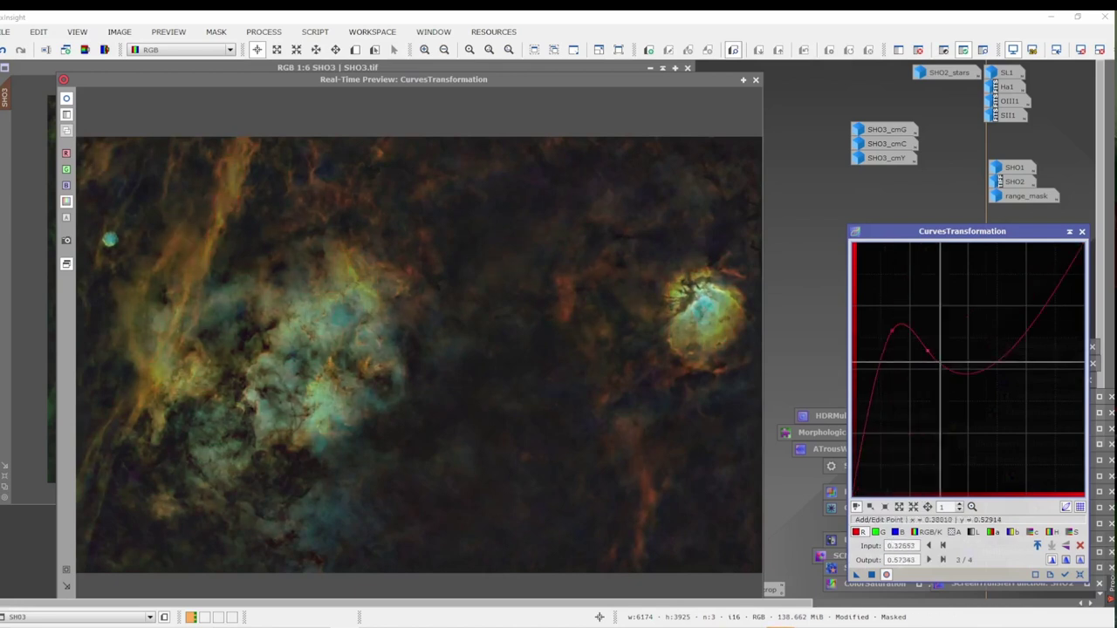
# Try pulling the upper red curve down with a point at about input 0.59, output 0.30, and remove that point.
pyautogui.click(967, 288)
pyautogui.moveTo(967, 288); pyautogui.dragTo(990, 420)
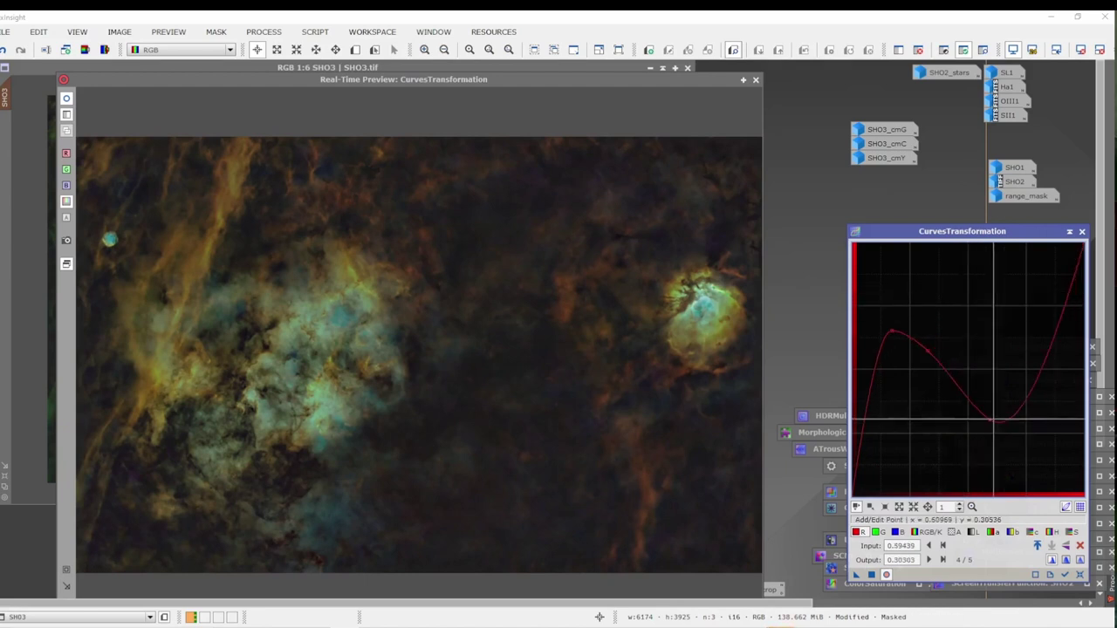
pyautogui.keyDown('ctrl'); pyautogui.click(991, 420); pyautogui.keyUp('ctrl')
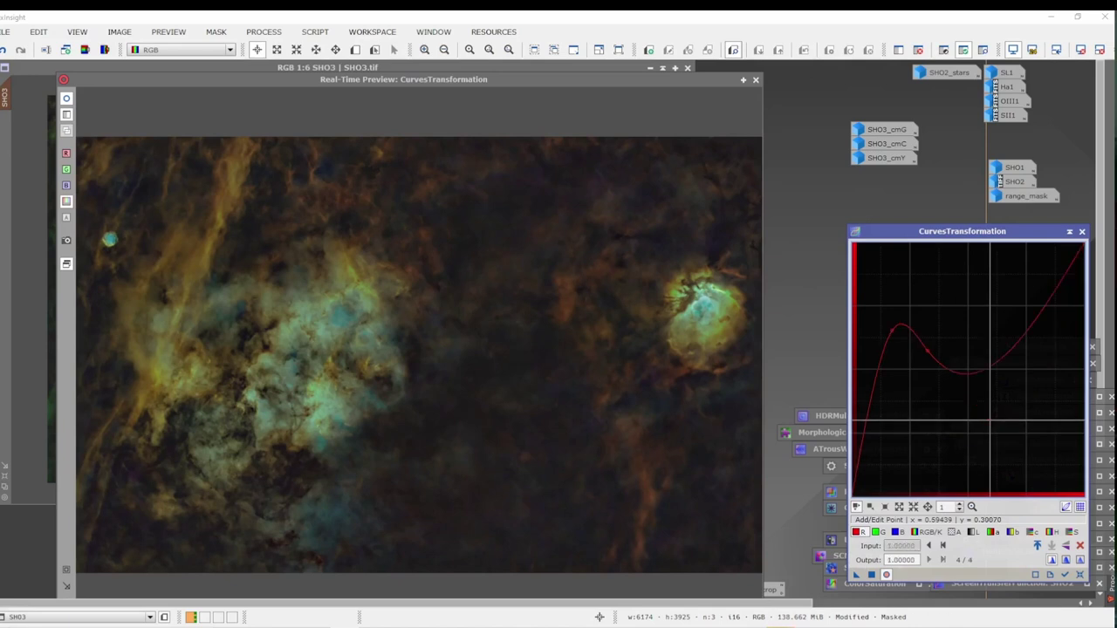
# Try reshaping the upper red curve with points at about input 0.57, output 0.90 and input 0.83, output 0.73.
pyautogui.keyDown('ctrl'); pyautogui.click(969, 373); pyautogui.keyUp('ctrl')
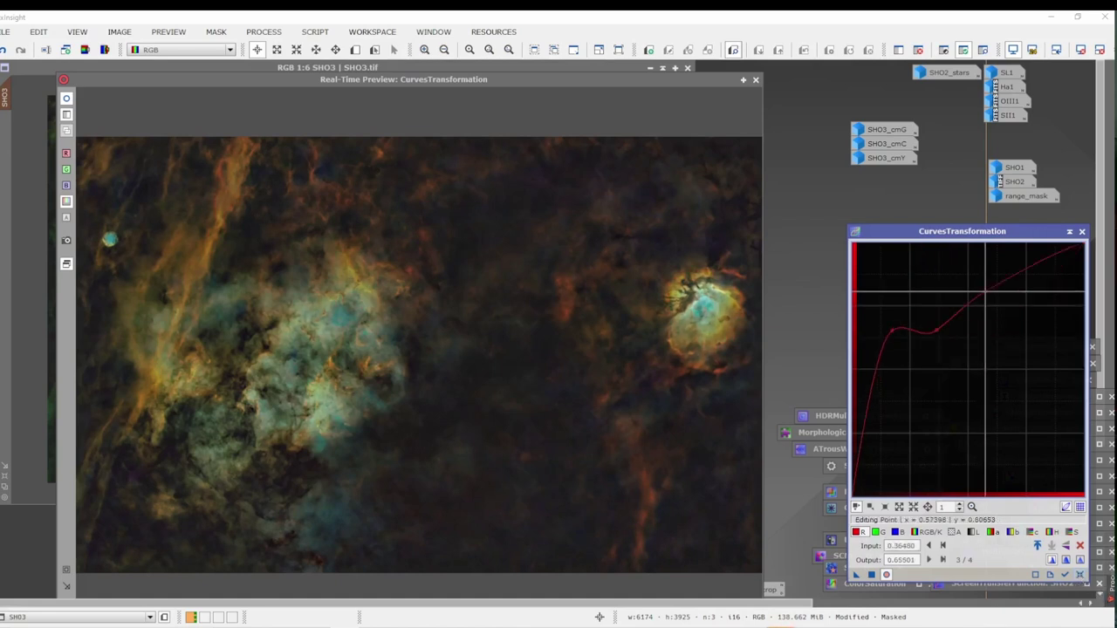
pyautogui.moveTo(1040, 297); pyautogui.dragTo(1045, 308)
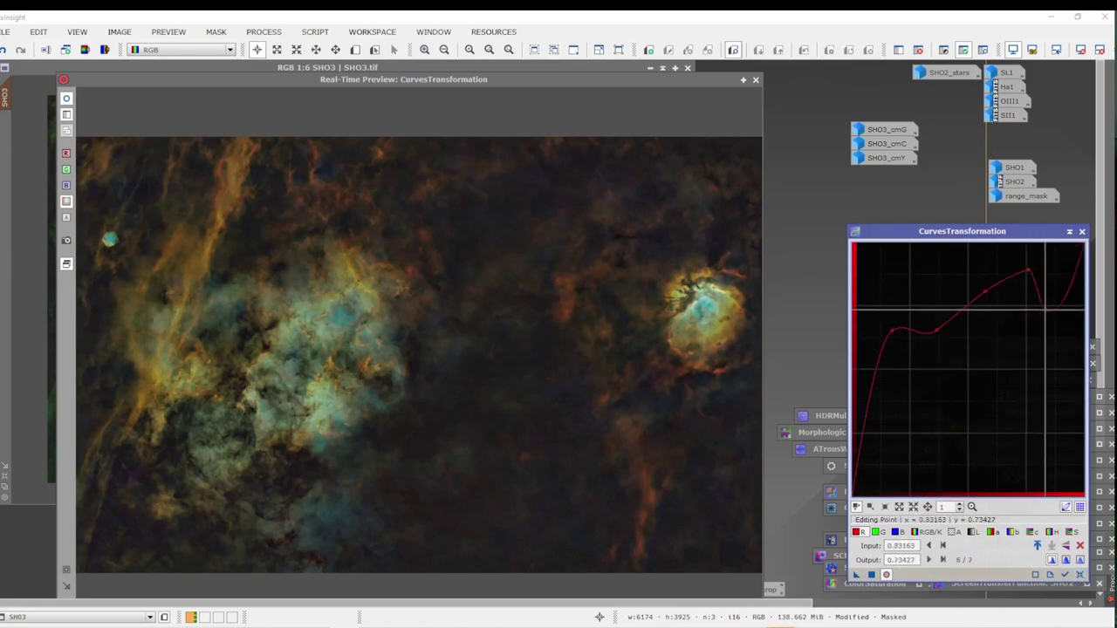
pyautogui.moveTo(984, 291); pyautogui.dragTo(985, 268)
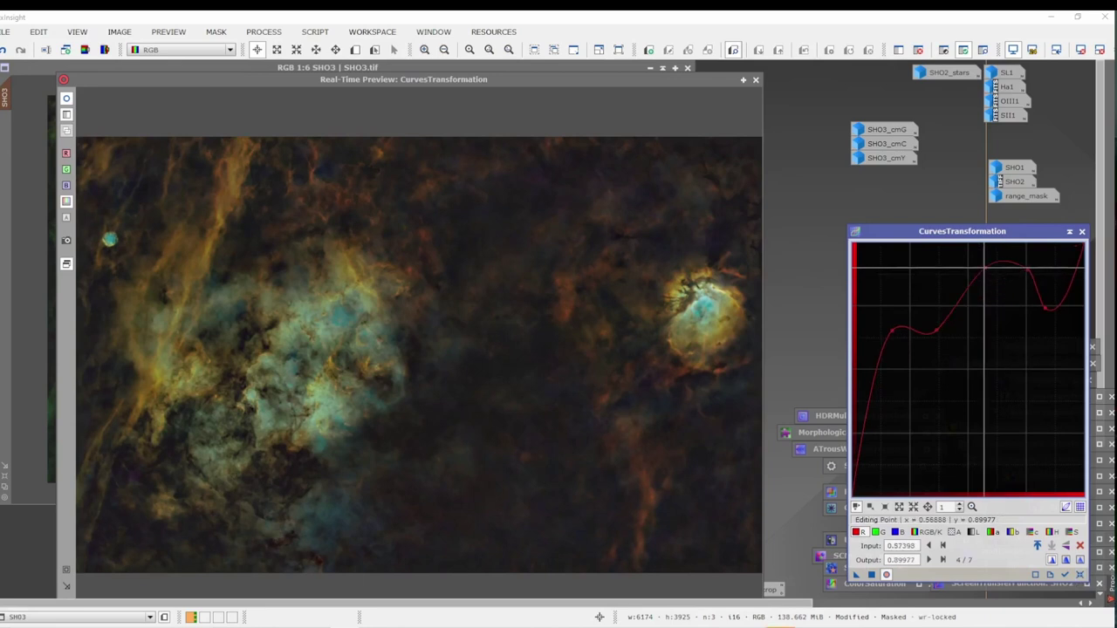
# Reset the curves and raise the red channel with a point at about input 0.31, output 0.47.
pyautogui.click(1081, 576)
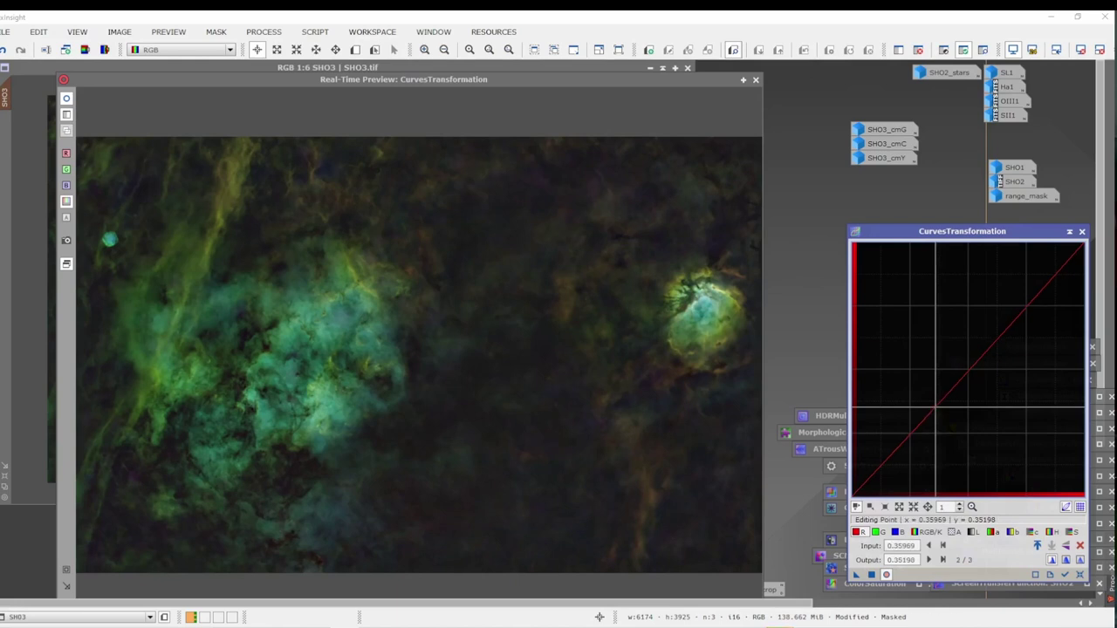
pyautogui.moveTo(936, 408); pyautogui.dragTo(922, 377)
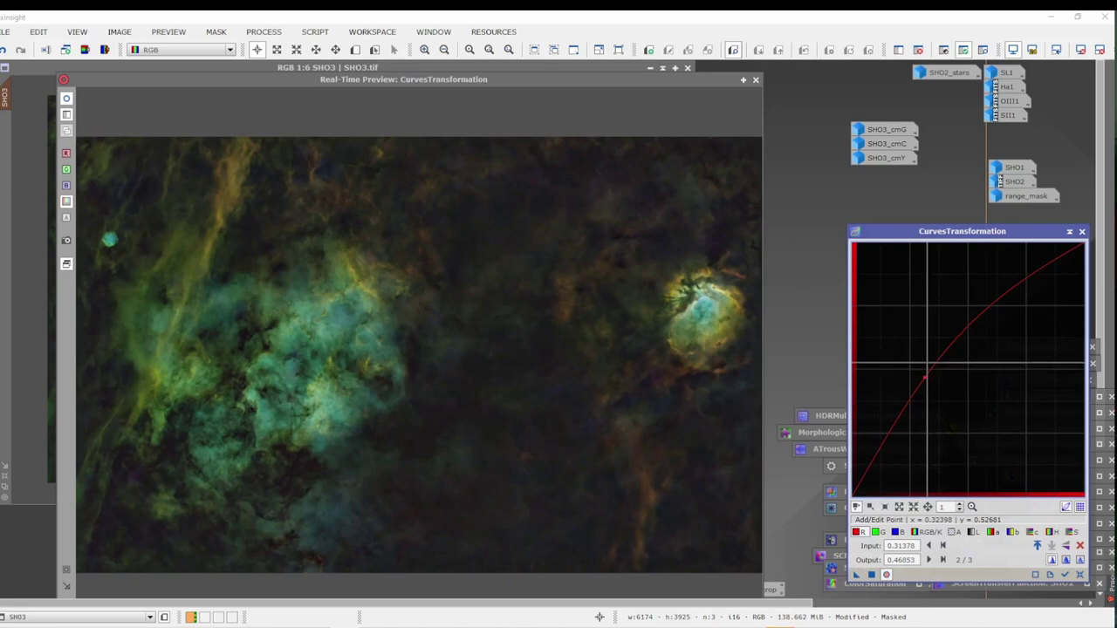
# Try single points on the green channel curve, including one at about input 0.28, output 0.63, and remove each.
pyautogui.click(883, 531)
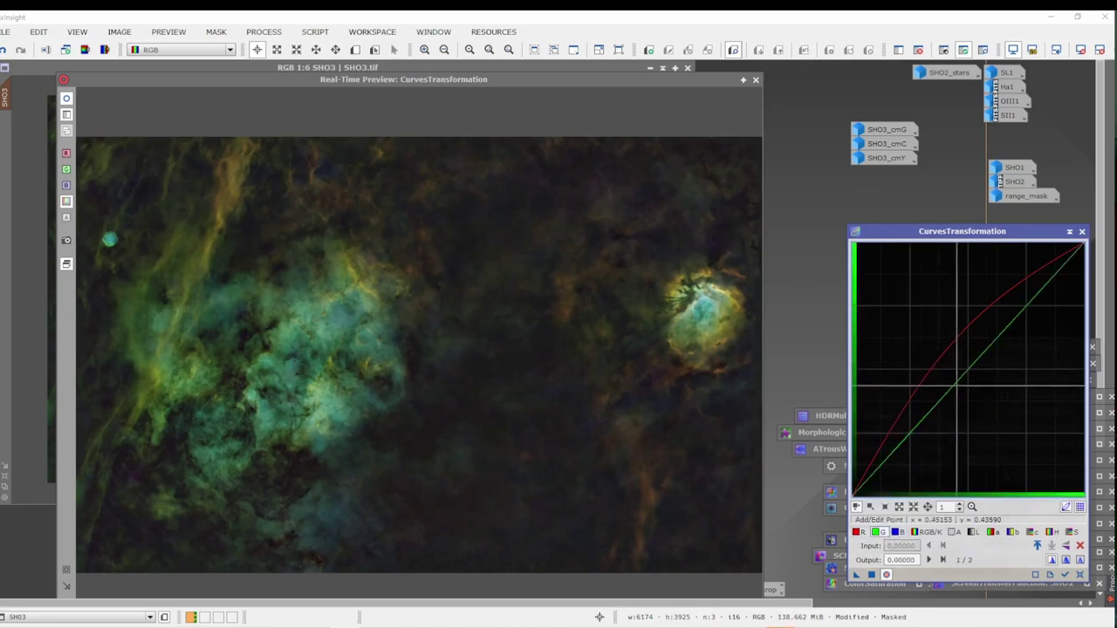
pyautogui.moveTo(951, 389)
pyautogui.mouseDown()
pyautogui.moveTo(946, 409)
pyautogui.moveTo(967, 441)
pyautogui.moveTo(957, 410)
pyautogui.moveTo(975, 434)
pyautogui.moveTo(946, 381)
pyautogui.moveTo(939, 408)
pyautogui.mouseUp()
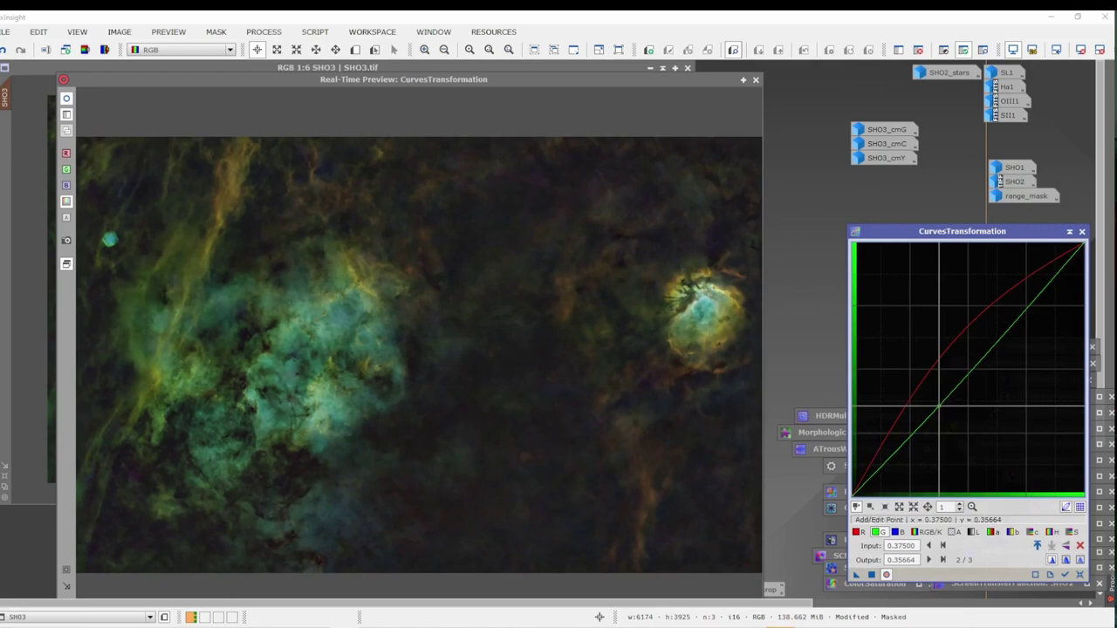
pyautogui.click(1079, 546)
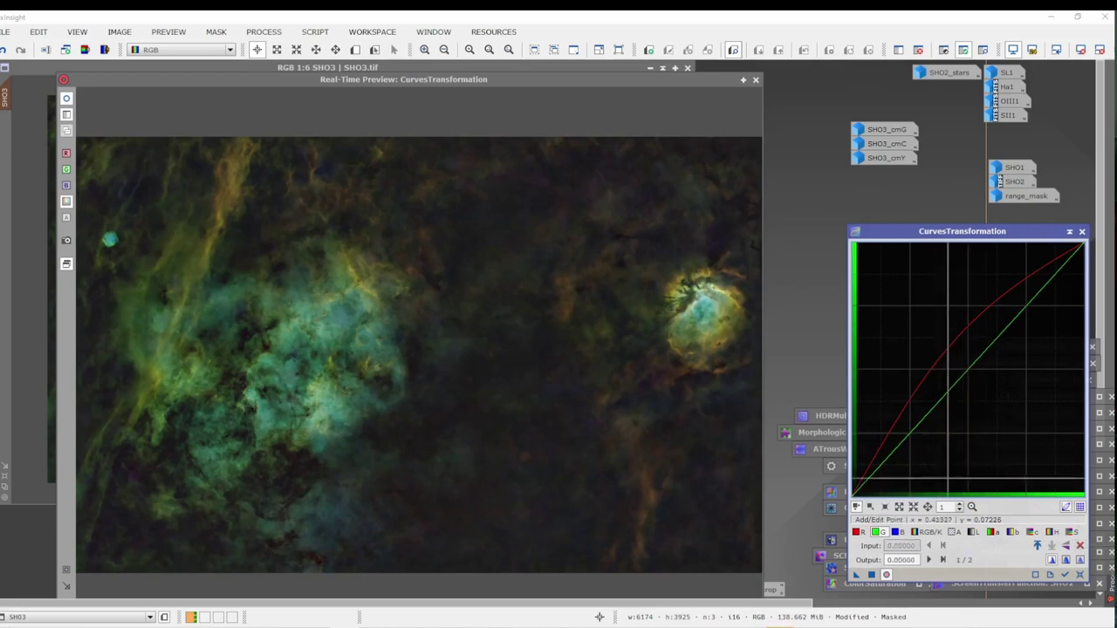
pyautogui.moveTo(947, 395); pyautogui.dragTo(918, 339)
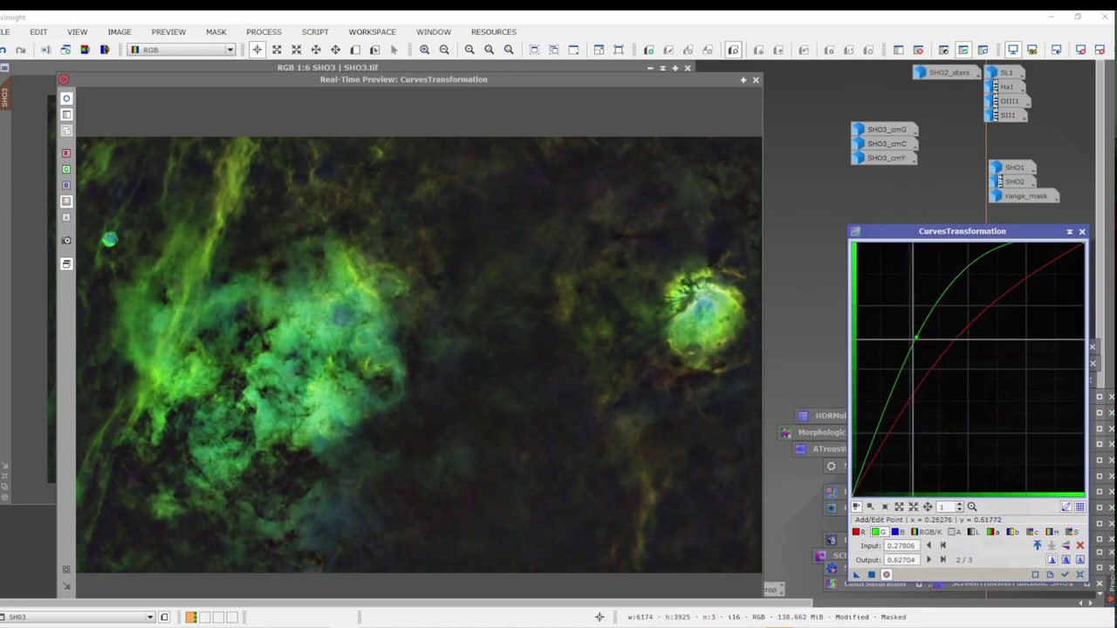
pyautogui.click(1079, 546)
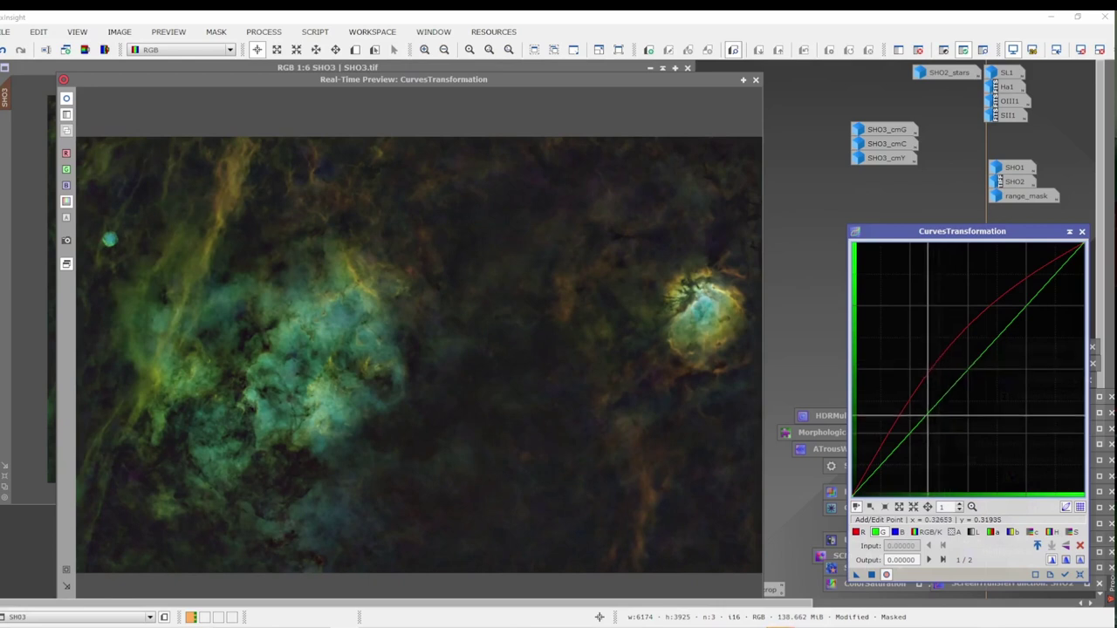
# Give the green channel an S-curve through about input 0.33, output 0.28 and input 0.60, output 0.65, and apply the curves to SHO3.
pyautogui.moveTo(927, 412); pyautogui.dragTo(929, 428)
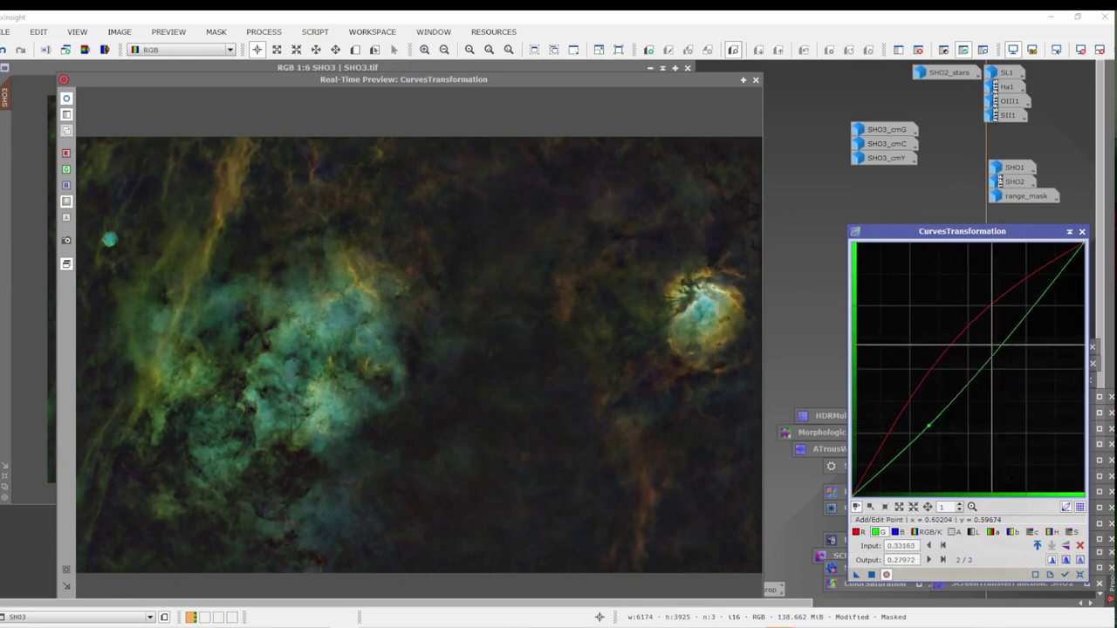
pyautogui.moveTo(1009, 338)
pyautogui.mouseDown()
pyautogui.moveTo(995, 312)
pyautogui.moveTo(1002, 340)
pyautogui.moveTo(992, 333)
pyautogui.mouseUp()
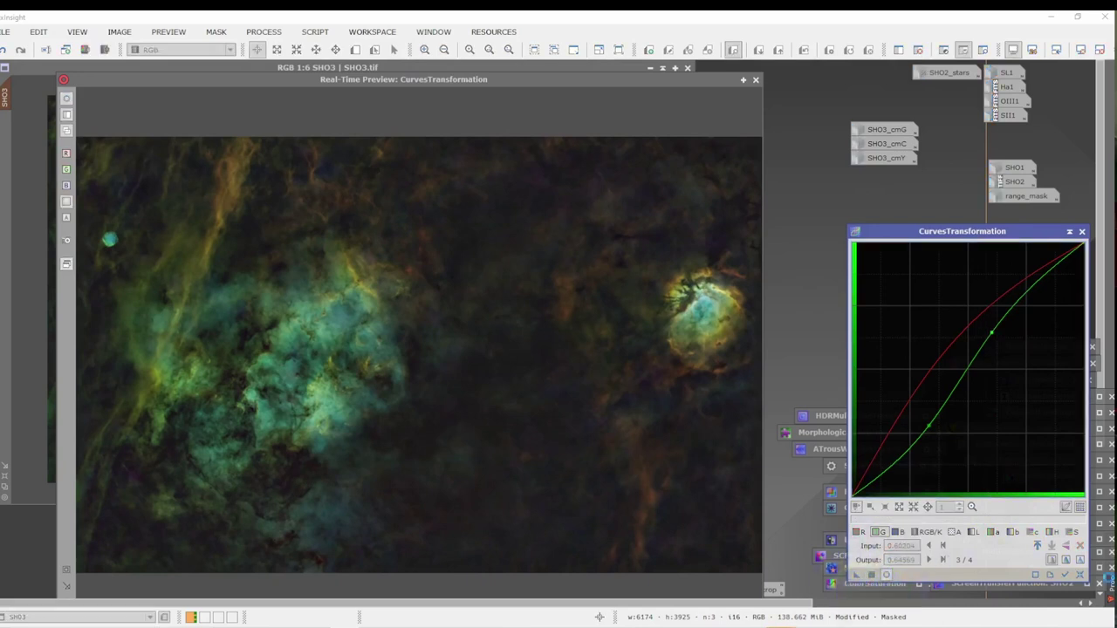
pyautogui.click(870, 575)
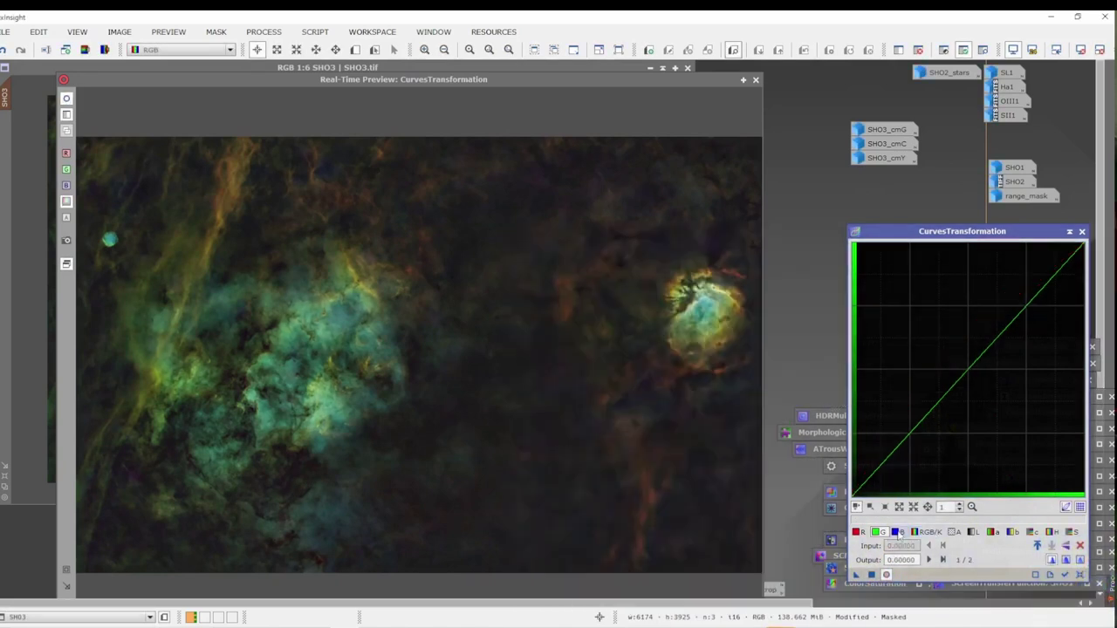
# Try raising the blue channel curve strongly at about input 0.33, output 0.77, and gently at about input 0.29, output 0.34.
pyautogui.click(896, 532)
pyautogui.click(928, 302)
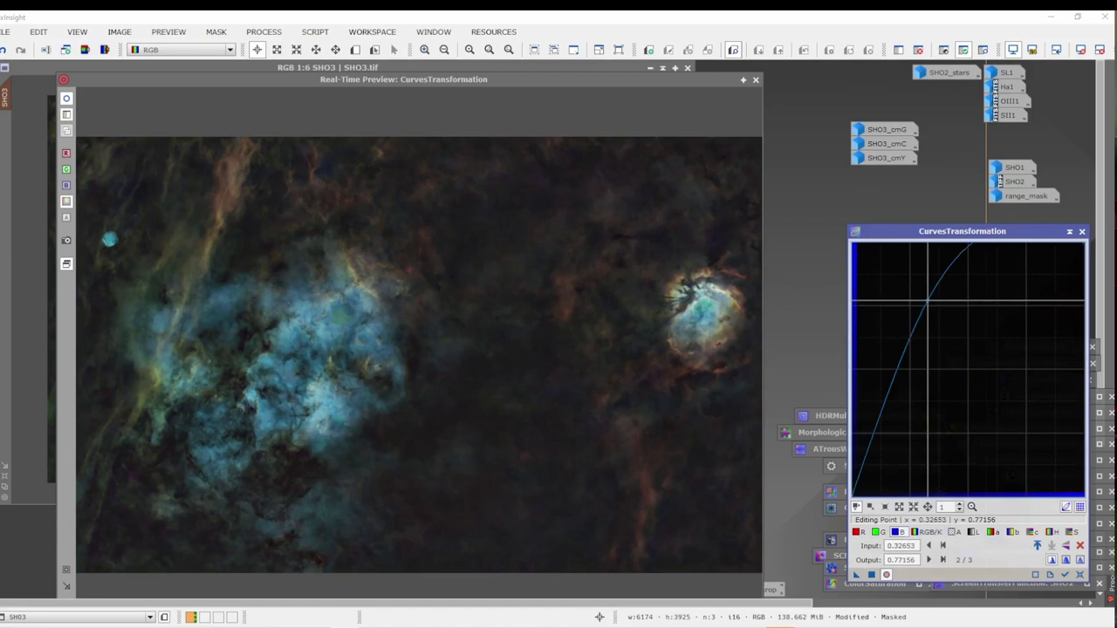
pyautogui.moveTo(928, 302); pyautogui.dragTo(925, 349)
pyautogui.keyDown('ctrl'); pyautogui.click(924, 349); pyautogui.keyUp('ctrl')
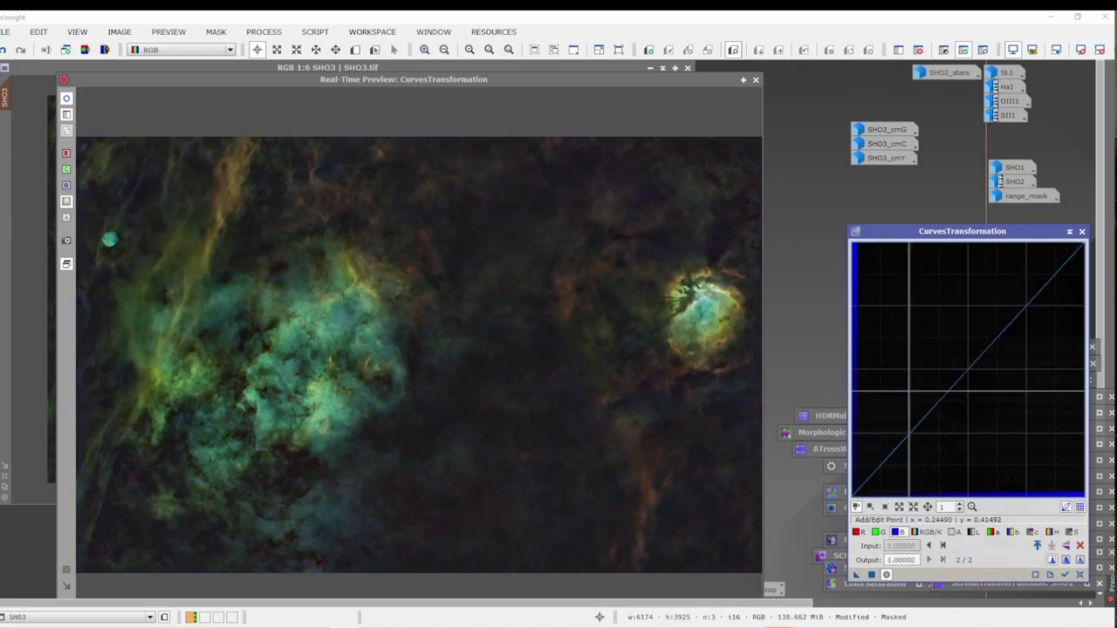
pyautogui.click(920, 410)
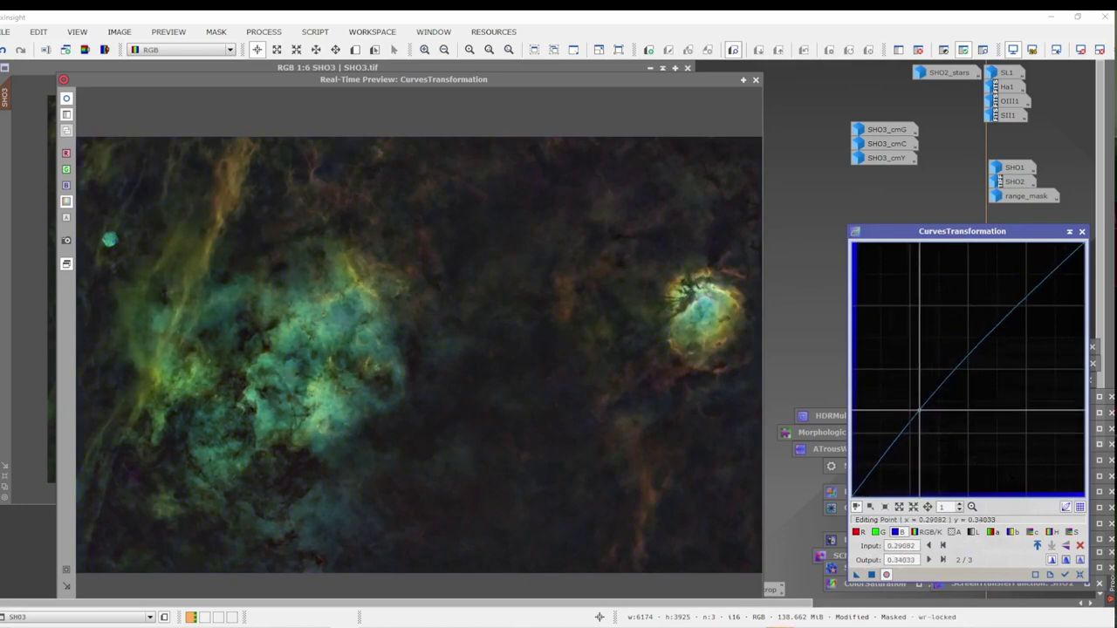
pyautogui.moveTo(920, 410)
pyautogui.mouseDown()
pyautogui.moveTo(903, 340)
pyautogui.moveTo(927, 423)
pyautogui.moveTo(911, 384)
pyautogui.moveTo(917, 400)
pyautogui.mouseUp()
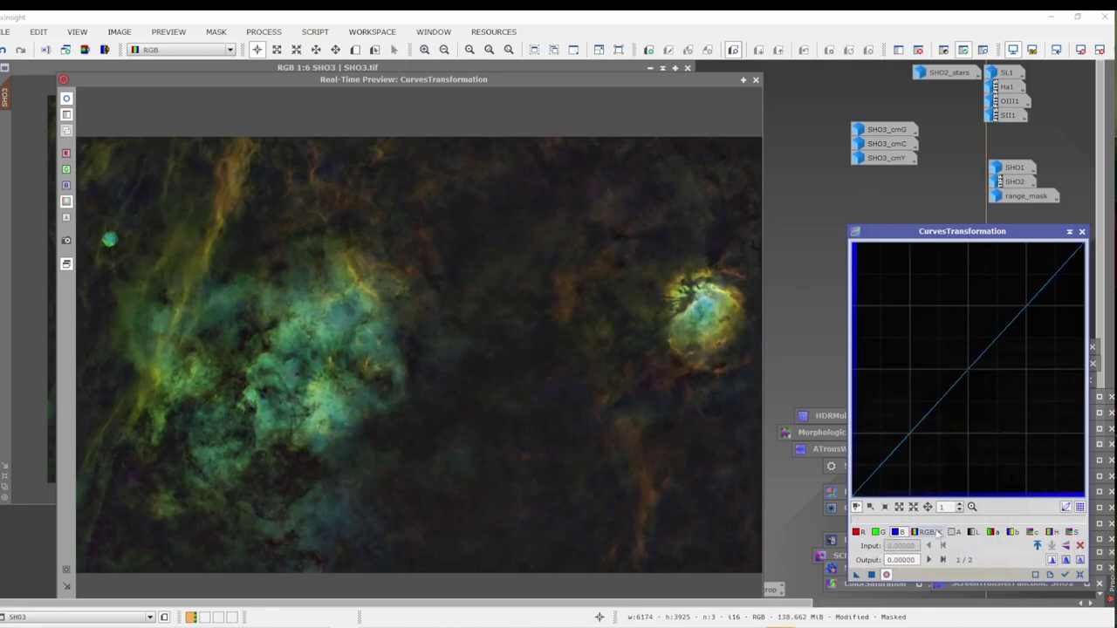
# Try raising the red channel with points at about input 0.27, output 0.44, input 0.33, output 0.49 and input 0.71, output 0.90, and clear them.
pyautogui.click(858, 531)
pyautogui.moveTo(923, 416); pyautogui.dragTo(915, 382)
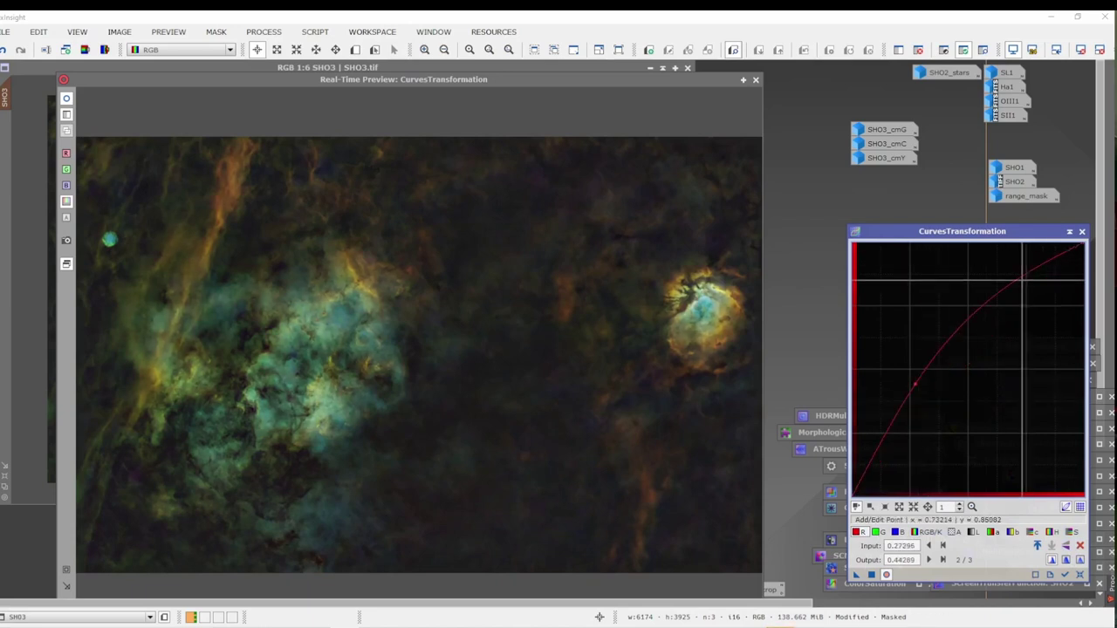
pyautogui.moveTo(1027, 277)
pyautogui.mouseDown()
pyautogui.moveTo(1020, 254)
pyautogui.moveTo(1017, 270)
pyautogui.mouseUp()
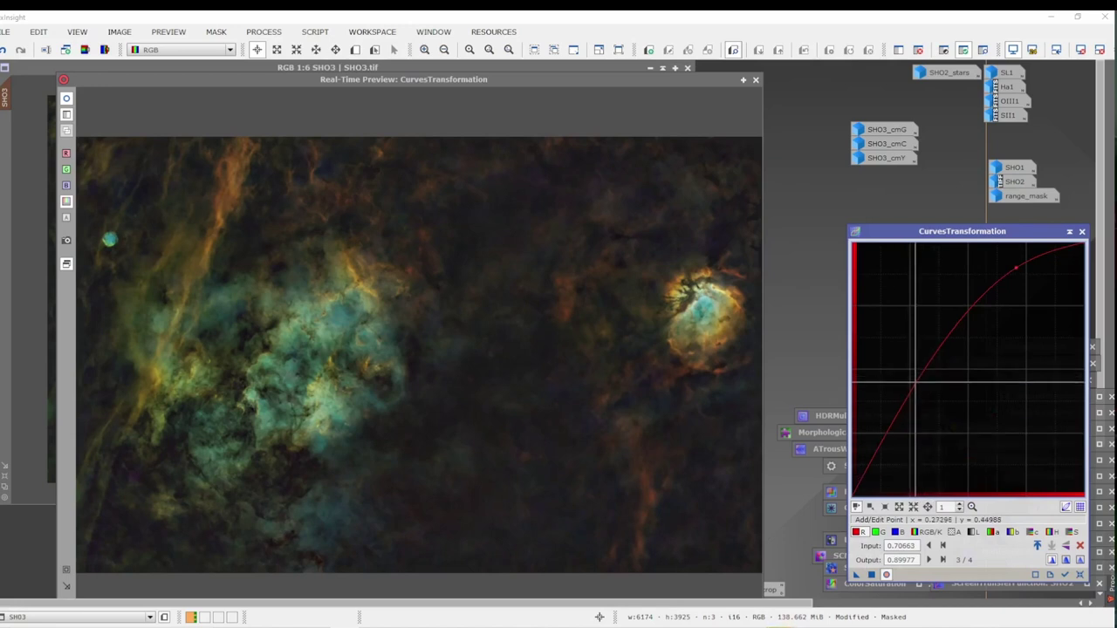
pyautogui.click(930, 393)
pyautogui.moveTo(930, 393)
pyautogui.mouseDown()
pyautogui.moveTo(918, 332)
pyautogui.moveTo(914, 366)
pyautogui.moveTo(928, 371)
pyautogui.mouseUp()
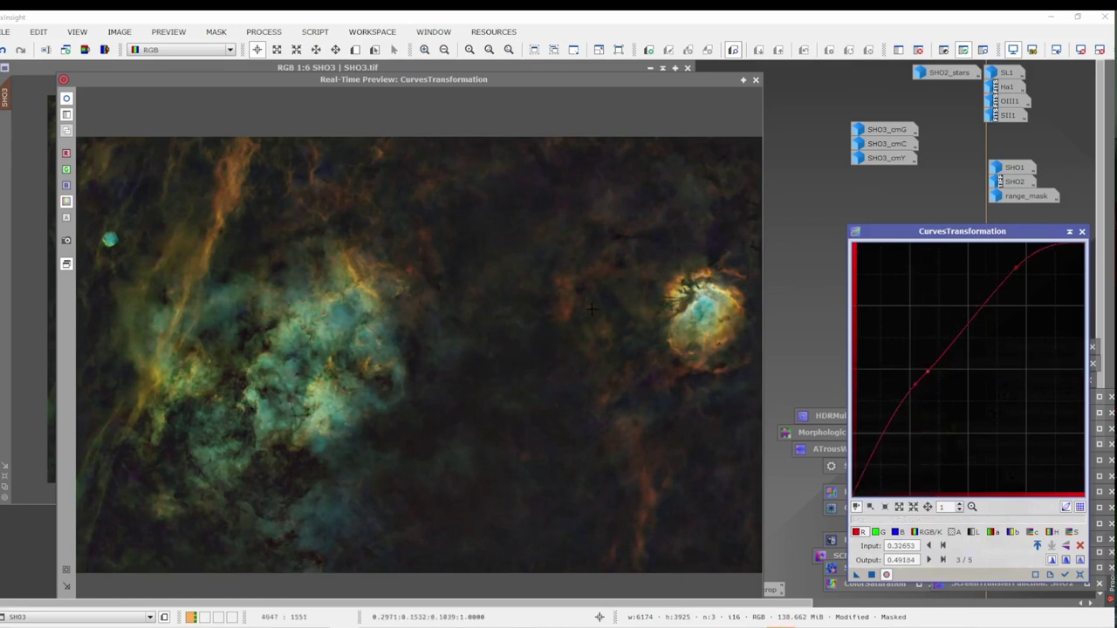
pyautogui.click(1079, 545)
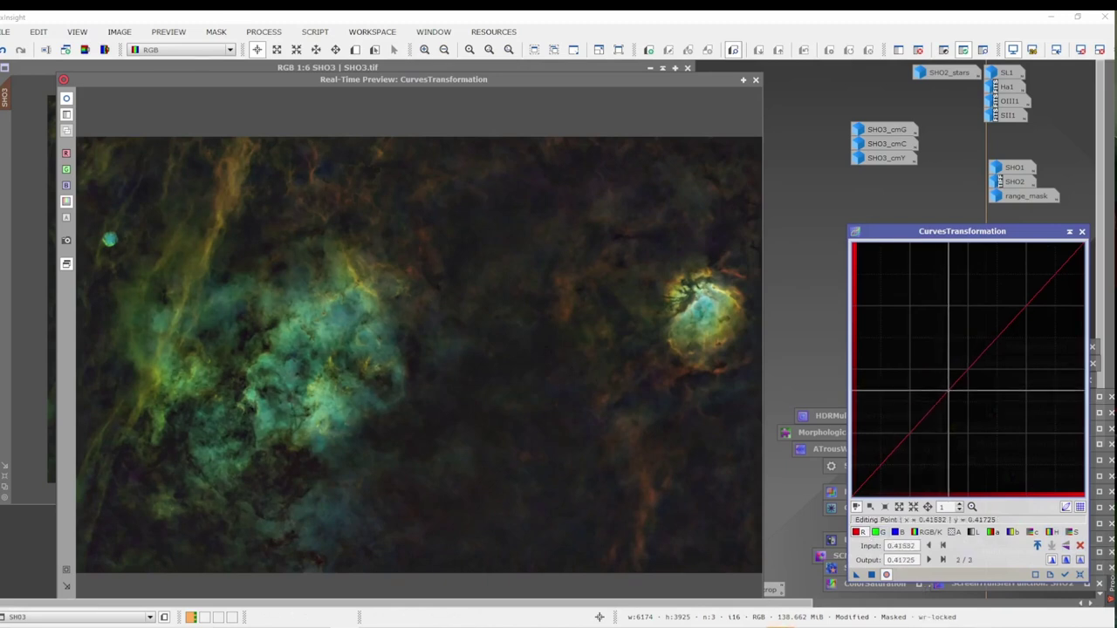
# Raise the red channel with a lower midtone point and one at about input 0.58, output 0.80, apply it to SHO3 and reset the curves.
pyautogui.moveTo(948, 391); pyautogui.dragTo(937, 373)
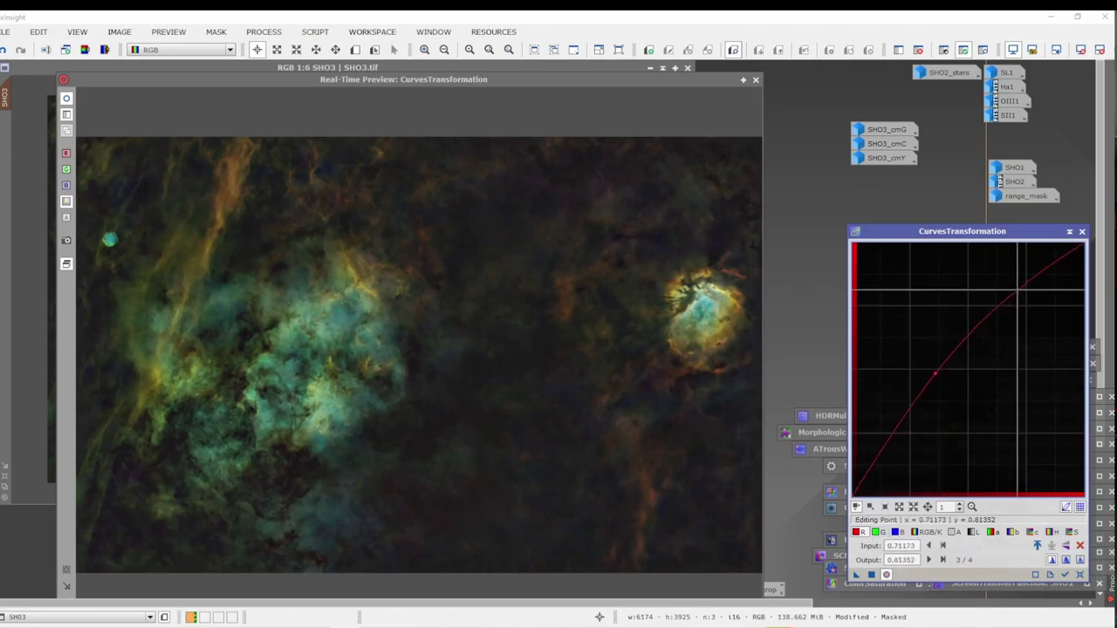
pyautogui.moveTo(1006, 307)
pyautogui.mouseDown()
pyautogui.moveTo(1006, 264)
pyautogui.moveTo(958, 260)
pyautogui.moveTo(1020, 262)
pyautogui.moveTo(941, 262)
pyautogui.moveTo(998, 311)
pyautogui.moveTo(988, 262)
pyautogui.moveTo(997, 309)
pyautogui.moveTo(1012, 261)
pyautogui.moveTo(986, 270)
pyautogui.moveTo(988, 295)
pyautogui.mouseUp()
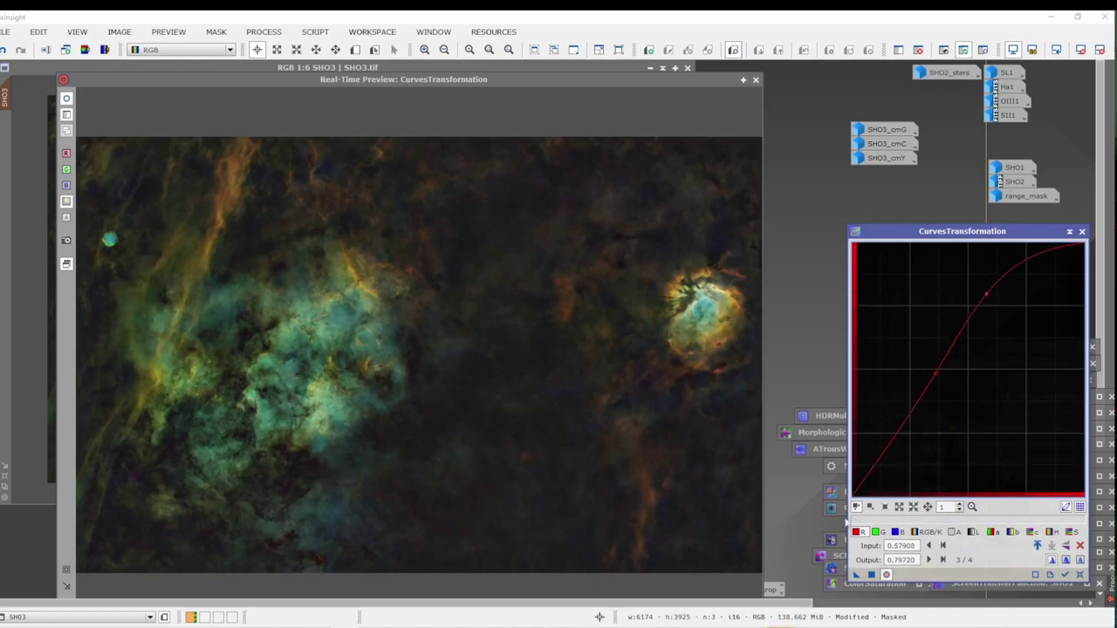
pyautogui.click(872, 575)
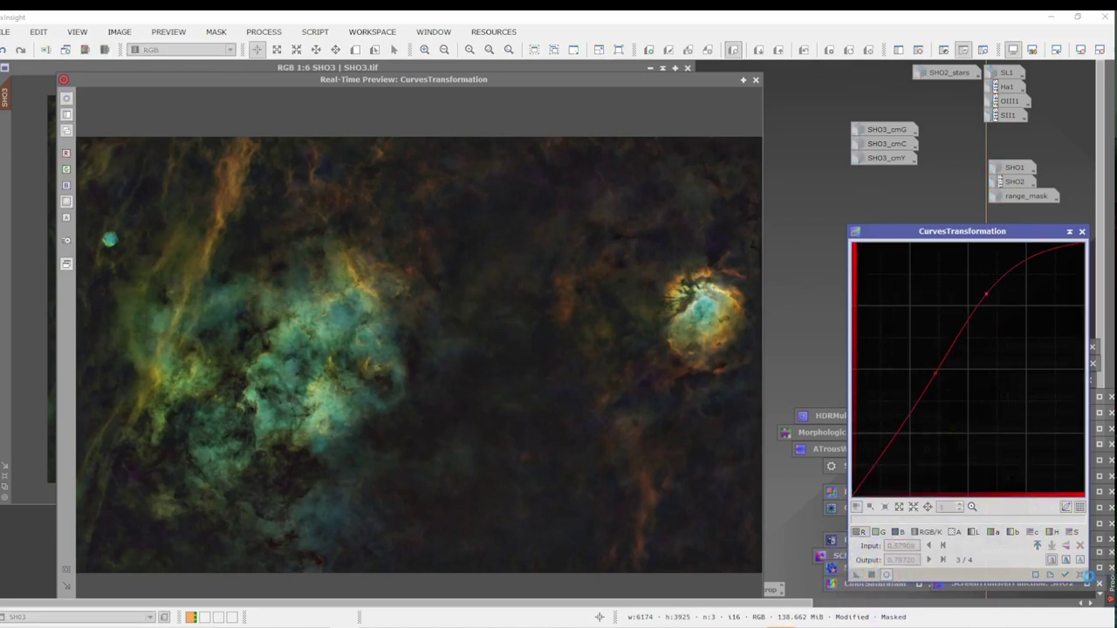
pyautogui.click(1080, 574)
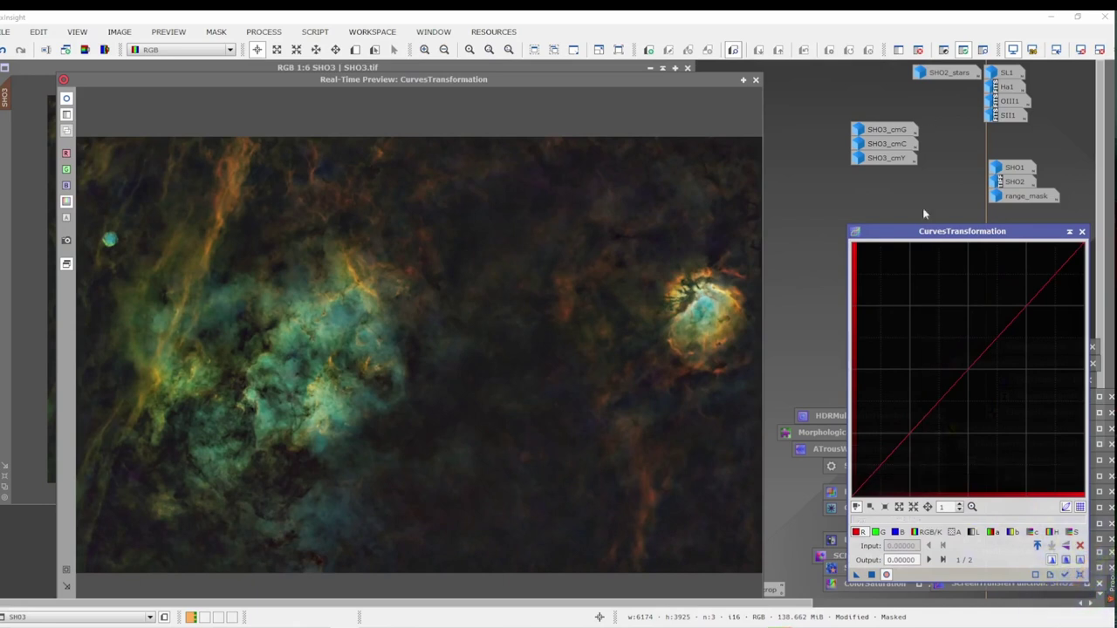
# Lower the green channel slightly with a point at about input 0.51, output 0.47, apply it to SHO3 and reset the curves.
pyautogui.click(876, 531)
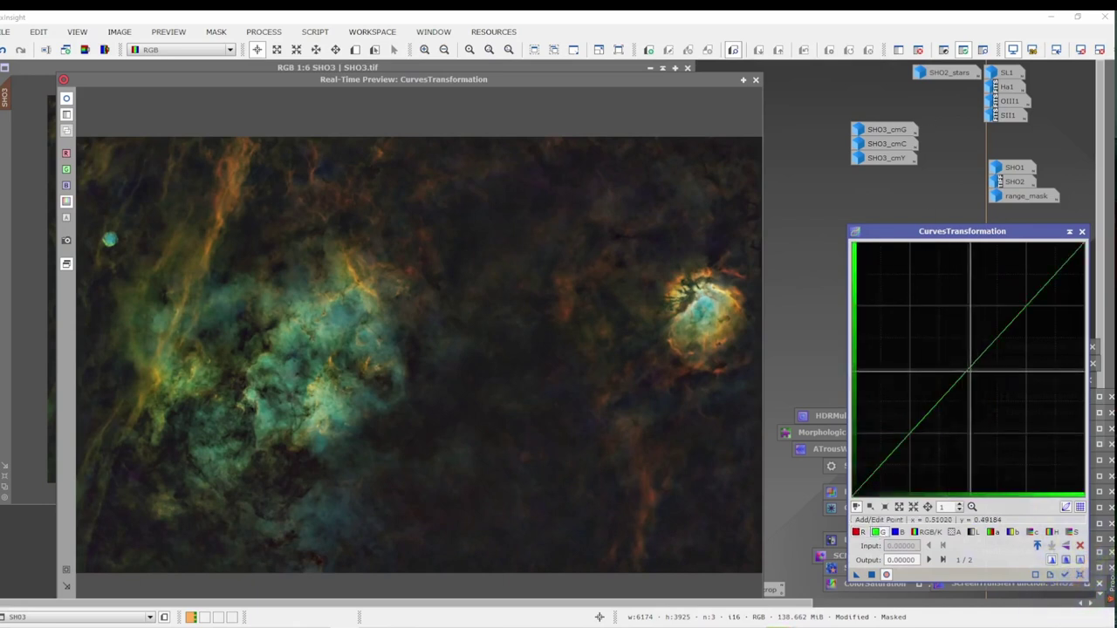
pyautogui.moveTo(971, 371)
pyautogui.mouseDown()
pyautogui.moveTo(976, 389)
pyautogui.moveTo(971, 379)
pyautogui.mouseUp()
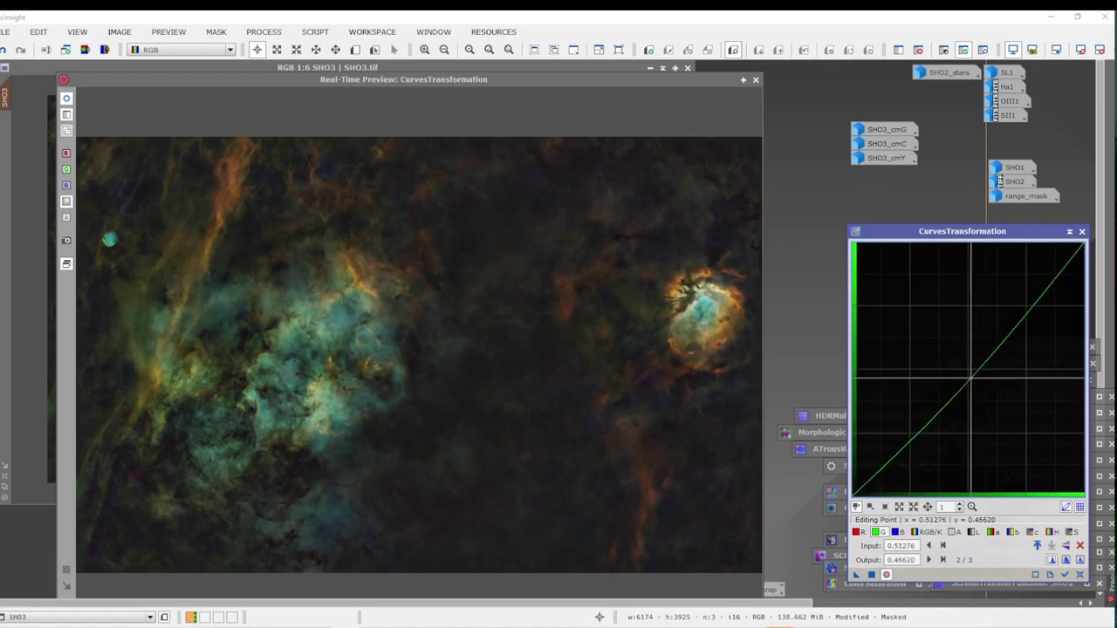
pyautogui.click(871, 575)
pyautogui.click(1080, 574)
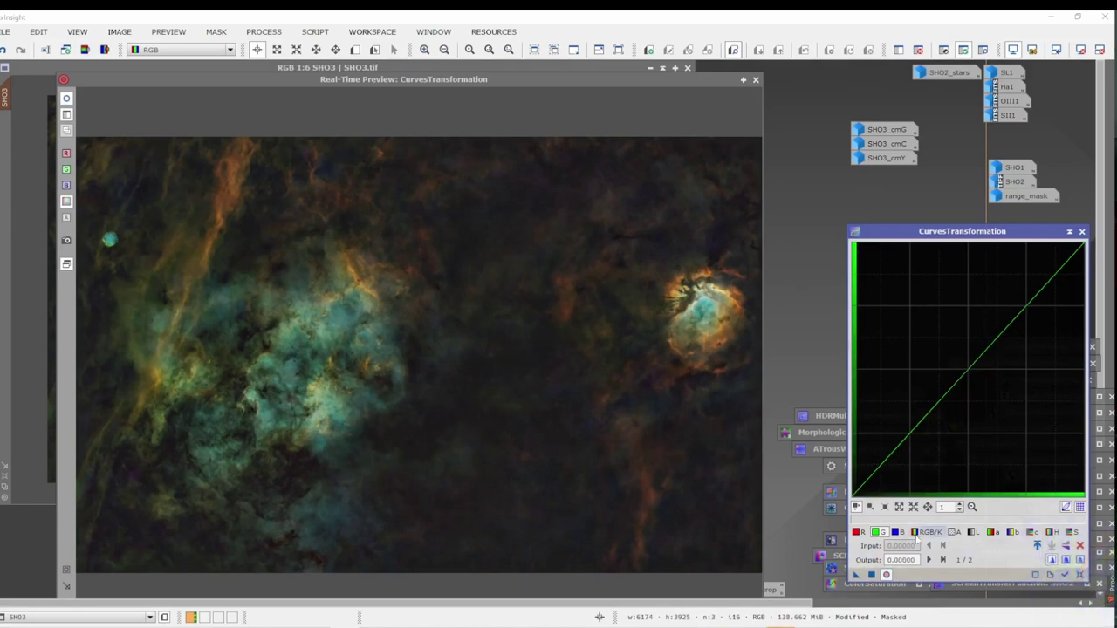
# Try darkening SHO3 by pulling the white end of the lightness curve down to output 0.44, and clear that change.
pyautogui.click(973, 535)
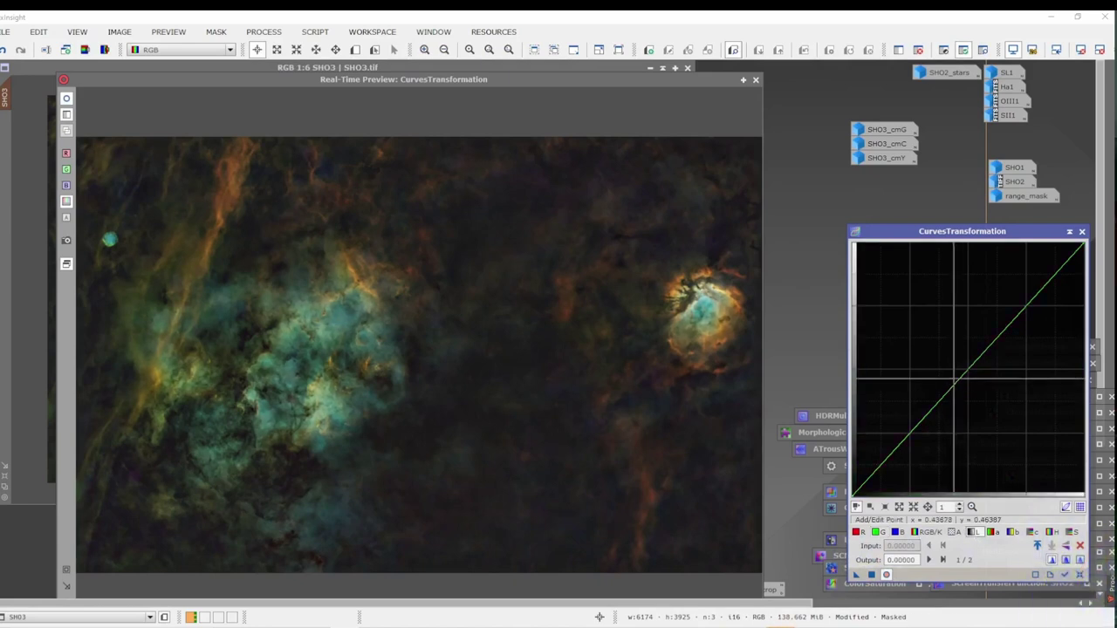
pyautogui.click(955, 376)
pyautogui.moveTo(954, 376)
pyautogui.mouseDown()
pyautogui.moveTo(948, 360)
pyautogui.moveTo(954, 373)
pyautogui.mouseUp()
pyautogui.moveTo(958, 390); pyautogui.dragTo(1085, 385)
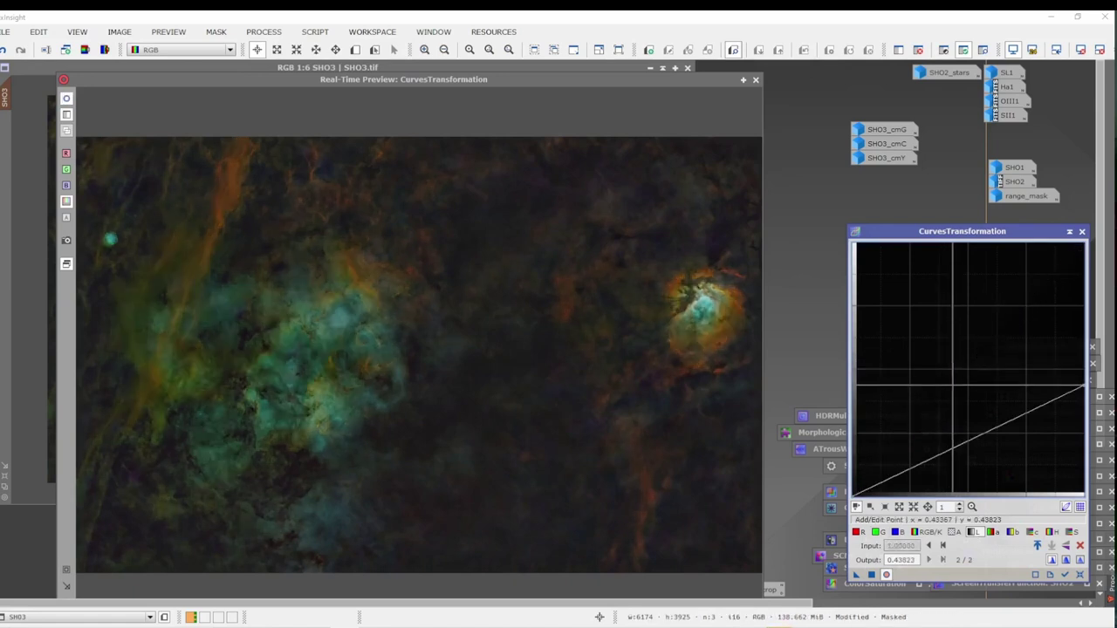
pyautogui.click(1079, 546)
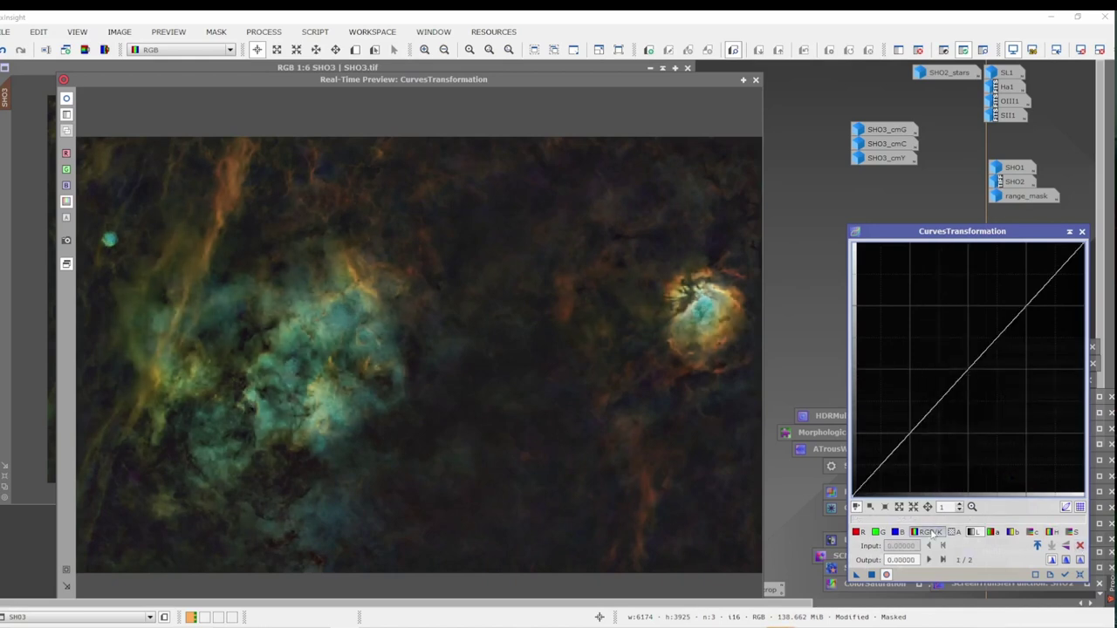
# Brighten the RGB/K curve at about input 0.32, output 0.37, and raise the saturation curve at about input 0.43, output 0.48.
pyautogui.click(967, 369)
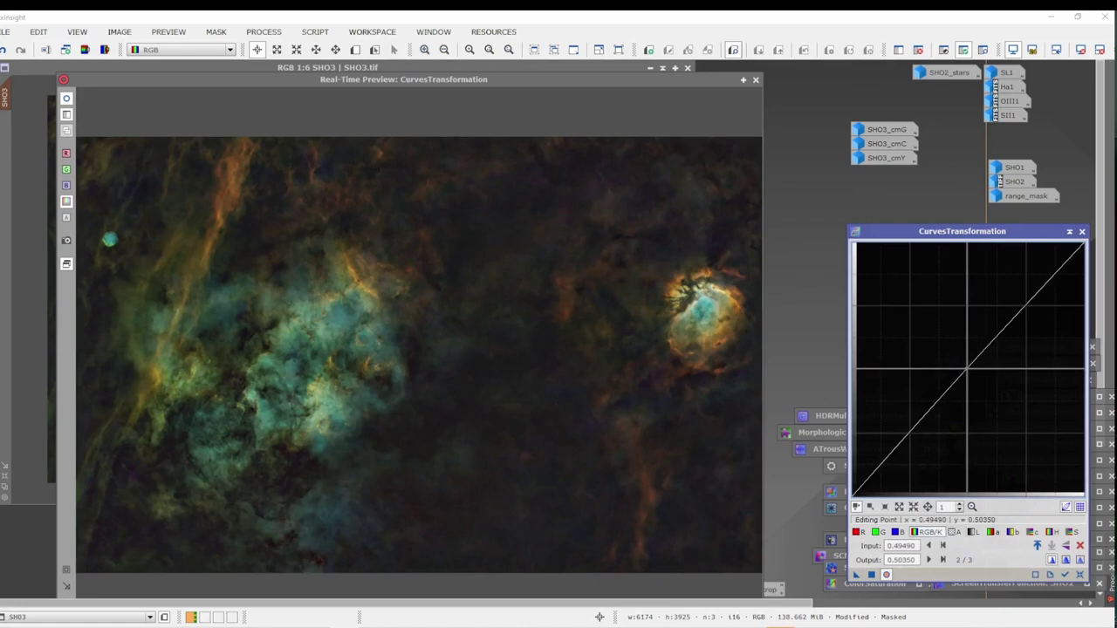
pyautogui.moveTo(967, 369); pyautogui.dragTo(926, 403)
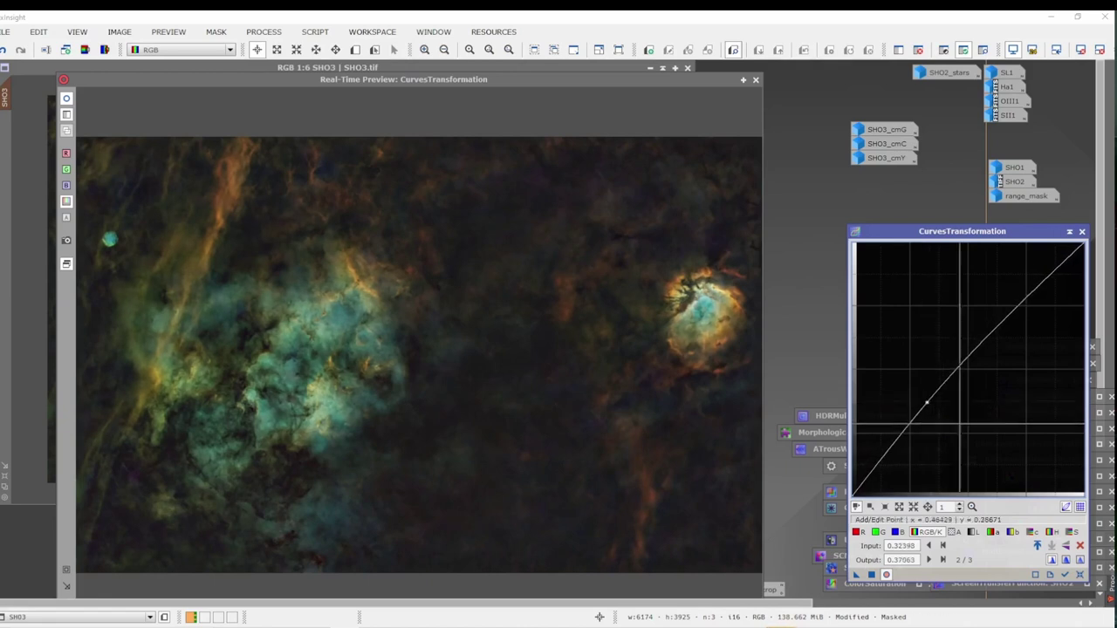
pyautogui.click(1071, 532)
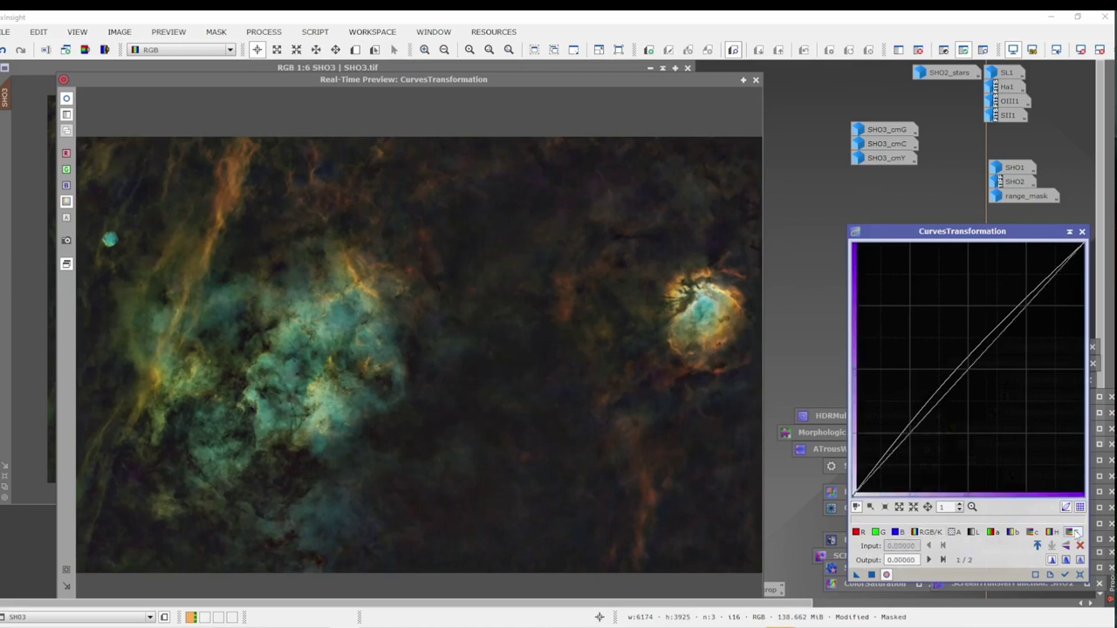
pyautogui.click(929, 361)
pyautogui.moveTo(929, 360); pyautogui.dragTo(954, 373)
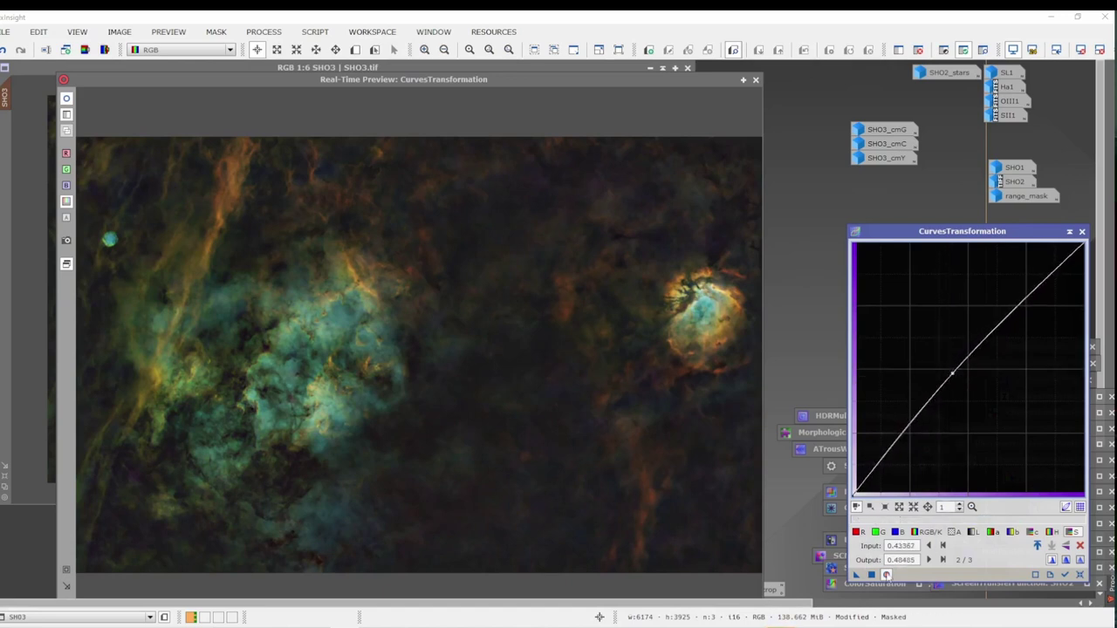
# Apply the adjusted RGB/K and saturation curves to SHO3, then reset CurvesTransformation with its real-time preview closed.
pyautogui.click(871, 576)
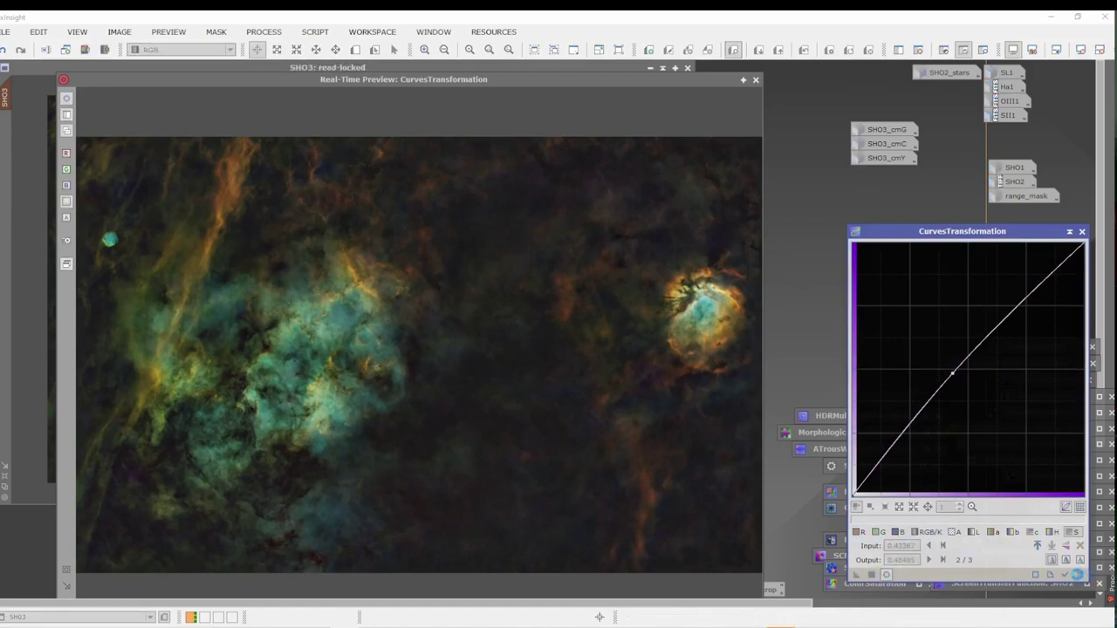
pyautogui.click(1079, 574)
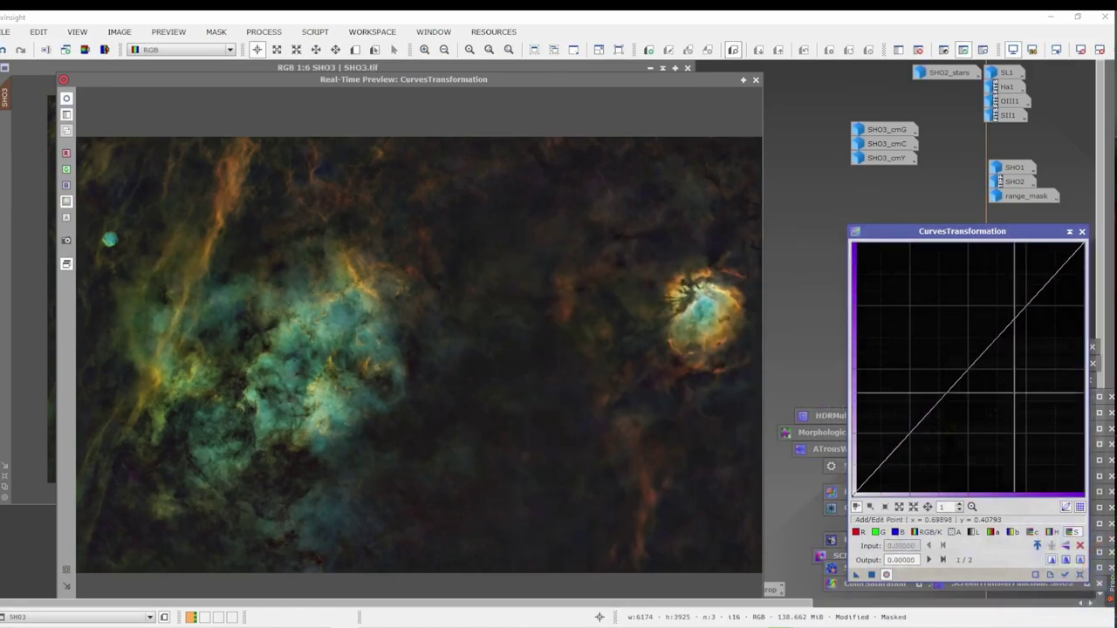
pyautogui.click(756, 80)
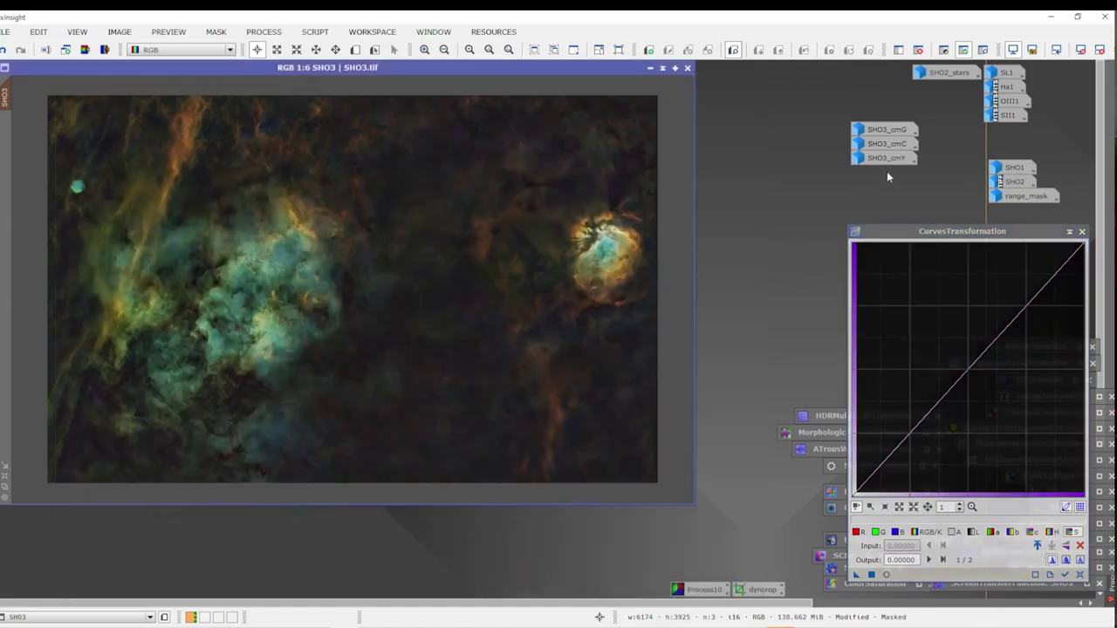
# Set SHO3_cmC as the mask on SHO3, minimize the mask image and turn on the CurvesTransformation real-time preview.
pyautogui.doubleClick(887, 144)
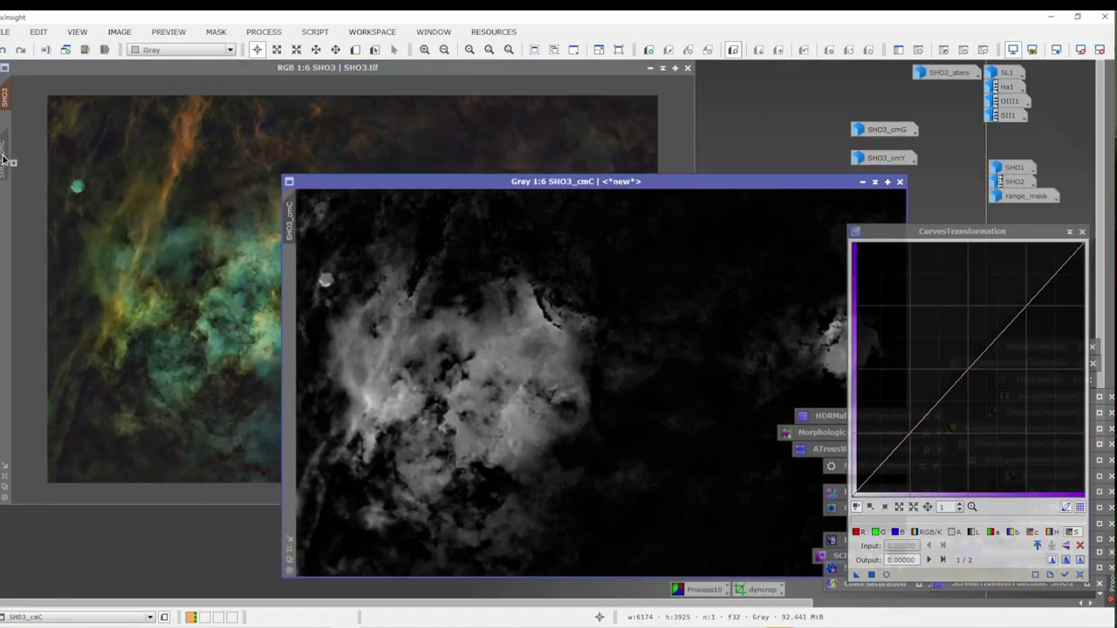
pyautogui.click(862, 183)
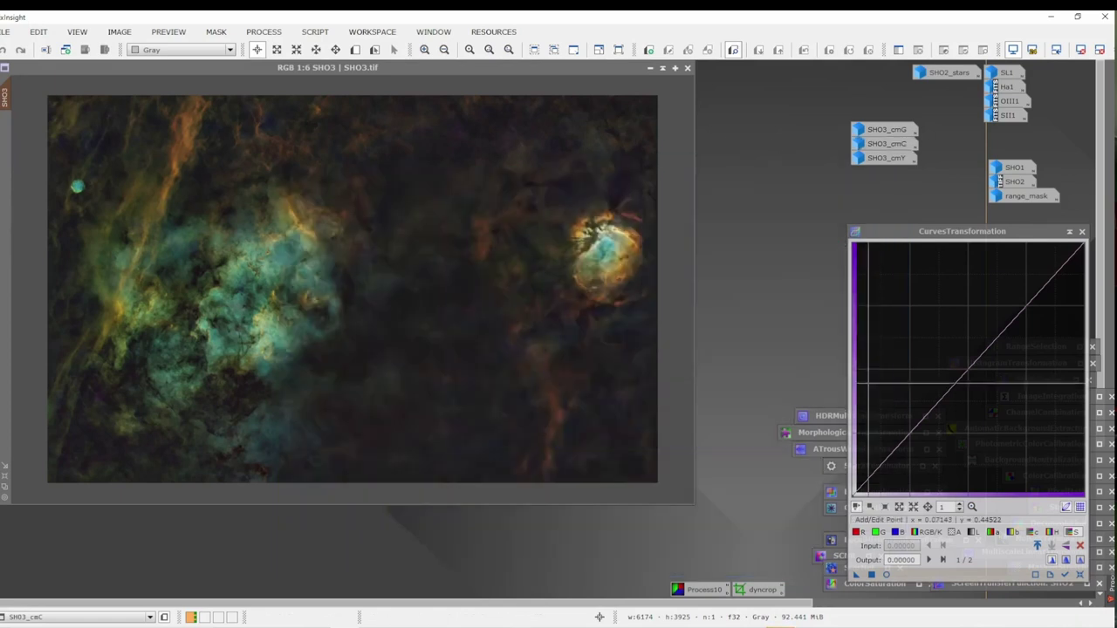
pyautogui.click(887, 575)
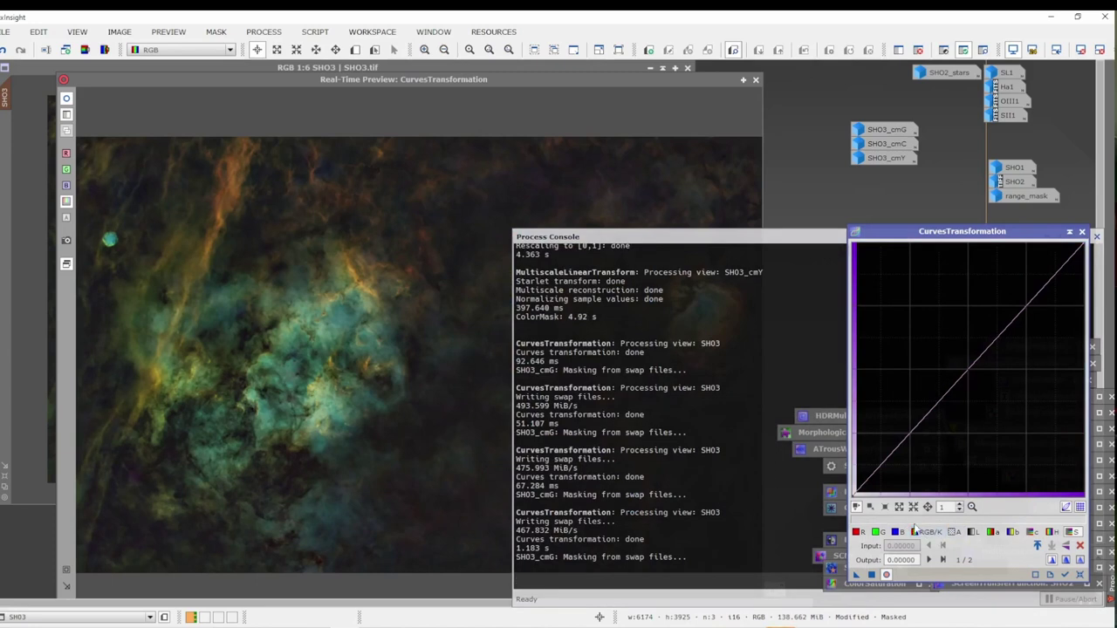
# Try raising the red channel curve through a midtone point and remove that point.
pyautogui.click(860, 532)
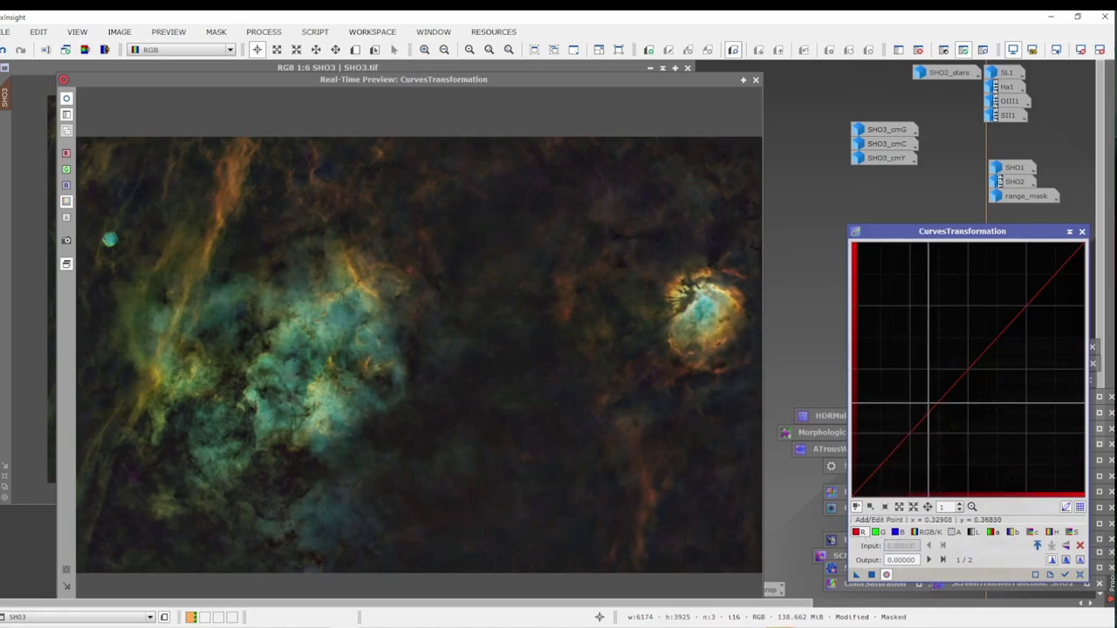
pyautogui.click(930, 408)
pyautogui.moveTo(930, 408); pyautogui.dragTo(909, 345)
pyautogui.keyDown('ctrl'); pyautogui.click(909, 344); pyautogui.keyUp('ctrl')
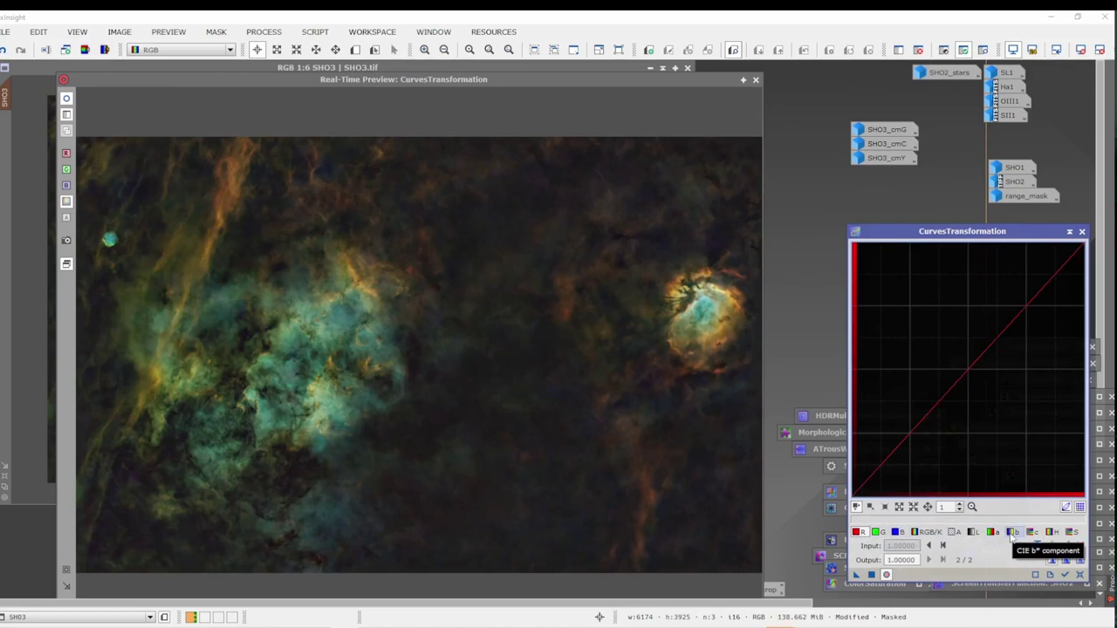
# Try shifting SHO3 strongly toward blue by pulling the upper end of the CIE b* curve down to output 0.15, and clear that change.
pyautogui.click(1011, 533)
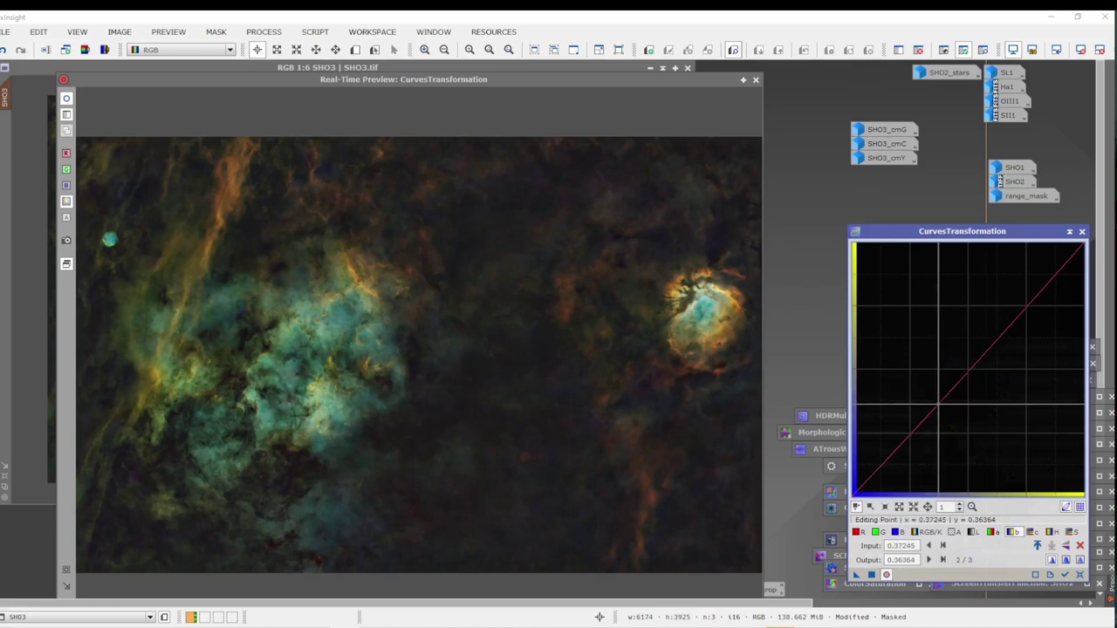
pyautogui.moveTo(940, 405); pyautogui.dragTo(958, 457)
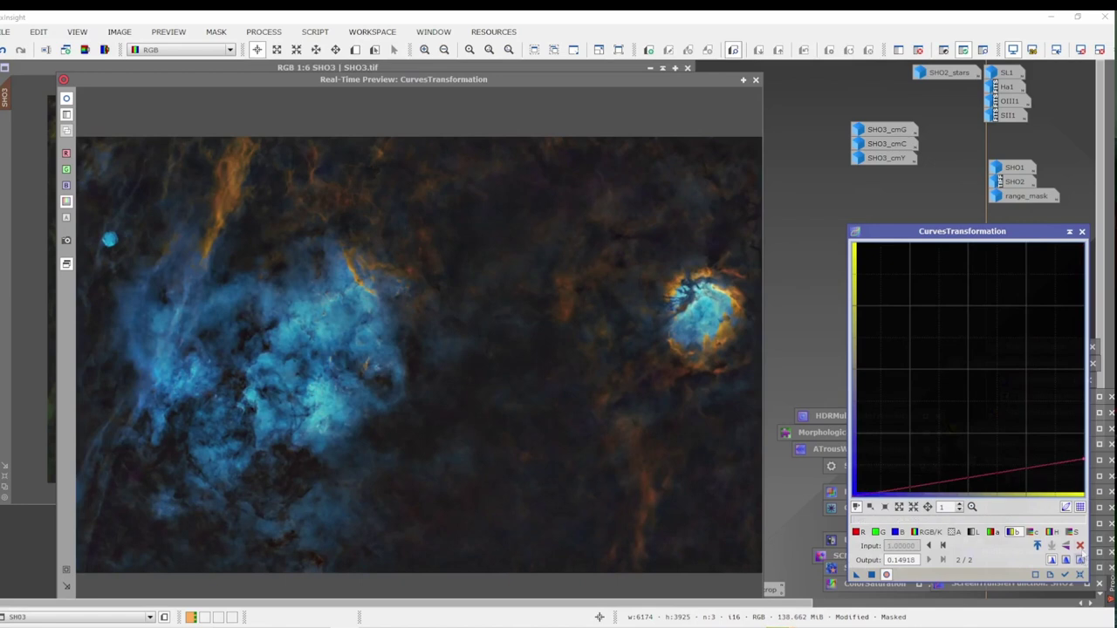
pyautogui.click(1079, 545)
# Lower the CIE b* curve at about input 0.48, output 0.40, apply it to SHO3 and reset the curves.
pyautogui.moveTo(959, 377); pyautogui.dragTo(964, 395)
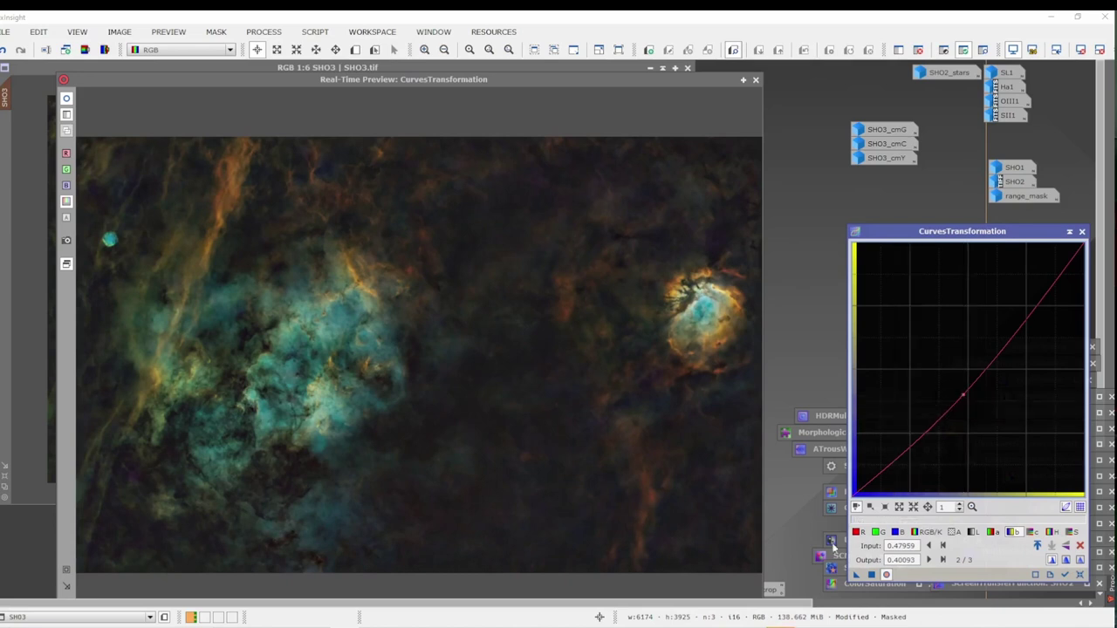
pyautogui.click(872, 576)
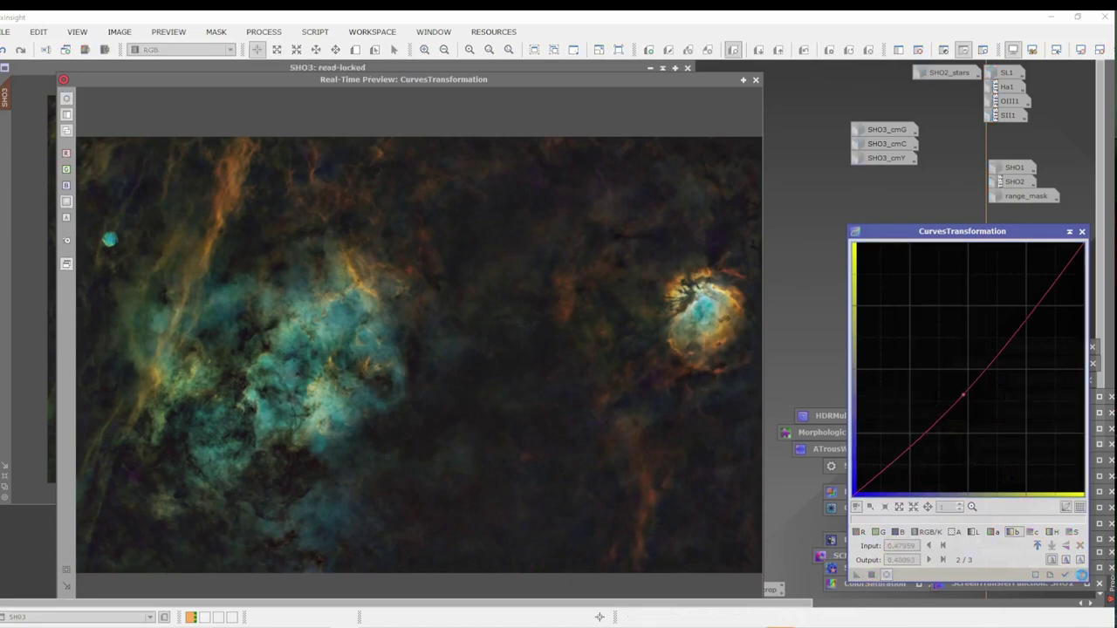
pyautogui.click(1080, 574)
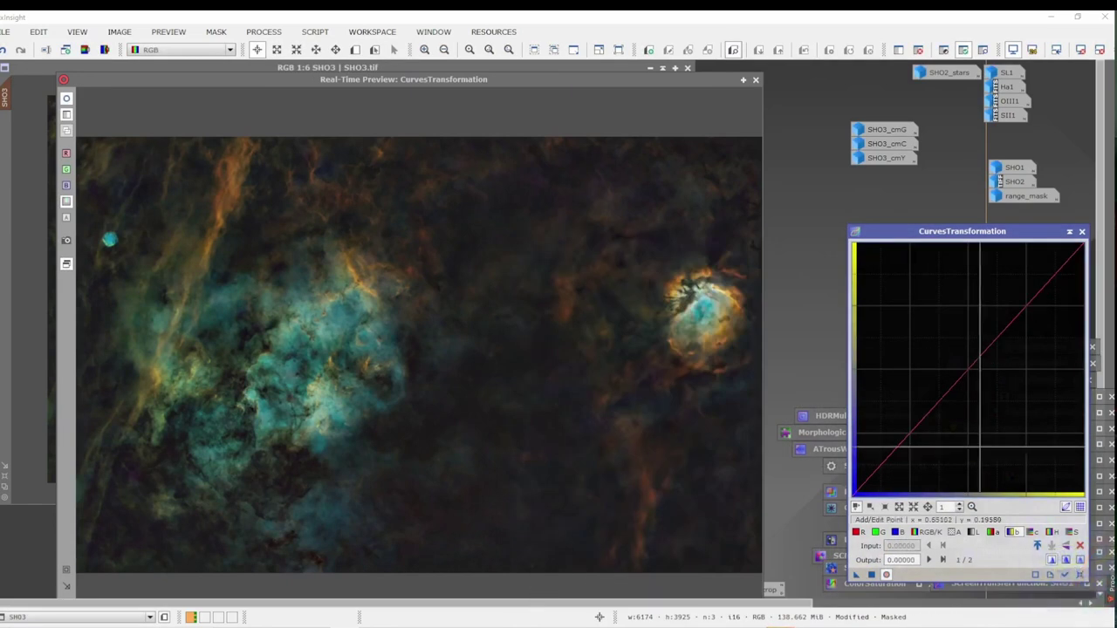
# Raise green at about input 0.34, output 0.39, and blue at about input 0.41, output 0.43, apply to SHO3 and reset the curves.
pyautogui.click(876, 531)
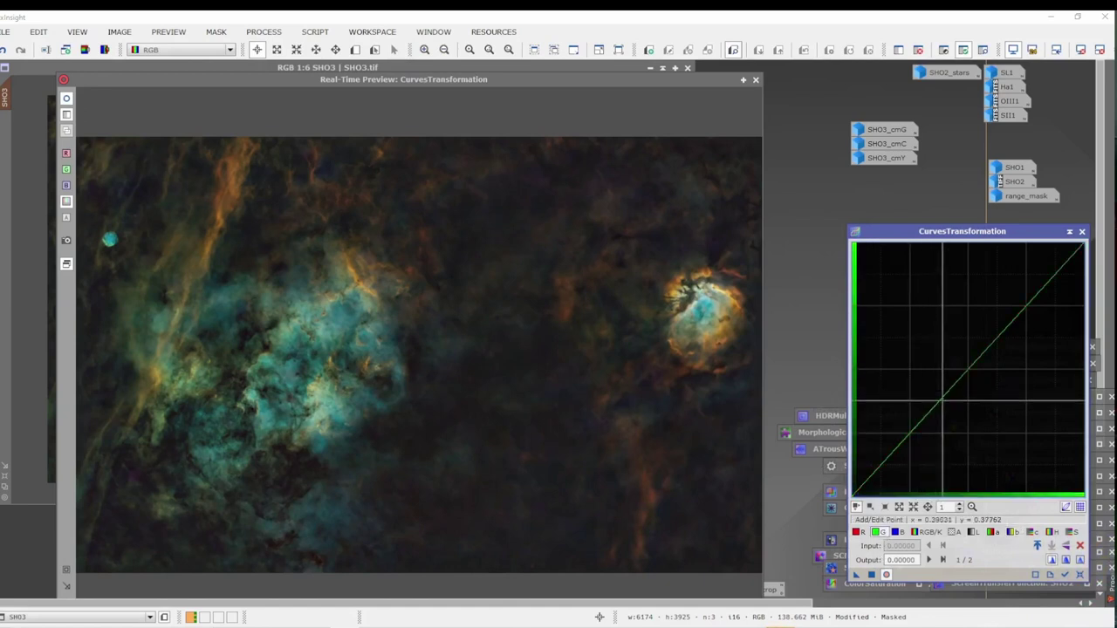
pyautogui.moveTo(934, 406)
pyautogui.mouseDown()
pyautogui.moveTo(925, 369)
pyautogui.moveTo(927, 399)
pyautogui.moveTo(923, 380)
pyautogui.moveTo(941, 405)
pyautogui.moveTo(931, 397)
pyautogui.mouseUp()
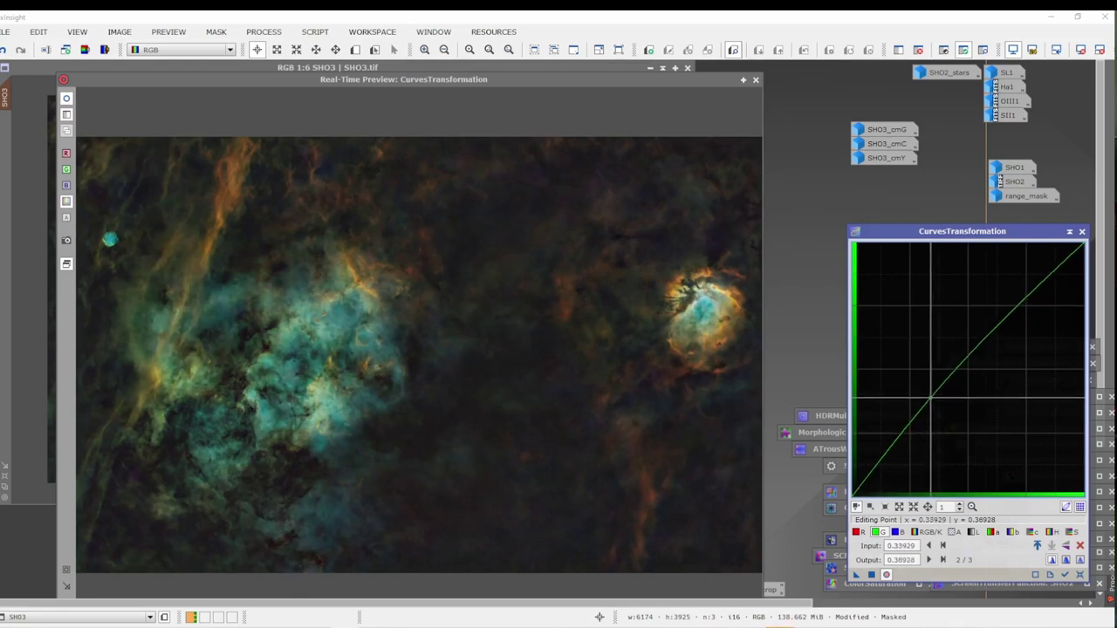
pyautogui.click(900, 532)
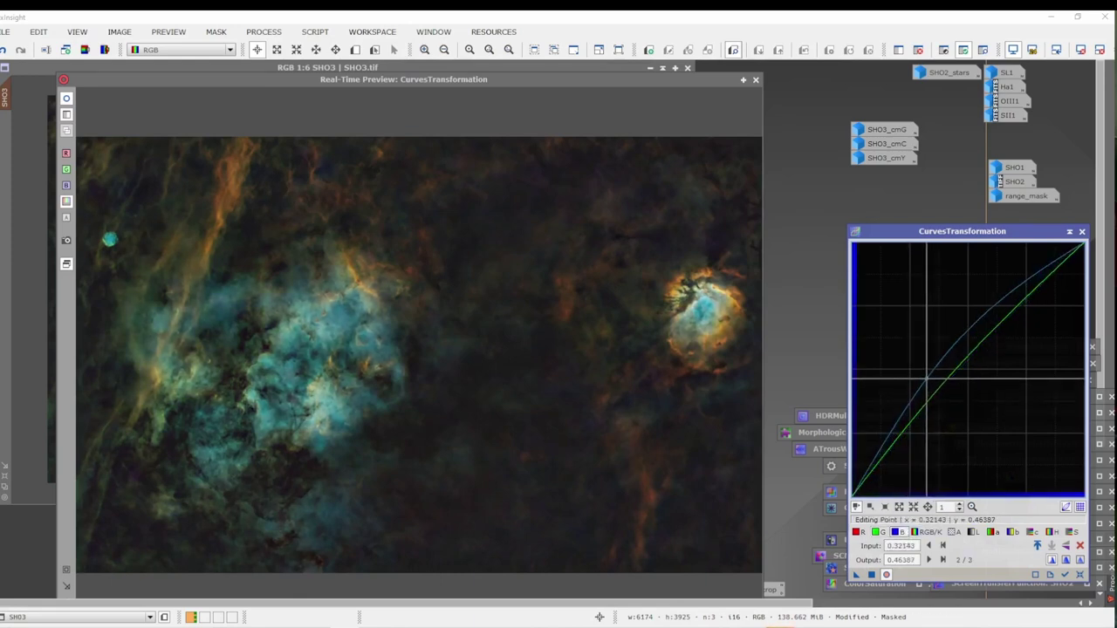
pyautogui.moveTo(892, 287); pyautogui.dragTo(946, 385)
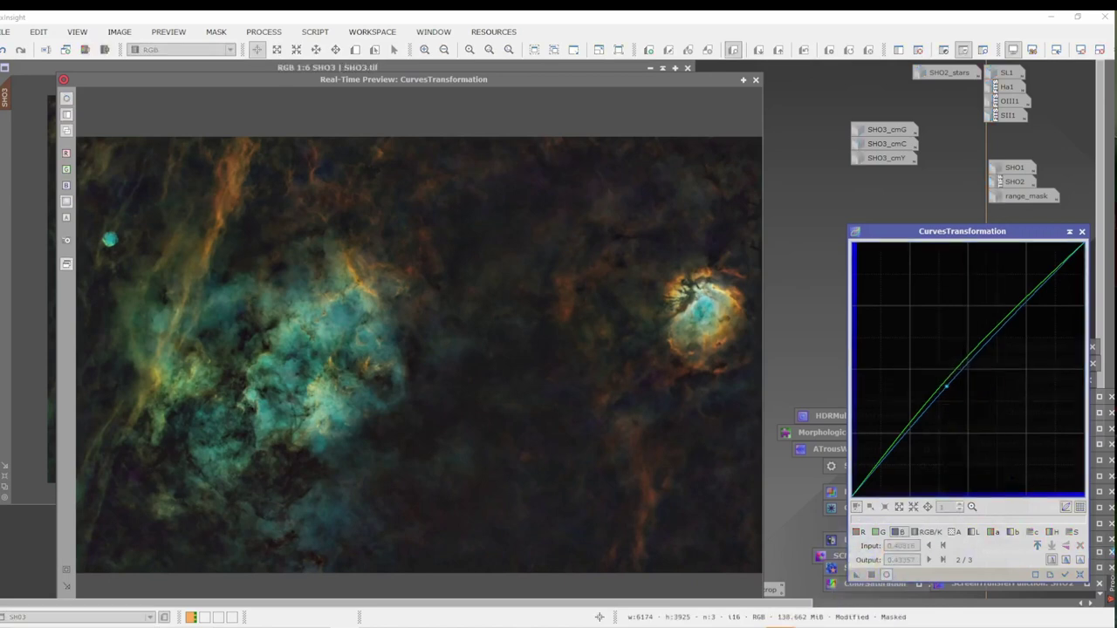
pyautogui.click(1081, 576)
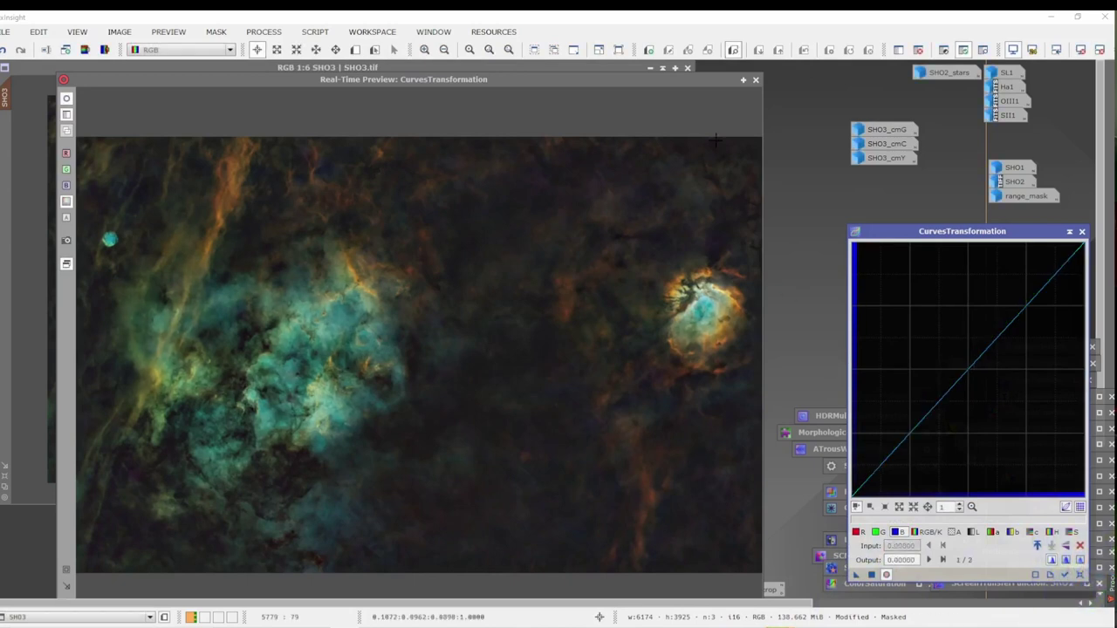
pyautogui.click(756, 81)
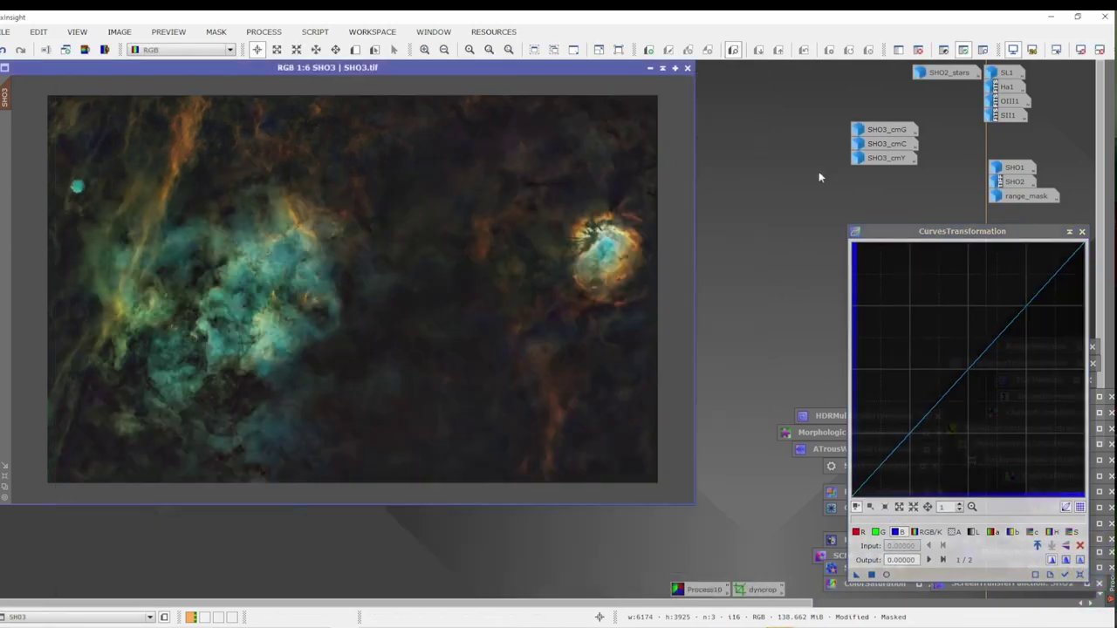
# Replace the mask on SHO3 with SHO3_cmY, minimize the mask image and turn on the CurvesTransformation real-time preview.
pyautogui.doubleClick(882, 160)
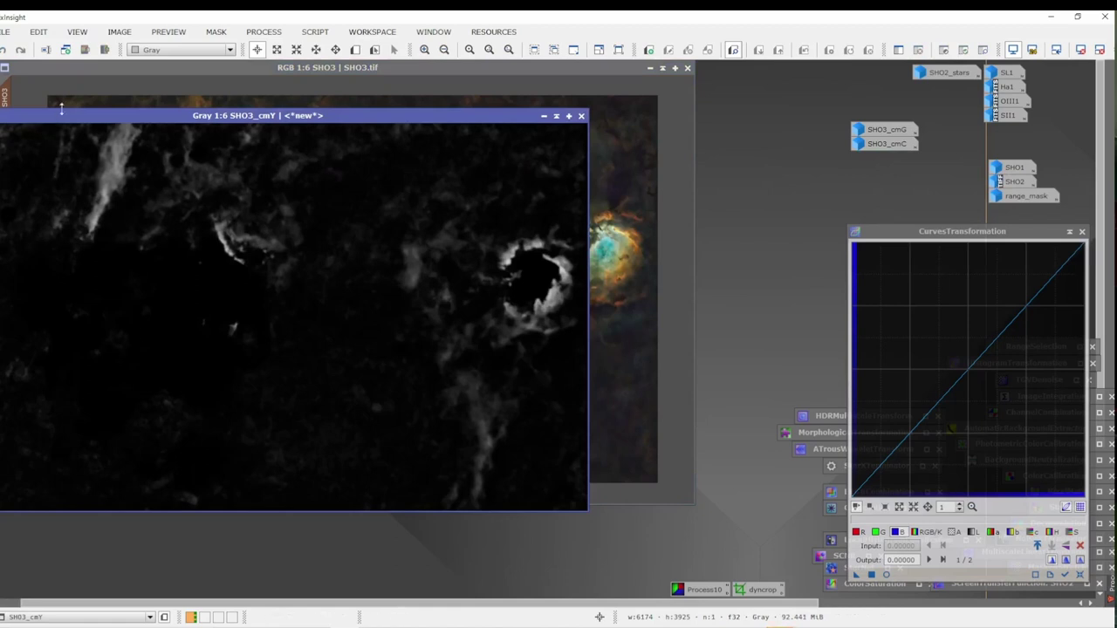
pyautogui.moveTo(64, 120); pyautogui.dragTo(112, 154)
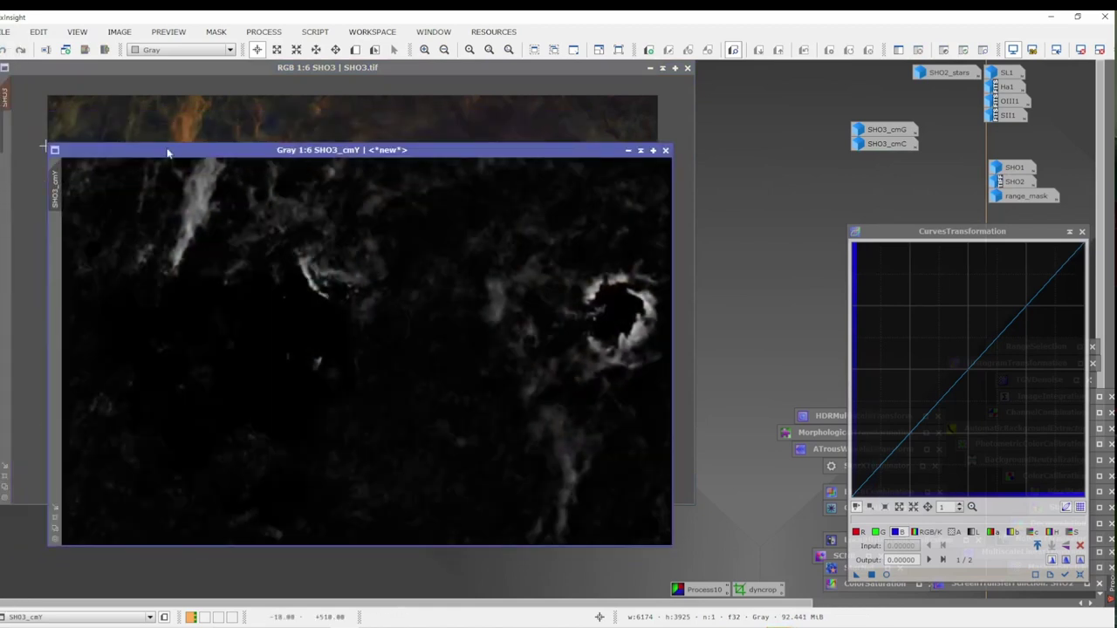
pyautogui.click(639, 150)
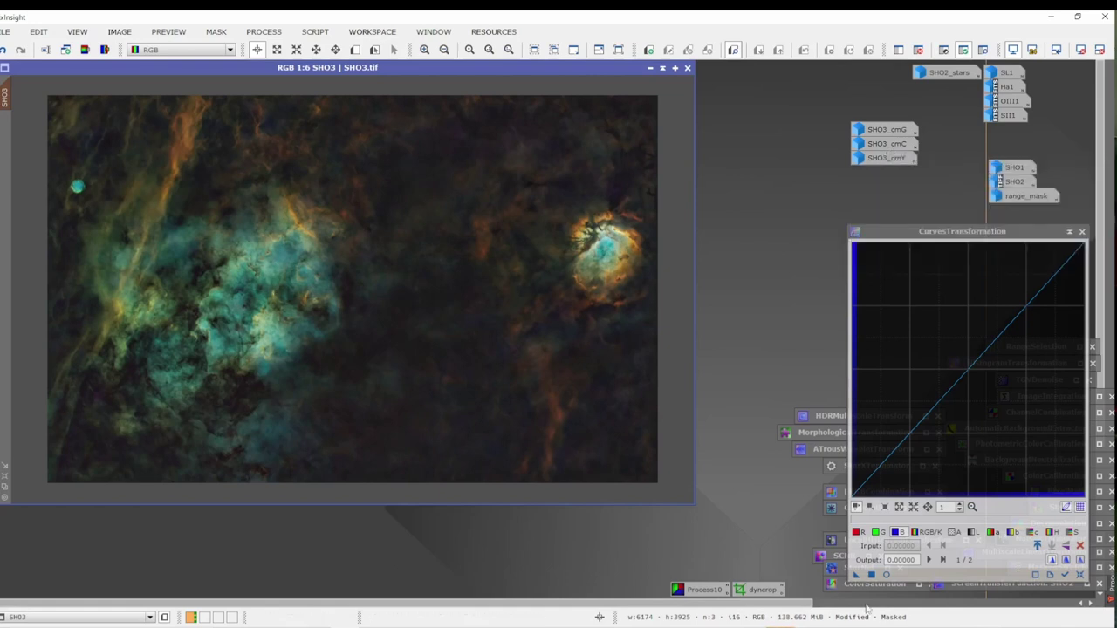
pyautogui.click(886, 574)
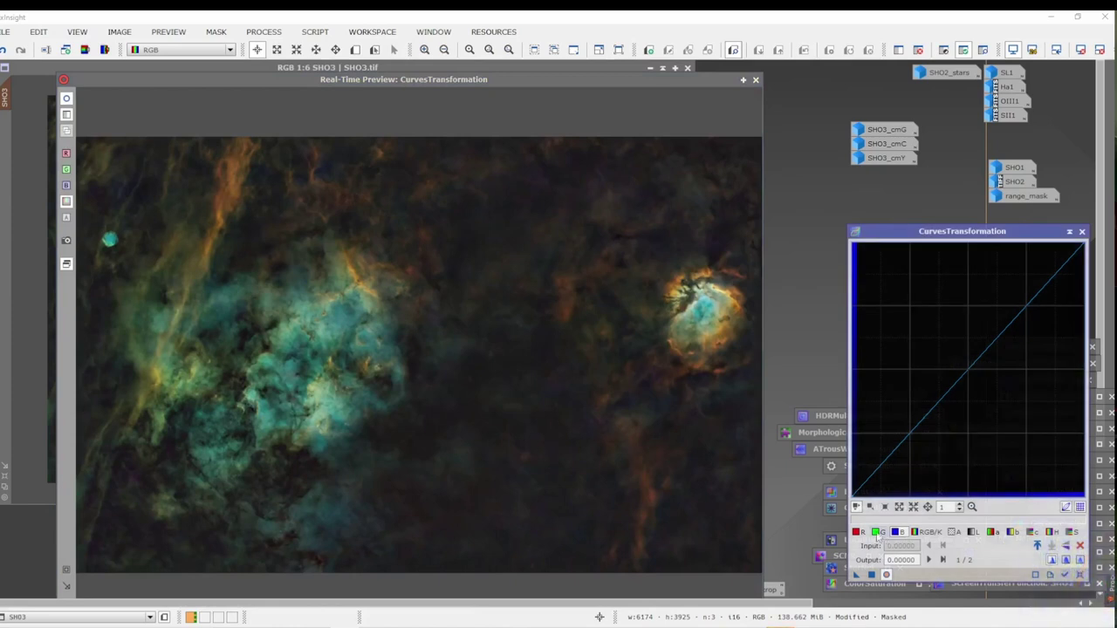
# Raise the red curve, give green an S-curve through about 0.28/0.25 and 0.58/0.62, apply to SHO3 and reset the curves.
pyautogui.click(858, 533)
pyautogui.moveTo(950, 390); pyautogui.dragTo(916, 433)
pyautogui.click(875, 532)
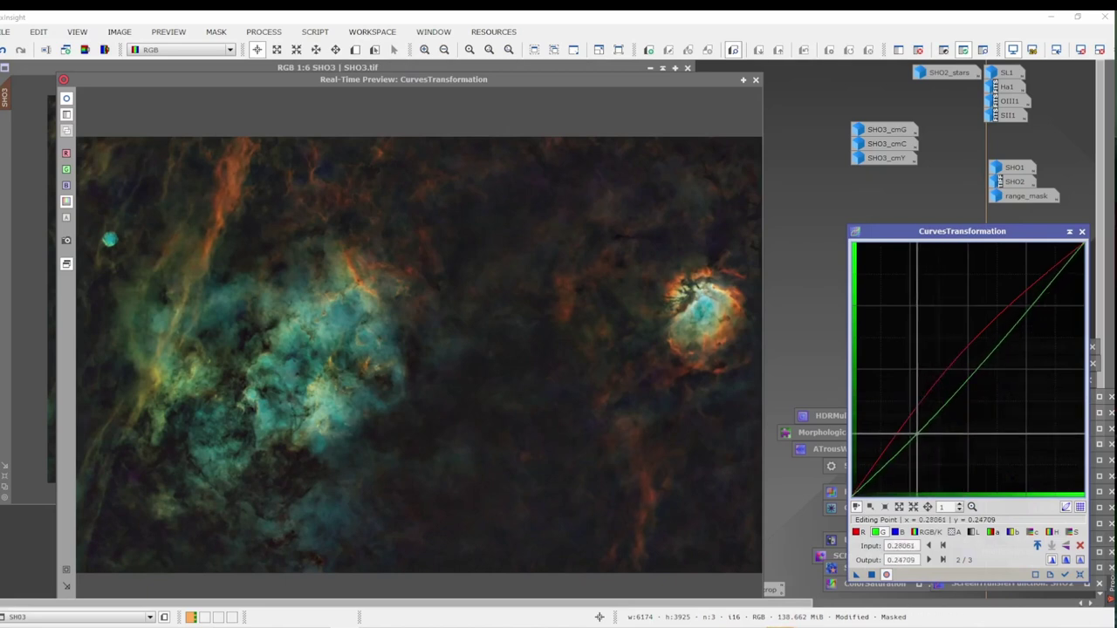
pyautogui.moveTo(1016, 326); pyautogui.dragTo(987, 339)
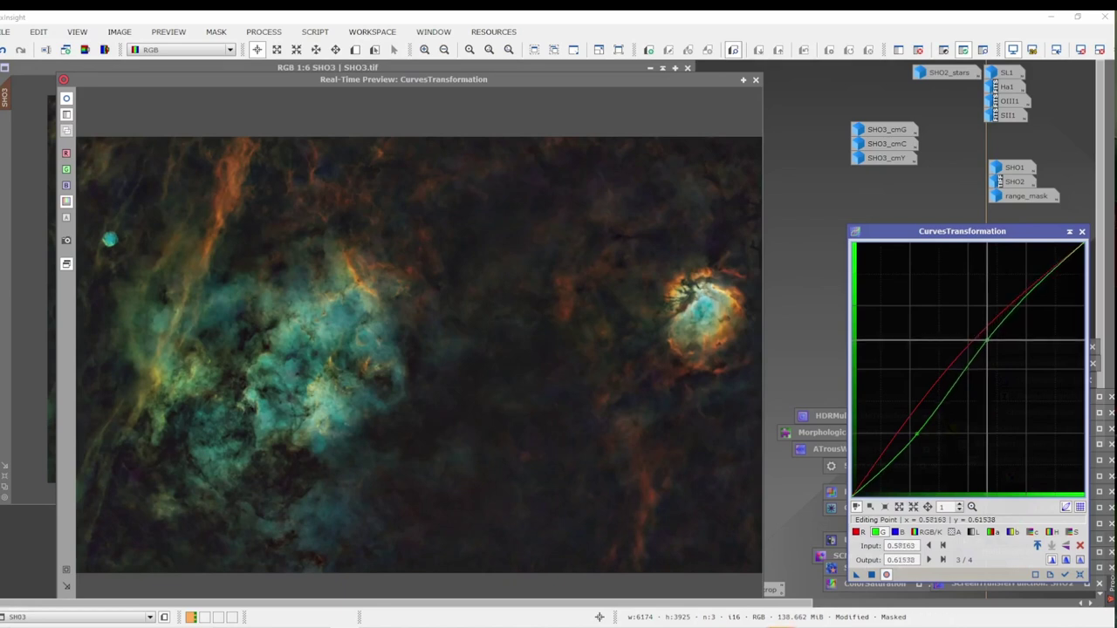
pyautogui.click(871, 576)
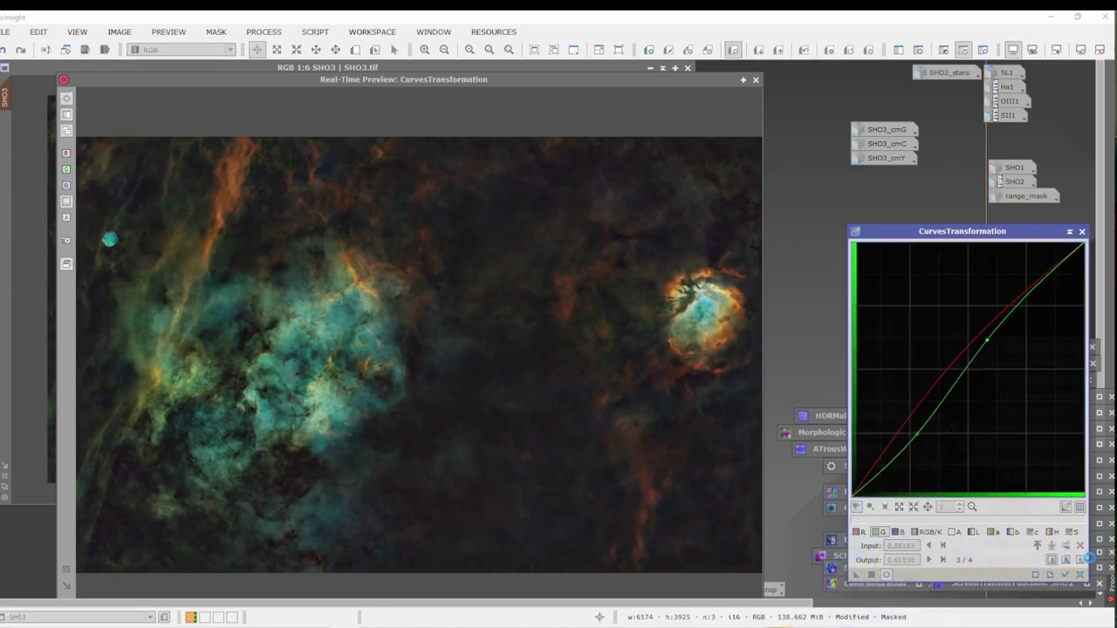
pyautogui.click(1079, 574)
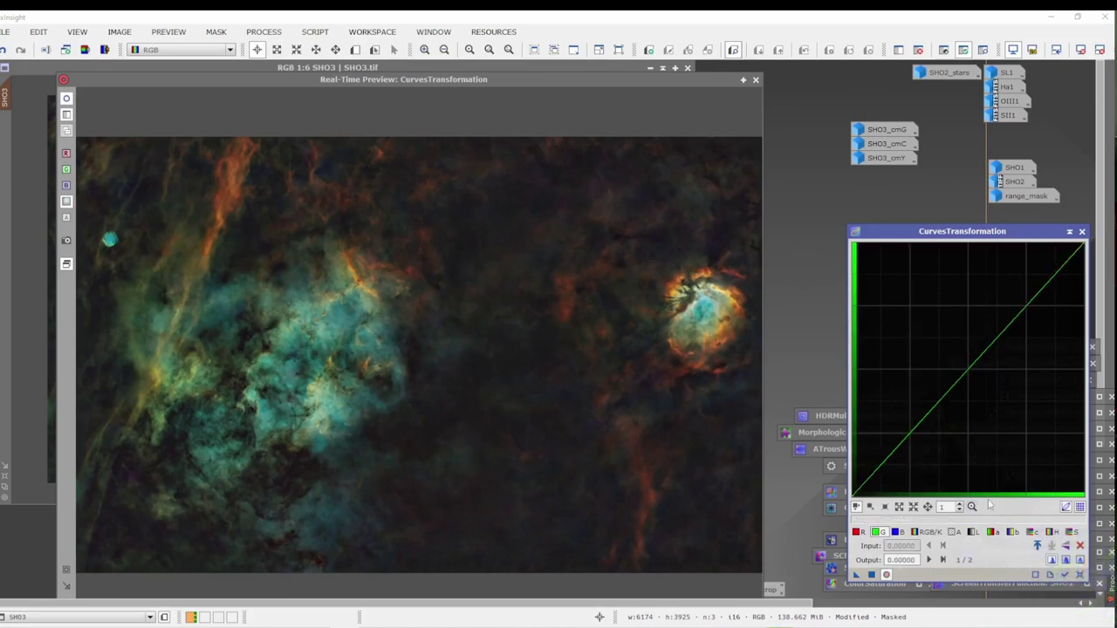
# Try raising the saturation curve at about input 0.36, output 0.43, clear it and close the real-time preview.
pyautogui.click(1075, 533)
pyautogui.moveTo(925, 417); pyautogui.dragTo(937, 388)
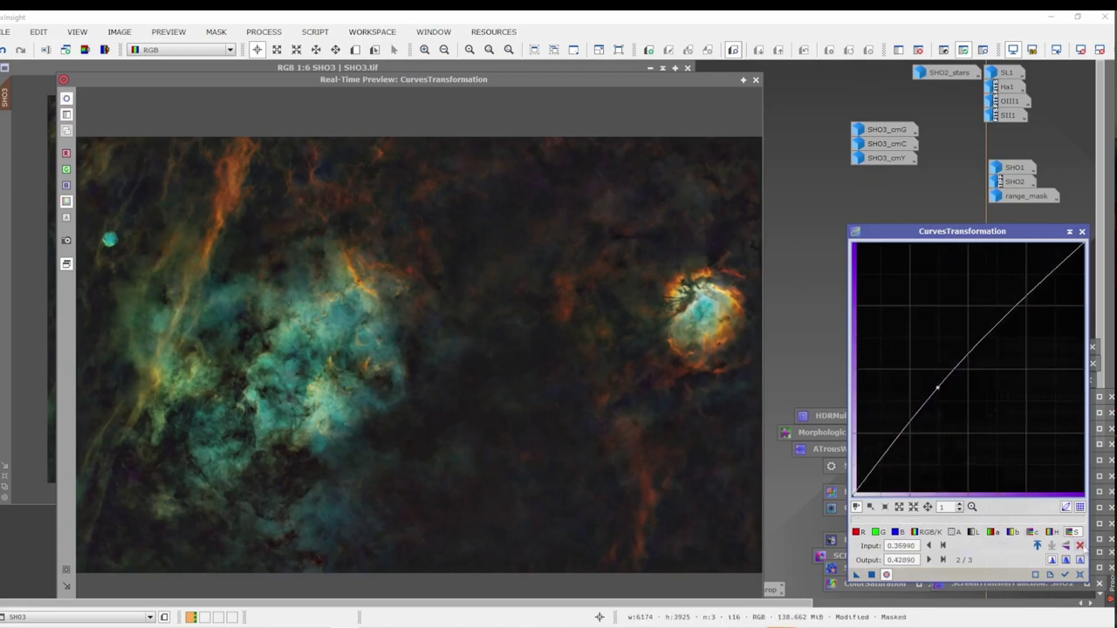
pyautogui.click(1079, 545)
pyautogui.click(756, 80)
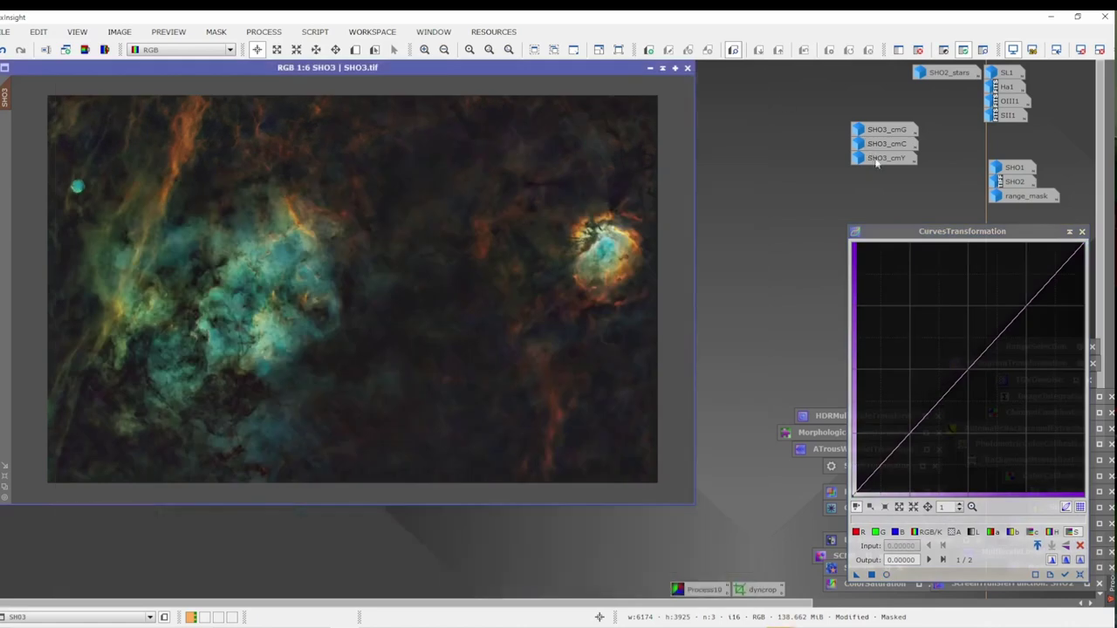
# Switch the mask on SHO3 to SHO3_cmG, minimize the mask image and turn on the CurvesTransformation real-time preview.
pyautogui.doubleClick(883, 143)
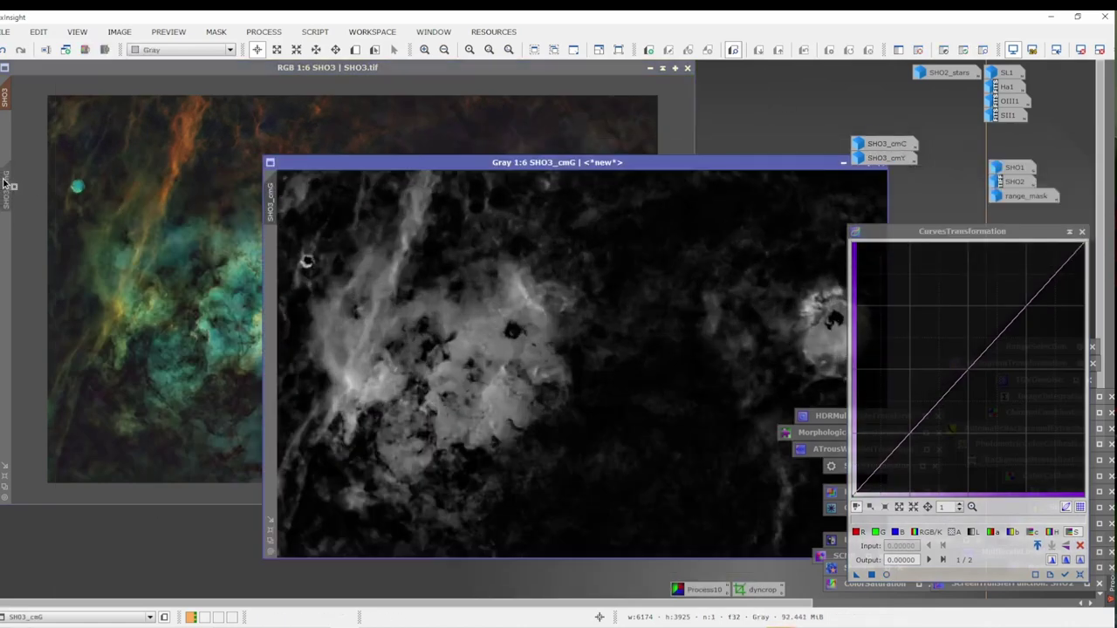
pyautogui.click(843, 163)
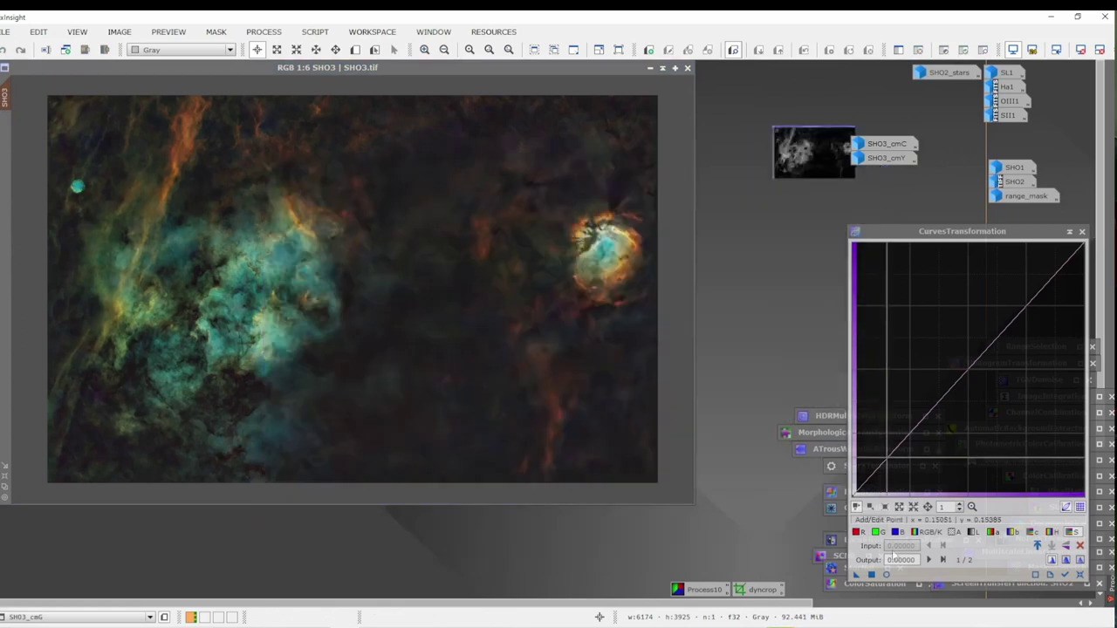
pyautogui.click(886, 574)
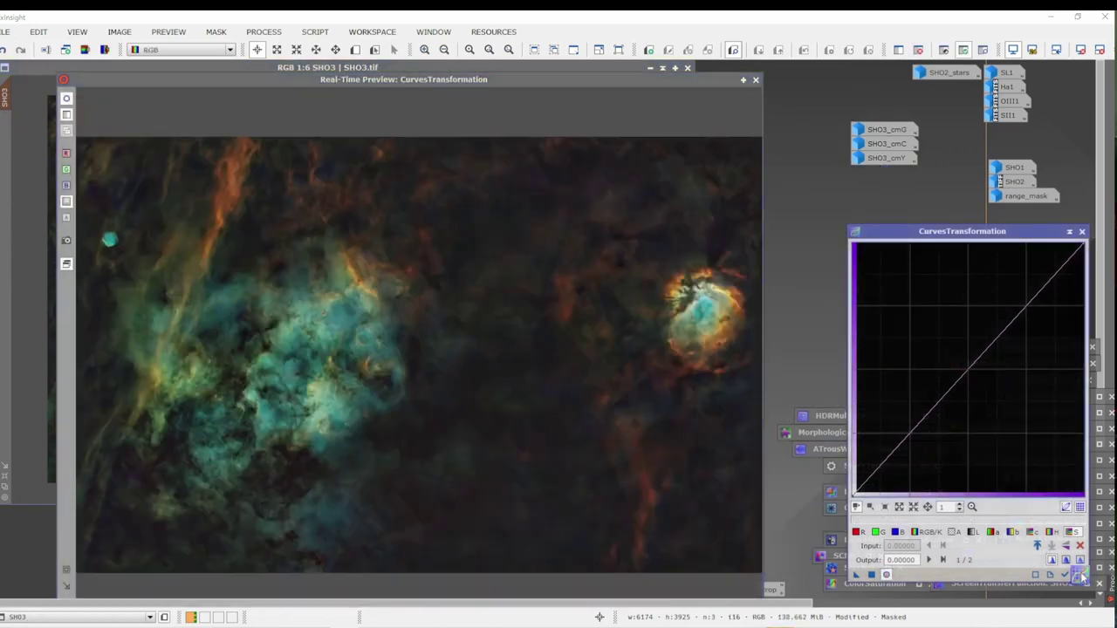
# Raise the red curve at about input 0.36, output 0.52, and the saturation curve at about input 0.39, output 0.59.
pyautogui.click(857, 531)
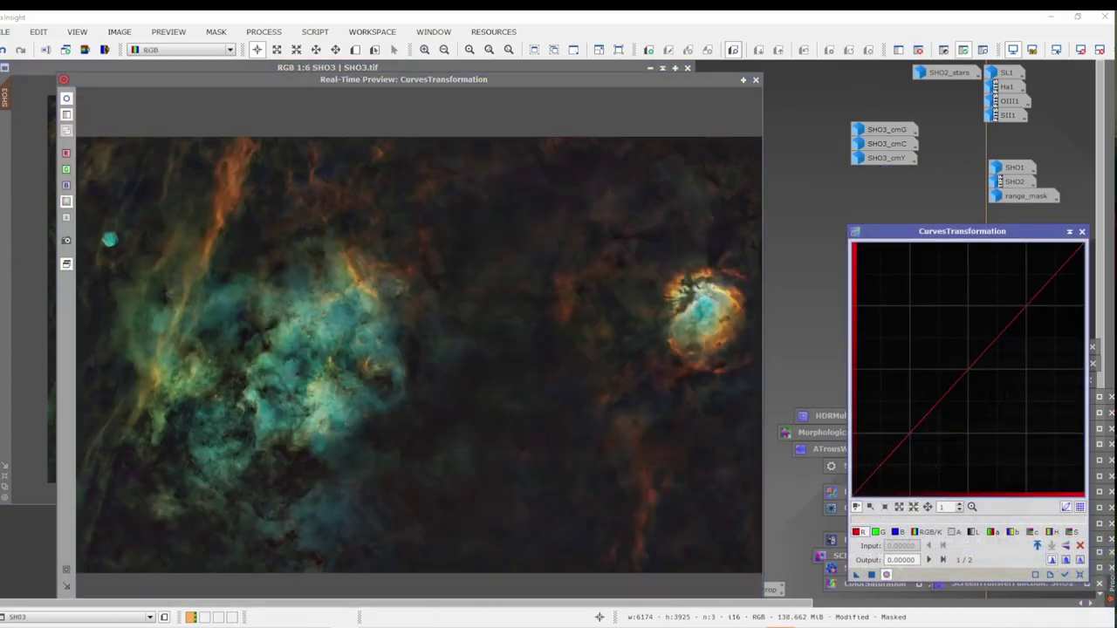
pyautogui.moveTo(923, 419); pyautogui.dragTo(934, 363)
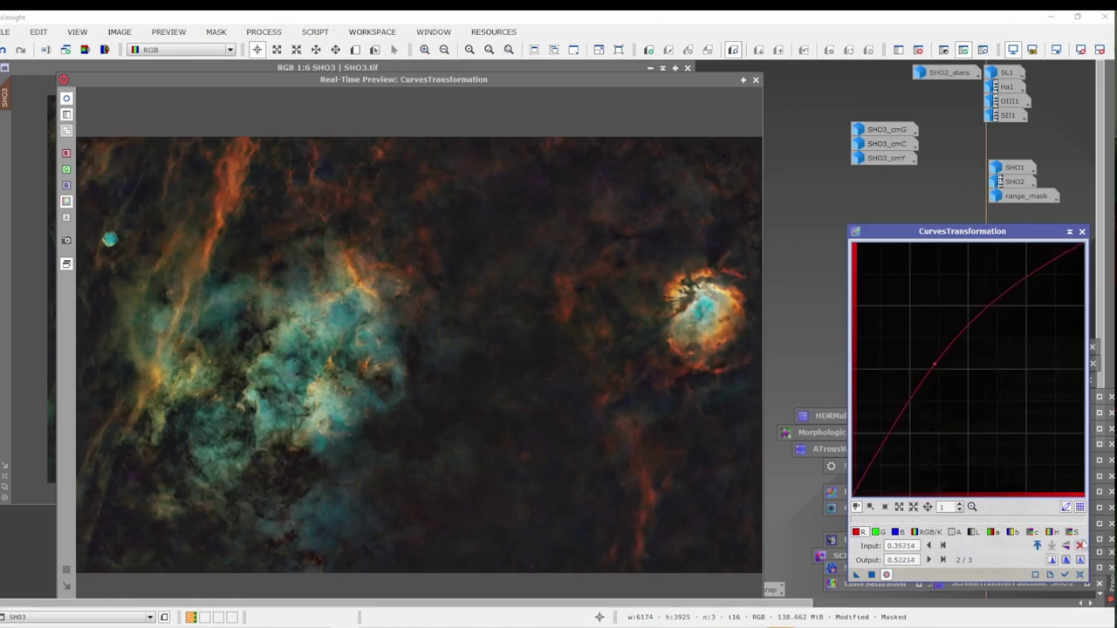
pyautogui.click(1074, 532)
pyautogui.moveTo(957, 381); pyautogui.dragTo(942, 348)
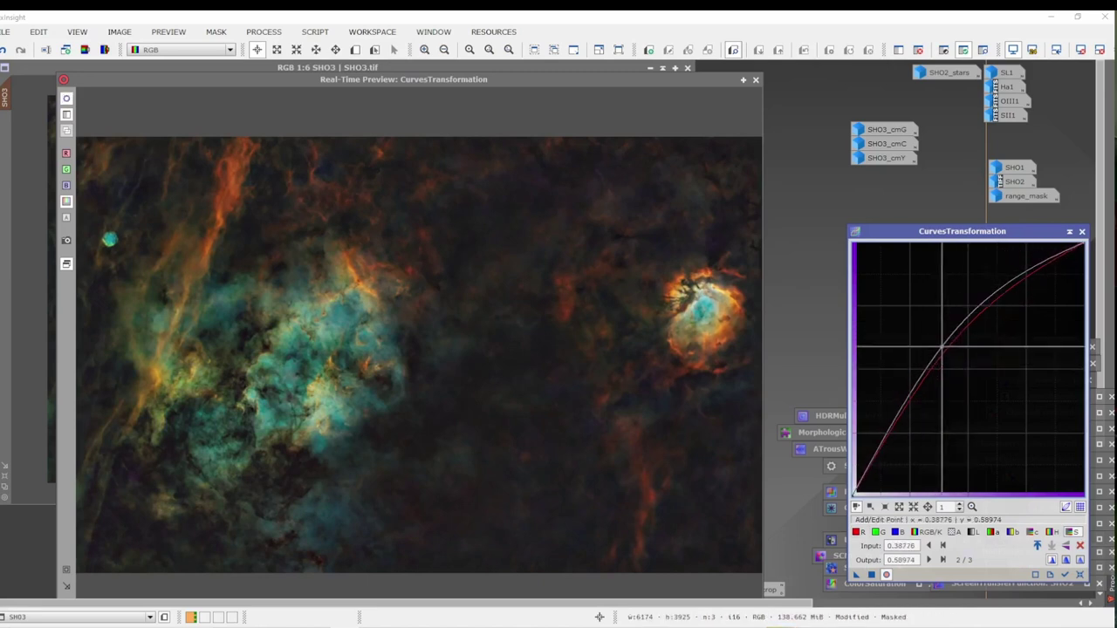
# Apply the curves to SHO3 and reset them, then try raising saturation at about input 0.39, output 0.60, and clear that curve.
pyautogui.click(870, 574)
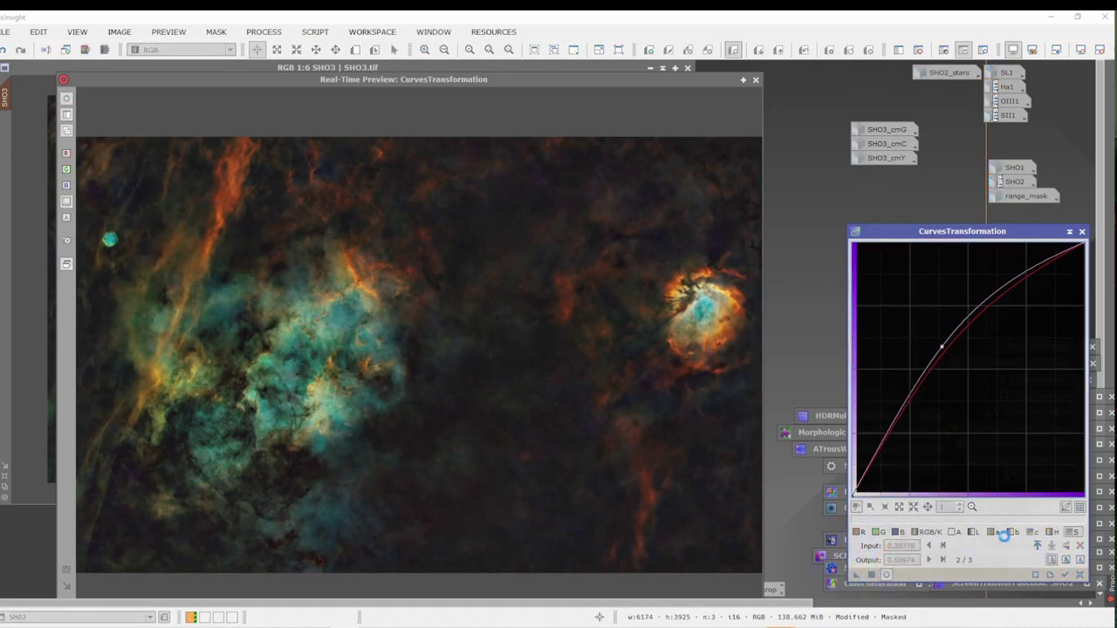
pyautogui.click(1079, 574)
pyautogui.moveTo(925, 419); pyautogui.dragTo(942, 345)
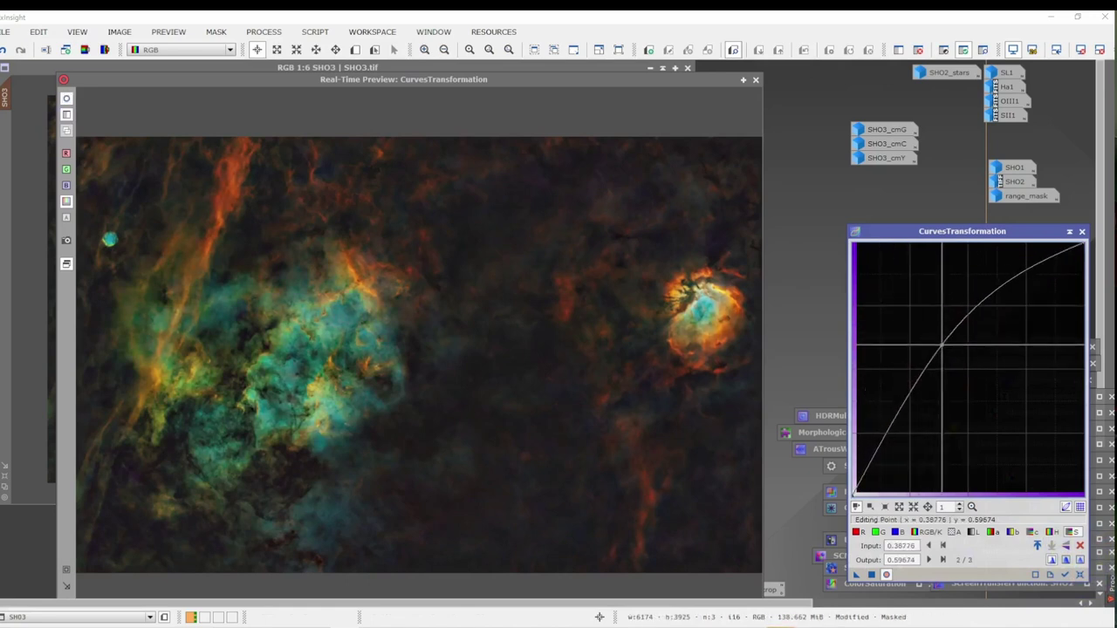
pyautogui.click(1081, 546)
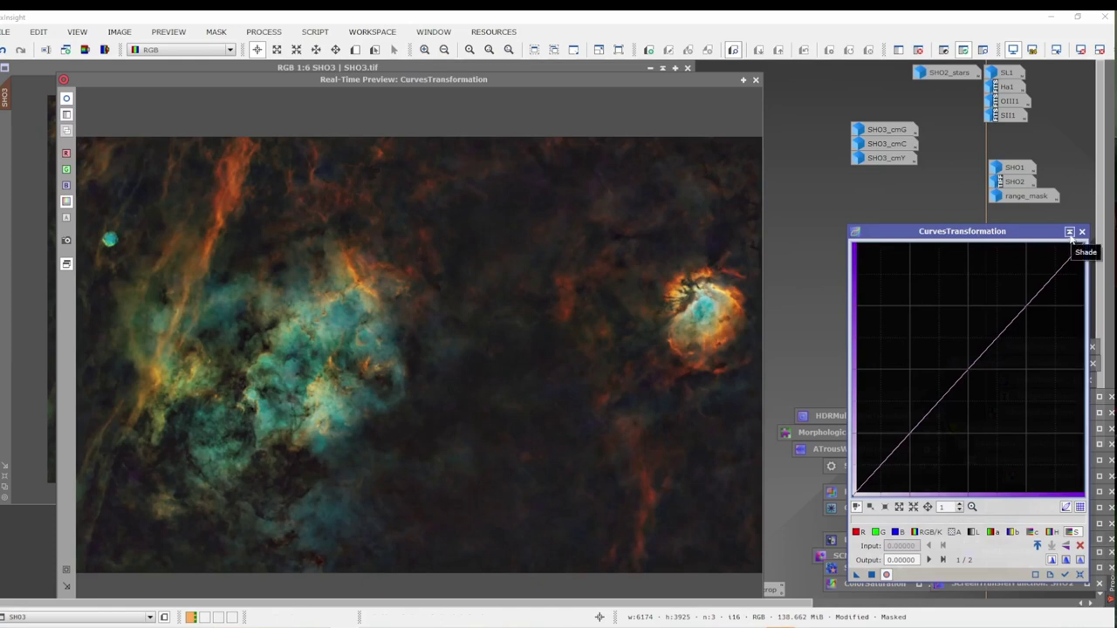
# Close CurvesTransformation and its real-time preview, and remove the mask from SHO3.
pyautogui.click(1081, 232)
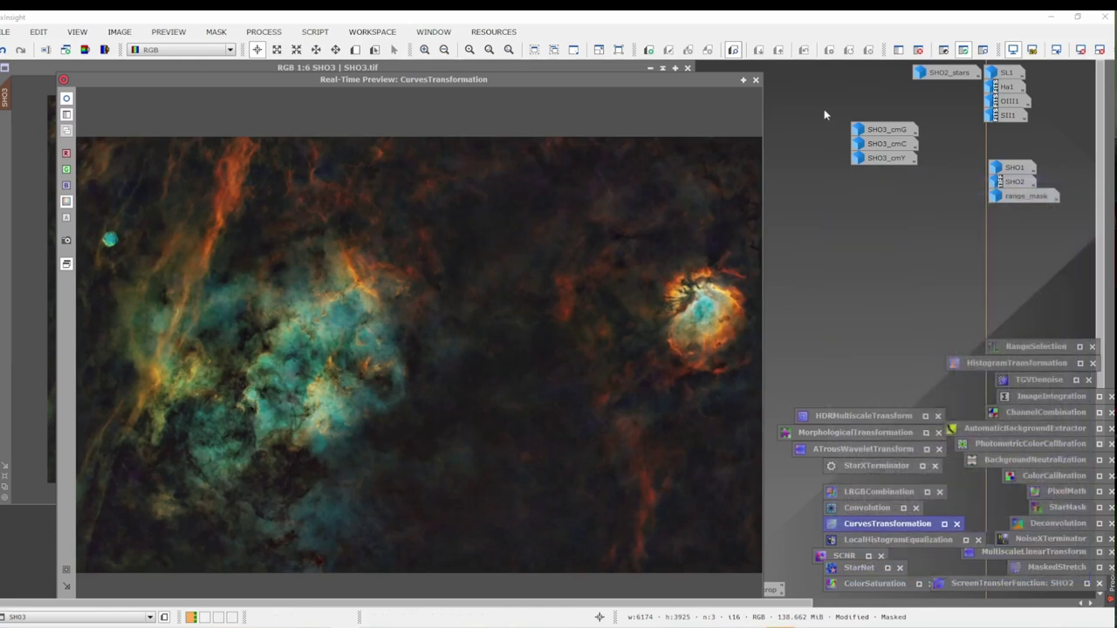
pyautogui.click(755, 79)
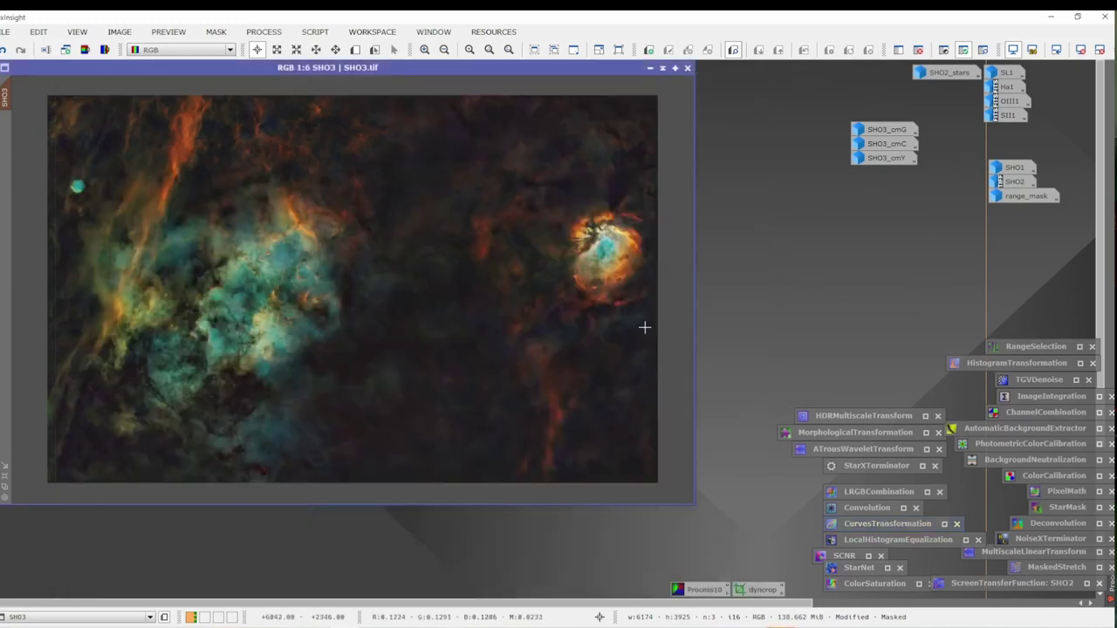
pyautogui.rightClick(533, 276)
pyautogui.moveTo(574, 347)
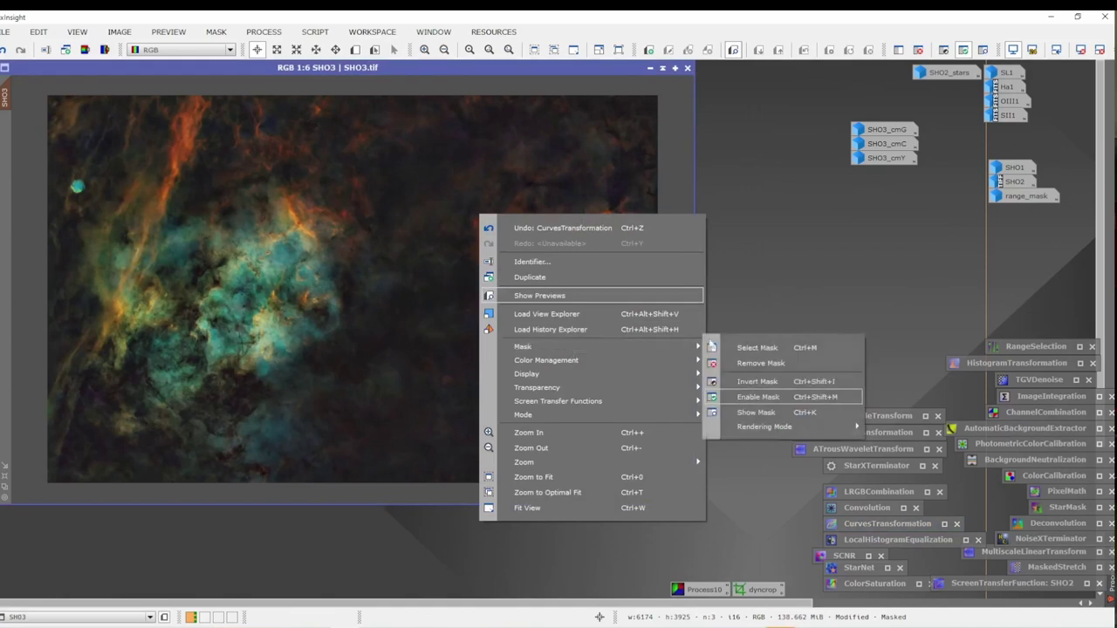
pyautogui.click(753, 363)
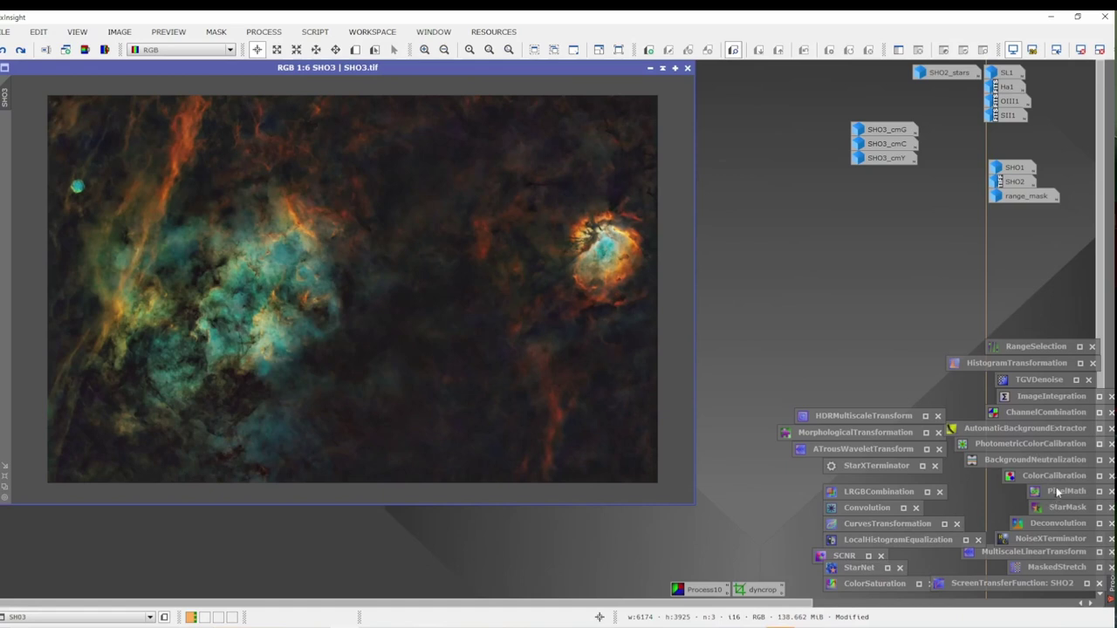
# Open PixelMath and enter the RGB/K expression SHO3 + SHO2_stars.
pyautogui.click(264, 31)
pyautogui.moveTo(378, 26)
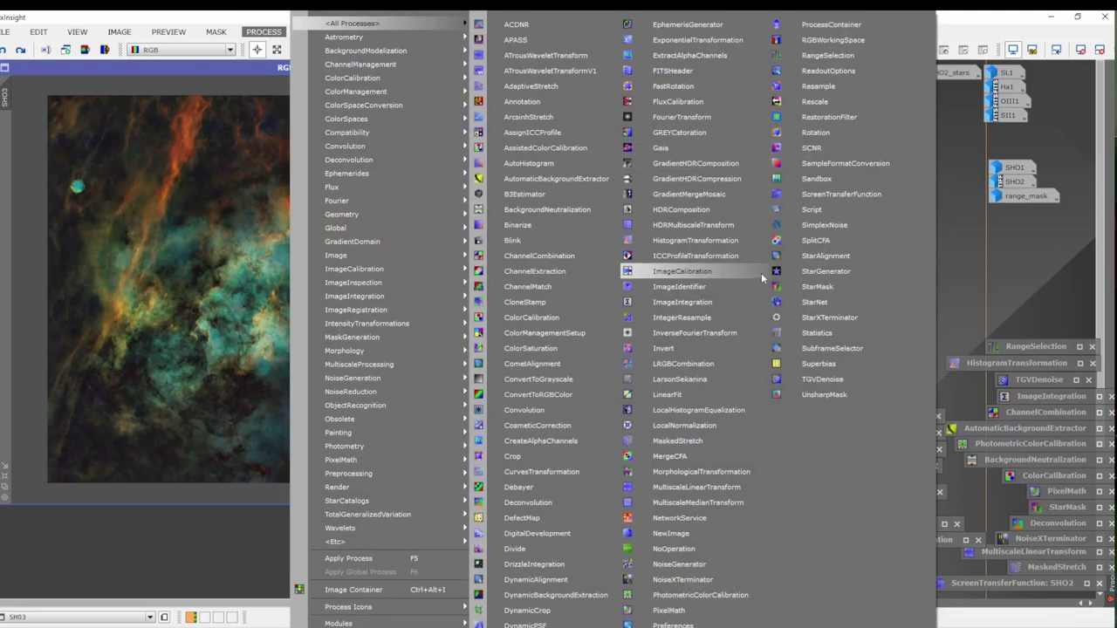
pyautogui.click(696, 610)
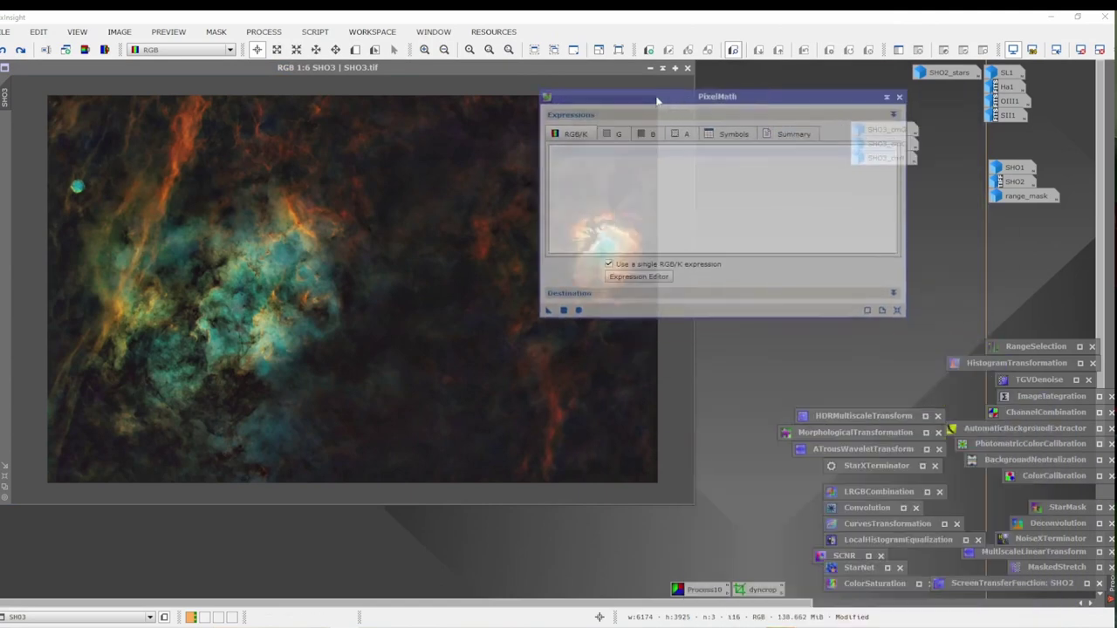
pyautogui.click(542, 161)
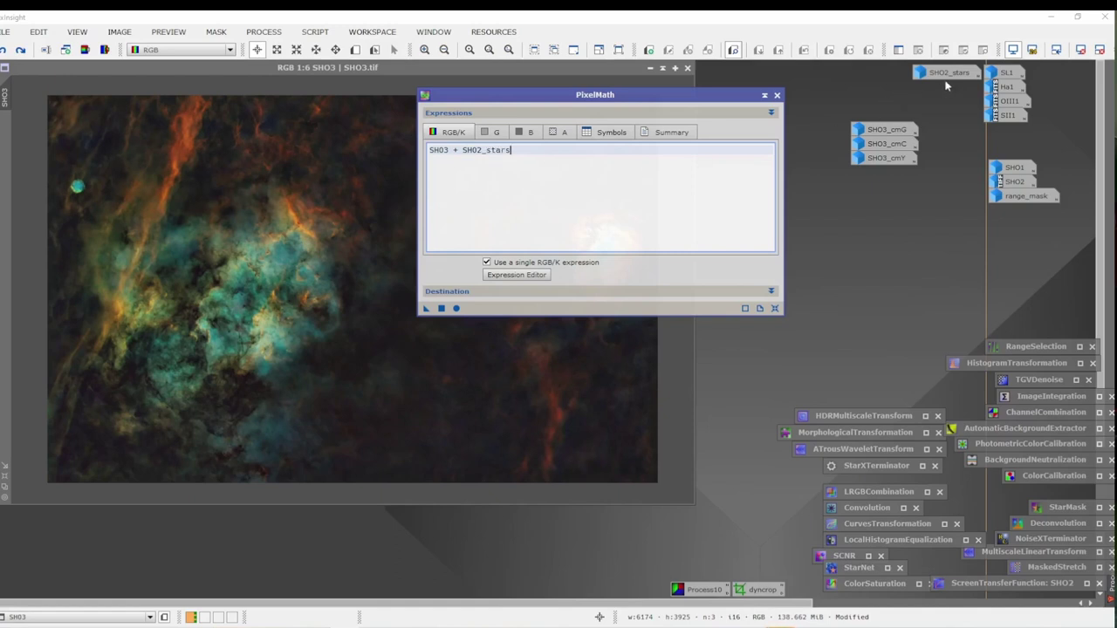
# Clear the PixelMath expression and turn off the single RGB/K expression option so each channel has its own expression.
pyautogui.moveTo(511, 150); pyautogui.dragTo(429, 150)
pyautogui.press('Delete')
pyautogui.click(511, 263)
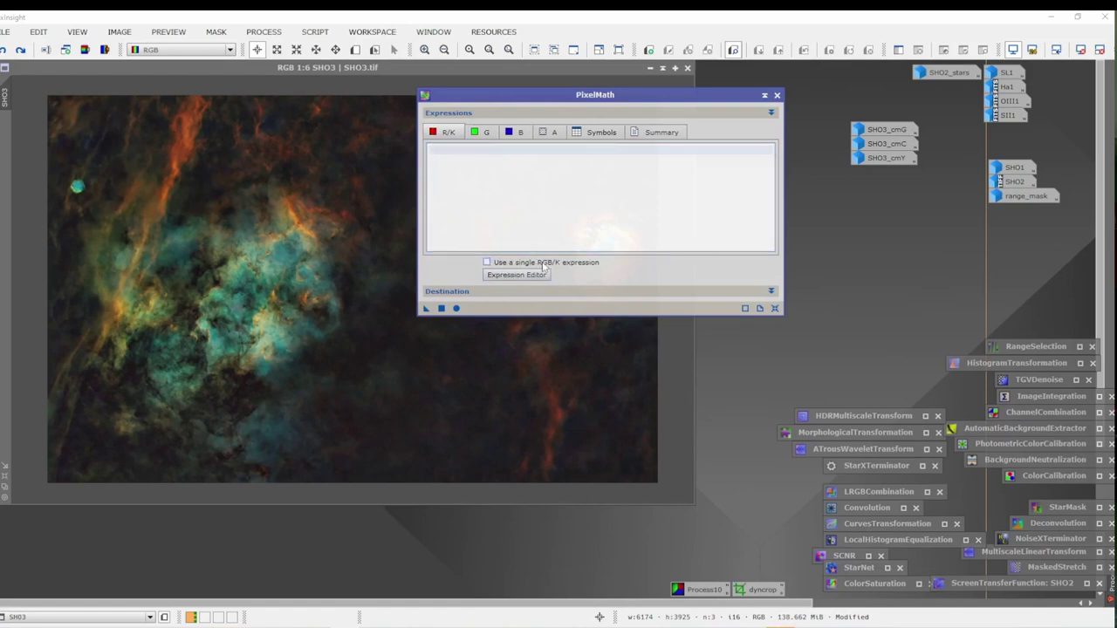
pyautogui.click(543, 263)
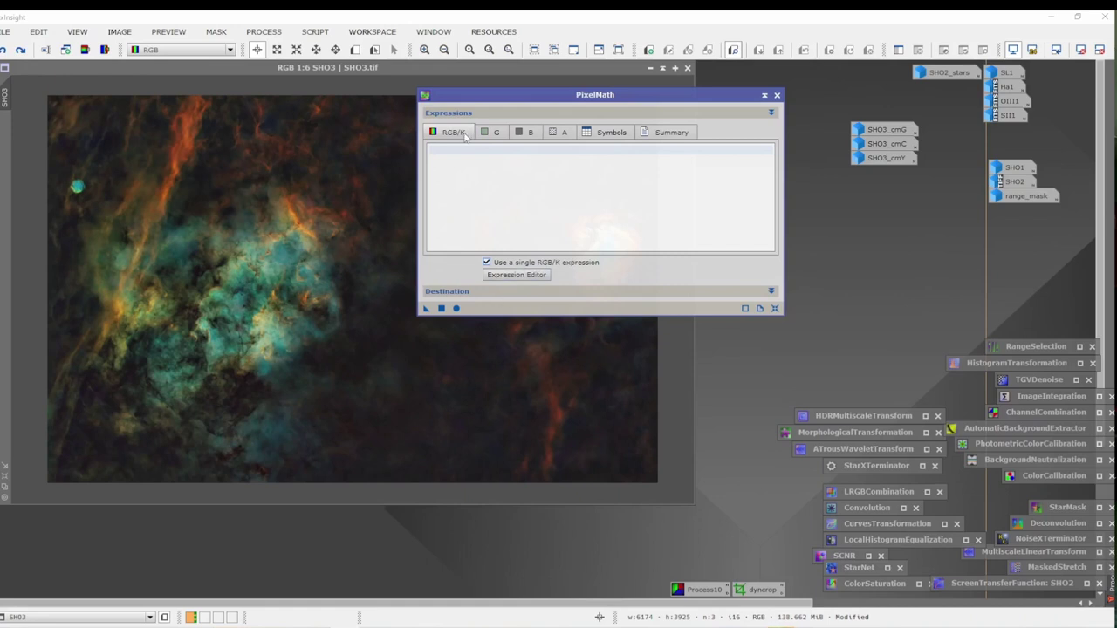
pyautogui.click(514, 264)
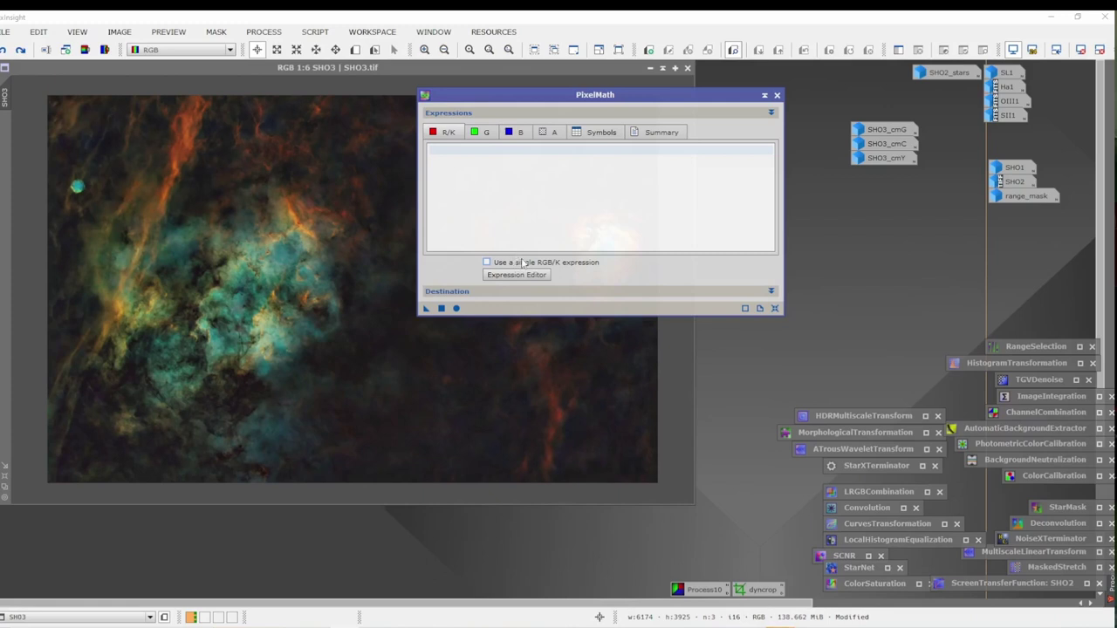
# Enable a single RGB/K expression in PixelMath and set it to SHO3 + SHO2_stars.
pyautogui.click(522, 262)
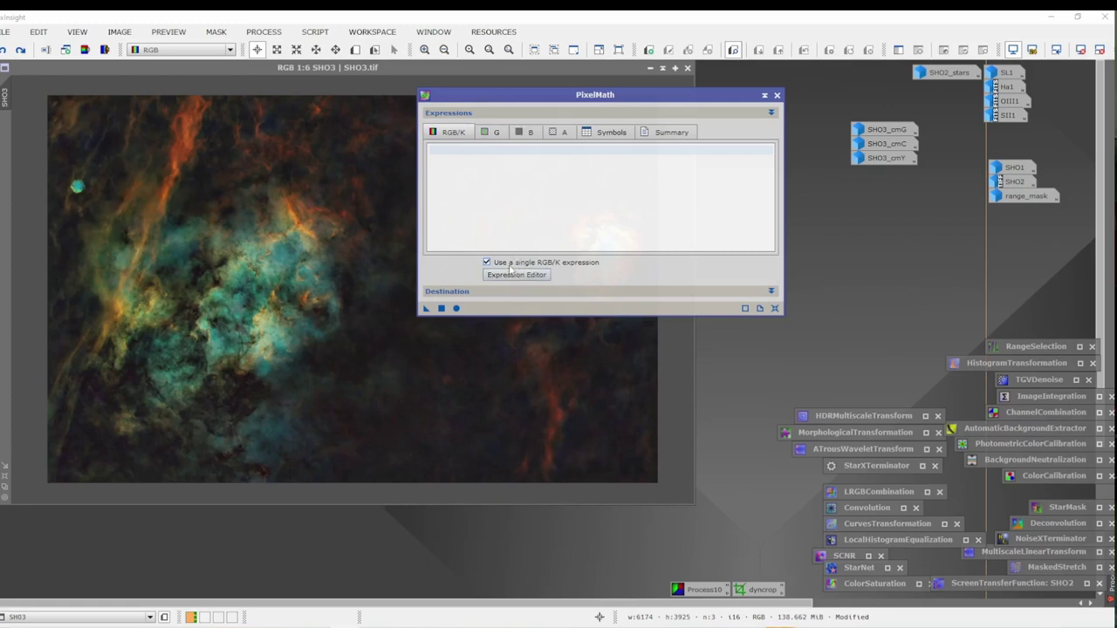
pyautogui.click(513, 276)
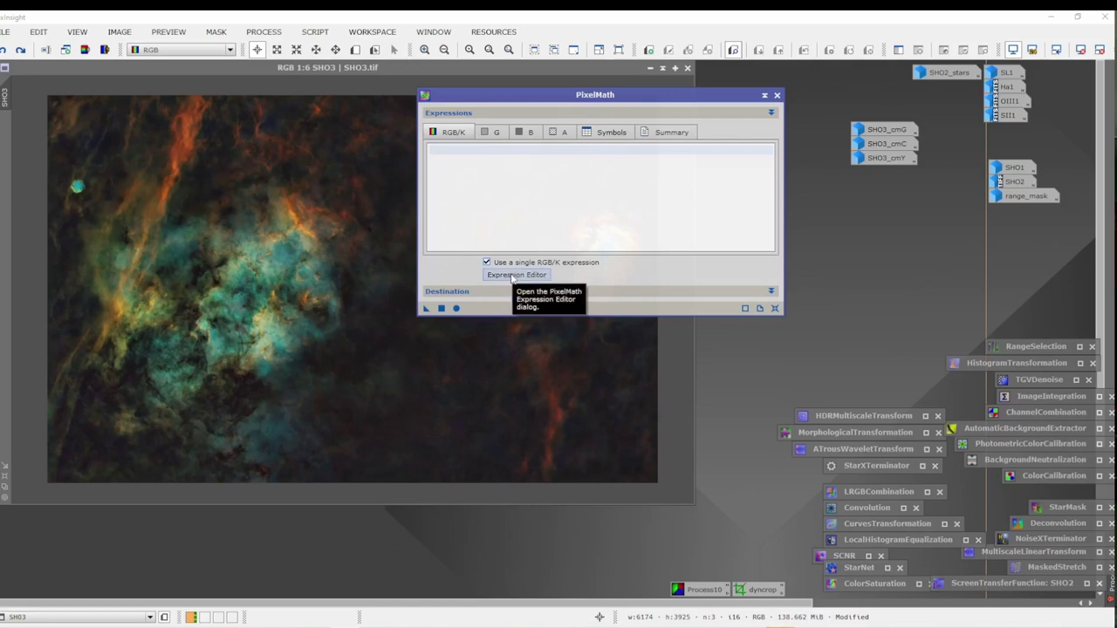
pyautogui.click(512, 276)
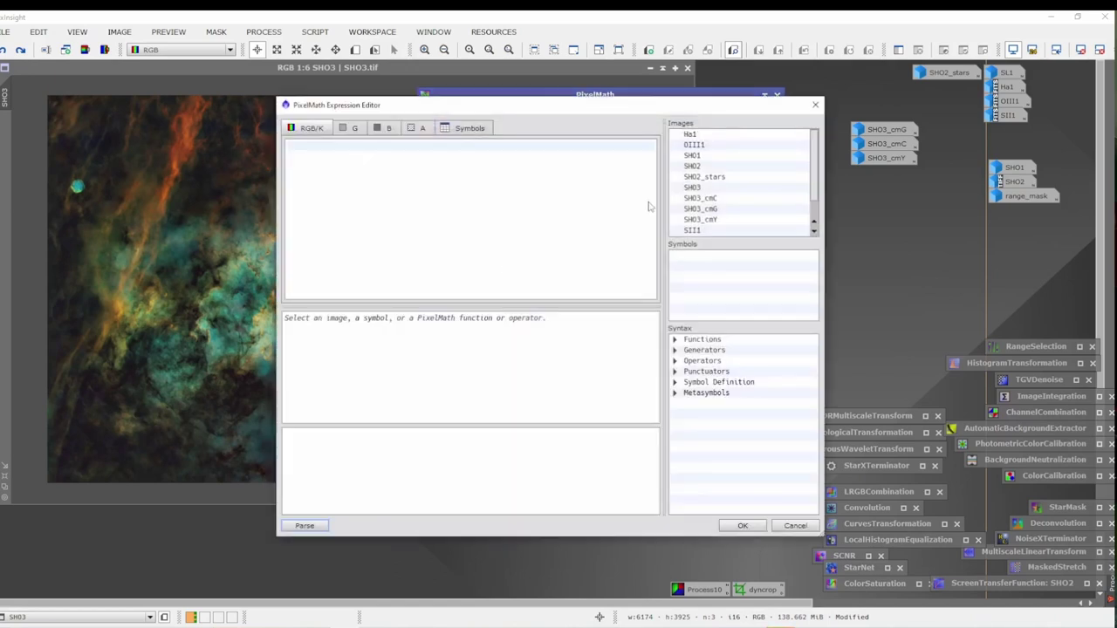
pyautogui.scroll(-1, 783, 177)
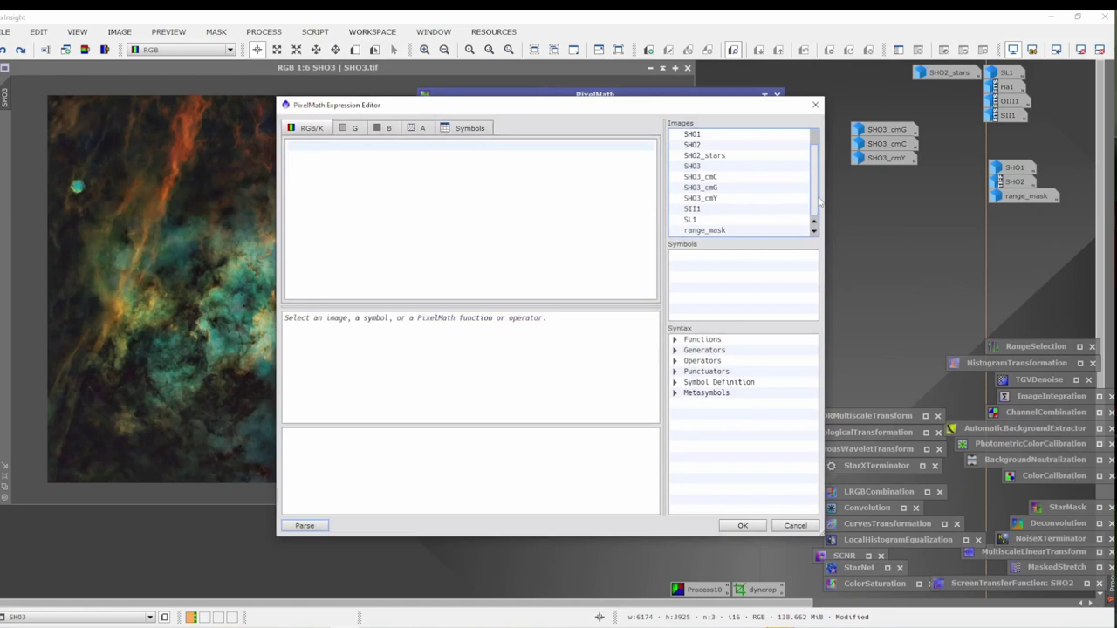
pyautogui.scroll(1, 819, 200)
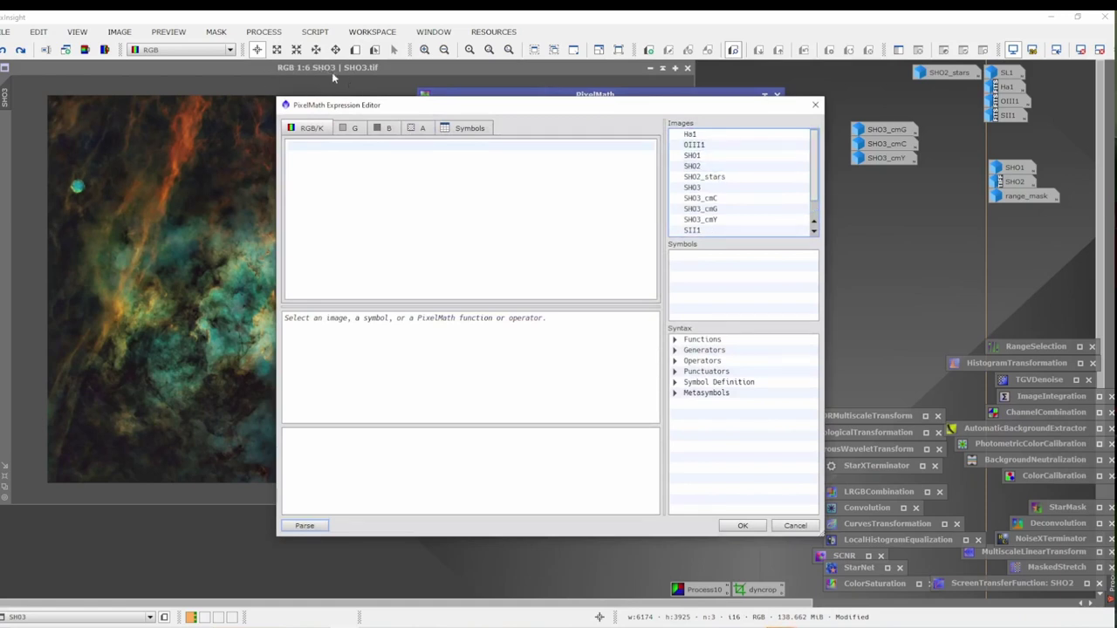
pyautogui.doubleClick(698, 188)
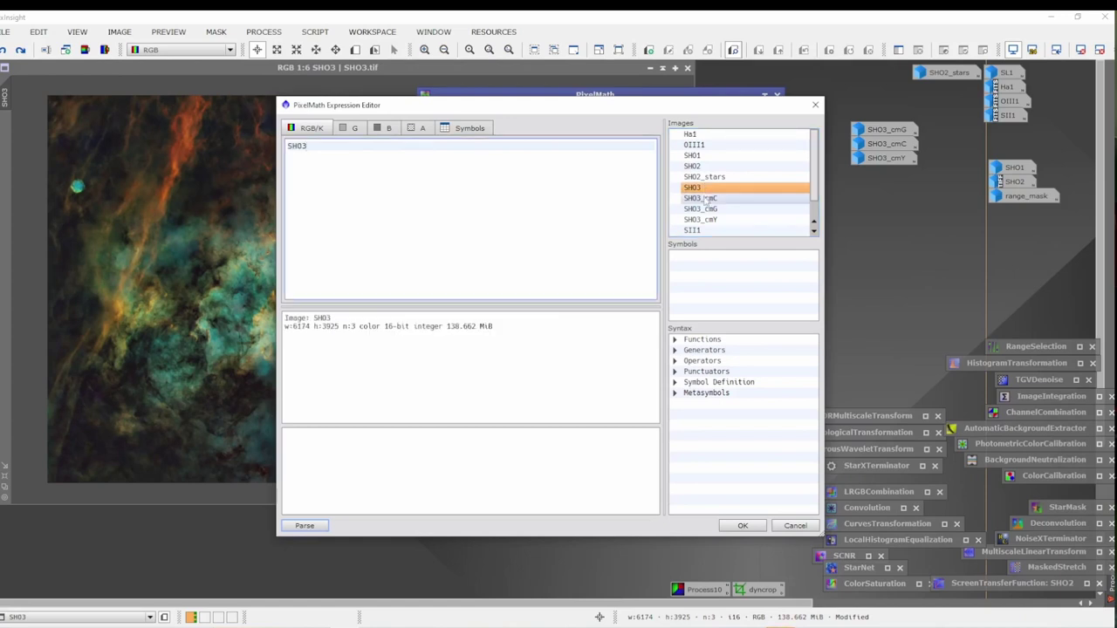
pyautogui.write('+')
pyautogui.doubleClick(726, 180)
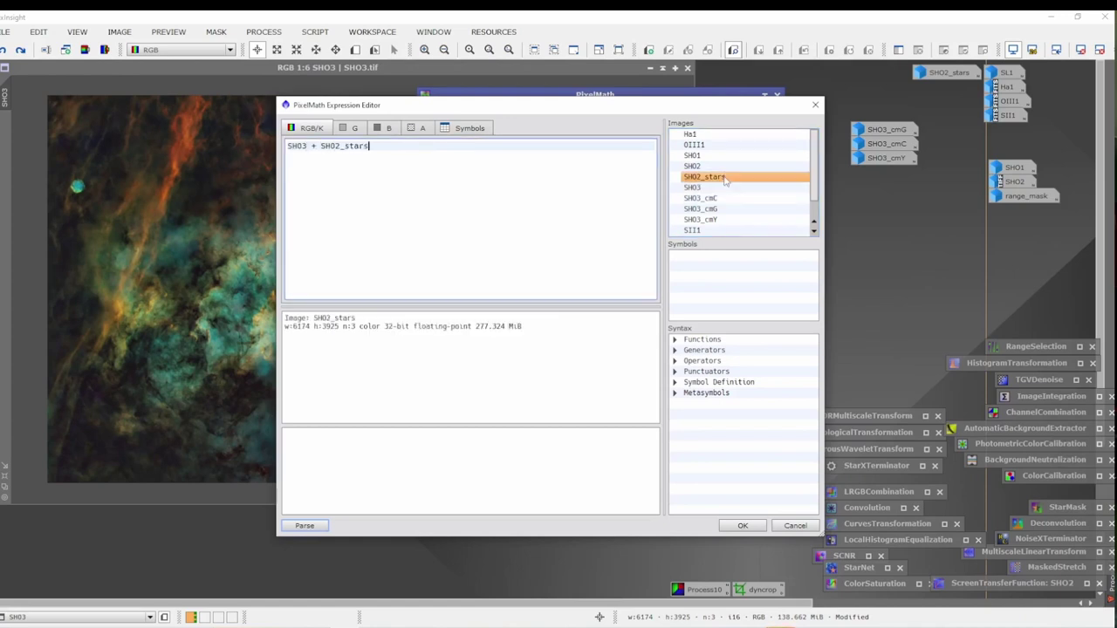
pyautogui.click(742, 526)
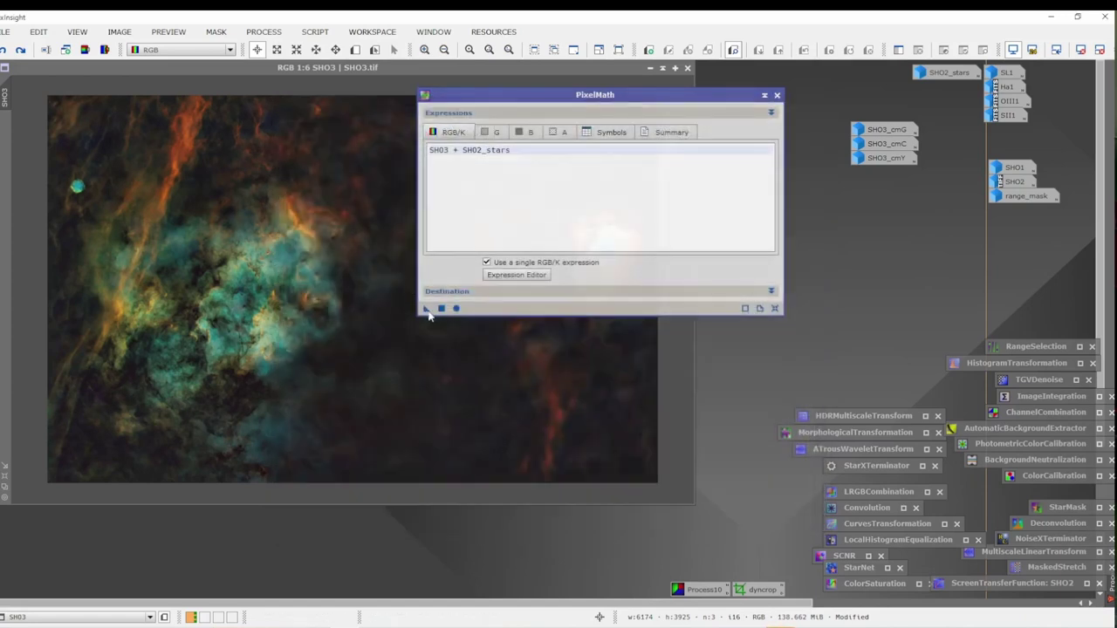
# Apply the PixelMath expression to the SHO3 image and compare the result with the version before it.
pyautogui.moveTo(426, 309); pyautogui.dragTo(384, 330)
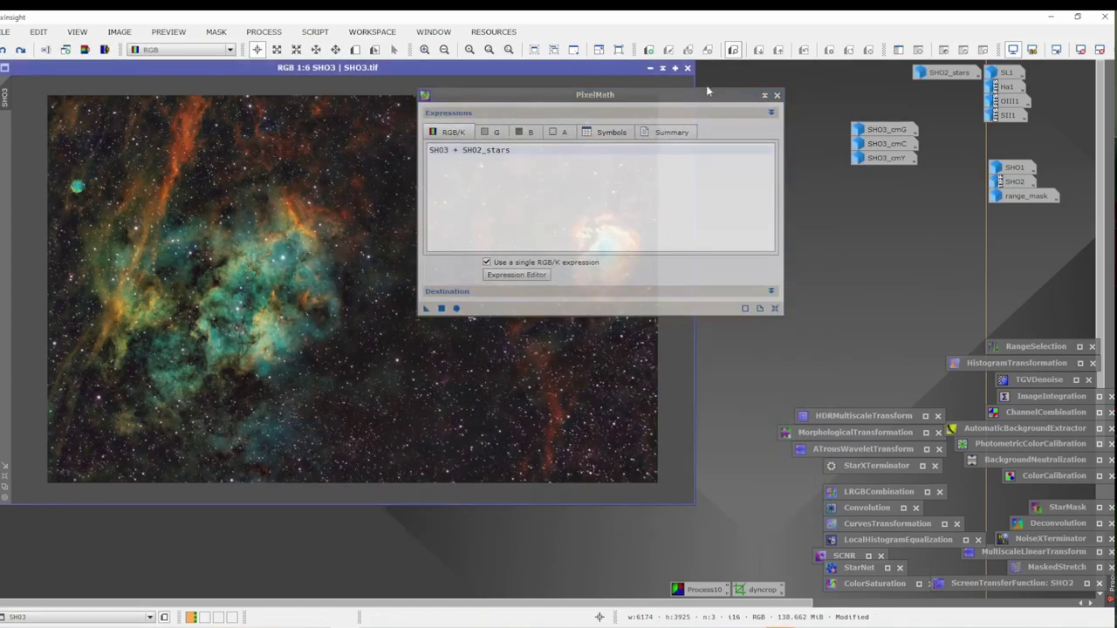
pyautogui.click(786, 108)
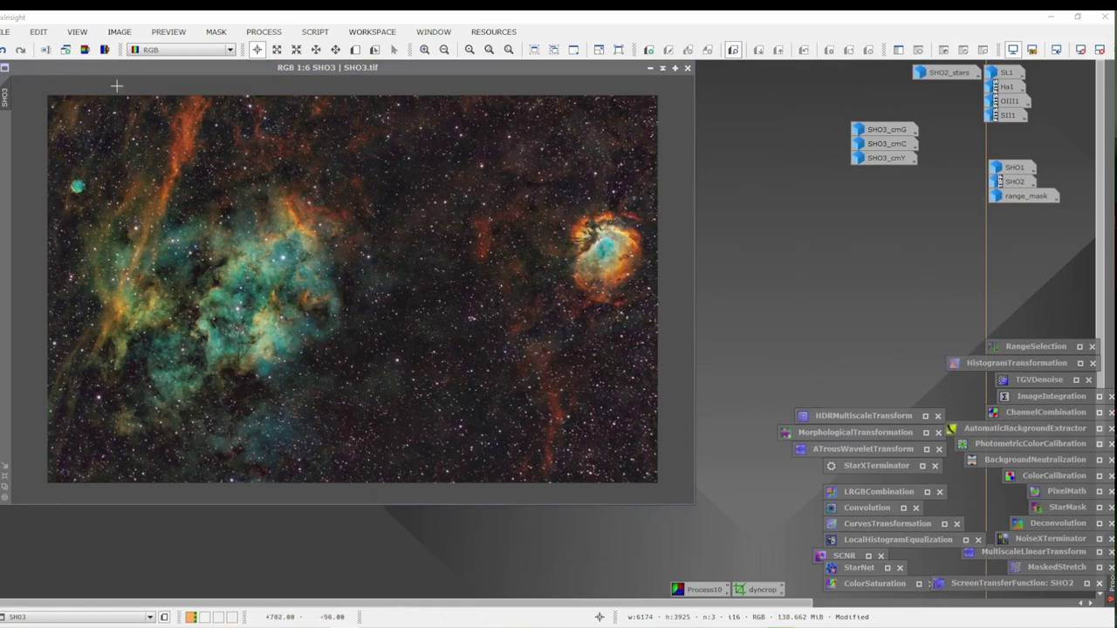
pyautogui.click(19, 50)
pyautogui.click(19, 50)
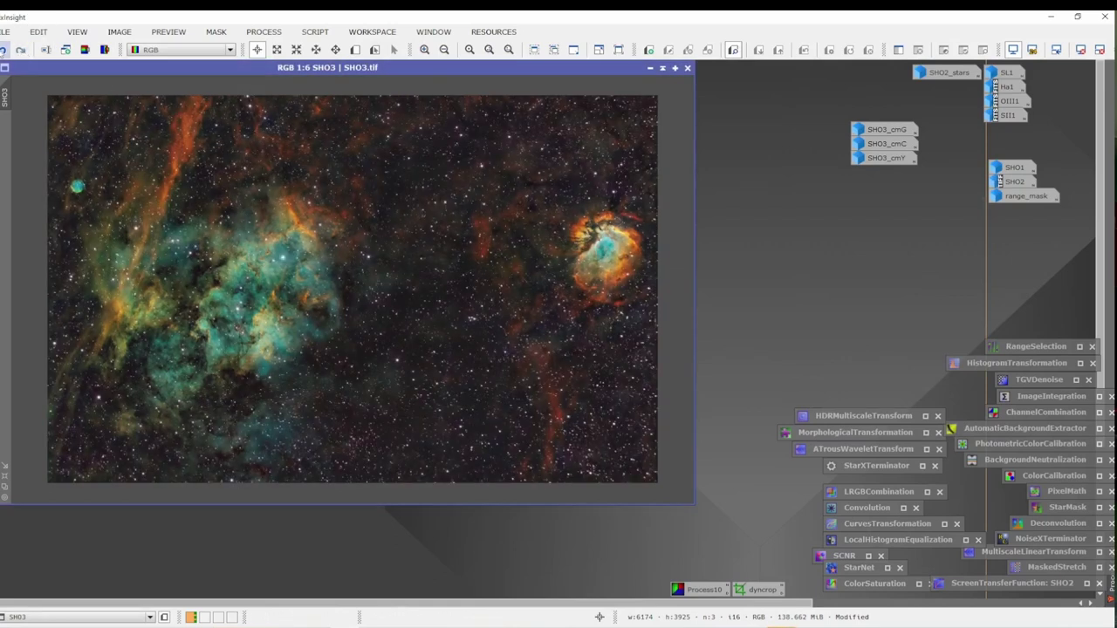
pyautogui.click(5, 50)
pyautogui.click(20, 51)
# Apply Convolution with StdDev 6.00 and Shape 2.00 to the SHO3 image and inspect the stars over the large nebula.
pyautogui.doubleClick(860, 506)
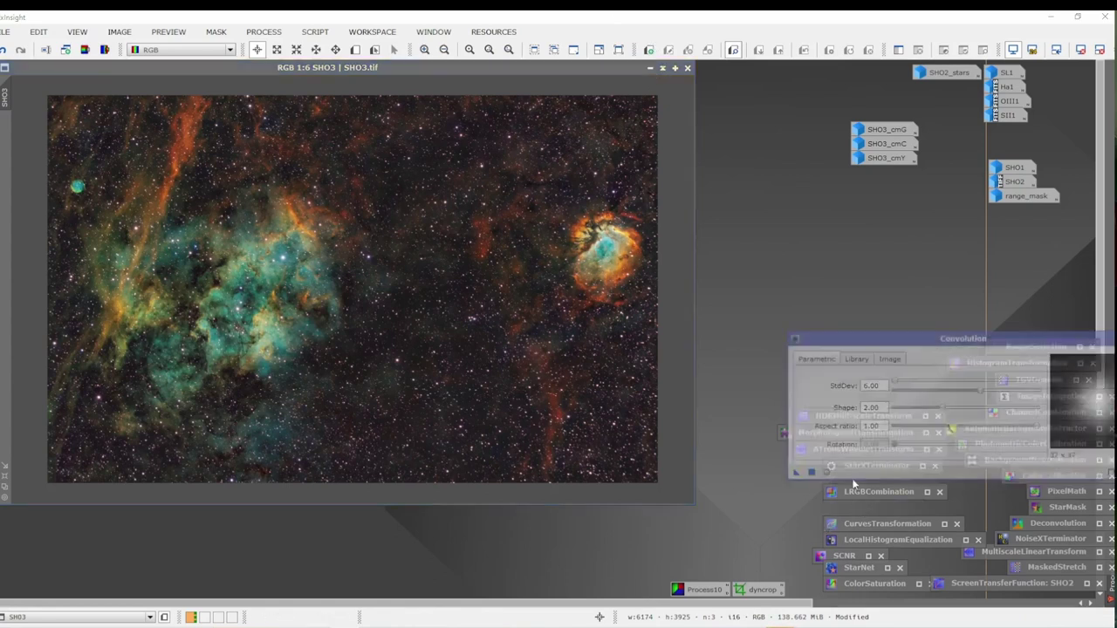
pyautogui.click(781, 455)
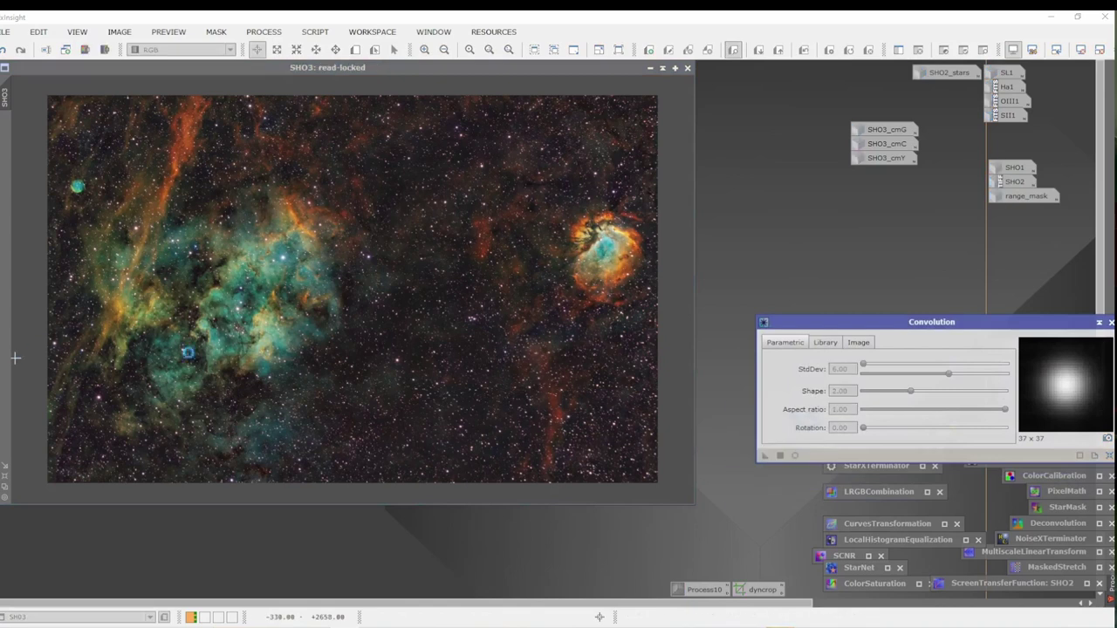
pyautogui.scroll(3, 384, 351)
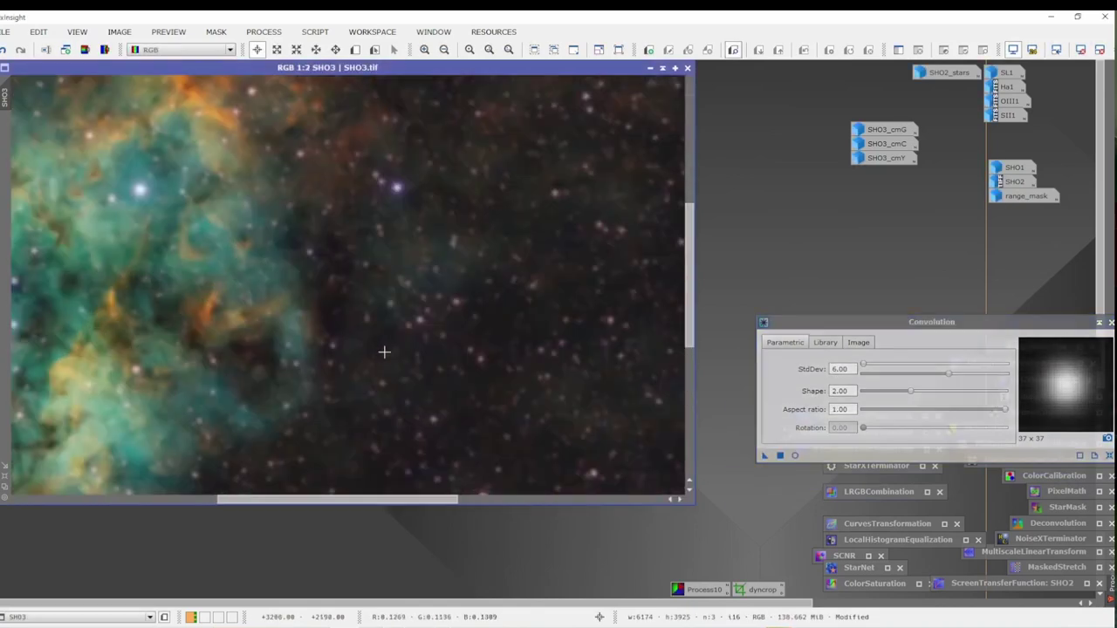
pyautogui.scroll(1, 175, 317)
pyautogui.moveTo(489, 318); pyautogui.dragTo(495, 307)
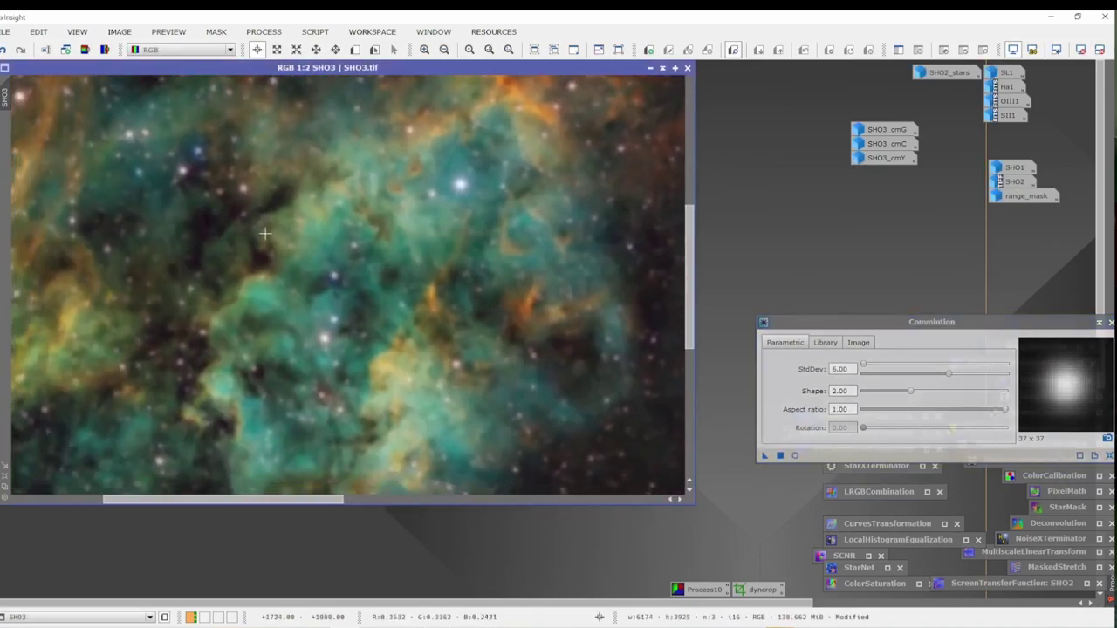
# Compare SHO3 with and without the convolution, leaving it applied, and put the Convolution process away.
pyautogui.click(3, 49)
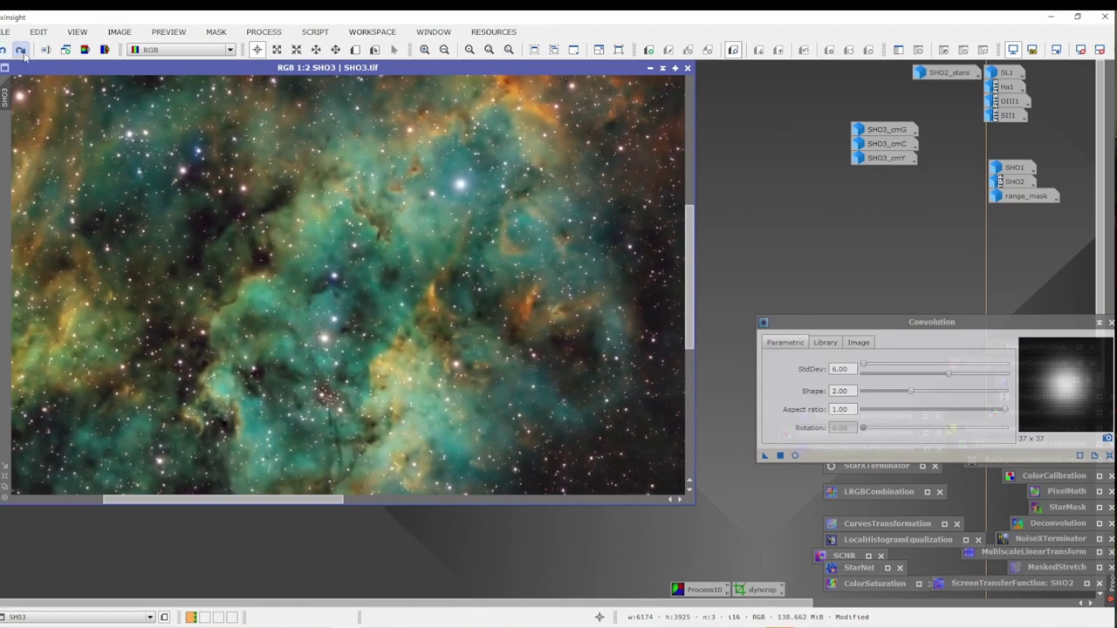
pyautogui.click(20, 49)
pyautogui.click(3, 50)
pyautogui.click(20, 50)
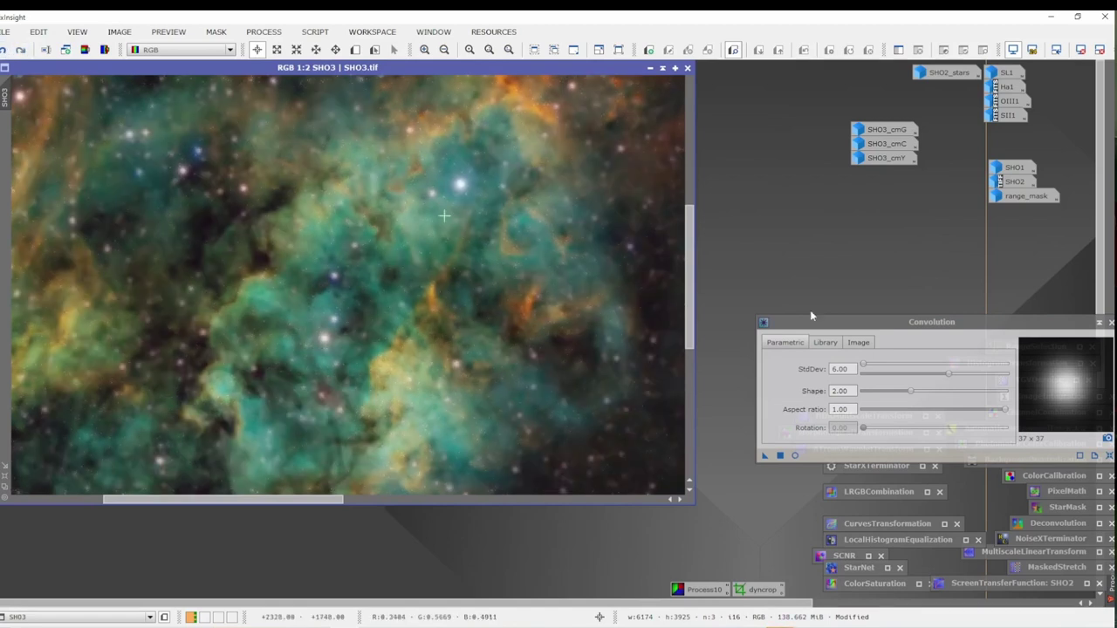
pyautogui.click(1099, 322)
pyautogui.scroll(-5, 637, 144)
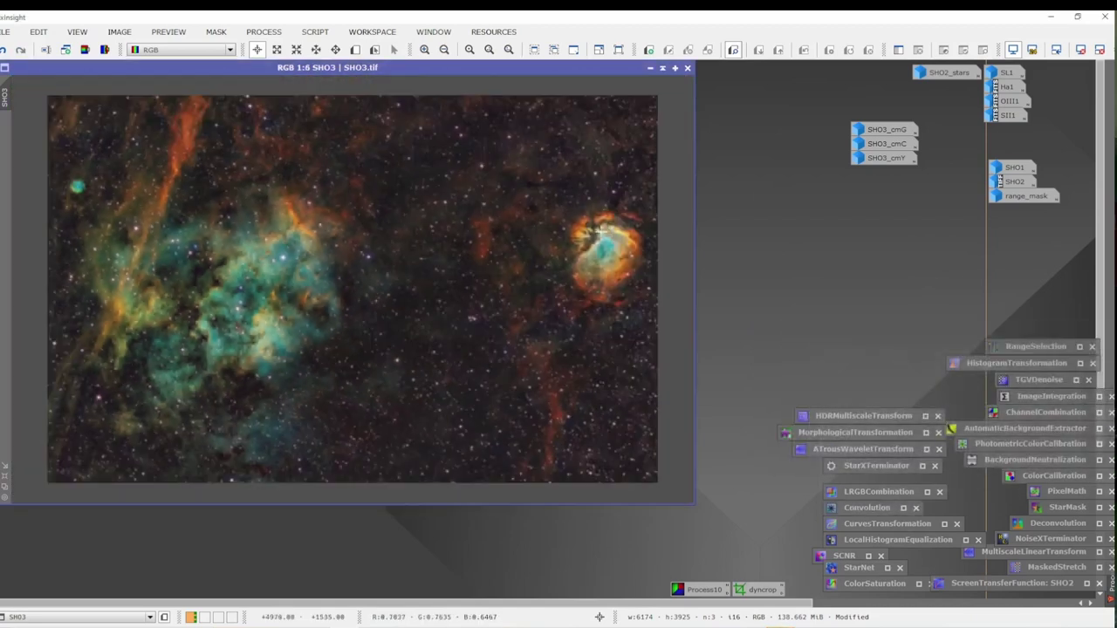
pyautogui.scroll(1, 602, 228)
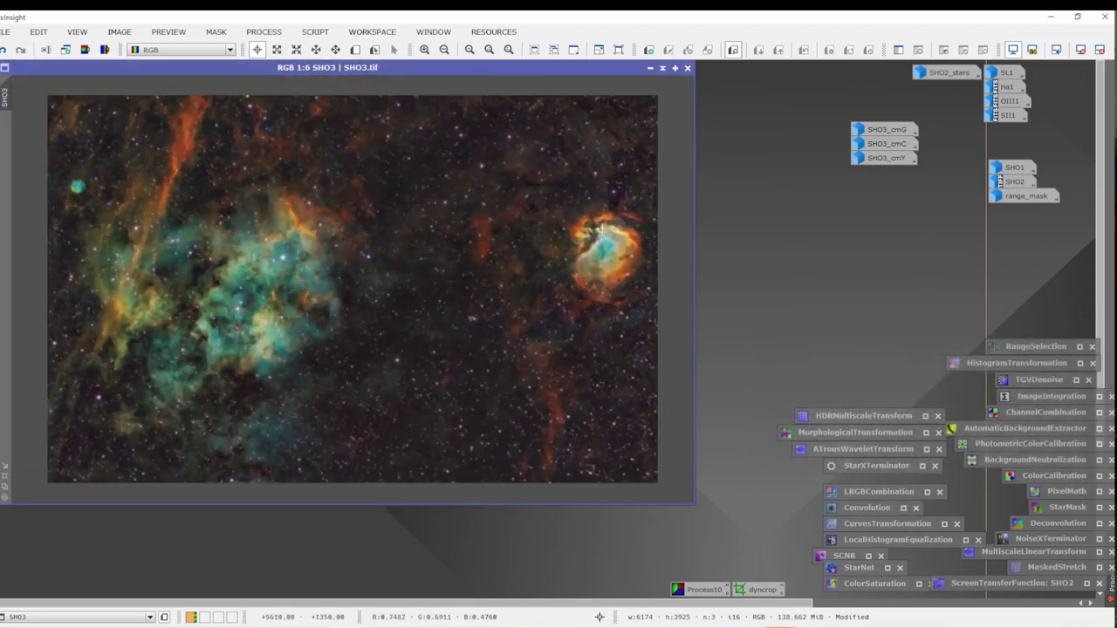
# Minimize SHO3 and gather the SHO2_stars and SHO3_cmG, SHO3_cmC and SHO3_cmY icons in the column under SHO2.
pyautogui.click(649, 67)
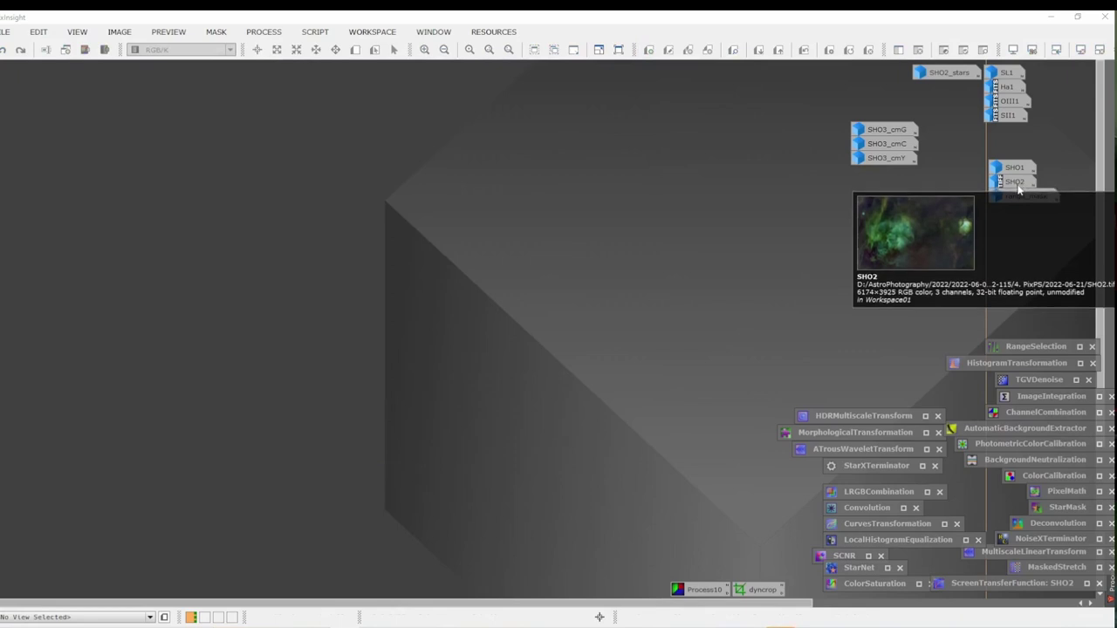
pyautogui.moveTo(1018, 197)
pyautogui.mouseDown()
pyautogui.moveTo(1022, 219)
pyautogui.moveTo(890, 123)
pyautogui.moveTo(887, 77)
pyautogui.moveTo(957, 100)
pyautogui.moveTo(1026, 196)
pyautogui.mouseUp()
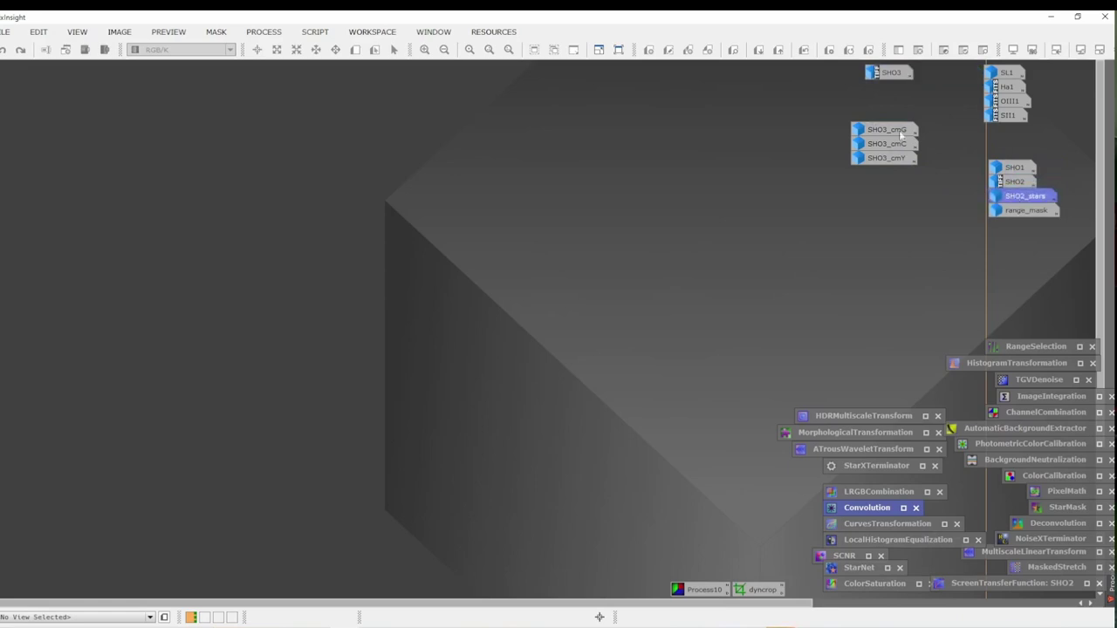
pyautogui.moveTo(848, 108); pyautogui.dragTo(892, 157)
pyautogui.moveTo(1017, 260); pyautogui.dragTo(1025, 251)
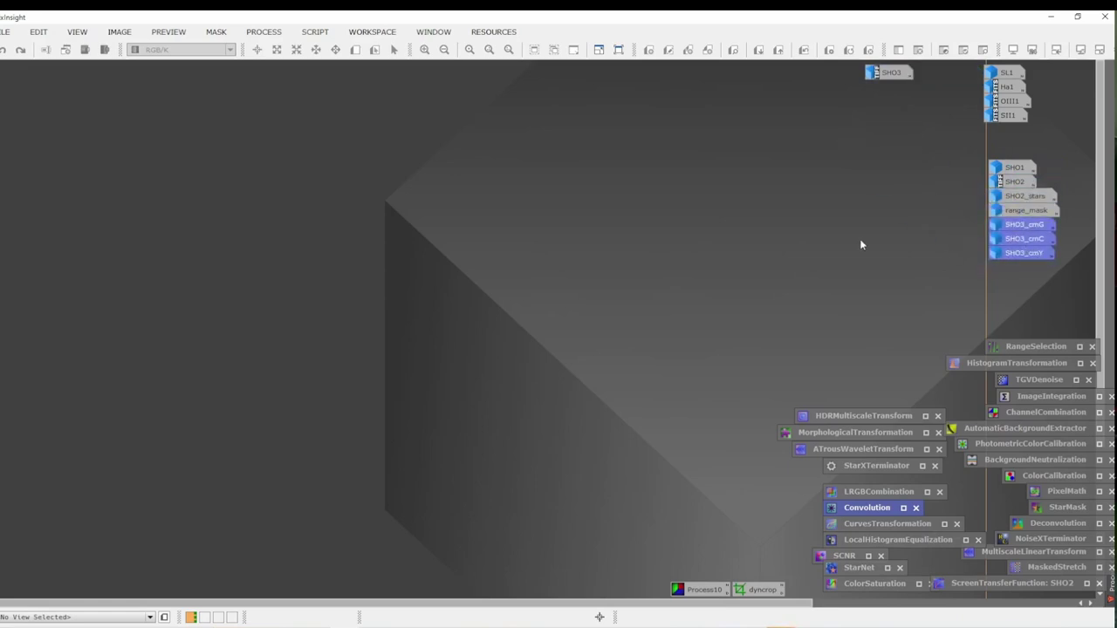
# Restore the SL1 image, reposition and widen its window, and briefly view SHO3 for reference.
pyautogui.doubleClick(1009, 73)
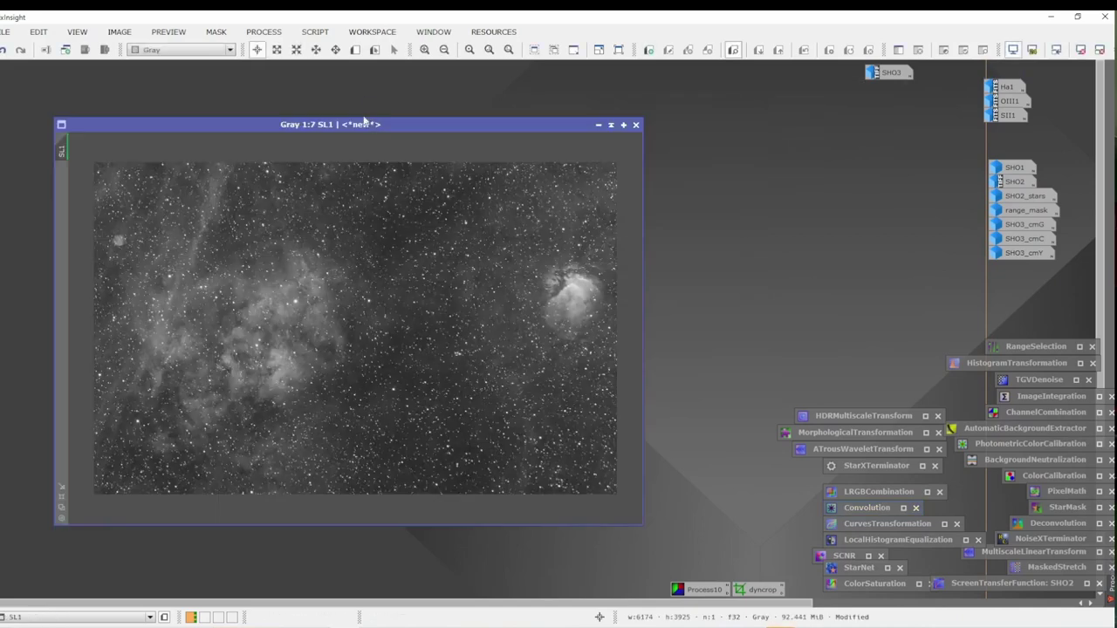
pyautogui.moveTo(364, 120); pyautogui.dragTo(325, 80)
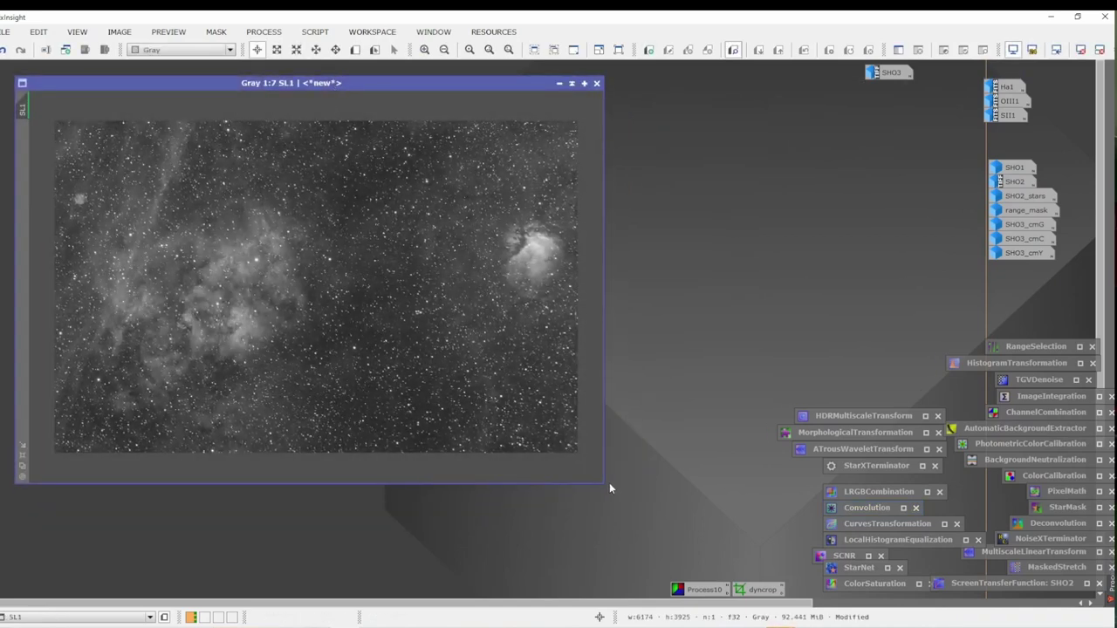
pyautogui.moveTo(609, 483); pyautogui.dragTo(653, 484)
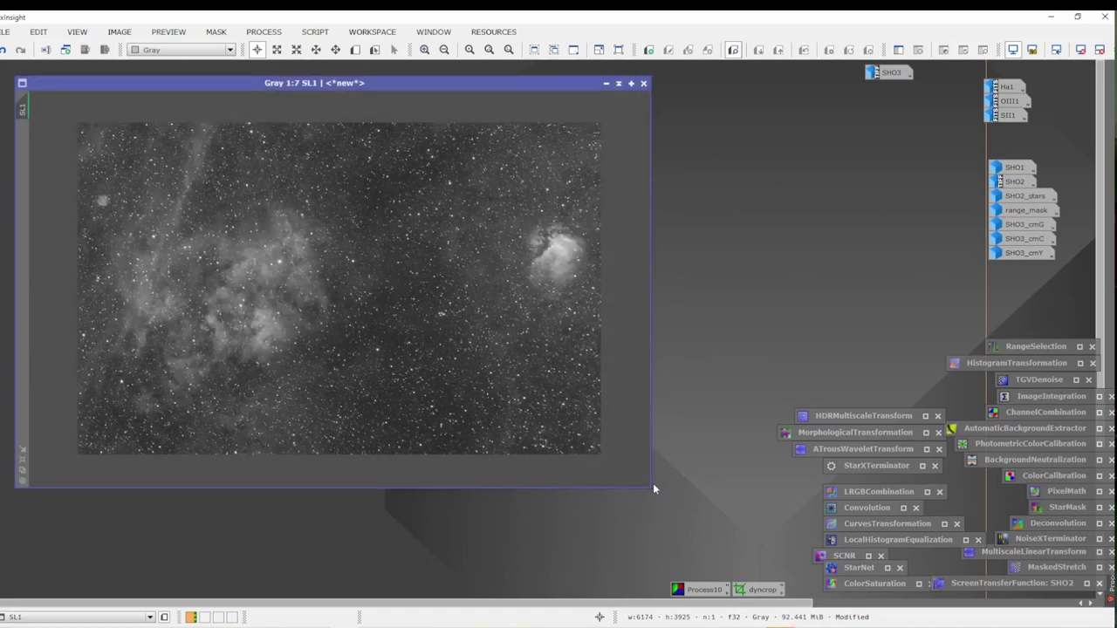
pyautogui.doubleClick(890, 72)
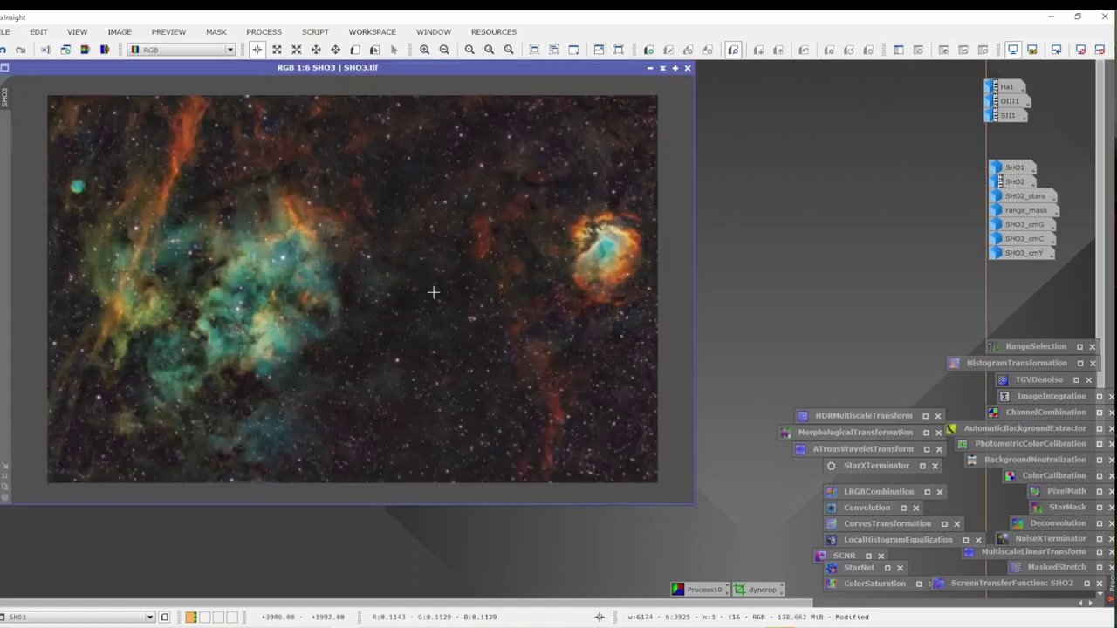
pyautogui.click(649, 68)
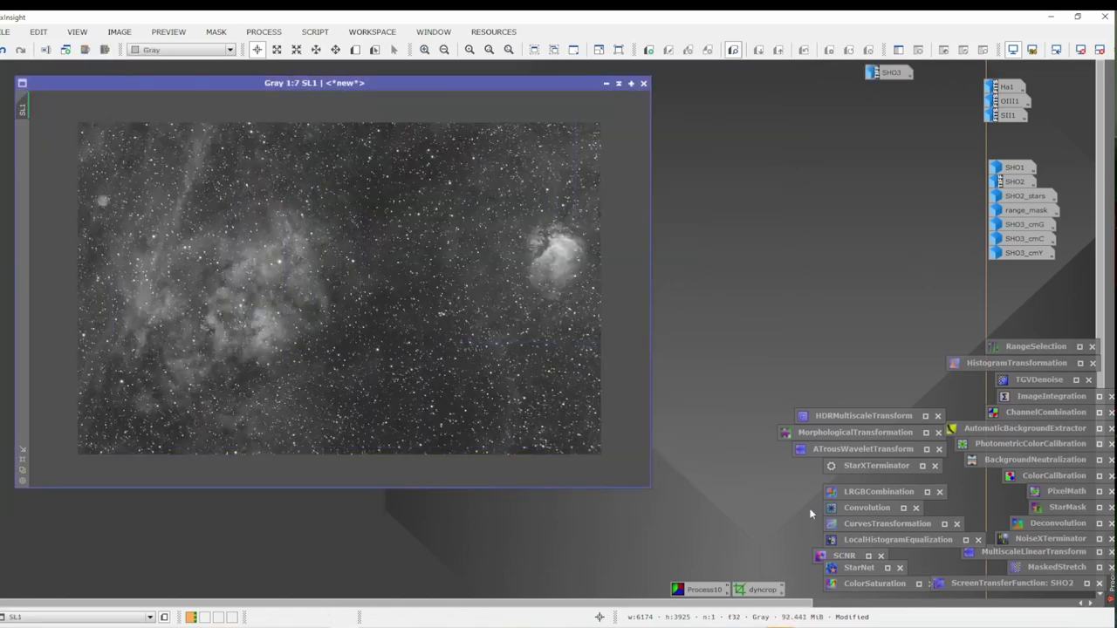
# Start DynamicBackgroundExtraction on SL1, generate 7 samples per row with radius 150, and delete the samples over the large nebula.
pyautogui.doubleClick(703, 589)
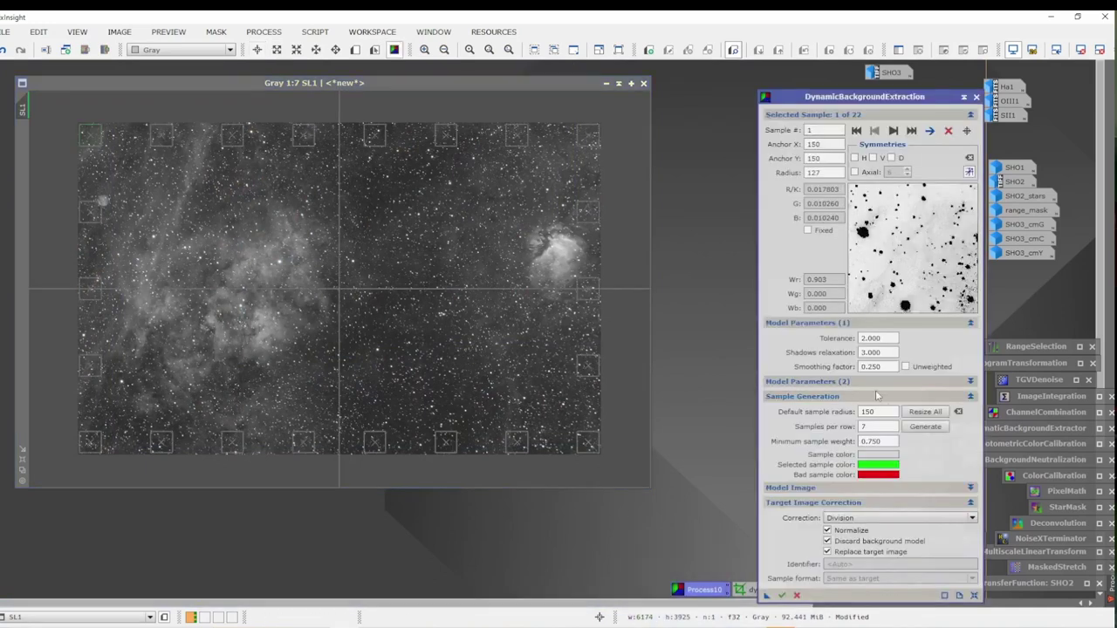
pyautogui.click(925, 426)
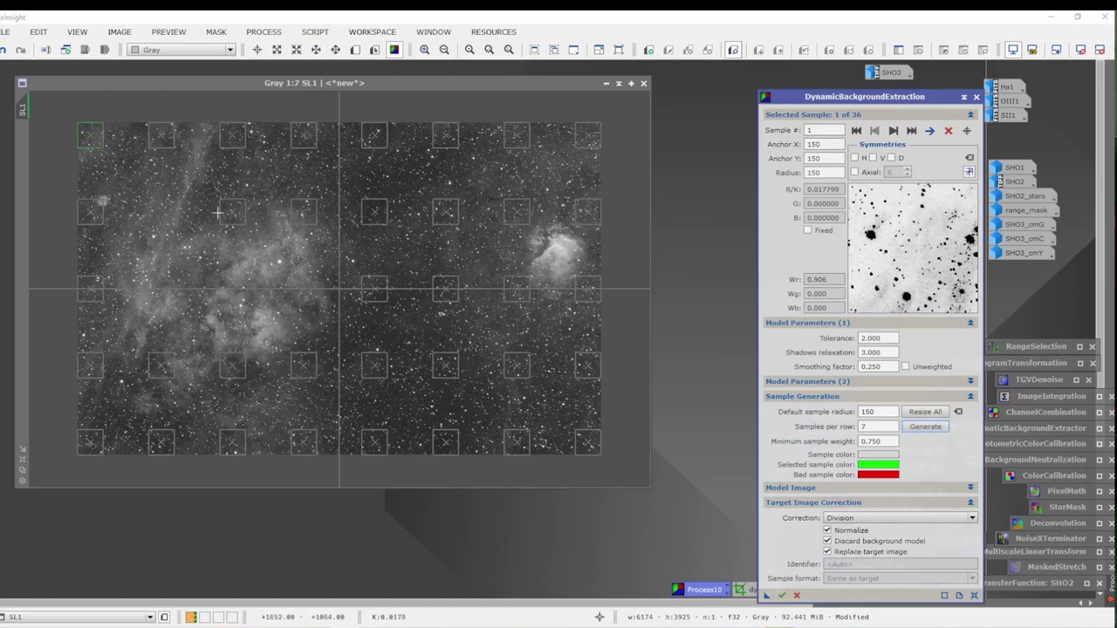
pyautogui.click(162, 366)
pyautogui.press('Delete')
pyautogui.click(232, 223)
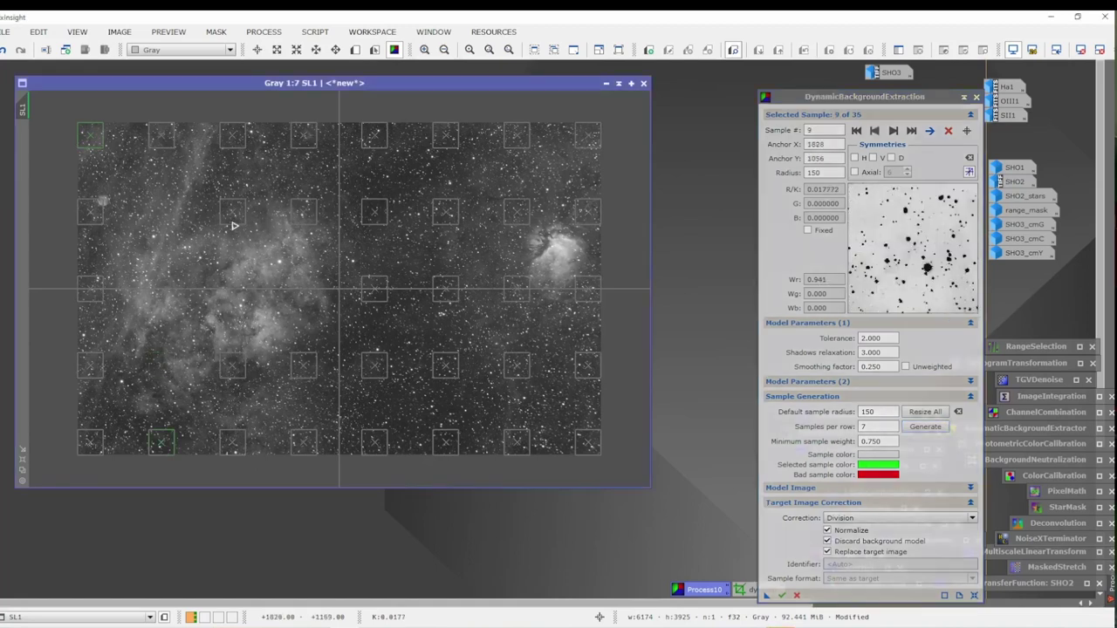
pyautogui.press('Delete')
pyautogui.press('Delete')
pyautogui.click(299, 218)
pyautogui.press('Delete')
pyautogui.press('Delete')
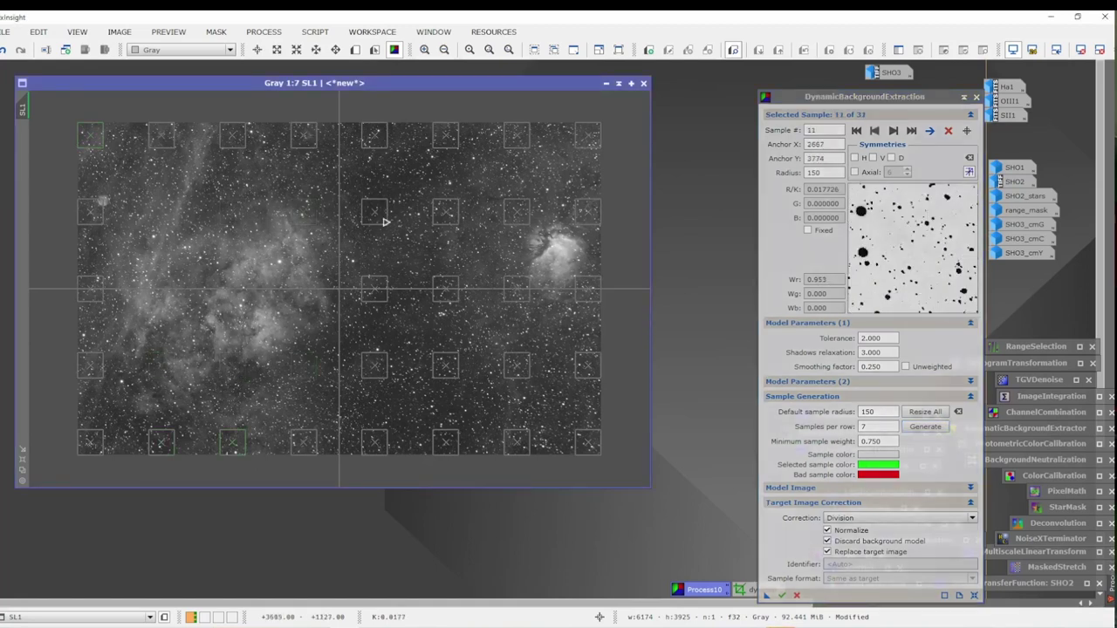
# Delete the interior background samples in the middle and right-hand columns of SL1, keeping only those along the image border.
pyautogui.click(371, 214)
pyautogui.press('Delete')
pyautogui.press('Delete')
pyautogui.press('Delete')
pyautogui.click(444, 211)
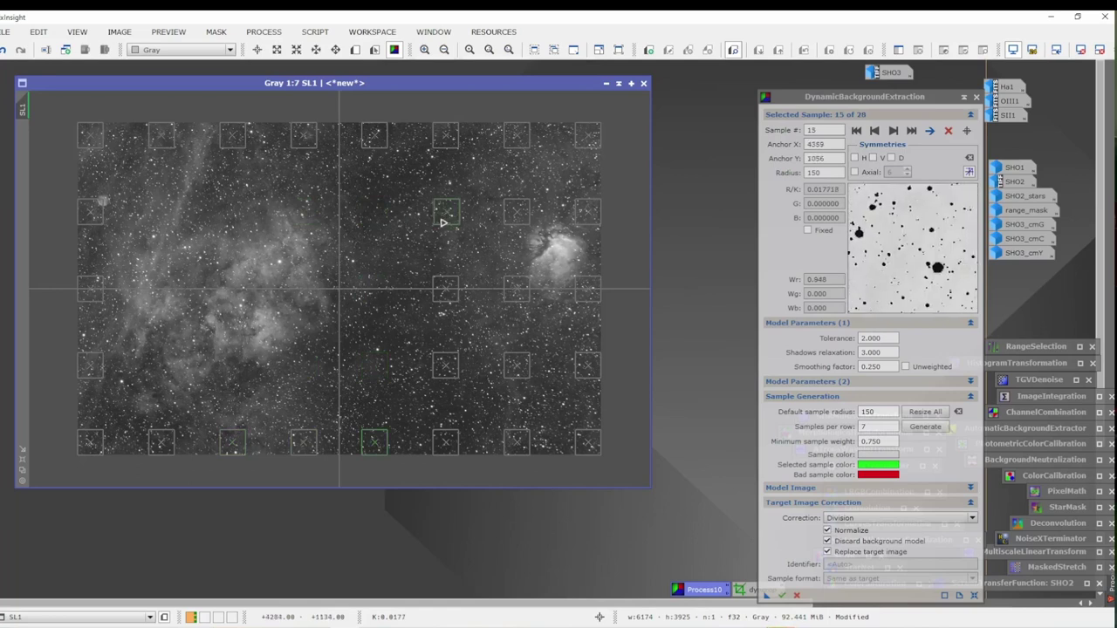
pyautogui.press('Delete')
pyautogui.press('Delete')
pyautogui.press('Delete')
pyautogui.click(520, 223)
pyautogui.press('Delete')
pyautogui.press('Delete')
pyautogui.press('Delete')
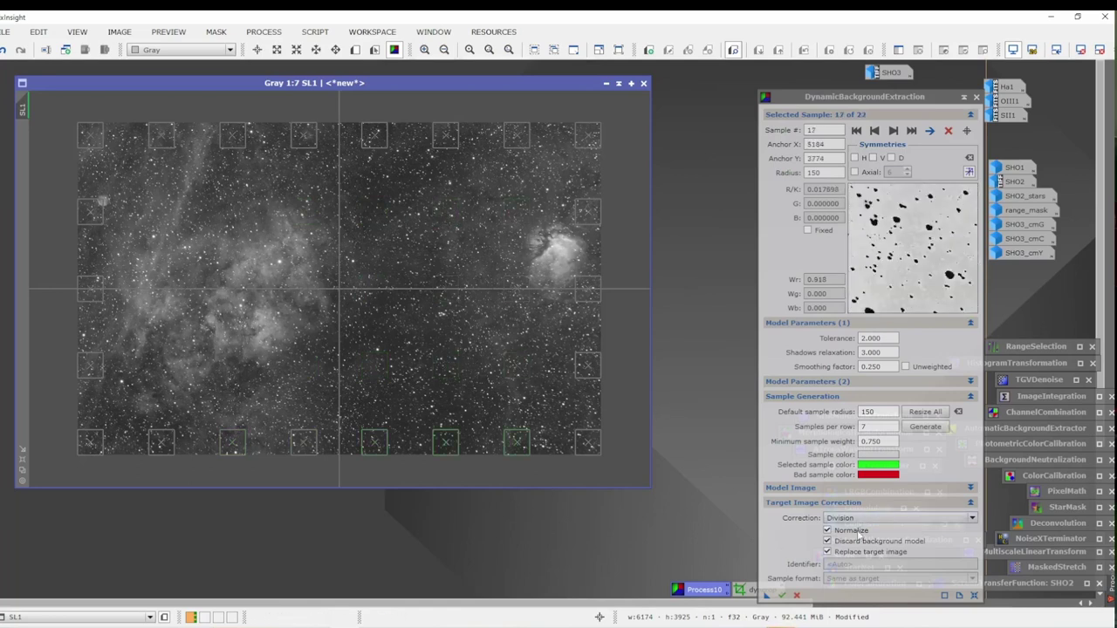
# Run the background extraction on SL1 with normalized Division correction replacing the target image, and close the process.
pyautogui.click(782, 595)
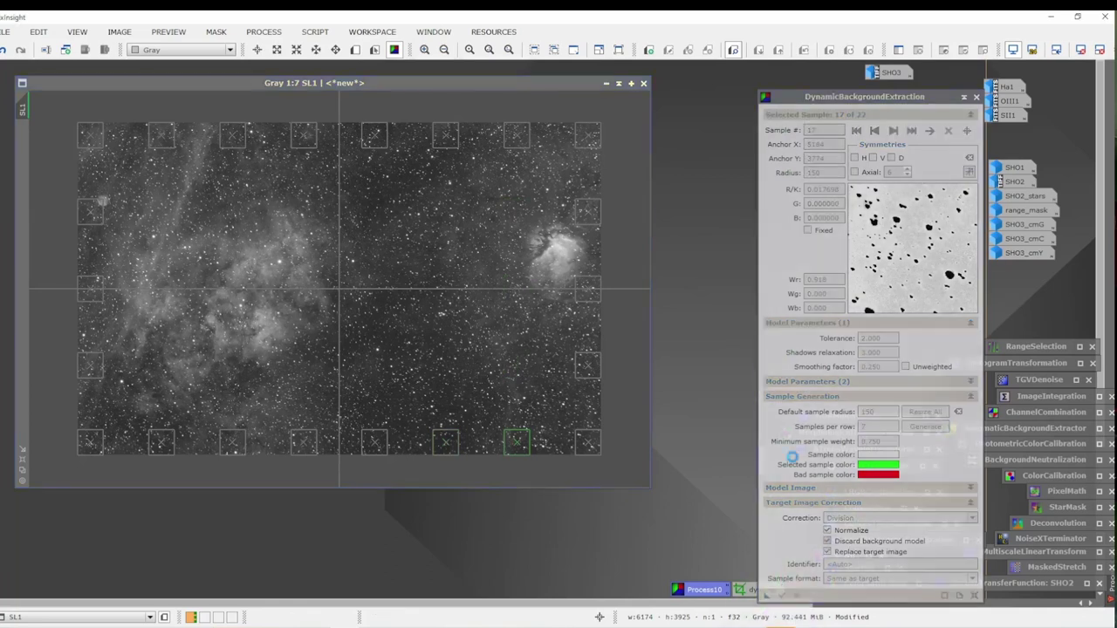
pyautogui.click(976, 97)
pyautogui.click(525, 340)
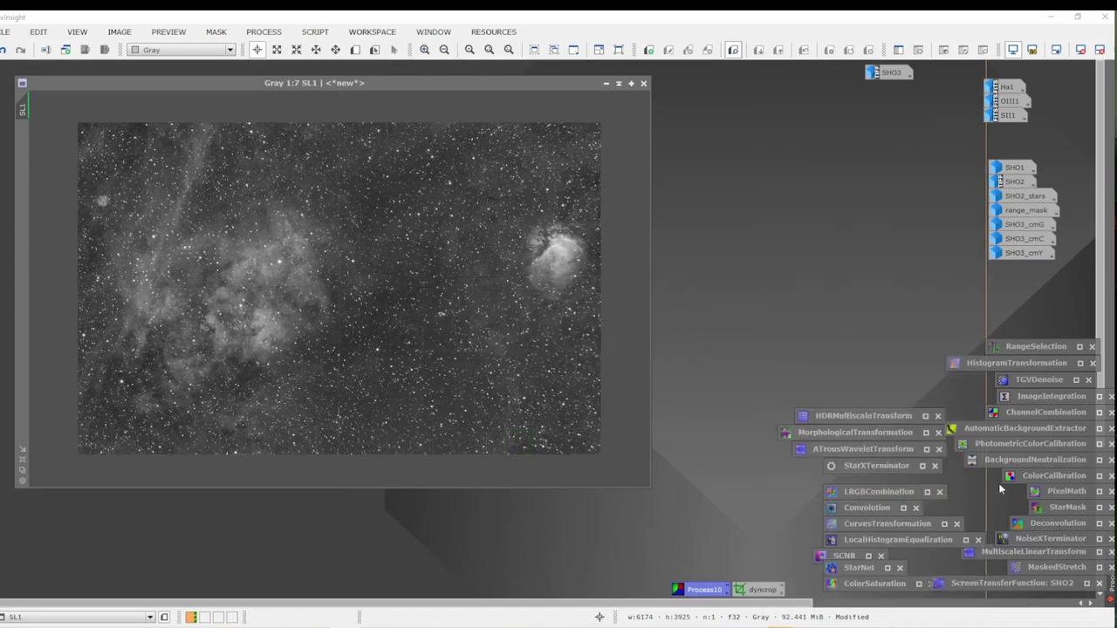
# Run AutomaticBackgroundExtractor on SL1 with Subtraction correction replacing the target image, and auto-stretch its screen display.
pyautogui.doubleClick(994, 586)
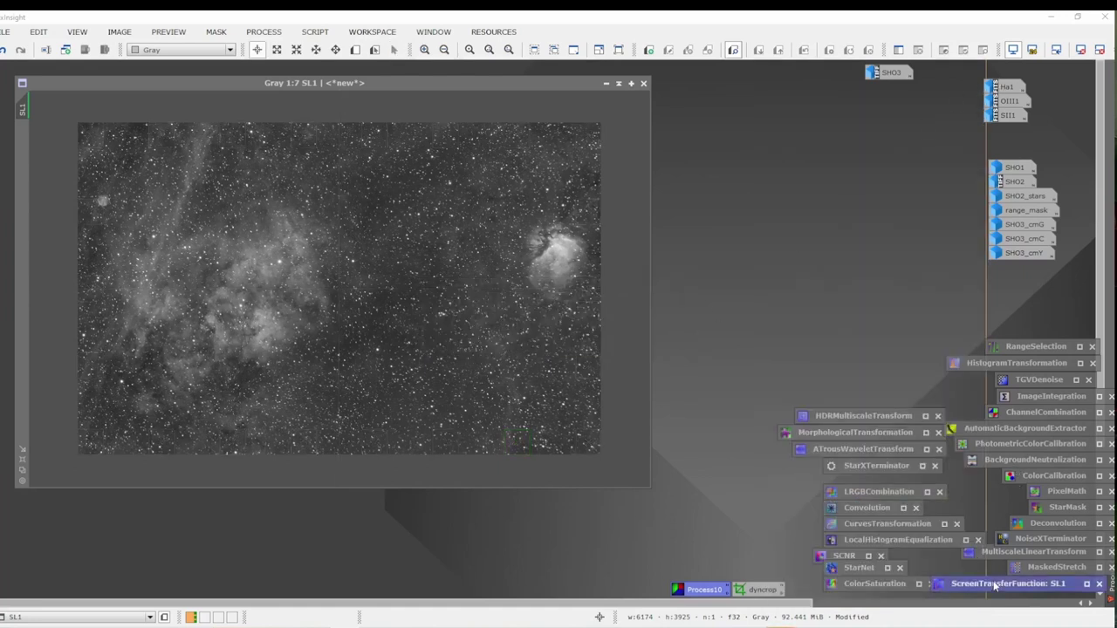
pyautogui.click(791, 319)
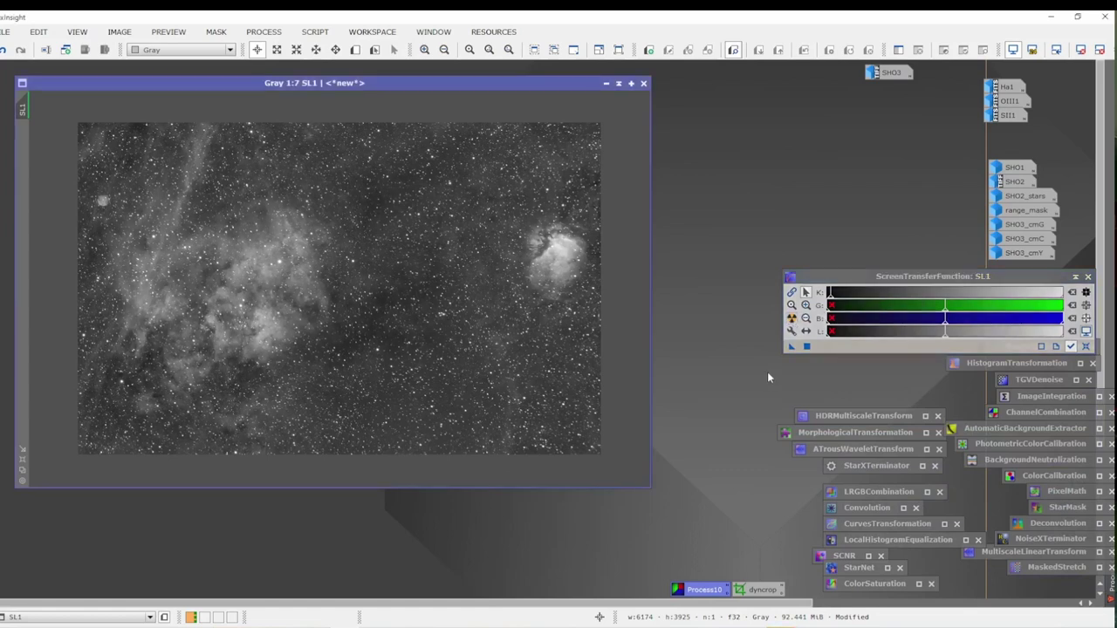
pyautogui.doubleClick(1050, 428)
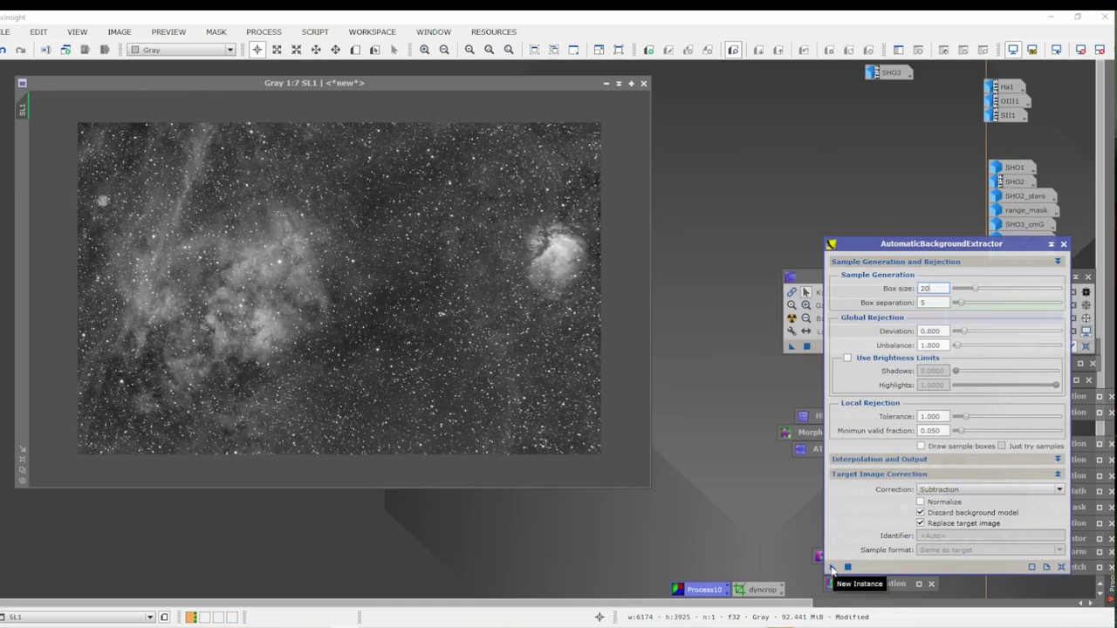
pyautogui.moveTo(832, 569); pyautogui.dragTo(416, 326)
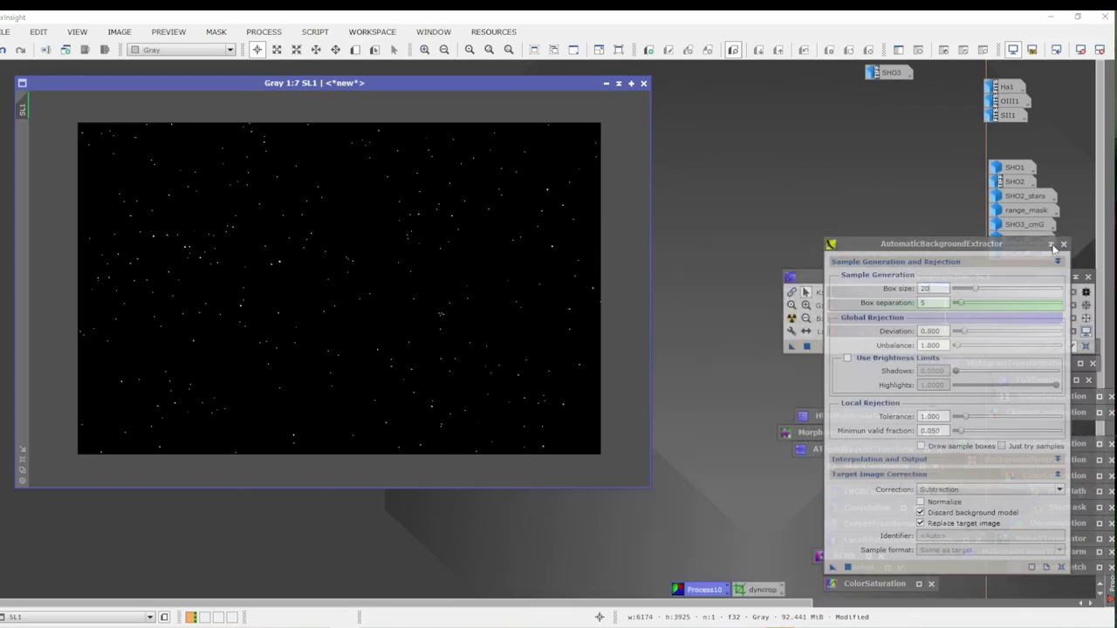
pyautogui.click(1051, 245)
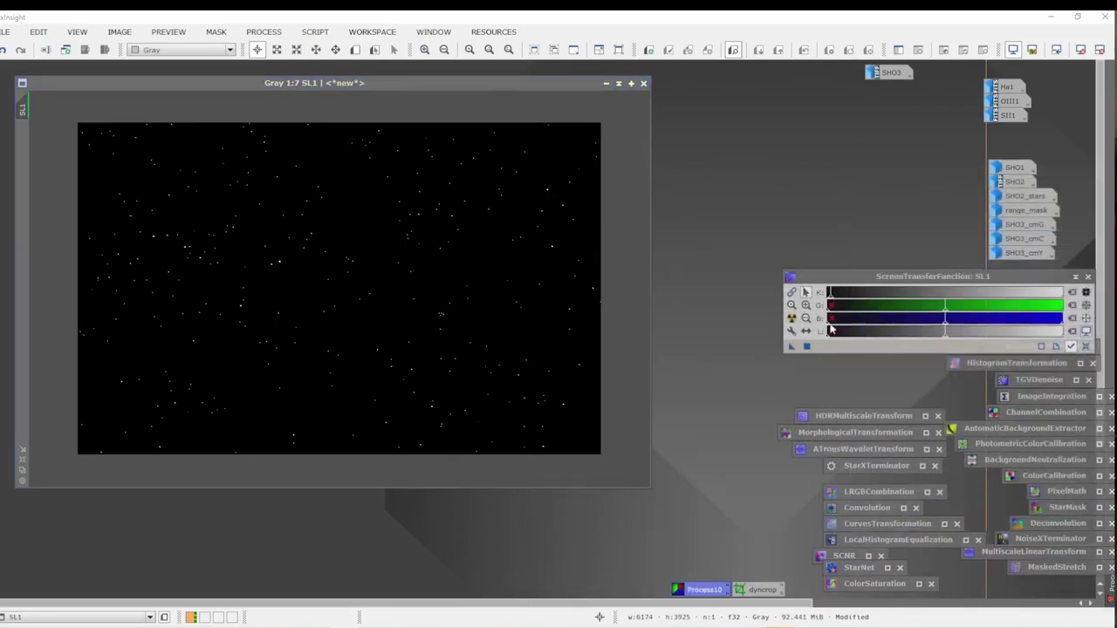
pyautogui.click(792, 317)
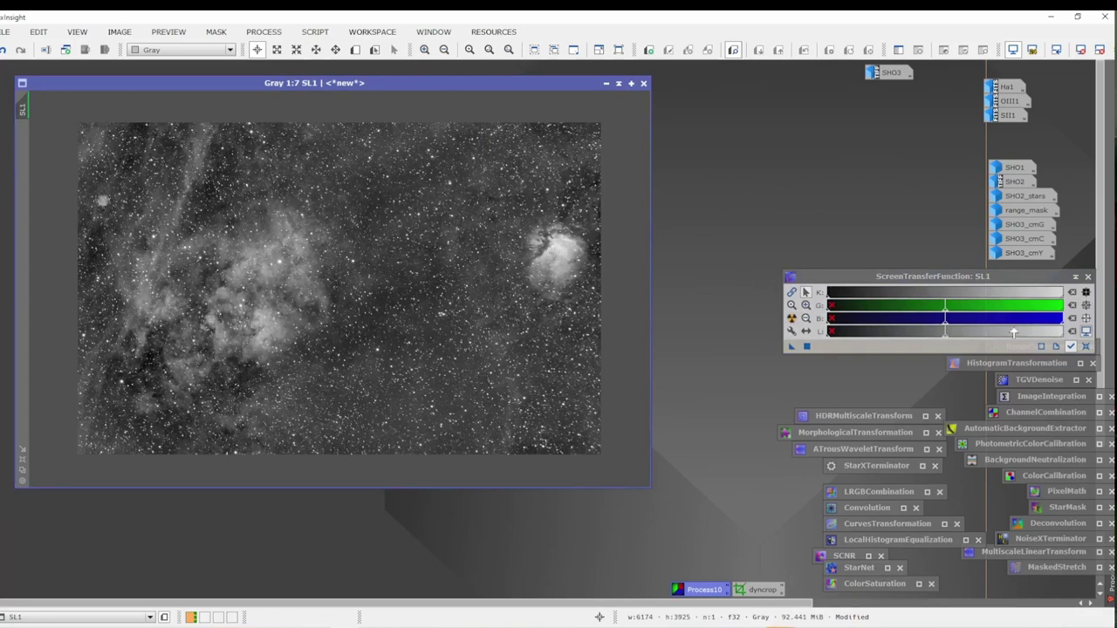
pyautogui.click(1075, 278)
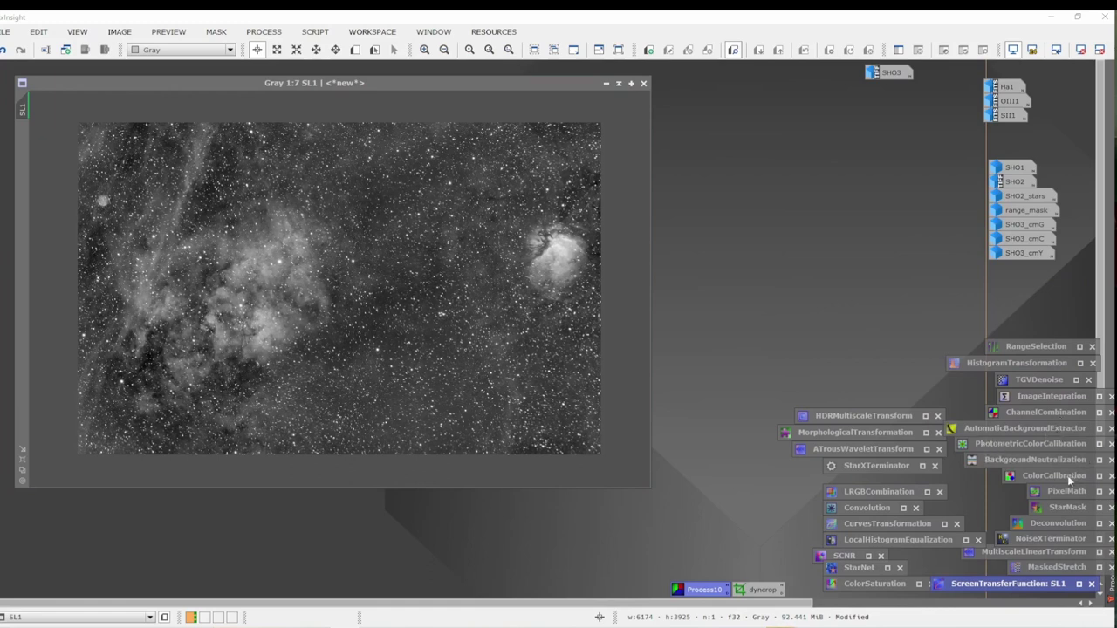
# Denoise SL1 with NoiseXTerminator using denoise 0.90, detail 0.15 and the Linear option.
pyautogui.doubleClick(1051, 539)
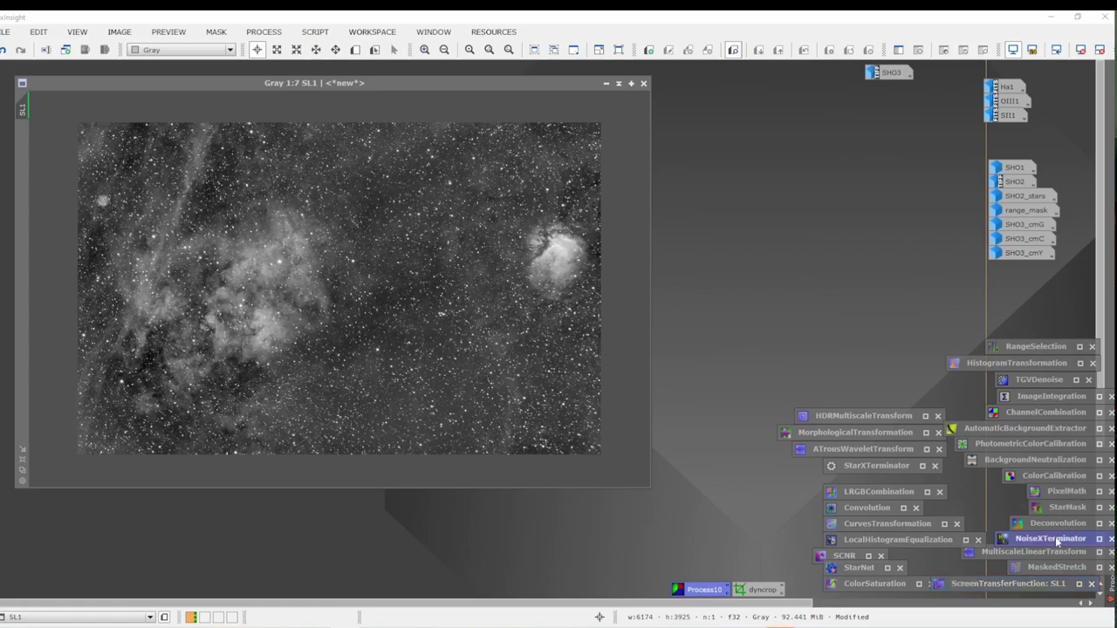
pyautogui.moveTo(629, 488); pyautogui.dragTo(430, 338)
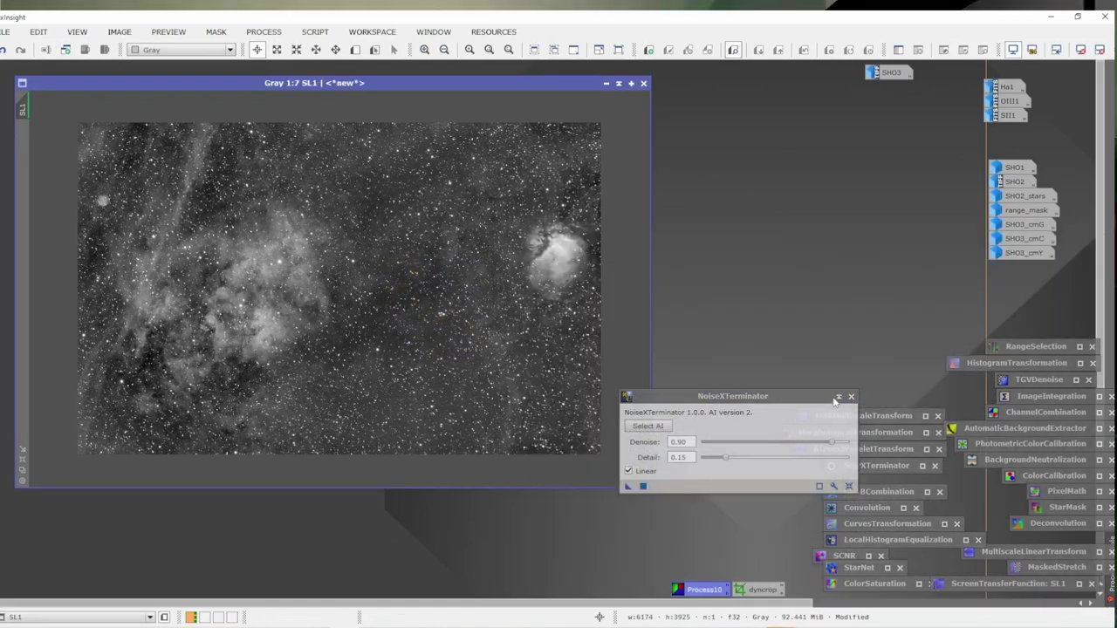
pyautogui.click(837, 398)
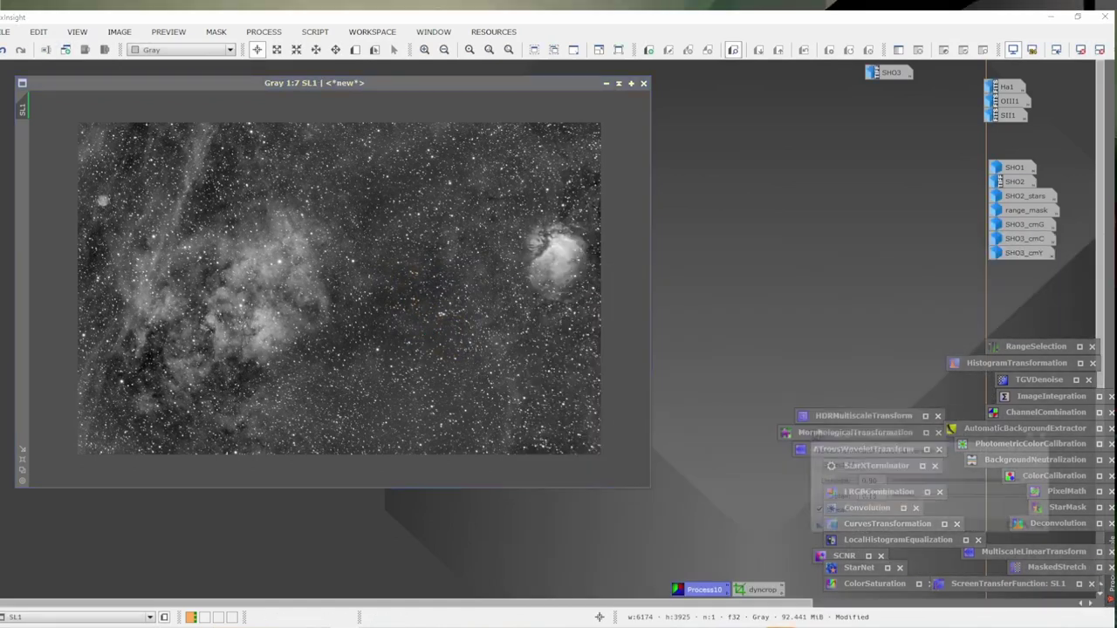
# Compare SL1 before and after the noise reduction, examining the background and stars close up and across the whole frame.
pyautogui.scroll(11, 370, 267)
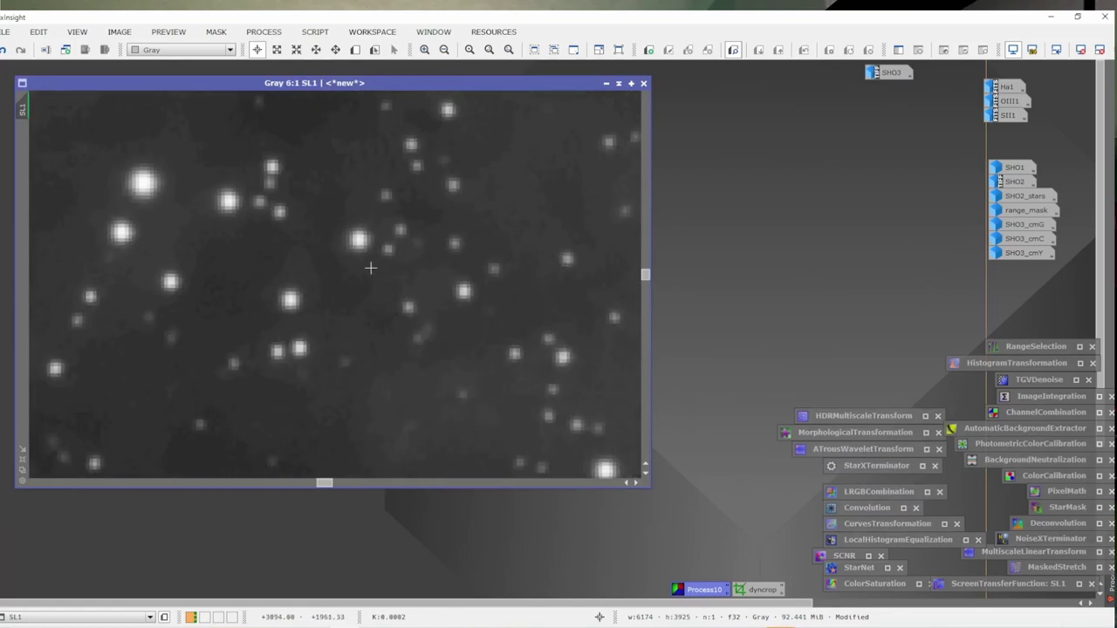
pyautogui.click(5, 50)
pyautogui.click(20, 50)
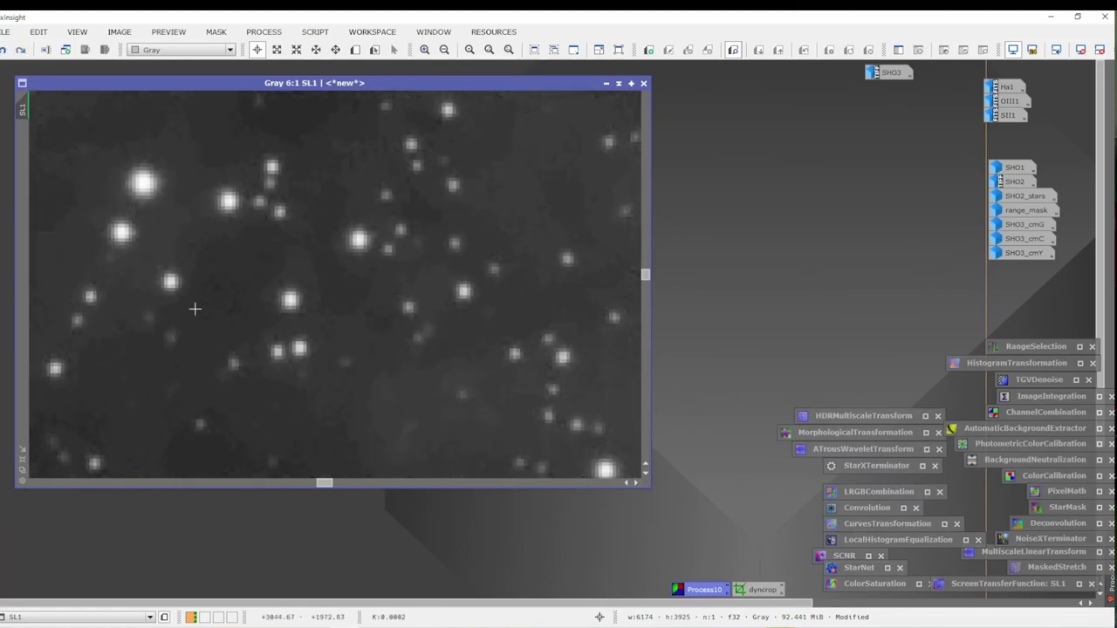
pyautogui.scroll(1, 209, 311)
pyautogui.scroll(-1, 275, 393)
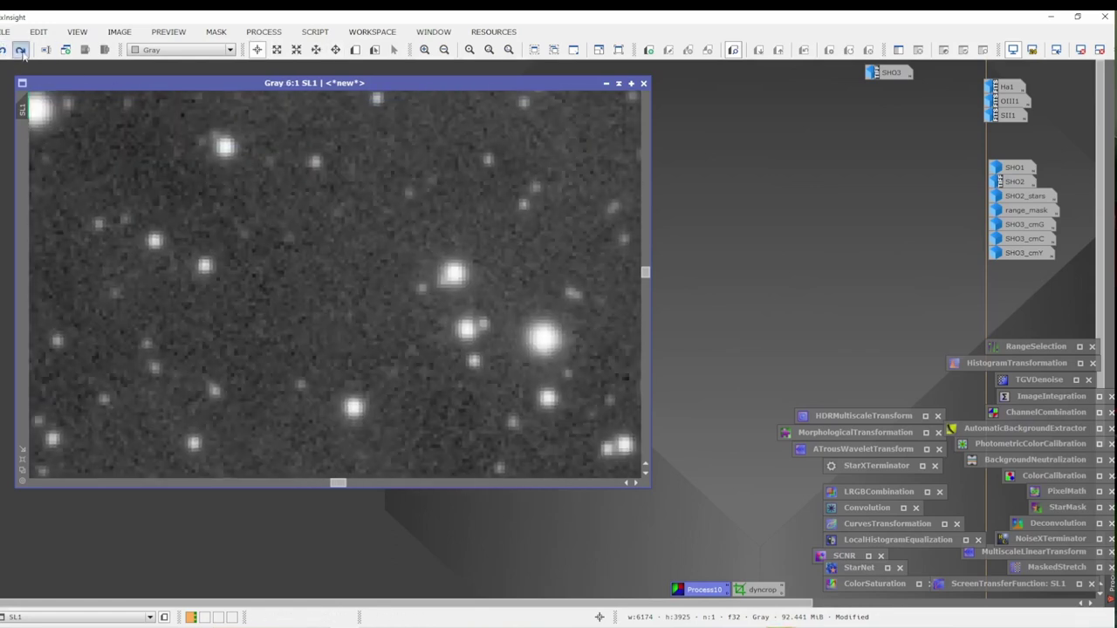
pyautogui.scroll(-10, 369, 302)
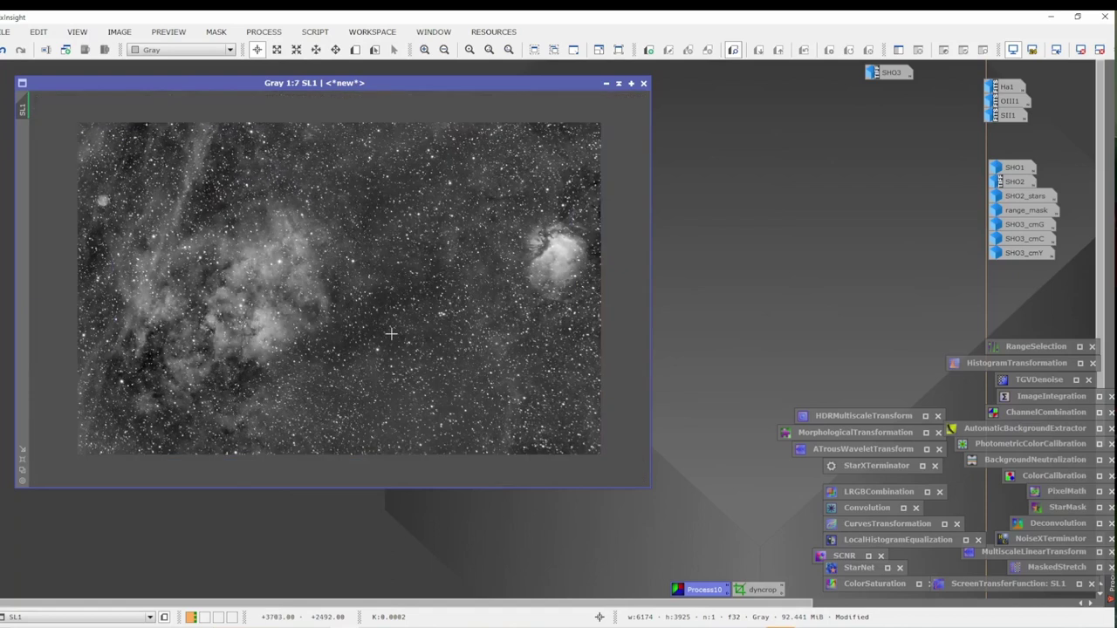
pyautogui.hotkey('ctrl', 'z')
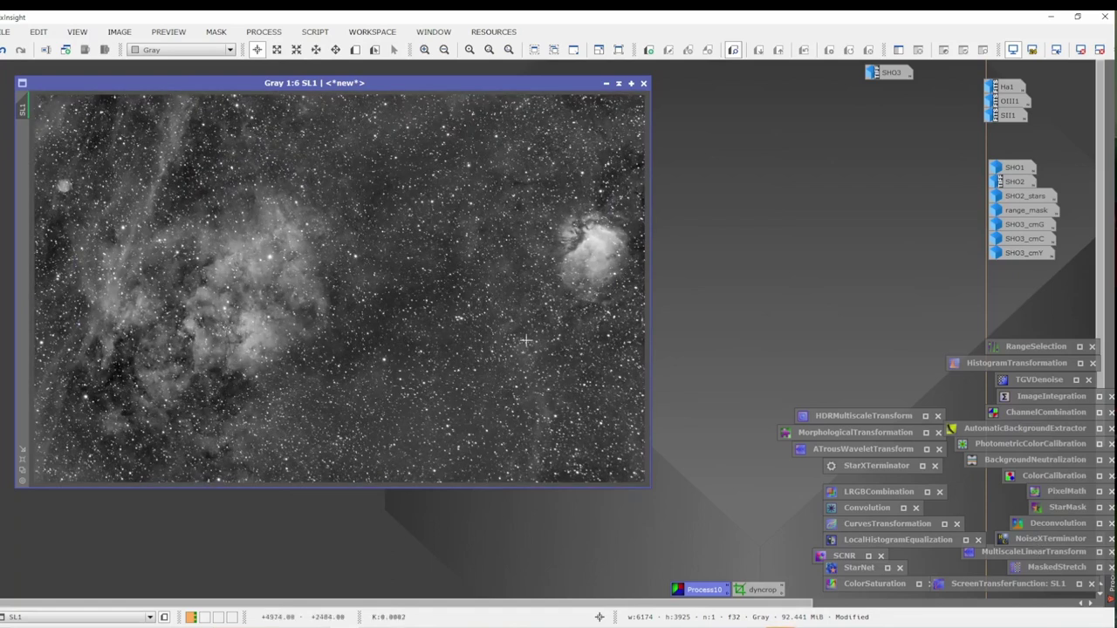
# Turn off SL1's screen stretch and apply a first HistogramTransformation with midtones 0.06075949 using the real-time preview, and reset the settings.
pyautogui.hotkey('ctrl', 'F12')
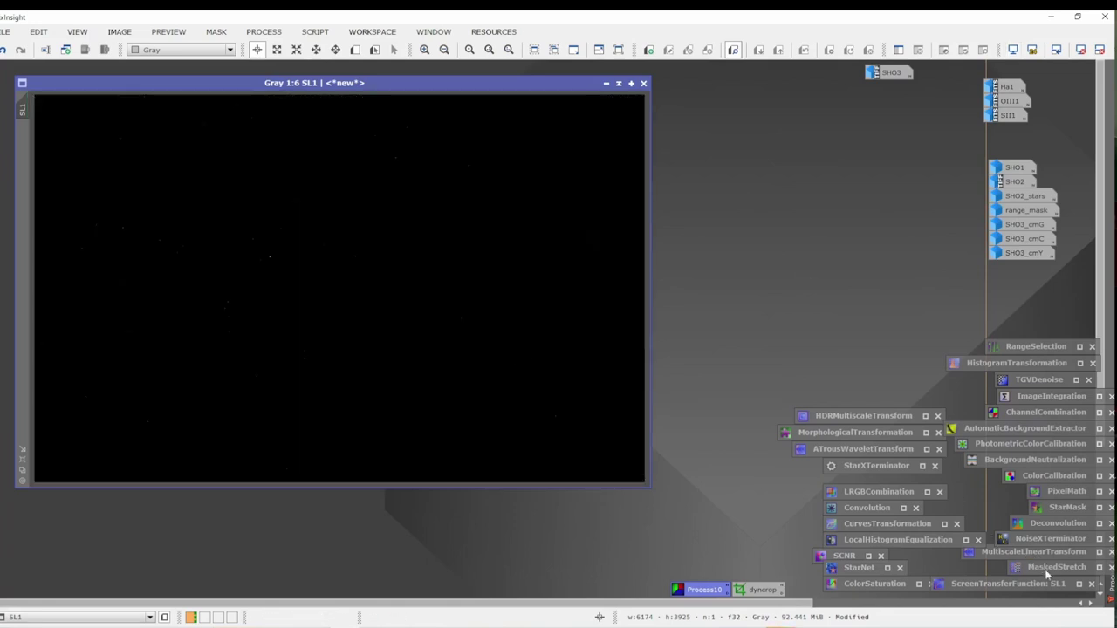
pyautogui.doubleClick(1039, 363)
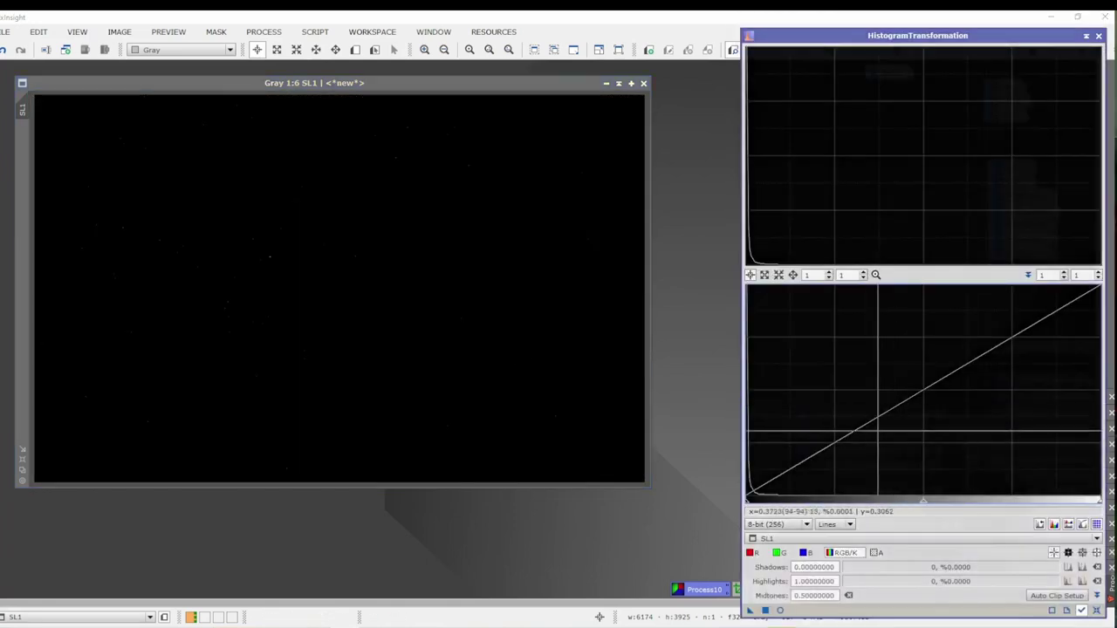
pyautogui.click(780, 611)
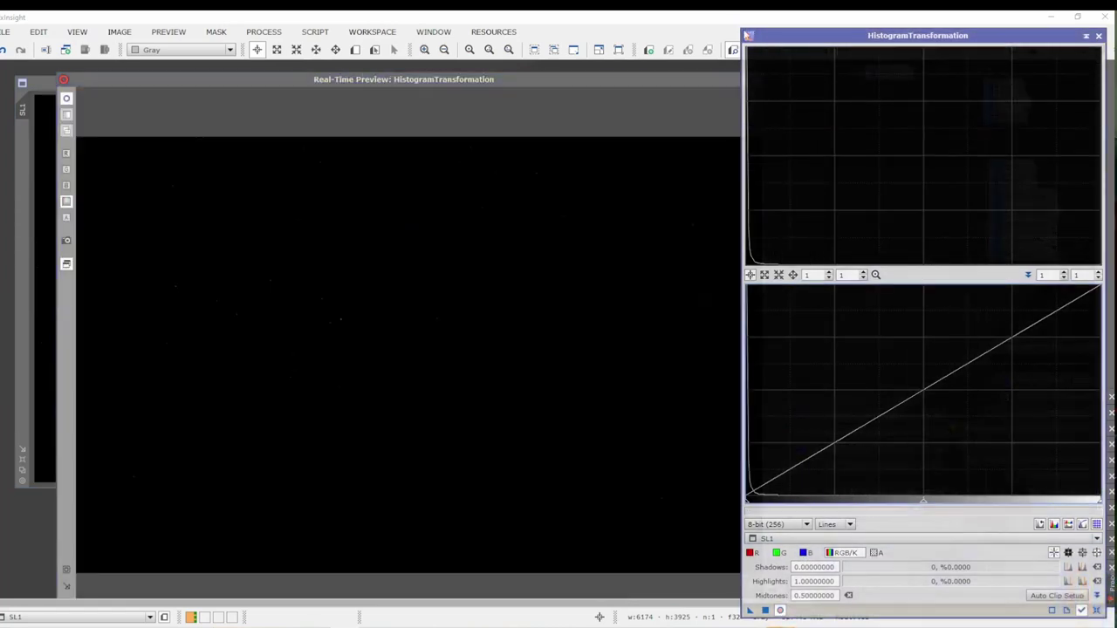
pyautogui.moveTo(740, 29); pyautogui.dragTo(863, 212)
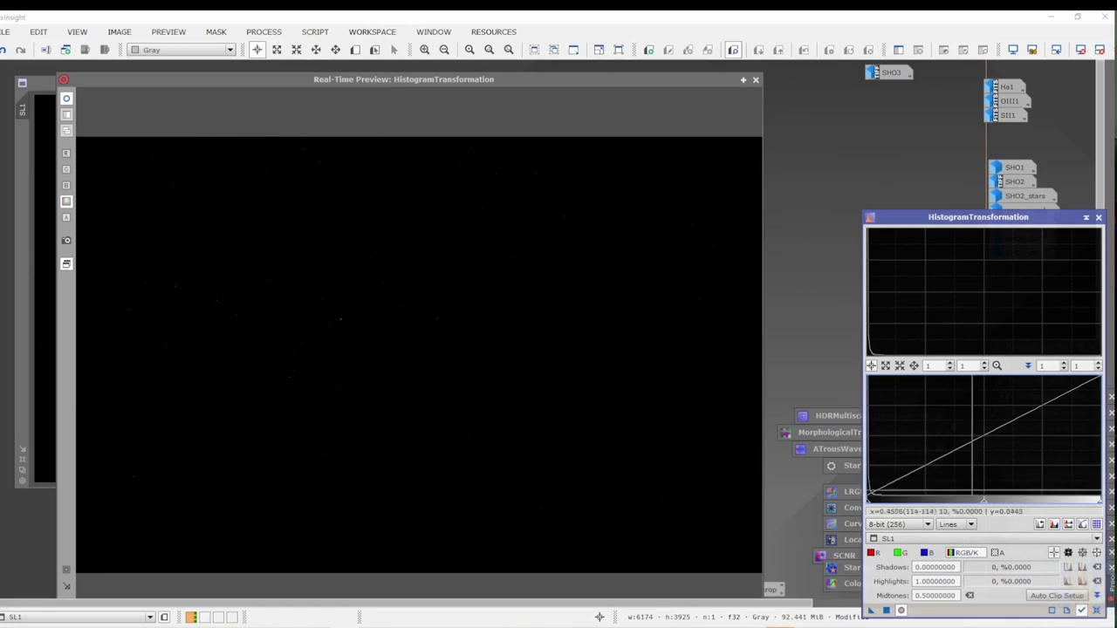
pyautogui.moveTo(983, 502); pyautogui.dragTo(880, 505)
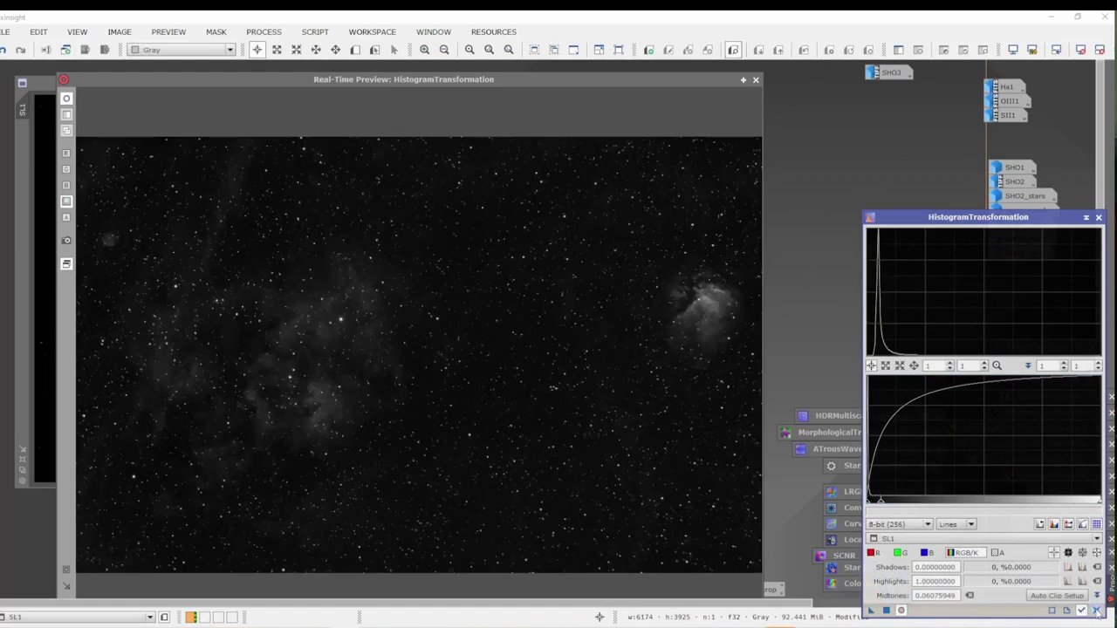
pyautogui.click(1096, 611)
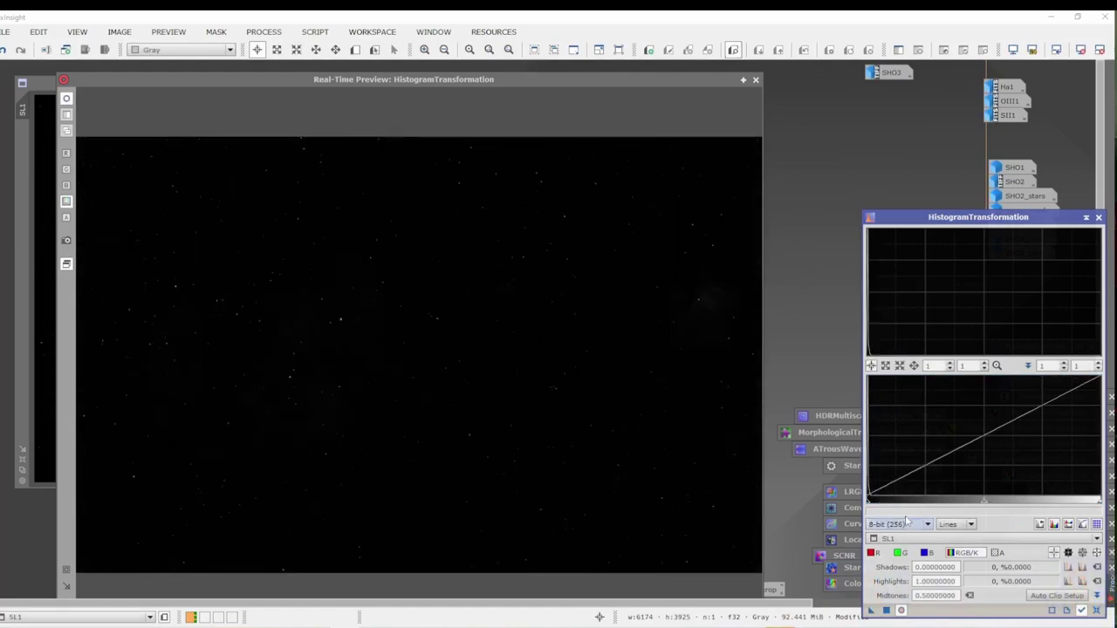
# Apply a second histogram stretch to SL1 with midtones 0.03291139, and reset the settings.
pyautogui.click(982, 506)
pyautogui.moveTo(982, 506); pyautogui.dragTo(873, 506)
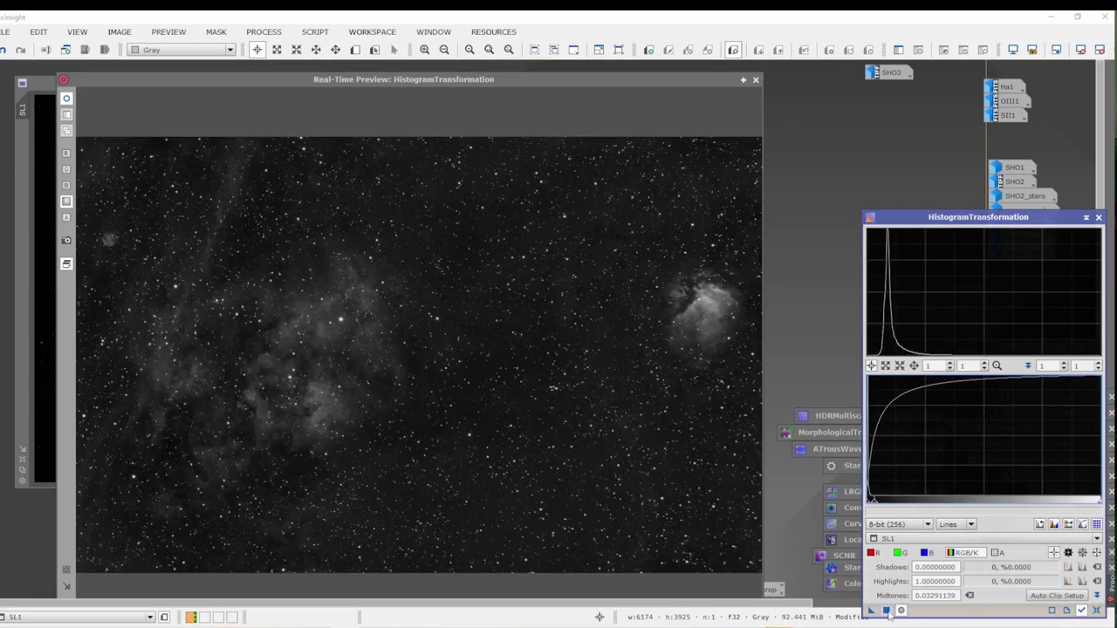
pyautogui.click(886, 610)
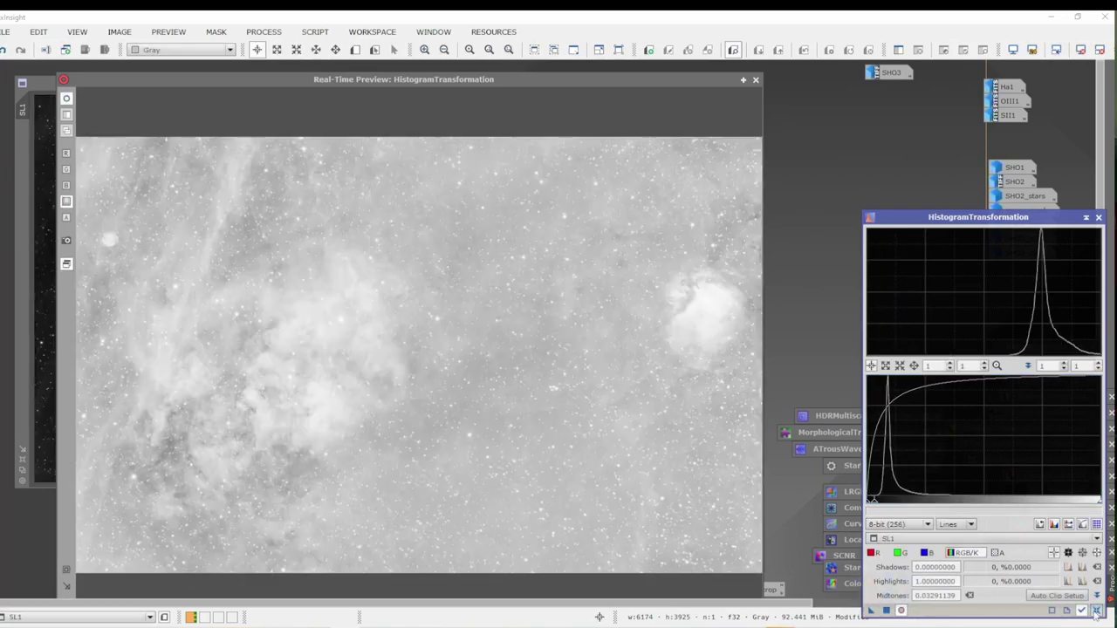
pyautogui.click(1097, 611)
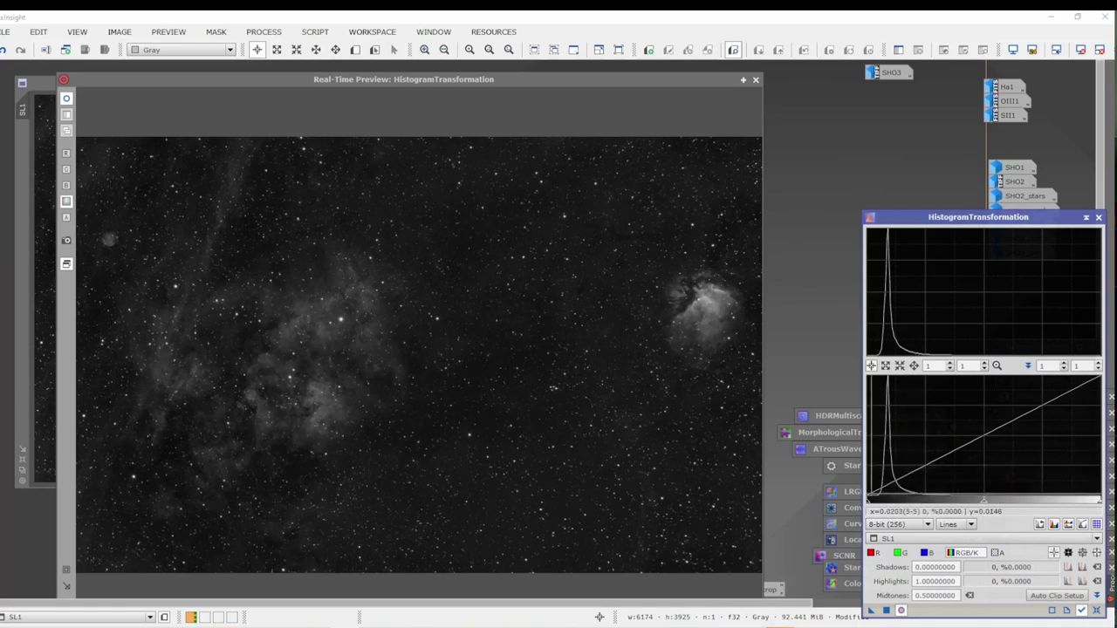
# Apply a third histogram stretch to SL1 with shadows 0.04303797 and midtones 0.24603175, and reset the settings.
pyautogui.moveTo(868, 504)
pyautogui.mouseDown()
pyautogui.moveTo(892, 500)
pyautogui.moveTo(876, 492)
pyautogui.mouseUp()
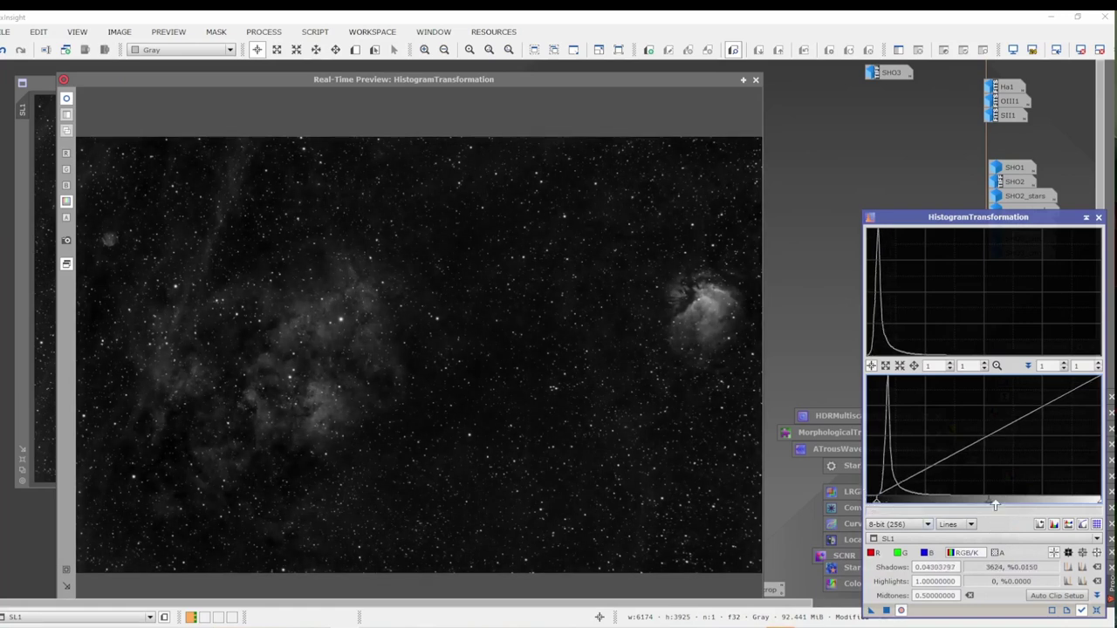
pyautogui.moveTo(988, 505); pyautogui.dragTo(952, 502)
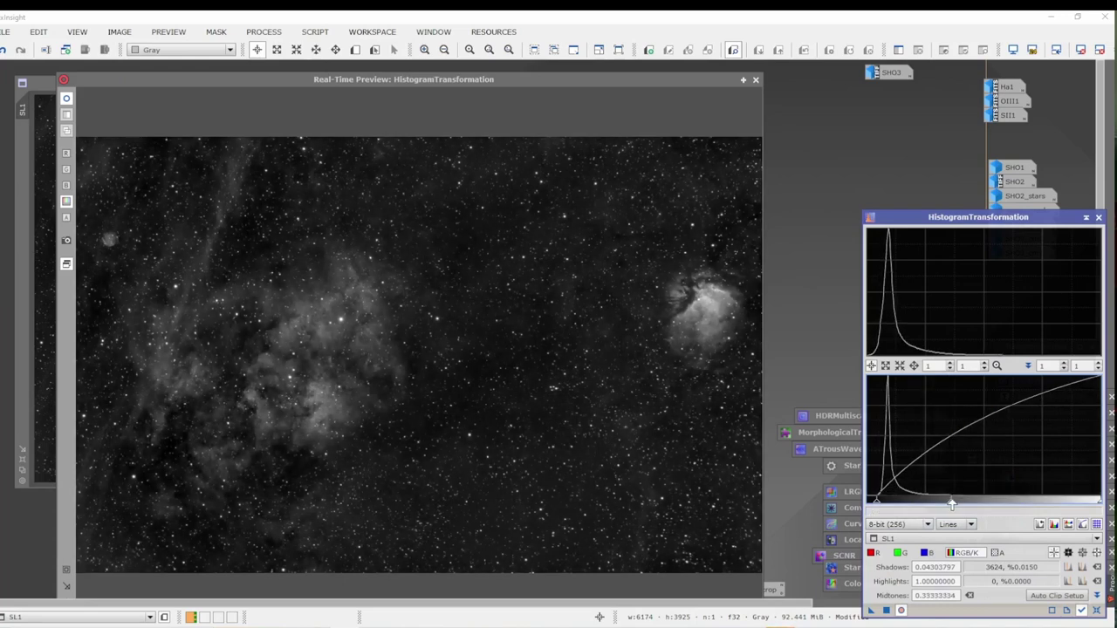
pyautogui.moveTo(951, 505); pyautogui.dragTo(931, 503)
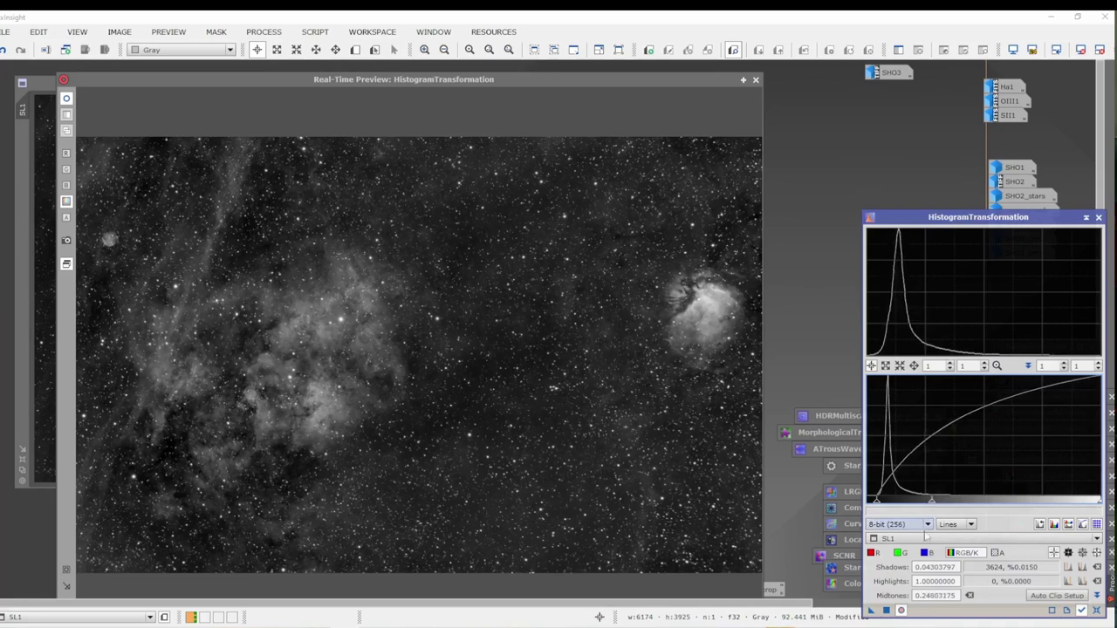
pyautogui.click(886, 610)
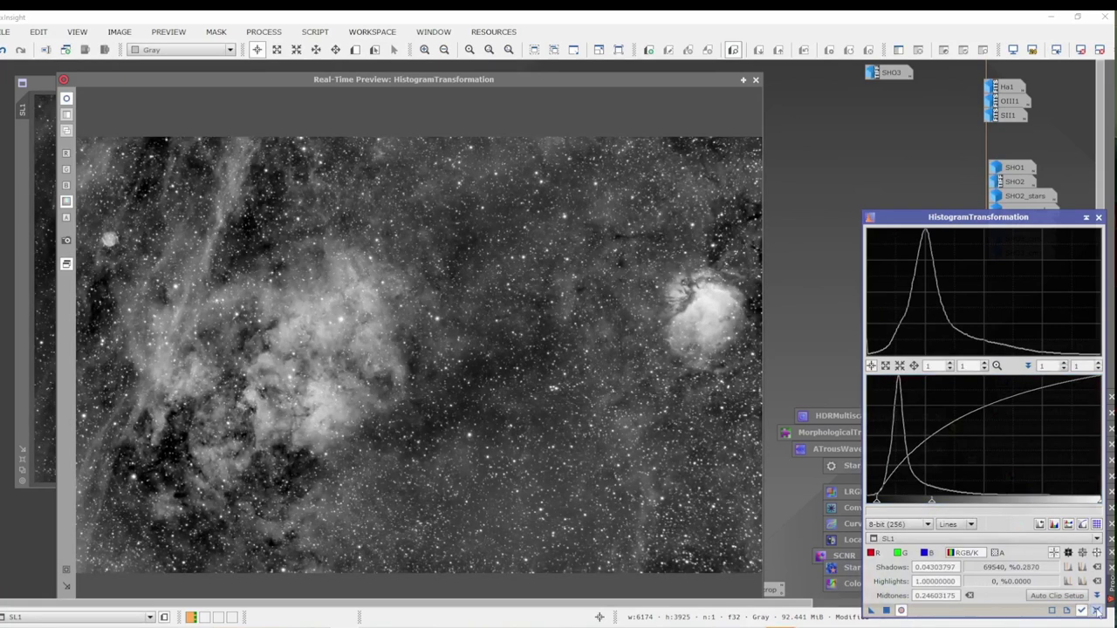
pyautogui.click(1096, 610)
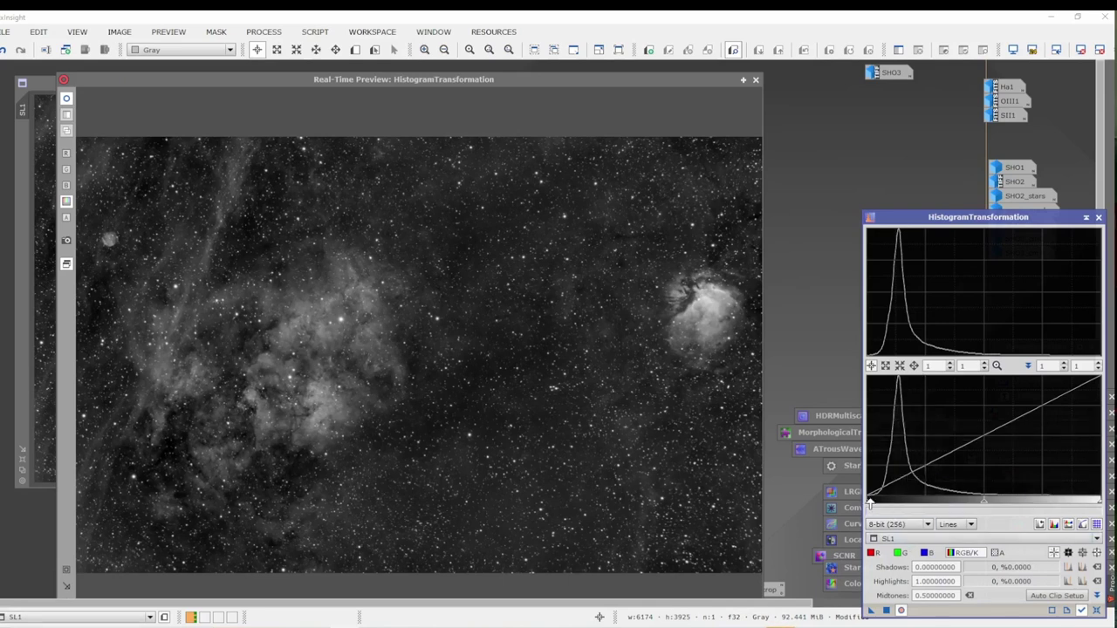
# Apply a final histogram adjustment to SL1 with shadows 0.01012658 and midtones 0.46291560, close the preview and inspect the image.
pyautogui.moveTo(870, 504); pyautogui.dragTo(871, 504)
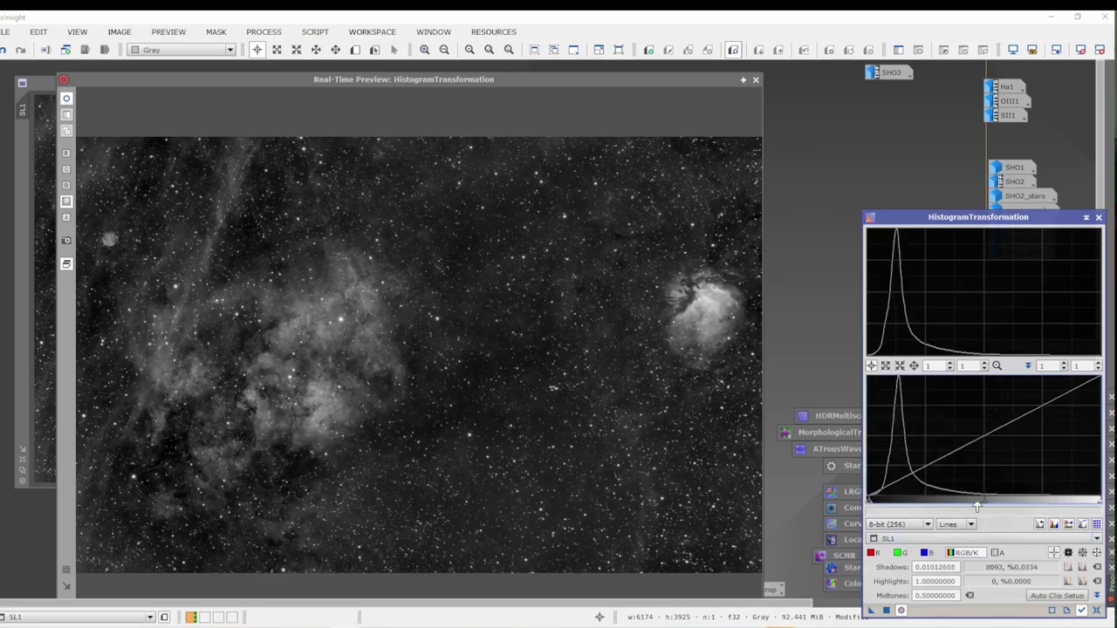
pyautogui.moveTo(984, 504); pyautogui.dragTo(975, 504)
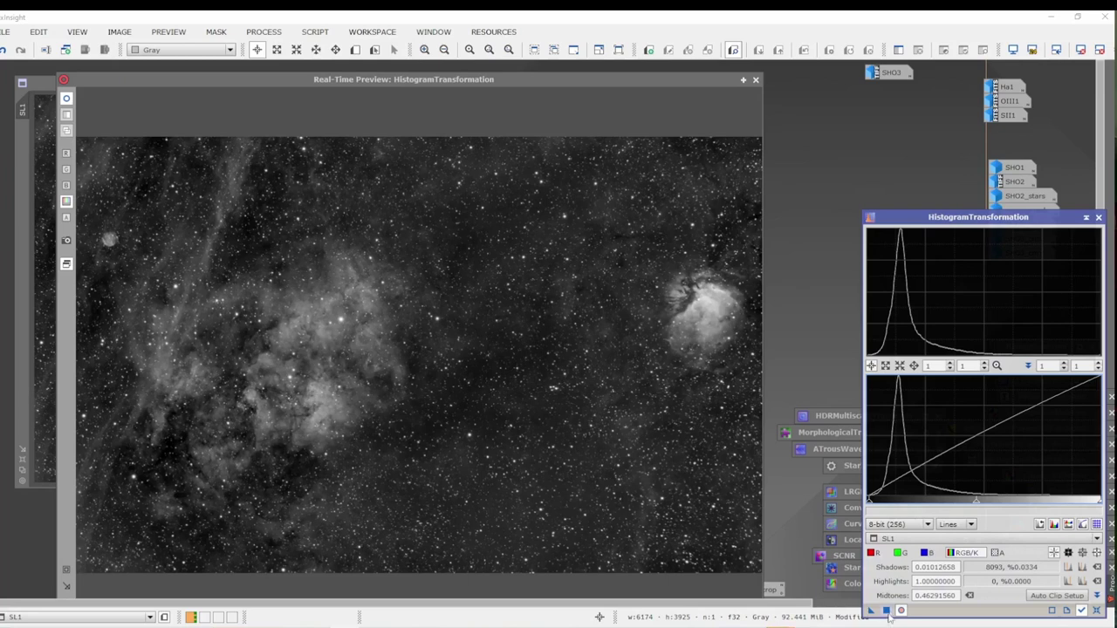
pyautogui.click(1097, 611)
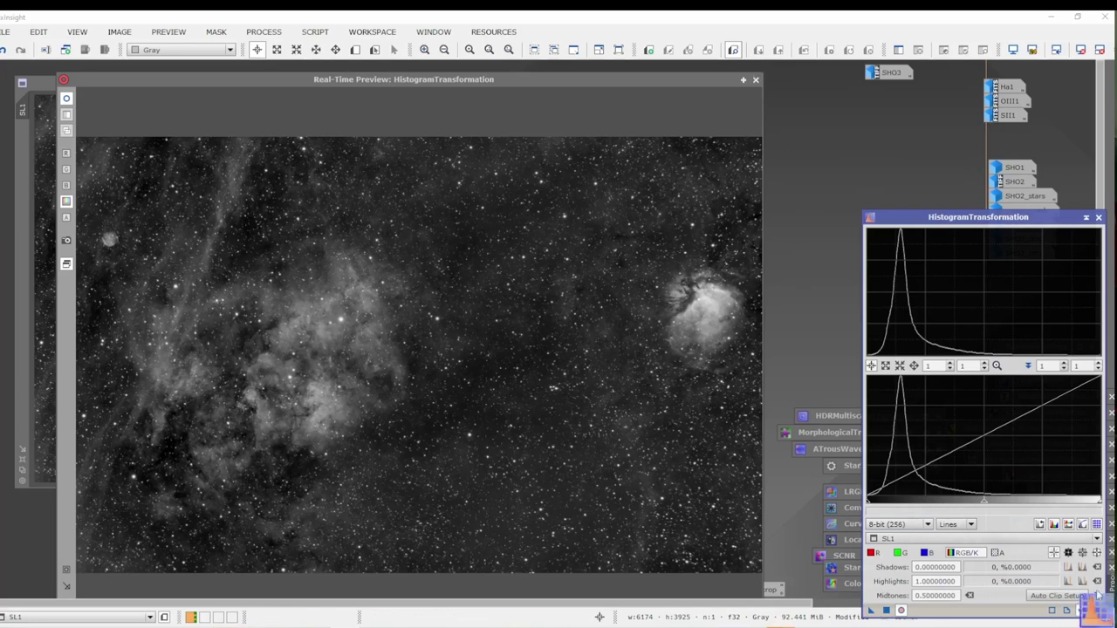
pyautogui.click(1085, 218)
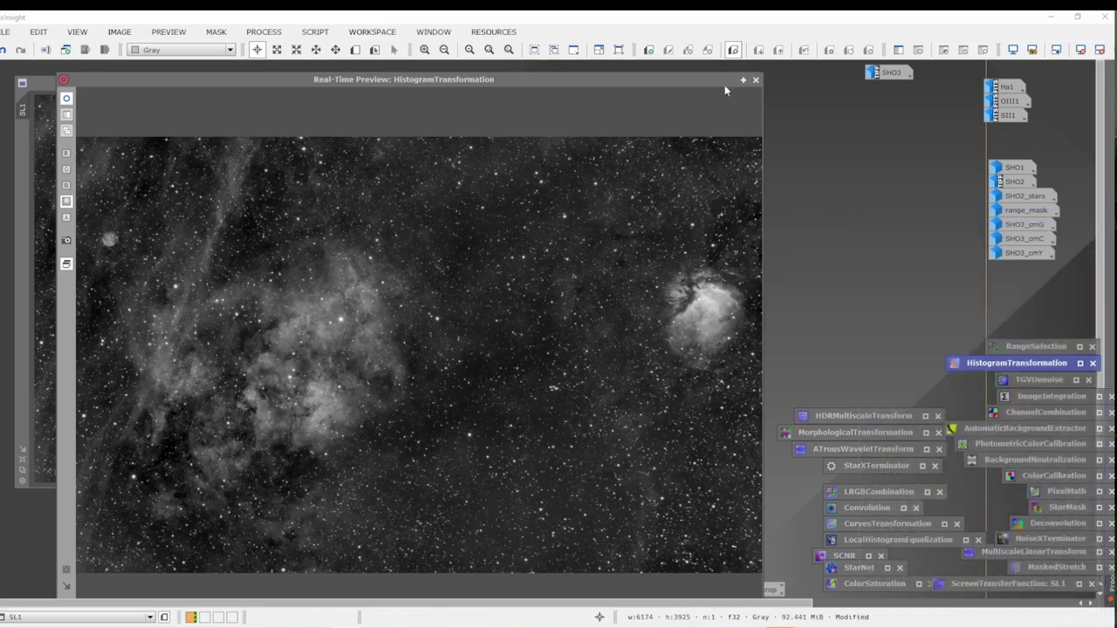
pyautogui.click(756, 80)
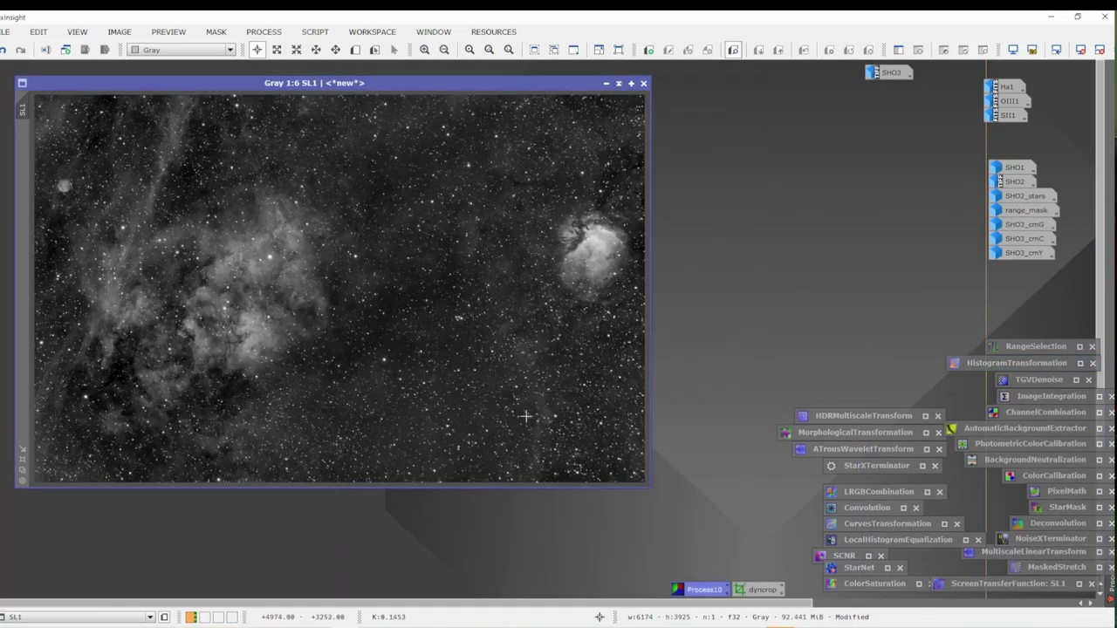
pyautogui.scroll(7, 570, 393)
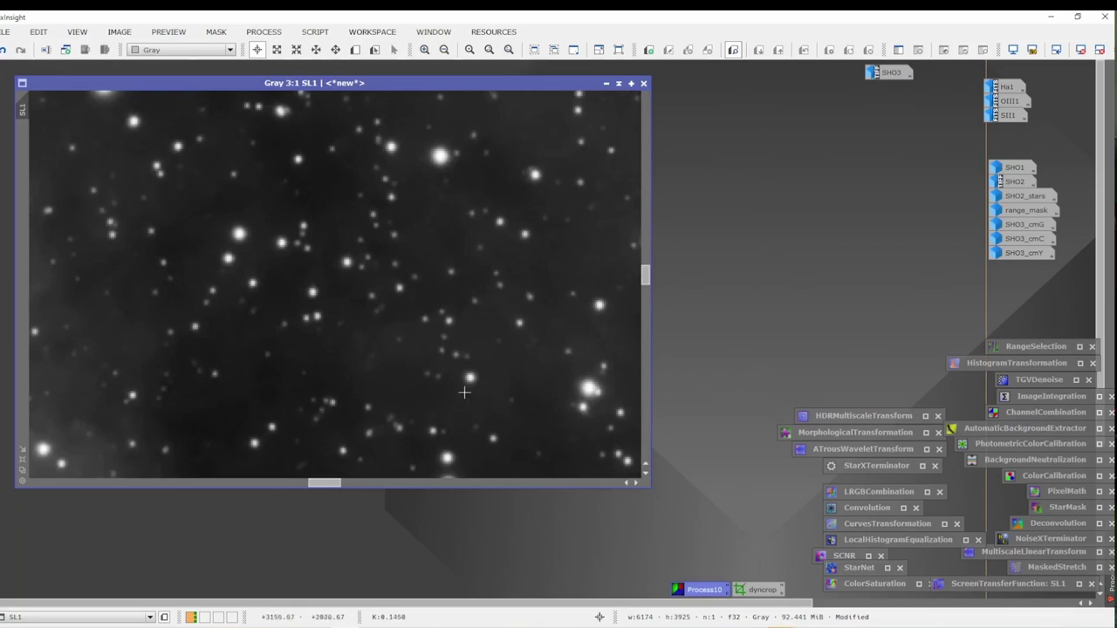
# Examine the stars and background across SL1 at several zoom levels, ending with the whole image in view.
pyautogui.scroll(-2, 436, 386)
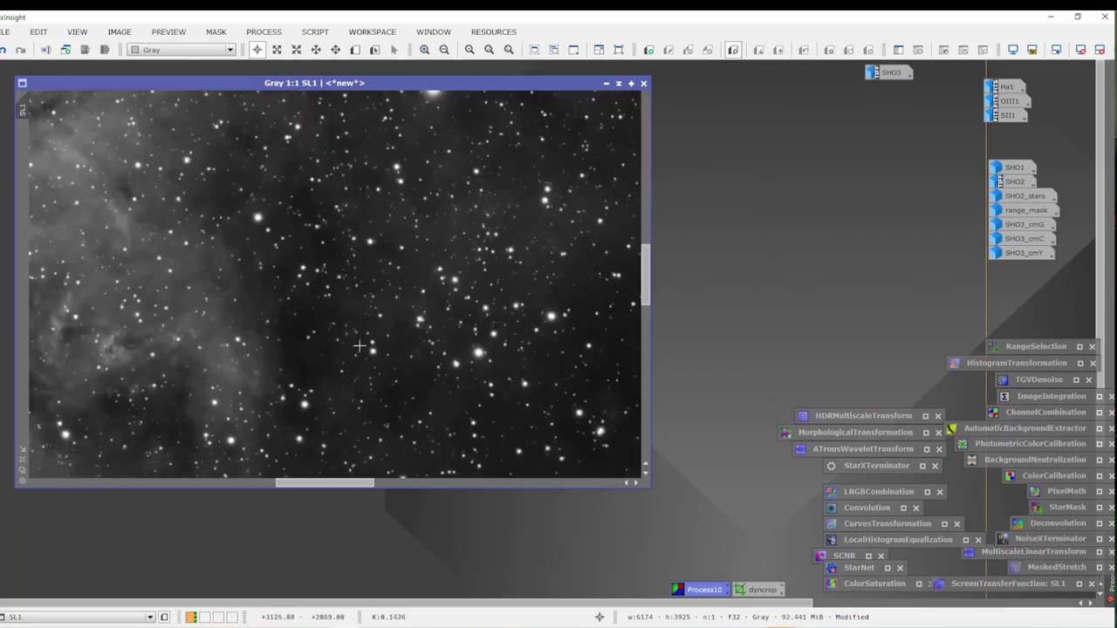
pyautogui.press('space')
pyautogui.moveTo(236, 328); pyautogui.dragTo(155, 449)
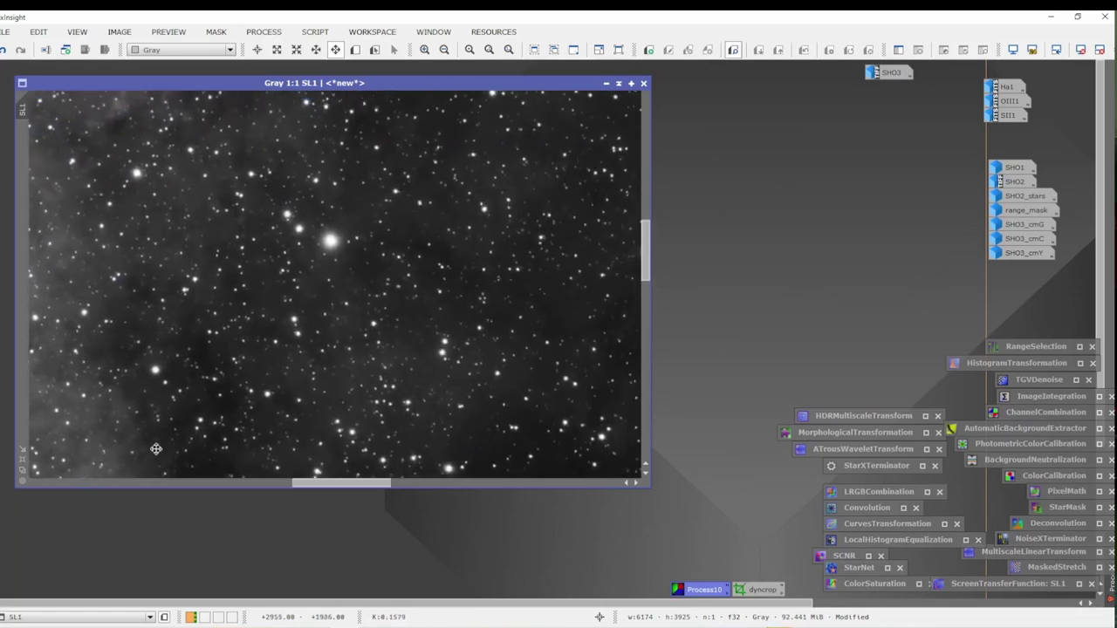
pyautogui.scroll(3, 270, 277)
pyautogui.moveTo(344, 192); pyautogui.dragTo(387, 352)
pyautogui.scroll(-2, 386, 358)
pyautogui.scroll(-7, 387, 359)
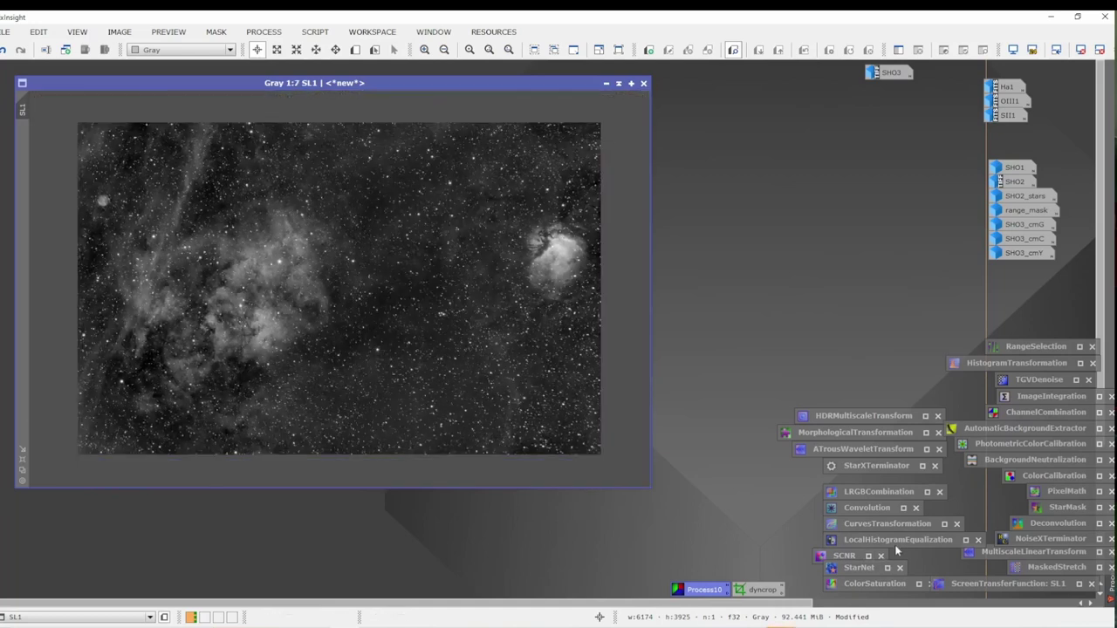
# Remove the stars from SL1 with StarXTerminator, generating a star image, and park the minimized SL1_stars image near SHO3.
pyautogui.doubleClick(877, 466)
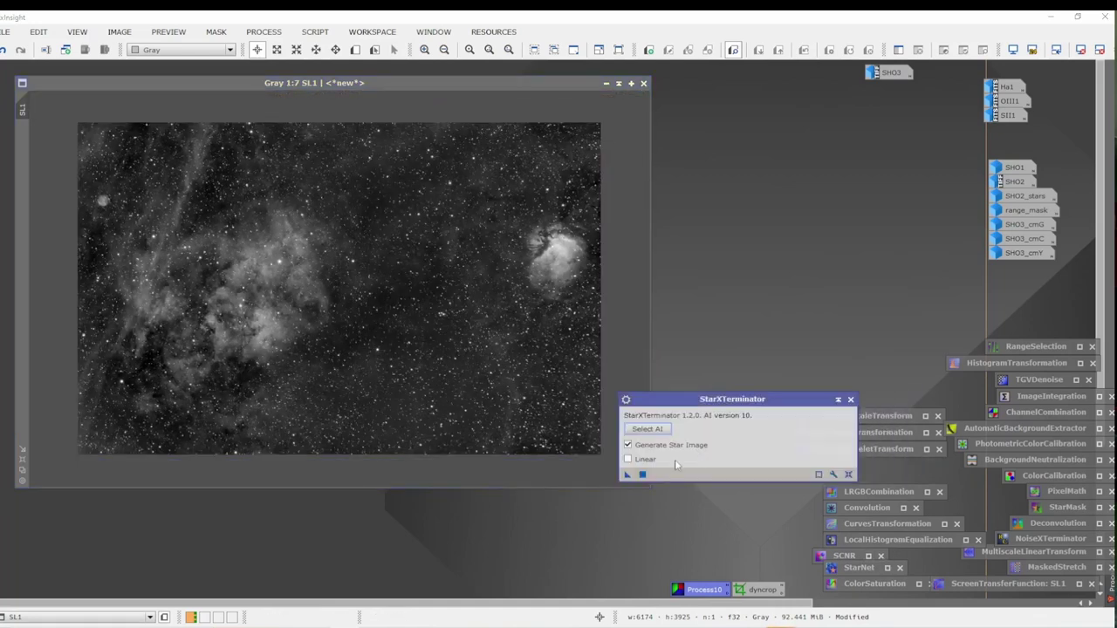
pyautogui.click(626, 475)
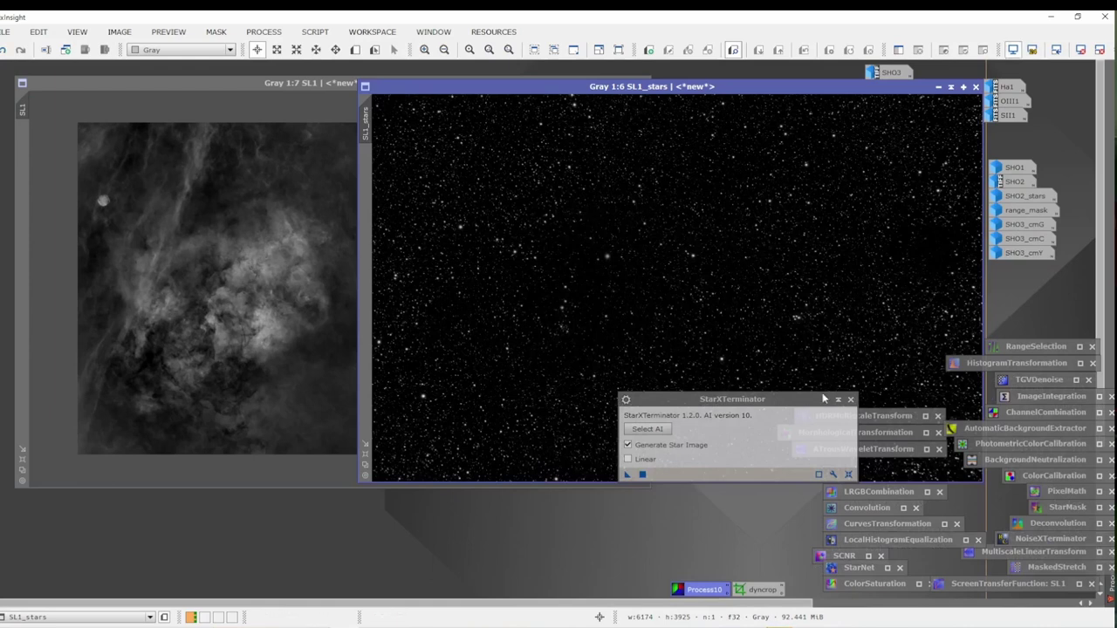
pyautogui.click(838, 401)
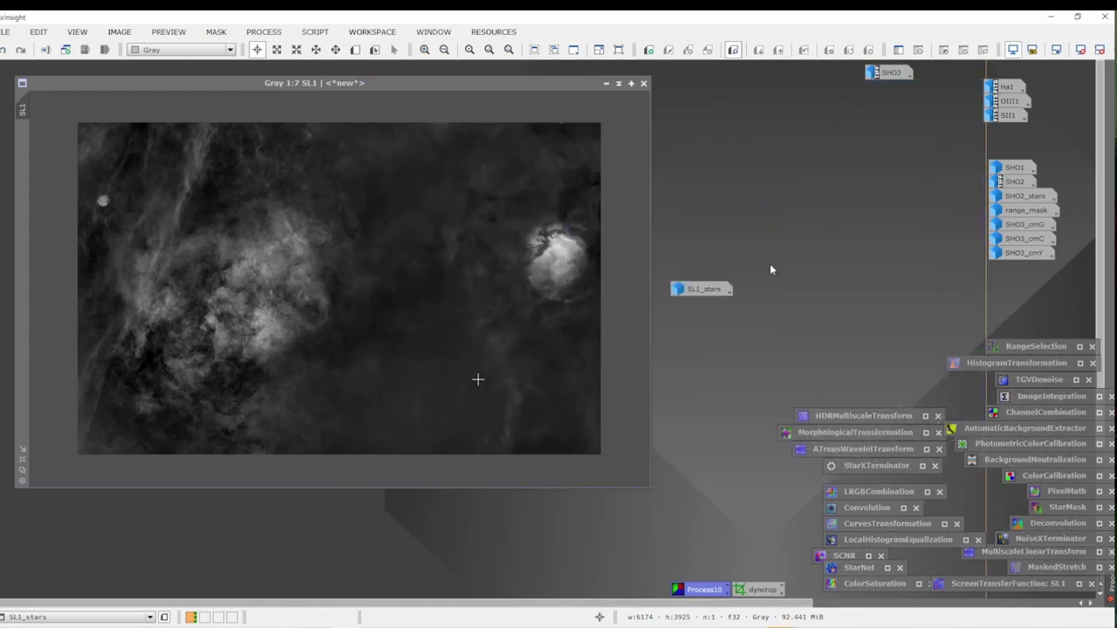
pyautogui.click(937, 87)
pyautogui.moveTo(702, 291); pyautogui.dragTo(939, 91)
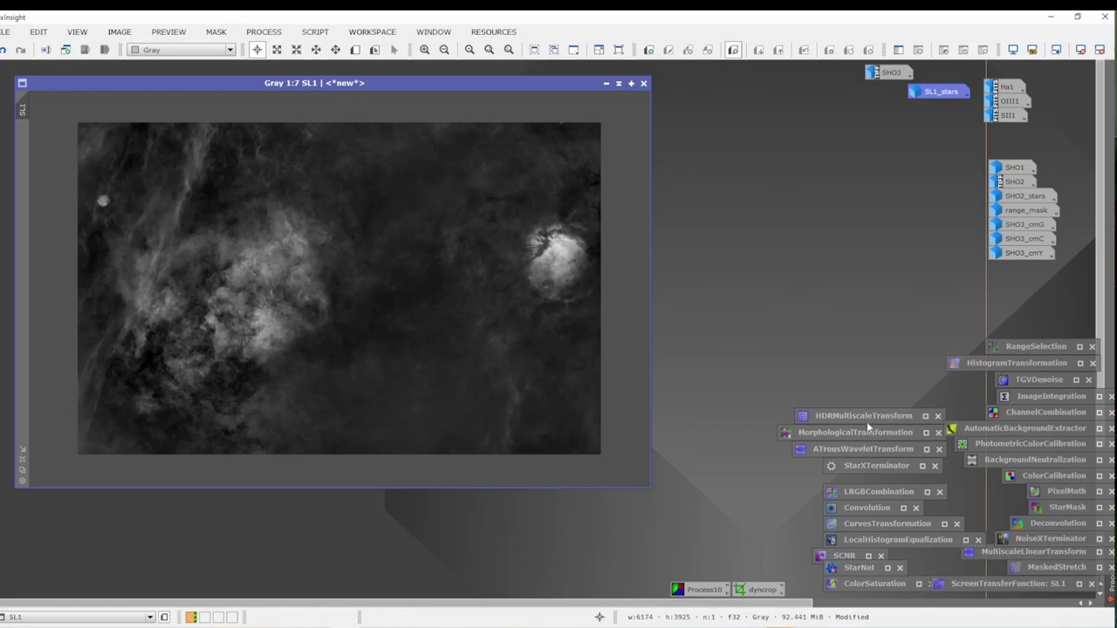
# Stretch the starless SL1 using HistogramTransformation with shadows 0.01012658 and midtones 0.40664962, reset the settings, and close the preview and process.
pyautogui.doubleClick(1004, 365)
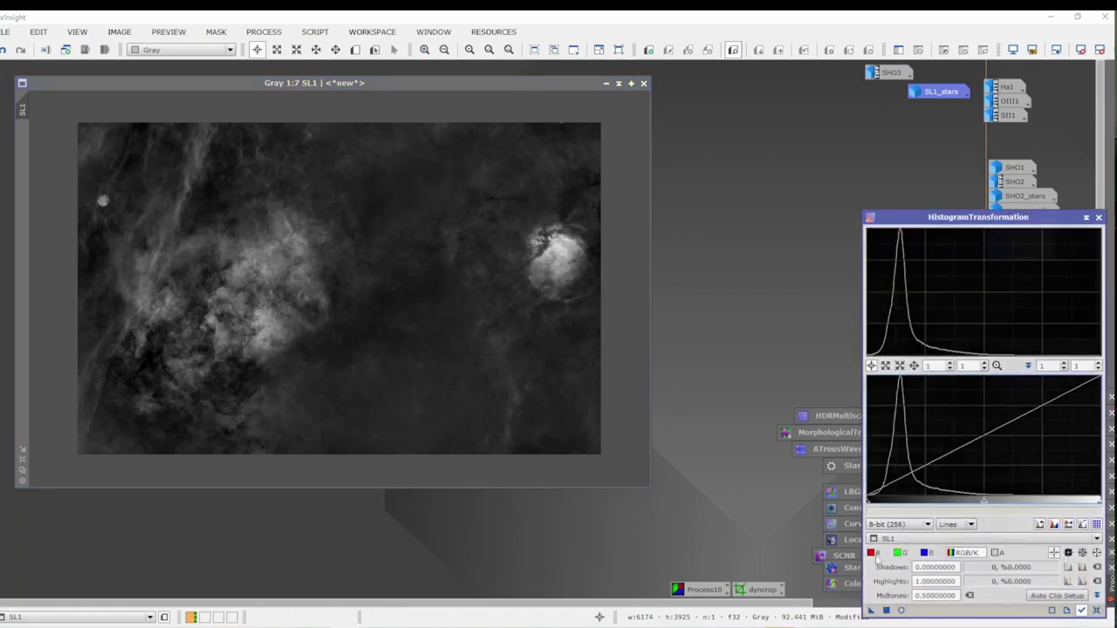
pyautogui.click(901, 611)
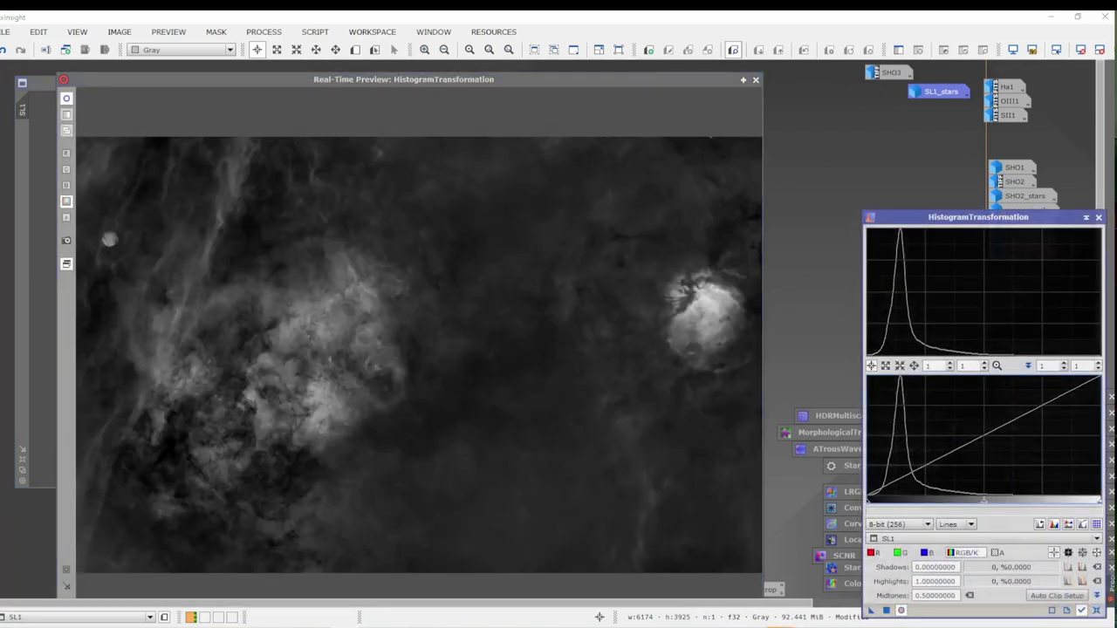
pyautogui.moveTo(871, 505); pyautogui.dragTo(869, 504)
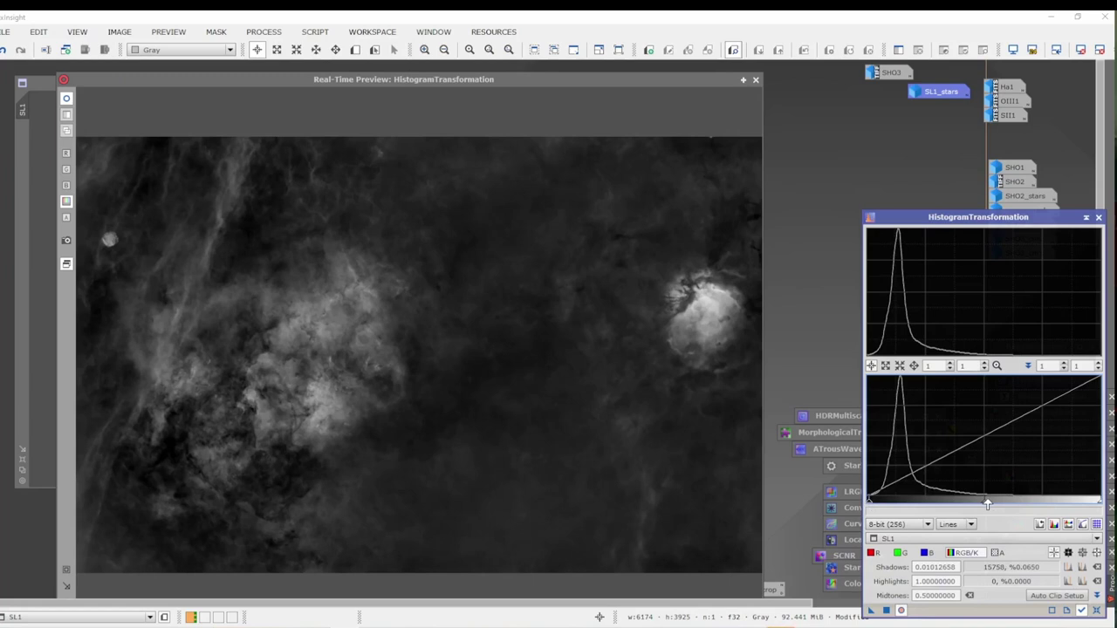
pyautogui.moveTo(985, 506); pyautogui.dragTo(971, 499)
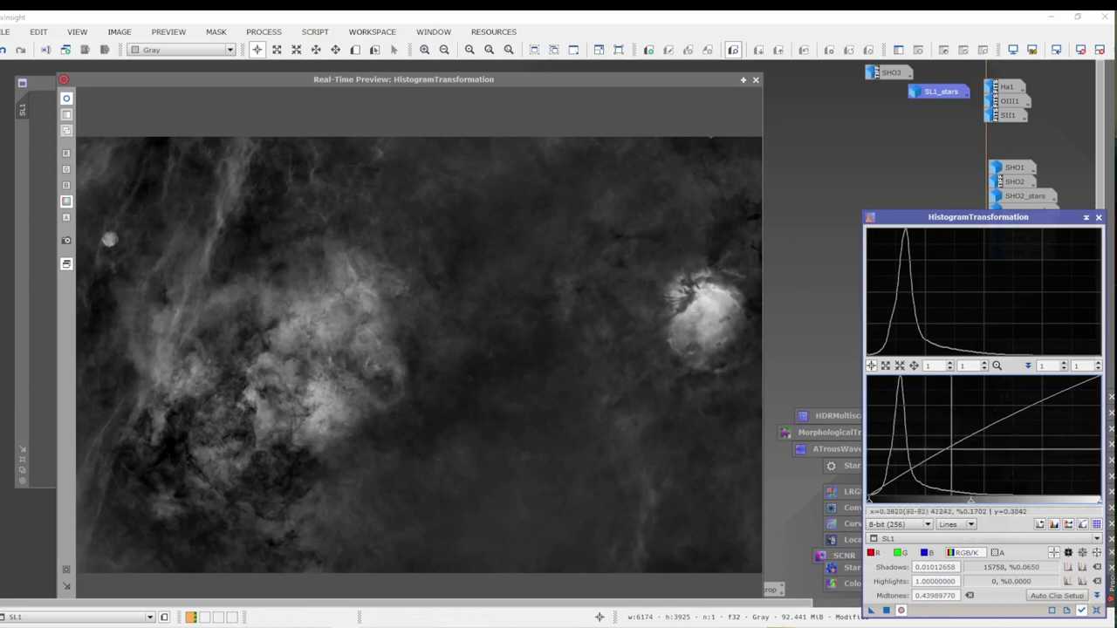
pyautogui.moveTo(971, 504); pyautogui.dragTo(970, 505)
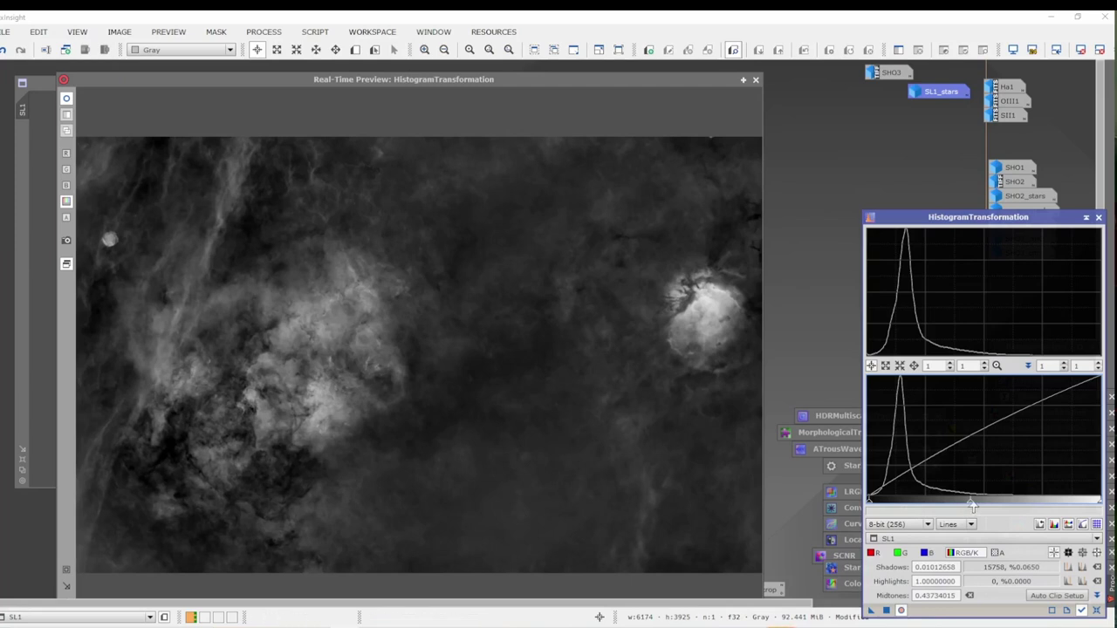
pyautogui.moveTo(971, 505); pyautogui.dragTo(964, 506)
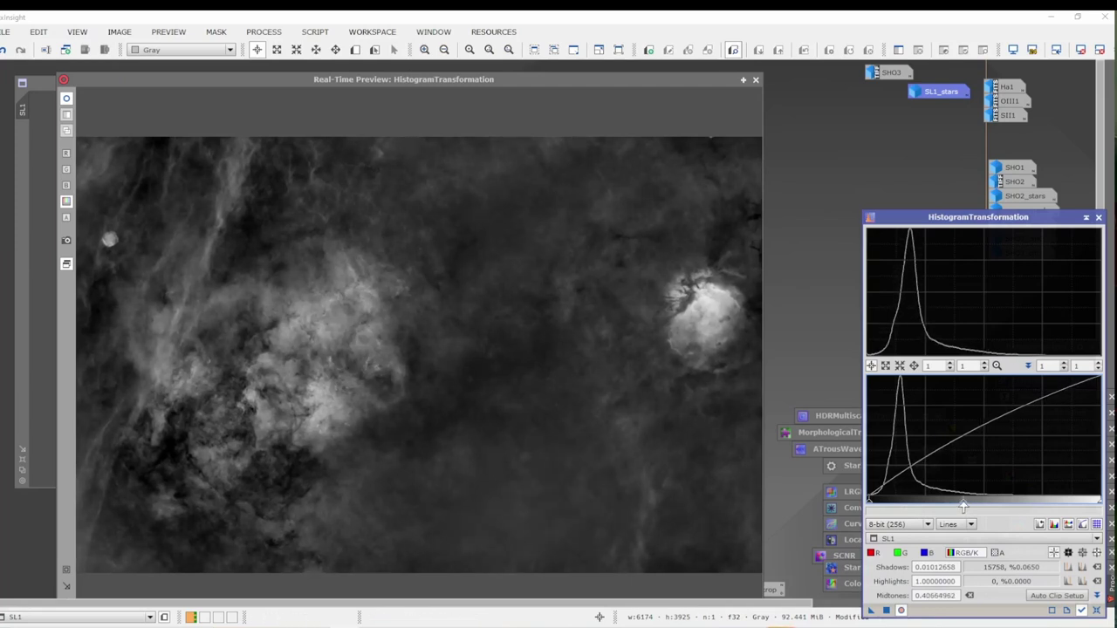
pyautogui.click(886, 609)
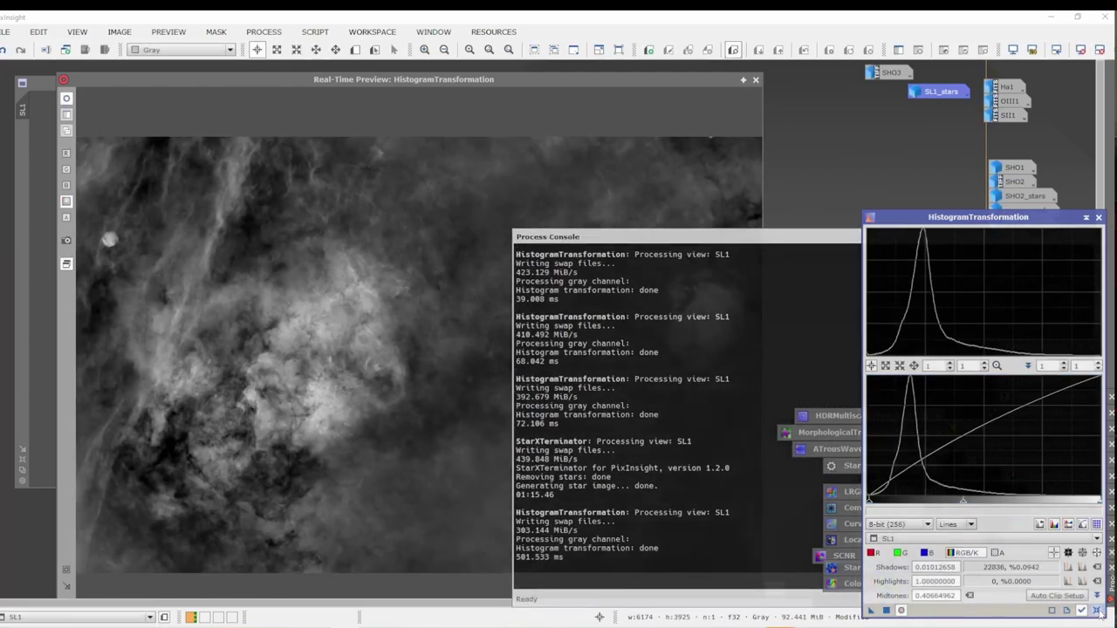
pyautogui.click(1098, 611)
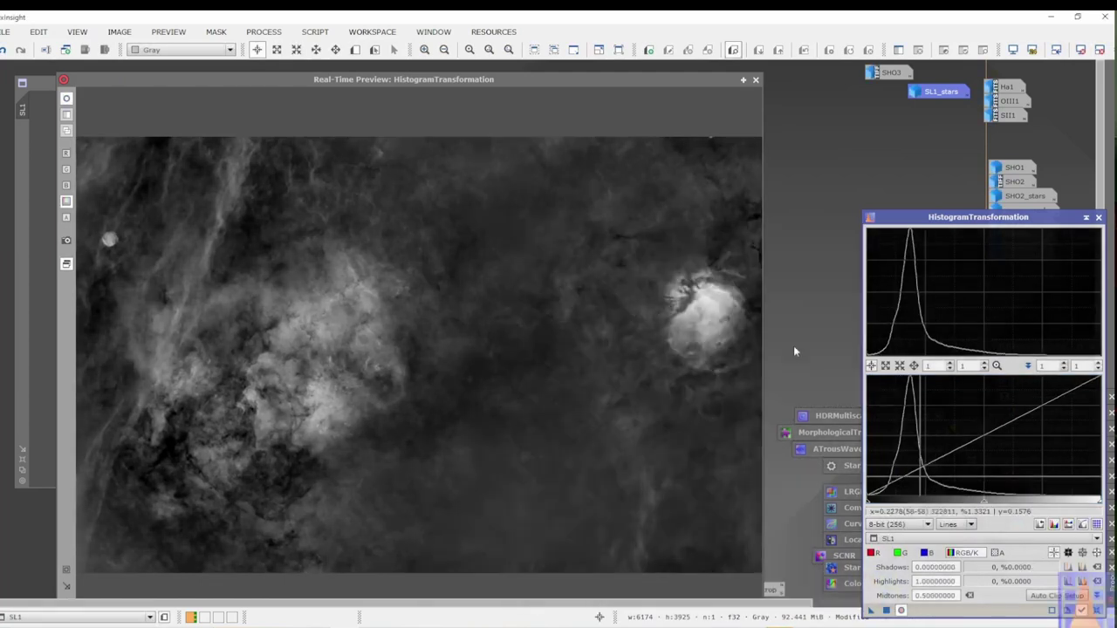
pyautogui.click(755, 80)
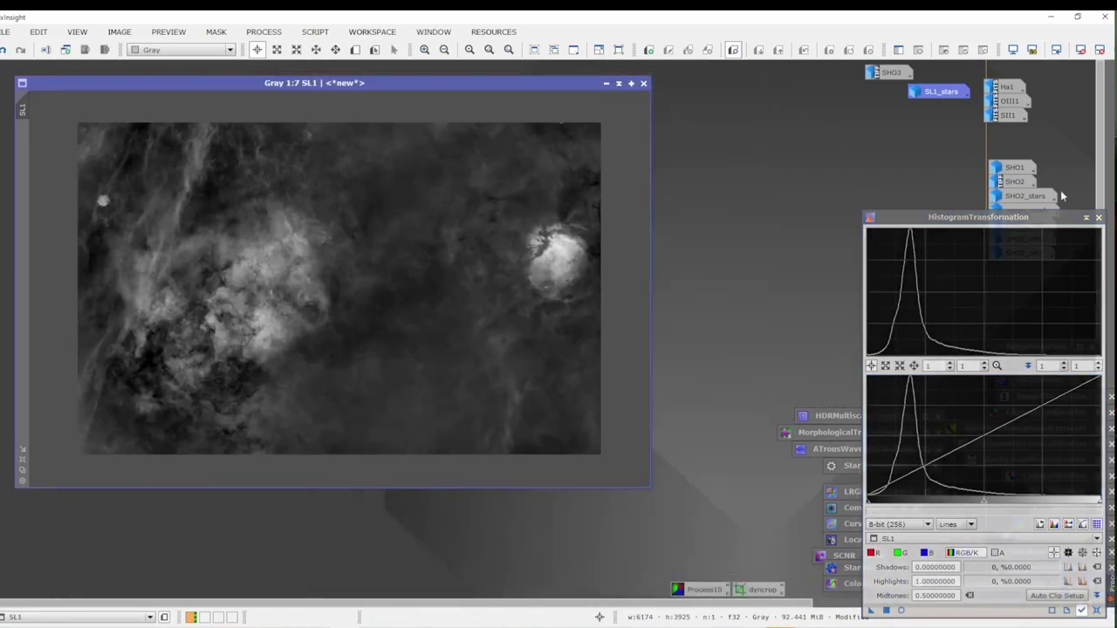
pyautogui.click(1098, 218)
# Open range_mask, apply it as the mask on SL1, and minimize the mask image again.
pyautogui.moveTo(258, 85); pyautogui.dragTo(248, 80)
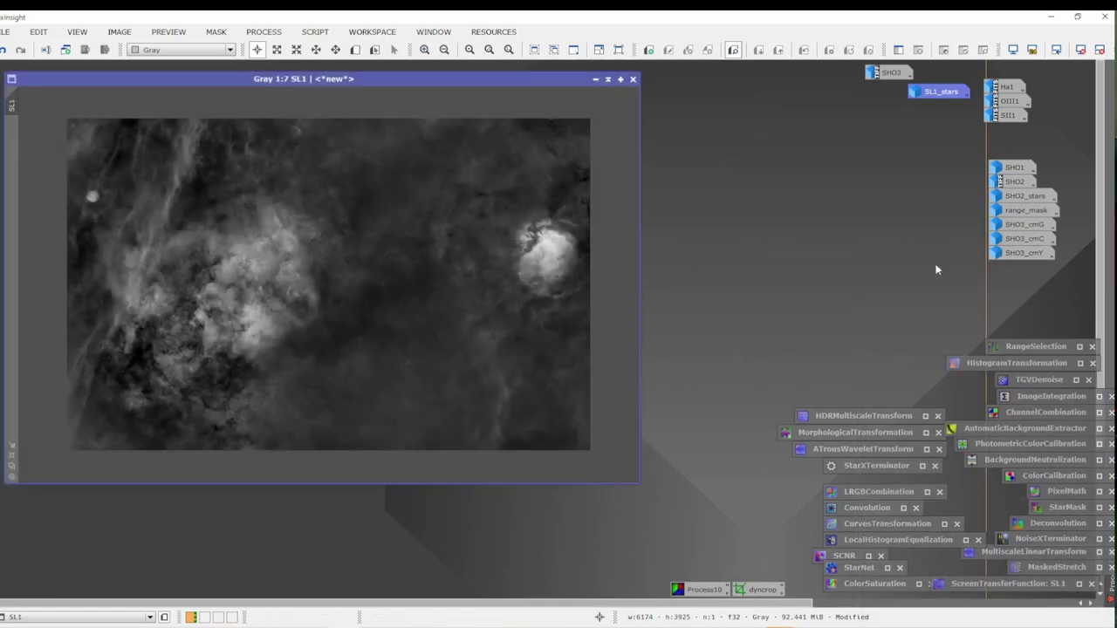
pyautogui.doubleClick(1033, 214)
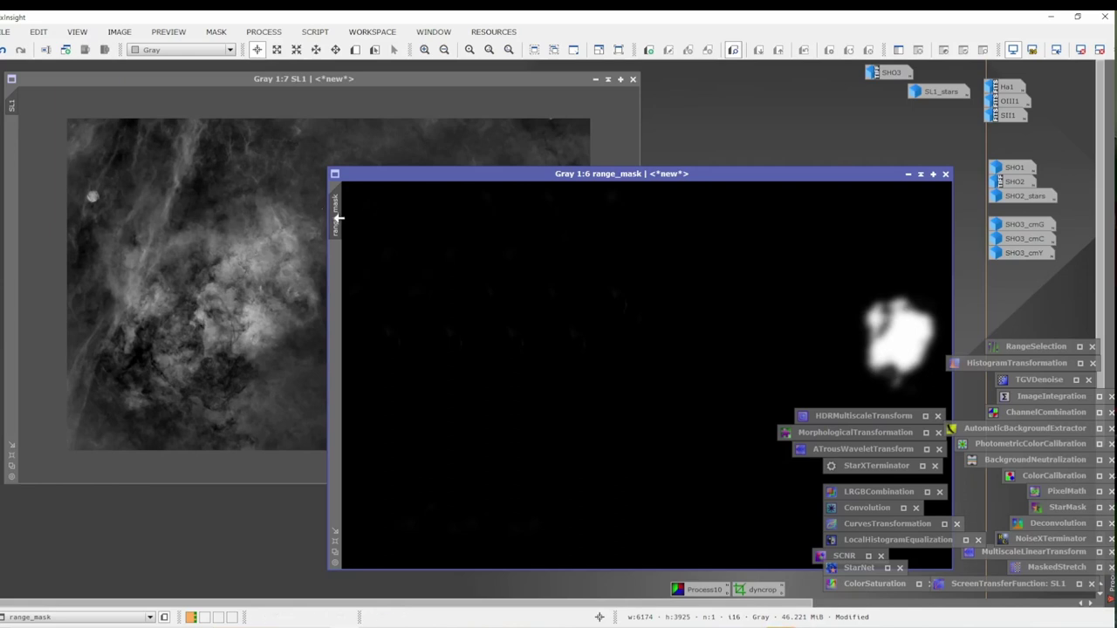
pyautogui.moveTo(337, 219); pyautogui.dragTo(13, 157)
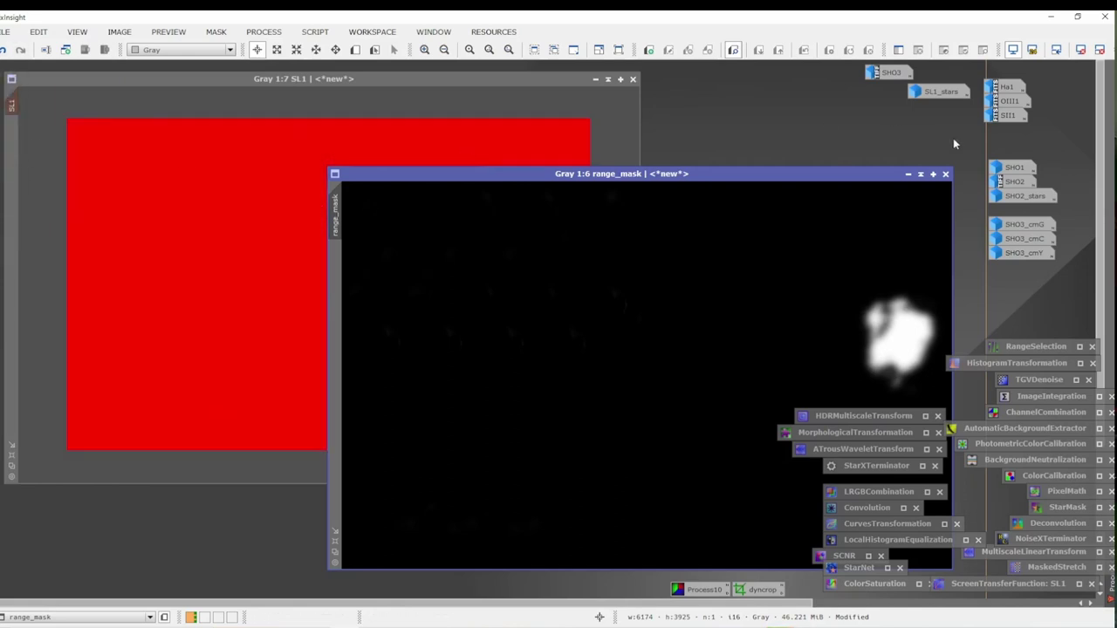
pyautogui.click(907, 175)
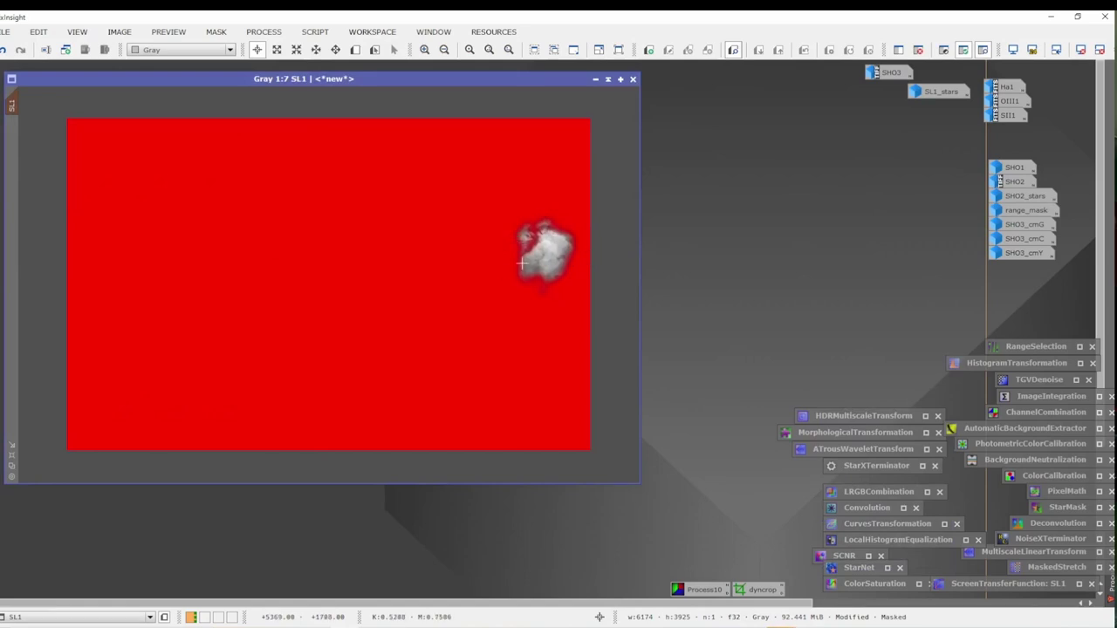
# Invert the mask on SL1 and invert it back.
pyautogui.rightClick(473, 278)
pyautogui.moveTo(545, 412)
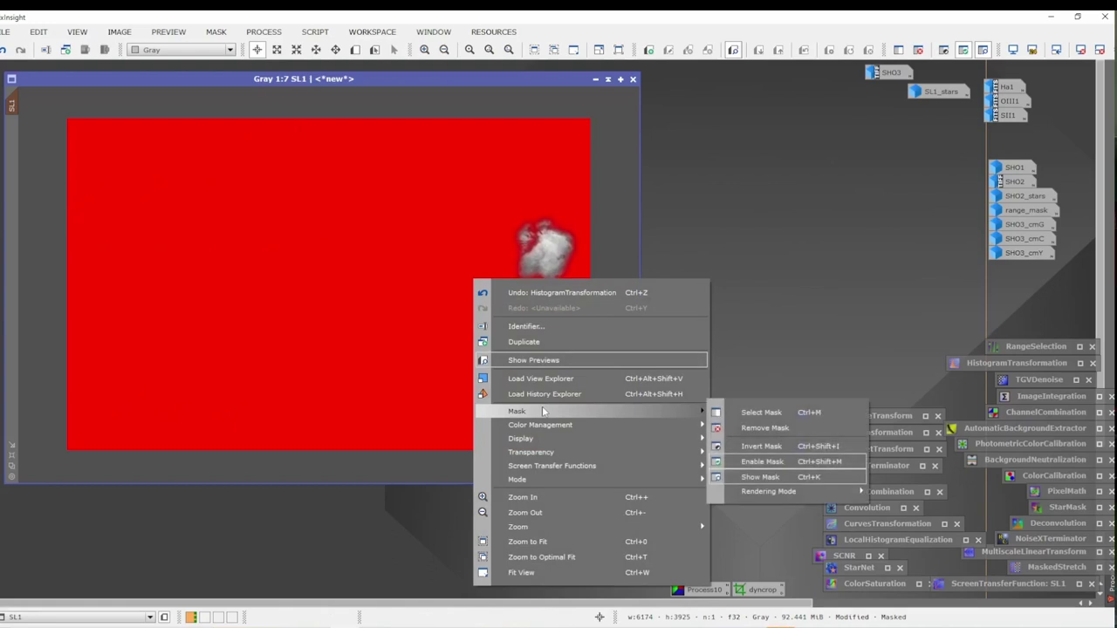
pyautogui.click(762, 447)
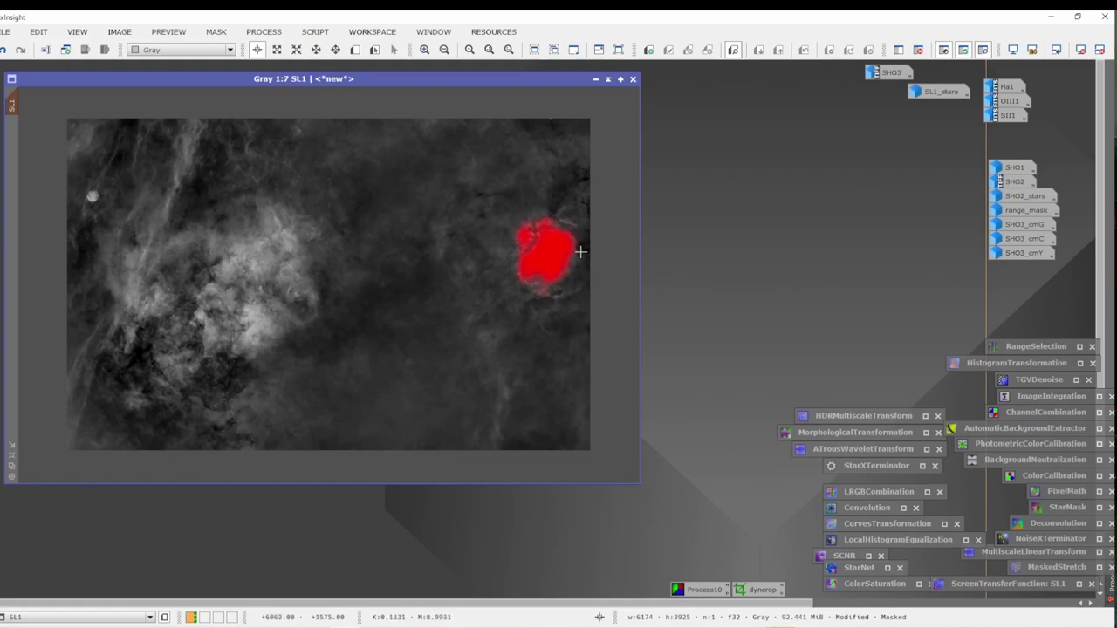
pyautogui.rightClick(517, 262)
pyautogui.moveTo(608, 396)
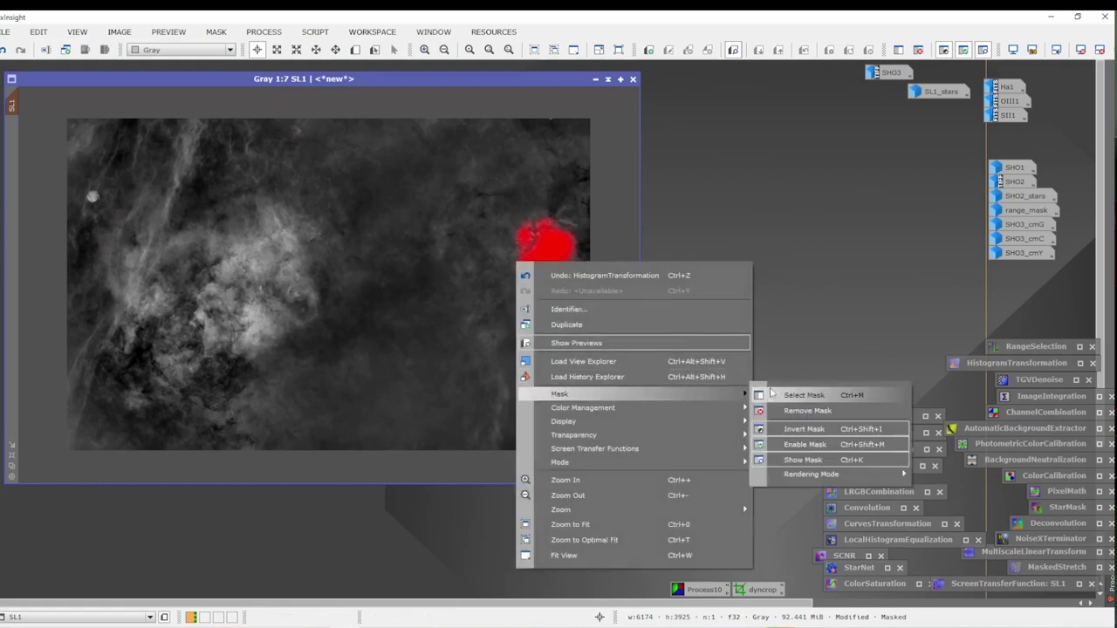
pyautogui.click(799, 432)
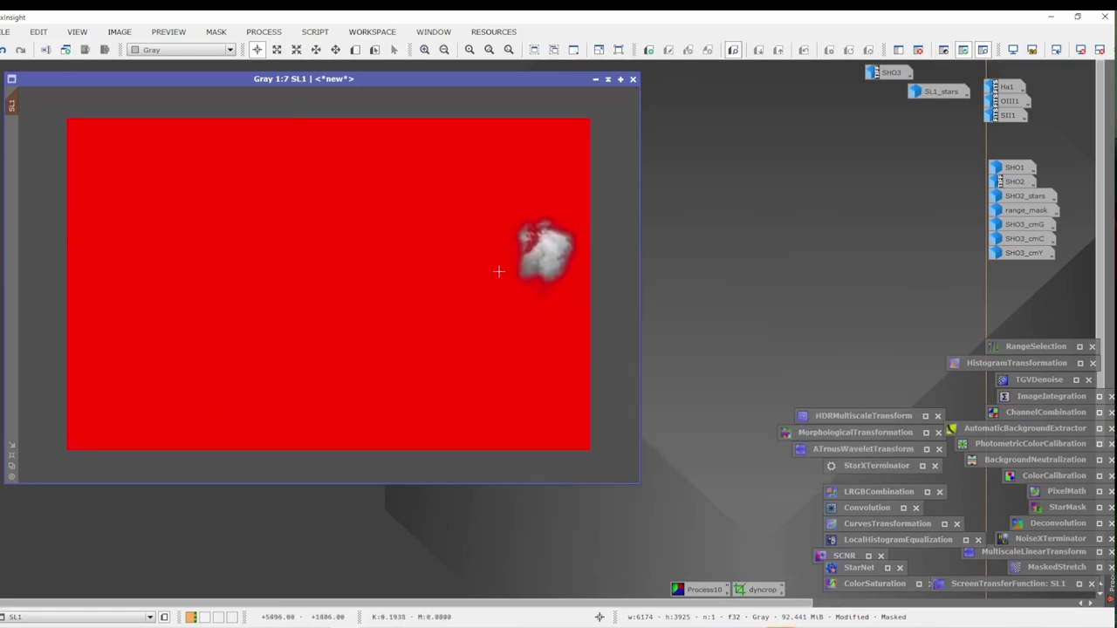
# Hide the mask overlay and apply HDRMultiscaleTransform with 5 layers to the bright nebula in SL1, keeping the process minimized.
pyautogui.hotkey('ctrl', 'k')
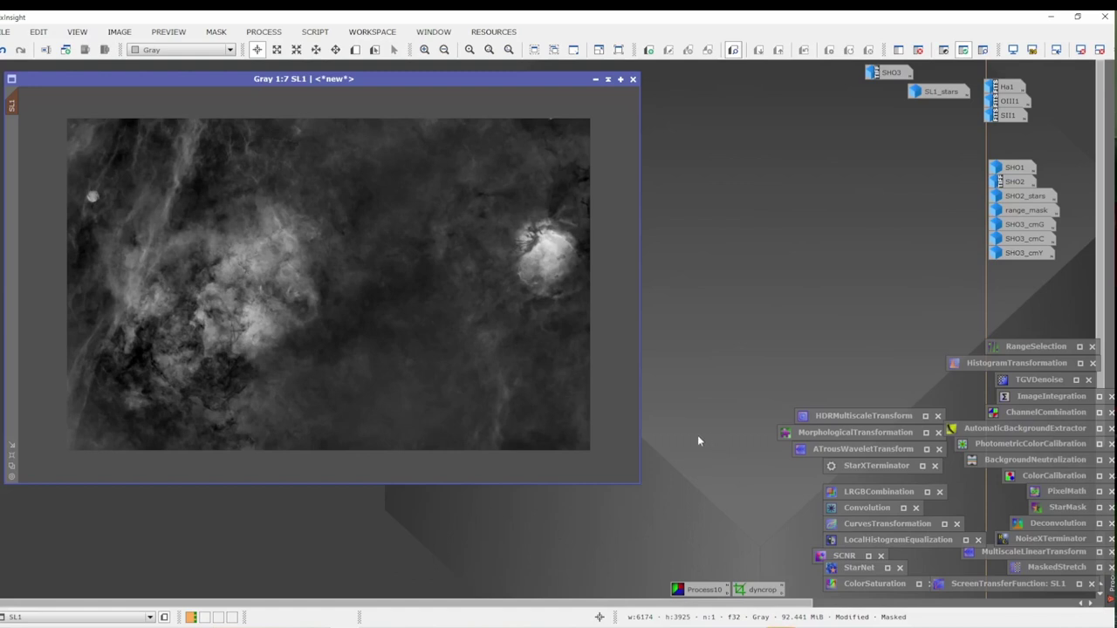
pyautogui.moveTo(18, 99)
pyautogui.doubleClick(842, 418)
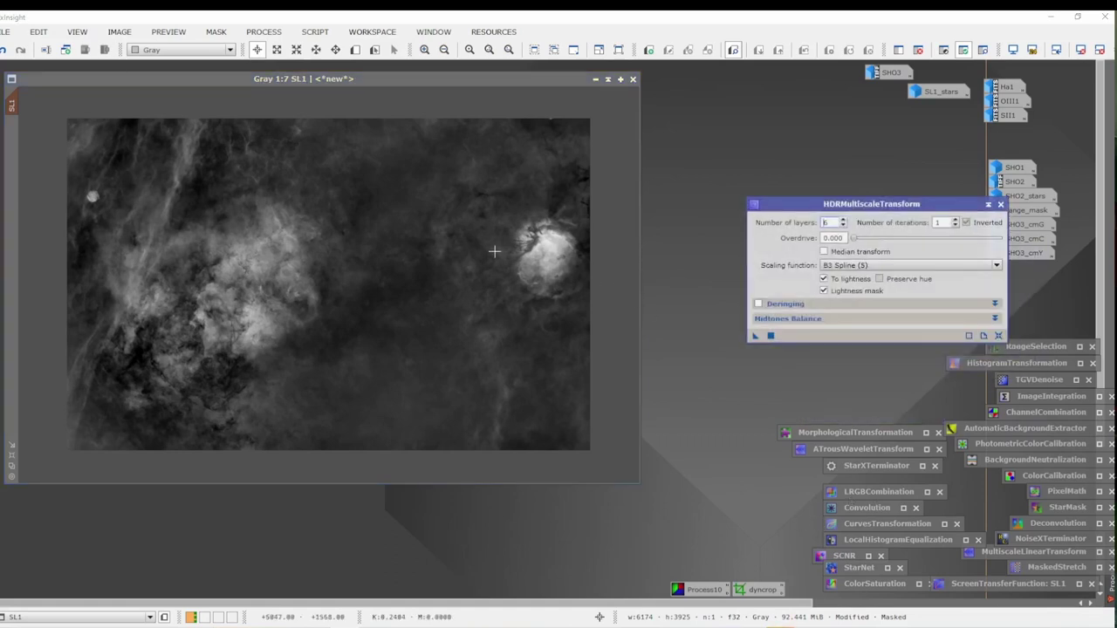
pyautogui.scroll(6, 495, 252)
pyautogui.moveTo(509, 267); pyautogui.dragTo(50, 372)
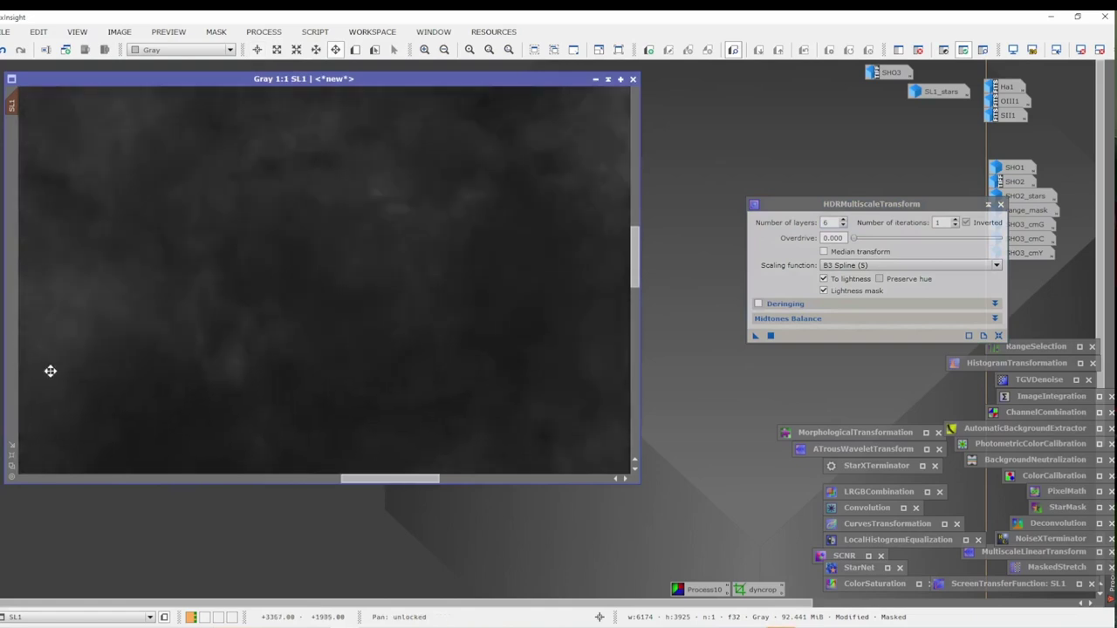
pyautogui.moveTo(488, 355); pyautogui.dragTo(1, 384)
pyautogui.moveTo(559, 332); pyautogui.dragTo(85, 378)
pyautogui.hotkey('alt', 'r')
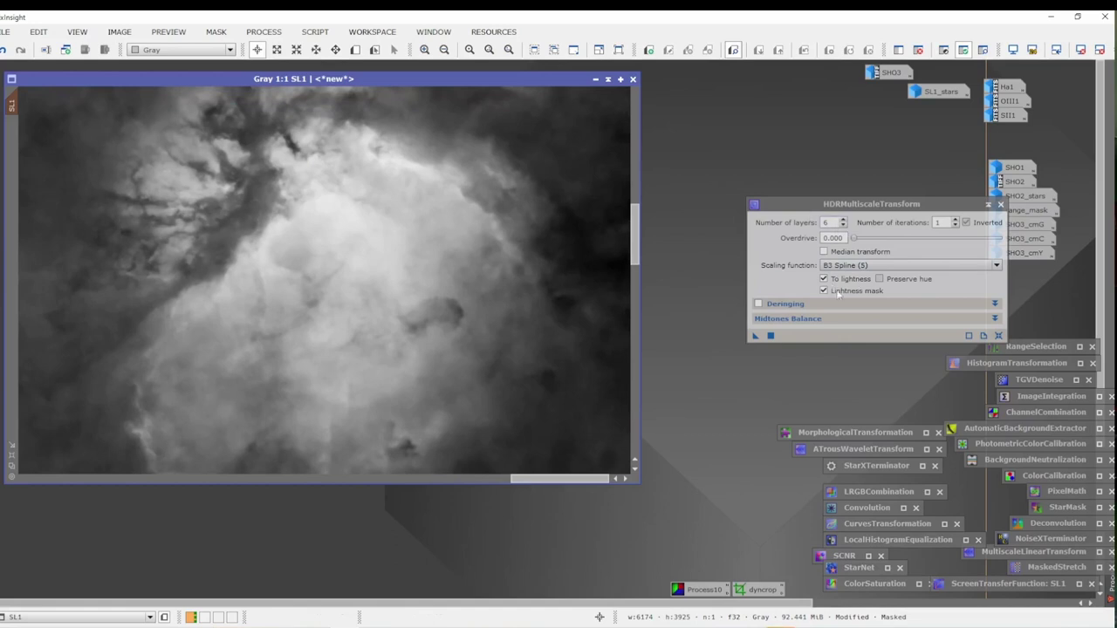
pyautogui.click(755, 338)
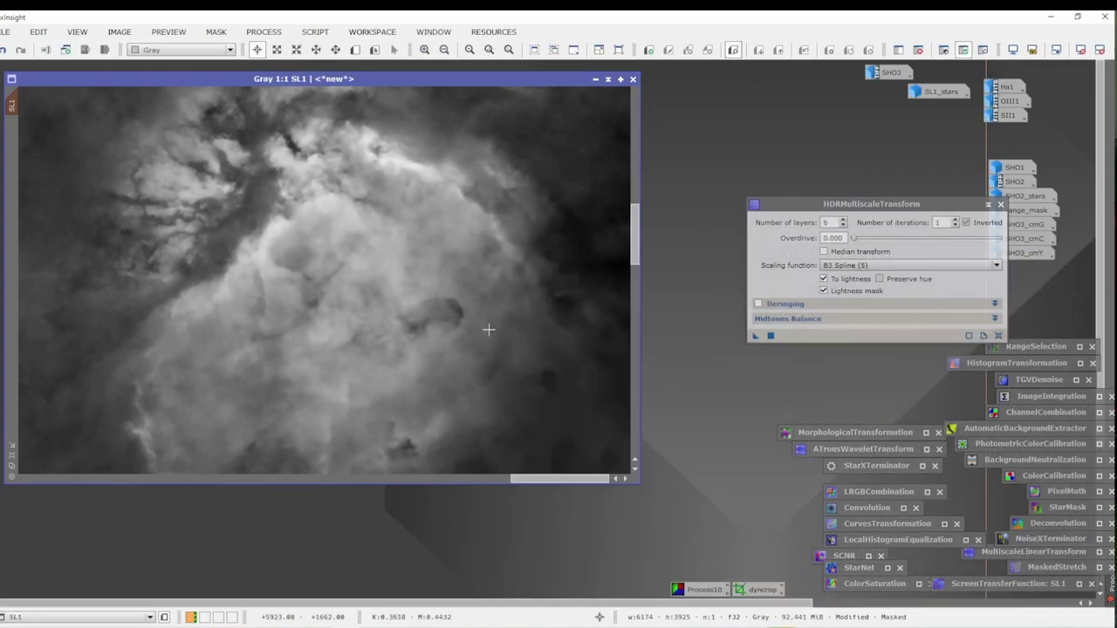
pyautogui.click(989, 206)
# Compare SL1 before and after HDRMultiscaleTransform by undoing and redoing it, and inspect the bright nebula's detail.
pyautogui.scroll(-1, 311, 329)
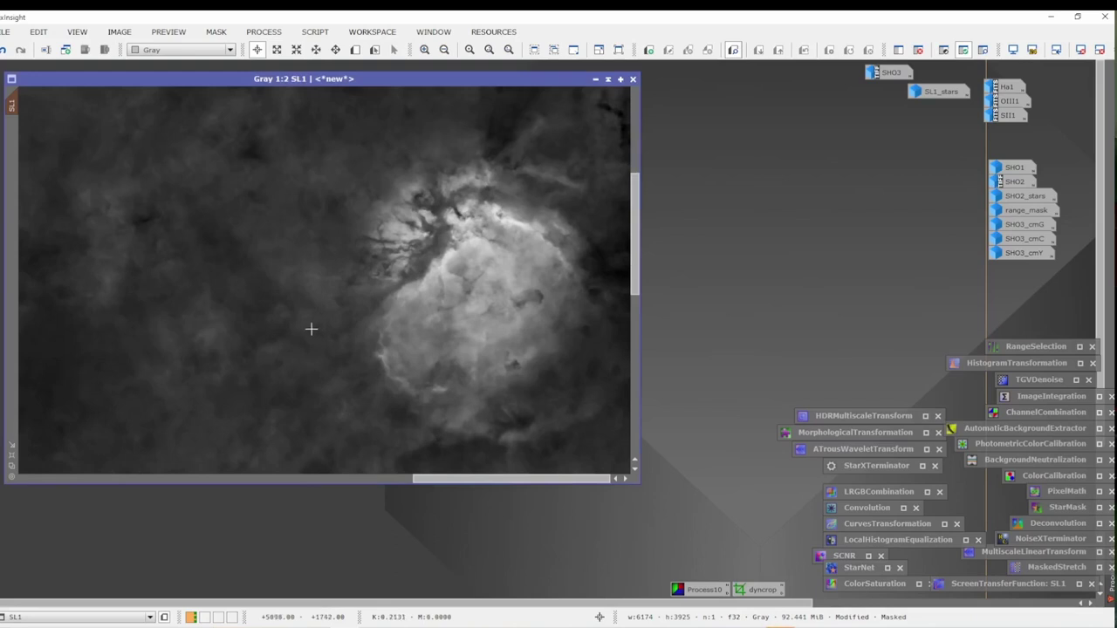
pyautogui.click(7, 50)
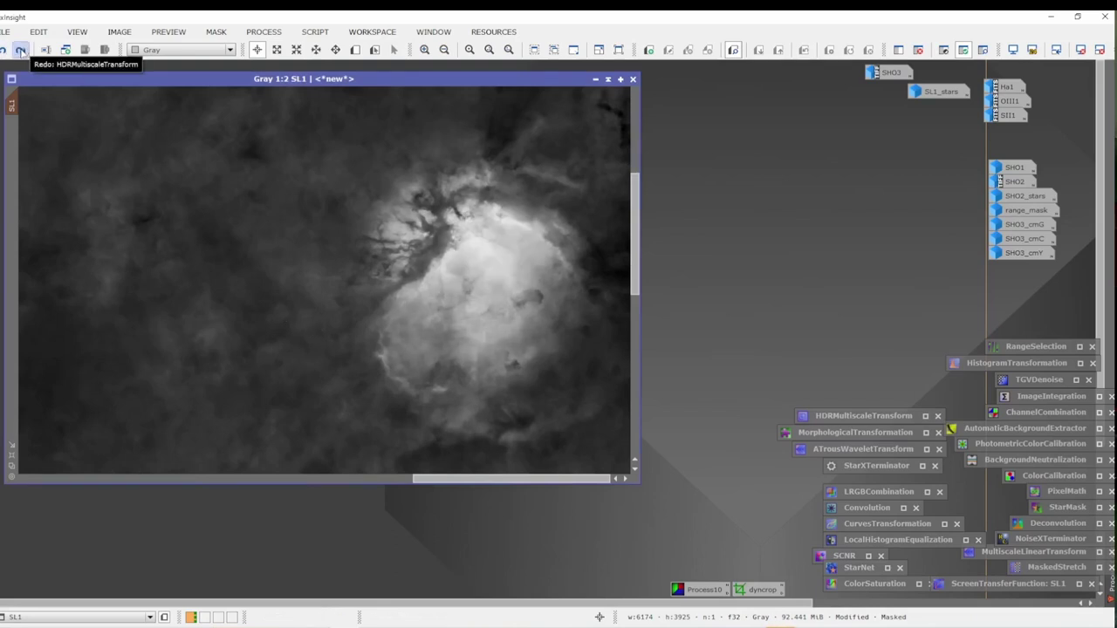
pyautogui.click(19, 49)
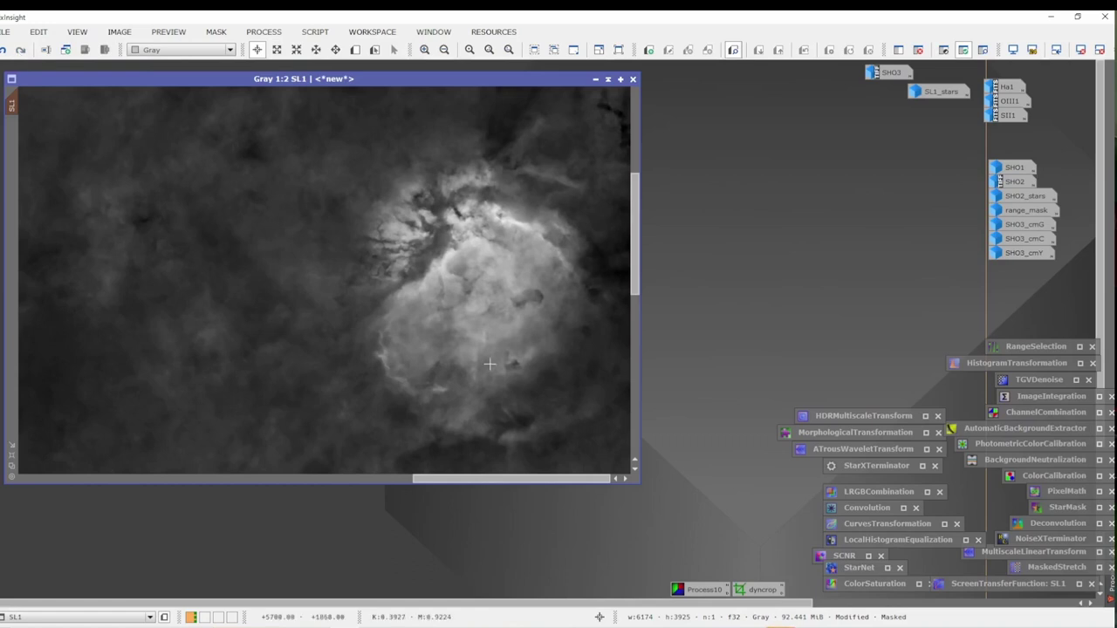
pyautogui.scroll(1, 490, 364)
pyautogui.moveTo(540, 340); pyautogui.dragTo(623, 150)
pyautogui.scroll(2, 145, 334)
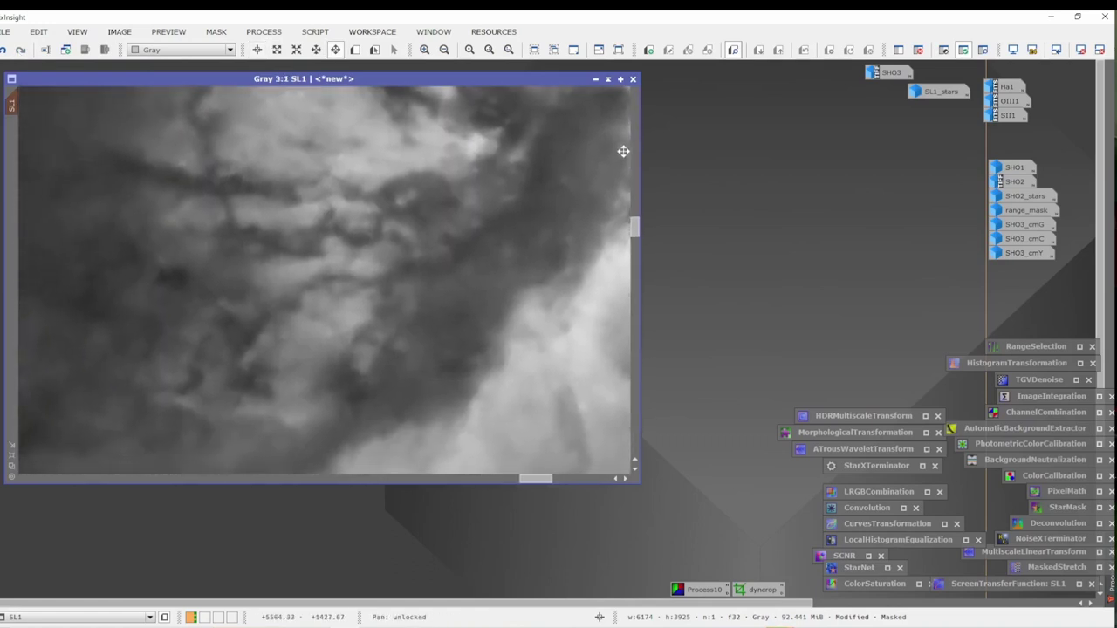
pyautogui.scroll(-6, 405, 305)
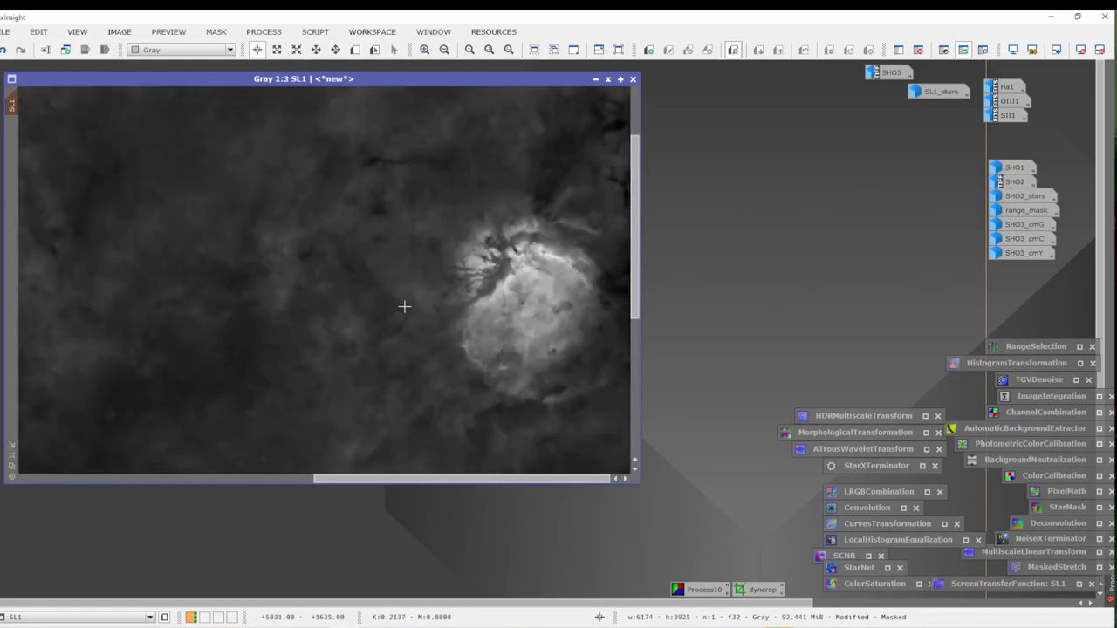
pyautogui.scroll(-1, 405, 307)
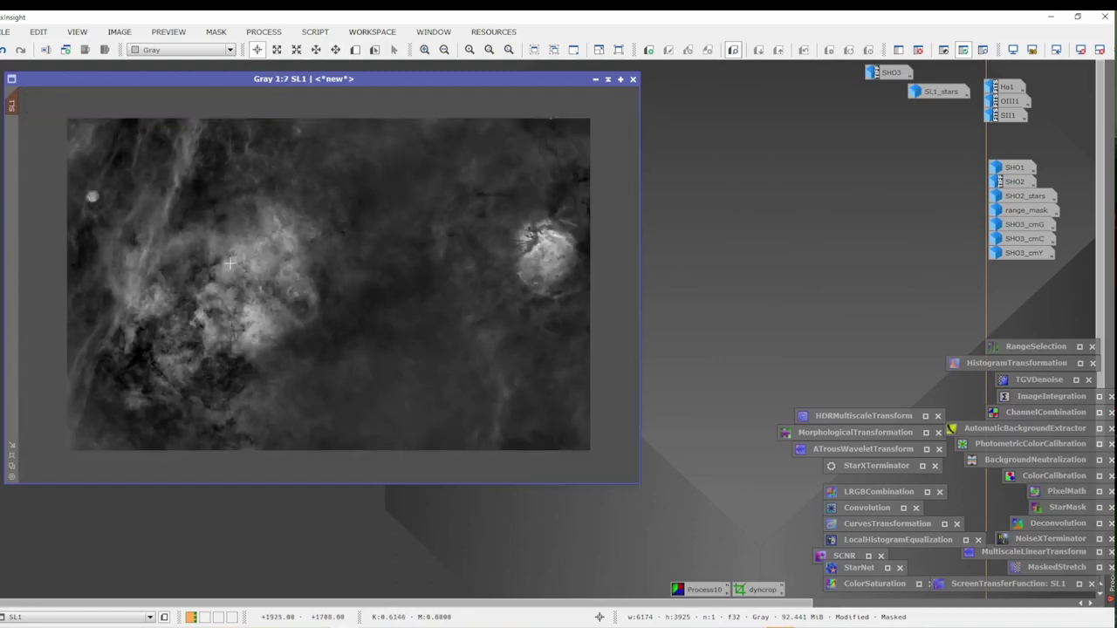
# Remove the mask from SL1 and save the image as an uncompressed 16-bit TIFF file named SL1.
pyautogui.rightClick(231, 264)
pyautogui.moveTo(431, 395)
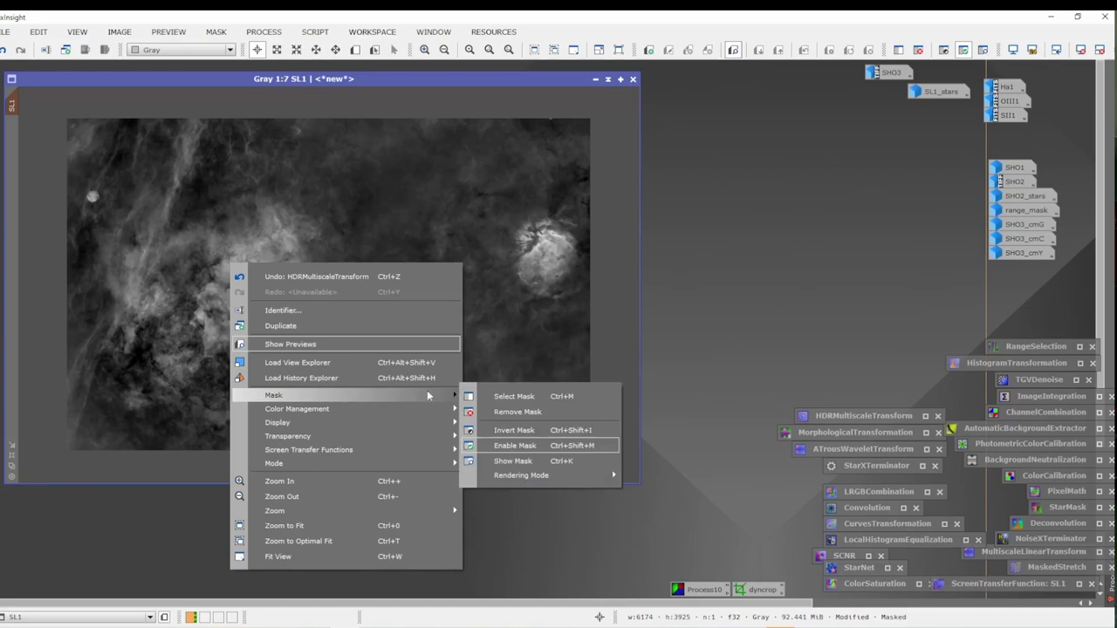
pyautogui.click(529, 410)
pyautogui.click(6, 32)
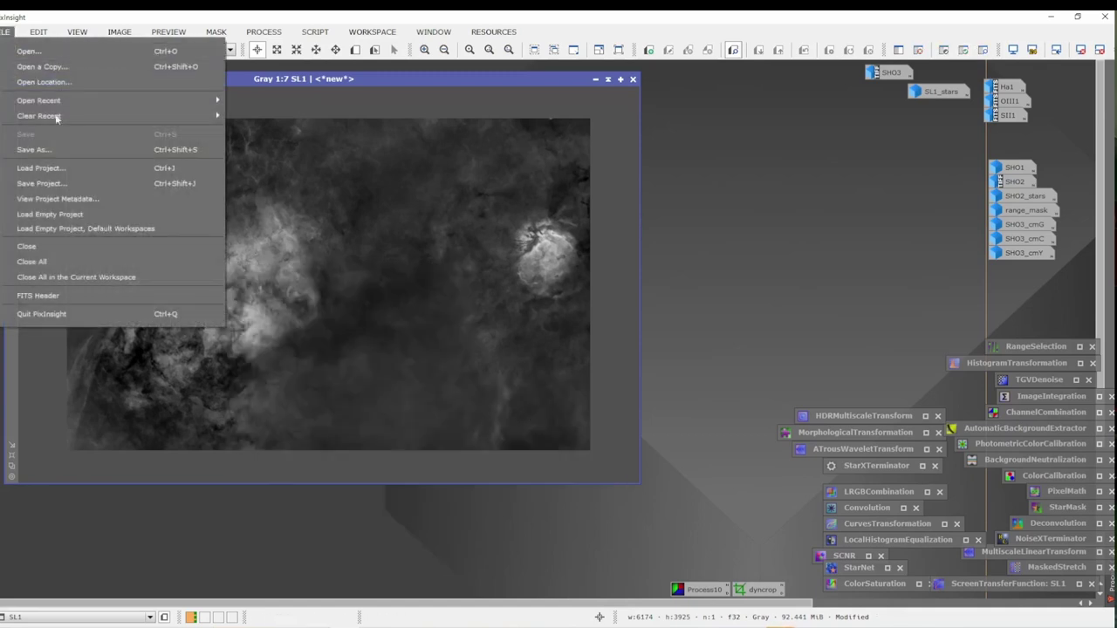
pyautogui.click(70, 150)
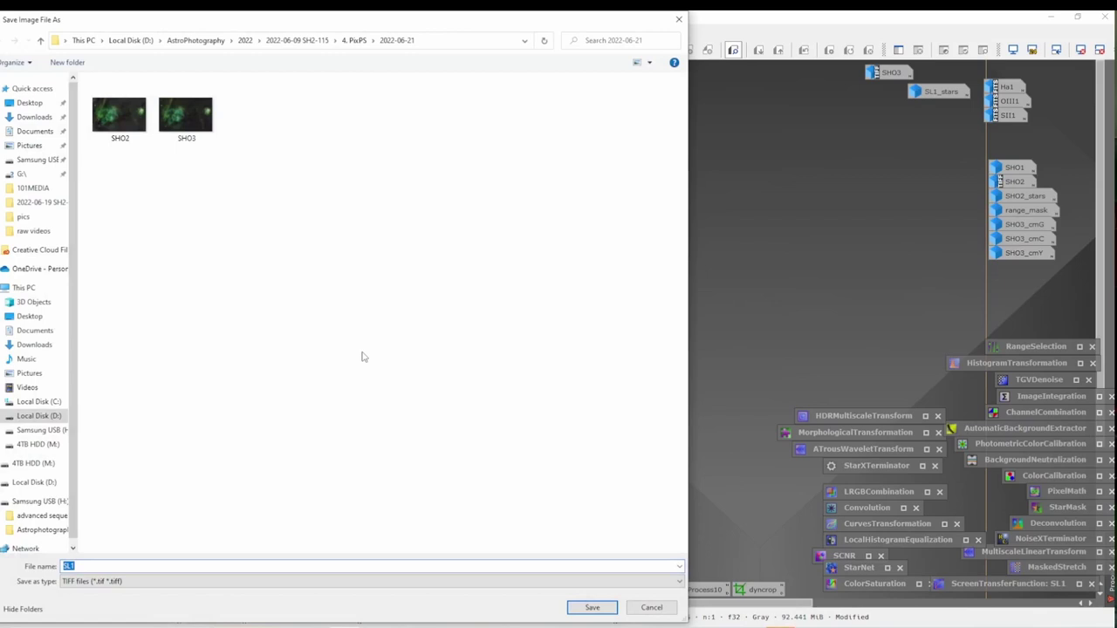
pyautogui.press('Return')
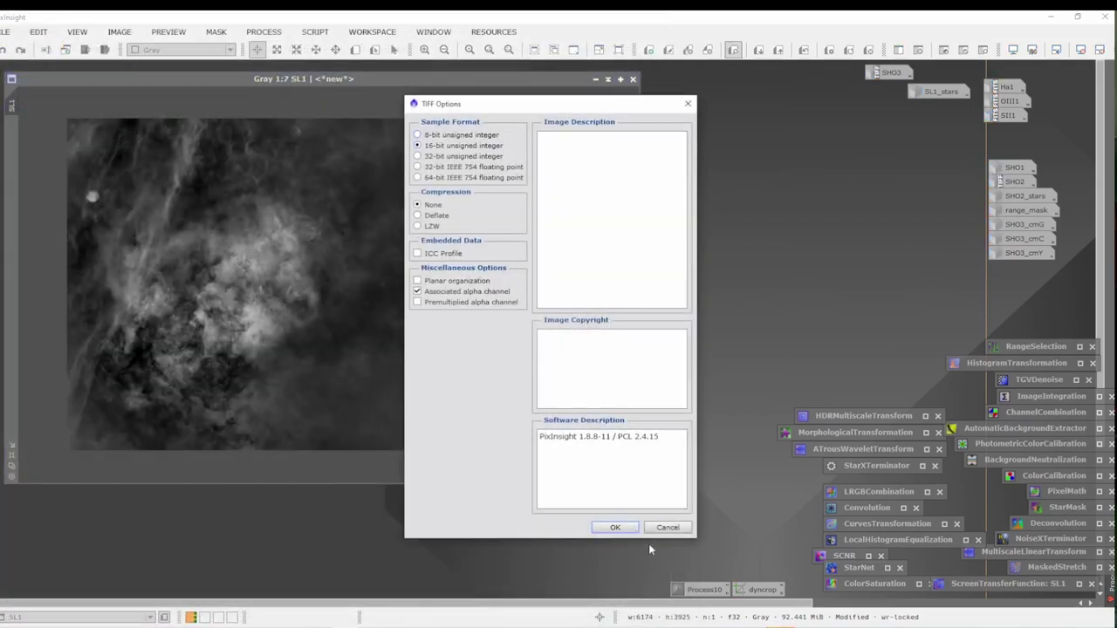
pyautogui.click(615, 527)
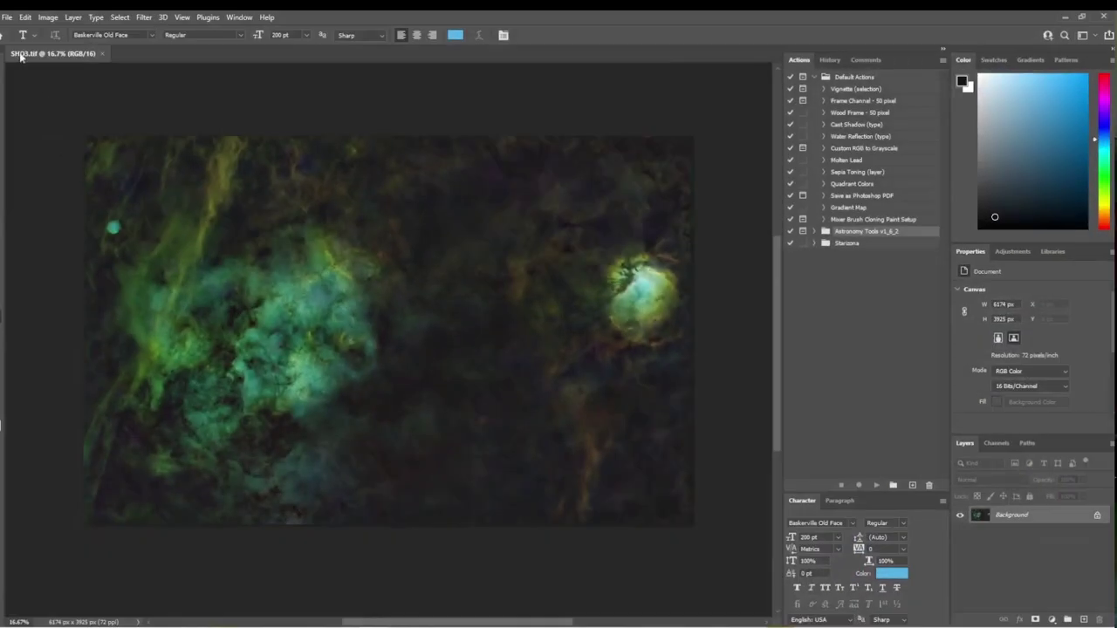
# Switch to Photoshop, open the SL1 TIFF file and duplicate its background layer.
pyautogui.click(4, 18)
pyautogui.click(22, 37)
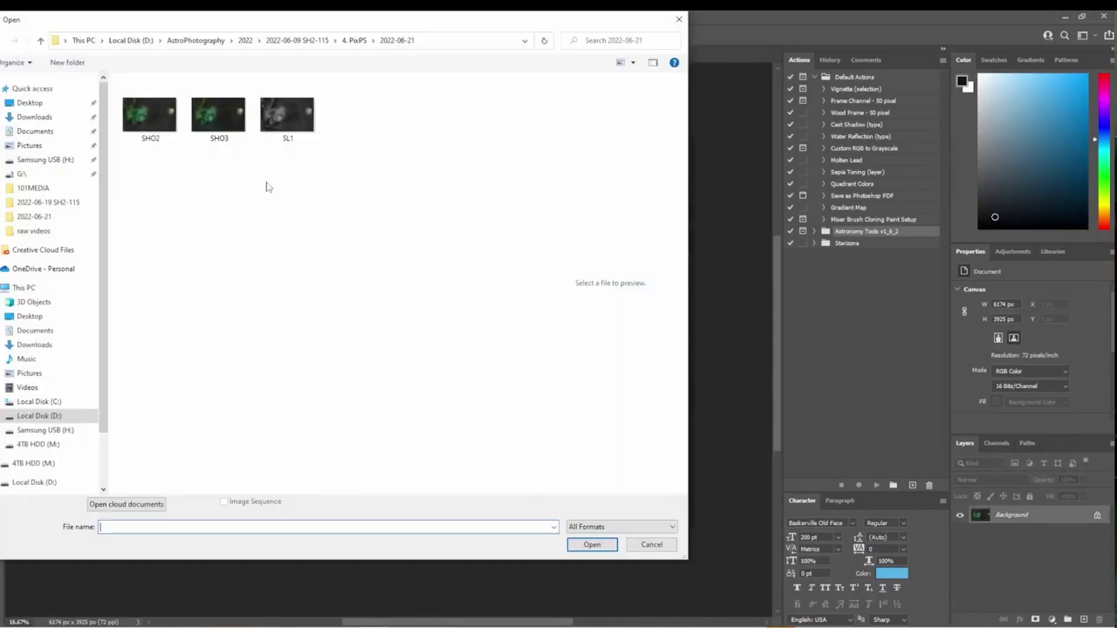
pyautogui.click(299, 122)
pyautogui.doubleClick(299, 122)
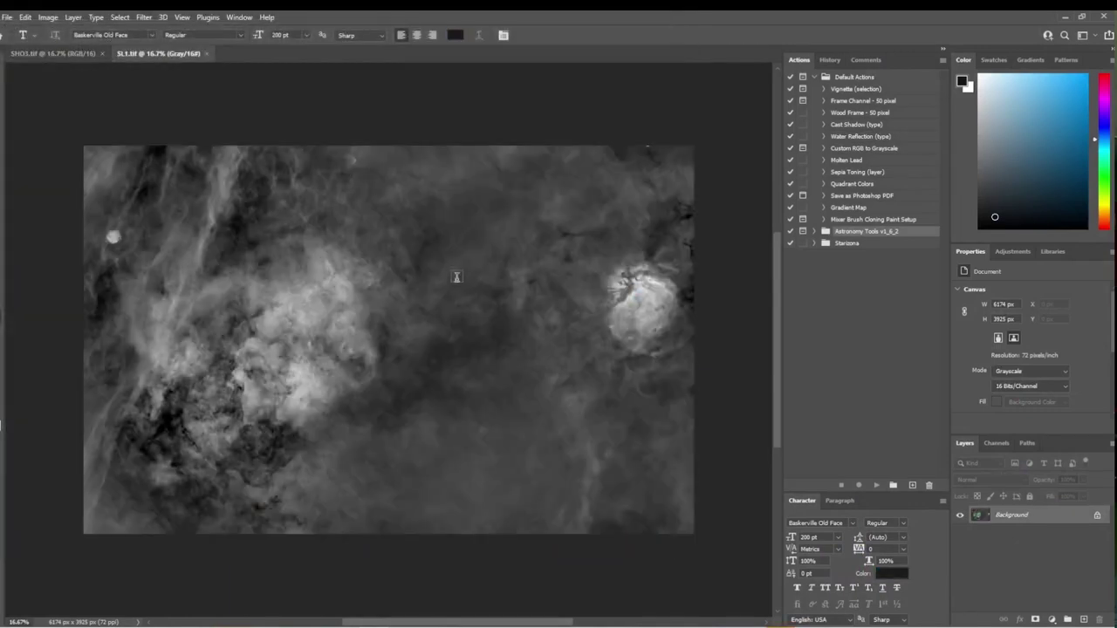
pyautogui.hotkey('ctrl', 'j')
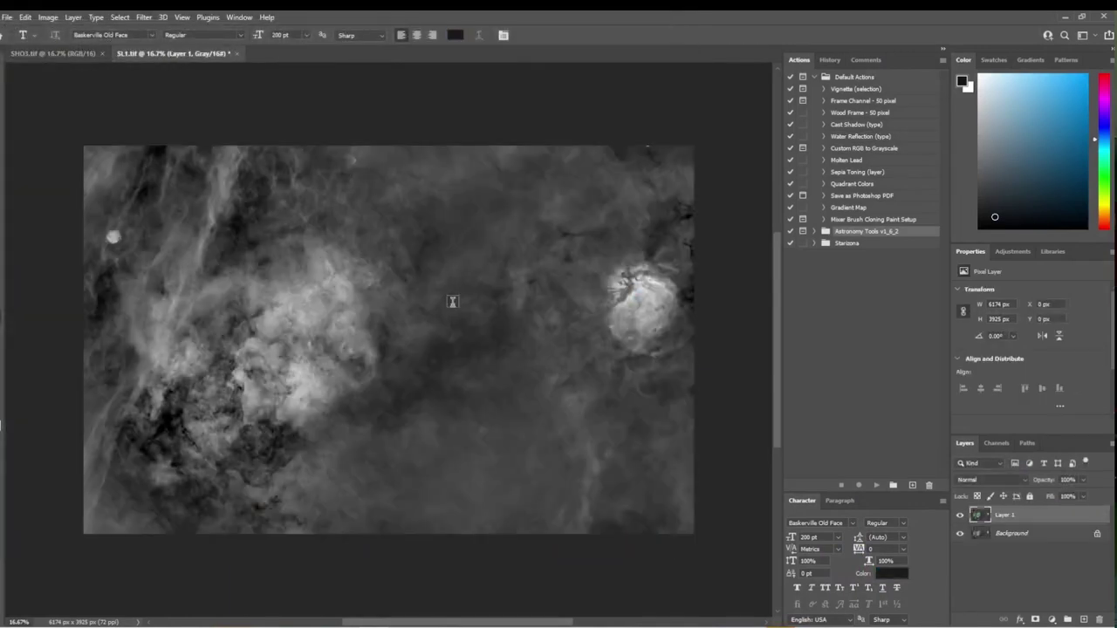
# Try converting SL1 to RGB Color mode without flattening its layers and check the available Topaz Labs filters.
pyautogui.click(144, 17)
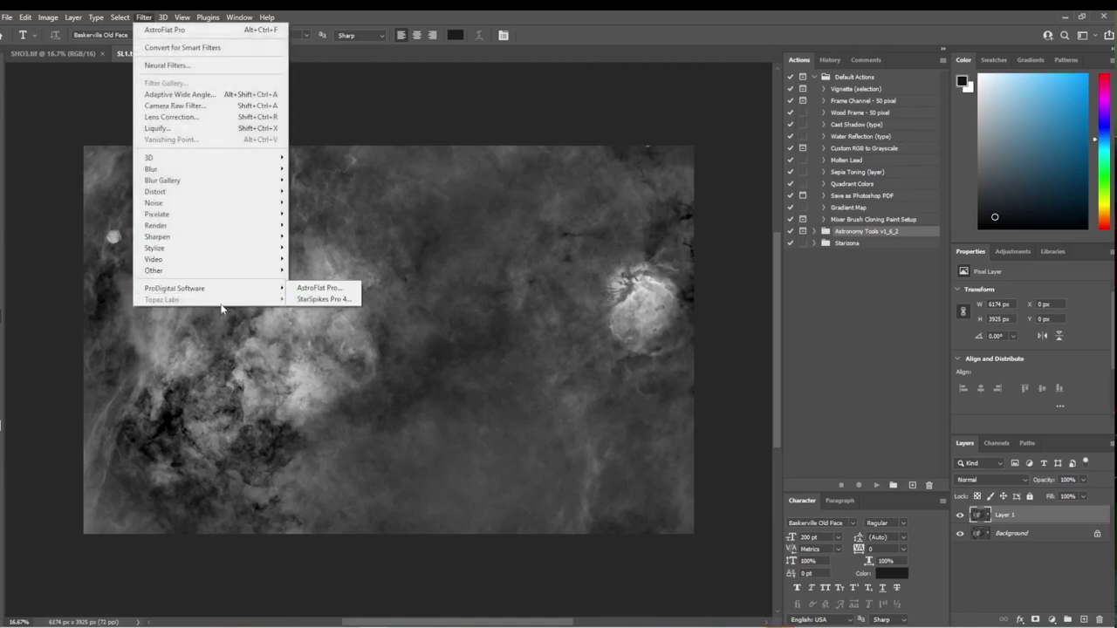
pyautogui.moveTo(210, 289)
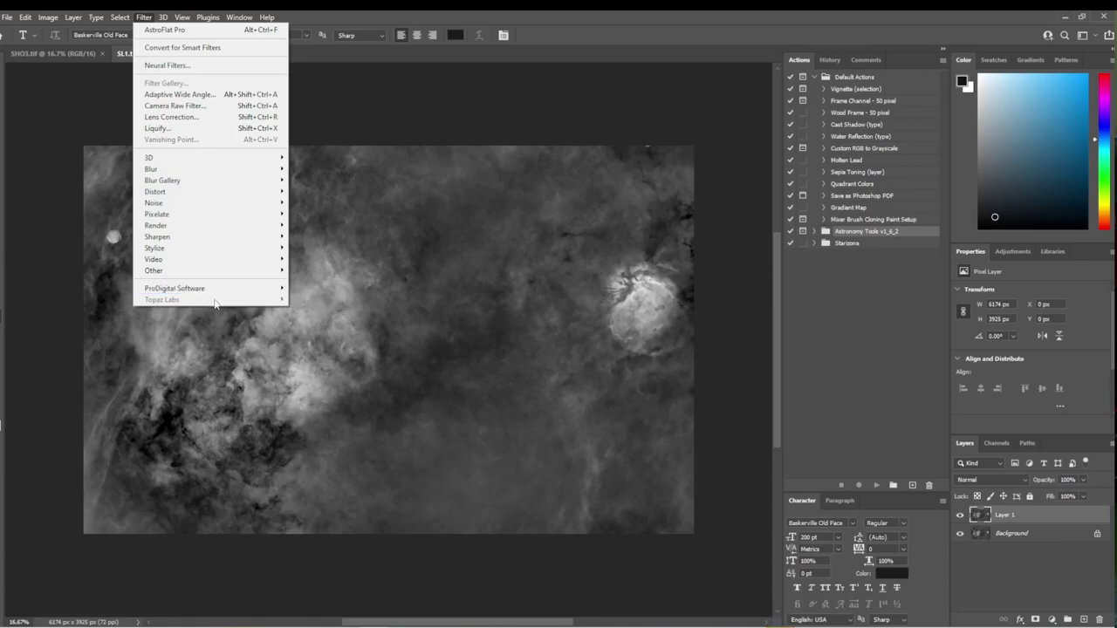
pyautogui.moveTo(49, 17)
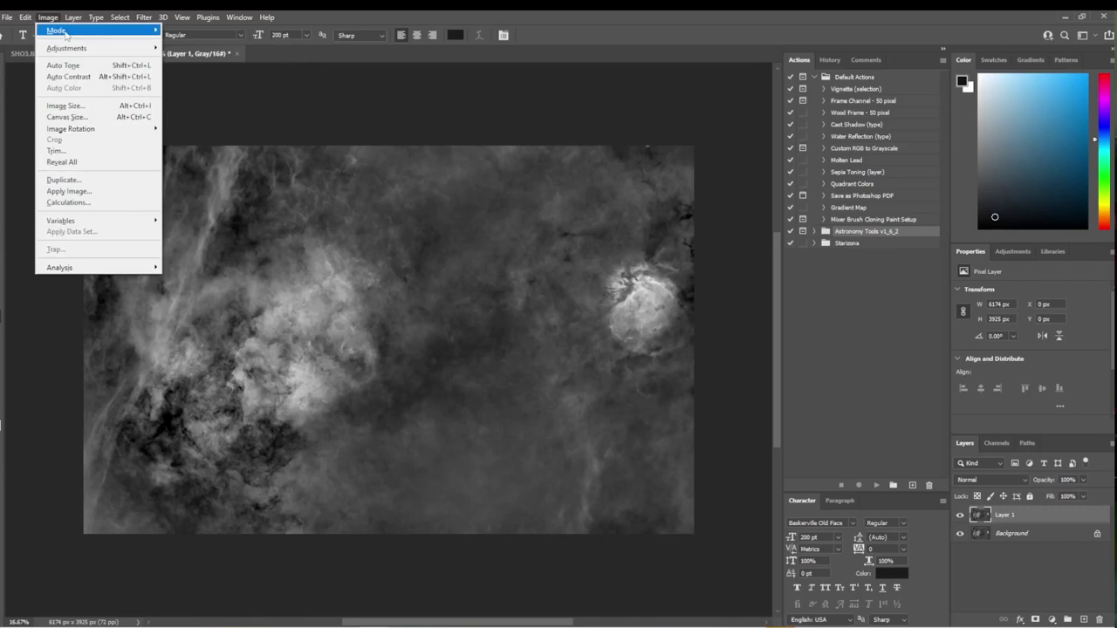
pyautogui.moveTo(114, 31)
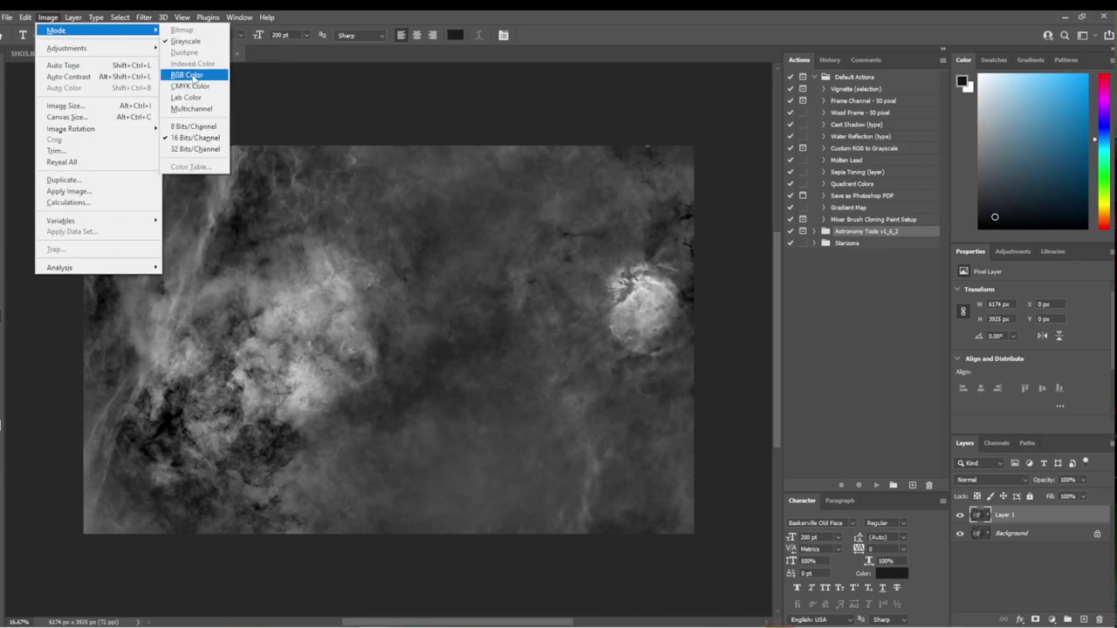
pyautogui.click(191, 76)
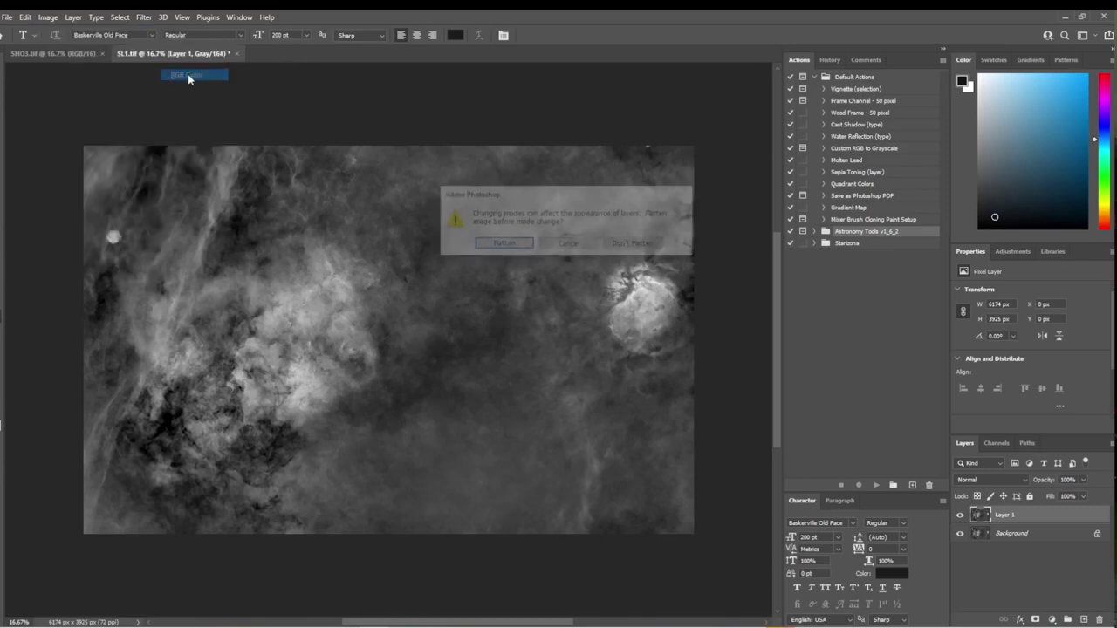
pyautogui.click(625, 244)
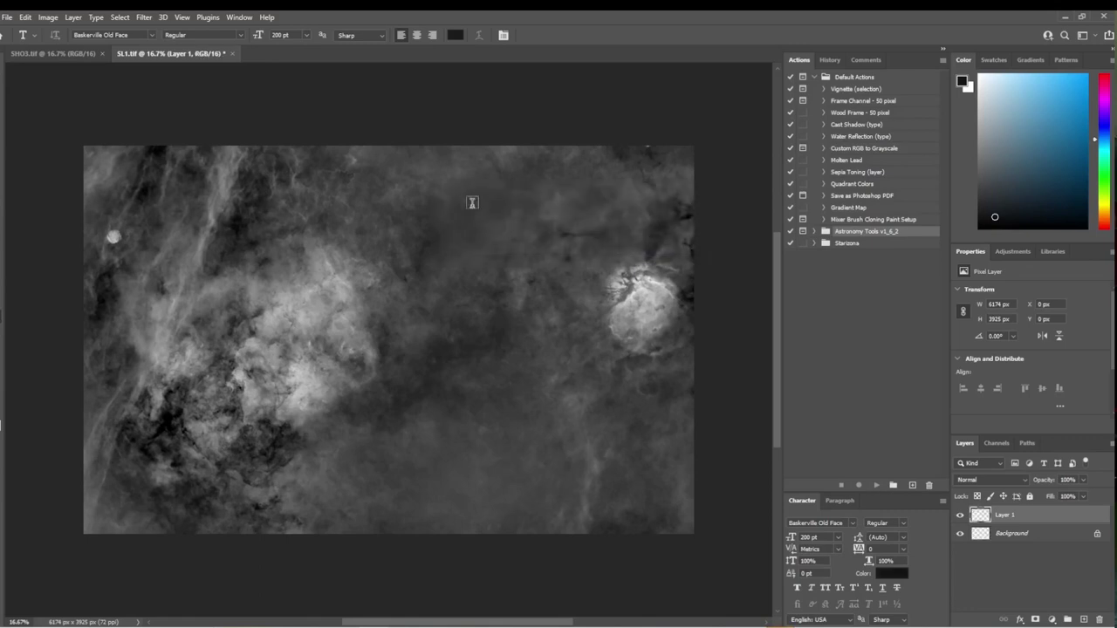
pyautogui.click(148, 20)
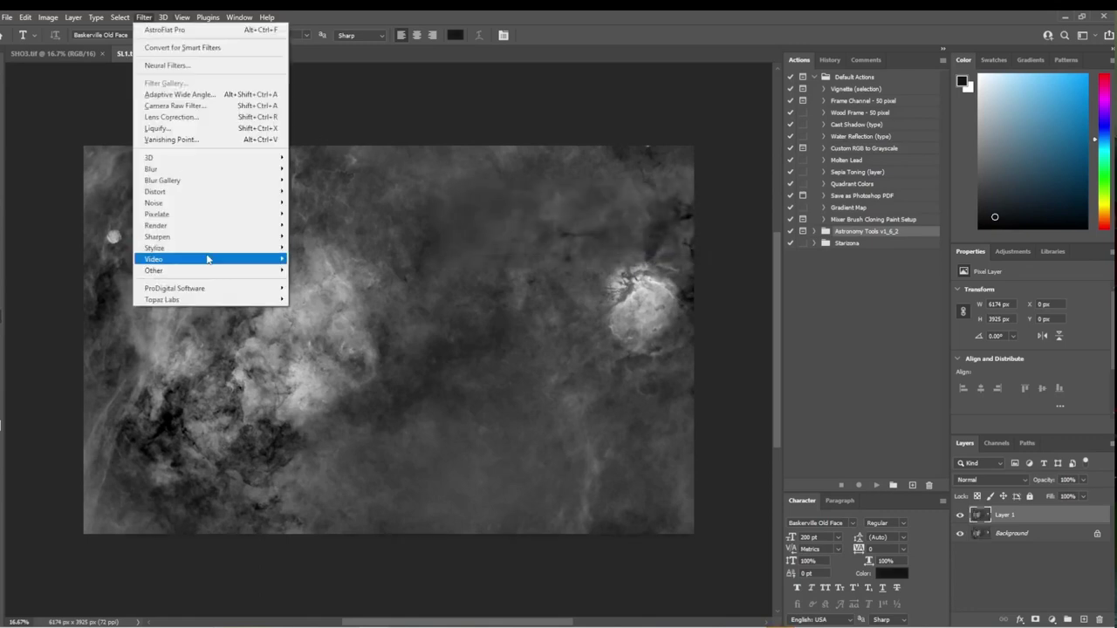
pyautogui.moveTo(243, 304)
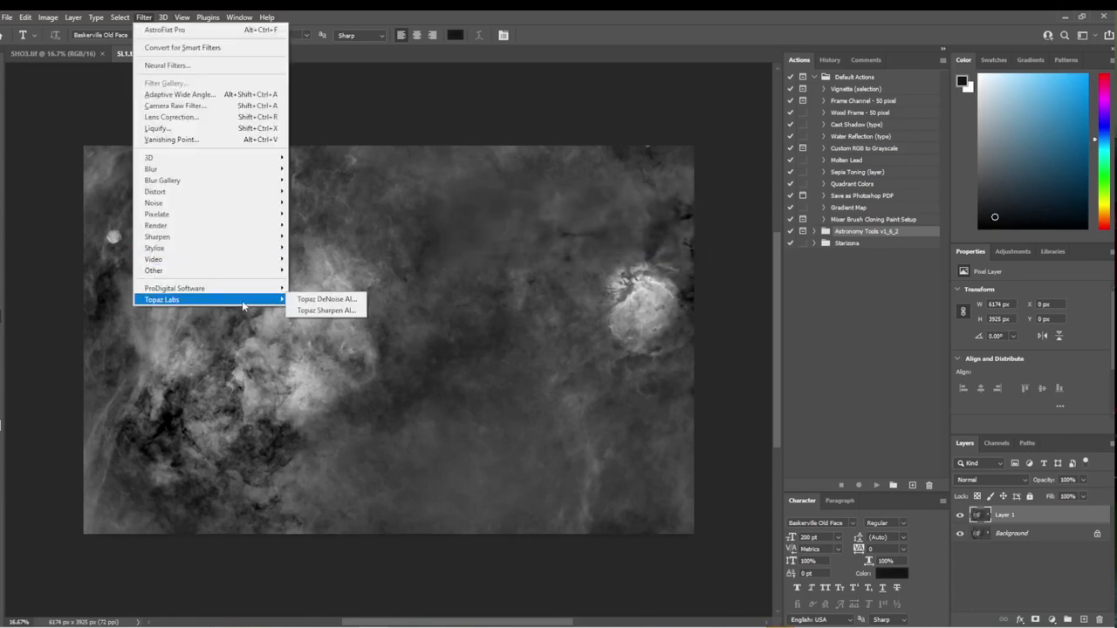
pyautogui.click(474, 282)
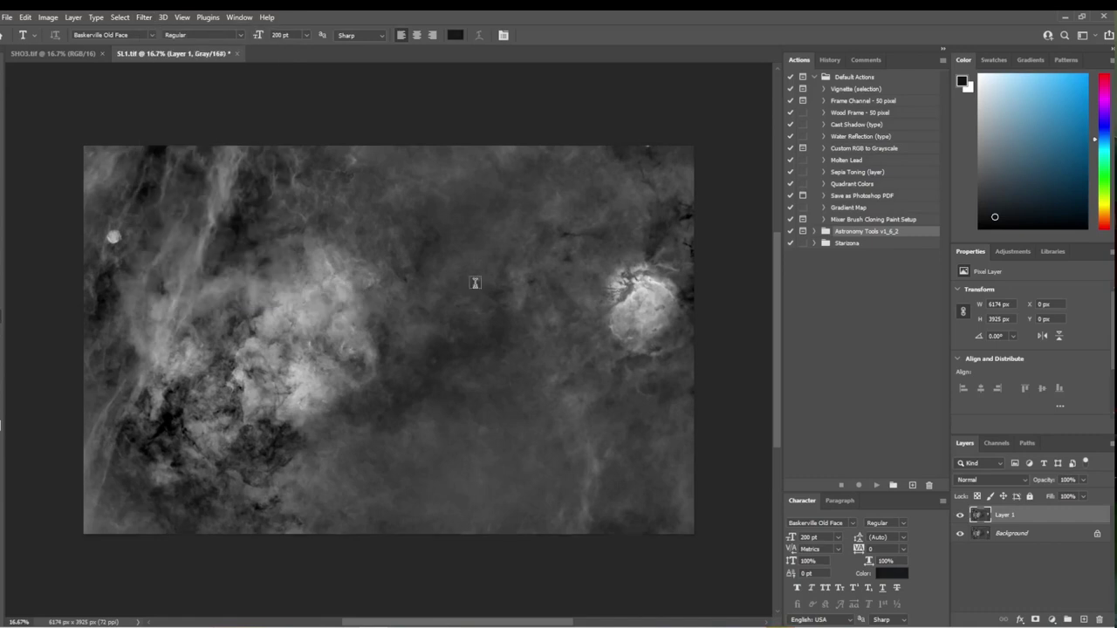
# Apply the AstroFlat Pro filter to Layer 1 with the initial settings: smoothness, edge cleanup and dark noise reduction at 20.
pyautogui.click(141, 19)
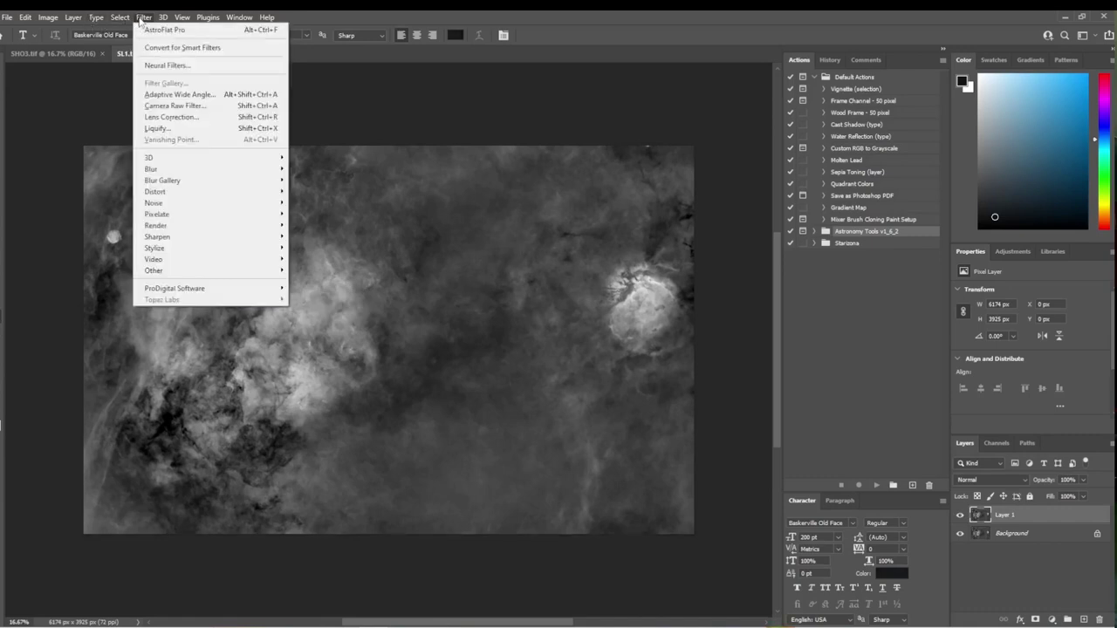
pyautogui.moveTo(232, 294)
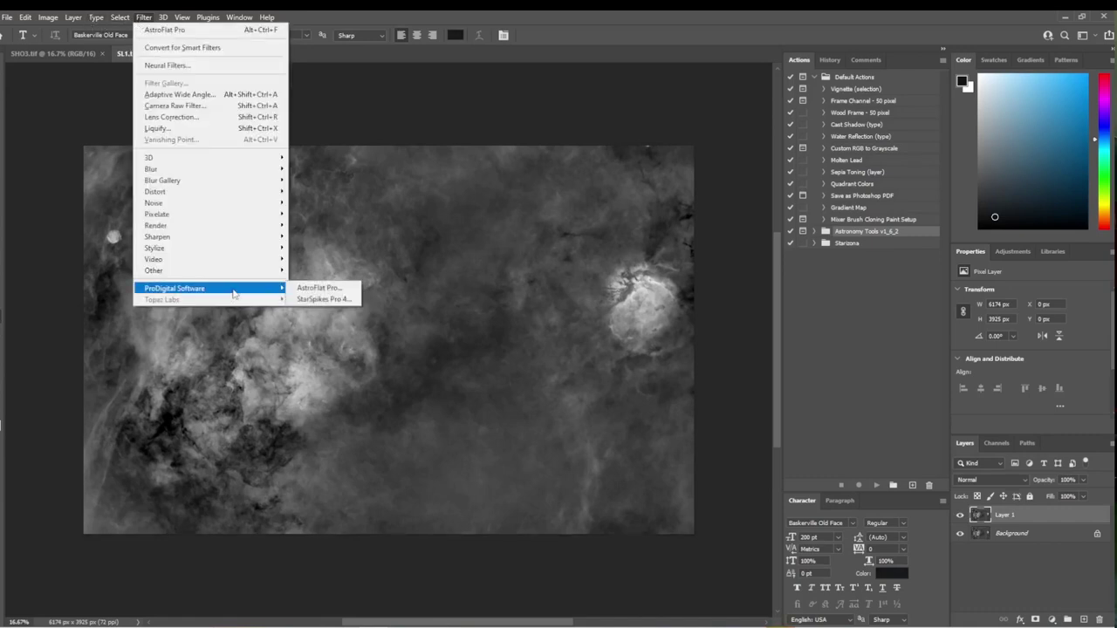
pyautogui.click(315, 288)
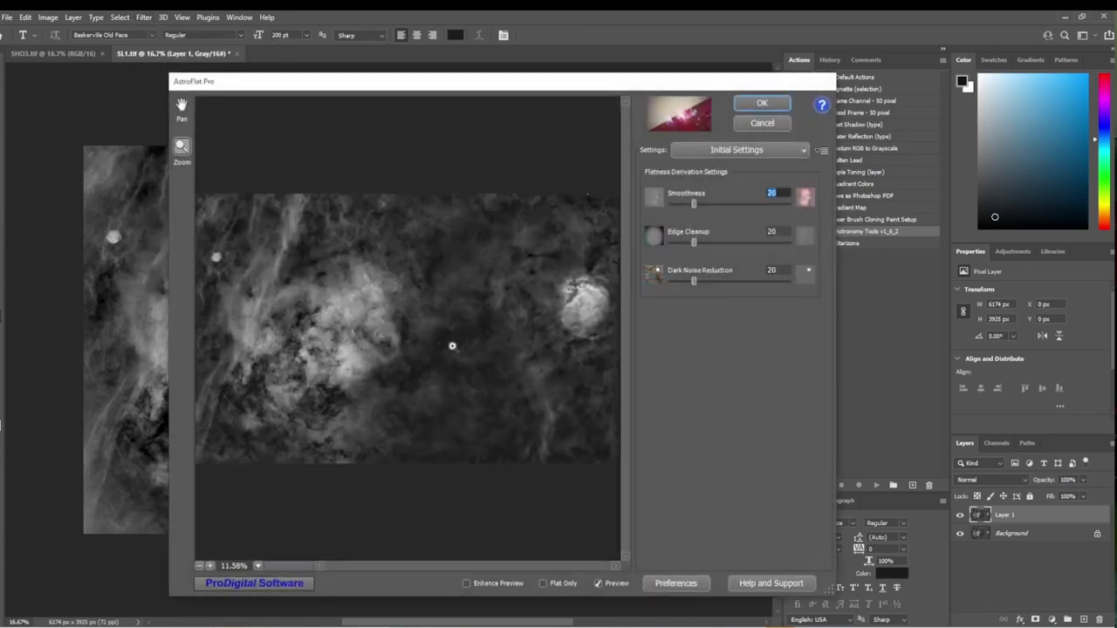
pyautogui.click(761, 105)
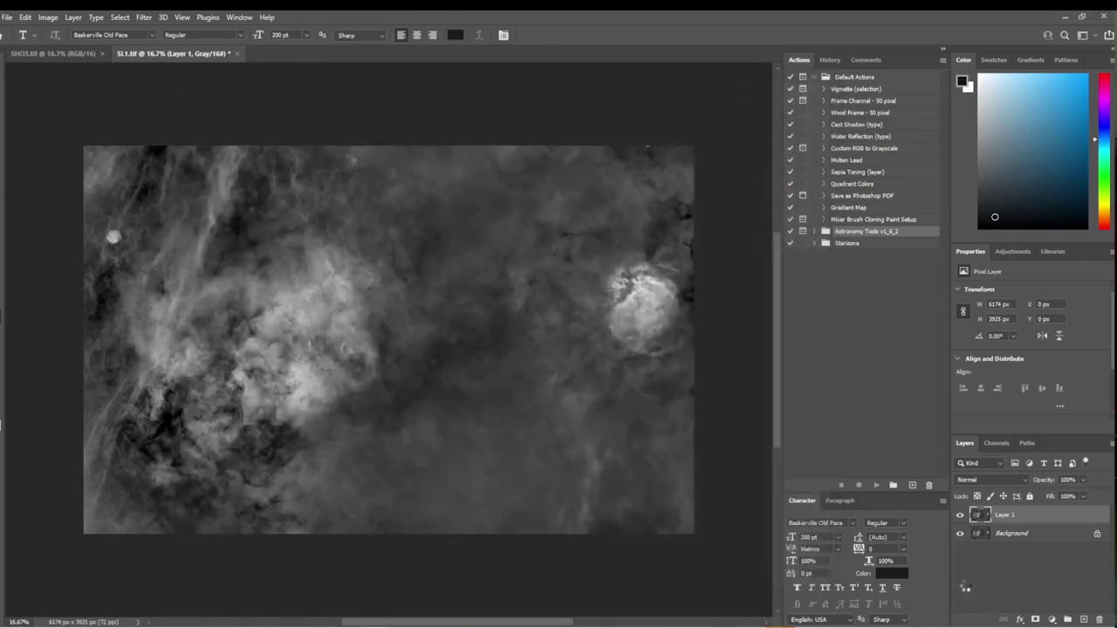
# Compare SL1 before and after AstroFlat Pro by toggling Layer 1's visibility, examining the background and dark areas of the nebula.
pyautogui.click(961, 516)
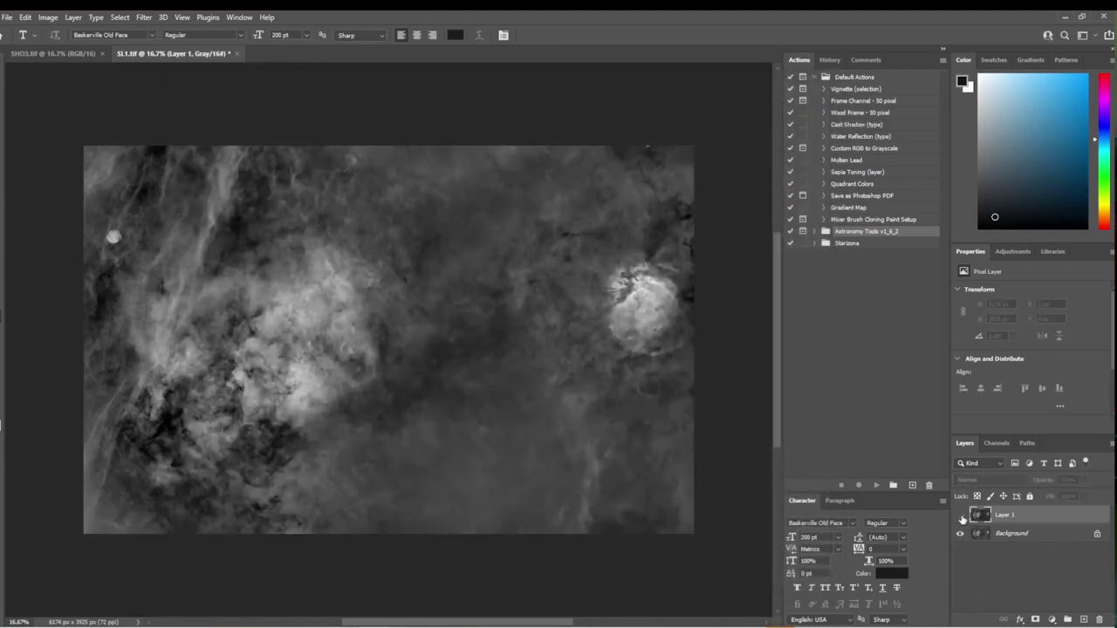
pyautogui.click(962, 518)
pyautogui.click(964, 520)
pyautogui.click(962, 517)
pyautogui.click(963, 518)
pyautogui.click(963, 518)
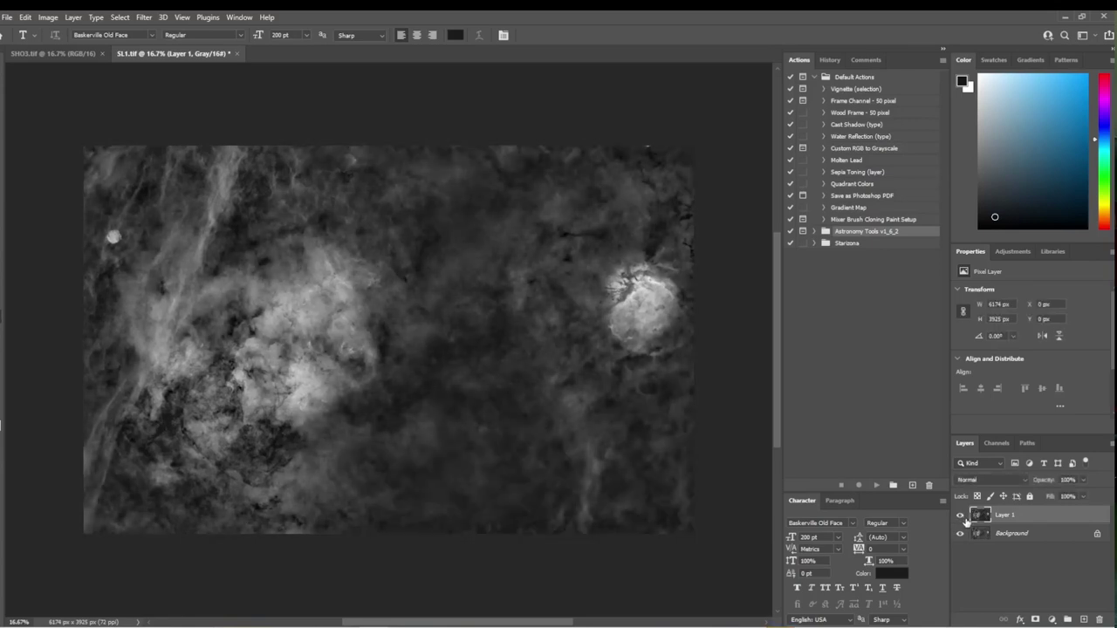
pyautogui.click(964, 518)
pyautogui.click(963, 518)
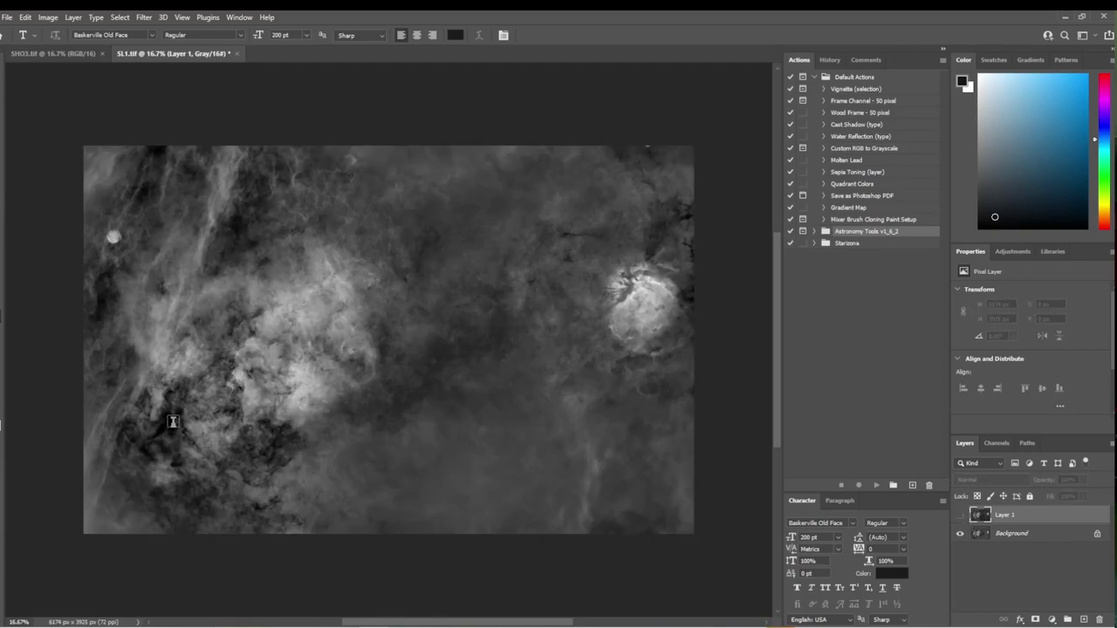
pyautogui.click(960, 516)
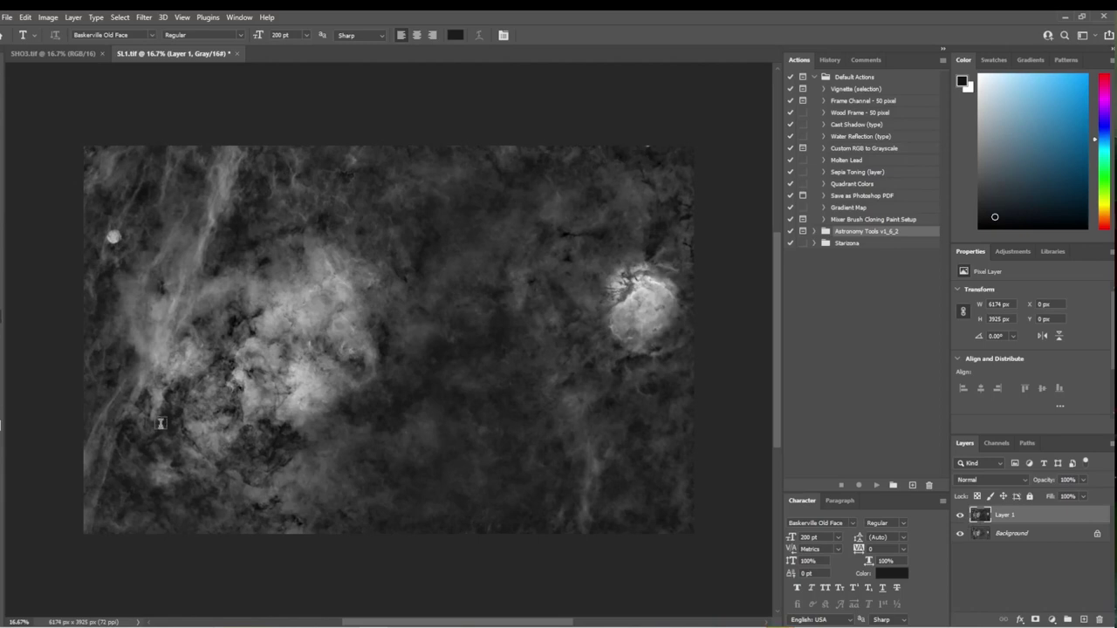
pyautogui.click(959, 516)
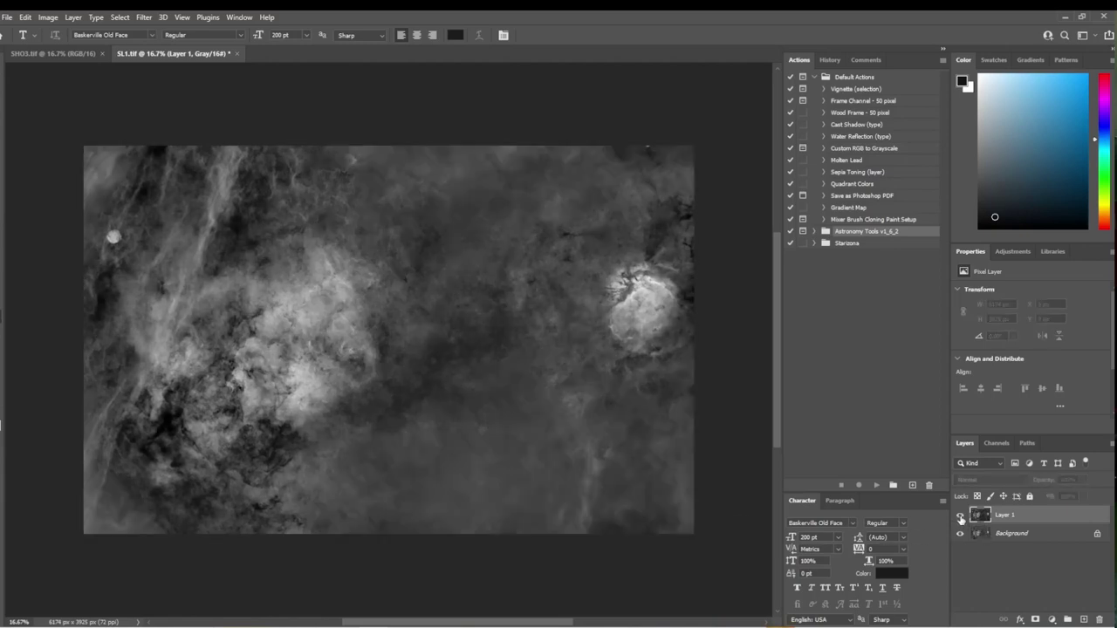
pyautogui.click(960, 516)
pyautogui.click(960, 516)
pyautogui.click(959, 517)
pyautogui.click(960, 517)
pyautogui.click(960, 517)
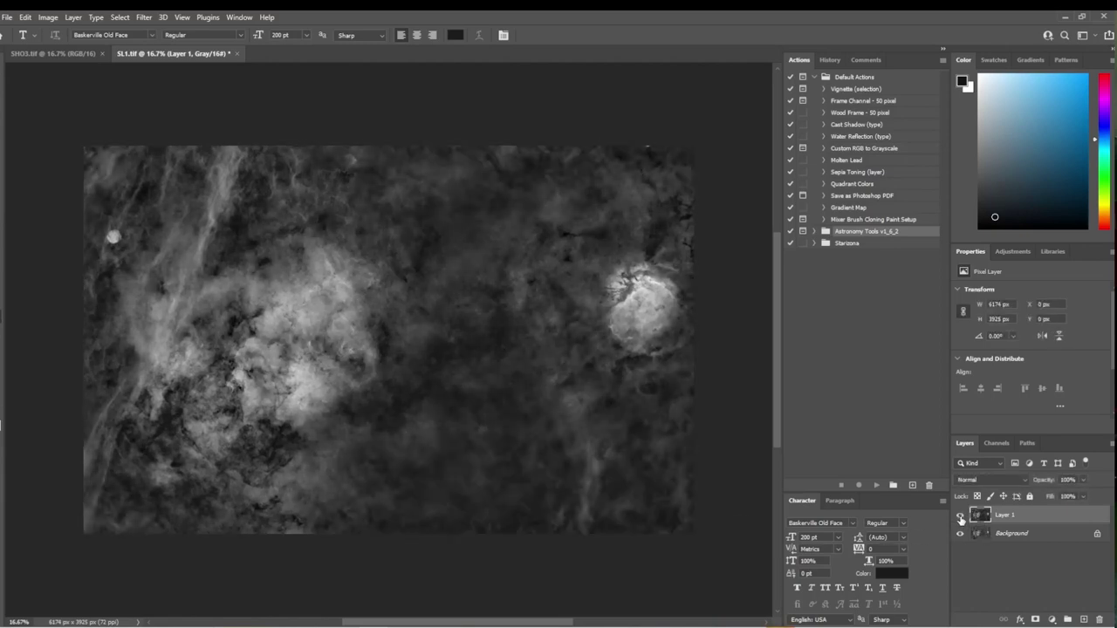
# Flatten the image and save it as a TIFF named SL1 with no compression and IBM PC byte order.
pyautogui.rightClick(1023, 516)
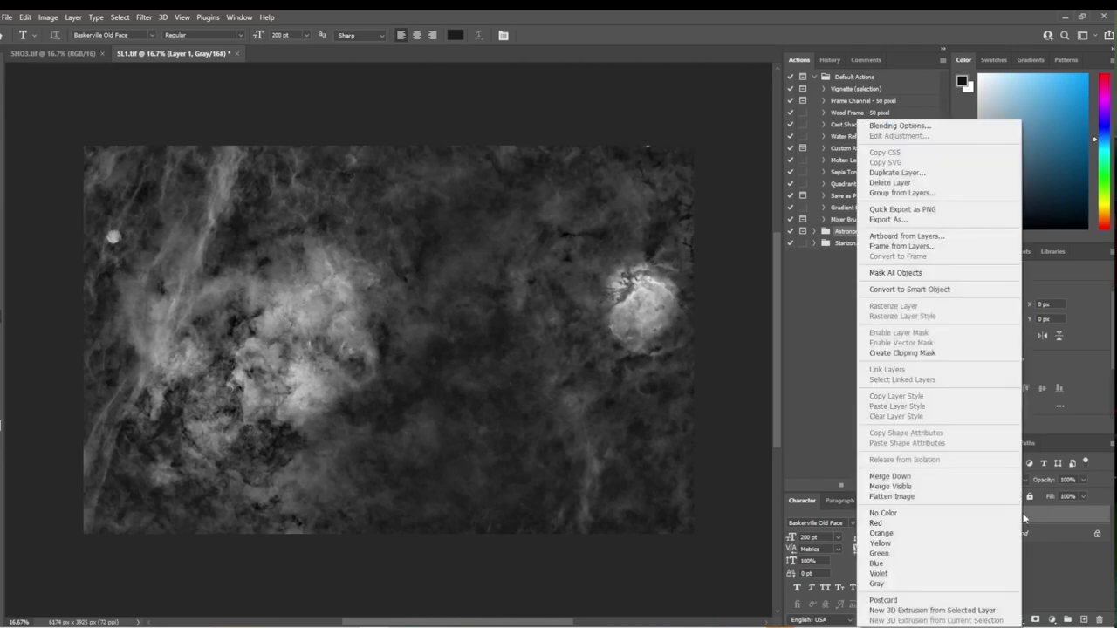
pyautogui.click(980, 496)
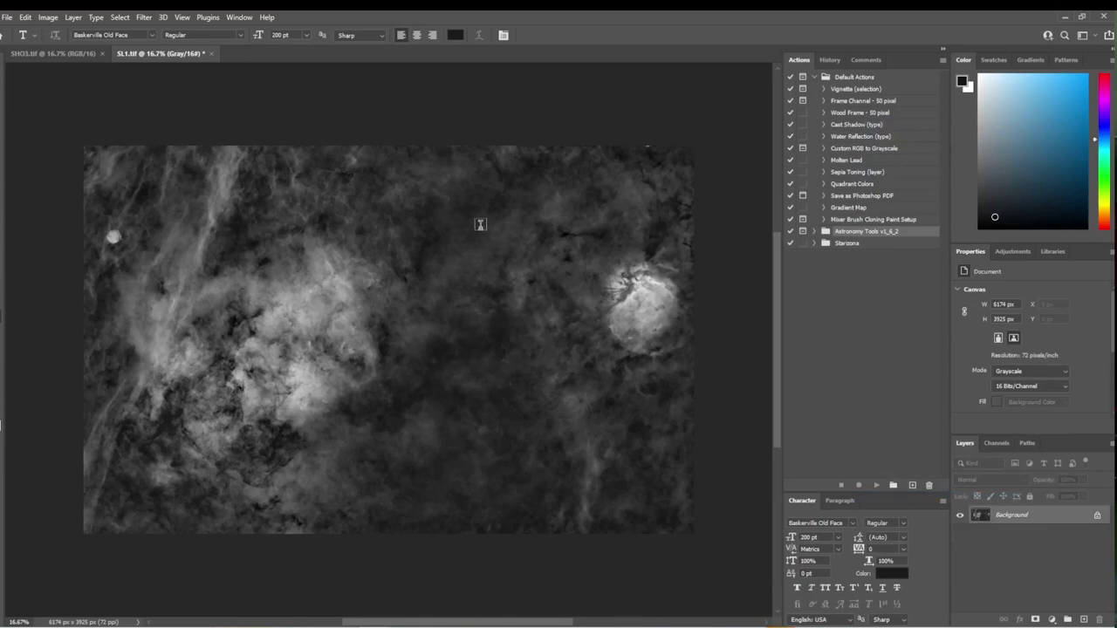
pyautogui.click(7, 18)
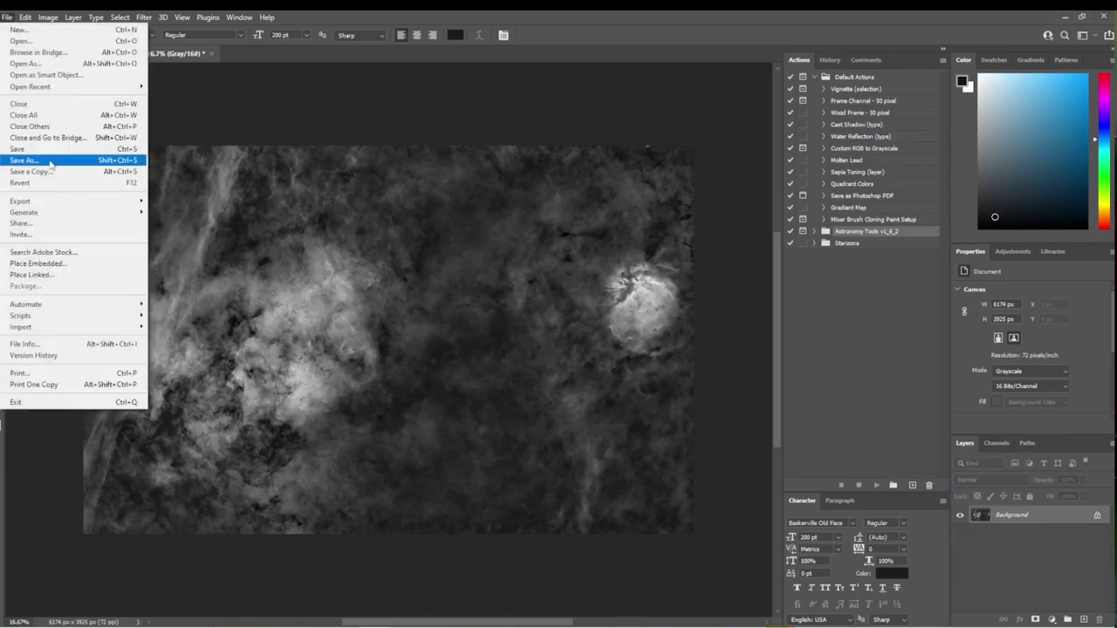
pyautogui.click(49, 161)
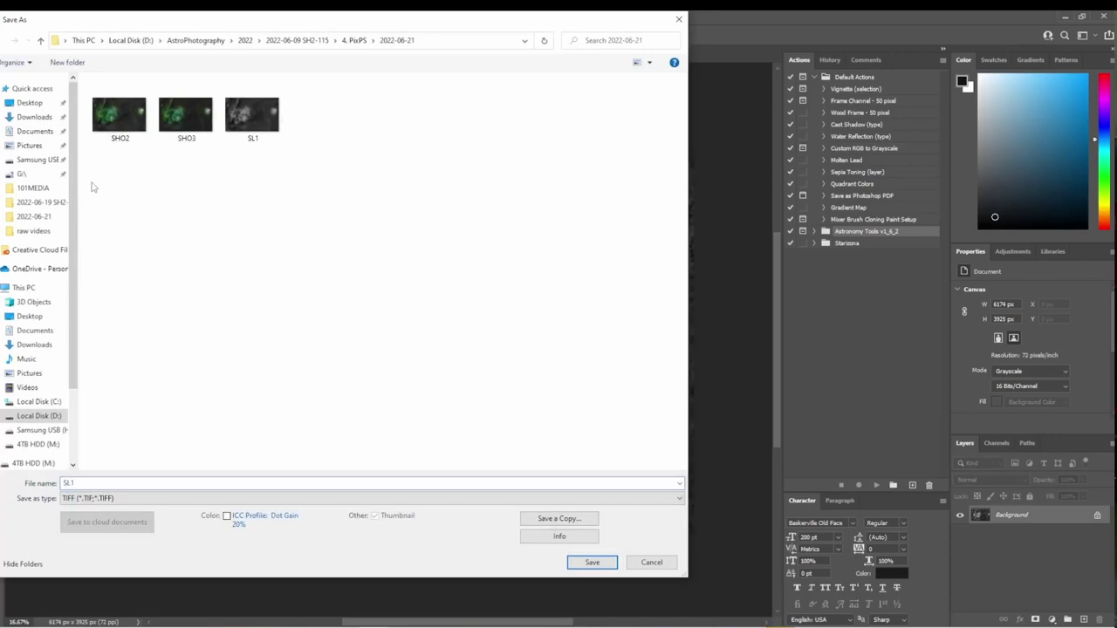
pyautogui.write('SL1')
pyautogui.press('Return')
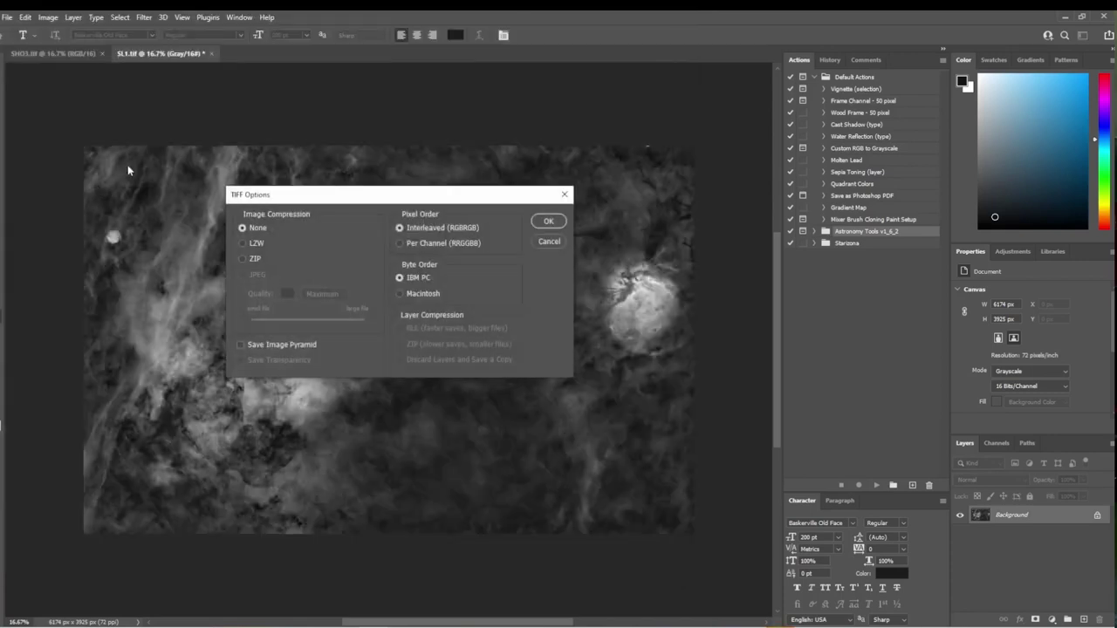
pyautogui.click(547, 222)
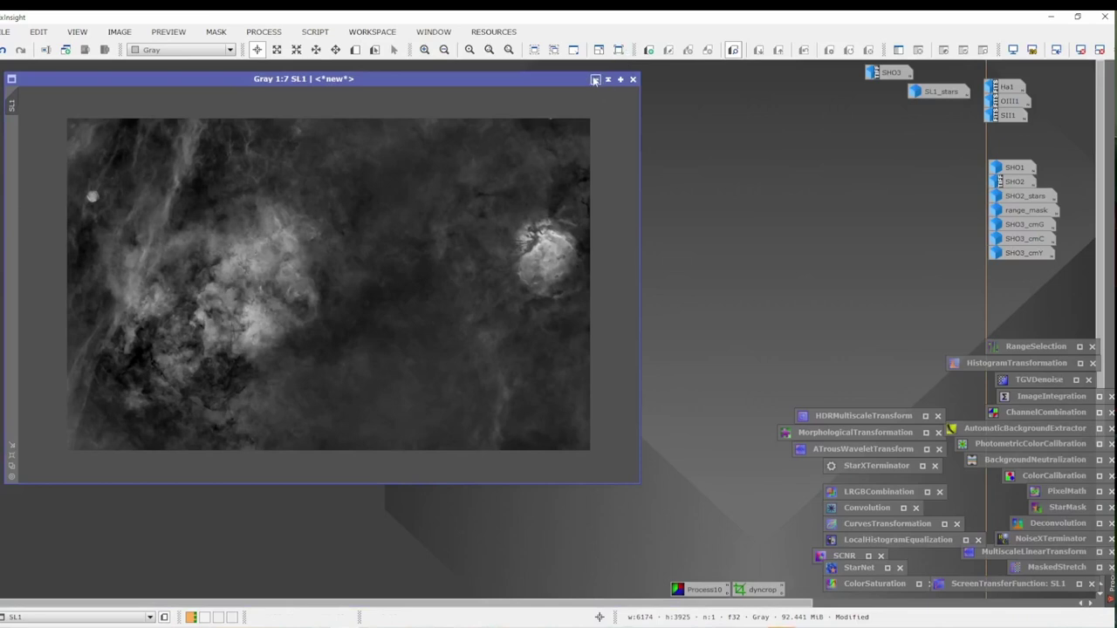
# Switch to PixInsight, minimize the SL1 image and open the SHO3 image.
pyautogui.click(605, 76)
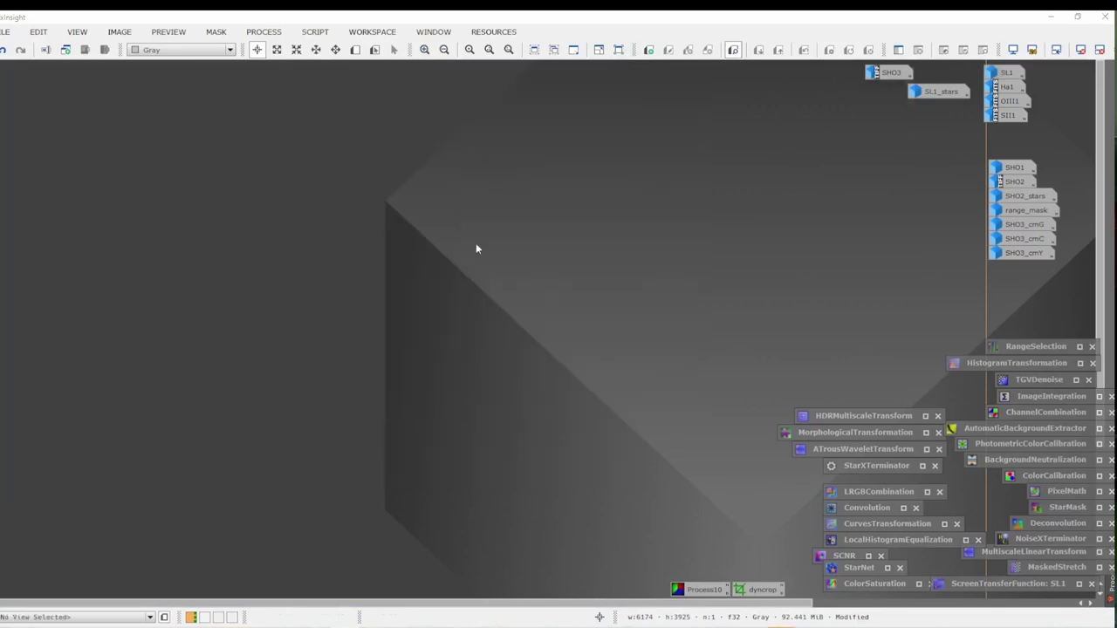
pyautogui.doubleClick(882, 69)
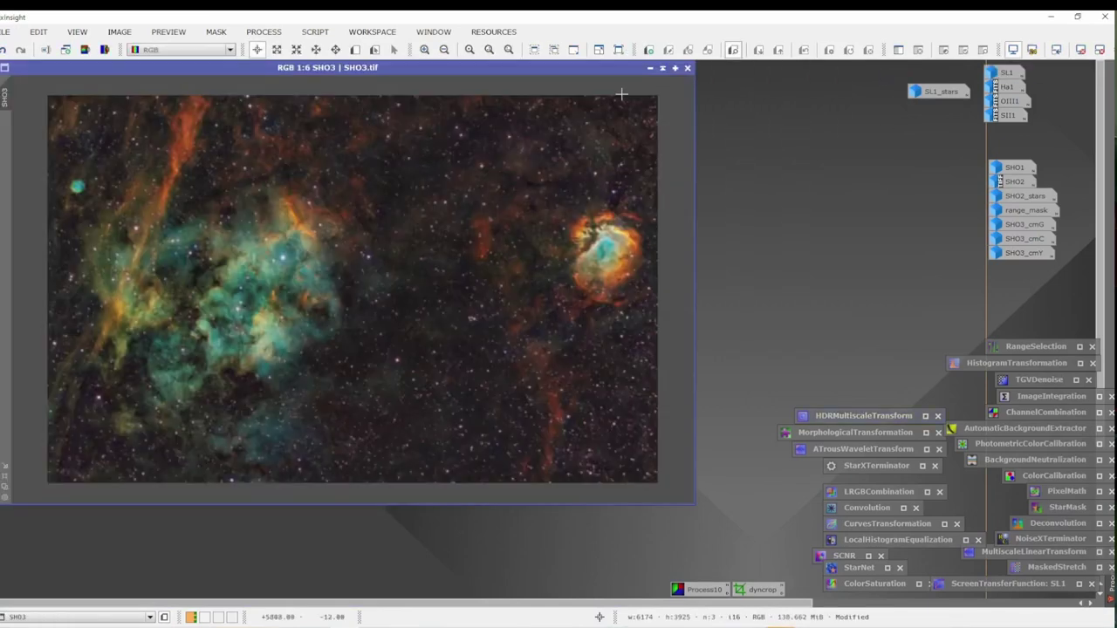
# Minimize the SHO3 image, open SL2.tif and enlarge its window, inspecting the nebula and the dark background.
pyautogui.click(647, 71)
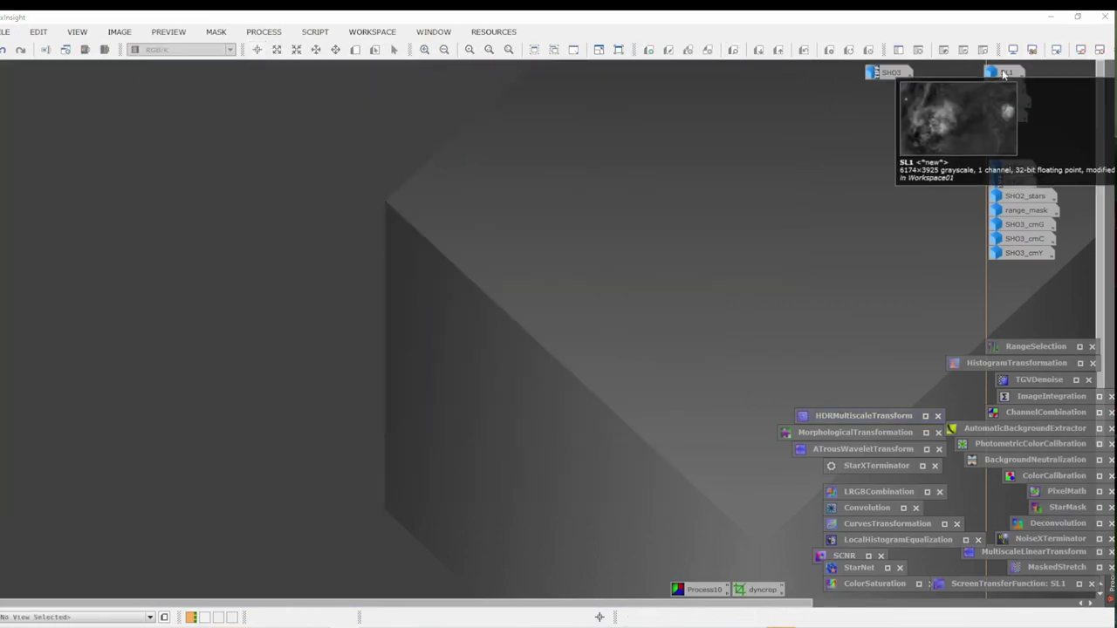
pyautogui.doubleClick(581, 313)
pyautogui.doubleClick(357, 115)
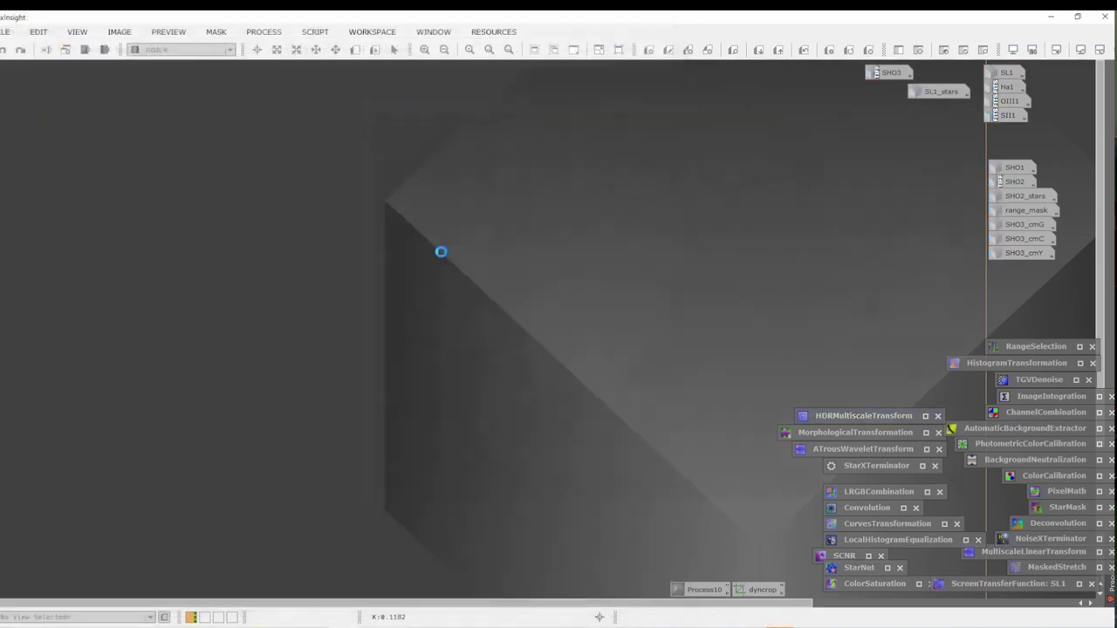
pyautogui.moveTo(548, 108); pyautogui.dragTo(168, 76)
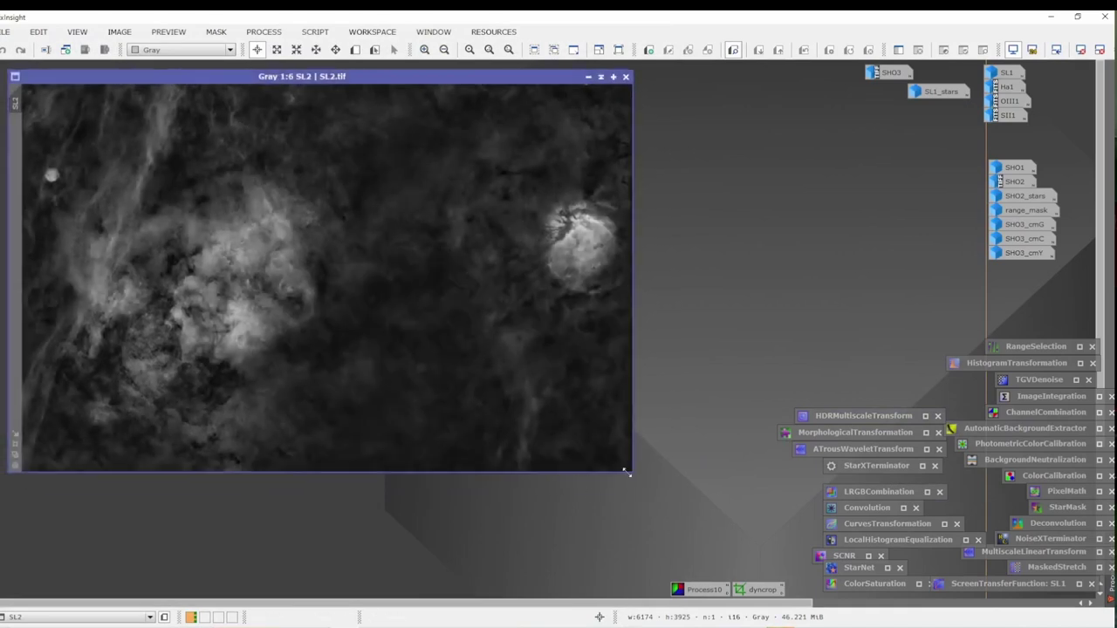
pyautogui.moveTo(627, 471); pyautogui.dragTo(698, 532)
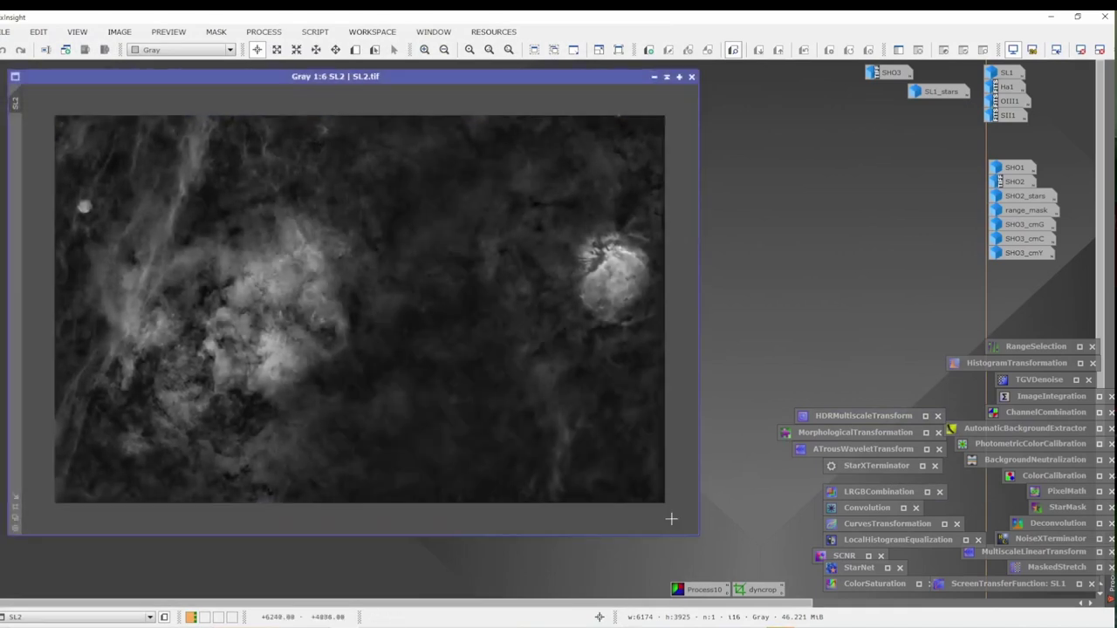
pyautogui.scroll(1, 582, 459)
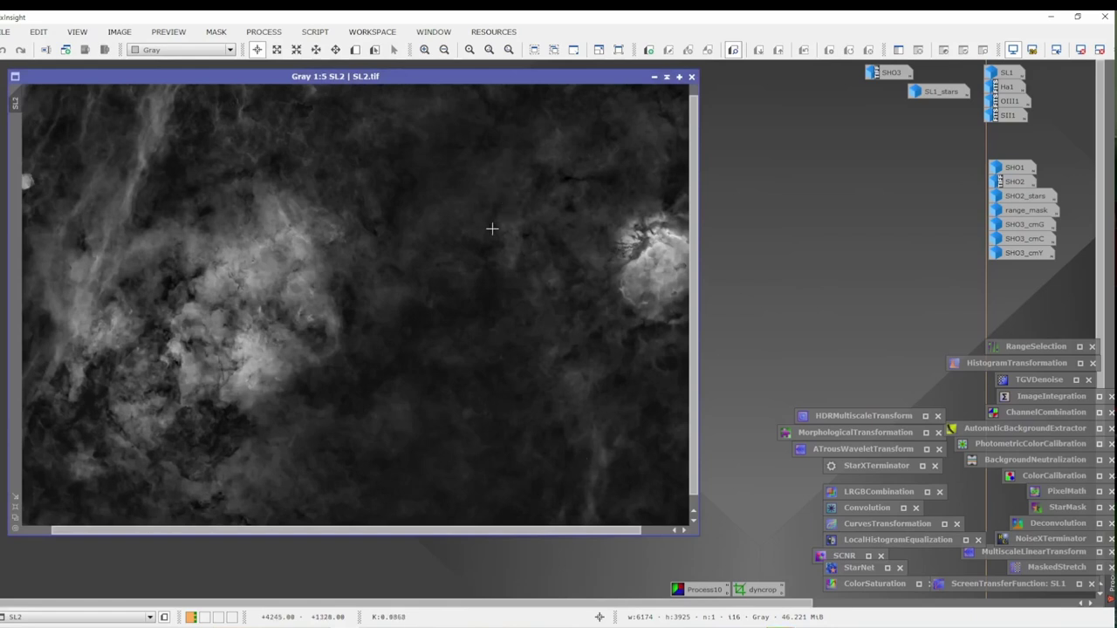
pyautogui.scroll(2, 417, 244)
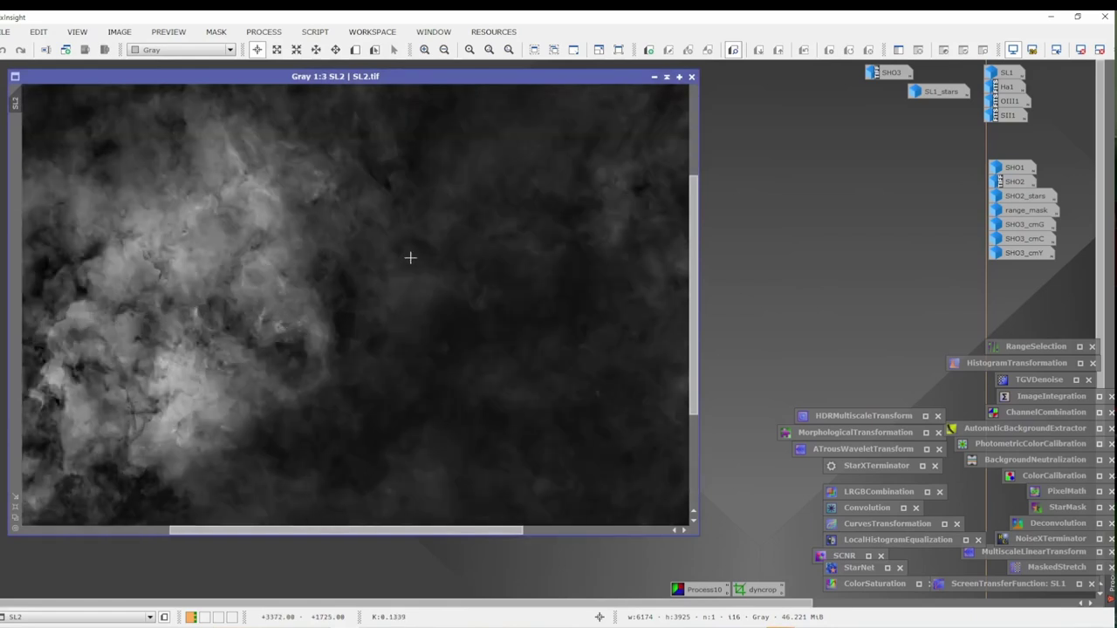
pyautogui.scroll(-3, 410, 258)
# Set up a HistogramTransformation for SL2 with real-time preview, with shadows at about 0.0278 and midtones at about 0.404.
pyautogui.doubleClick(876, 416)
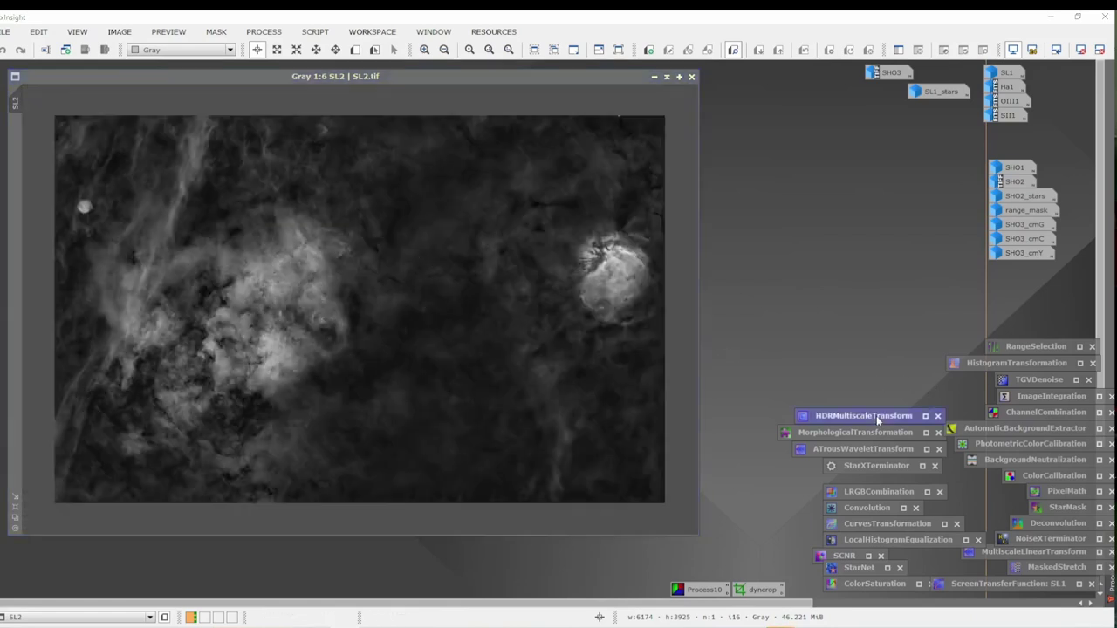
pyautogui.click(988, 205)
pyautogui.doubleClick(1017, 365)
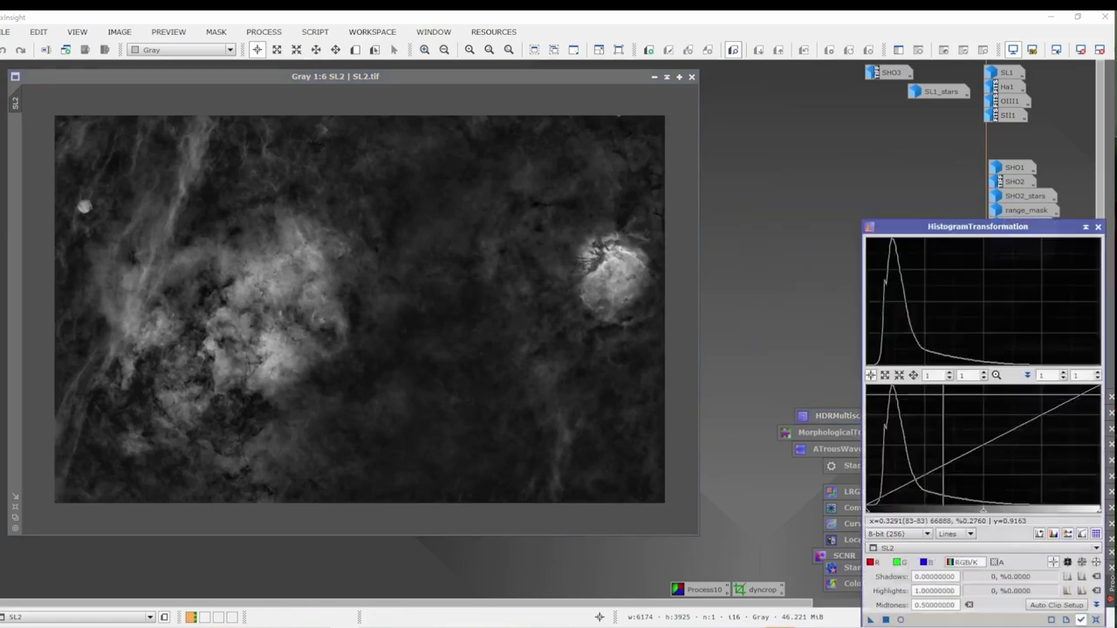
pyautogui.click(900, 611)
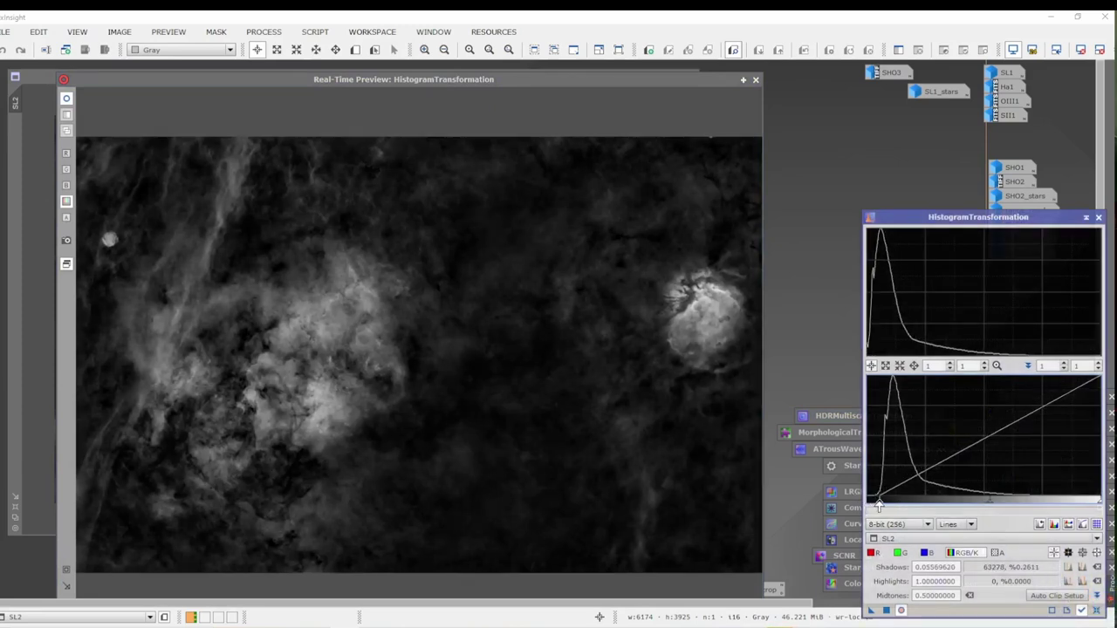
pyautogui.moveTo(868, 506); pyautogui.dragTo(893, 506)
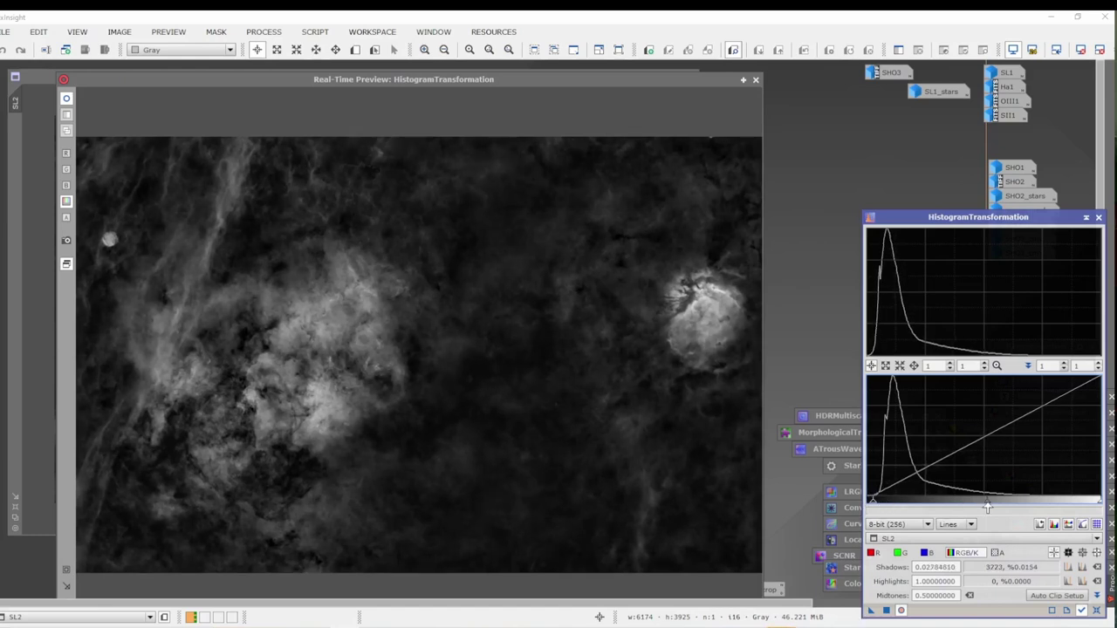
pyautogui.moveTo(987, 507); pyautogui.dragTo(965, 488)
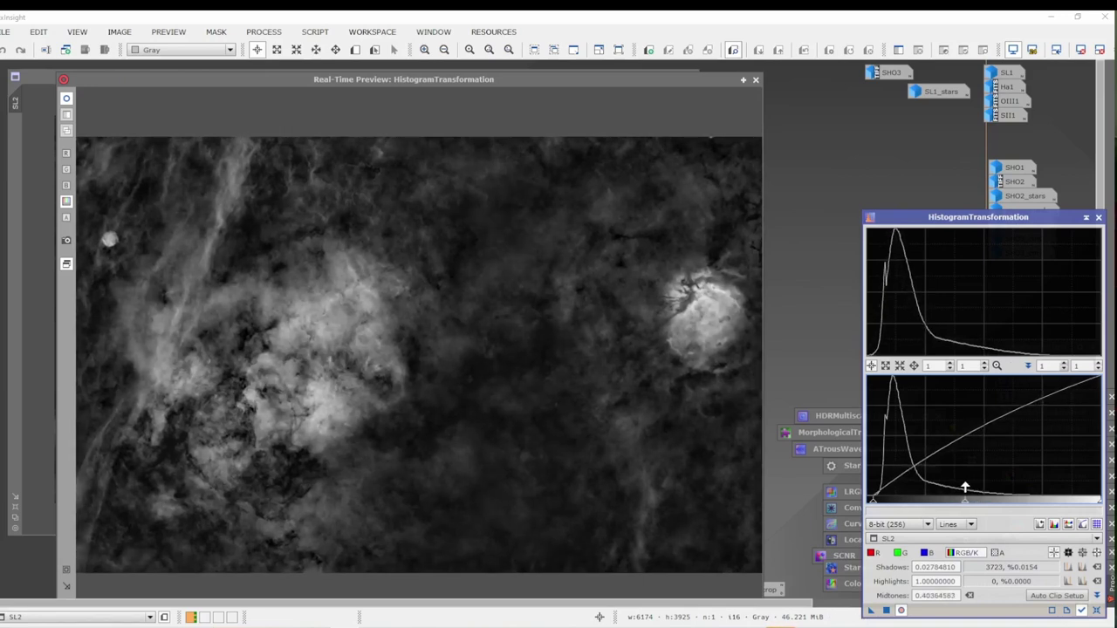
# Apply the histogram stretch to SL2, reset the tool's settings, and compare the image before and after the stretch.
pyautogui.click(885, 610)
pyautogui.click(1096, 610)
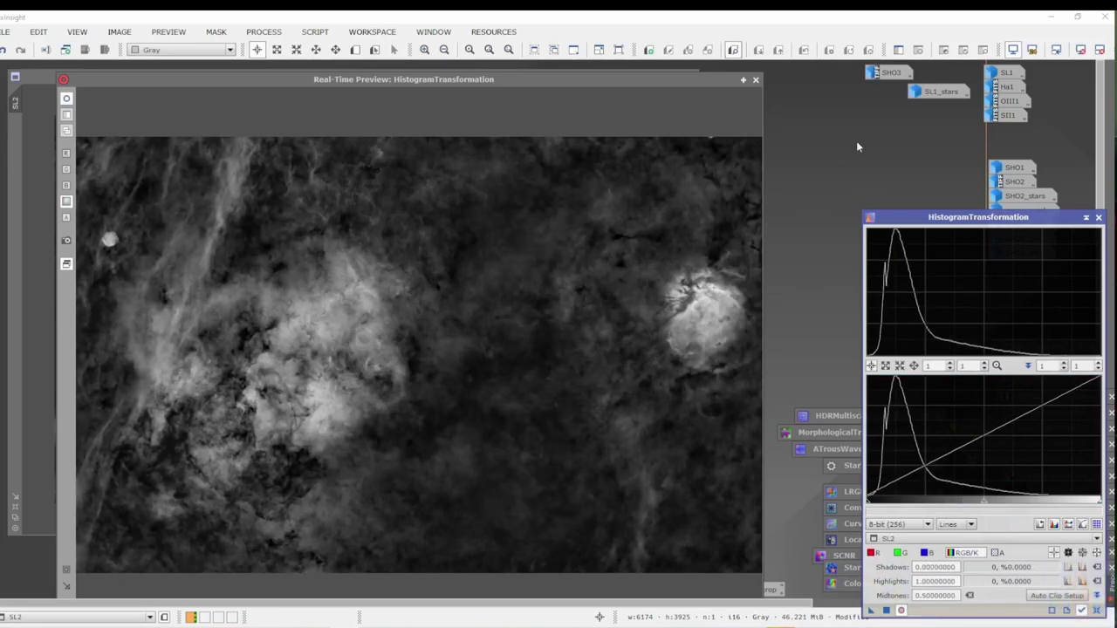
pyautogui.click(756, 80)
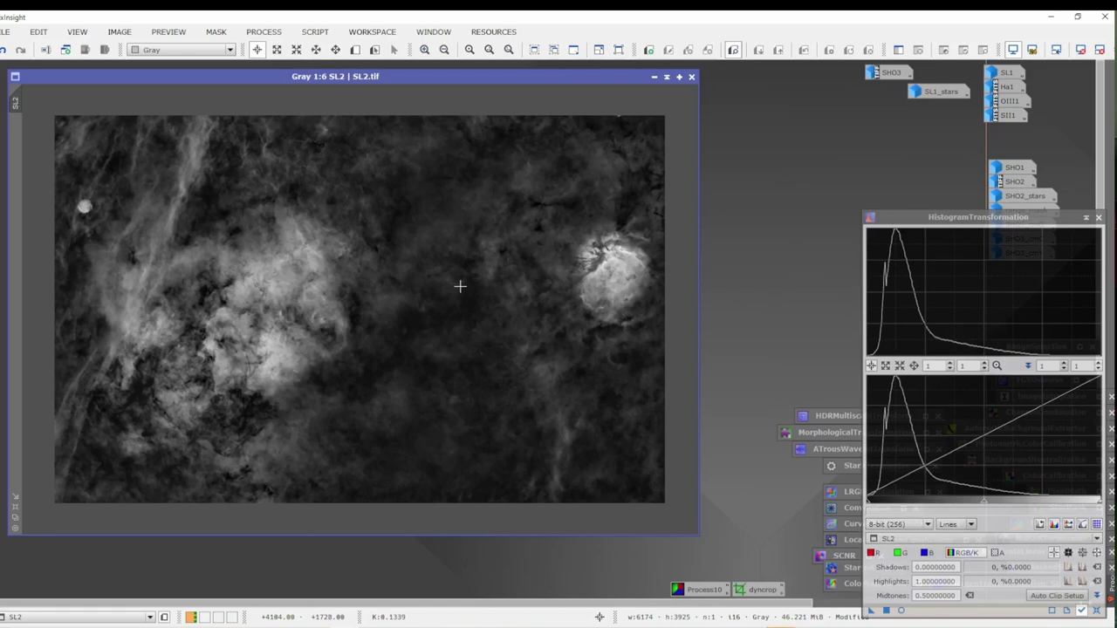
pyautogui.click(4, 51)
pyautogui.click(20, 50)
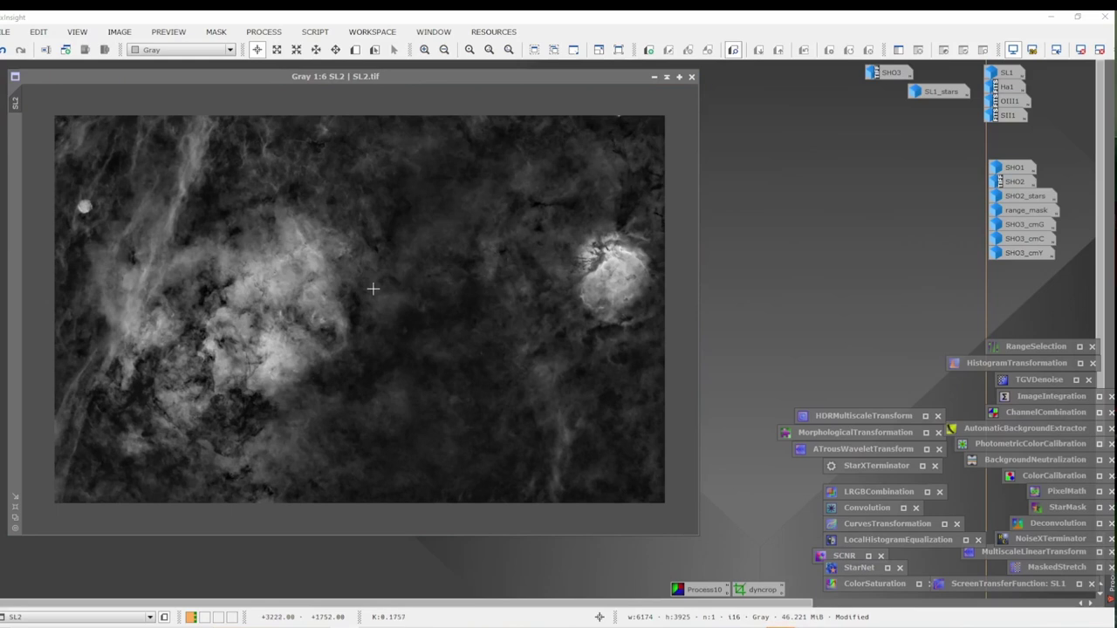
# Add the stars back into the SL2 image by applying the PixelMath expression SL2 + SL1_stars to it.
pyautogui.doubleClick(1065, 493)
pyautogui.hotkey('ctrl', 'a')
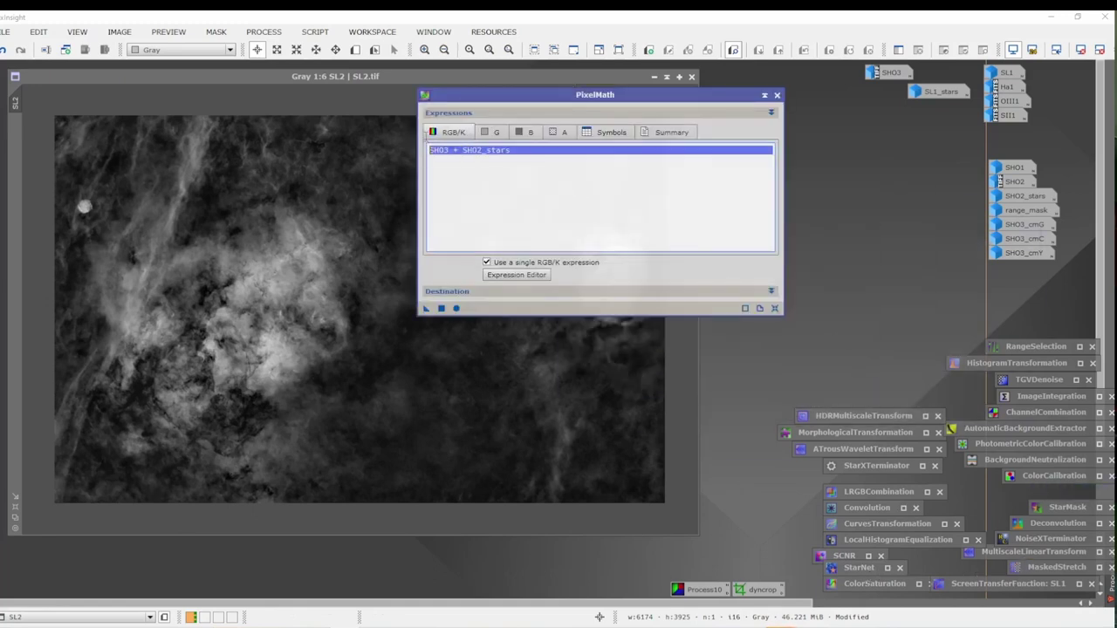
pyautogui.press('Delete')
pyautogui.click(515, 274)
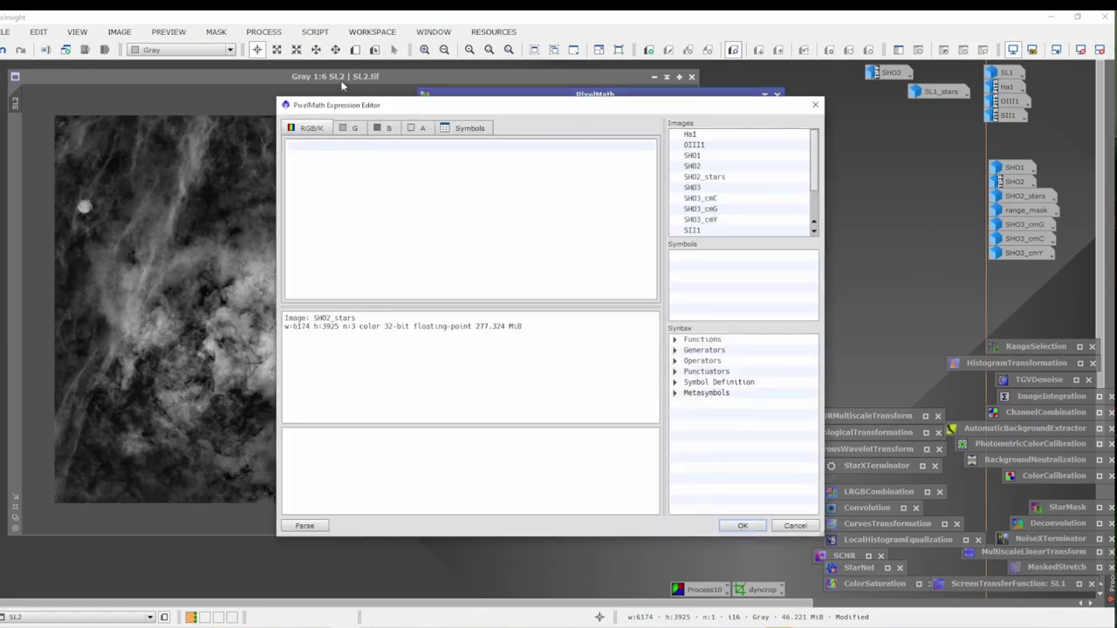
pyautogui.scroll(-2, 764, 166)
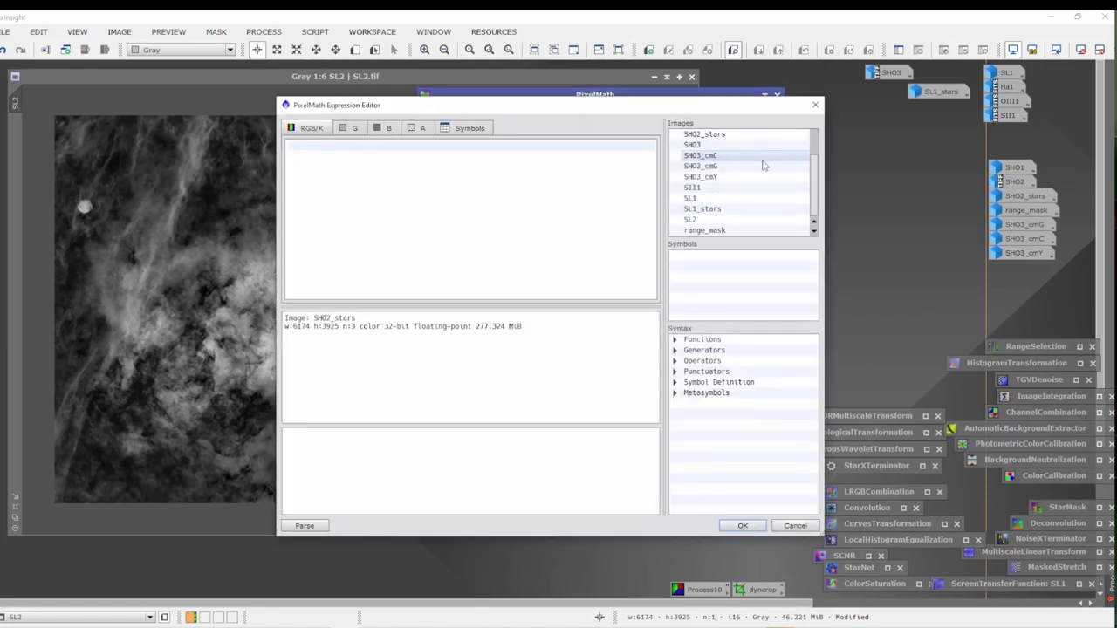
pyautogui.doubleClick(737, 221)
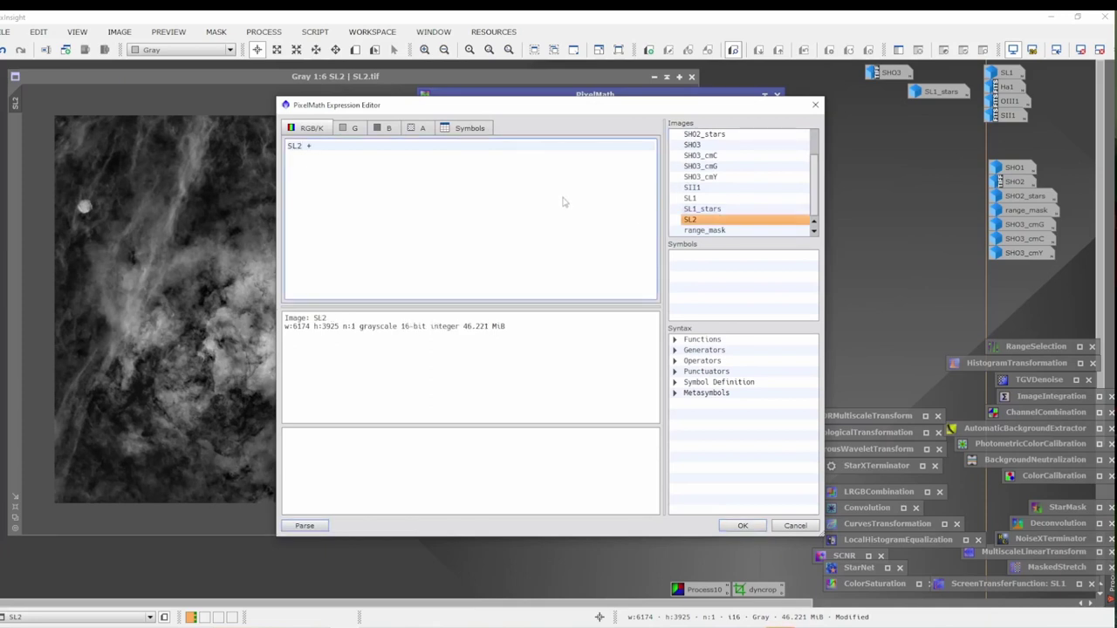
pyautogui.write('+')
pyautogui.doubleClick(724, 209)
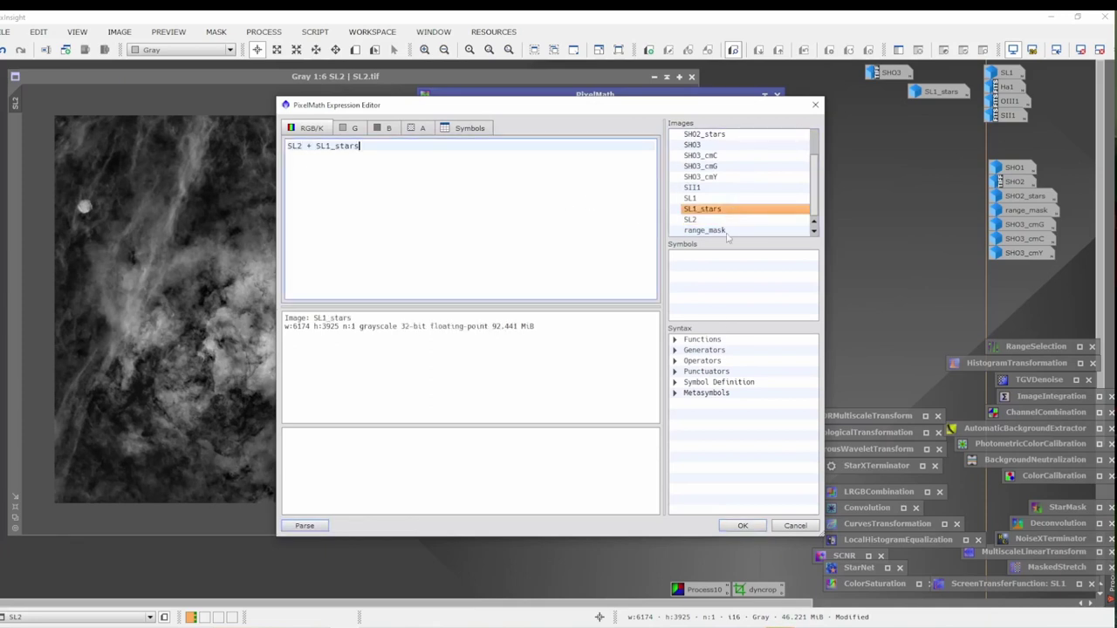
pyautogui.click(742, 526)
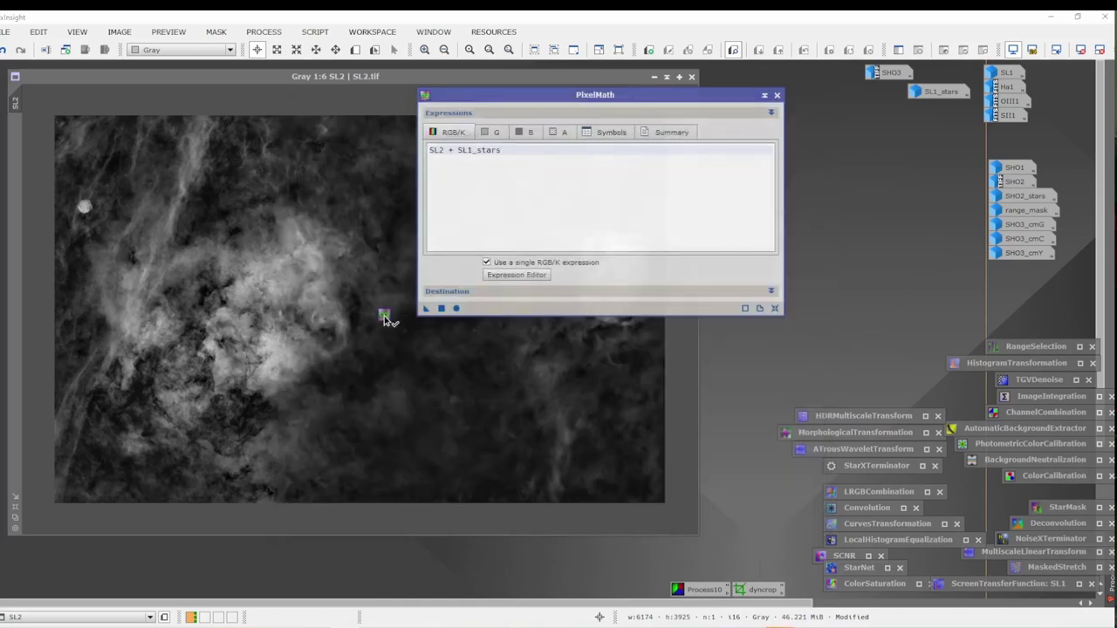
pyautogui.moveTo(384, 318); pyautogui.dragTo(386, 320)
pyautogui.click(765, 95)
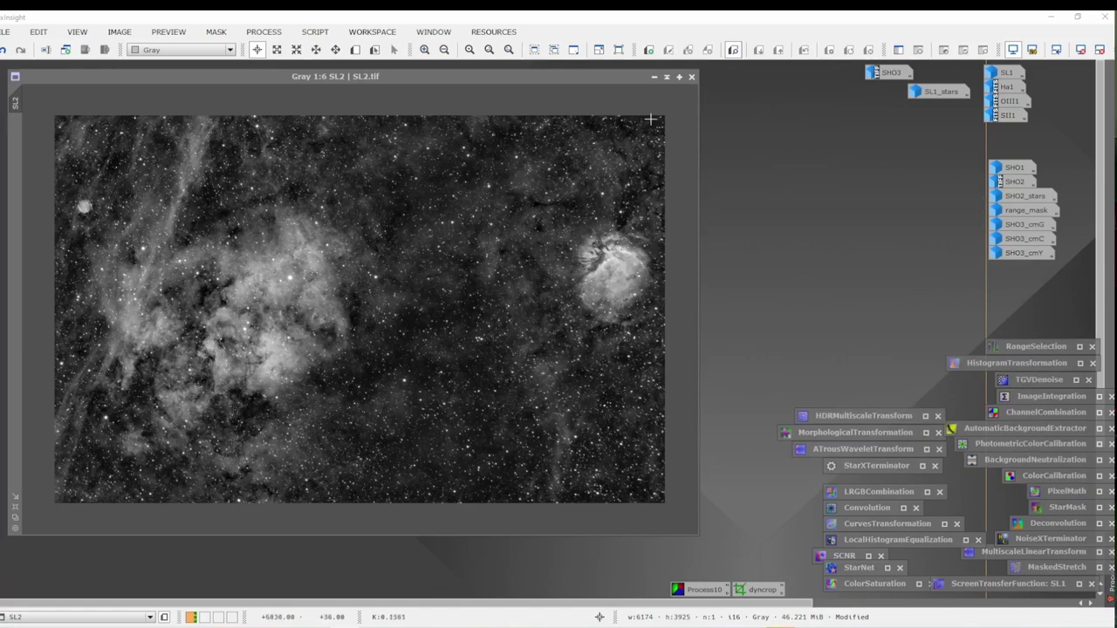
# Minimize SL2 beside SHO3, reopen SHO3, and assign SL2 as the luminance source in LRGBCombination.
pyautogui.click(654, 76)
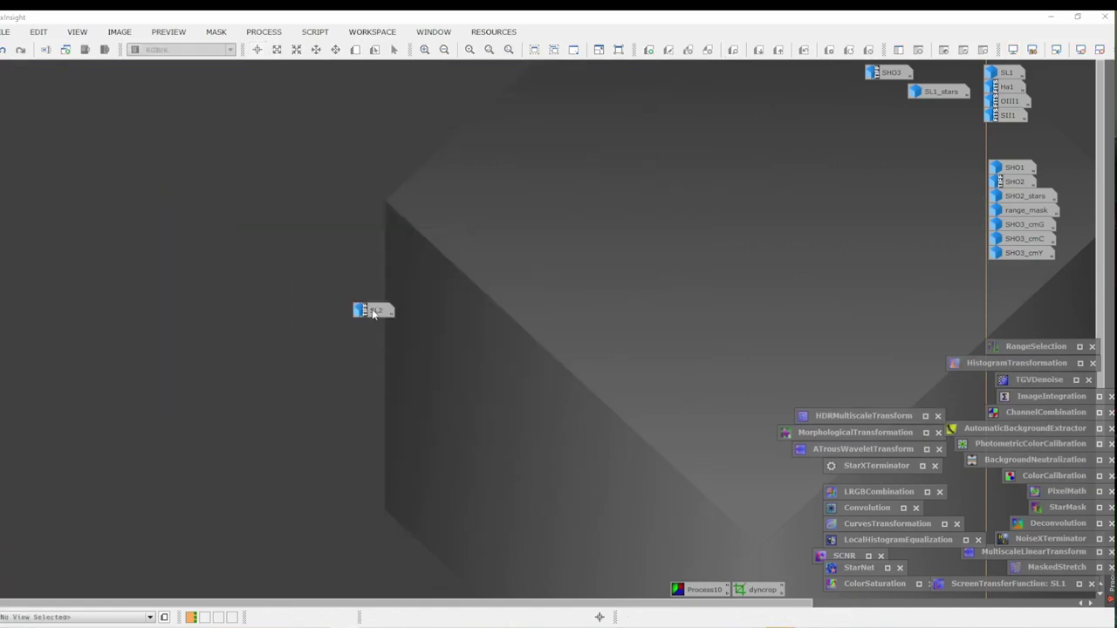
pyautogui.moveTo(373, 314); pyautogui.dragTo(881, 92)
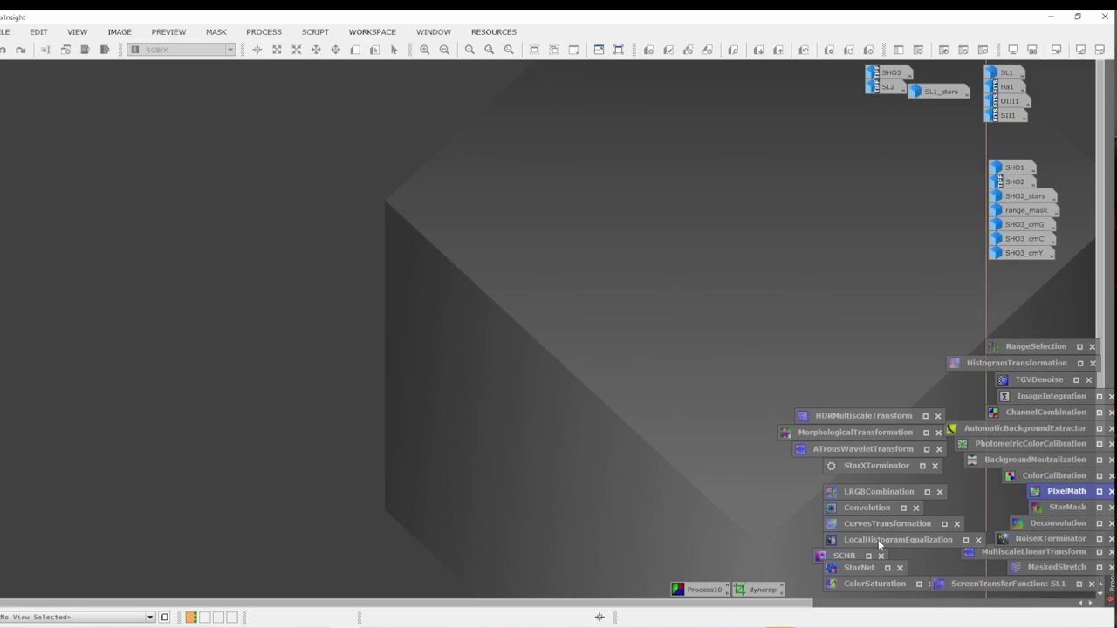
pyautogui.doubleClick(889, 491)
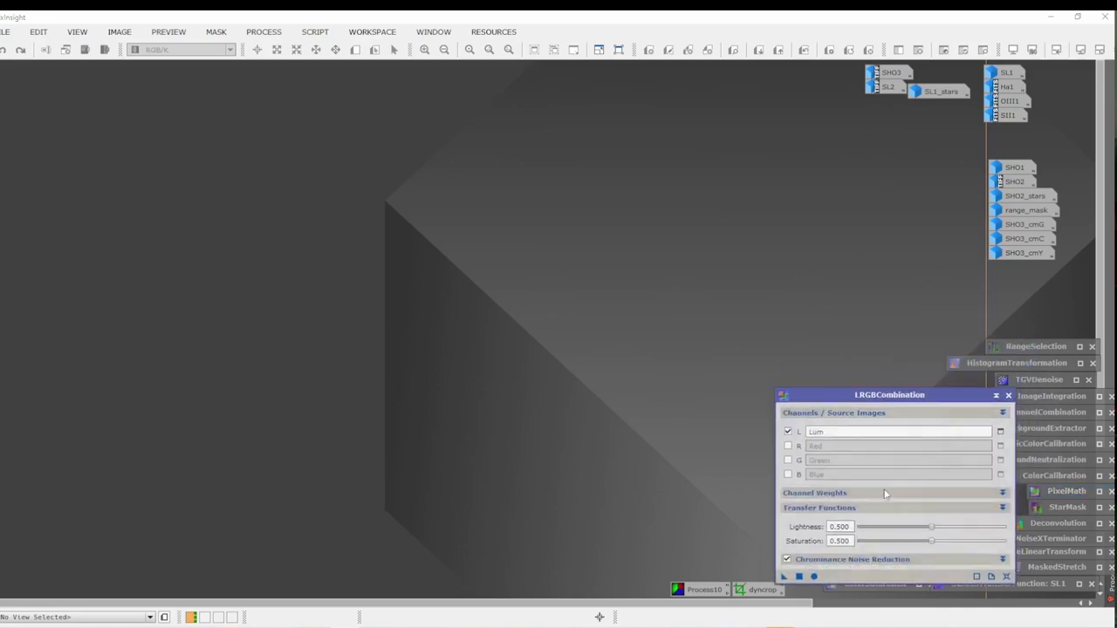
pyautogui.moveTo(901, 395); pyautogui.dragTo(853, 246)
pyautogui.moveTo(853, 177); pyautogui.dragTo(834, 167)
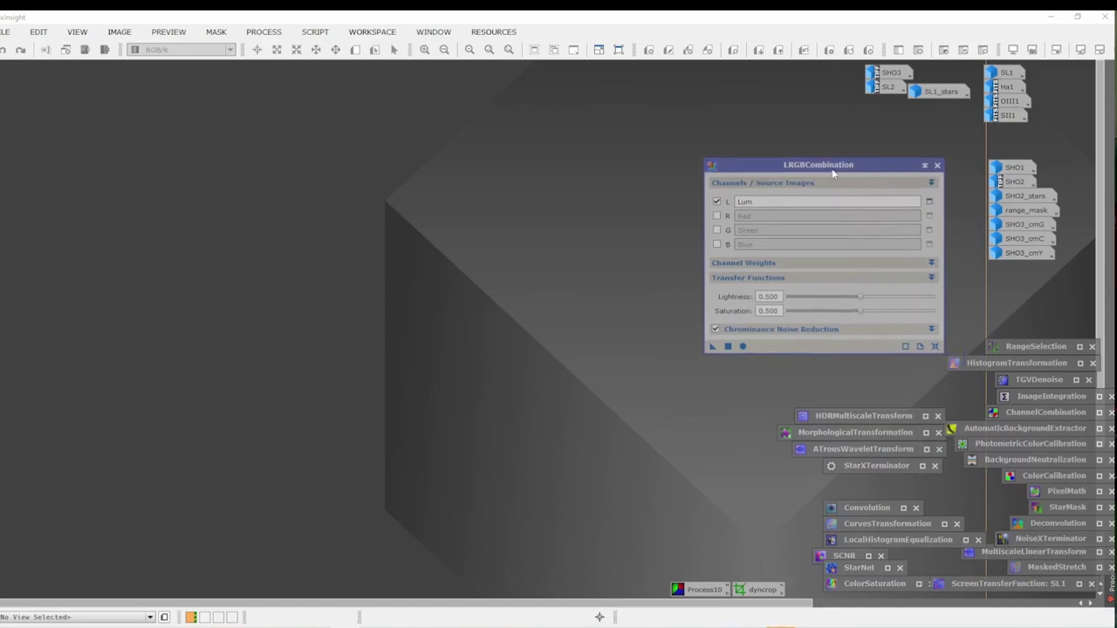
pyautogui.doubleClick(890, 79)
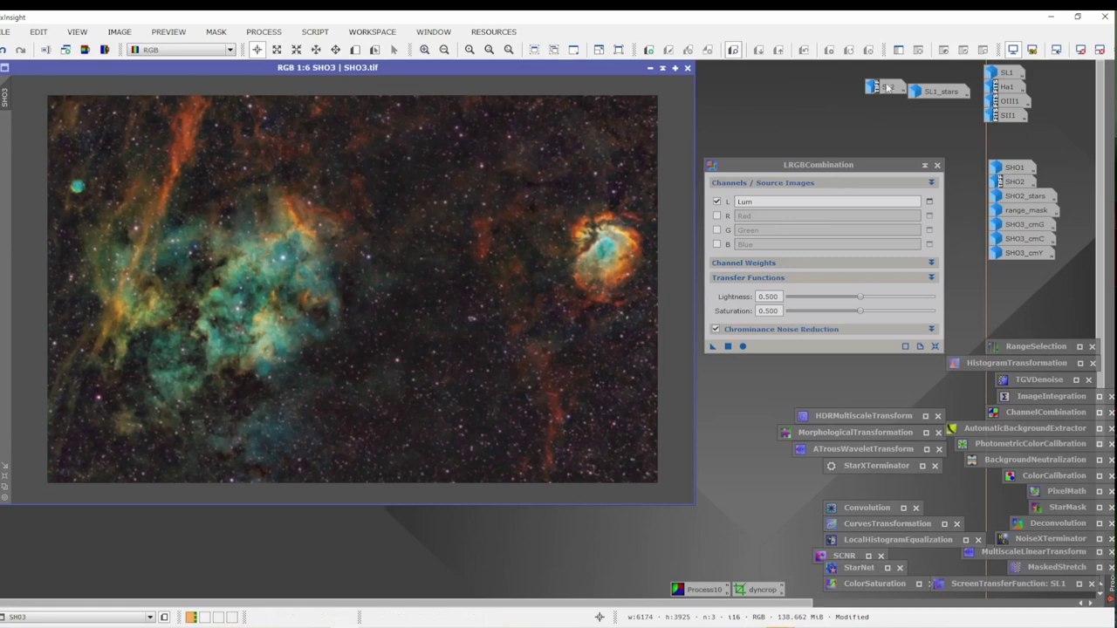
pyautogui.moveTo(887, 87); pyautogui.dragTo(794, 201)
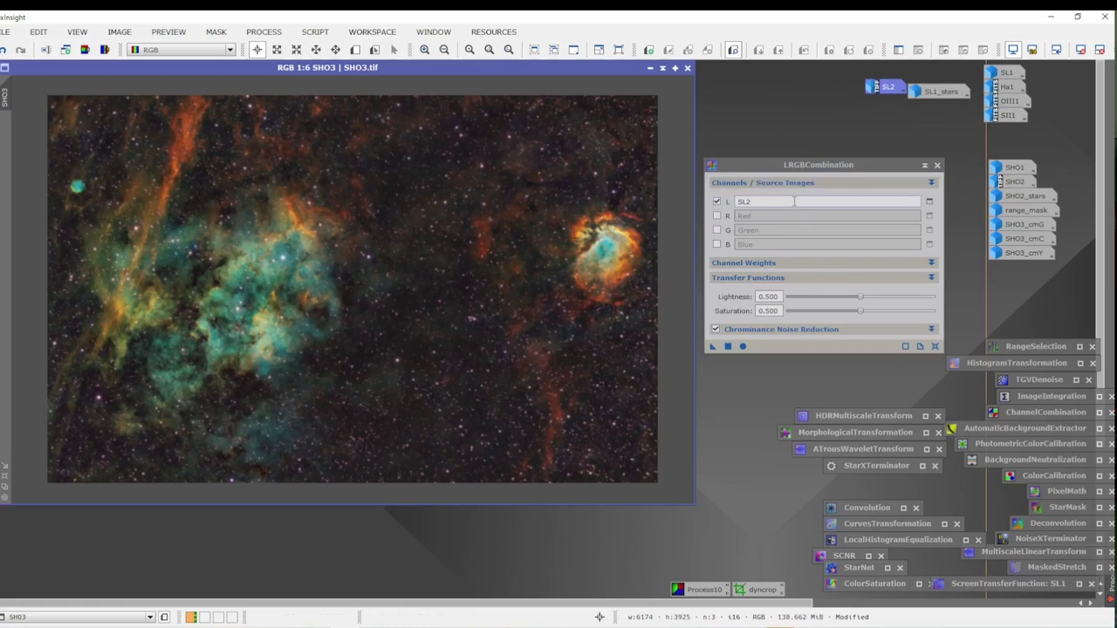
# Try LRGBCombination on SHO3 with chrominance noise reduction disabled and lightness and saturation at 0.500, and undo it.
pyautogui.click(715, 329)
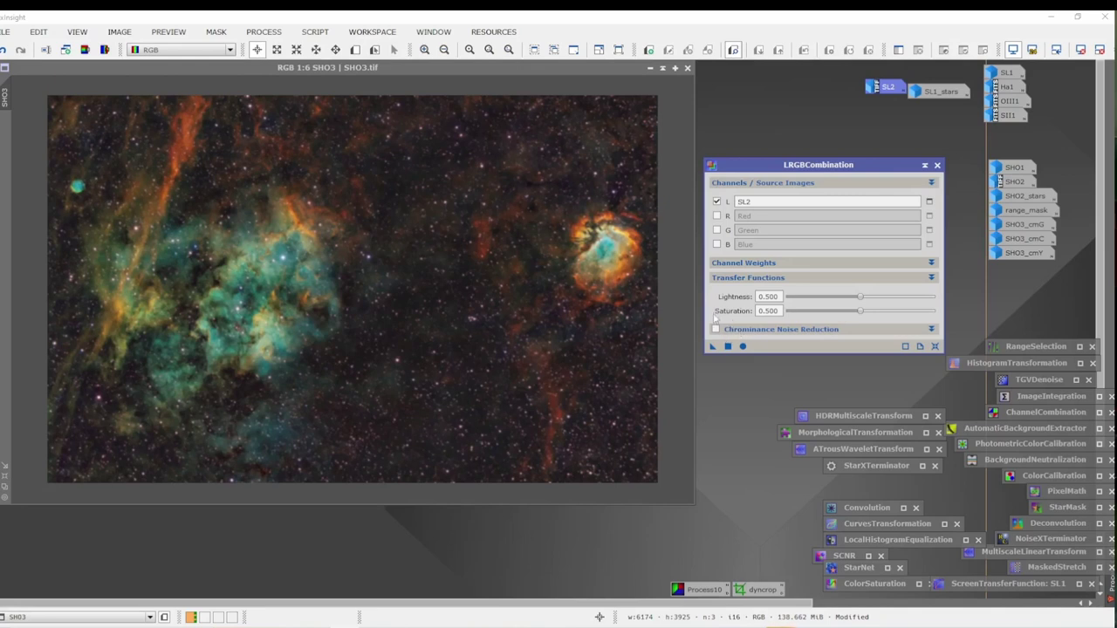
pyautogui.moveTo(712, 348); pyautogui.dragTo(528, 327)
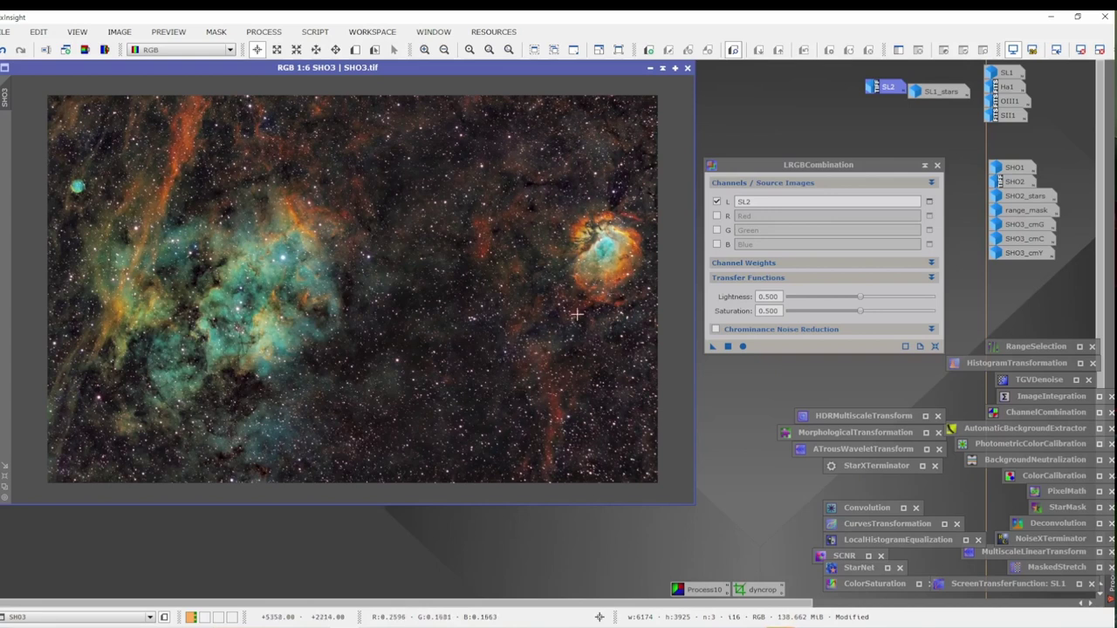
pyautogui.click(3, 50)
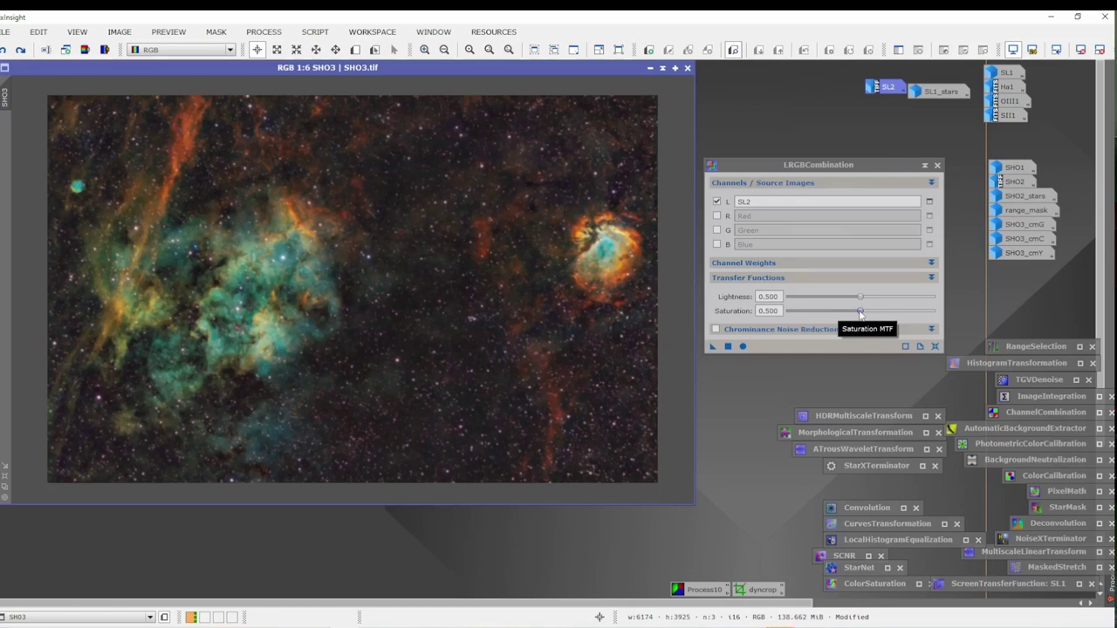
# Apply LRGBCombination to SHO3 with saturation 0.460, lightness 0.480 and chrominance noise reduction enabled, and inspect the result up close.
pyautogui.moveTo(860, 312)
pyautogui.mouseDown()
pyautogui.moveTo(911, 309)
pyautogui.moveTo(857, 322)
pyautogui.mouseUp()
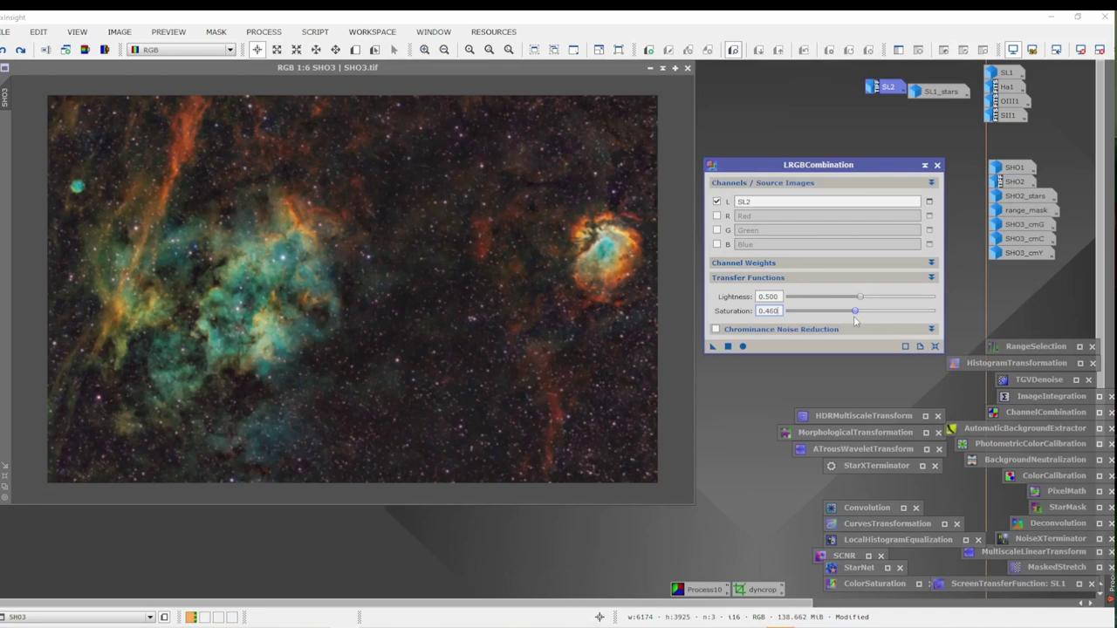
pyautogui.moveTo(859, 298); pyautogui.dragTo(857, 300)
pyautogui.click(715, 329)
pyautogui.moveTo(712, 347); pyautogui.dragTo(532, 299)
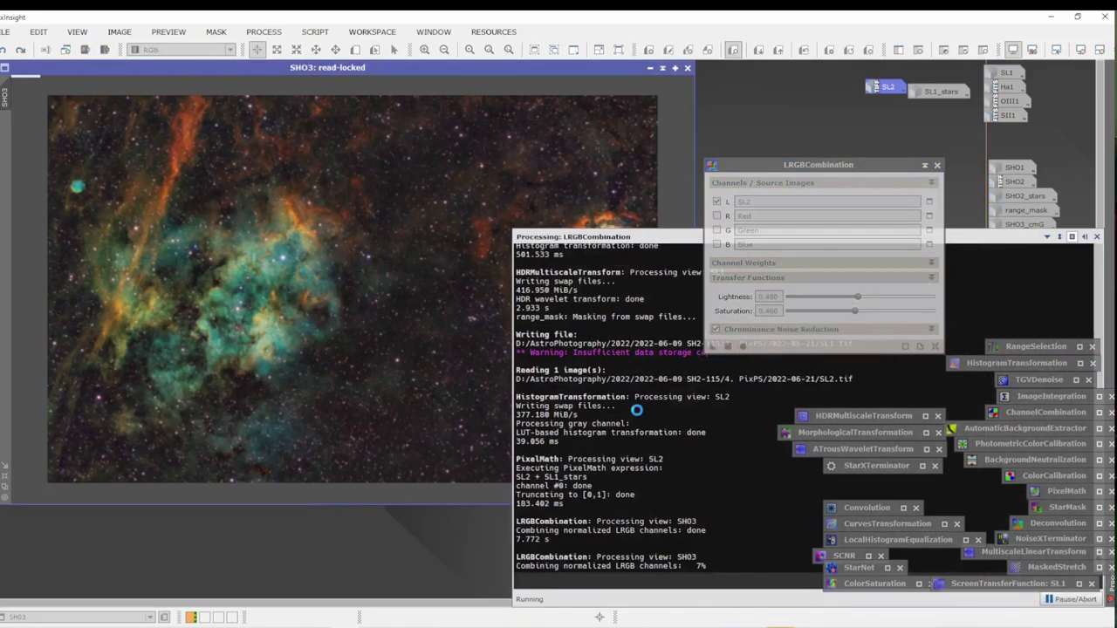
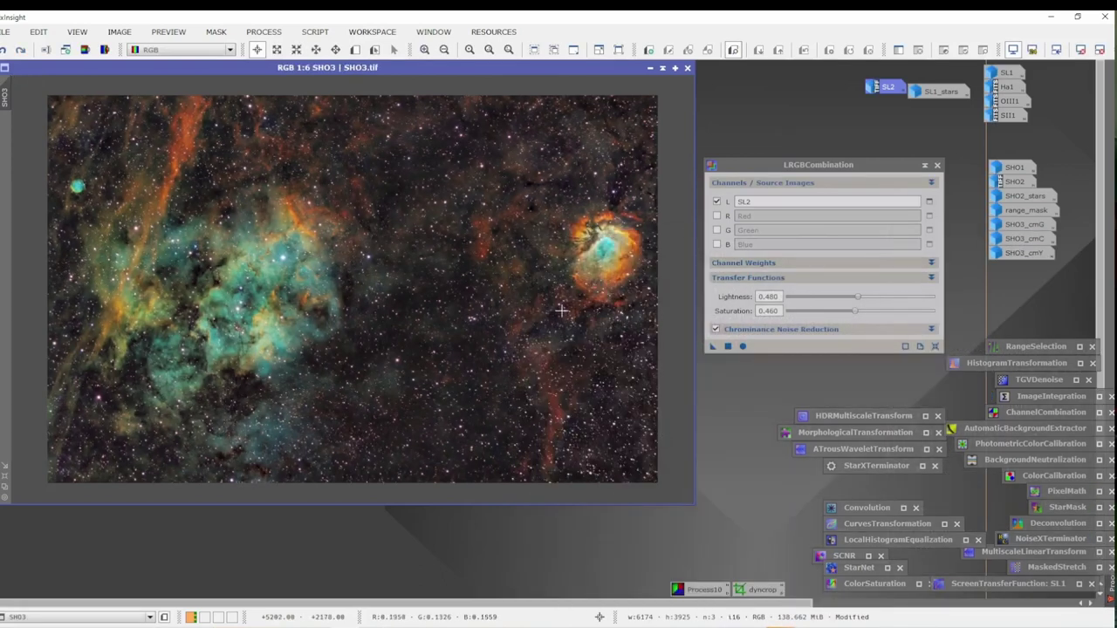
pyautogui.click(922, 166)
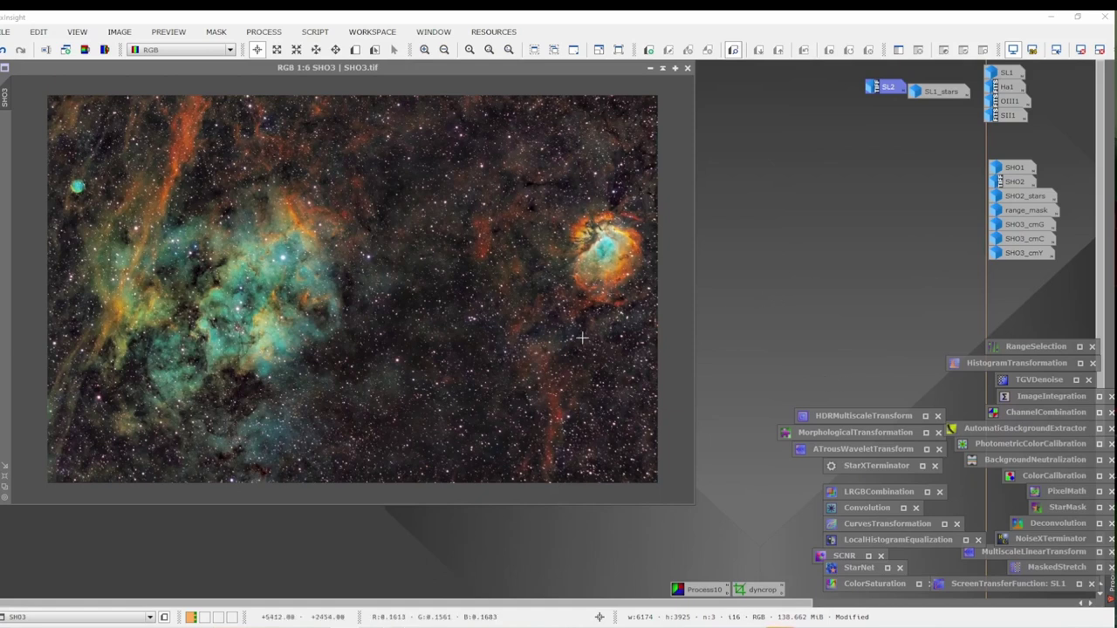
pyautogui.scroll(4, 581, 337)
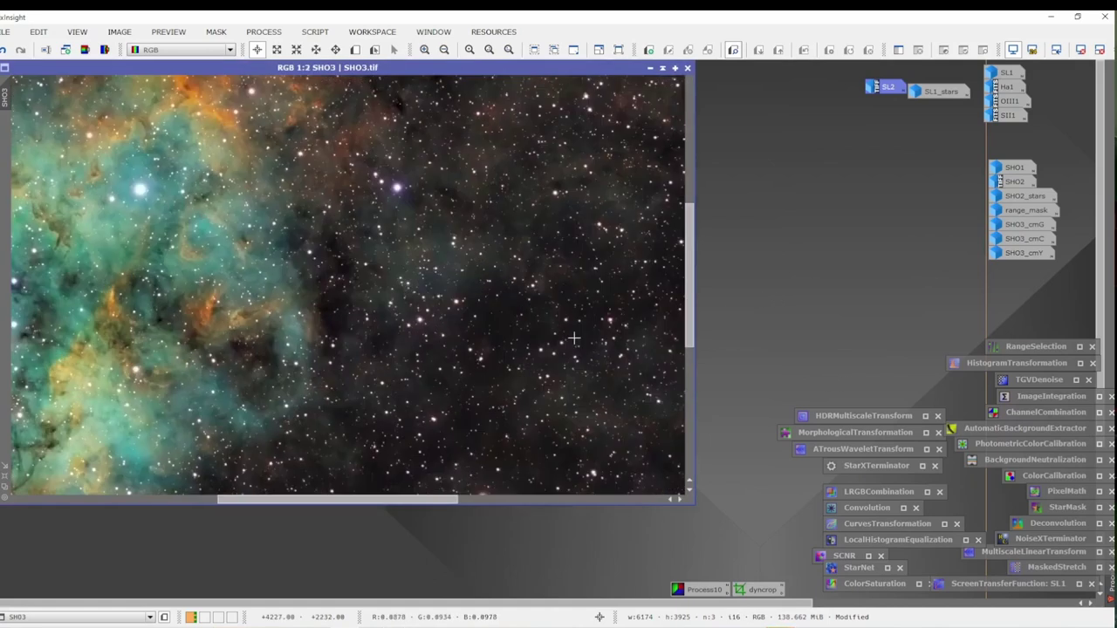
# Compare SHO3 before and after the LRGBCombination at 4:1 around the dark nebula pillar by repeatedly undoing and redoing it.
pyautogui.moveTo(574, 338); pyautogui.dragTo(434, 329)
pyautogui.scroll(1, 421, 150)
pyautogui.scroll(3, 397, 312)
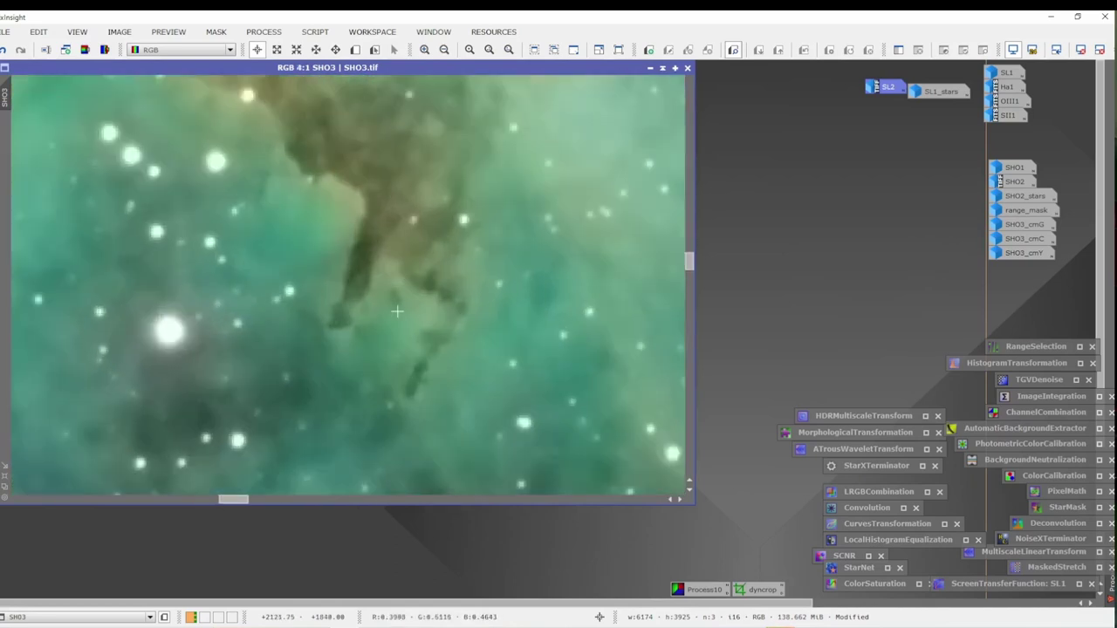
pyautogui.scroll(-3, 397, 311)
pyautogui.scroll(3, 323, 251)
pyautogui.click(3, 50)
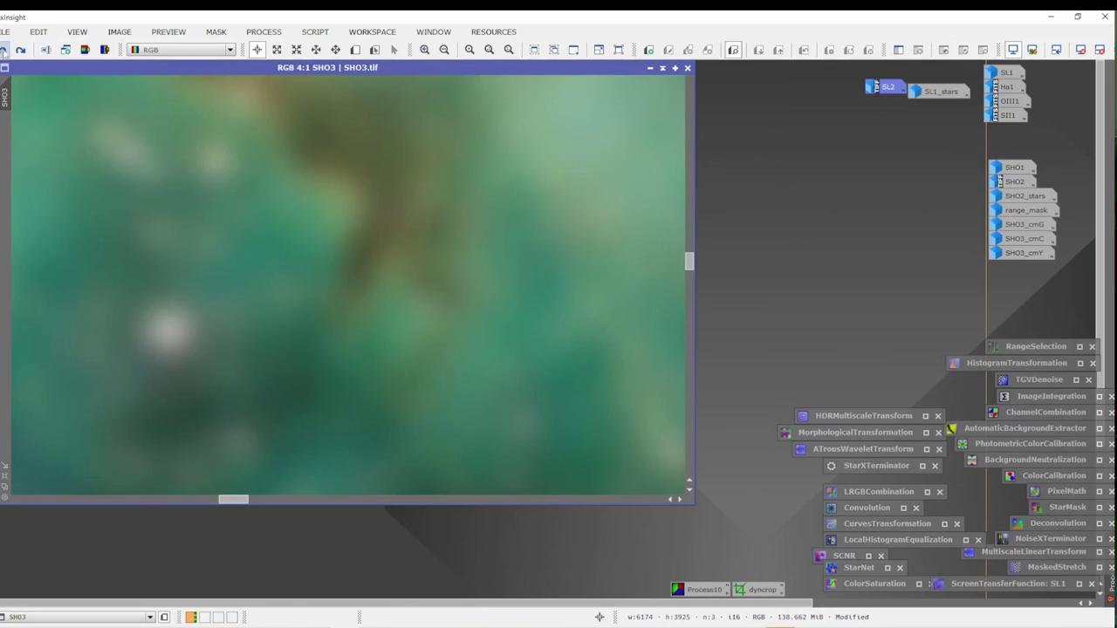
pyautogui.click(4, 50)
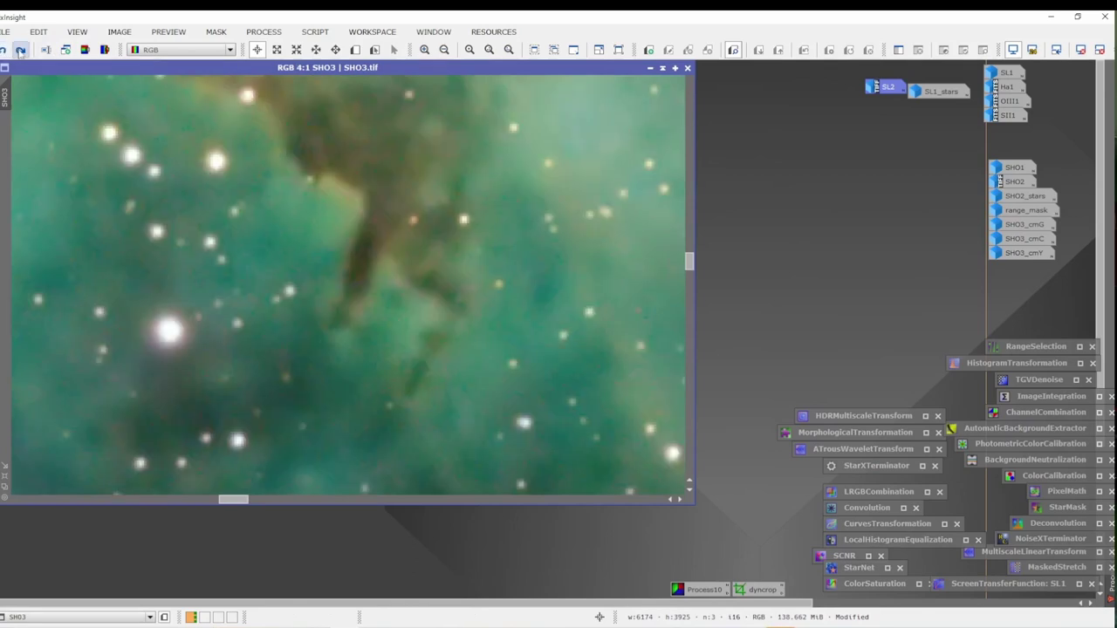
pyautogui.moveTo(334, 226); pyautogui.dragTo(316, 261)
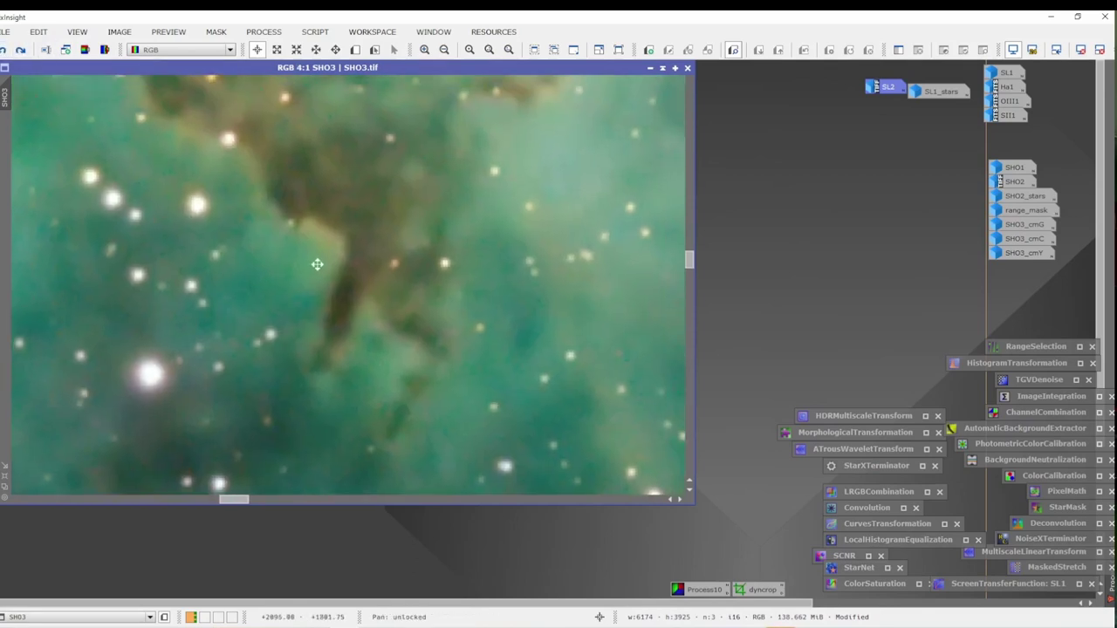
pyautogui.click(21, 51)
pyautogui.click(21, 50)
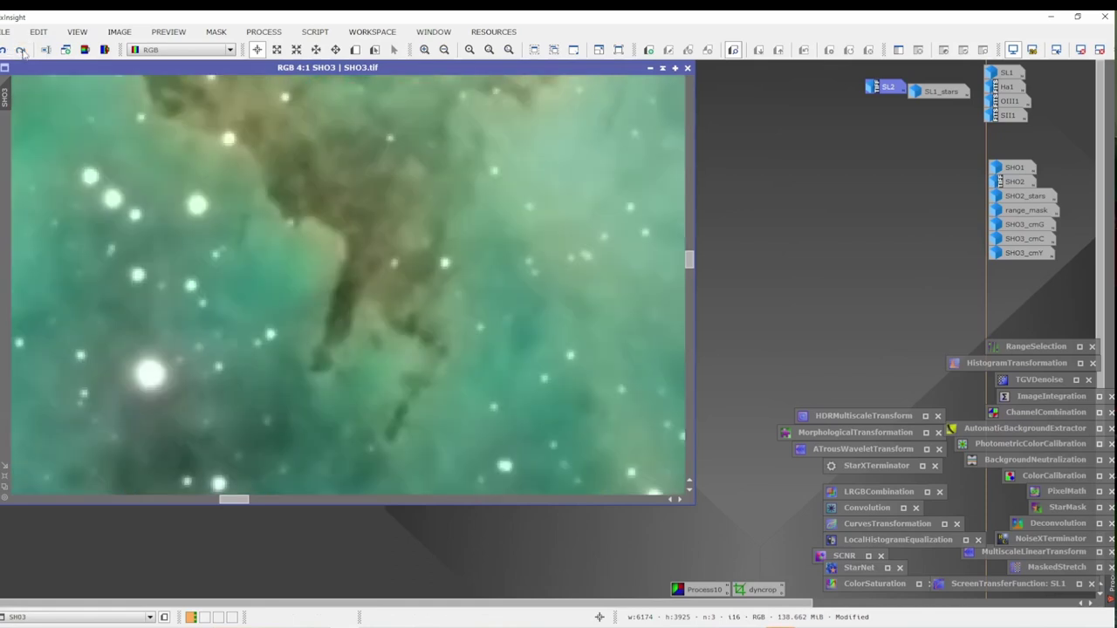
pyautogui.click(4, 50)
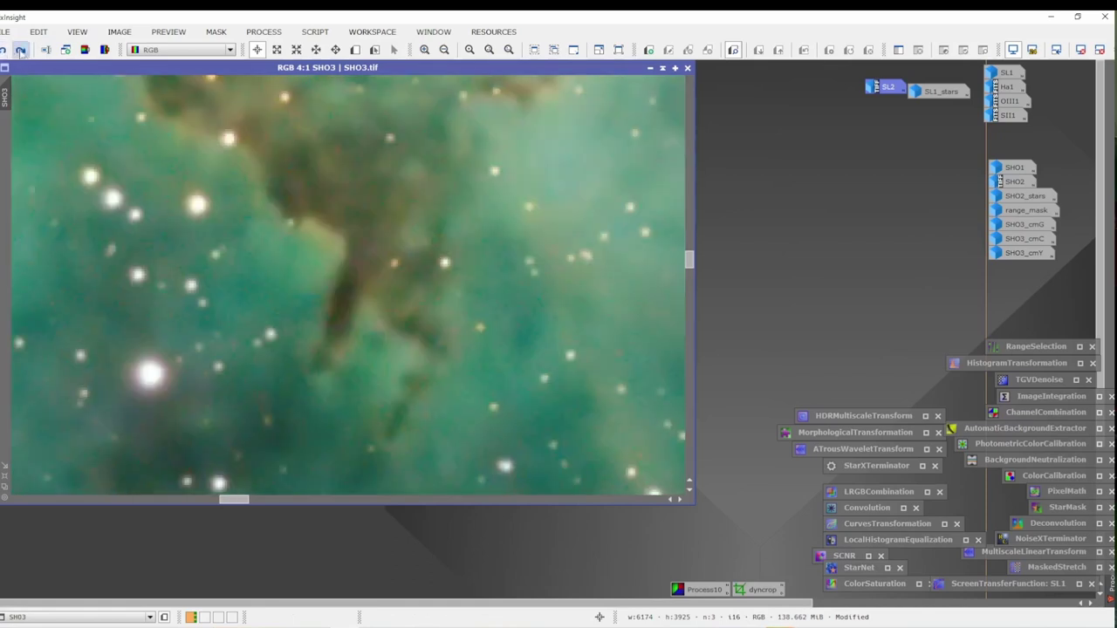
pyautogui.click(21, 51)
pyautogui.click(4, 50)
pyautogui.click(21, 51)
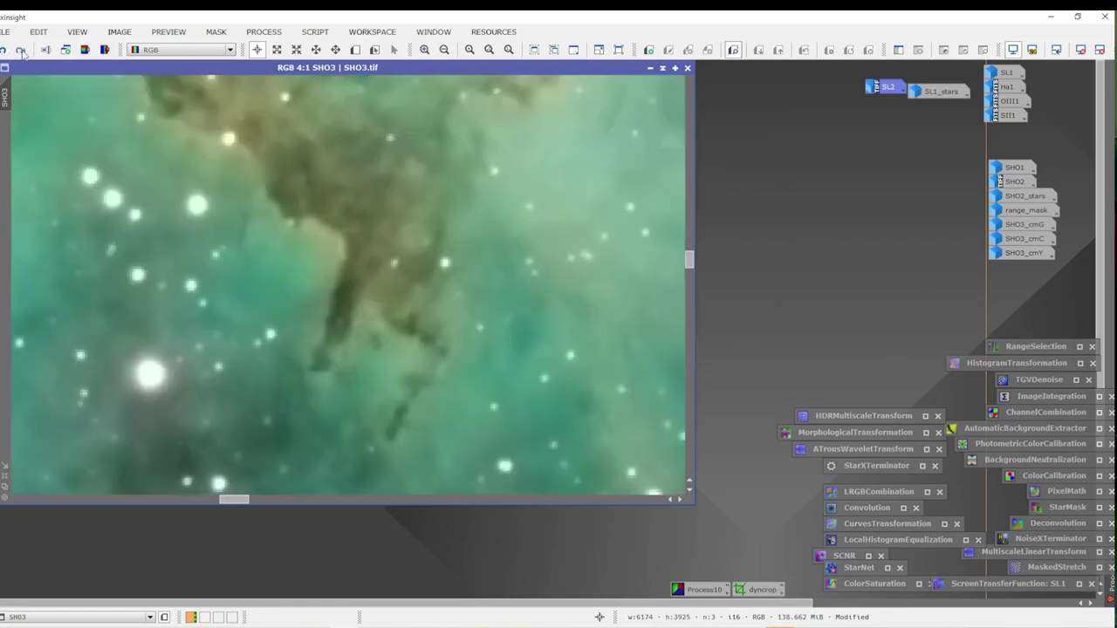
pyautogui.click(5, 51)
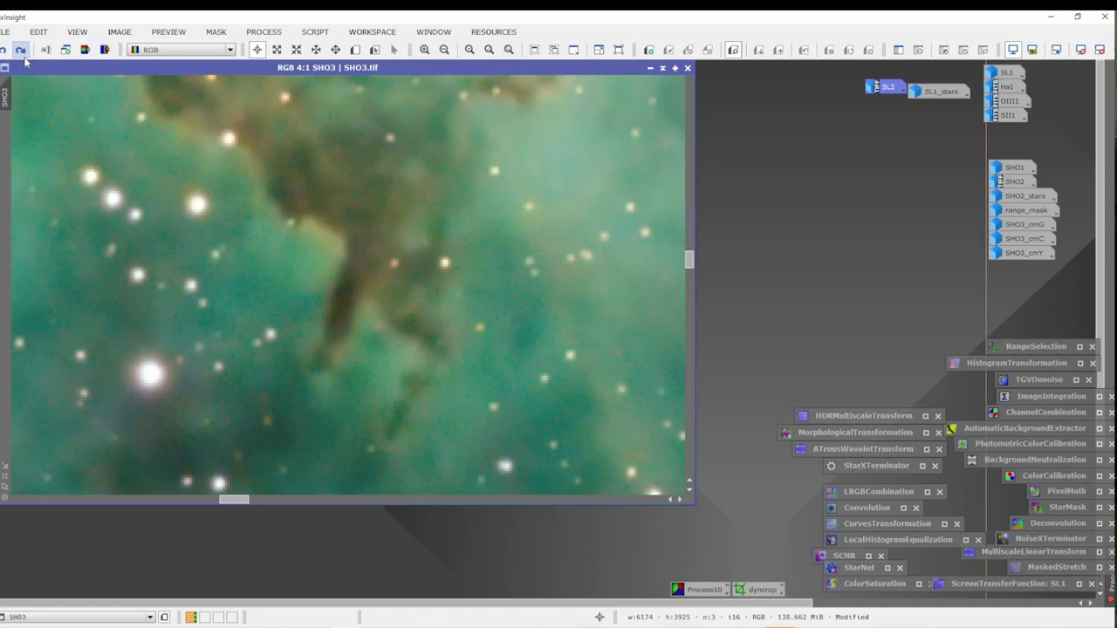
pyautogui.click(21, 51)
# Examine the combined SHO3 image in its dark, star-rich areas and as a whole.
pyautogui.hotkey('ctrl', '-')
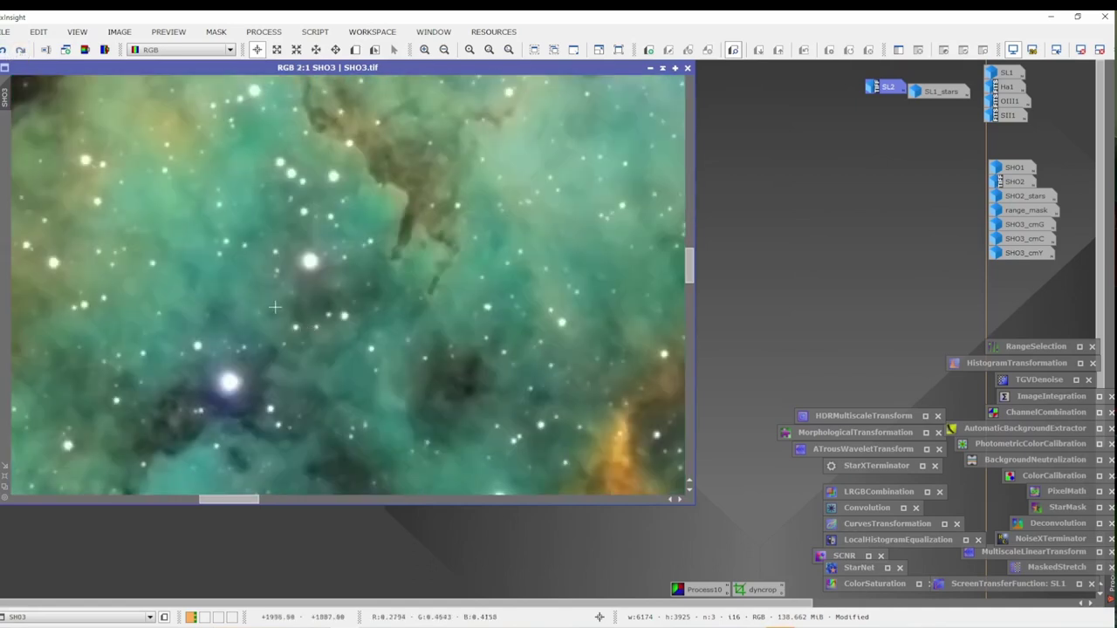
pyautogui.moveTo(346, 250); pyautogui.dragTo(518, 394)
pyautogui.moveTo(291, 173); pyautogui.dragTo(549, 466)
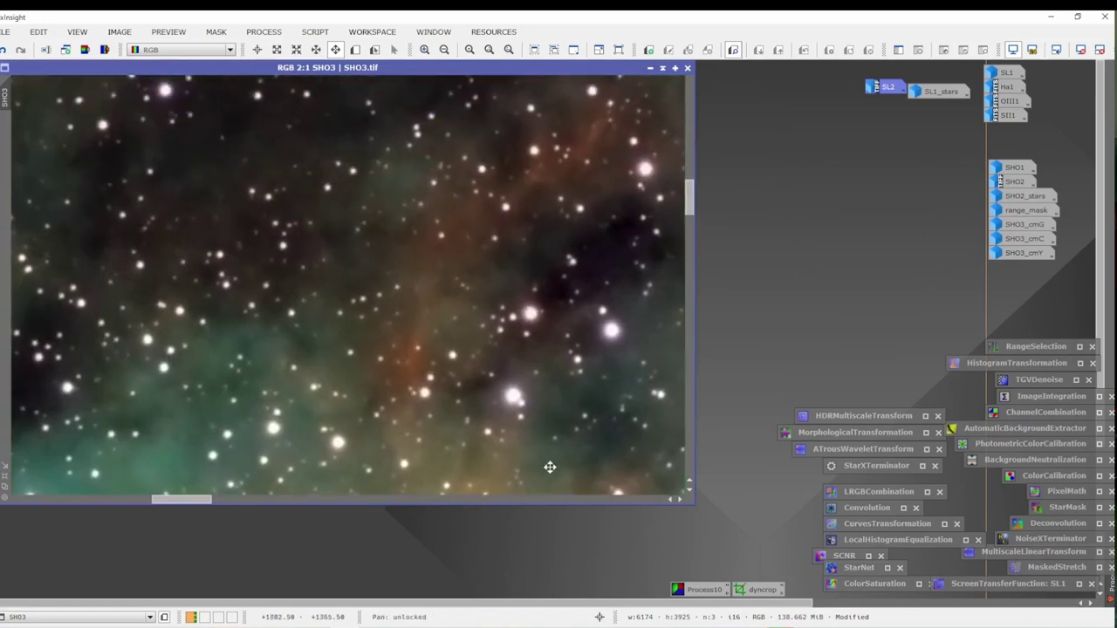
pyautogui.moveTo(311, 241); pyautogui.dragTo(463, 374)
pyautogui.scroll(1, 209, 195)
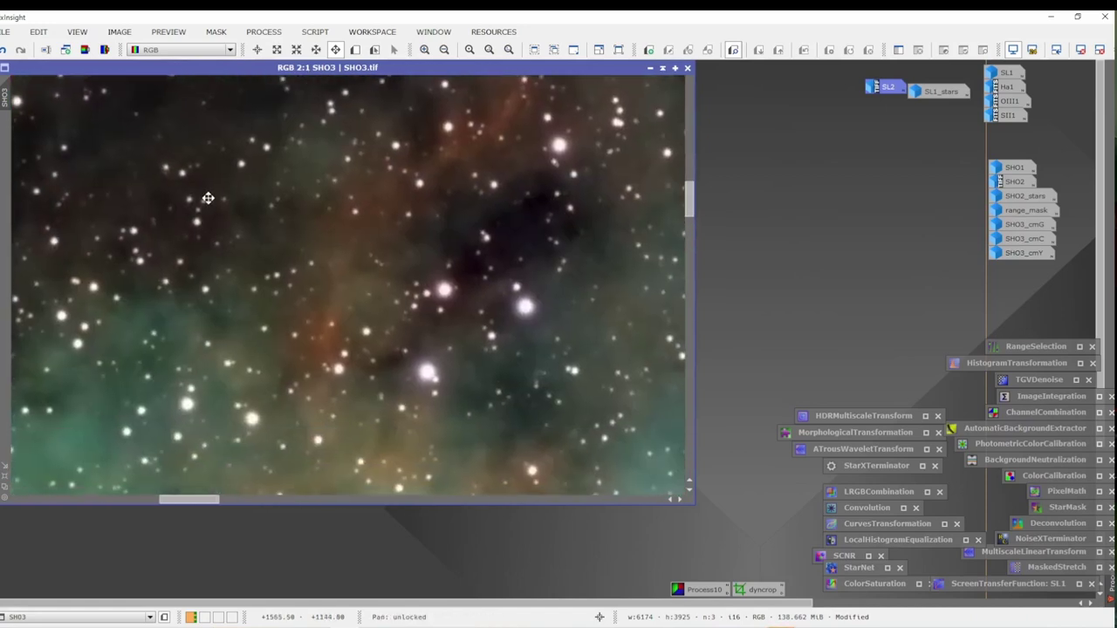
pyautogui.scroll(2, 451, 314)
pyautogui.scroll(-9, 455, 315)
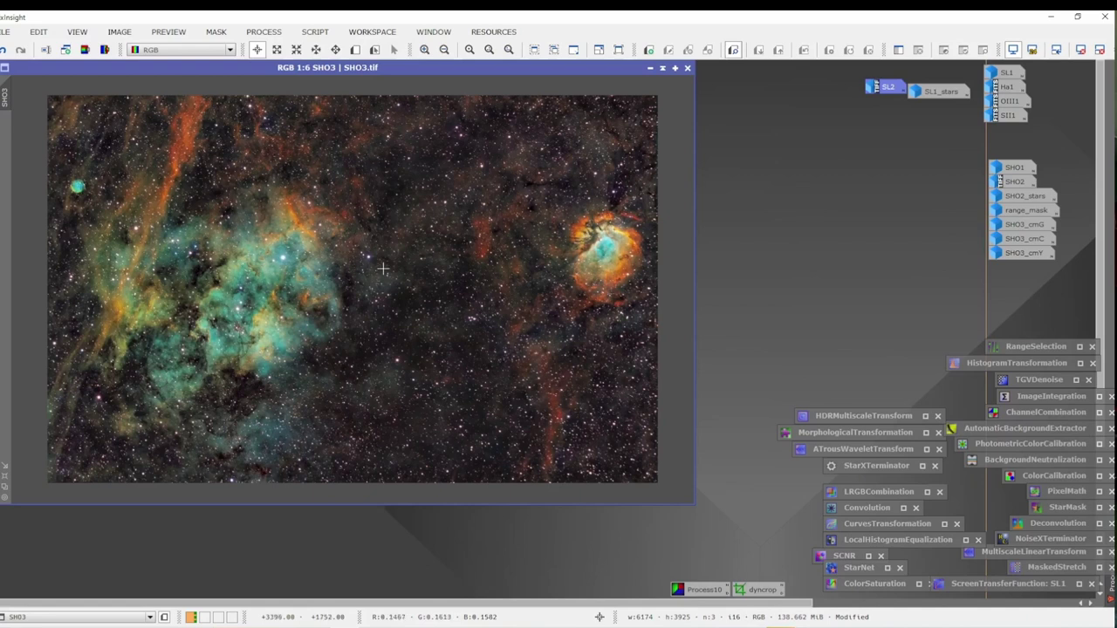
# Run EZ Star Reduction on SHO3 with a newly created star mask, Morphological Selection mode and 5 iterations.
pyautogui.click(315, 33)
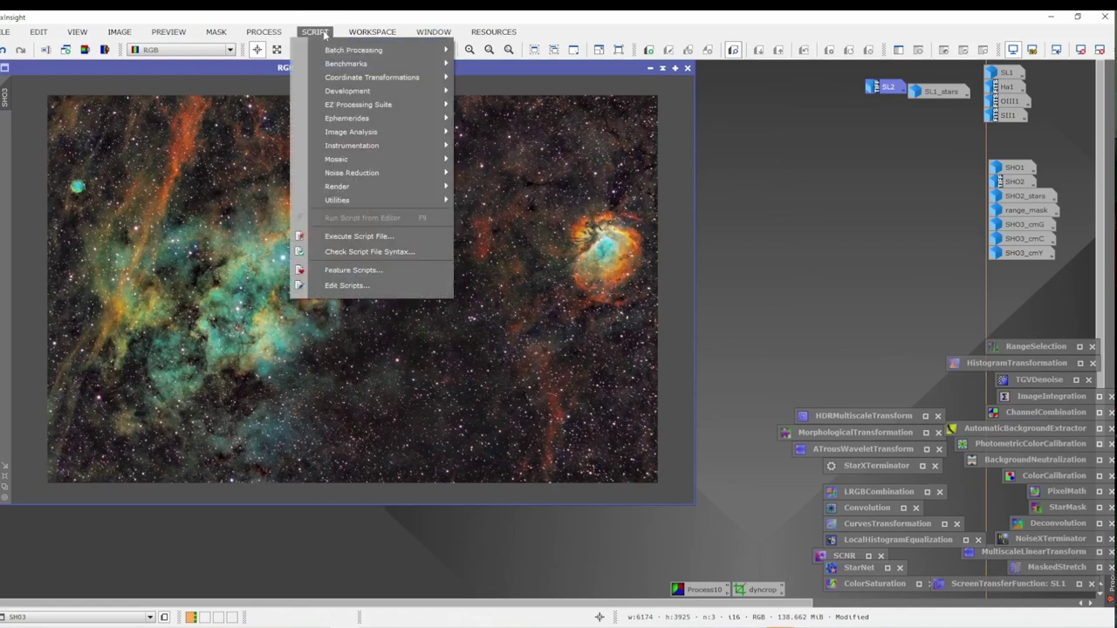
pyautogui.moveTo(399, 105)
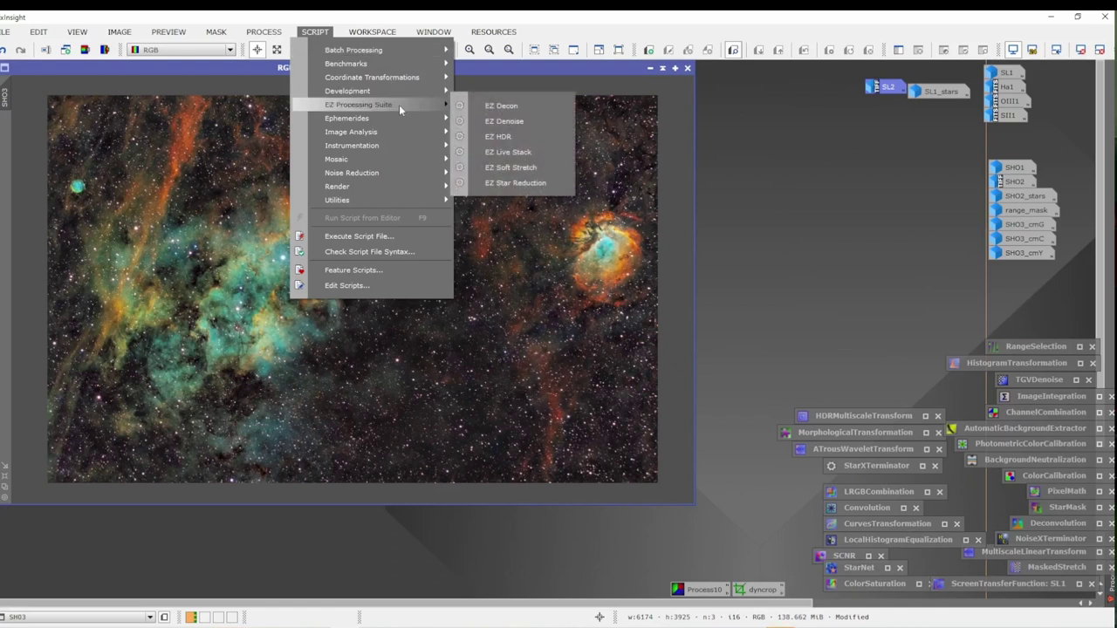
pyautogui.click(526, 182)
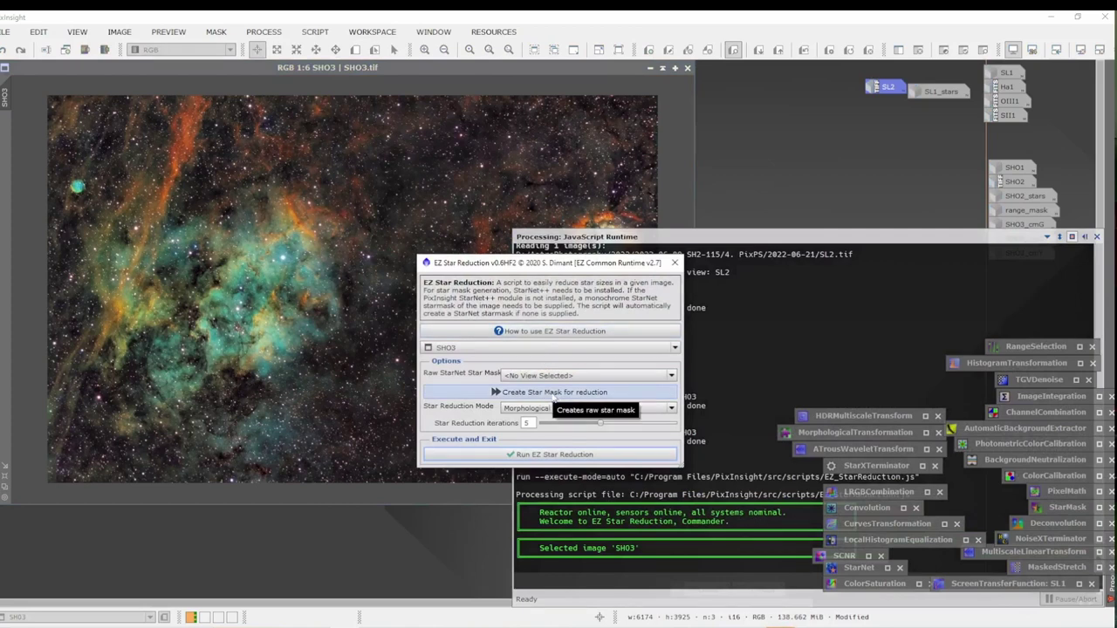
pyautogui.click(554, 394)
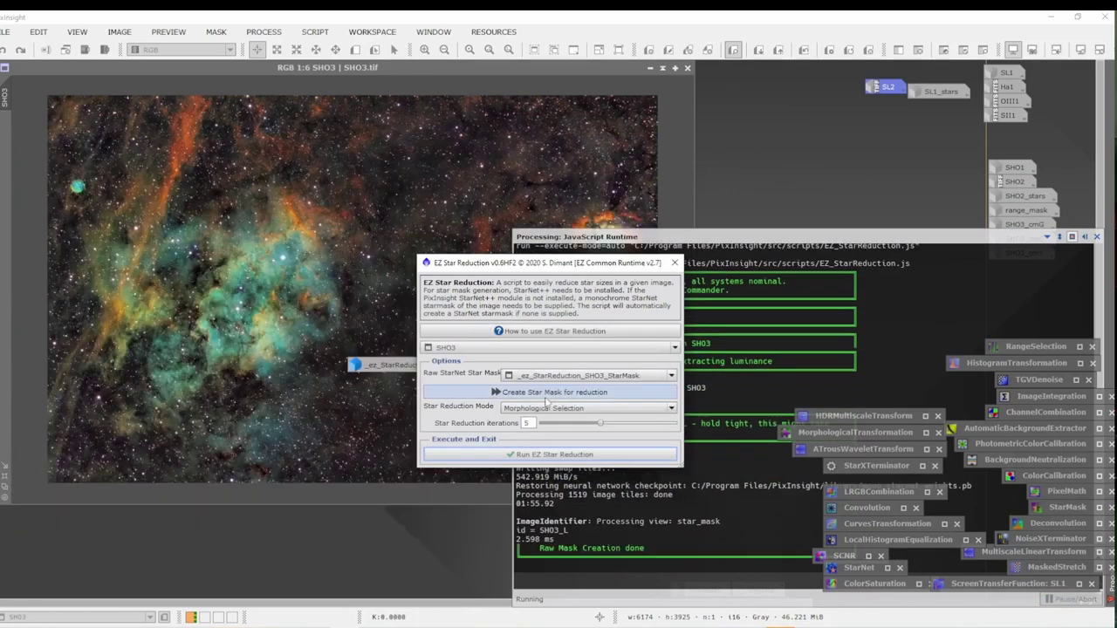
pyautogui.click(541, 454)
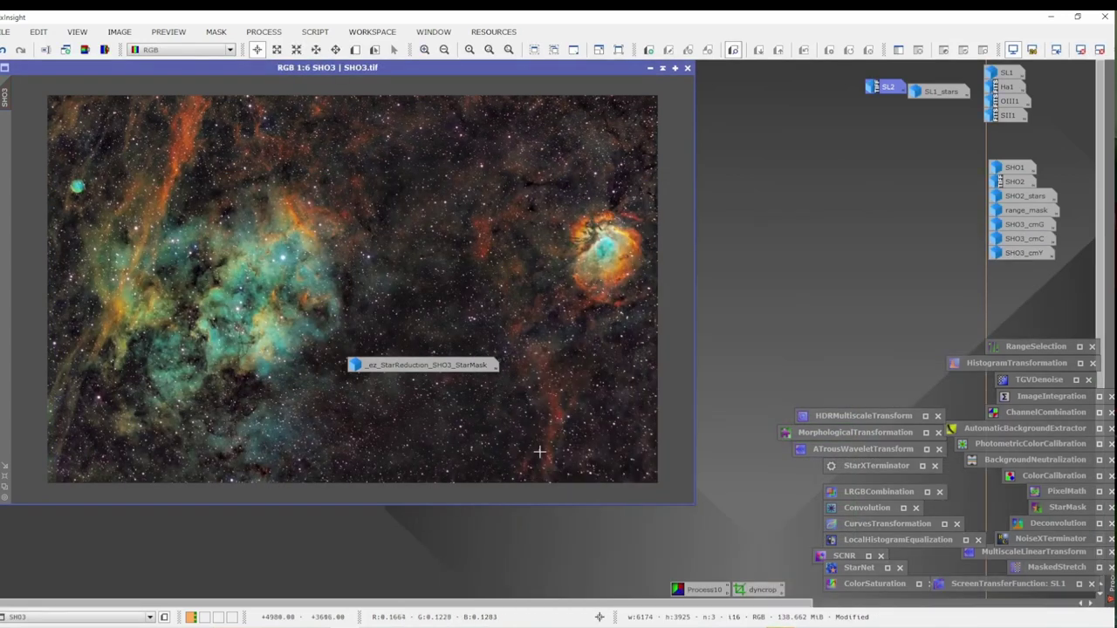
# Close the _ez_StarReduction_SHO3_StarMask image, breaking its mask reference.
pyautogui.rightClick(444, 368)
pyautogui.click(528, 453)
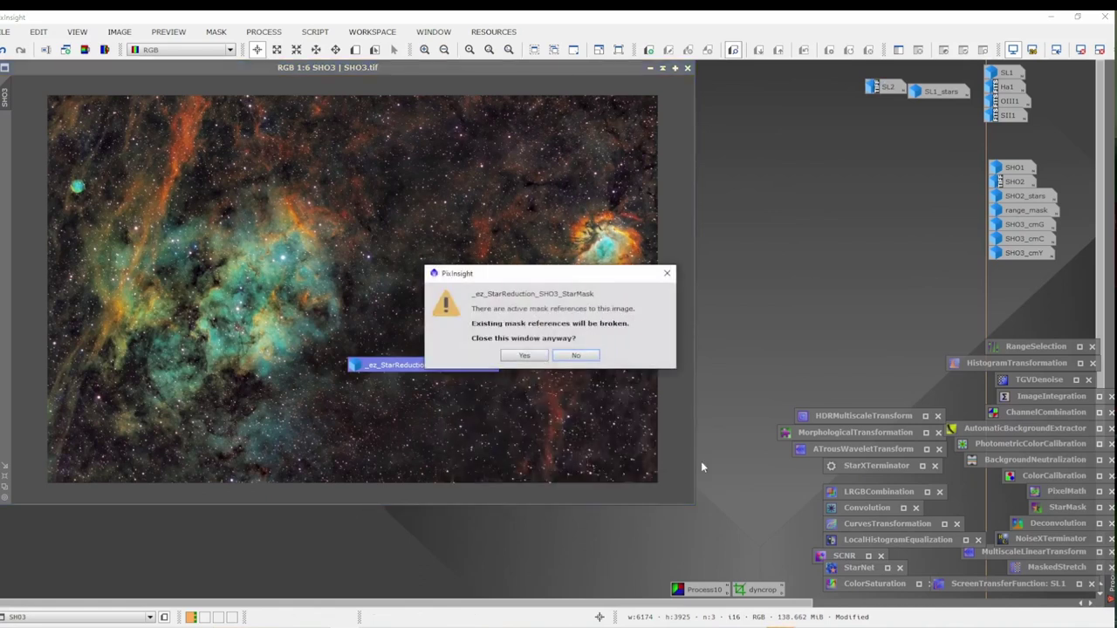
pyautogui.click(528, 356)
# Compare the stars in SHO3 with and without the star reduction, close up and in full view, leaving the reduction applied.
pyautogui.scroll(2, 384, 229)
pyautogui.scroll(3, 384, 230)
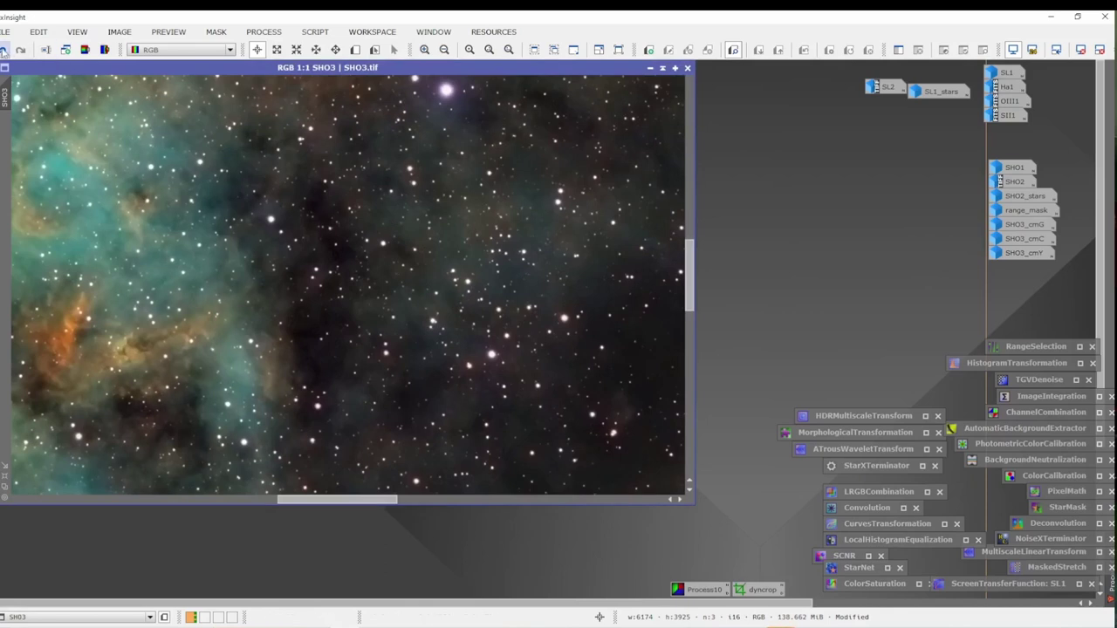
pyautogui.click(3, 52)
pyautogui.click(21, 52)
pyautogui.click(4, 53)
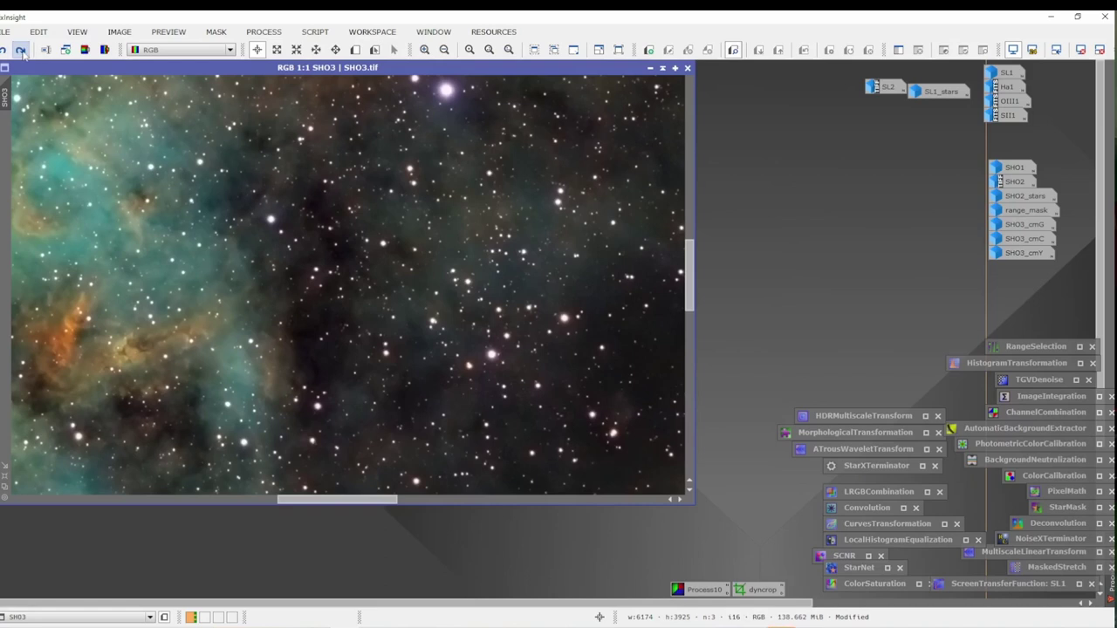
pyautogui.moveTo(408, 170); pyautogui.dragTo(479, 466)
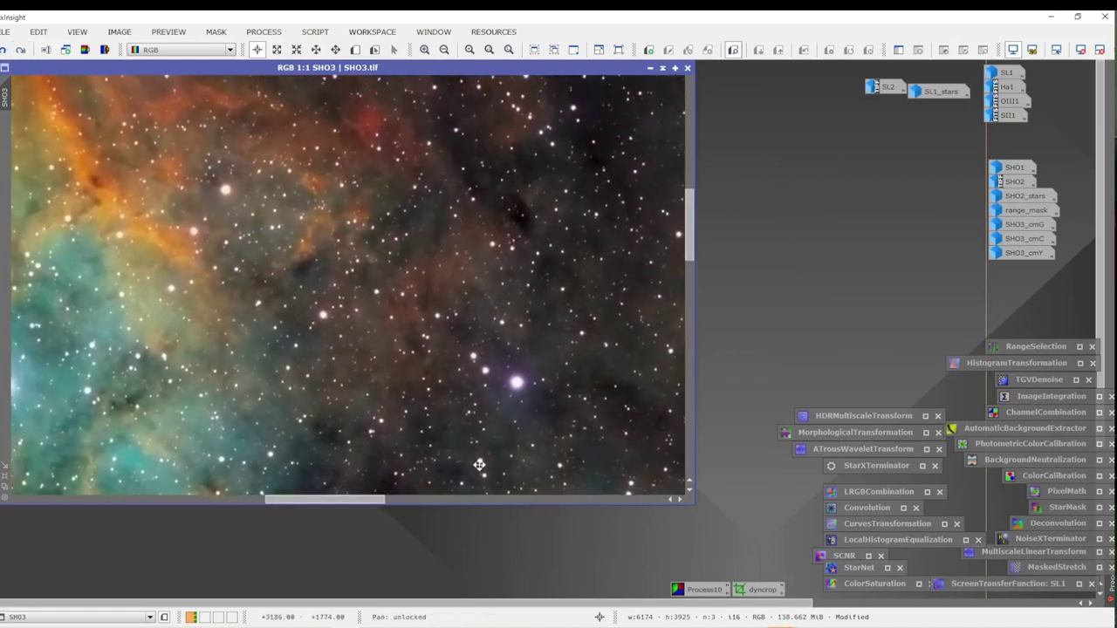
pyautogui.click(3, 53)
pyautogui.click(21, 50)
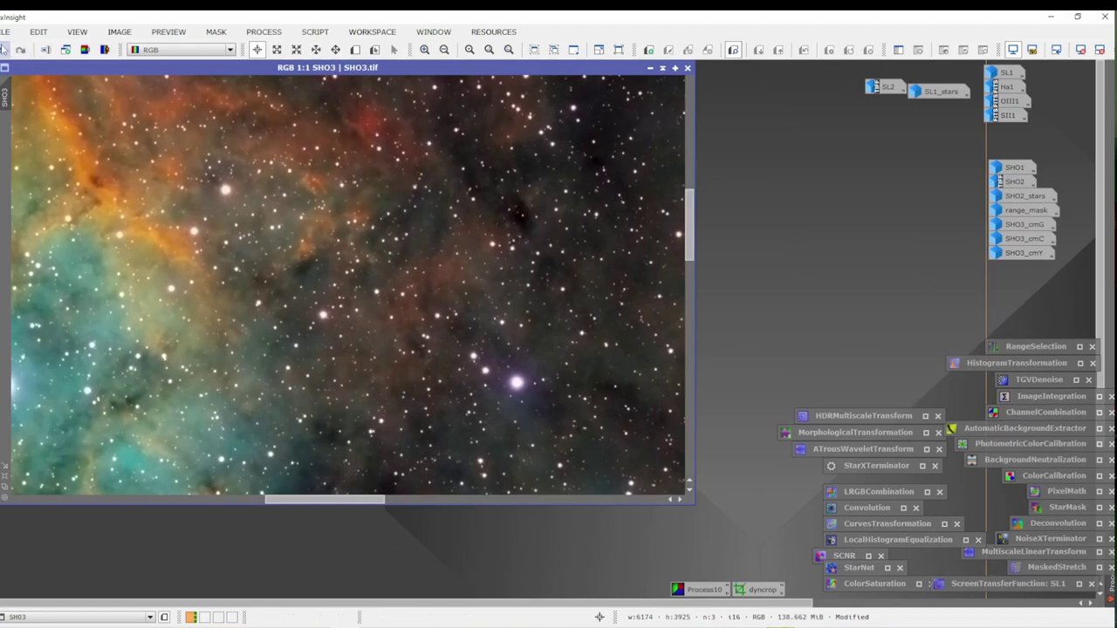
pyautogui.click(4, 50)
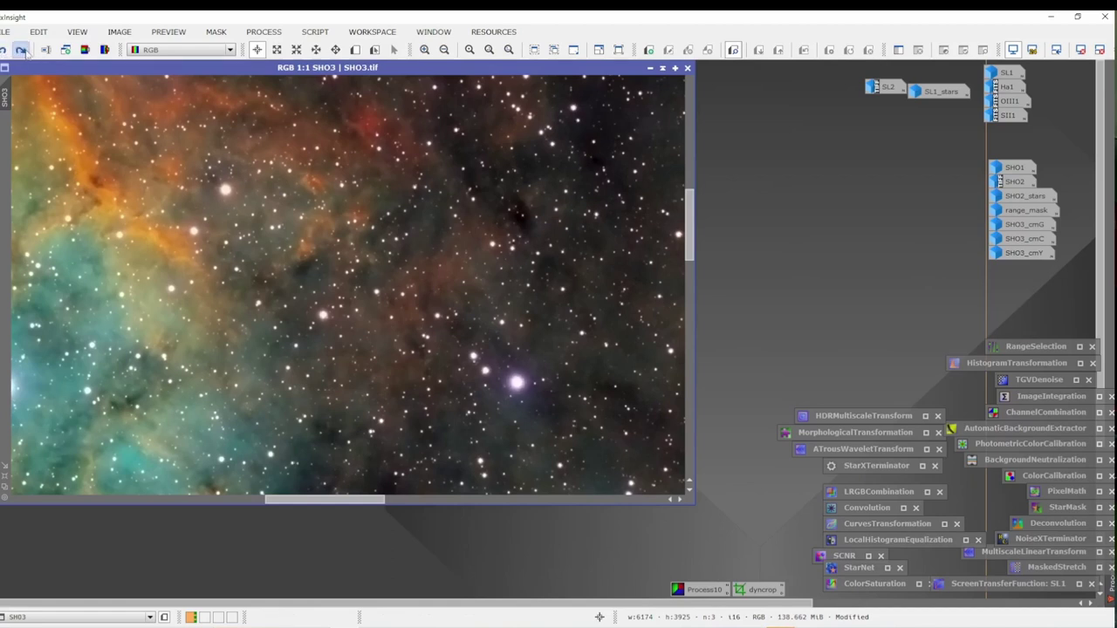
pyautogui.scroll(1, 510, 384)
pyautogui.scroll(-5, 478, 381)
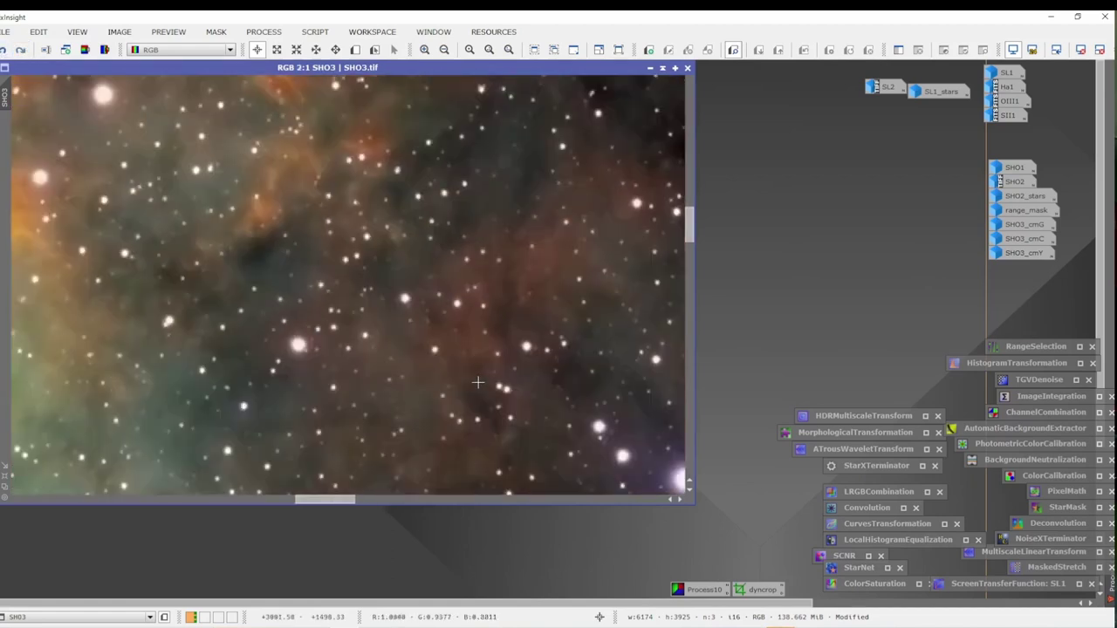
pyautogui.scroll(-2, 478, 381)
pyautogui.scroll(1, 478, 381)
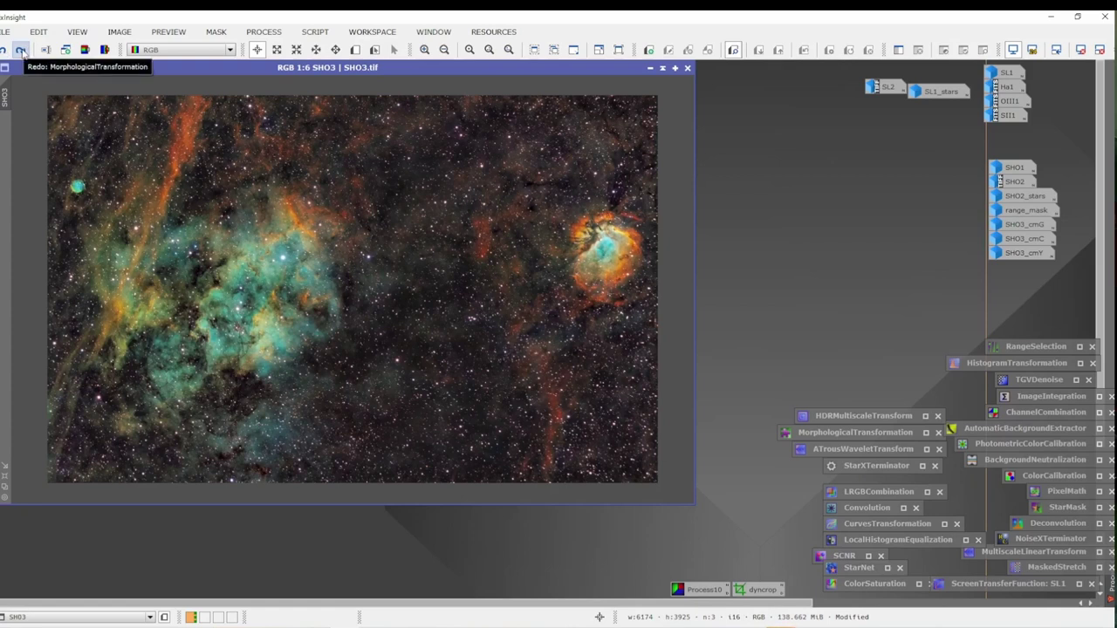
pyautogui.click(21, 50)
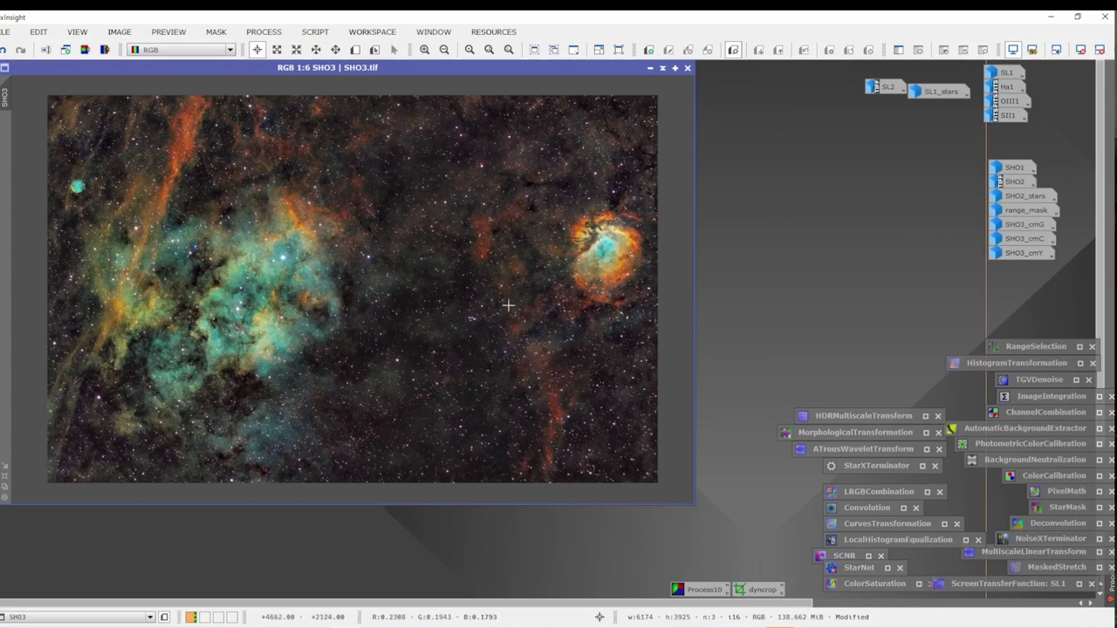
# Extract the luminance of SHO3, apply SHO3_L to SHO3 as a mask, and park it minimized beside SHO1.
pyautogui.click(86, 53)
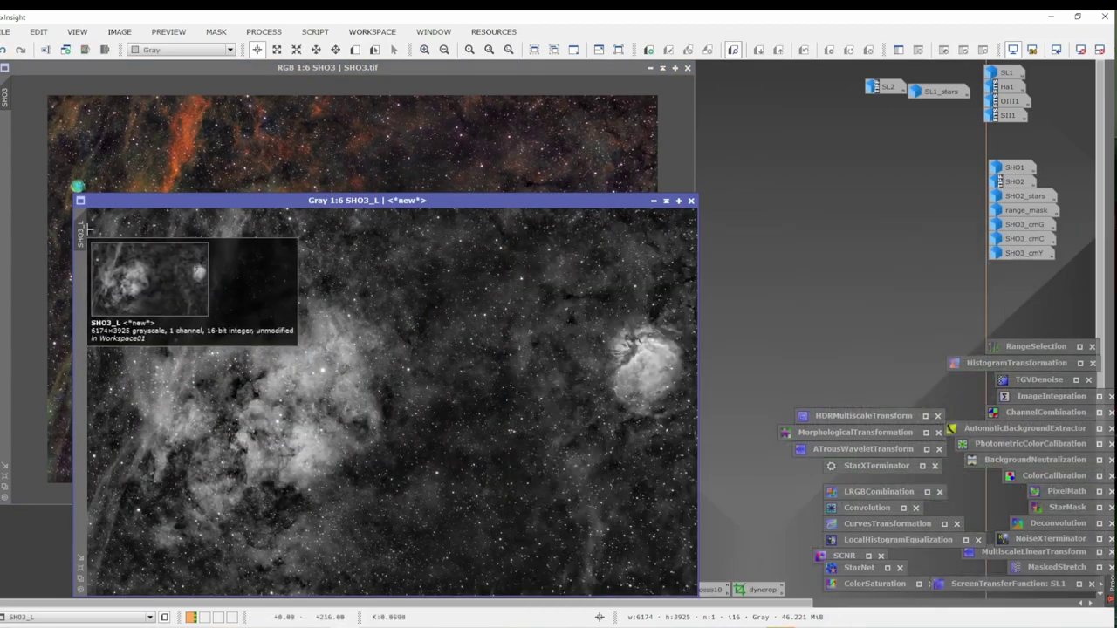
pyautogui.moveTo(151, 200); pyautogui.dragTo(182, 118)
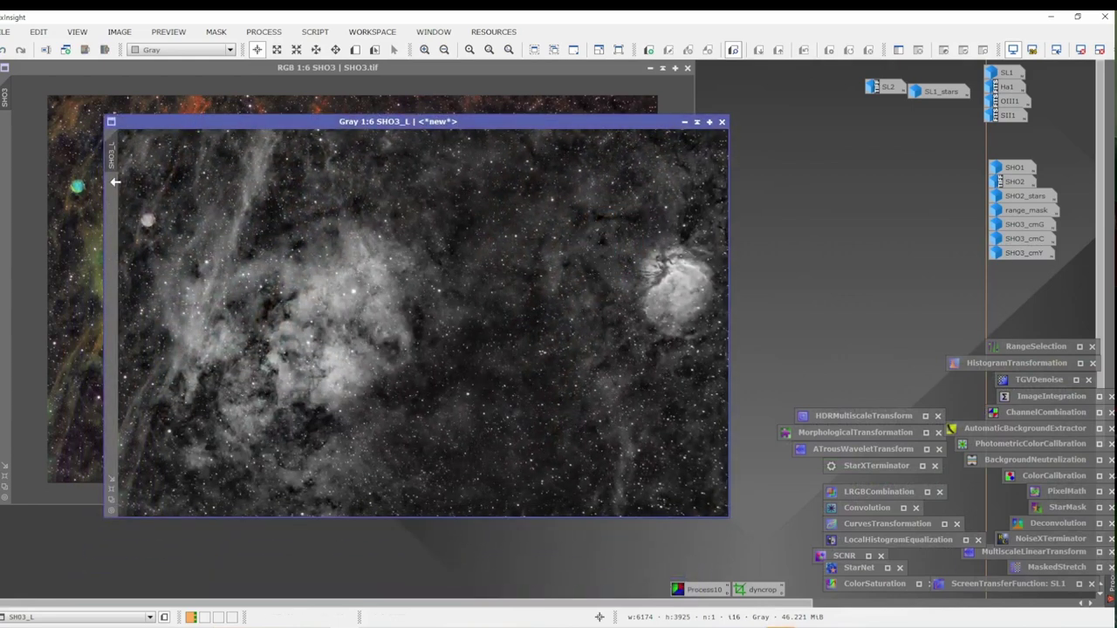
pyautogui.moveTo(51, 136); pyautogui.dragTo(4, 140)
pyautogui.click(685, 122)
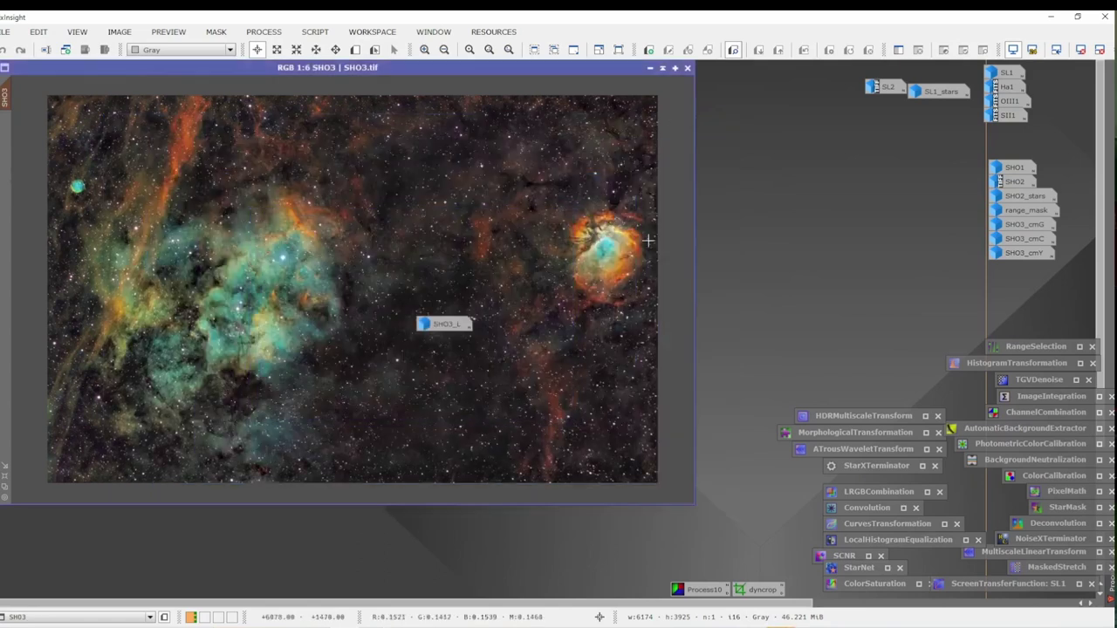
pyautogui.moveTo(449, 325); pyautogui.dragTo(956, 169)
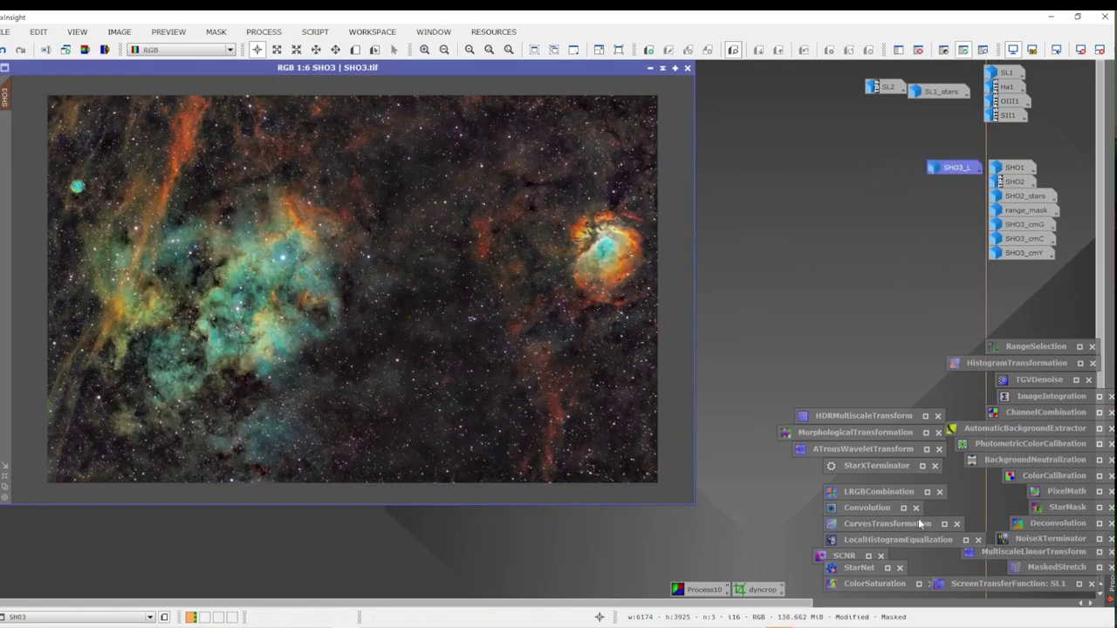
# Apply LocalHistogramEqualization to the masked SHO3 with kernel radius 275, contrast limit 2.0, amount 0.500 and 12-bit histogram resolution.
pyautogui.doubleClick(904, 541)
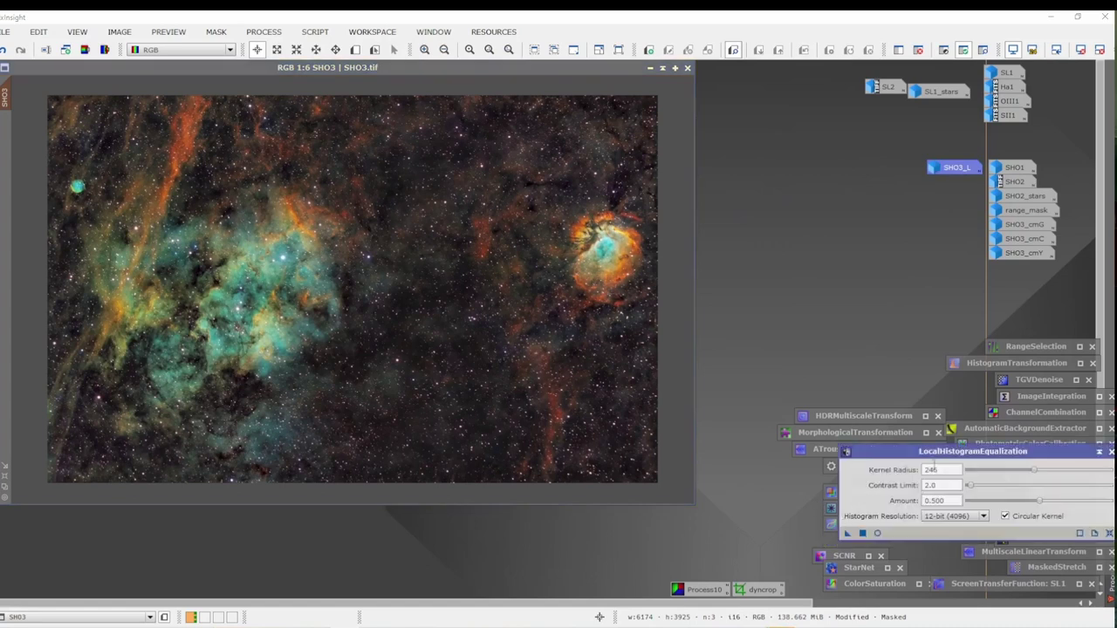
pyautogui.moveTo(933, 454); pyautogui.dragTo(788, 267)
pyautogui.doubleClick(791, 283)
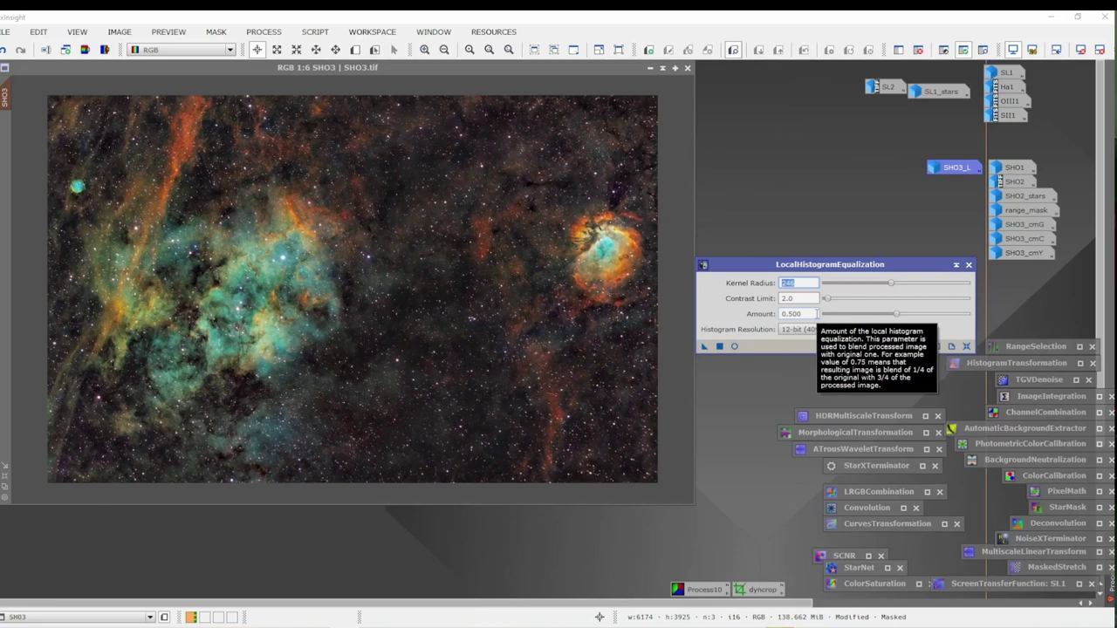
pyautogui.write('275')
pyautogui.click(841, 330)
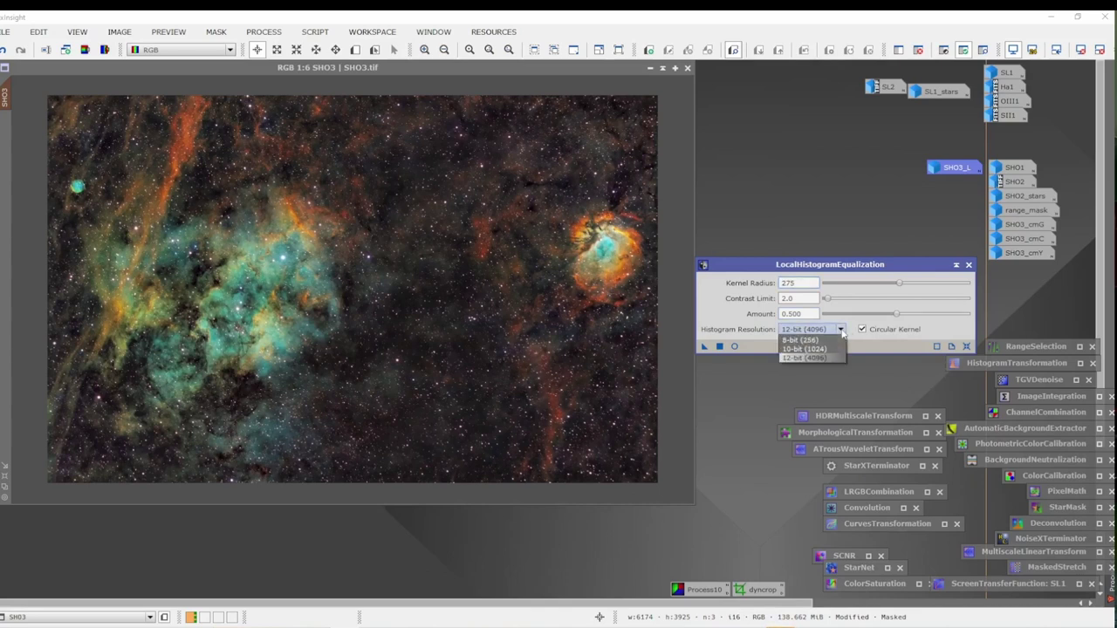
pyautogui.click(841, 331)
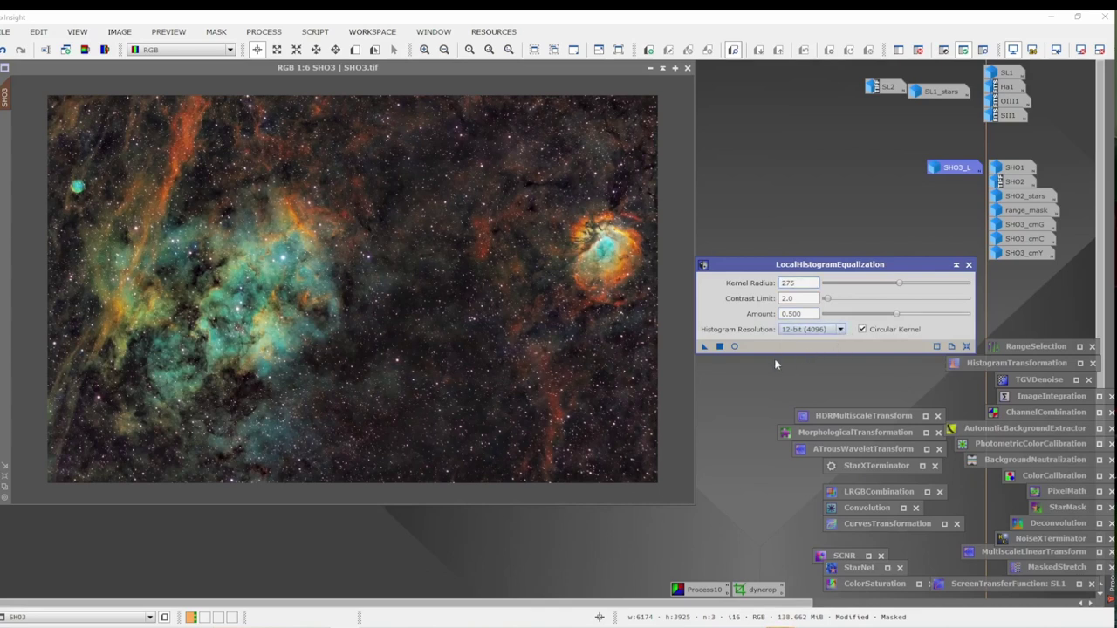
pyautogui.click(705, 347)
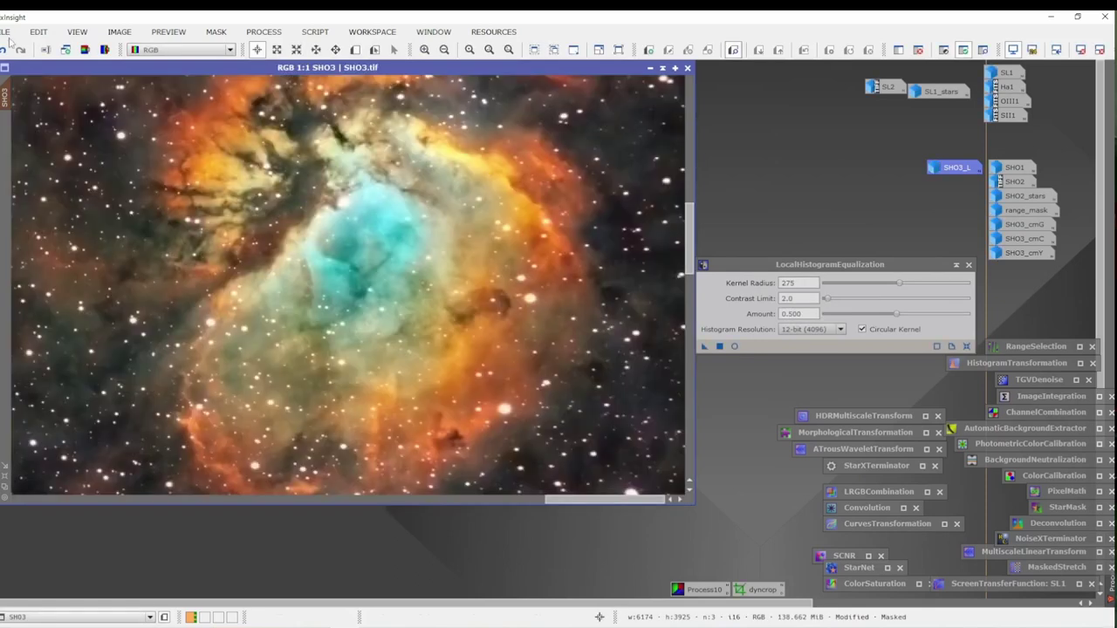
# Compare the orange-rimmed nebula in SHO3 with and without the LocalHistogramEqualization at 1:1.
pyautogui.click(6, 50)
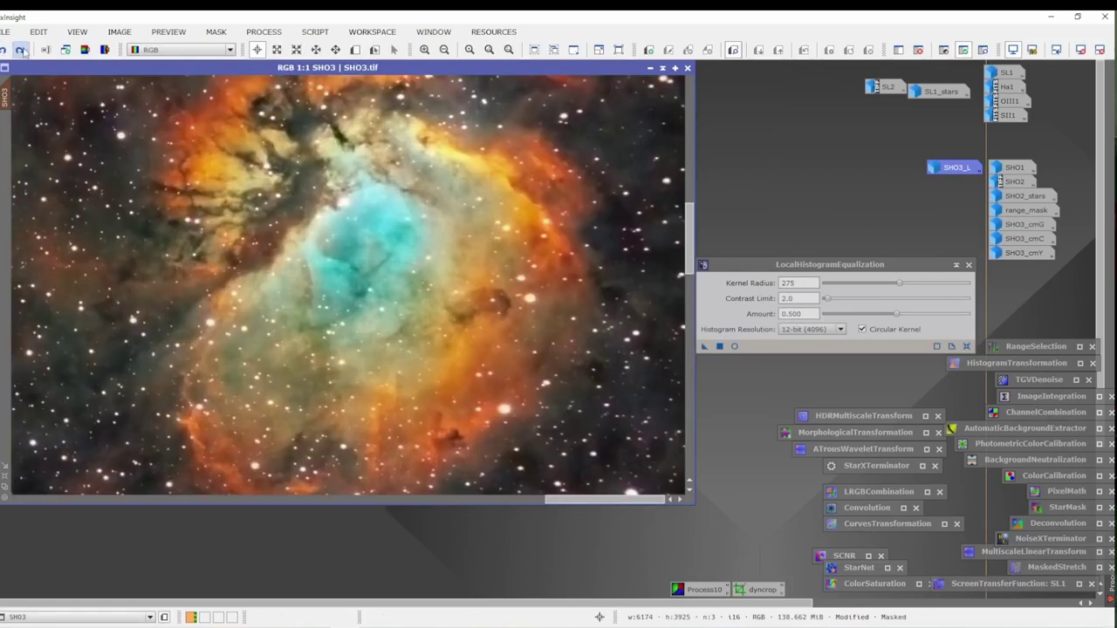
pyautogui.click(21, 49)
pyautogui.scroll(-1, 225, 197)
pyautogui.scroll(1, 375, 202)
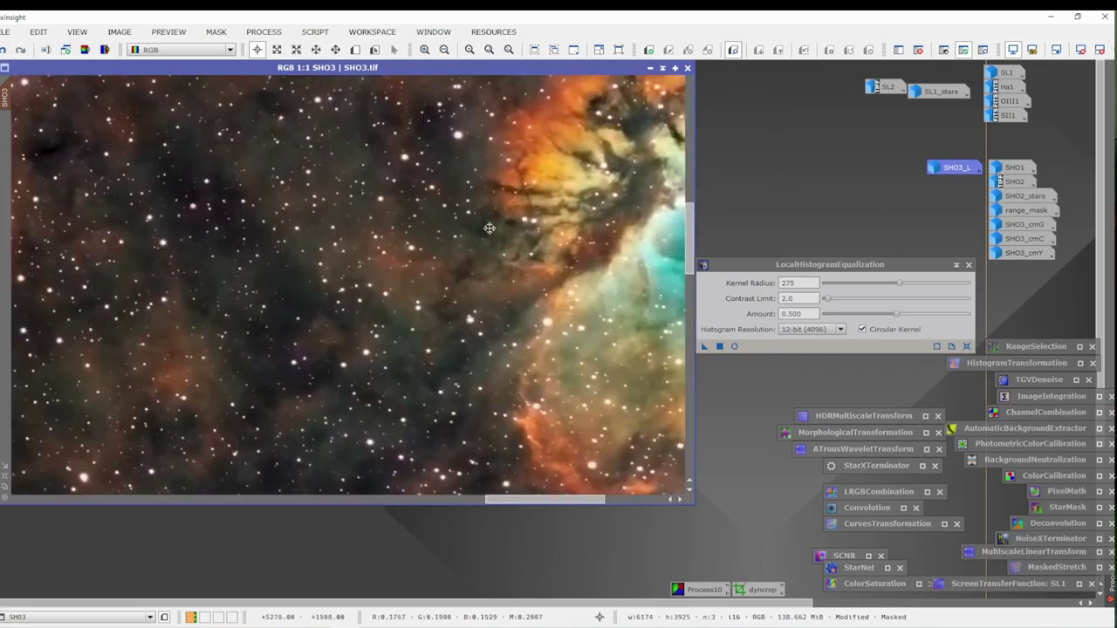
pyautogui.moveTo(486, 225); pyautogui.dragTo(200, 212)
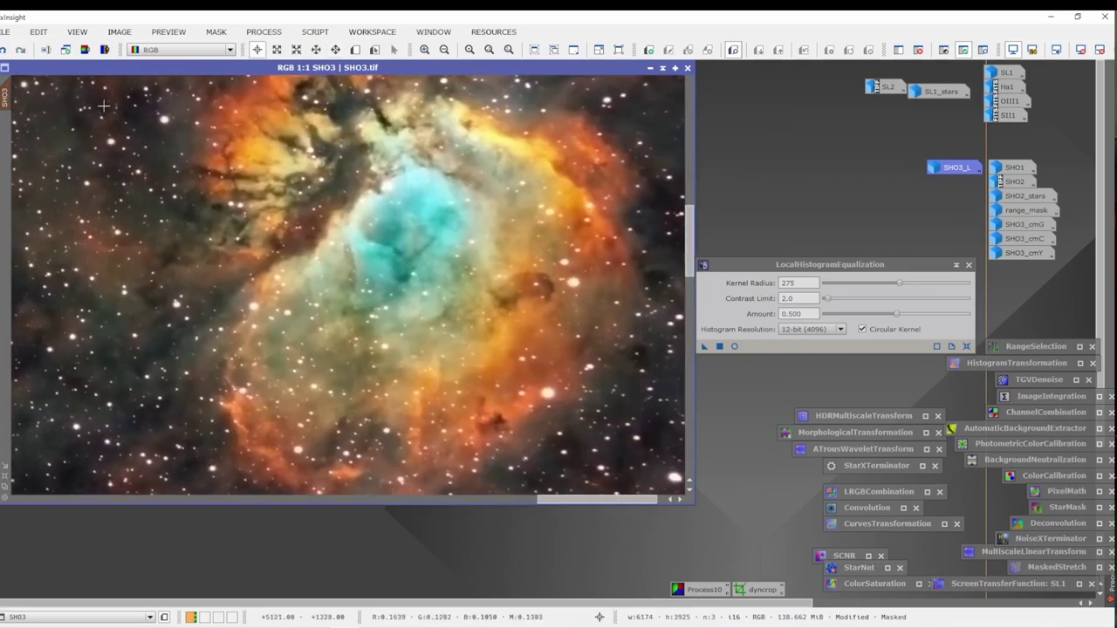
# Toggle the LocalHistogramEqualization off and on repeatedly at 1:2 to compare the orange-rimmed nebula and its surroundings.
pyautogui.scroll(-1, 296, 176)
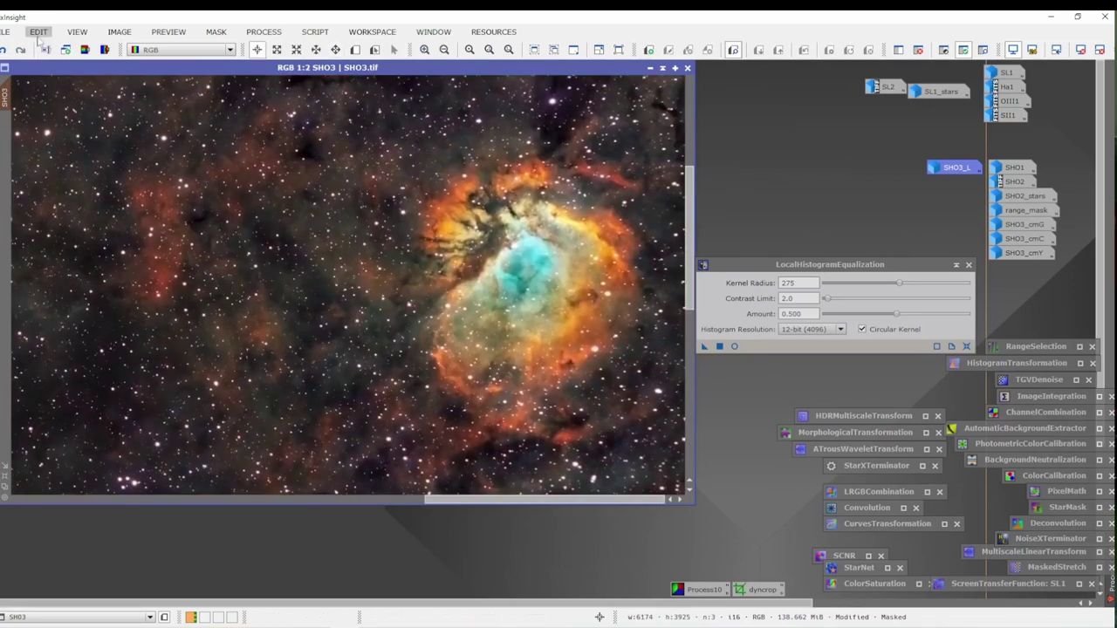
pyautogui.click(4, 50)
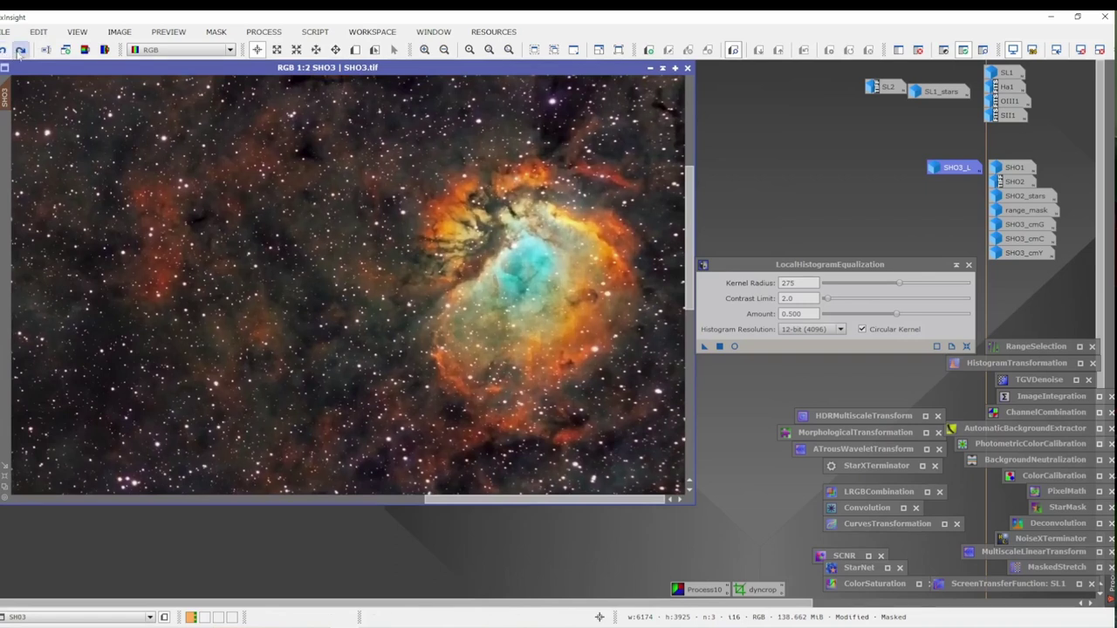
pyautogui.click(21, 50)
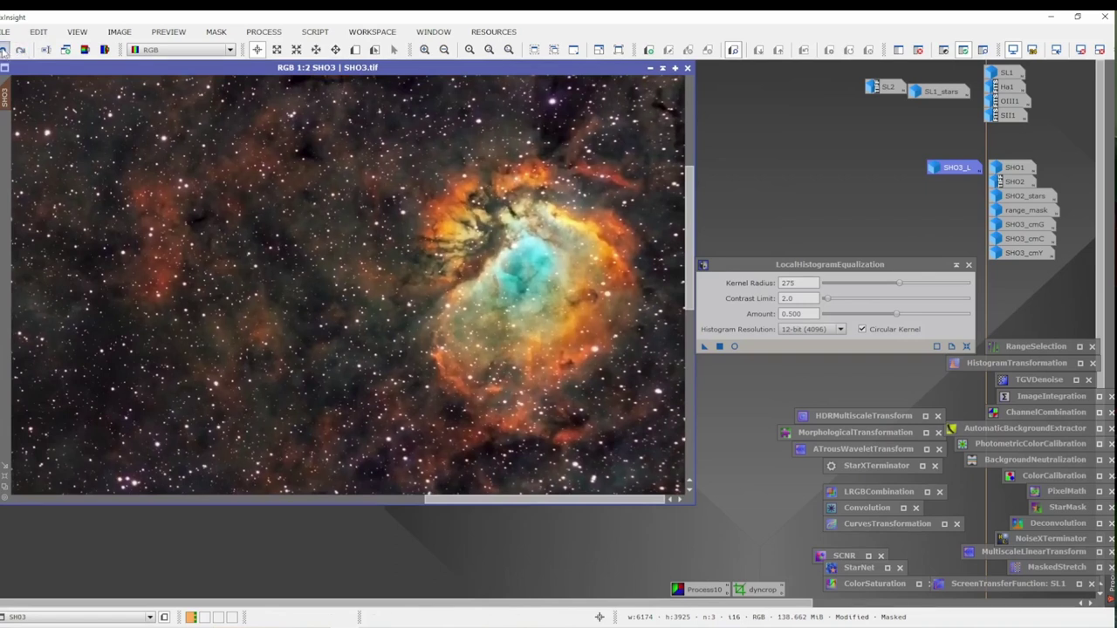
pyautogui.click(4, 50)
pyautogui.click(21, 51)
pyautogui.click(4, 50)
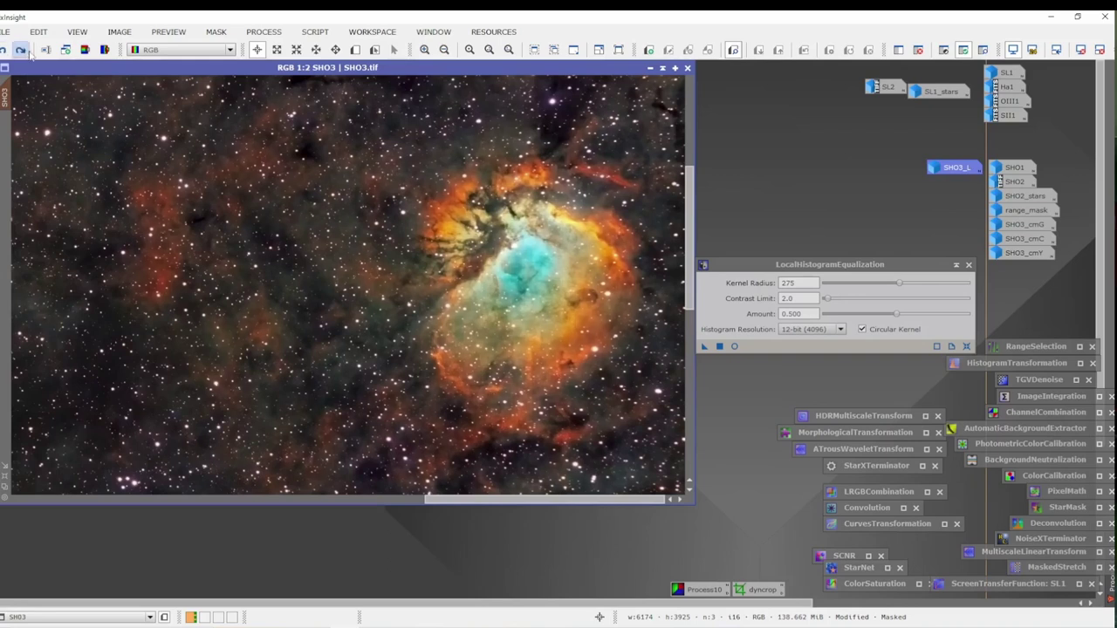
pyautogui.click(21, 50)
pyautogui.click(5, 49)
pyautogui.click(21, 51)
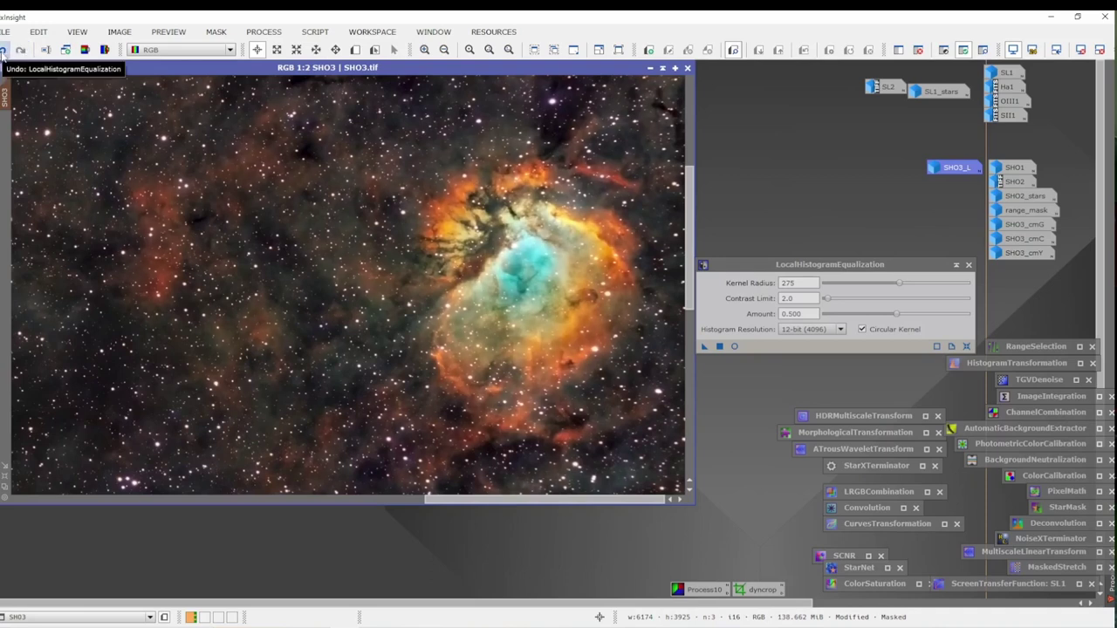
pyautogui.click(4, 50)
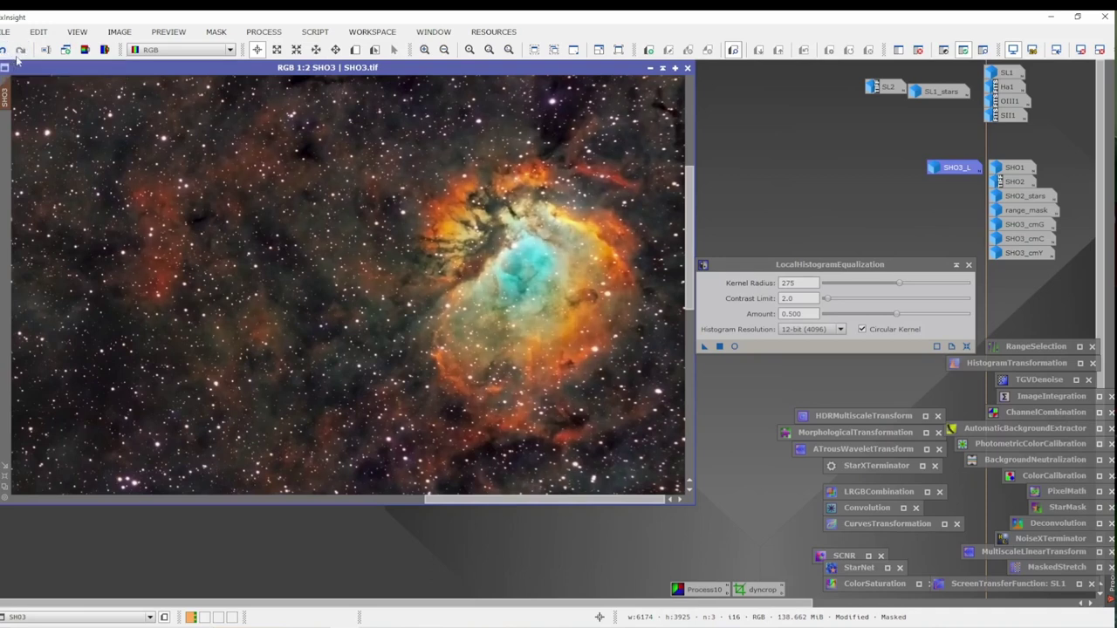
pyautogui.click(21, 50)
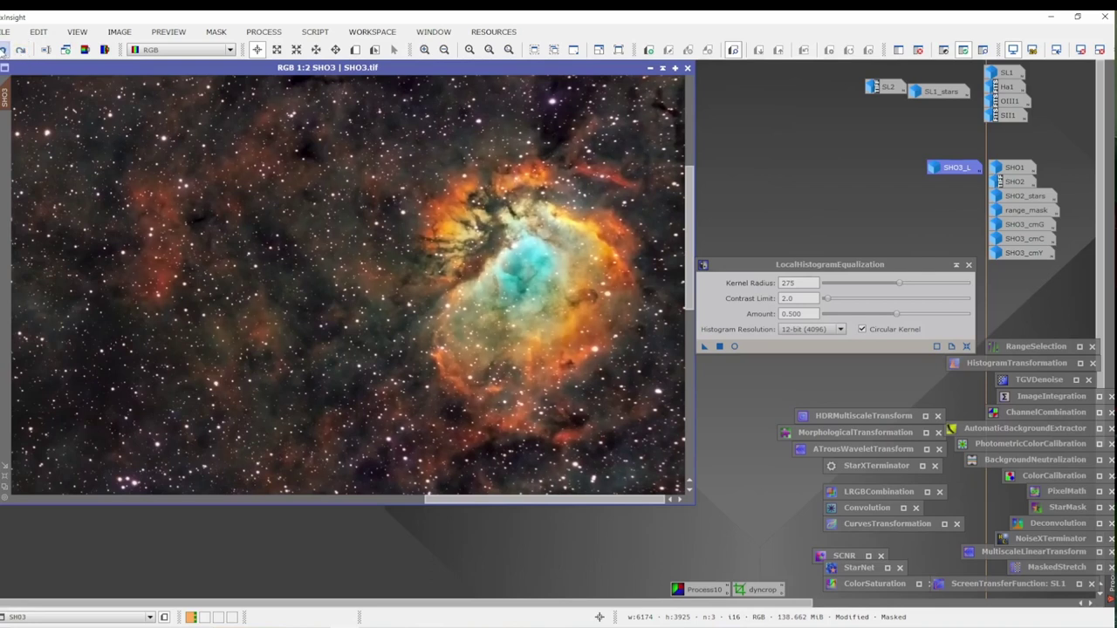
pyautogui.click(4, 51)
pyautogui.click(21, 50)
pyautogui.click(4, 51)
# Compare the large teal nebula in SHO3 with and without the LocalHistogramEqualization at 1:2.
pyautogui.scroll(-5, 459, 282)
pyautogui.hscroll(-5, 459, 282)
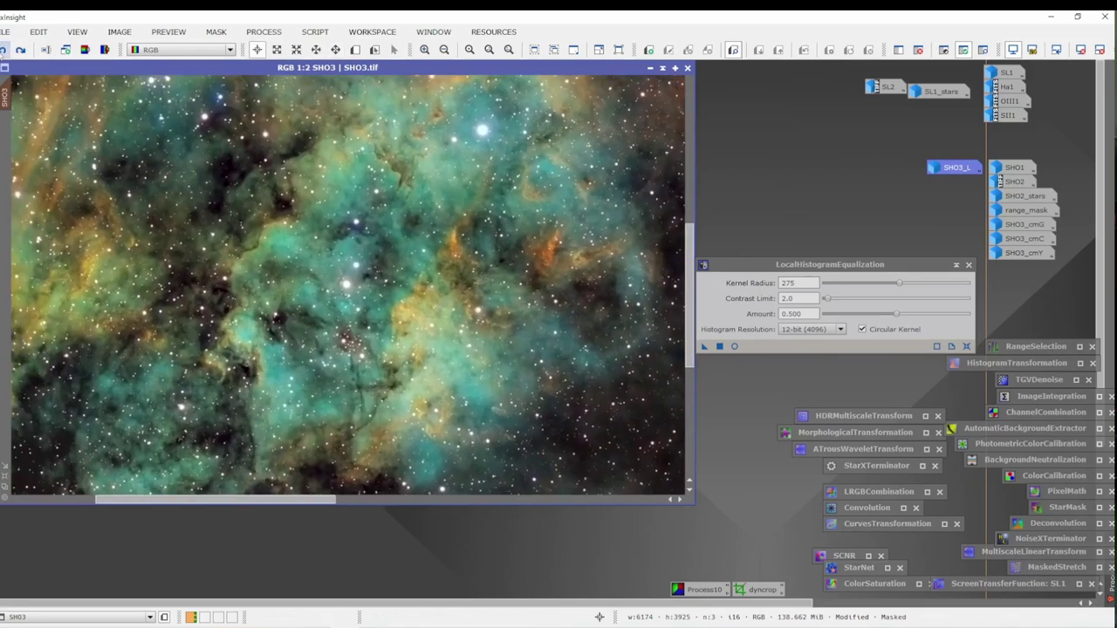
pyautogui.click(3, 51)
pyautogui.click(21, 51)
pyautogui.click(4, 50)
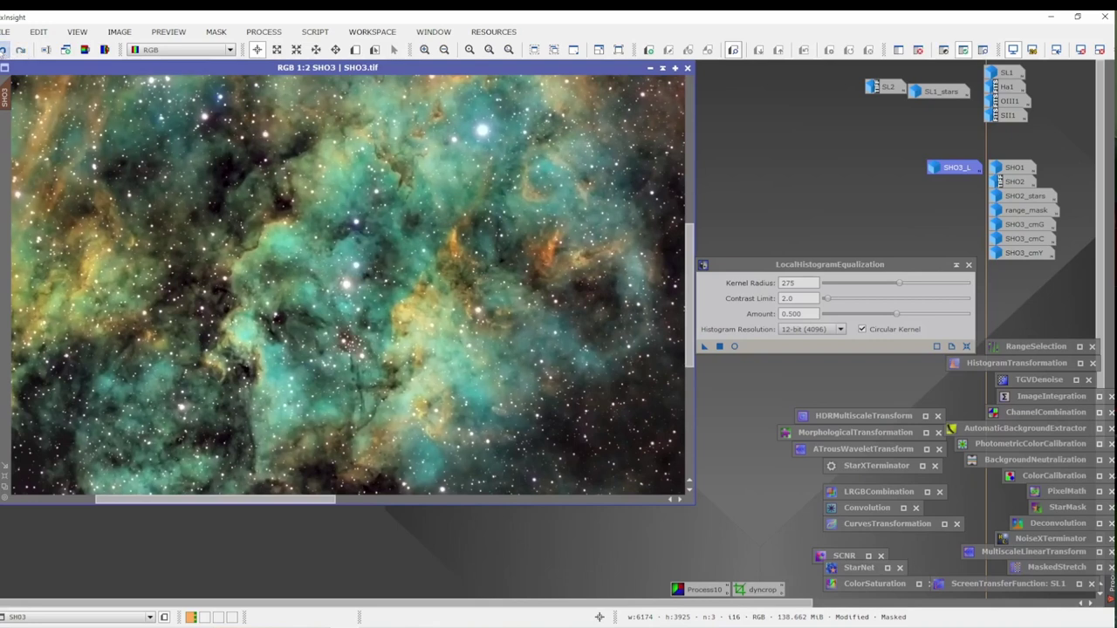
pyautogui.click(20, 51)
pyautogui.click(4, 51)
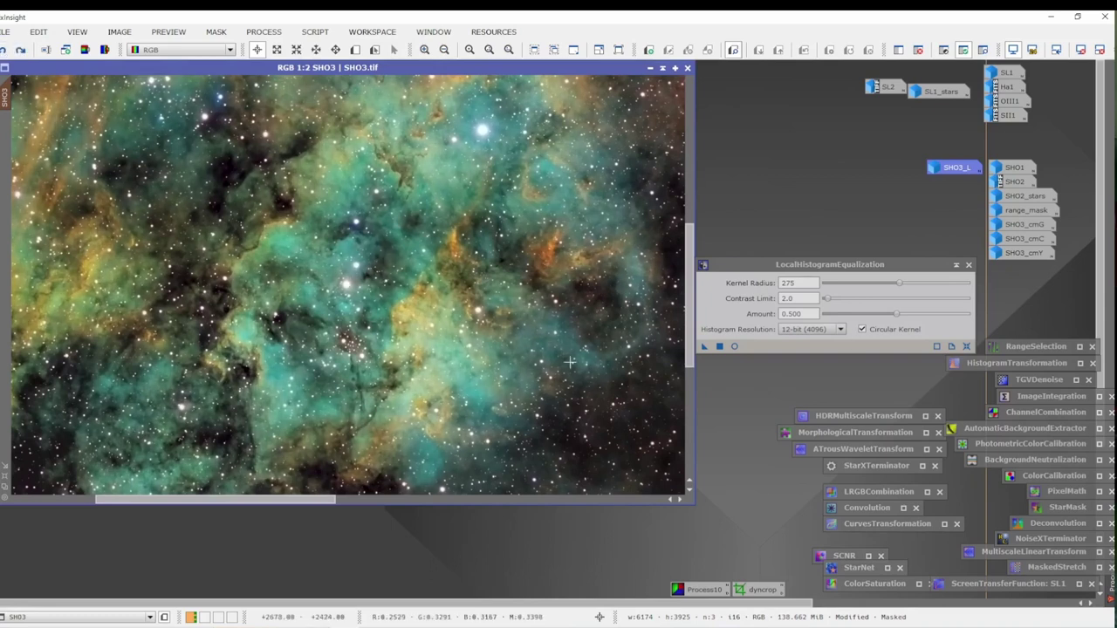
# Apply LocalHistogramEqualization to the masked SHO3 with kernel radius 325, 10-bit histogram resolution and amount 0.500.
pyautogui.scroll(-3, 534, 381)
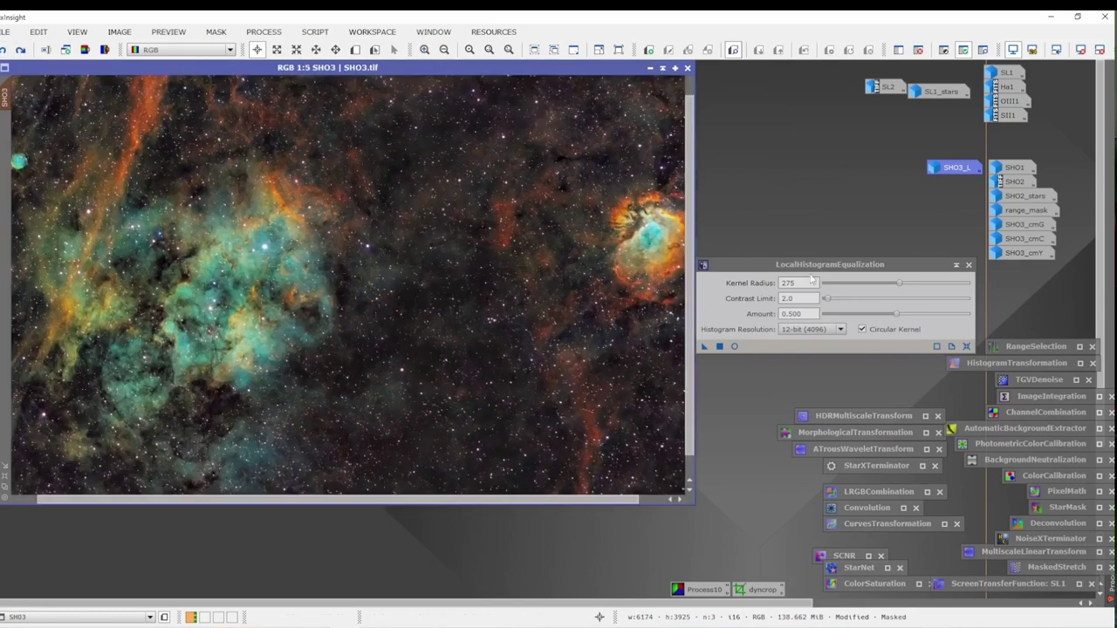
pyautogui.click(756, 281)
pyautogui.write('3')
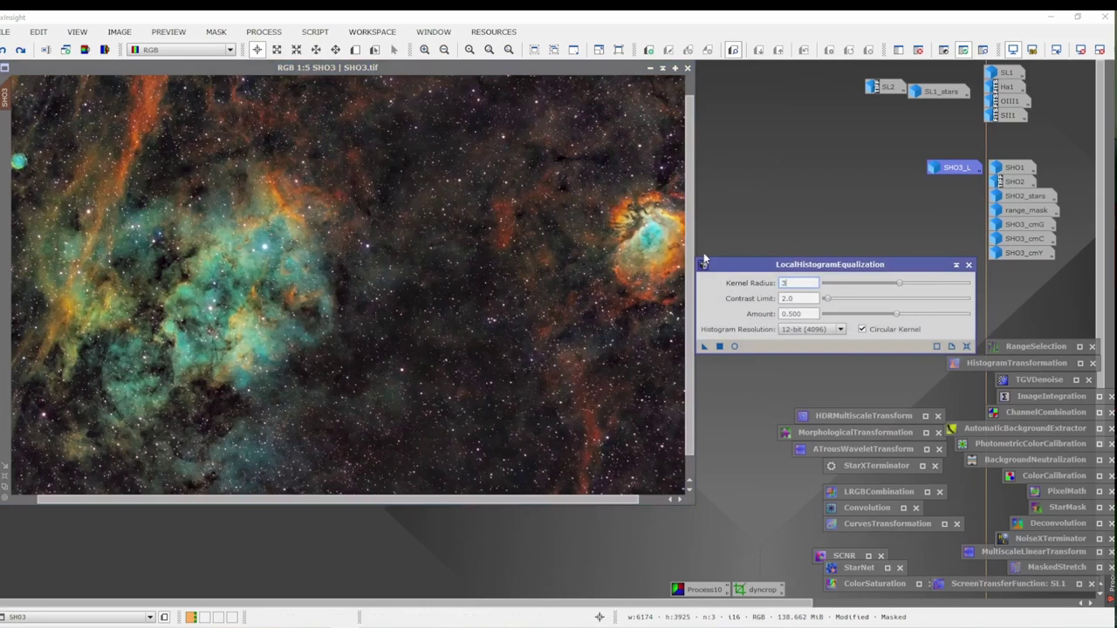
pyautogui.write('25')
pyautogui.click(808, 329)
pyautogui.click(810, 349)
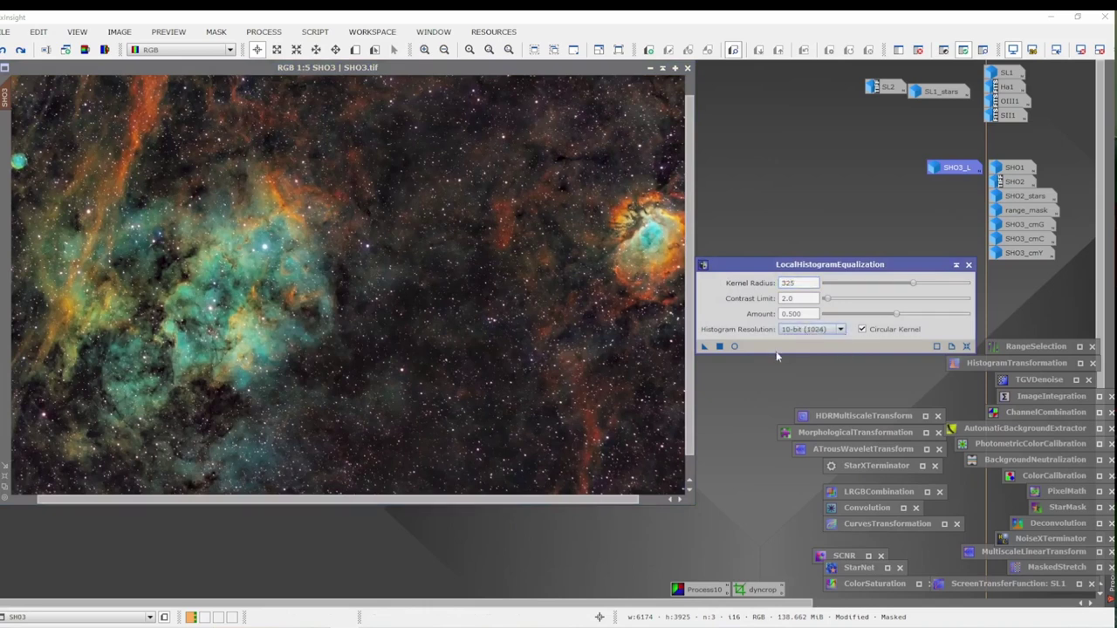
pyautogui.click(719, 347)
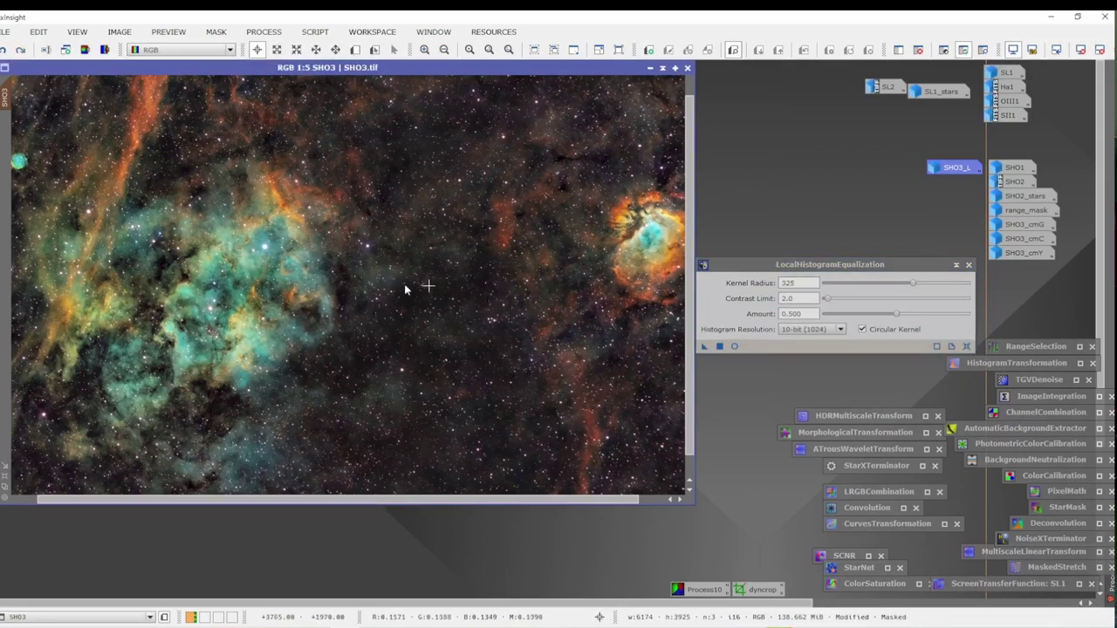
# Compare the whole field of SHO3 with and without the radius-325 LocalHistogramEqualization.
pyautogui.click(5, 50)
pyautogui.click(20, 50)
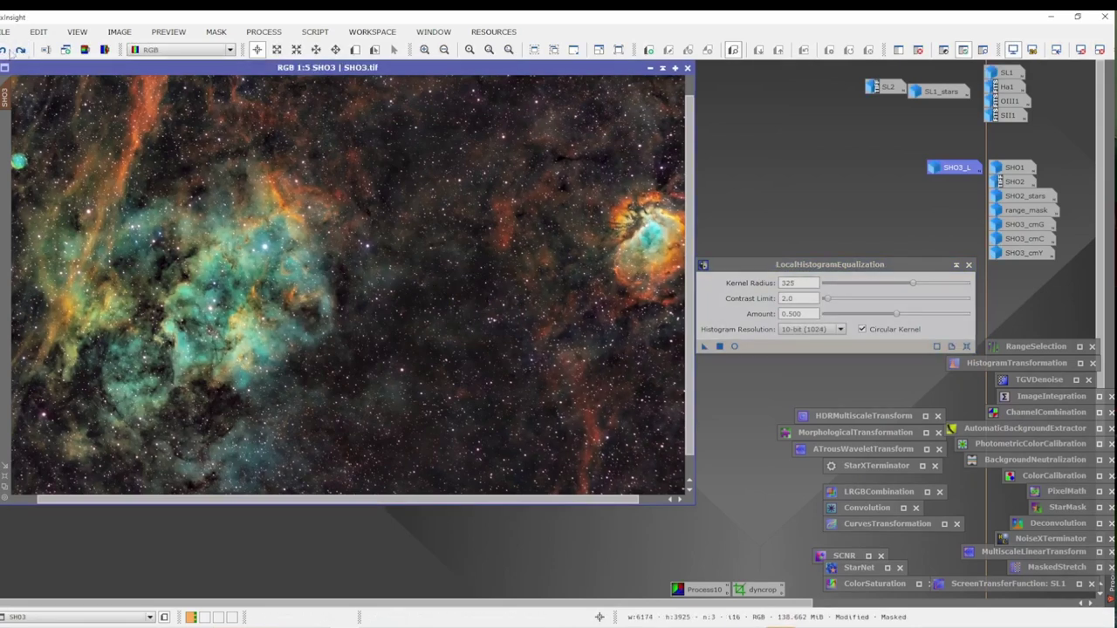
pyautogui.click(4, 50)
pyautogui.click(20, 50)
pyautogui.click(4, 50)
pyautogui.click(20, 50)
pyautogui.click(4, 50)
pyautogui.click(20, 50)
pyautogui.click(20, 50)
# Apply LocalHistogramEqualization to SHO3 with the amount lowered to 0.300, and compare the image with and without it.
pyautogui.moveTo(899, 316); pyautogui.dragTo(870, 317)
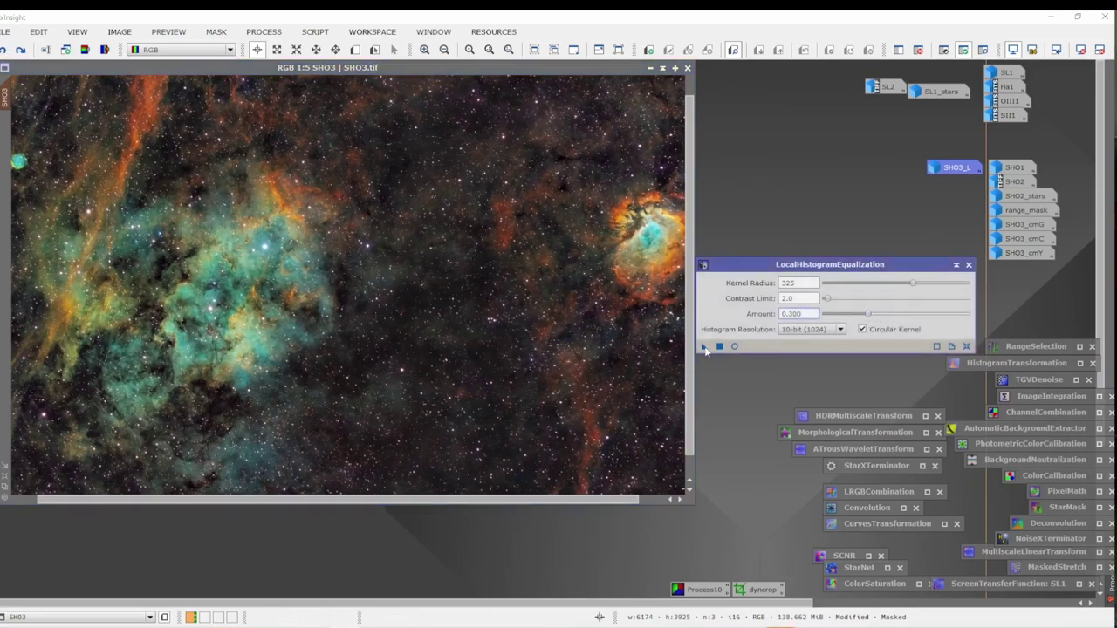
pyautogui.moveTo(704, 347); pyautogui.dragTo(551, 337)
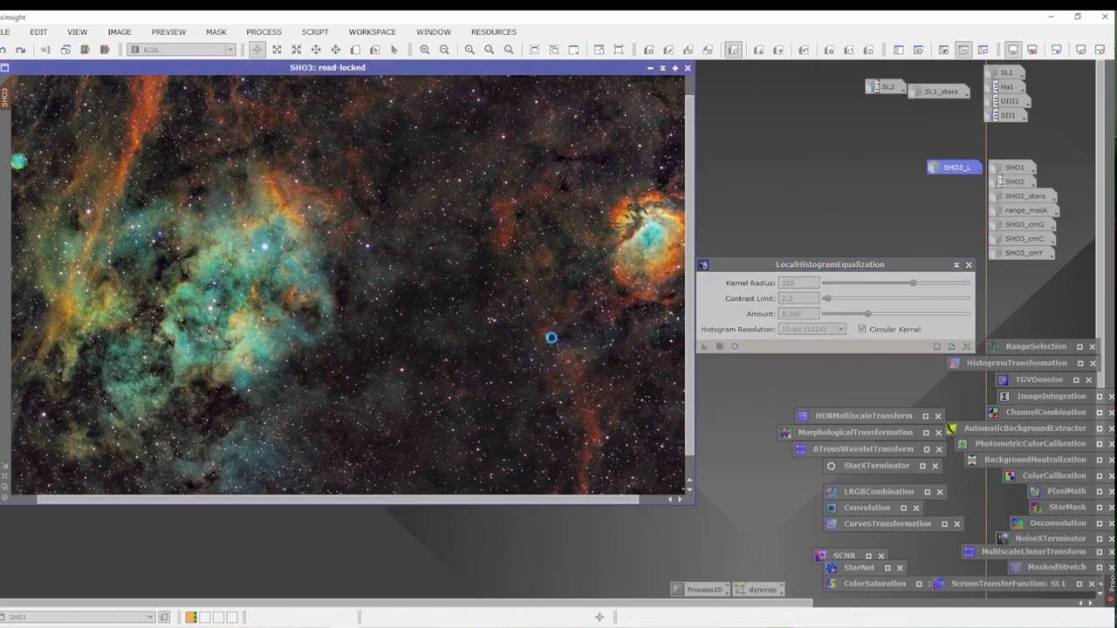
pyautogui.click(3, 51)
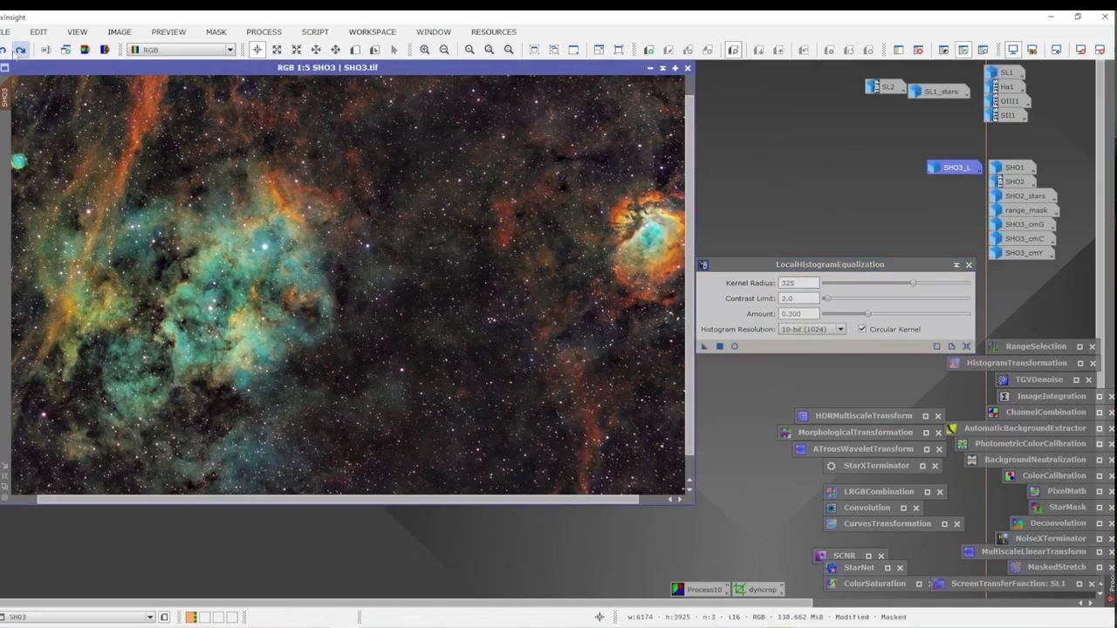
pyautogui.click(20, 50)
pyautogui.click(5, 53)
pyautogui.click(20, 51)
pyautogui.click(3, 50)
pyautogui.click(20, 51)
pyautogui.click(3, 51)
pyautogui.click(20, 50)
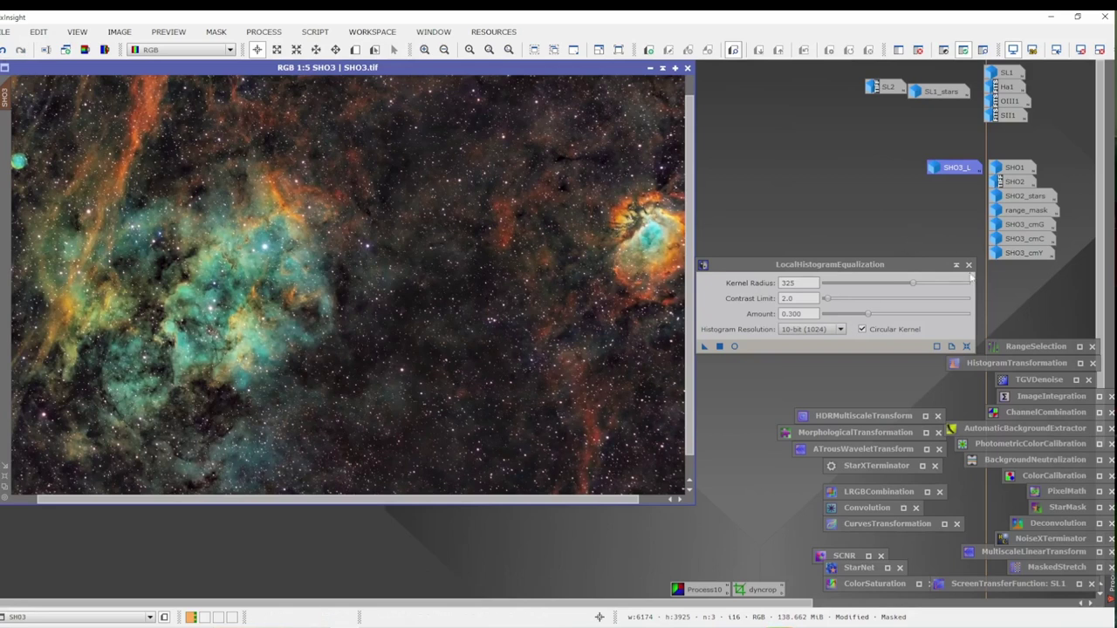
# Open CurvesTransformation with a real-time preview of SHO3 and raise the saturation curve at input about 0.446 to output 0.550.
pyautogui.click(955, 265)
pyautogui.scroll(-1, 524, 303)
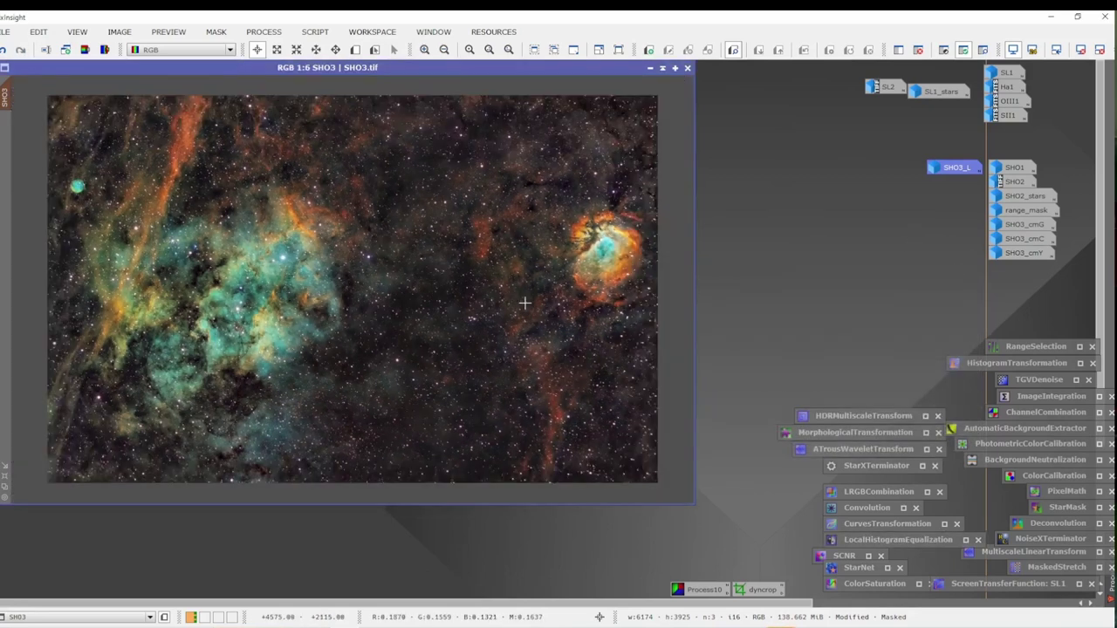
pyautogui.doubleClick(885, 525)
pyautogui.click(885, 574)
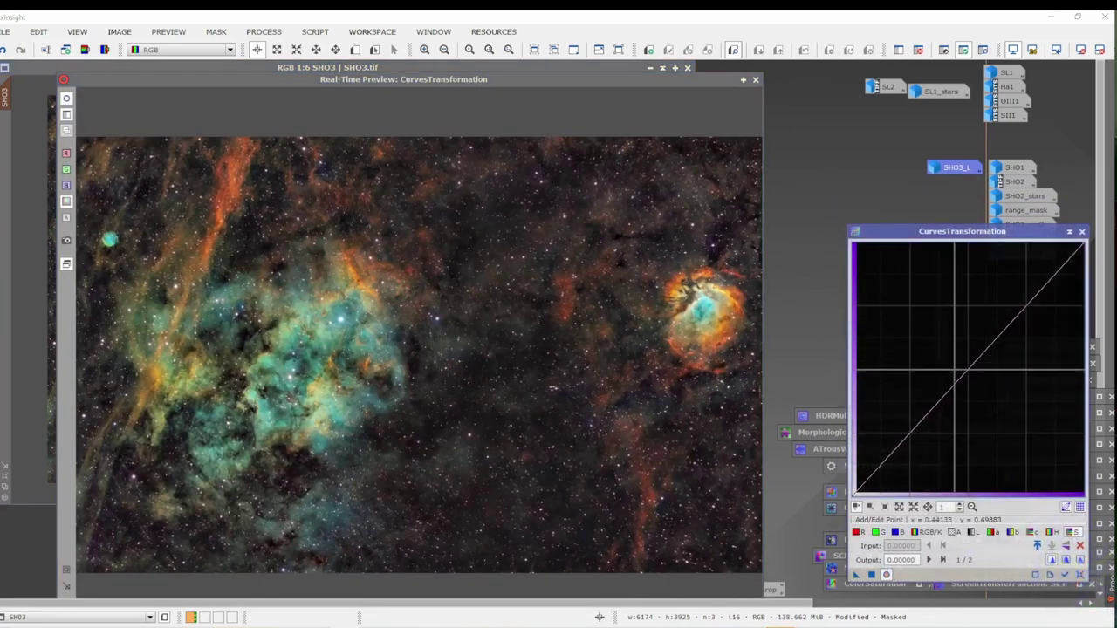
pyautogui.moveTo(957, 370)
pyautogui.mouseDown()
pyautogui.moveTo(930, 324)
pyautogui.moveTo(877, 344)
pyautogui.moveTo(885, 301)
pyautogui.moveTo(968, 366)
pyautogui.moveTo(994, 404)
pyautogui.moveTo(951, 335)
pyautogui.moveTo(963, 373)
pyautogui.moveTo(959, 352)
pyautogui.mouseUp()
pyautogui.moveTo(960, 352)
pyautogui.mouseDown()
pyautogui.moveTo(925, 295)
pyautogui.moveTo(951, 316)
pyautogui.moveTo(969, 370)
pyautogui.moveTo(876, 285)
pyautogui.moveTo(894, 282)
pyautogui.moveTo(963, 365)
pyautogui.moveTo(927, 330)
pyautogui.moveTo(955, 357)
pyautogui.mouseUp()
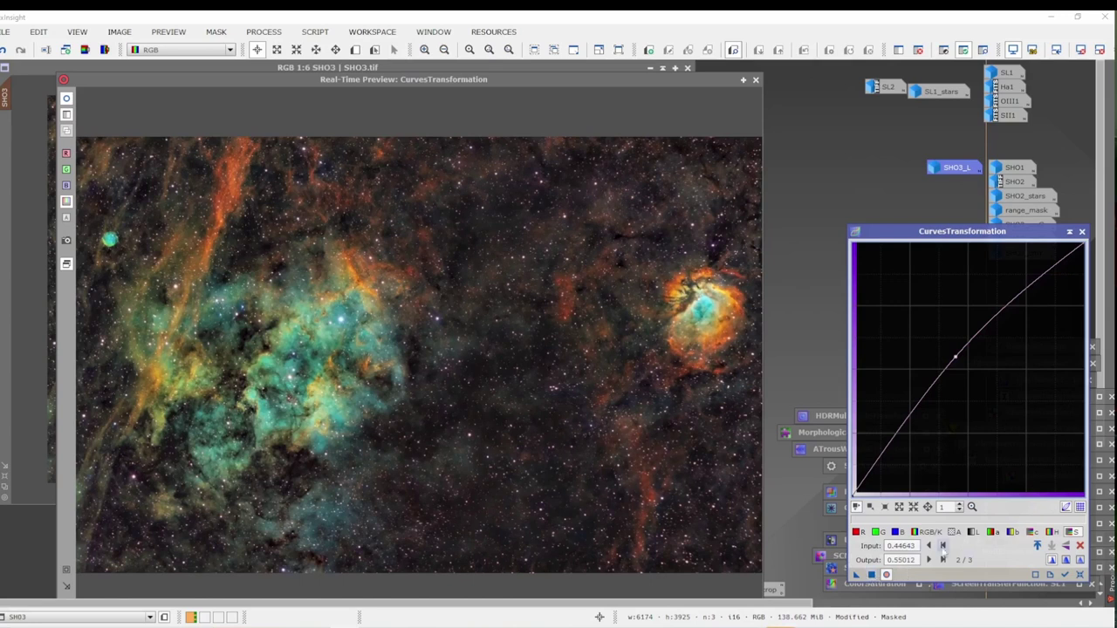
pyautogui.doubleClick(956, 356)
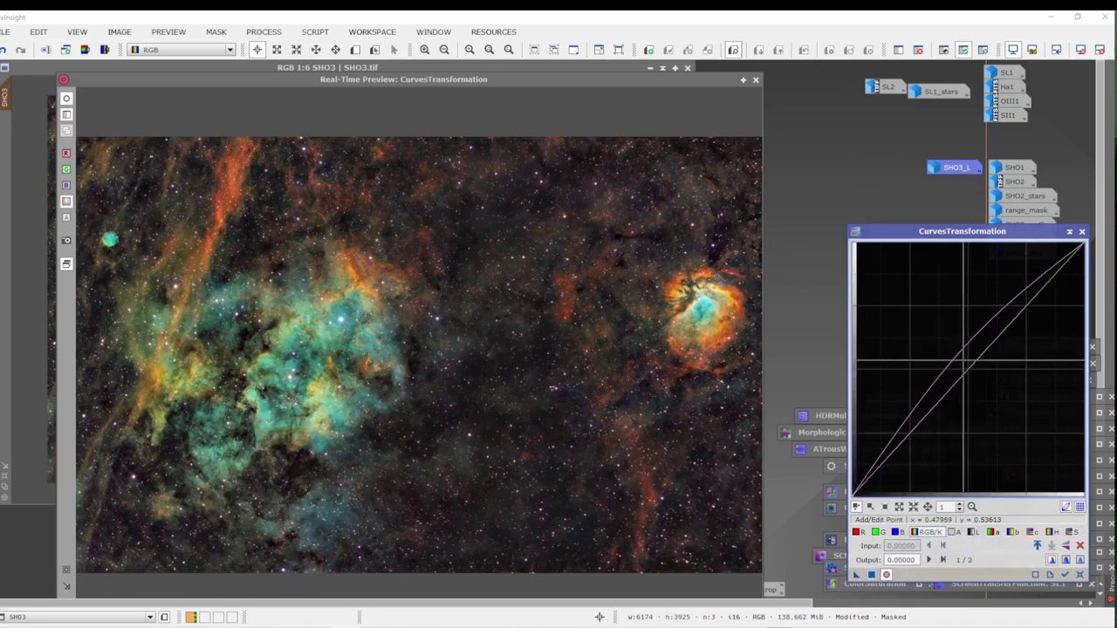
# Try an RGB/K curve with points at about 0.378 to 0.298 and 0.709 to 0.720, and clear it.
pyautogui.click(959, 354)
pyautogui.moveTo(958, 354); pyautogui.dragTo(941, 427)
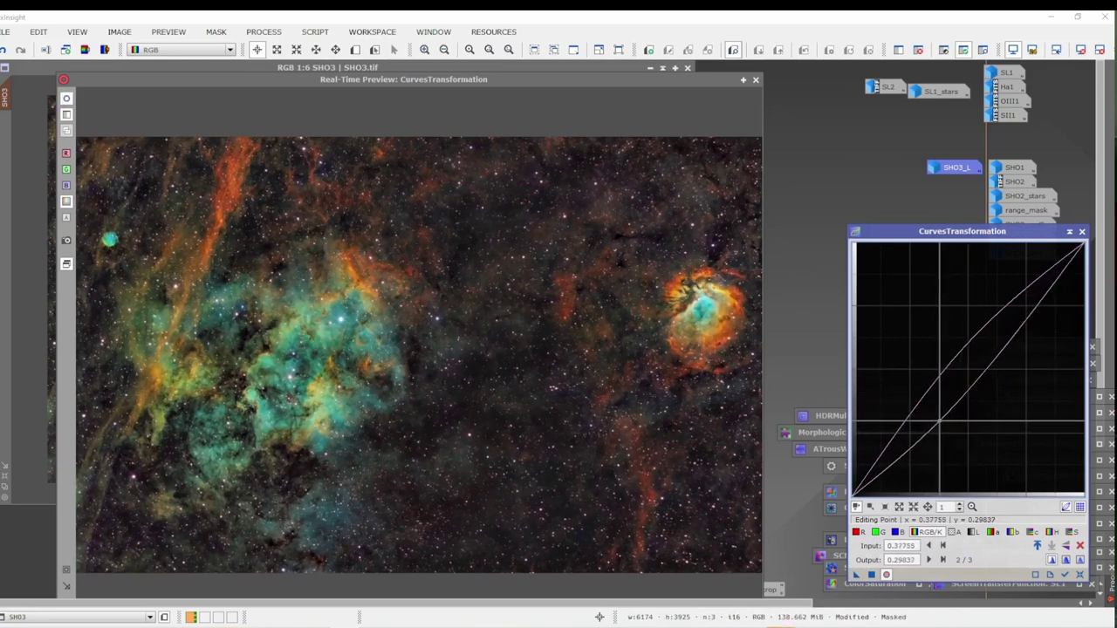
pyautogui.click(1011, 340)
pyautogui.moveTo(1011, 341); pyautogui.dragTo(1016, 311)
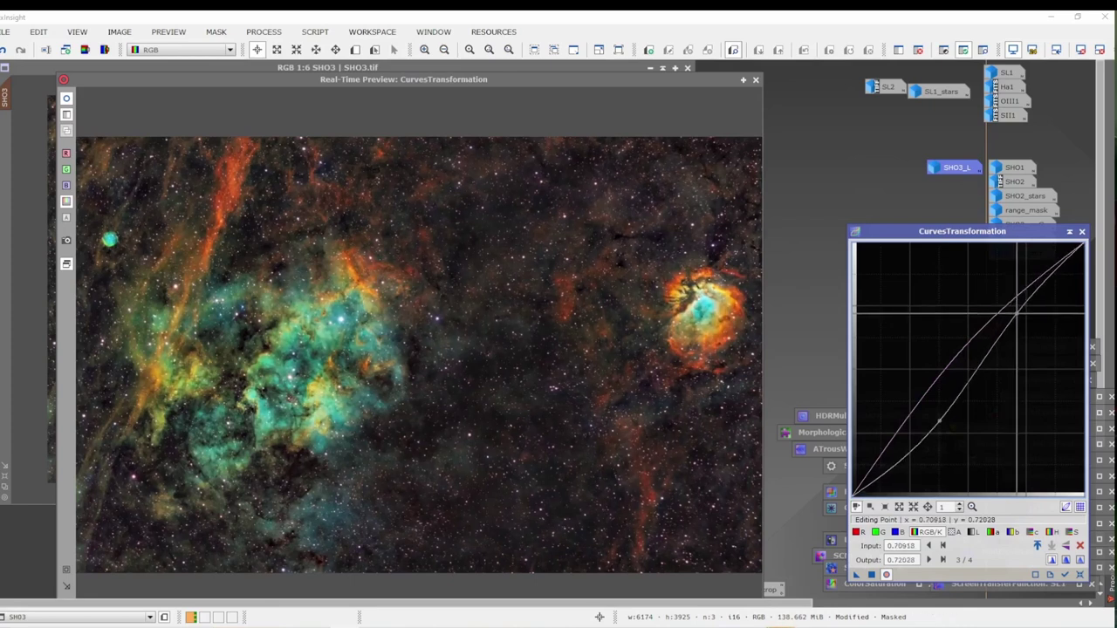
pyautogui.click(1079, 545)
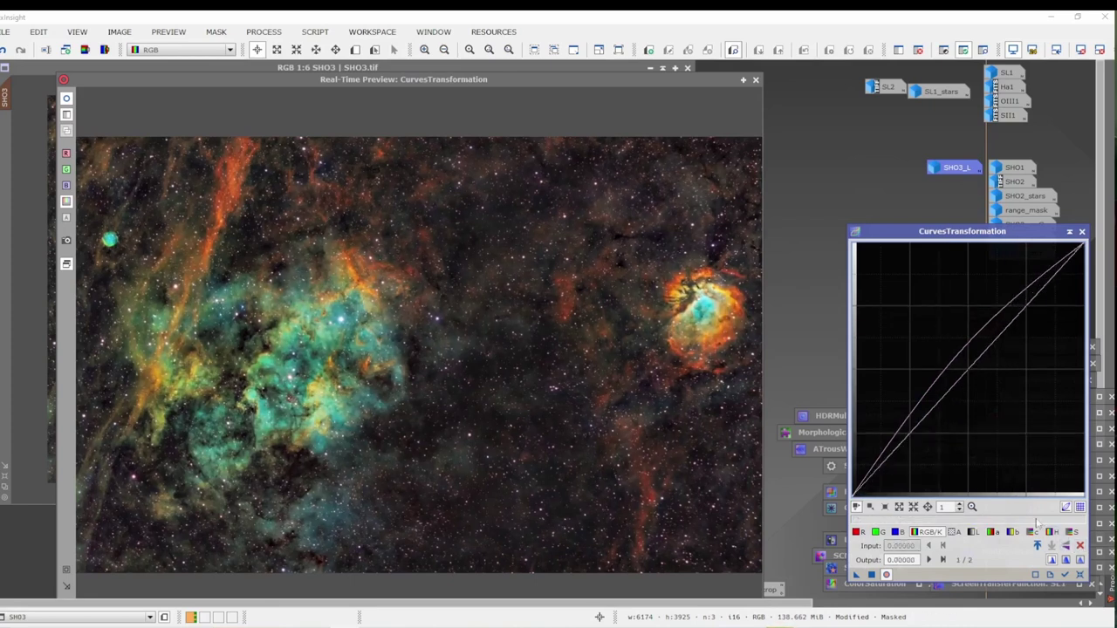
# Try lowering the b channel curve at input about 0.487 to output 0.462, and clear it.
pyautogui.click(1011, 531)
pyautogui.moveTo(974, 365); pyautogui.dragTo(965, 379)
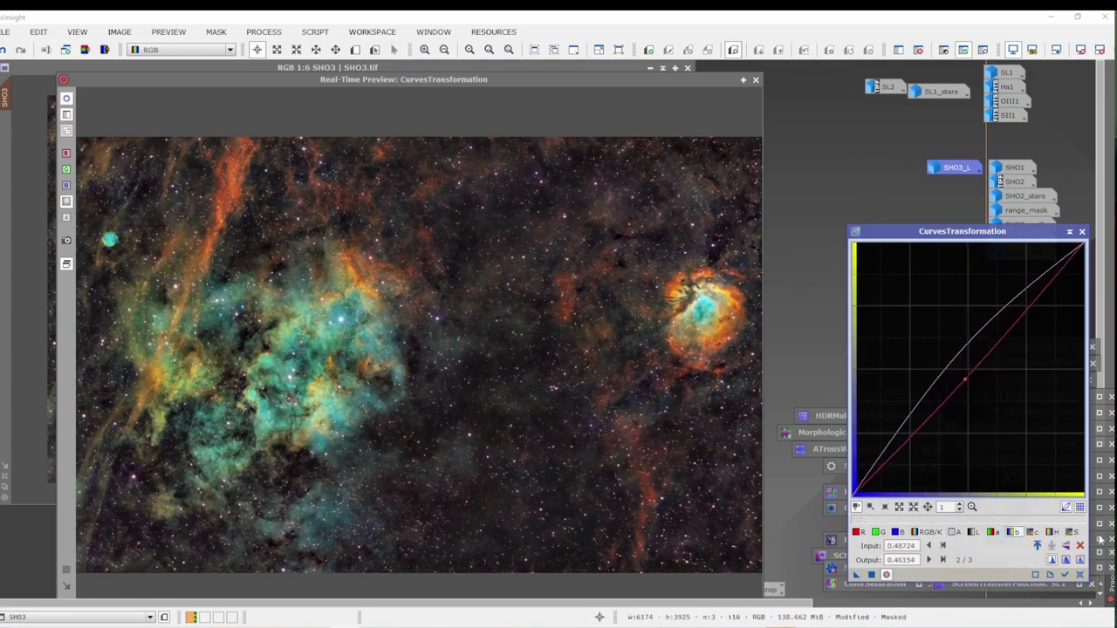
pyautogui.click(1080, 546)
# Shape the RGB/K curve with points at about 0.42 to 0.37 and 0.686 to 0.683, apply the curves to SHO3, and reset them.
pyautogui.click(923, 531)
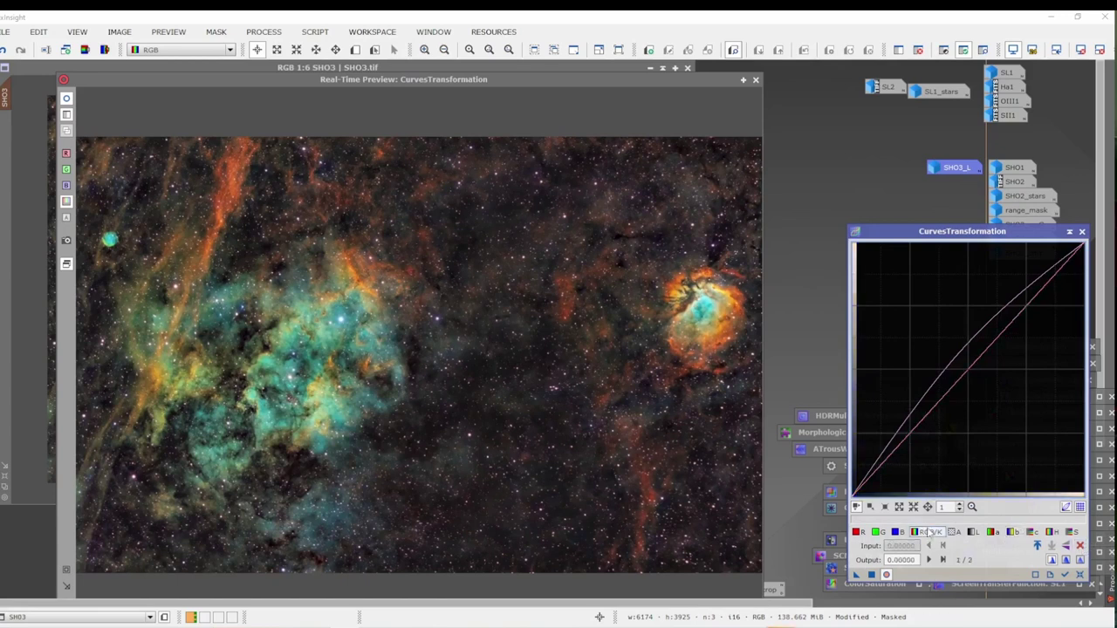
pyautogui.moveTo(962, 377); pyautogui.dragTo(950, 403)
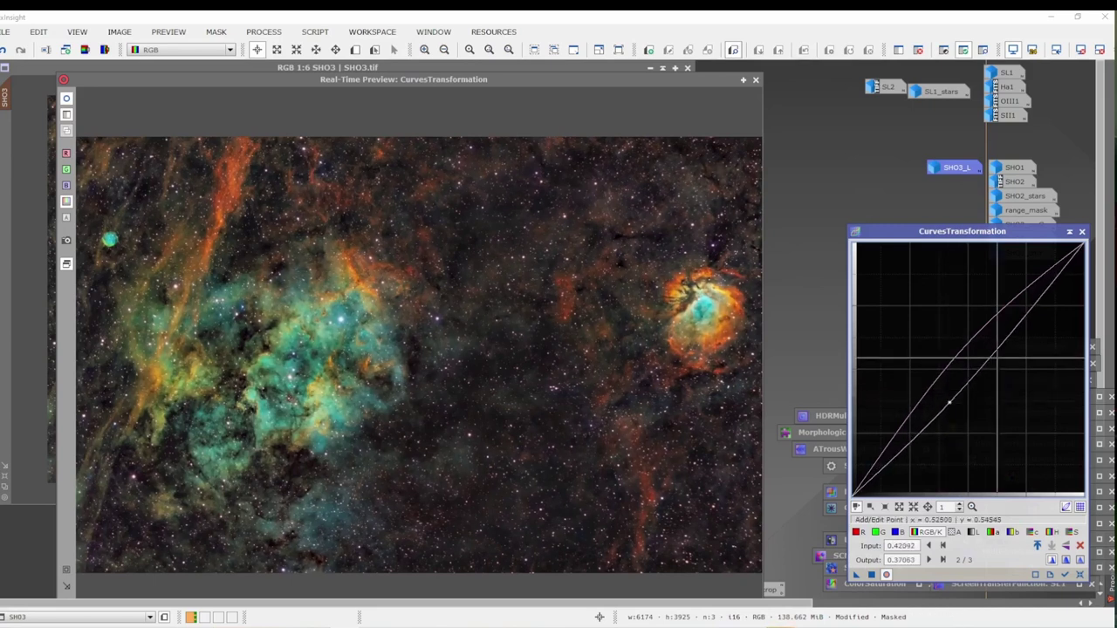
pyautogui.click(1009, 319)
pyautogui.moveTo(1009, 319); pyautogui.dragTo(1011, 323)
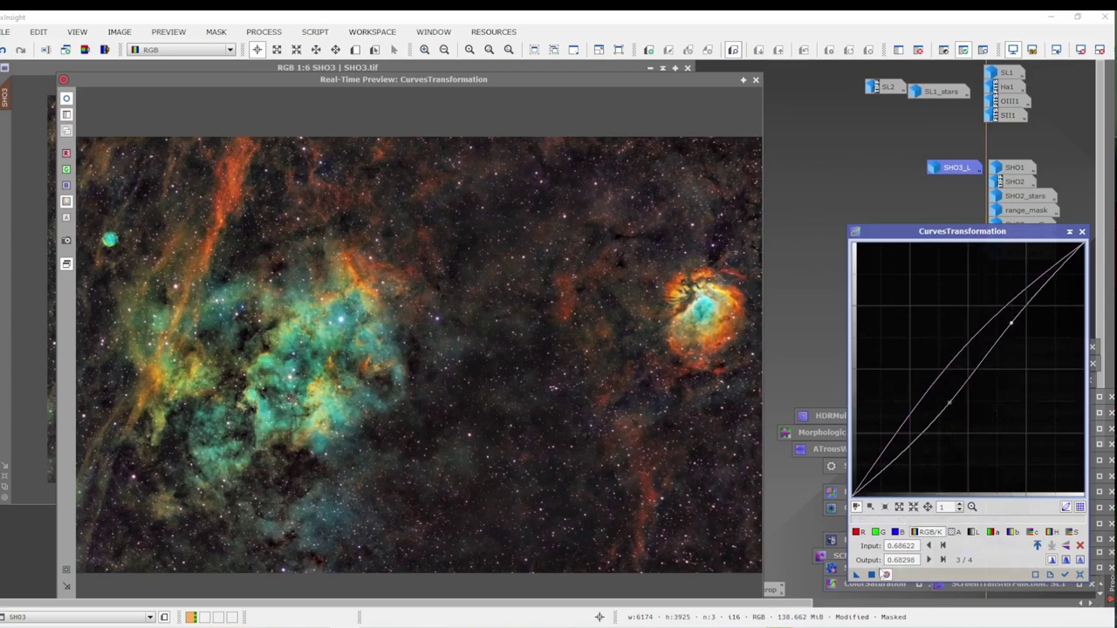
pyautogui.click(883, 574)
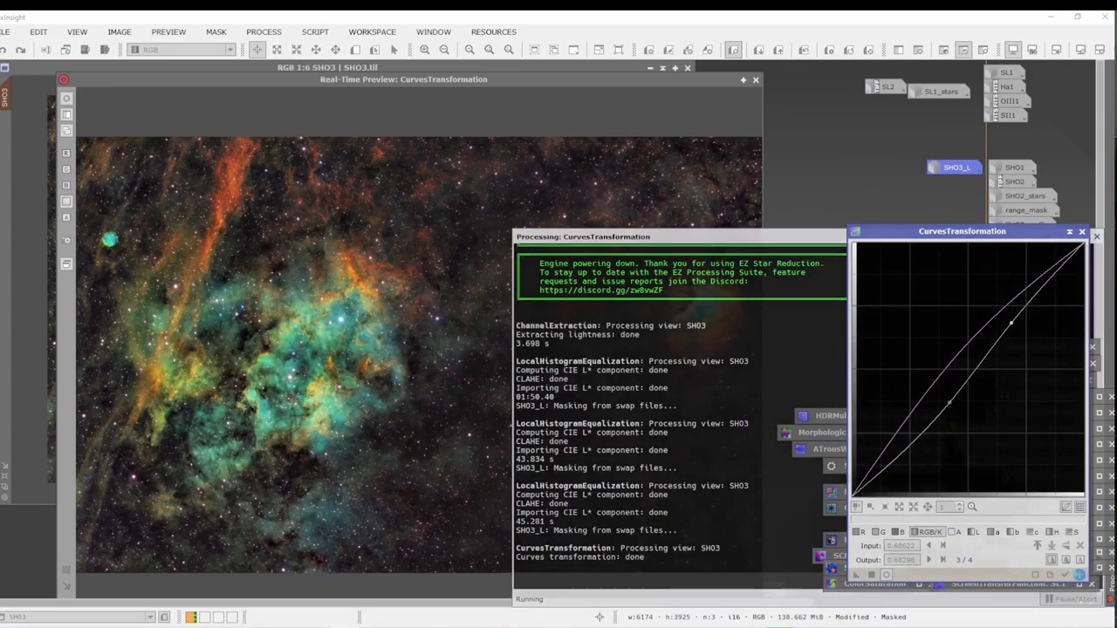
pyautogui.click(1080, 574)
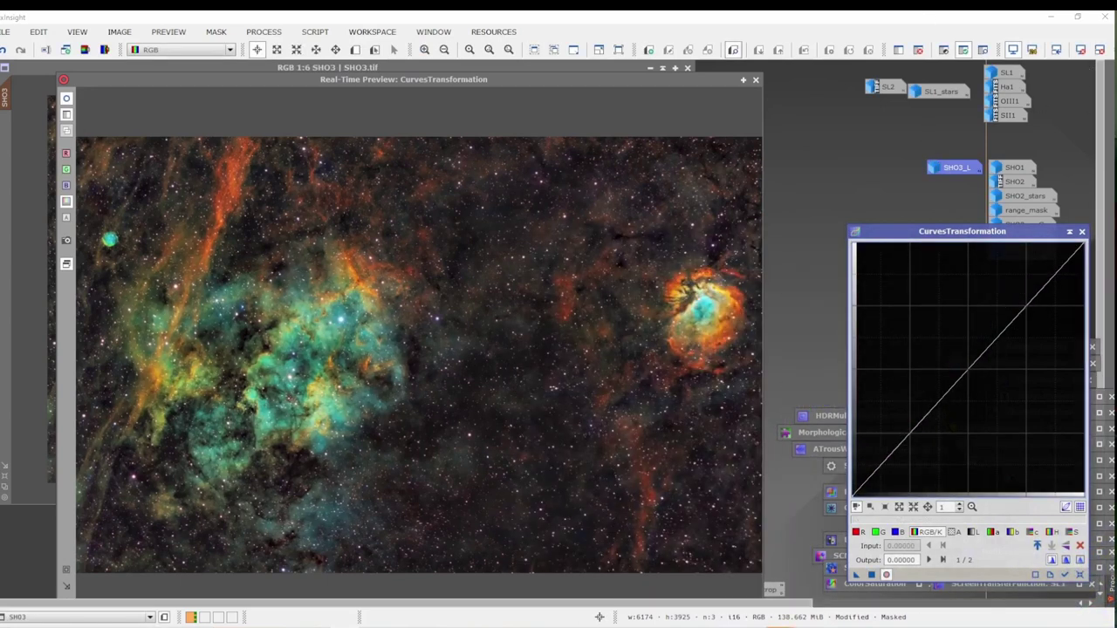
# Close CurvesTransformation and its real-time preview, and remove the luminance mask from SHO3.
pyautogui.click(1081, 231)
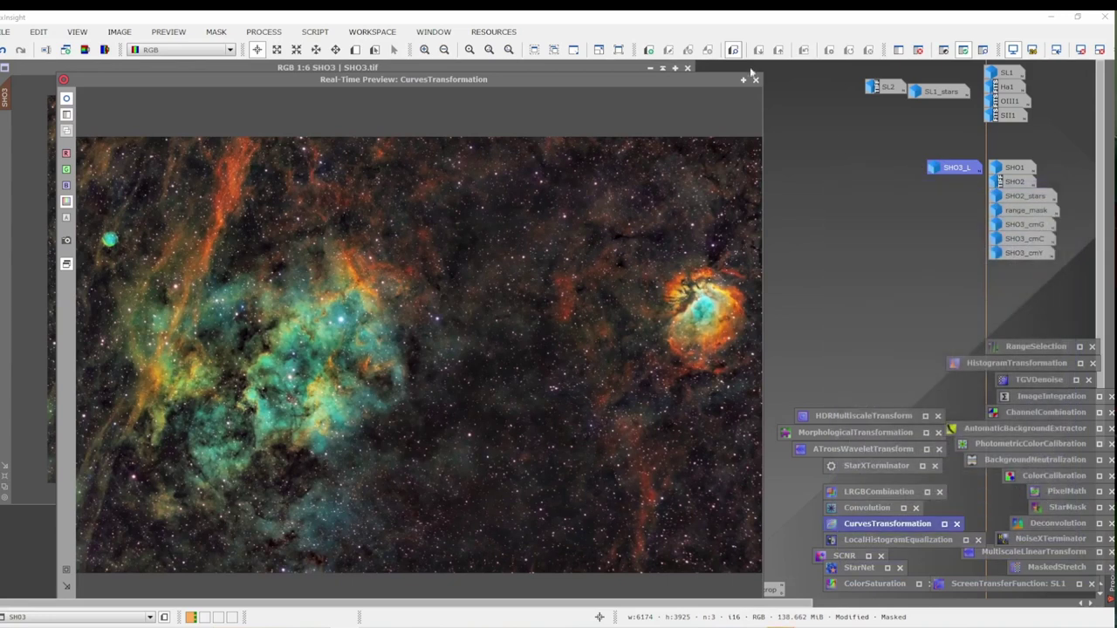
pyautogui.click(755, 80)
pyautogui.rightClick(454, 202)
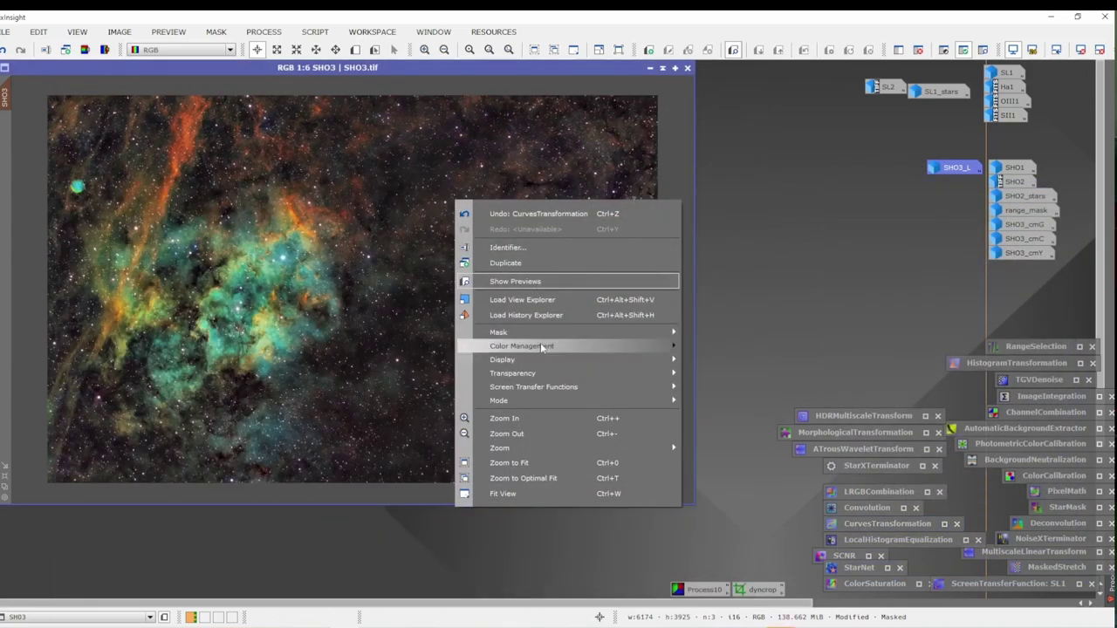
pyautogui.moveTo(599, 332)
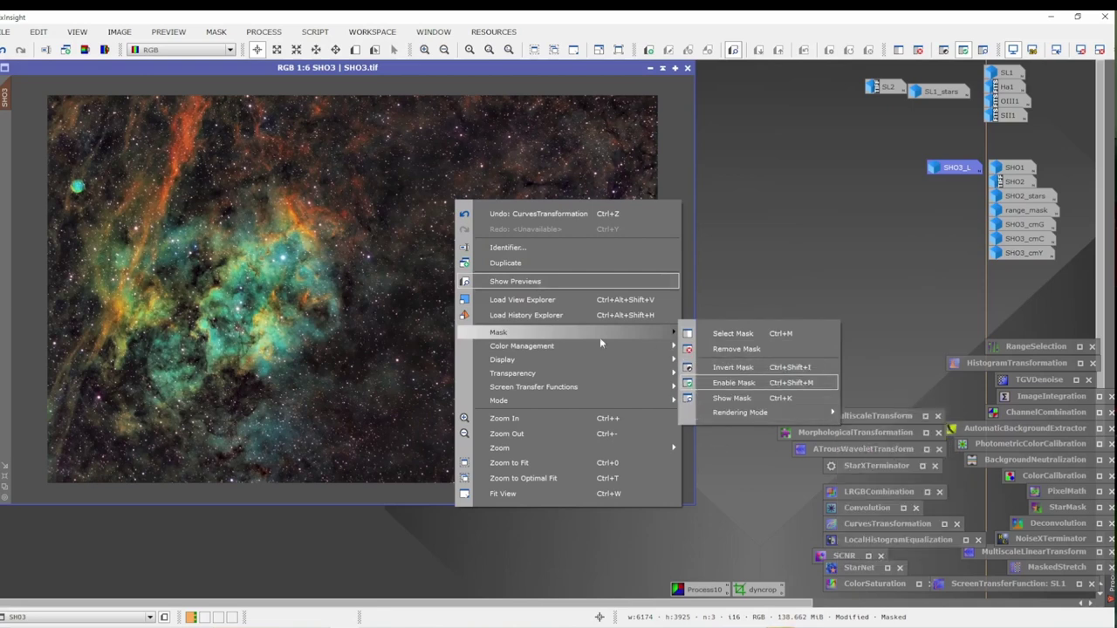
pyautogui.click(703, 350)
# Inspect the unmasked SHO3 image up close around the teal nebula core and the orange filaments, and return to the full frame.
pyautogui.scroll(6, 276, 295)
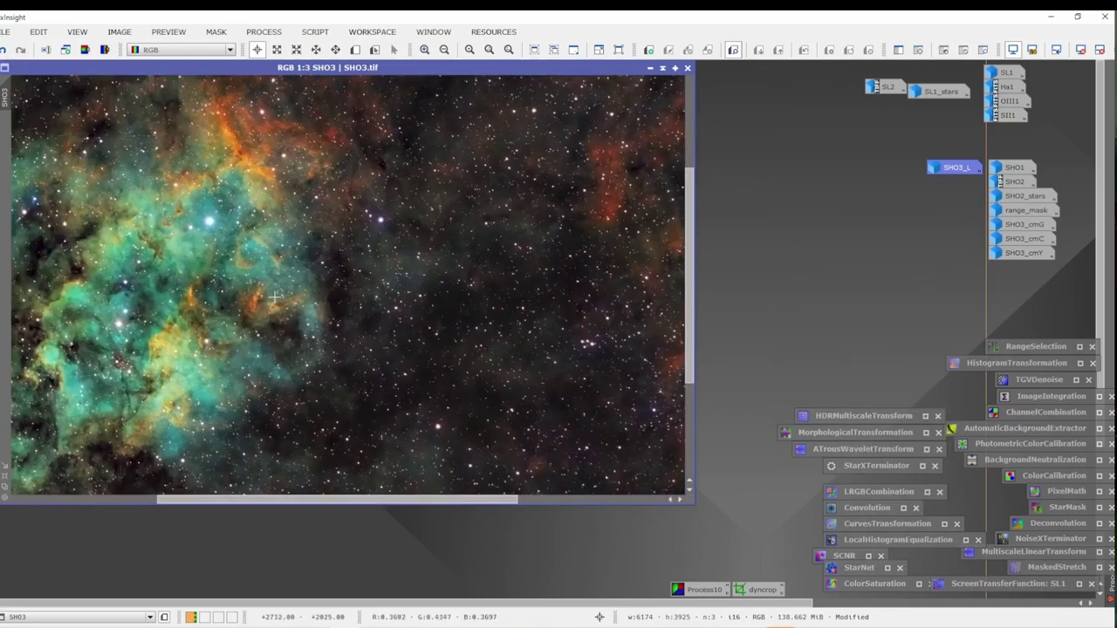
pyautogui.moveTo(249, 292); pyautogui.dragTo(483, 126)
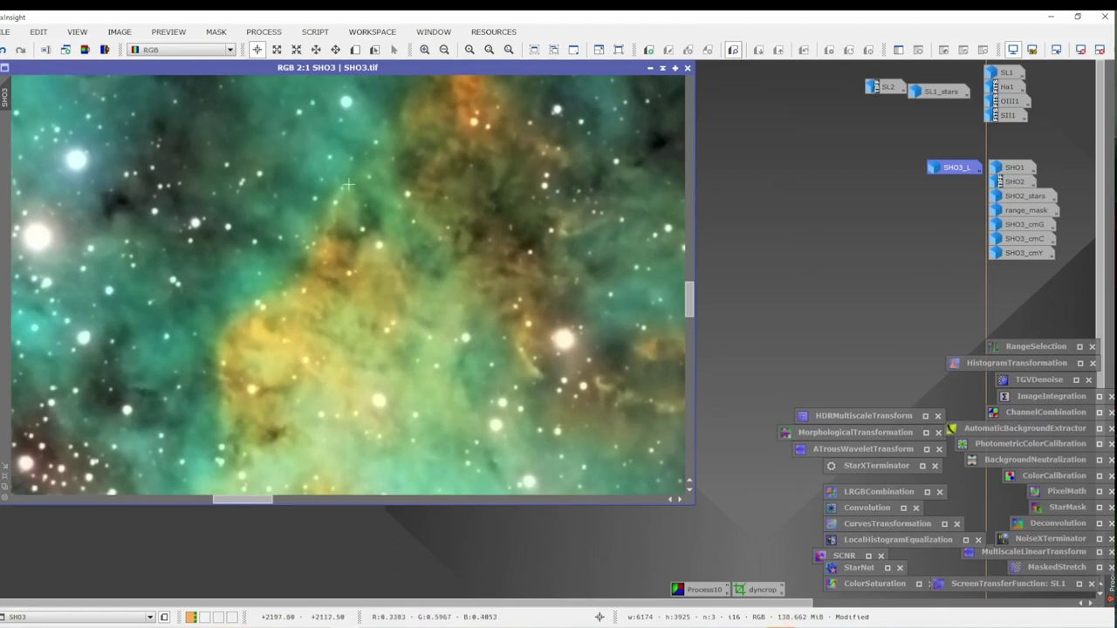
pyautogui.moveTo(367, 198); pyautogui.dragTo(557, 153)
pyautogui.hotkey('alt', 'r')
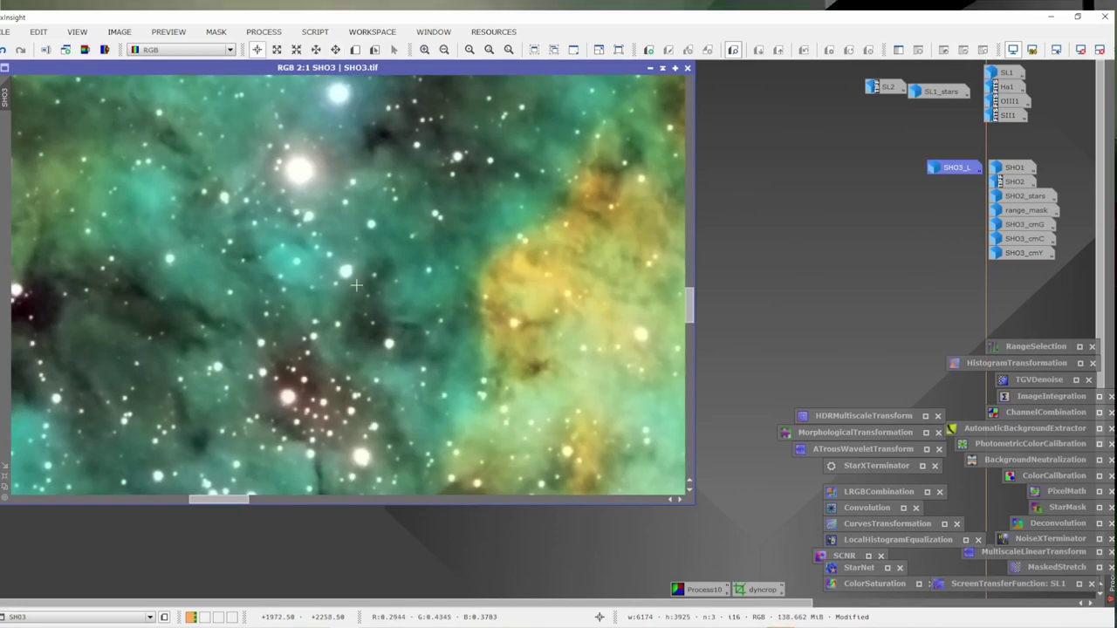
pyautogui.scroll(-3, 392, 293)
pyautogui.scroll(1, 392, 294)
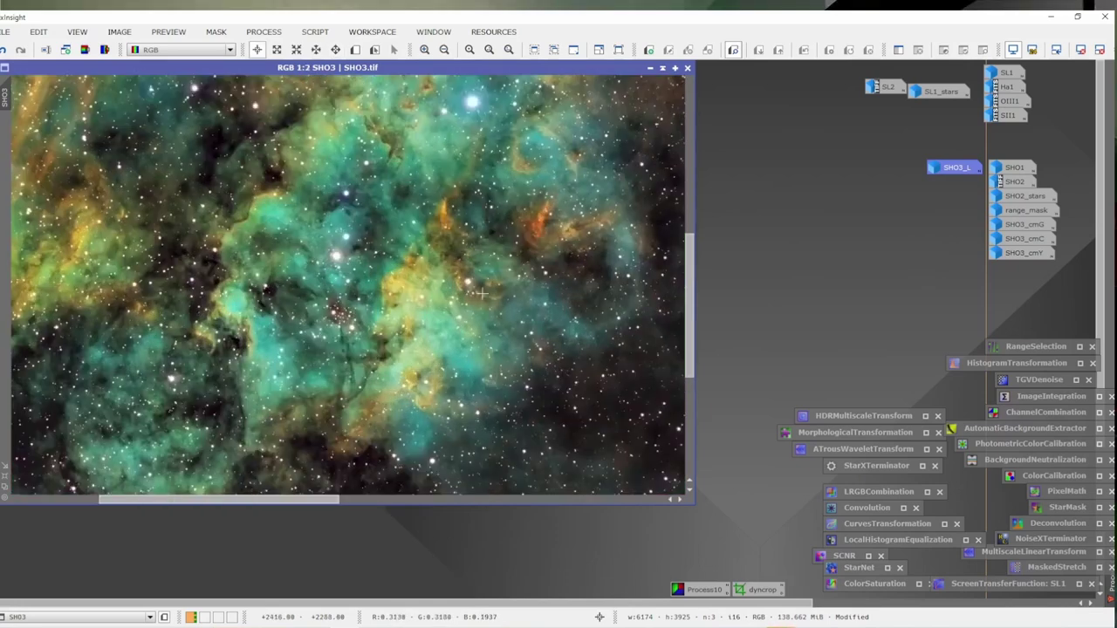
pyautogui.moveTo(462, 258); pyautogui.dragTo(472, 367)
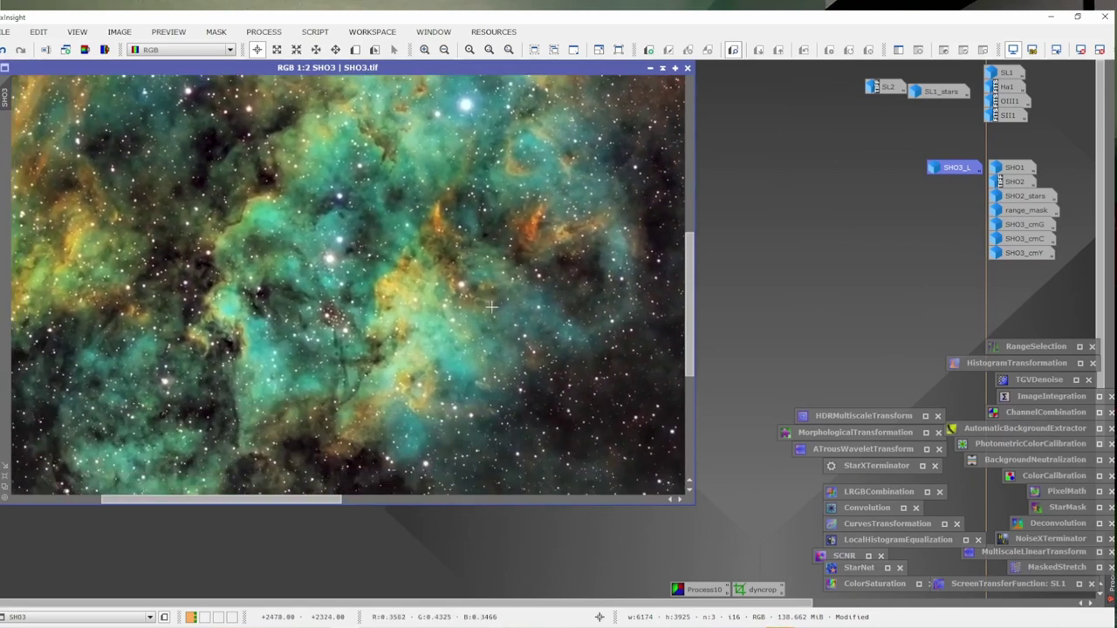
pyautogui.scroll(-1, 492, 307)
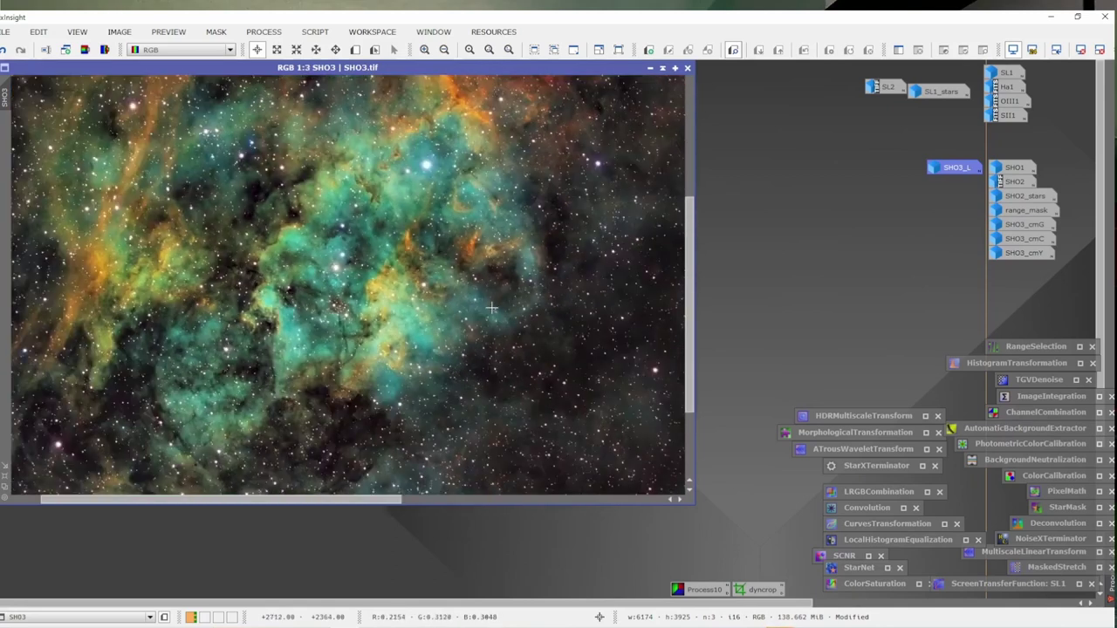
pyautogui.moveTo(491, 304); pyautogui.dragTo(521, 536)
pyautogui.moveTo(507, 483); pyautogui.dragTo(531, 459)
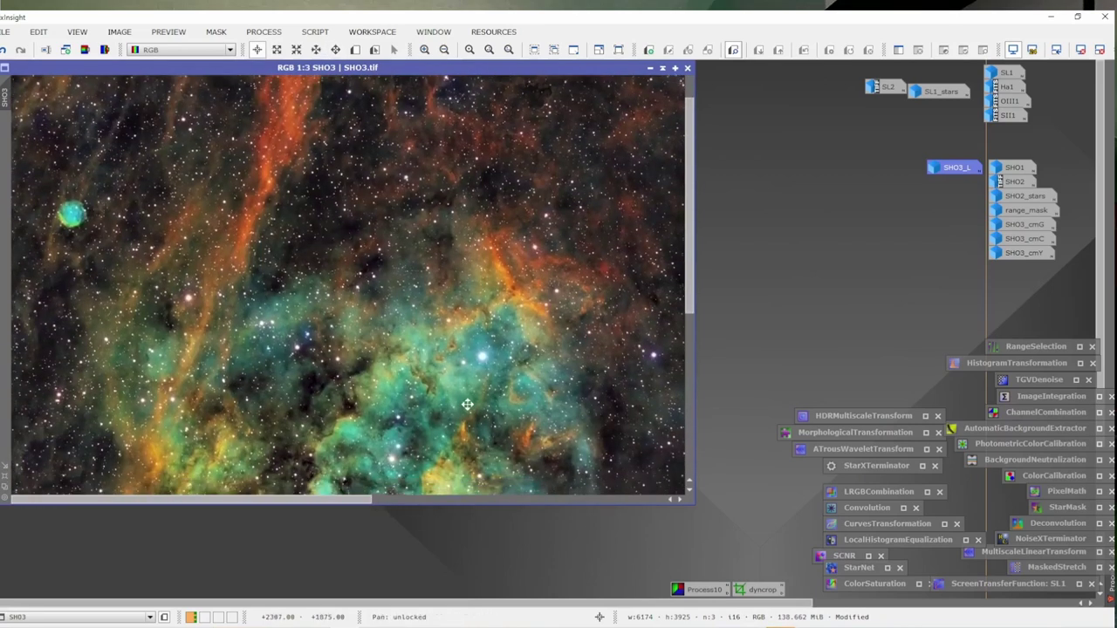
pyautogui.scroll(-3, 548, 318)
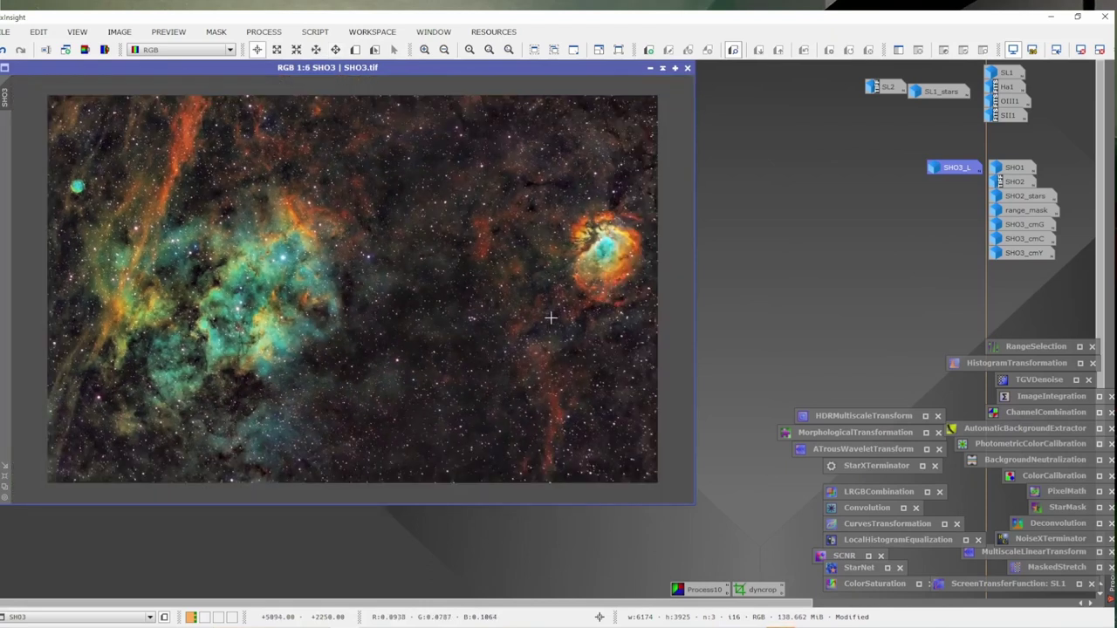
# Save the image as a new TIFF file named sho4 with 16-bit unsigned integer samples and no compression.
pyautogui.click(3, 32)
pyautogui.click(53, 149)
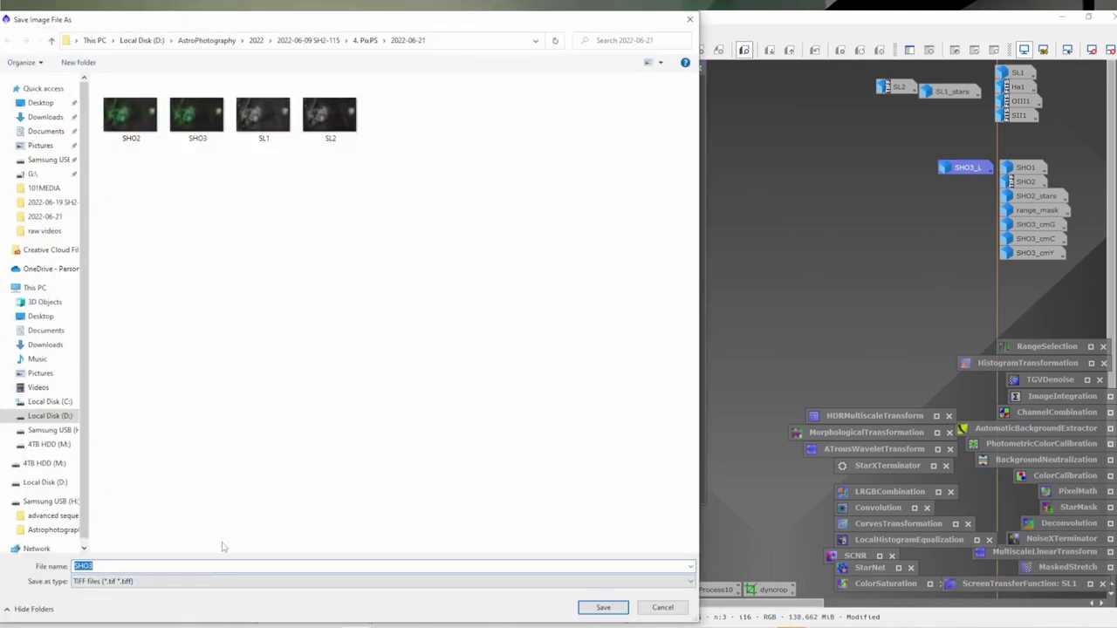
pyautogui.write('sho')
pyautogui.press('Down')
pyautogui.press('Down')
pyautogui.press('Return')
pyautogui.press('Return')
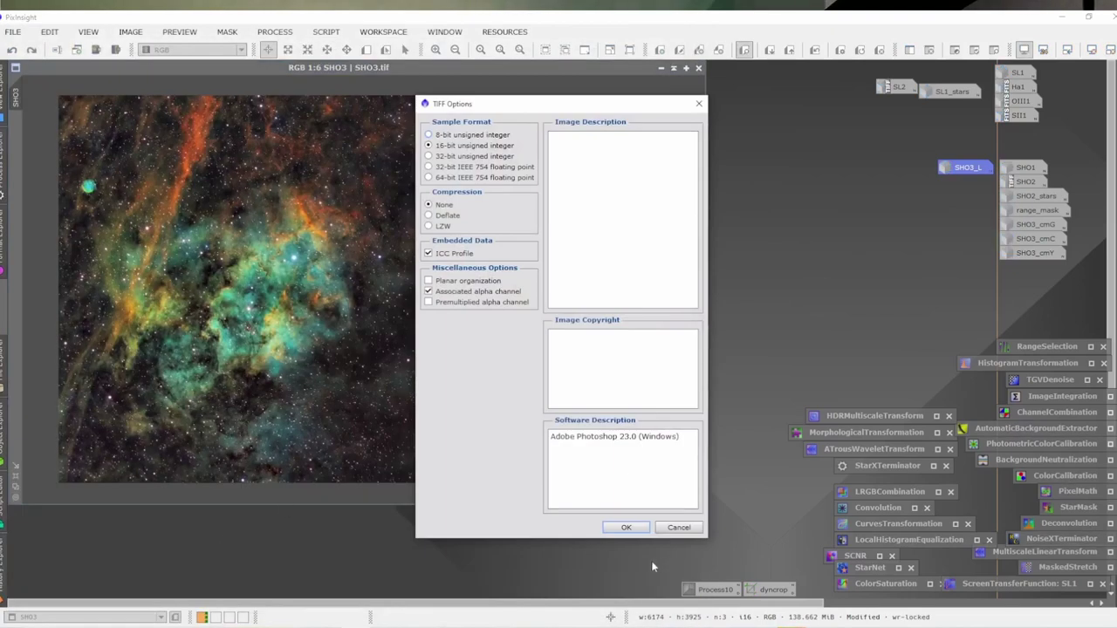
pyautogui.click(621, 528)
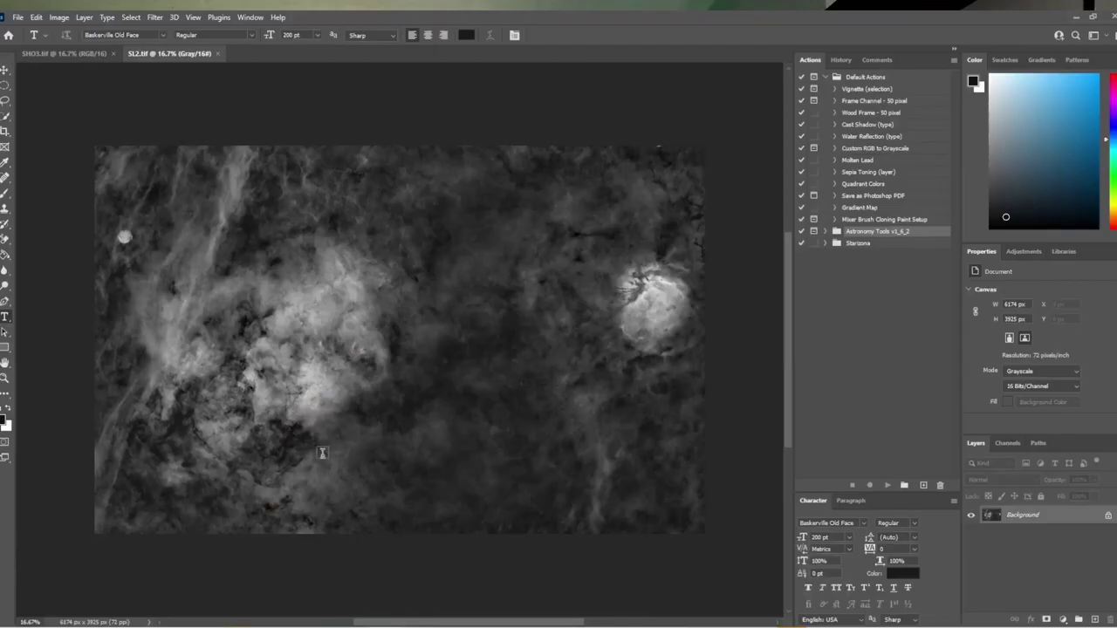
# Switch to Photoshop and open sho4.tif from the 2022-06-21 folder.
pyautogui.click(17, 17)
pyautogui.click(28, 39)
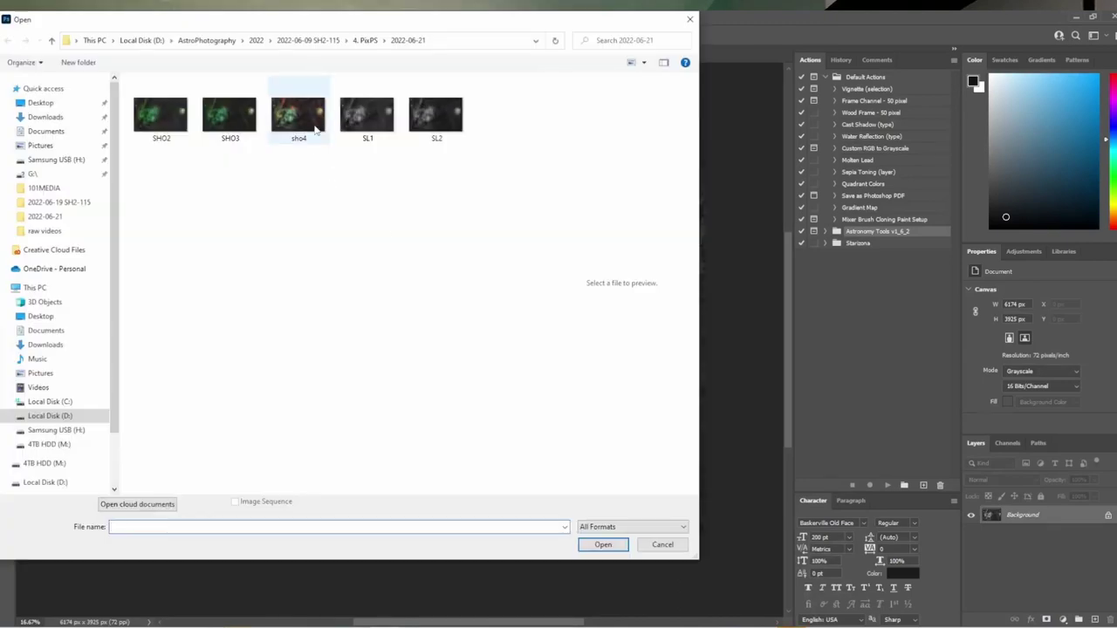
pyautogui.doubleClick(298, 116)
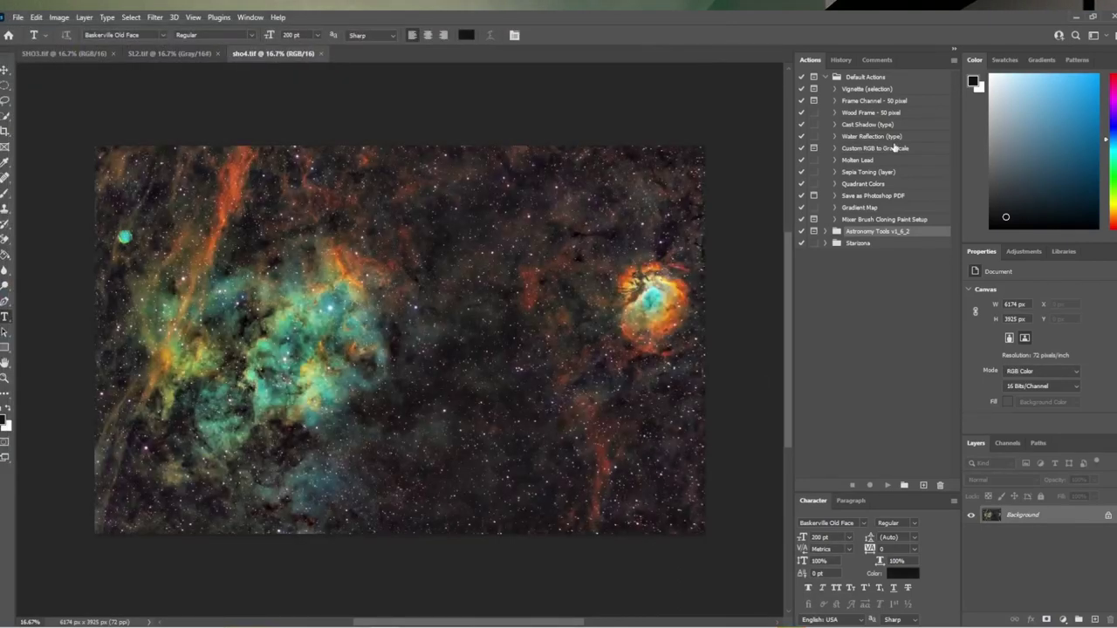
pyautogui.scroll(-1, 586, 379)
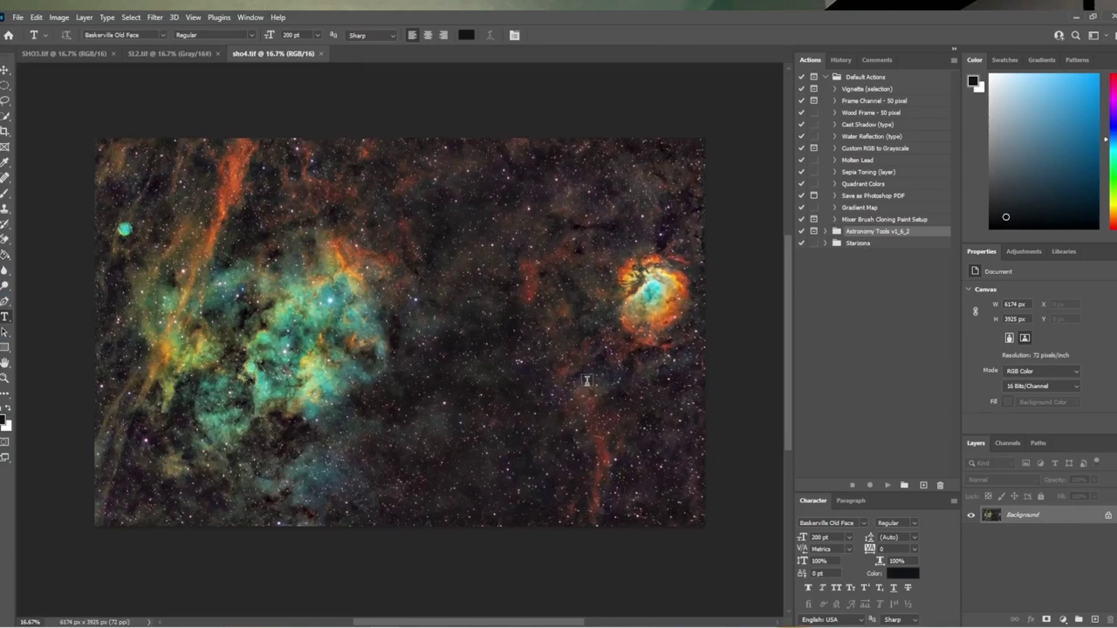
pyautogui.scroll(1, 587, 380)
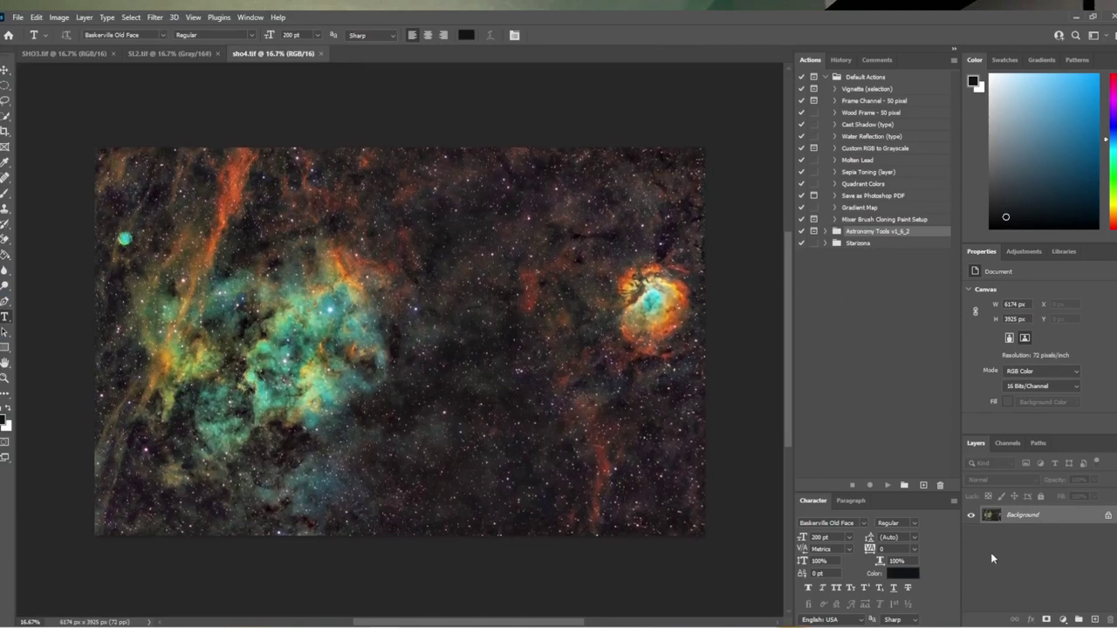
# Duplicate the Background layer and start the High Pass filter on the copy.
pyautogui.hotkey('ctrl', 'j')
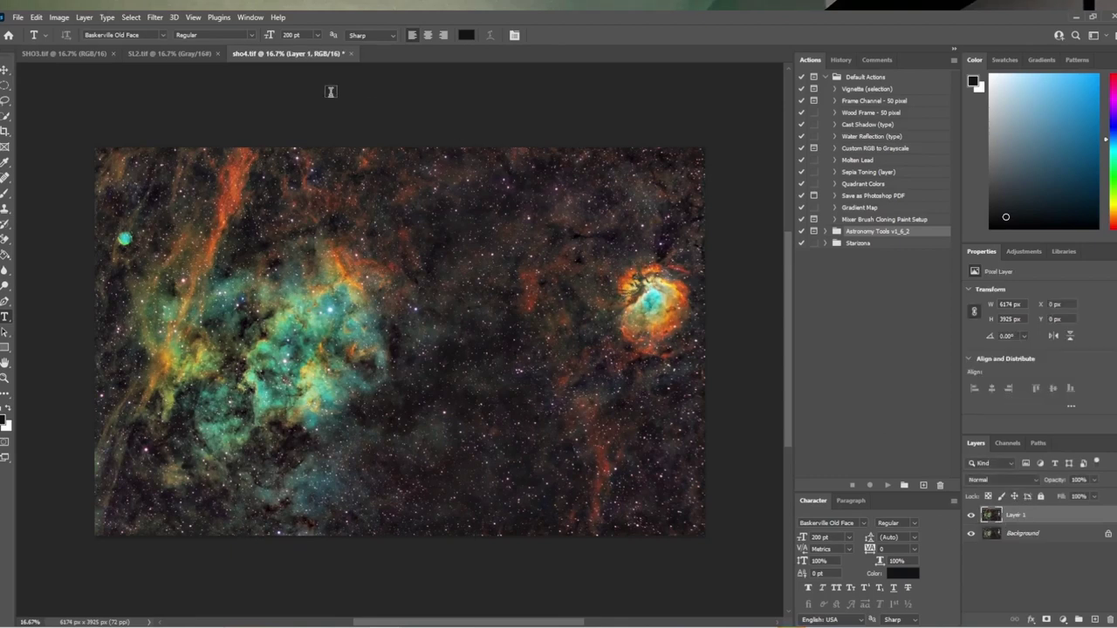
pyautogui.click(155, 18)
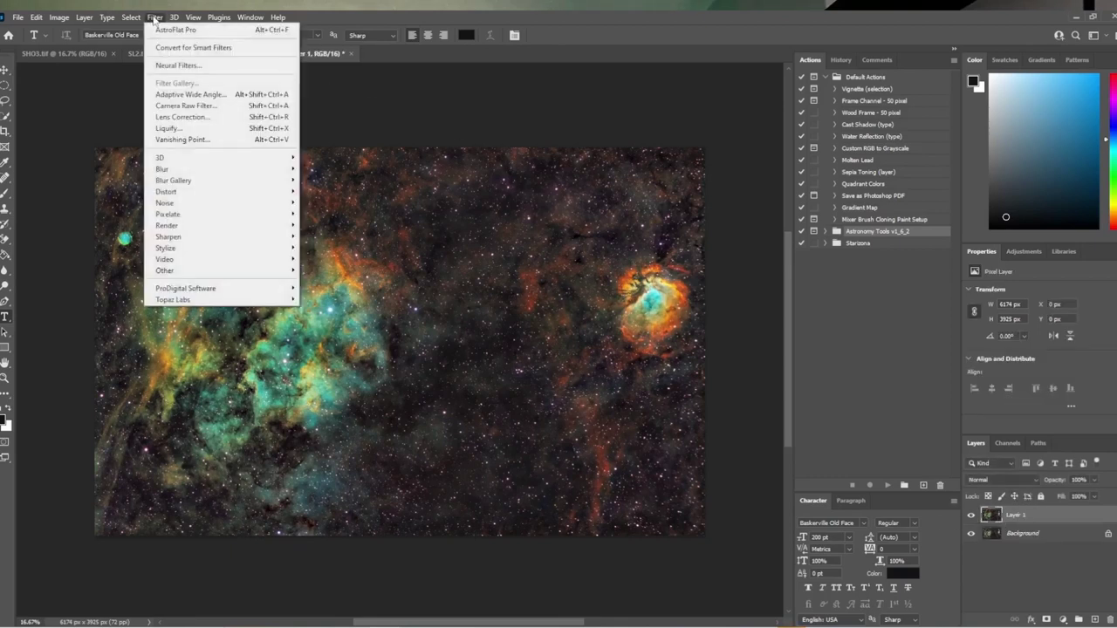
pyautogui.moveTo(283, 271)
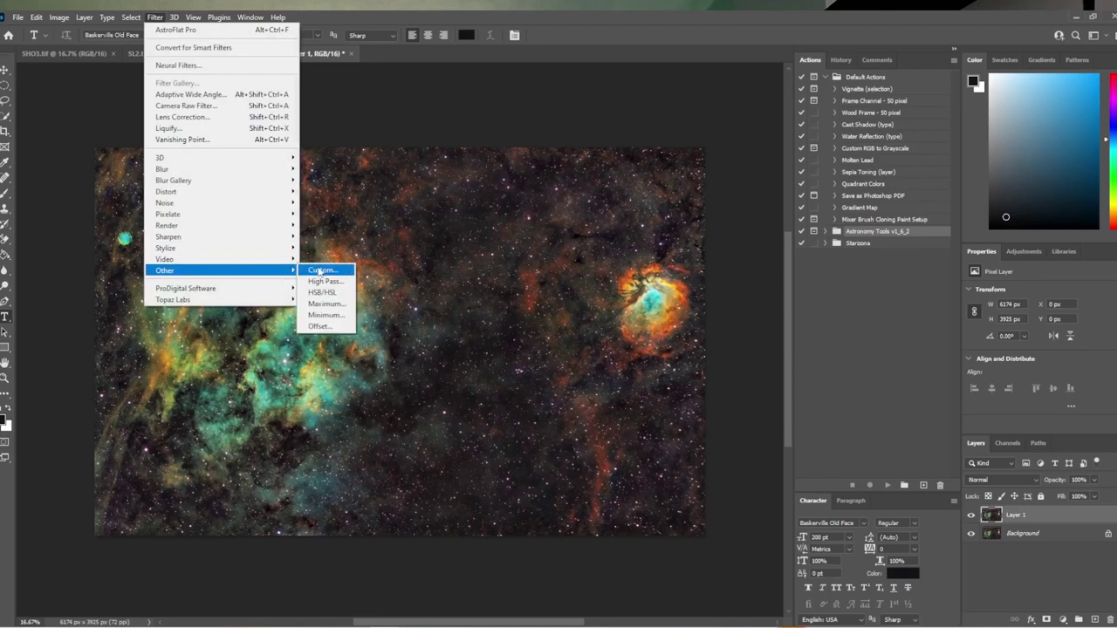
pyautogui.click(326, 282)
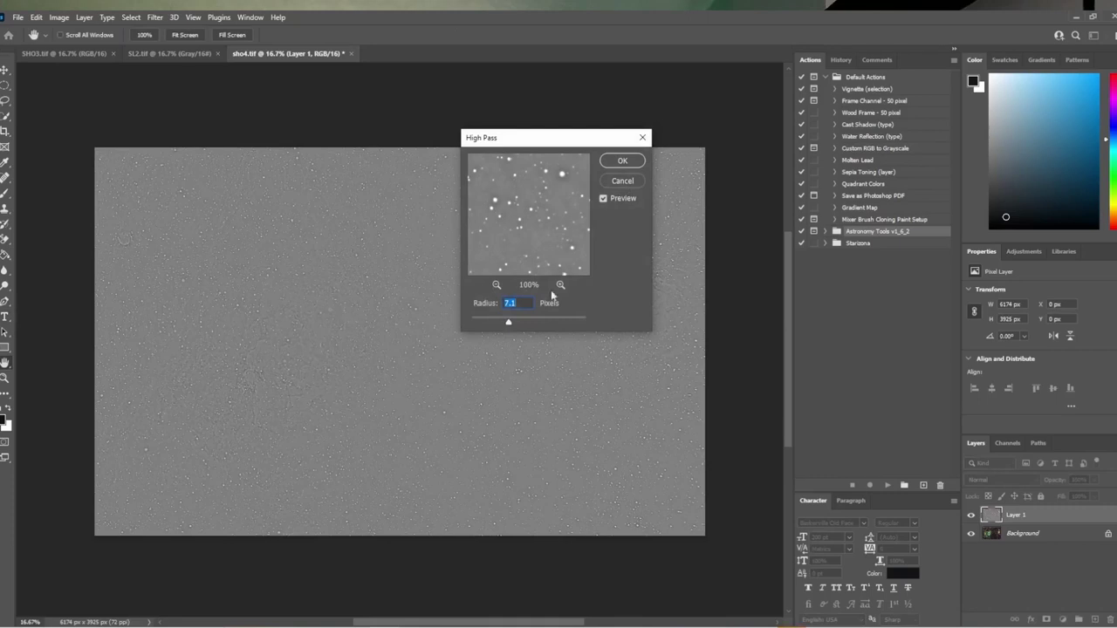
# Preview different High Pass radii on the nebula detail and apply the filter with a radius of 6.0 pixels.
pyautogui.moveTo(509, 322); pyautogui.dragTo(532, 326)
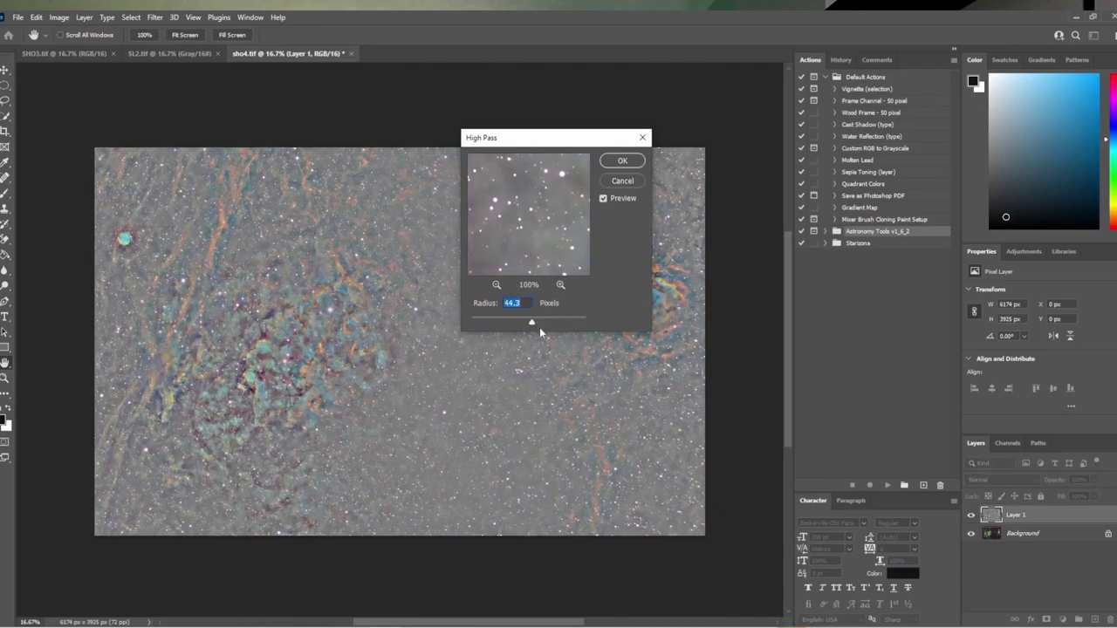
pyautogui.moveTo(532, 323)
pyautogui.mouseDown()
pyautogui.moveTo(499, 318)
pyautogui.moveTo(517, 325)
pyautogui.mouseUp()
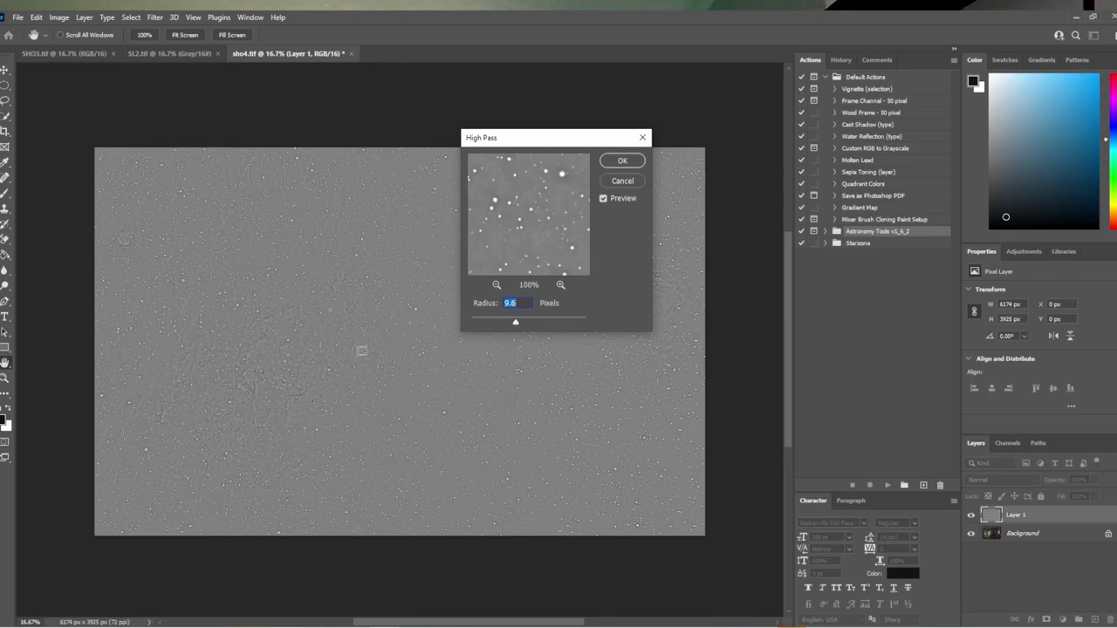
pyautogui.click(302, 367)
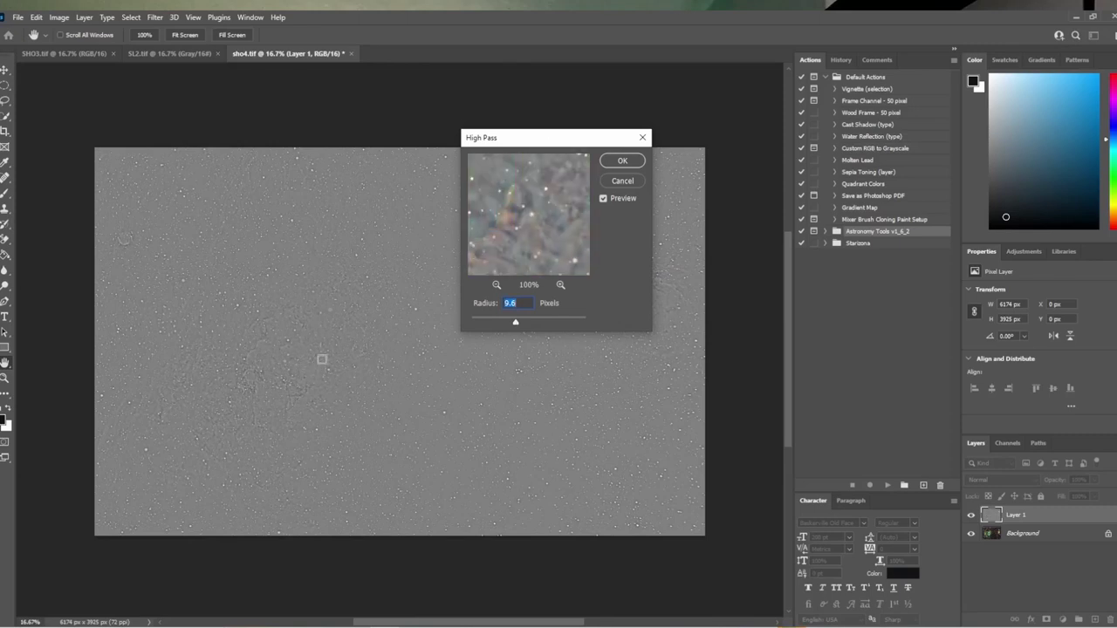
pyautogui.moveTo(515, 323); pyautogui.dragTo(487, 321)
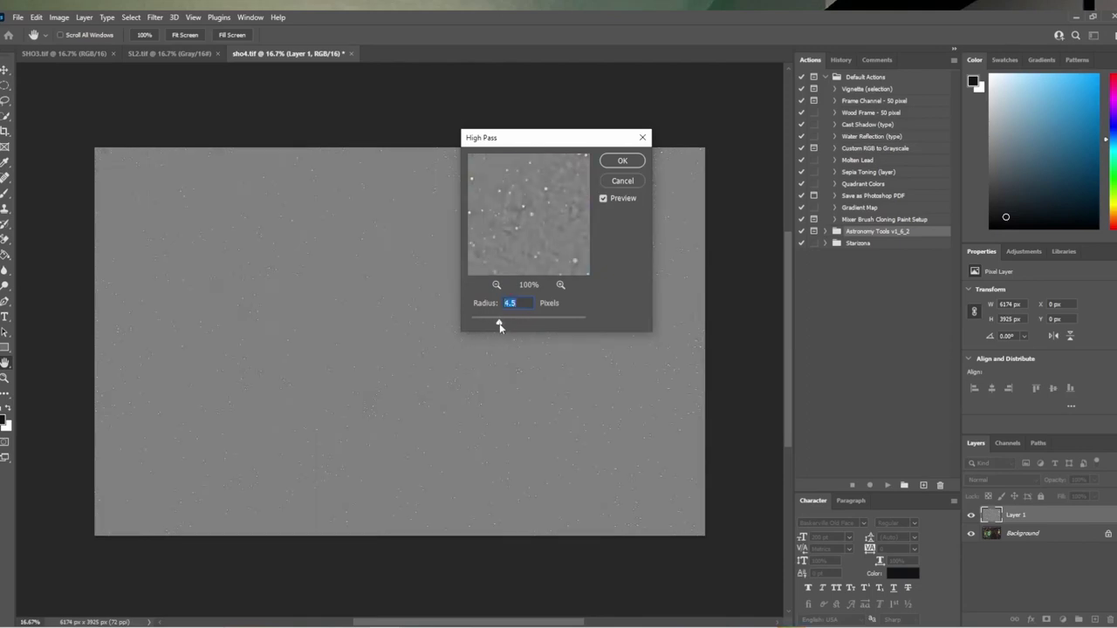
pyautogui.moveTo(500, 327); pyautogui.dragTo(505, 326)
pyautogui.click(504, 323)
pyautogui.write('6')
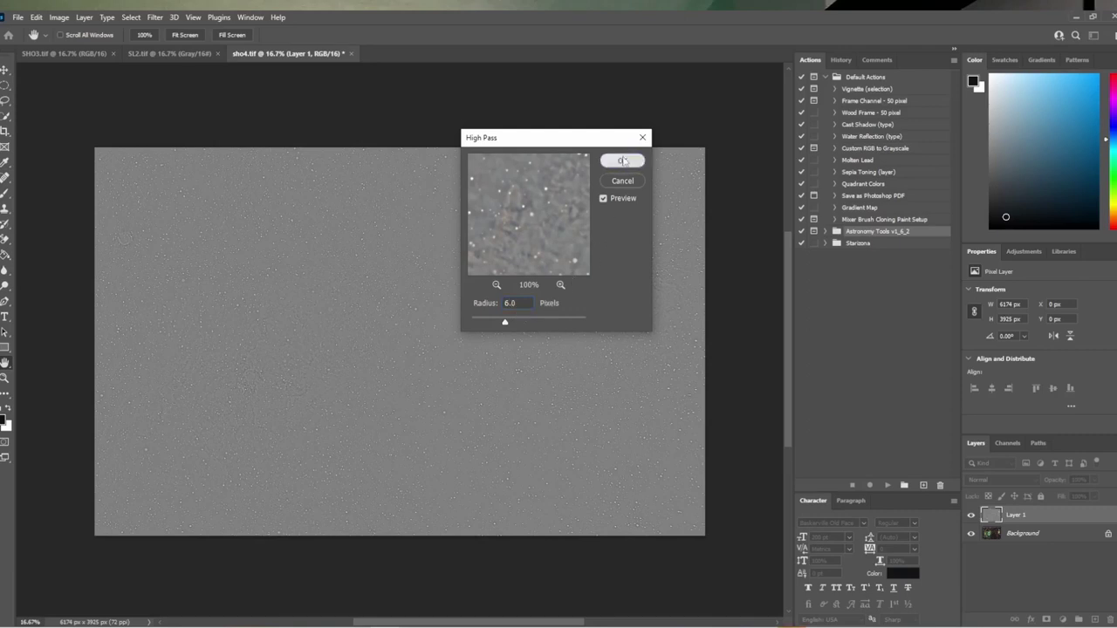
pyautogui.click(624, 162)
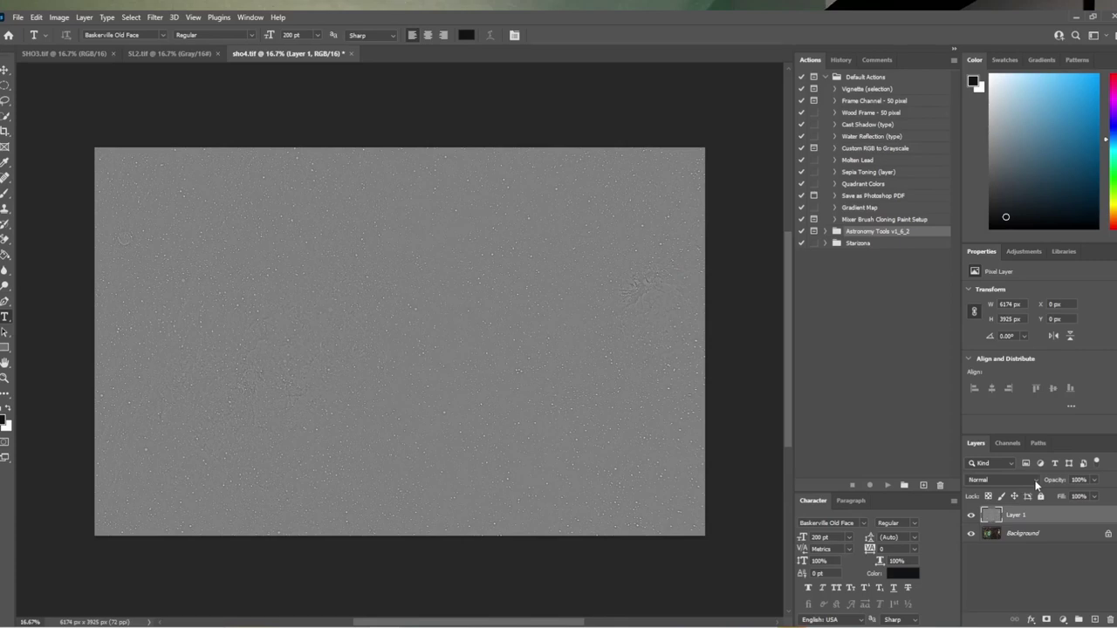
# Set the high-pass layer's blend mode to Soft Light and select the Brush tool.
pyautogui.click(1036, 485)
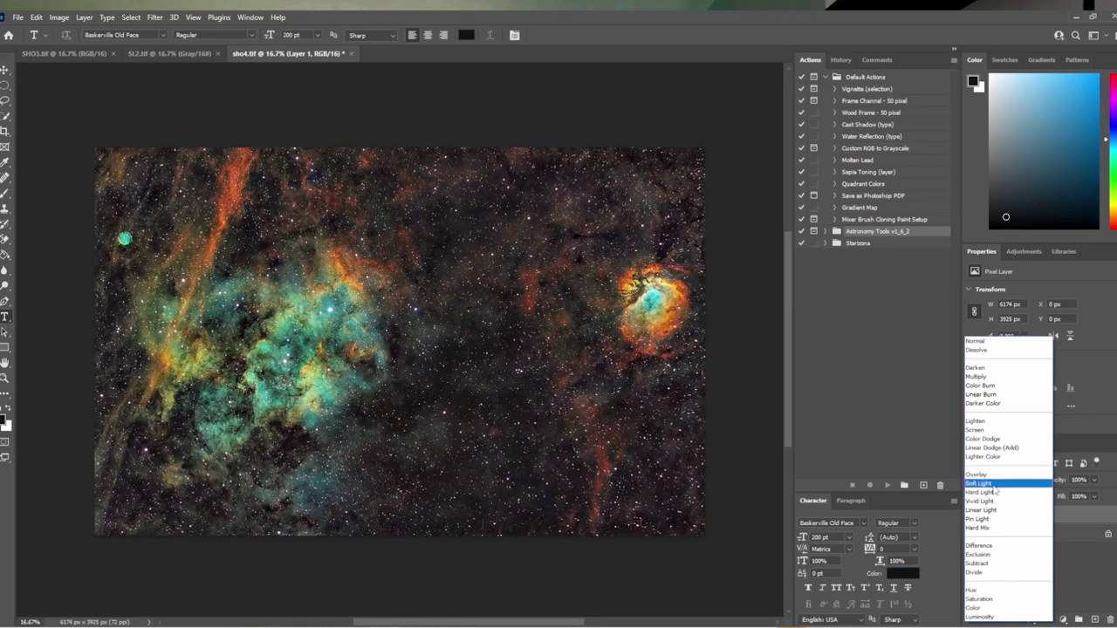
pyautogui.click(992, 484)
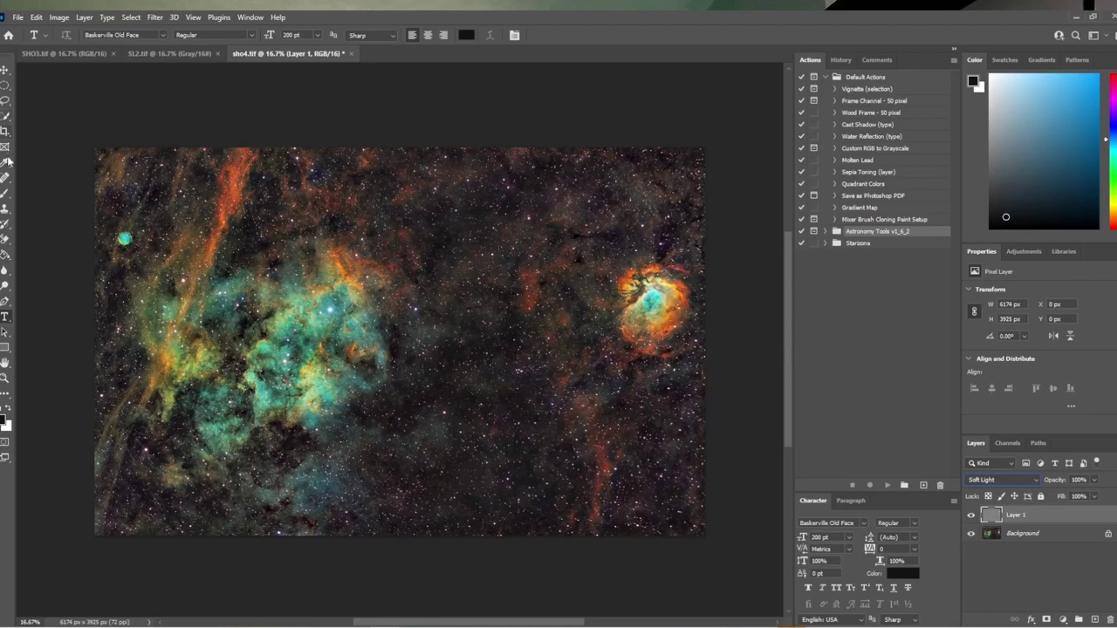
pyautogui.click(6, 197)
# Compare the large teal nebula's detail with the high-pass layer hidden and shown, close up and from farther out.
pyautogui.scroll(4, 302, 336)
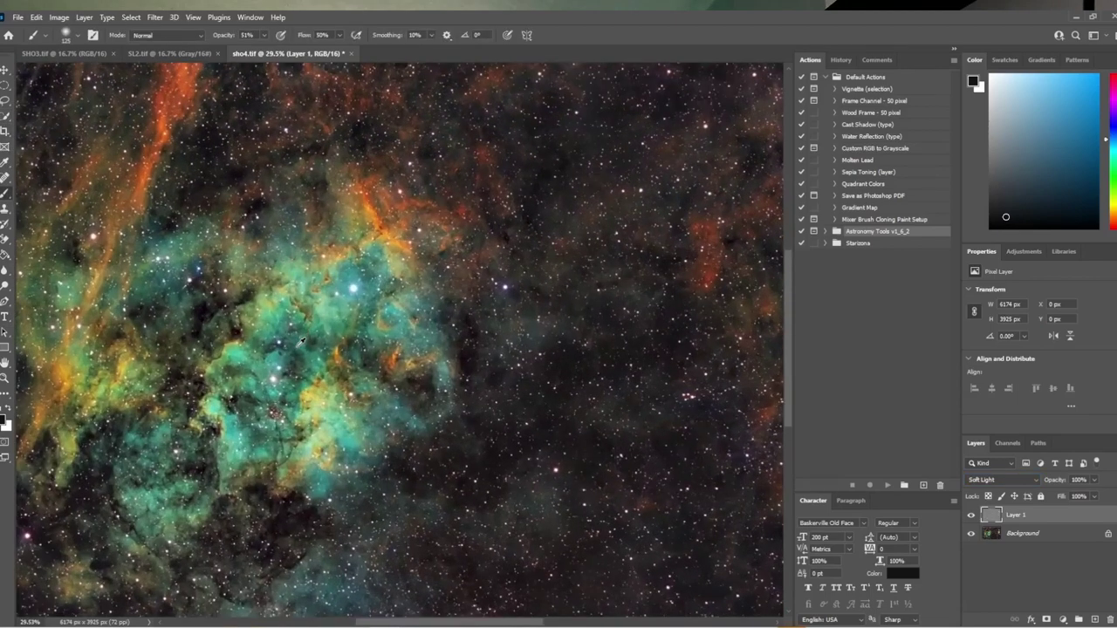
pyautogui.scroll(3, 384, 337)
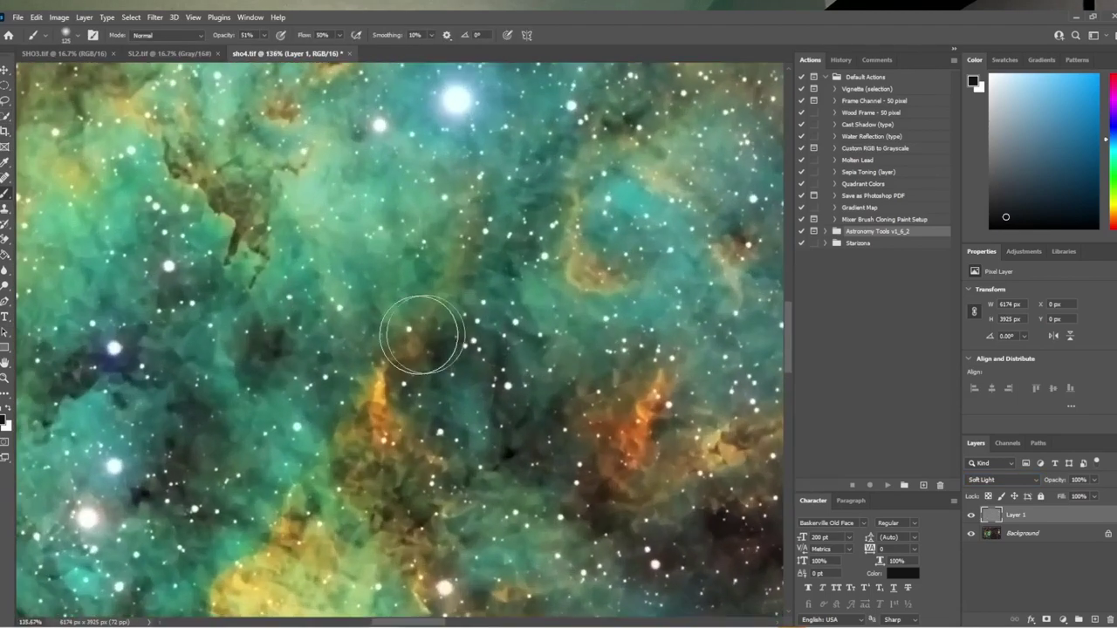
pyautogui.click(971, 517)
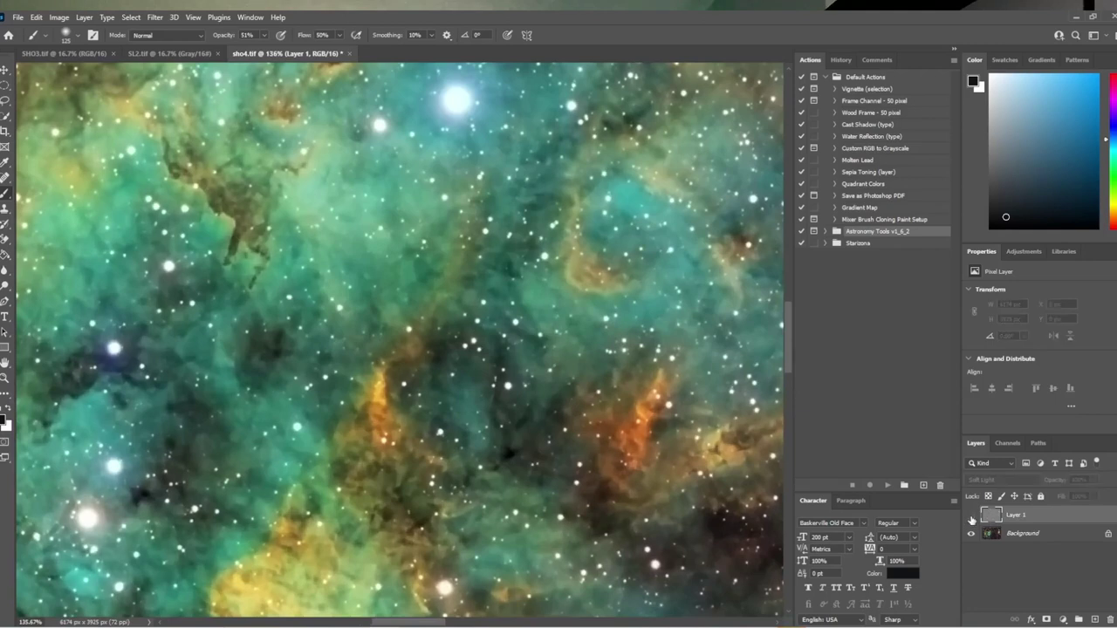
pyautogui.click(971, 517)
pyautogui.click(972, 516)
pyautogui.scroll(-3, 501, 521)
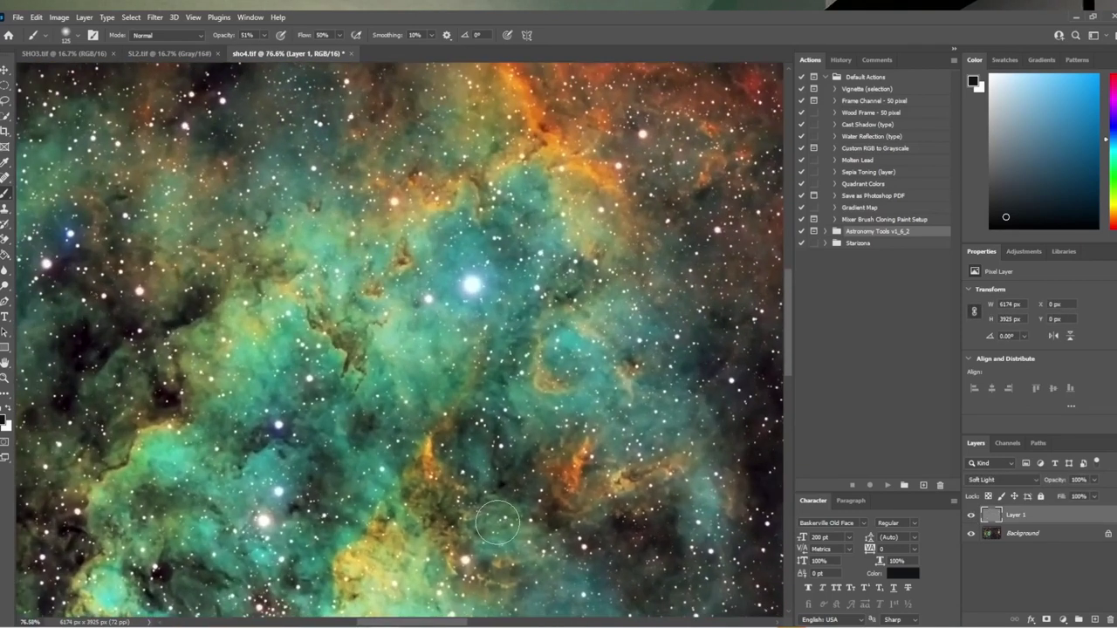
pyautogui.click(972, 517)
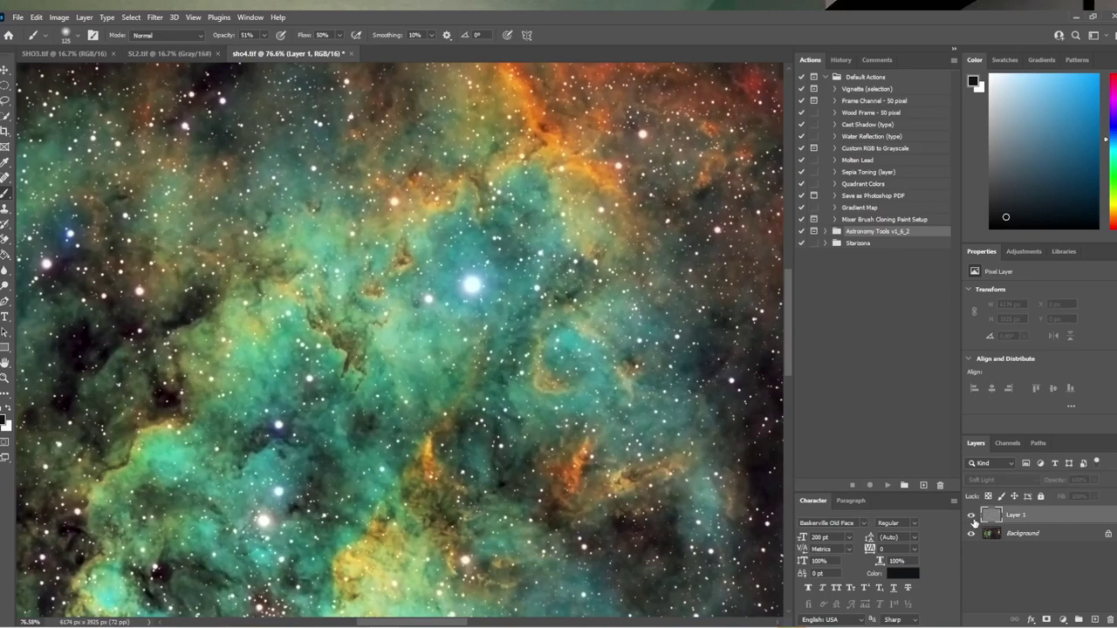
pyautogui.click(972, 517)
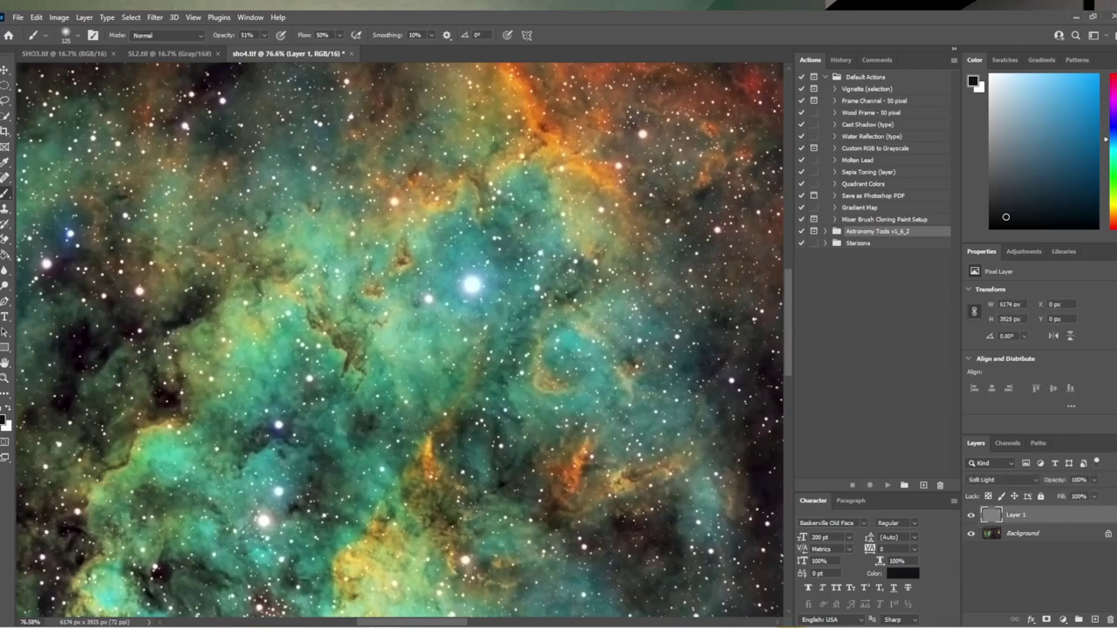
pyautogui.moveTo(188, 474); pyautogui.dragTo(548, 365)
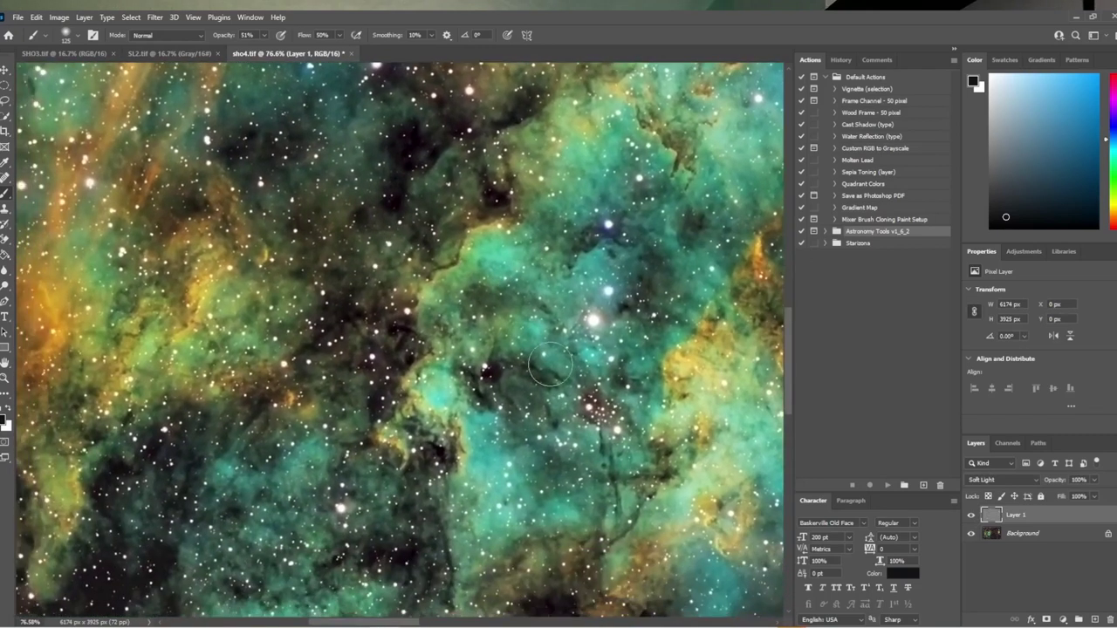
pyautogui.click(972, 516)
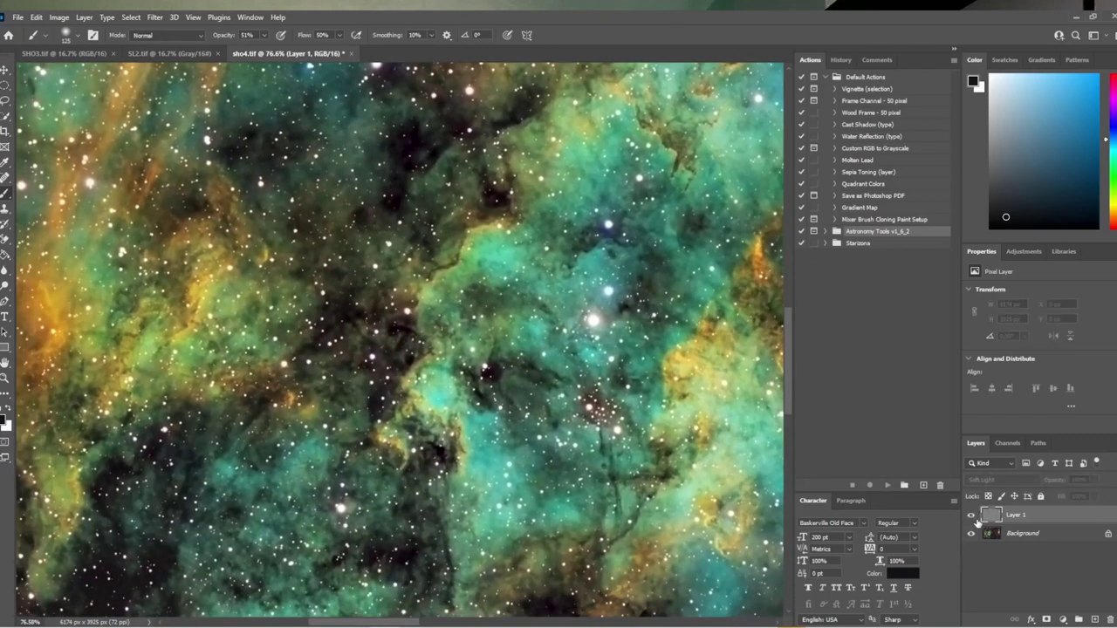
pyautogui.click(973, 519)
pyautogui.click(973, 519)
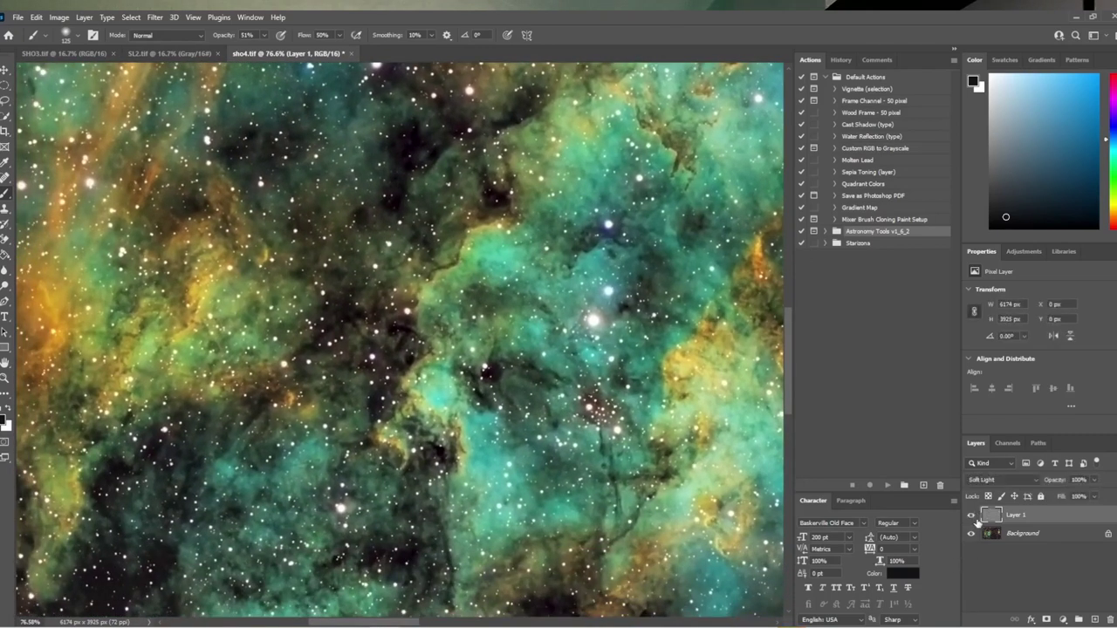
# Compare the small orange nebula and the reddish background star field with the high-pass layer hidden and shown.
pyautogui.scroll(-3, 439, 497)
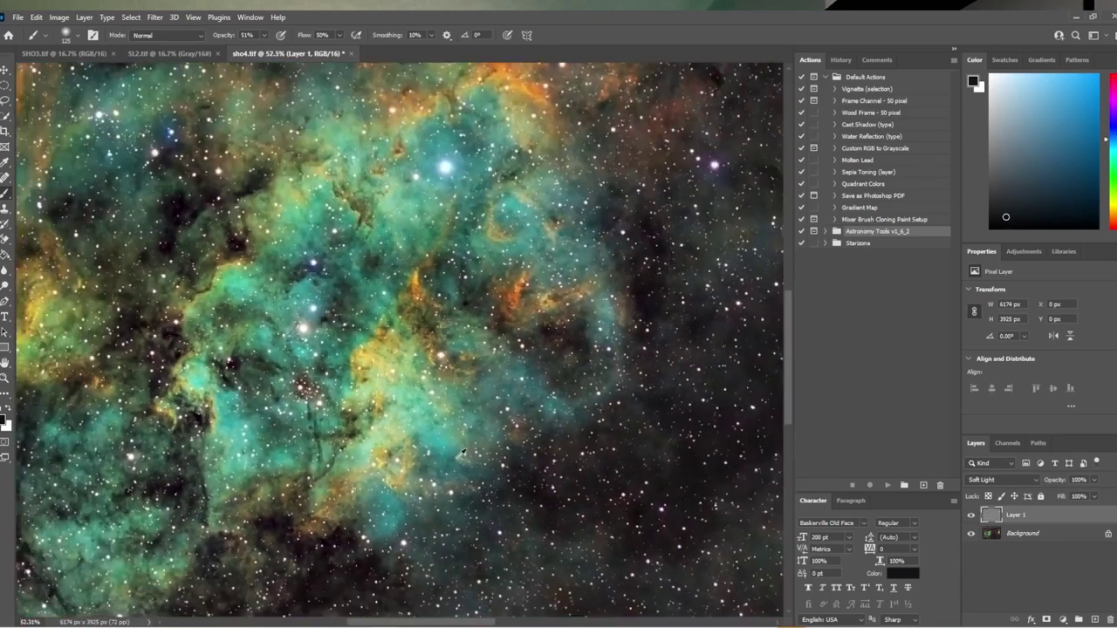
pyautogui.scroll(-2, 462, 454)
pyautogui.moveTo(465, 461); pyautogui.dragTo(114, 391)
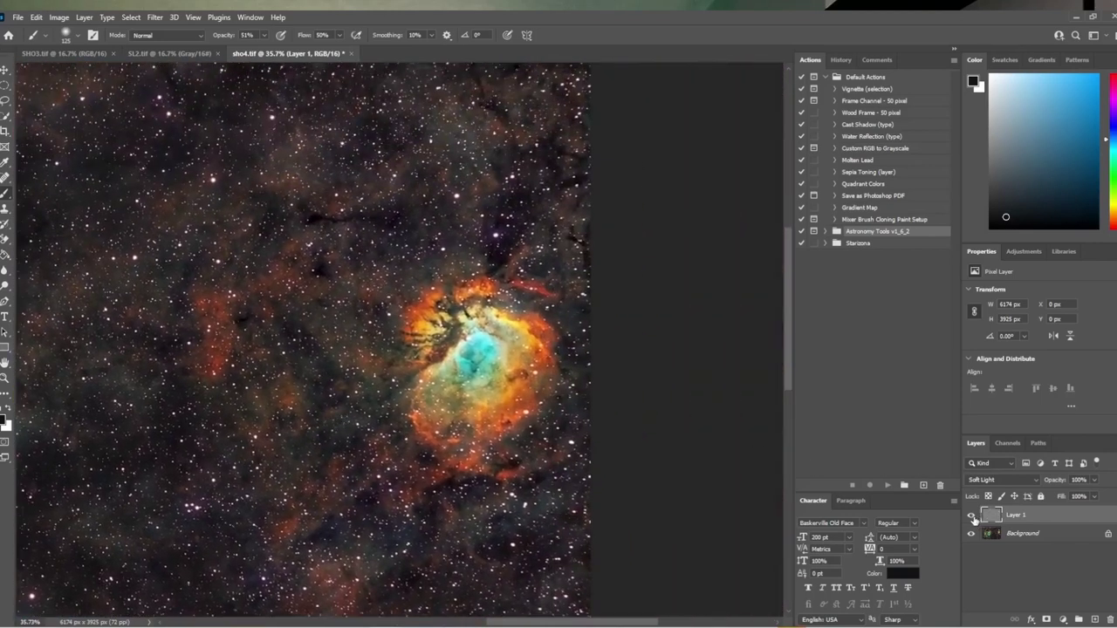
pyautogui.click(972, 516)
pyautogui.click(972, 515)
pyautogui.scroll(10, 196, 284)
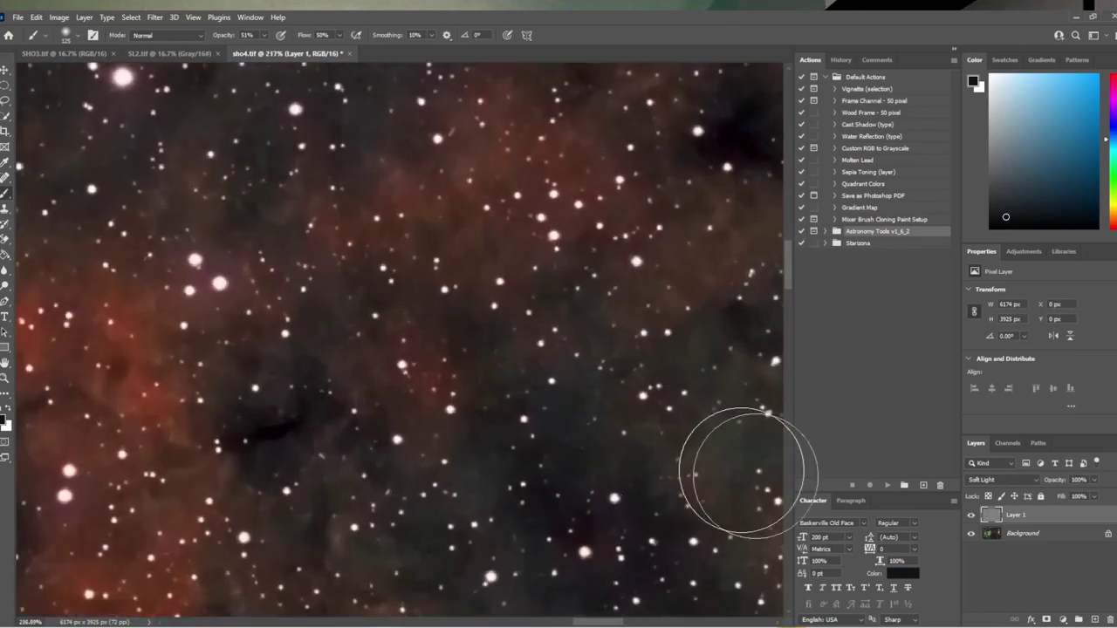
pyautogui.click(971, 515)
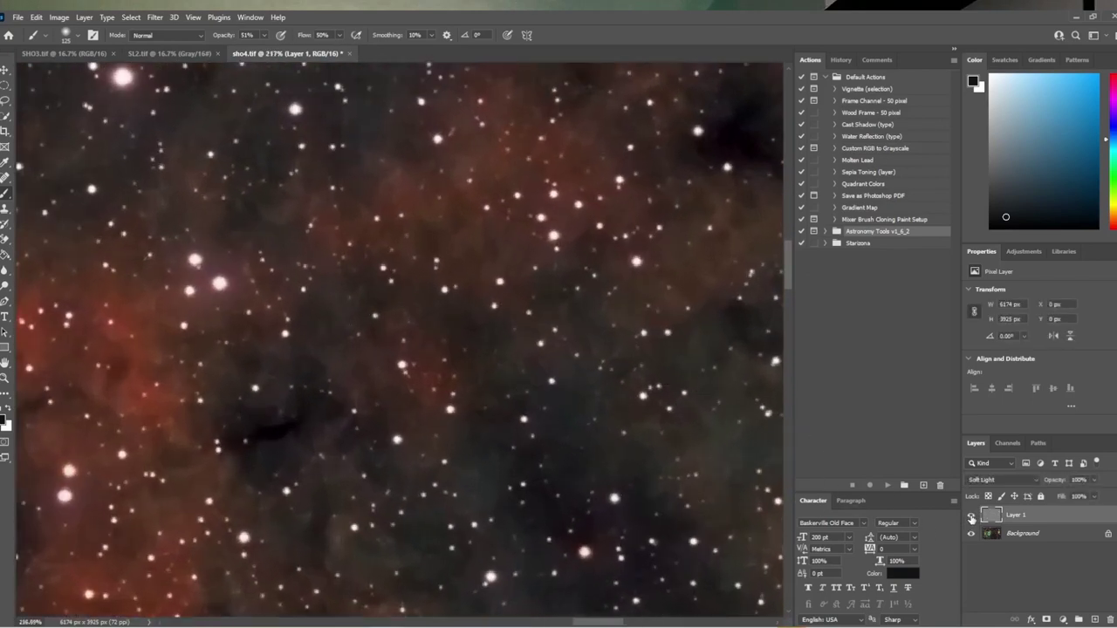
pyautogui.click(971, 515)
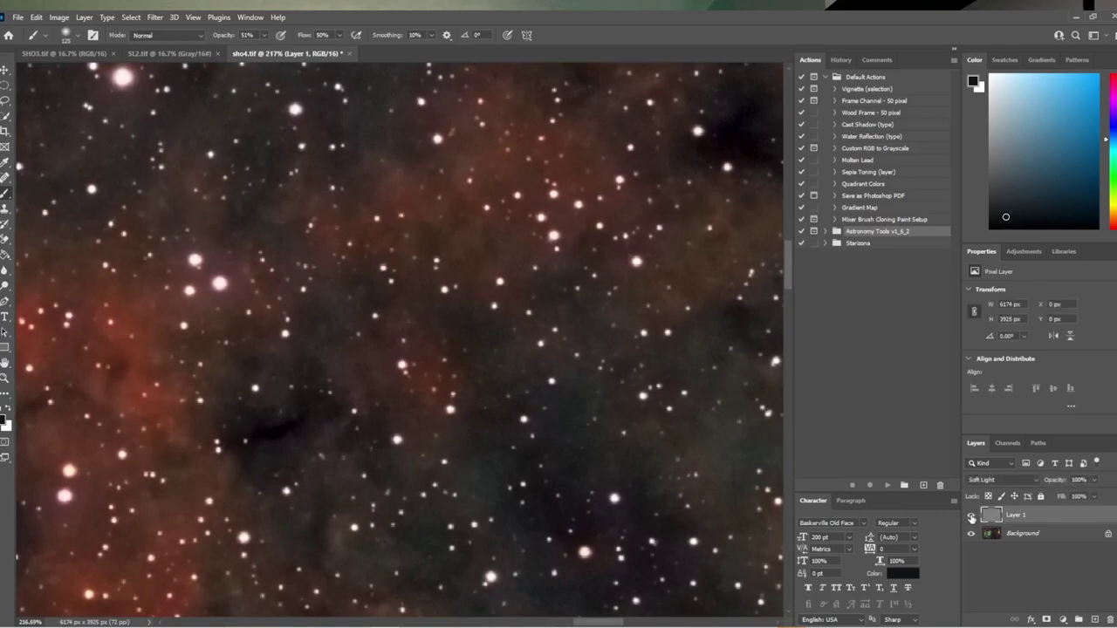
pyautogui.click(971, 517)
pyautogui.click(971, 517)
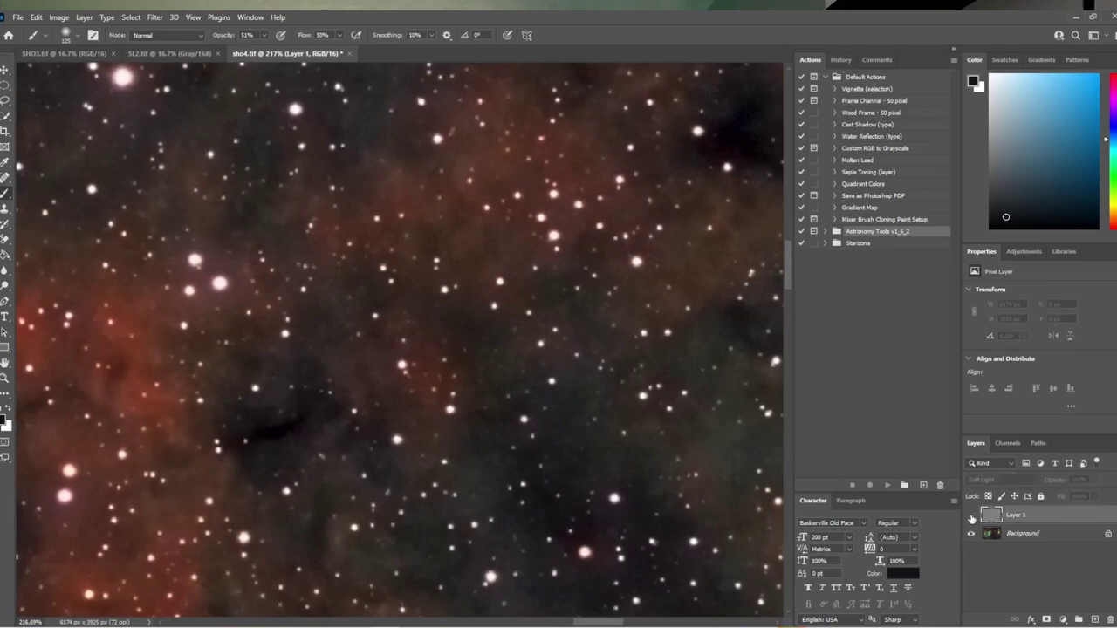
pyautogui.click(971, 517)
# Add a layer mask to the high-pass layer and invert it to black.
pyautogui.hscroll(10, 439, 454)
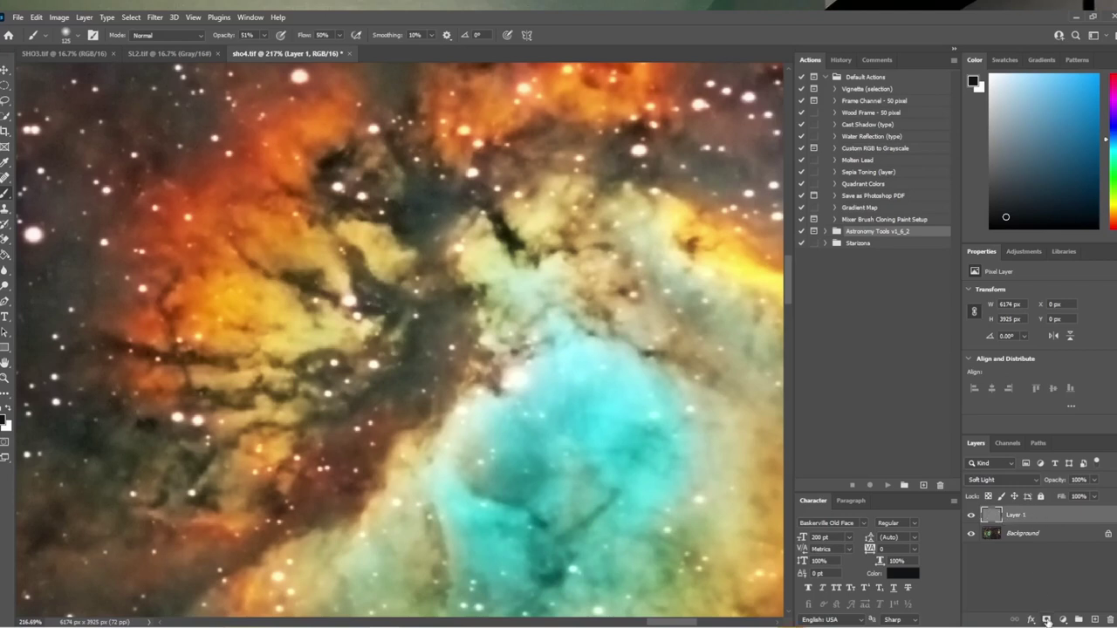
pyautogui.click(1047, 621)
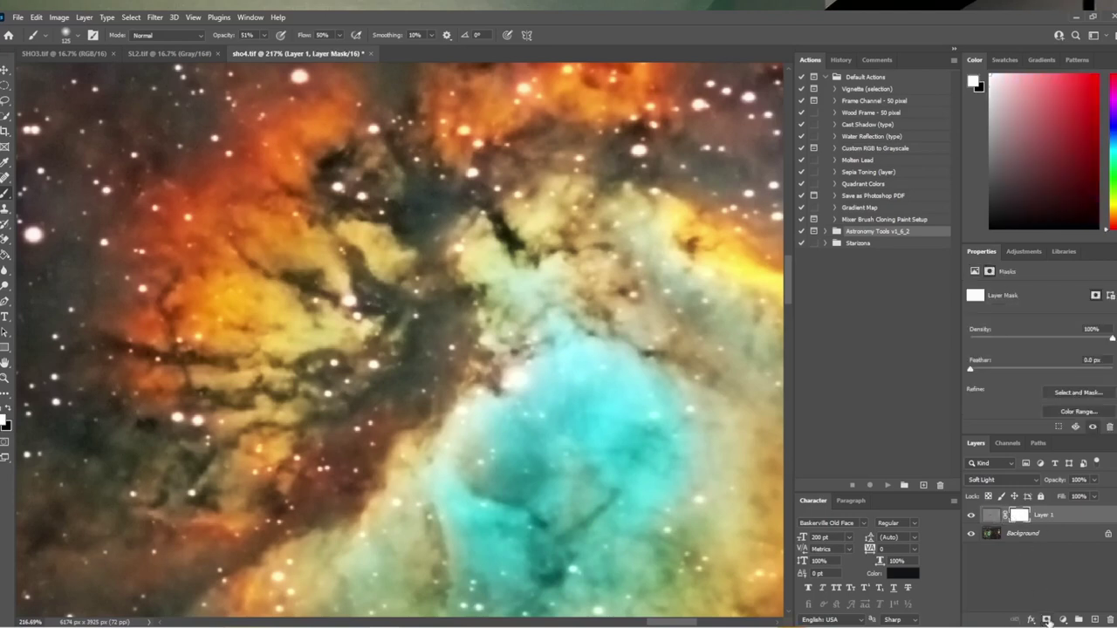
pyautogui.hotkey('ctrl', 'i')
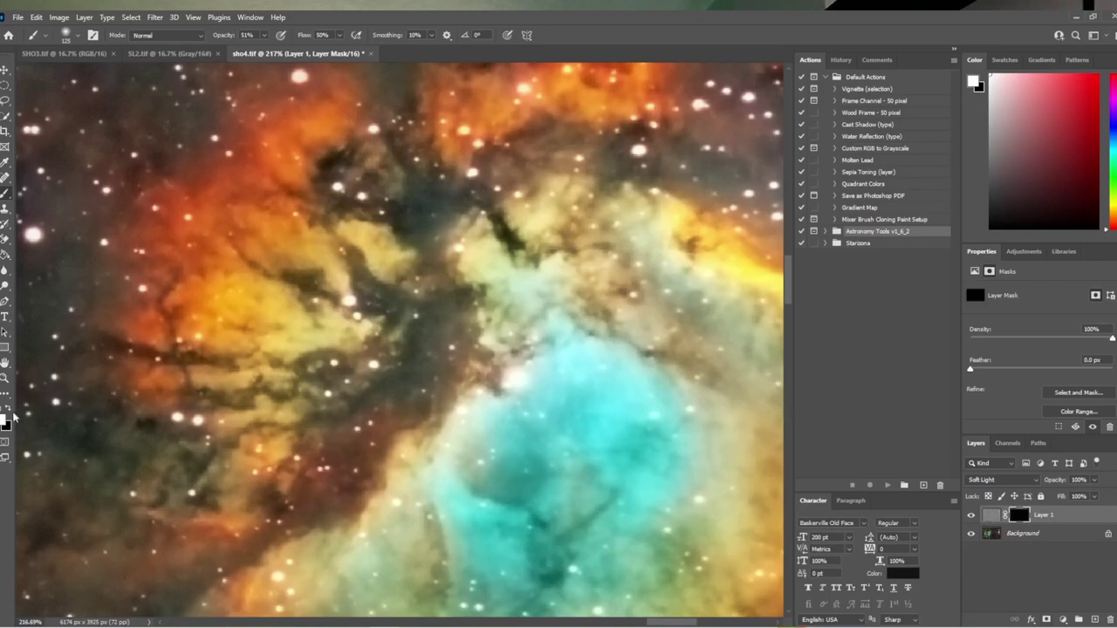
# Set up a white brush with 100% opacity and 100% flow for painting on the mask.
pyautogui.press('x')
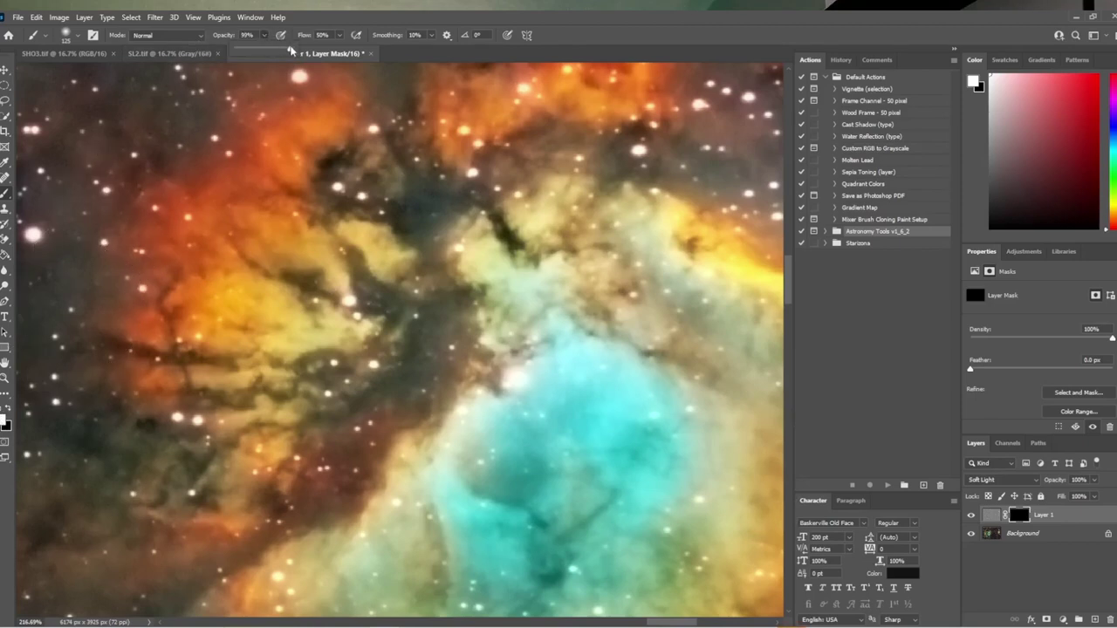
pyautogui.click(341, 35)
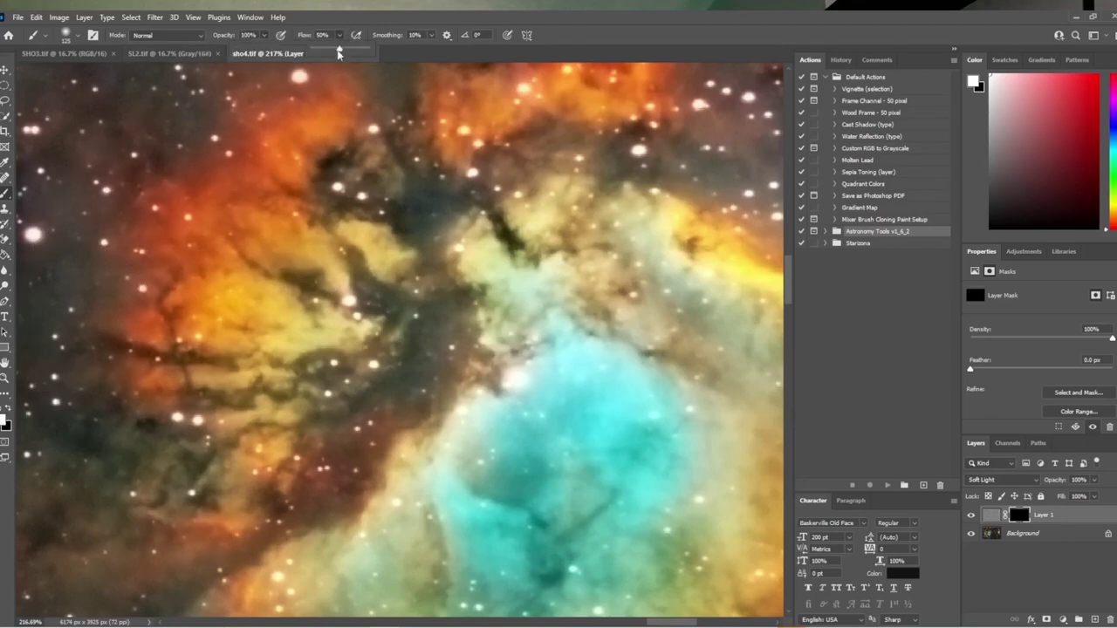
pyautogui.moveTo(338, 52); pyautogui.dragTo(375, 54)
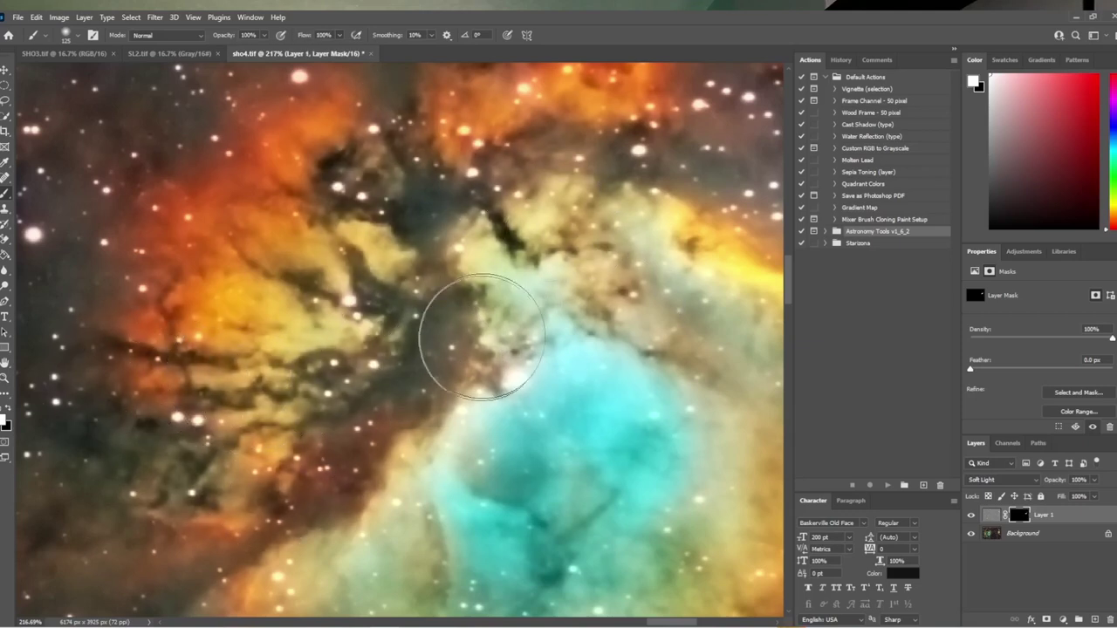
# Paint white on the layer mask over the small orange nebula and the yellow and teal ridges of the large nebula.
pyautogui.scroll(-5, 489, 323)
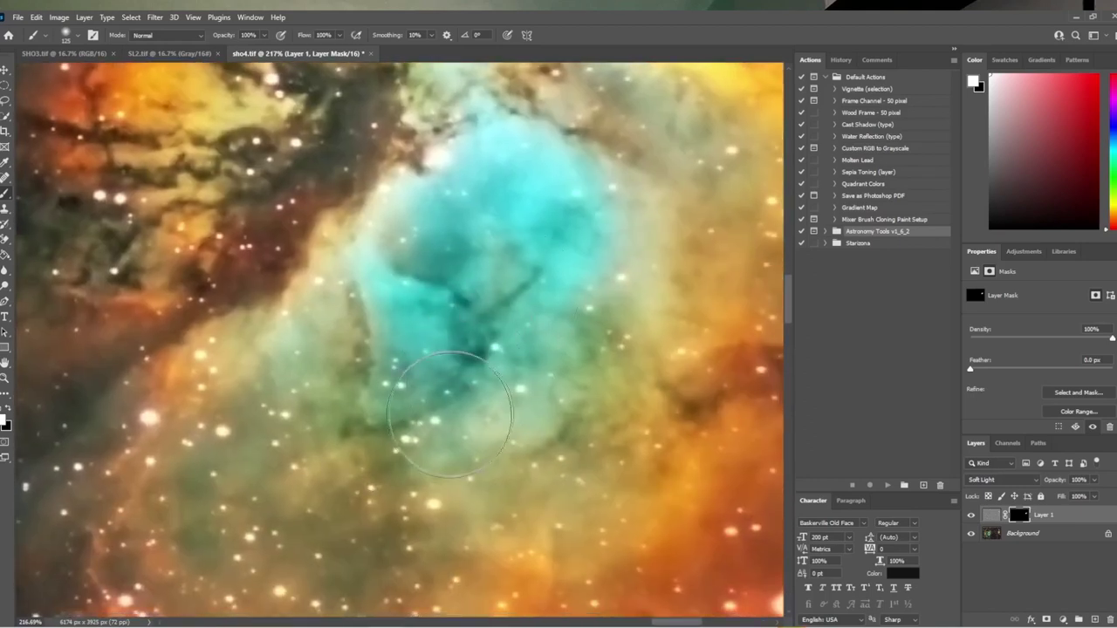
pyautogui.moveTo(594, 176); pyautogui.dragTo(428, 428)
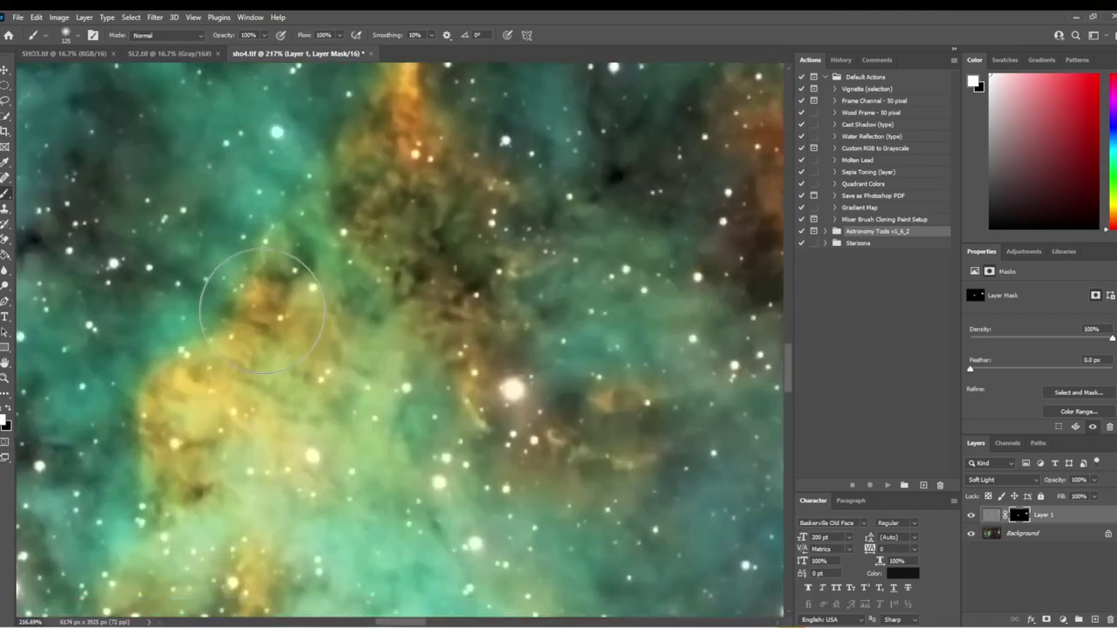
pyautogui.moveTo(400, 511); pyautogui.dragTo(472, 299)
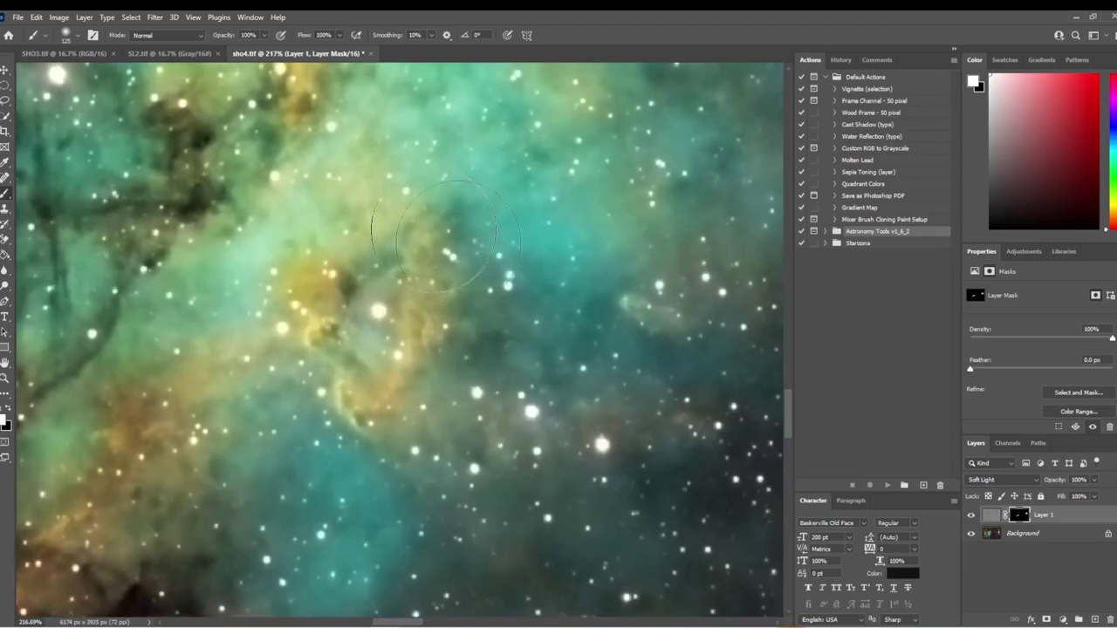
pyautogui.moveTo(206, 495); pyautogui.dragTo(454, 331)
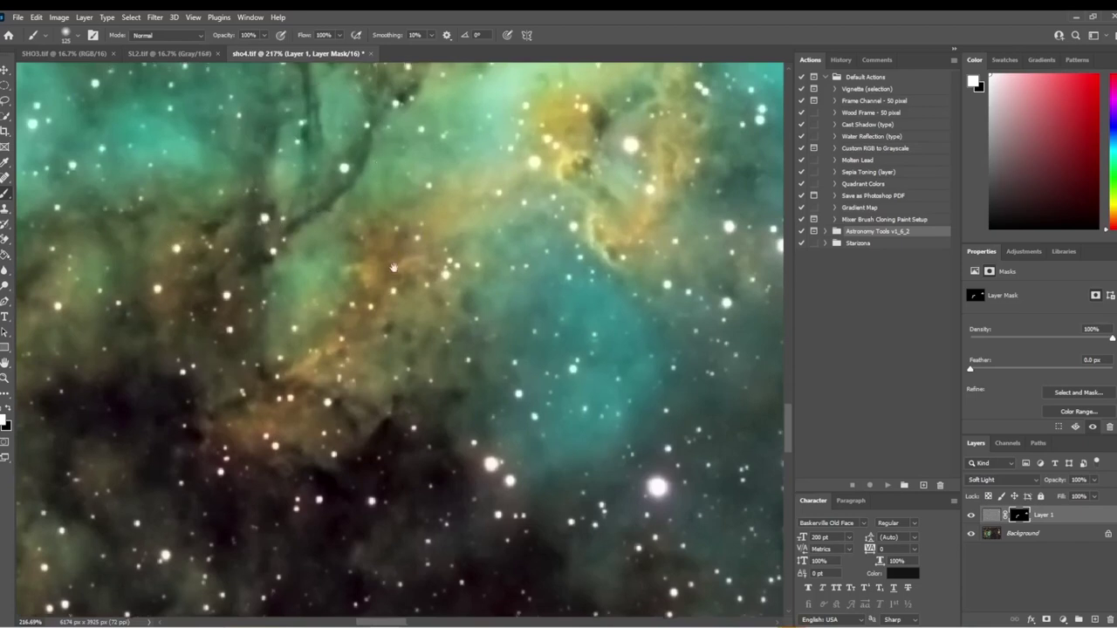
pyautogui.moveTo(379, 155); pyautogui.dragTo(438, 526)
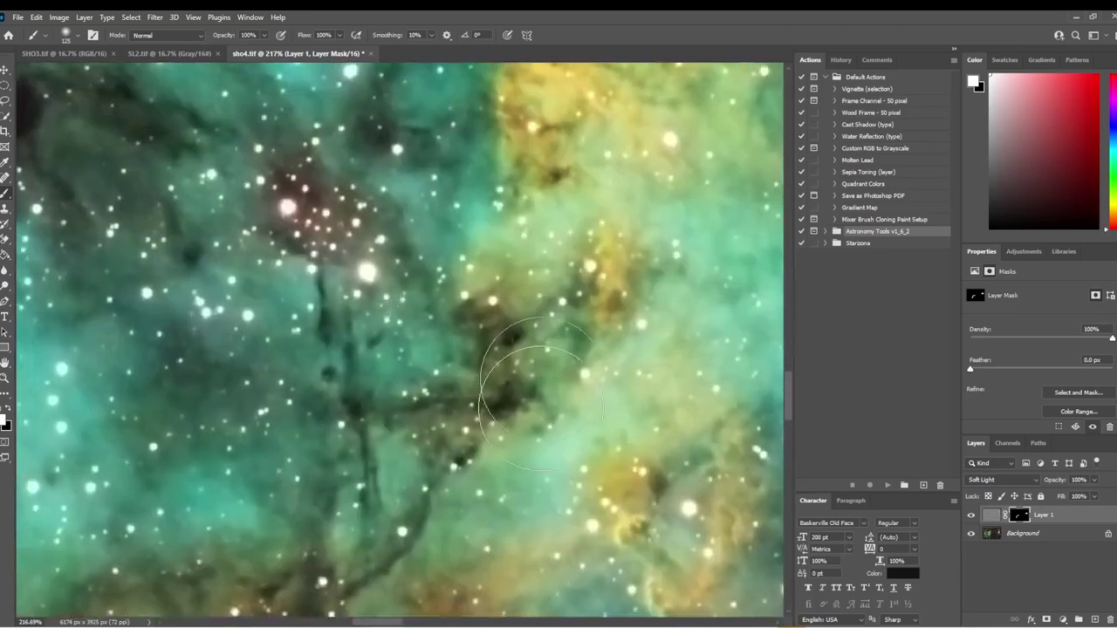
pyautogui.moveTo(568, 194); pyautogui.dragTo(490, 405)
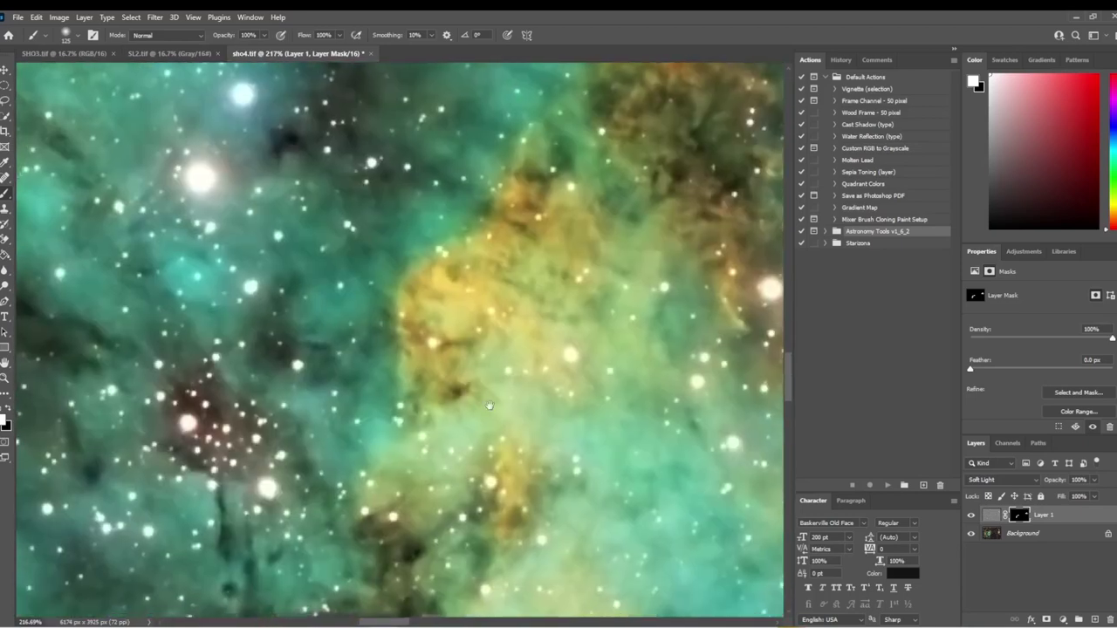
pyautogui.moveTo(623, 121)
pyautogui.mouseDown()
pyautogui.moveTo(444, 209)
pyautogui.moveTo(427, 265)
pyautogui.mouseUp()
pyautogui.moveTo(262, 314)
pyautogui.mouseDown()
pyautogui.moveTo(526, 331)
pyautogui.moveTo(557, 349)
pyautogui.mouseUp()
# Paint white on the mask over the dark pillar, the surrounding dust lanes and the teal edges of the large nebula.
pyautogui.scroll(-3, 557, 349)
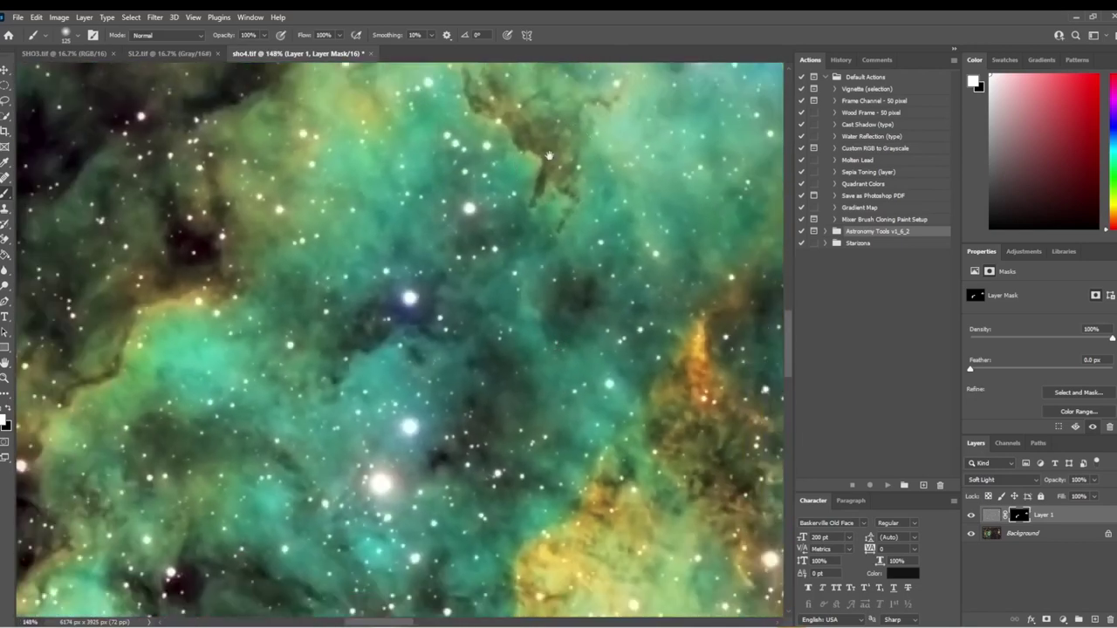
pyautogui.moveTo(532, 183); pyautogui.dragTo(504, 430)
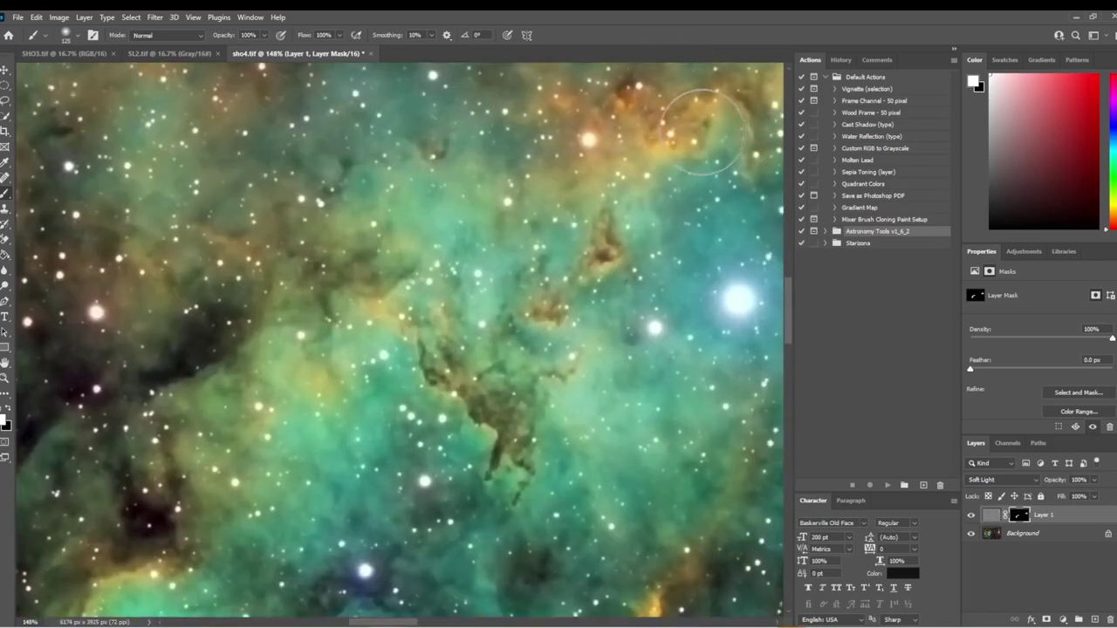
pyautogui.moveTo(224, 242); pyautogui.dragTo(444, 280)
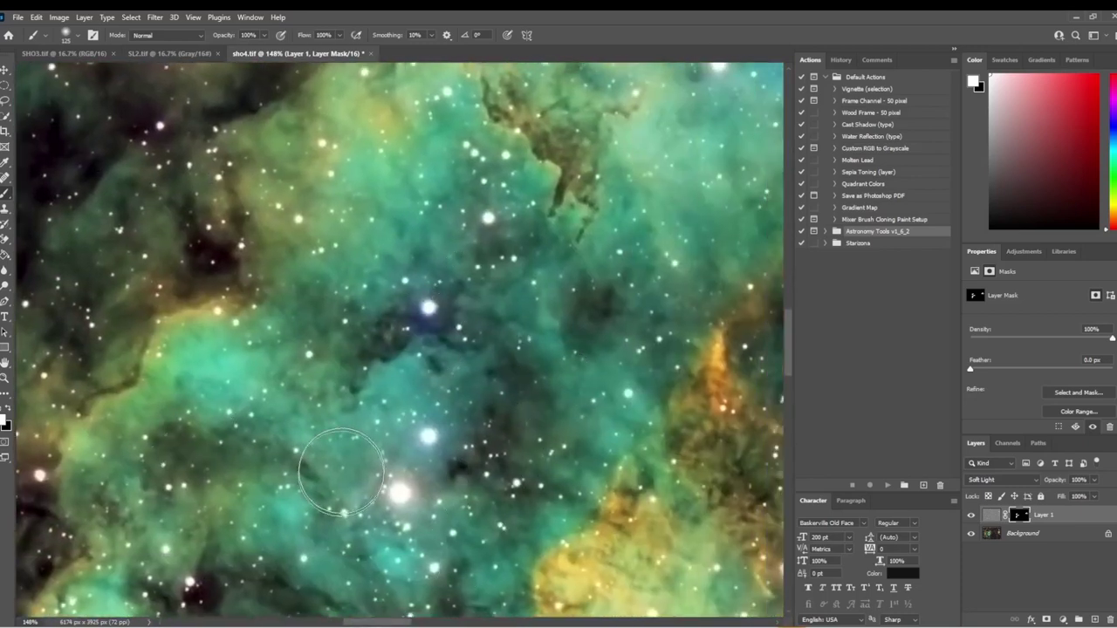
pyautogui.moveTo(336, 462); pyautogui.dragTo(536, 334)
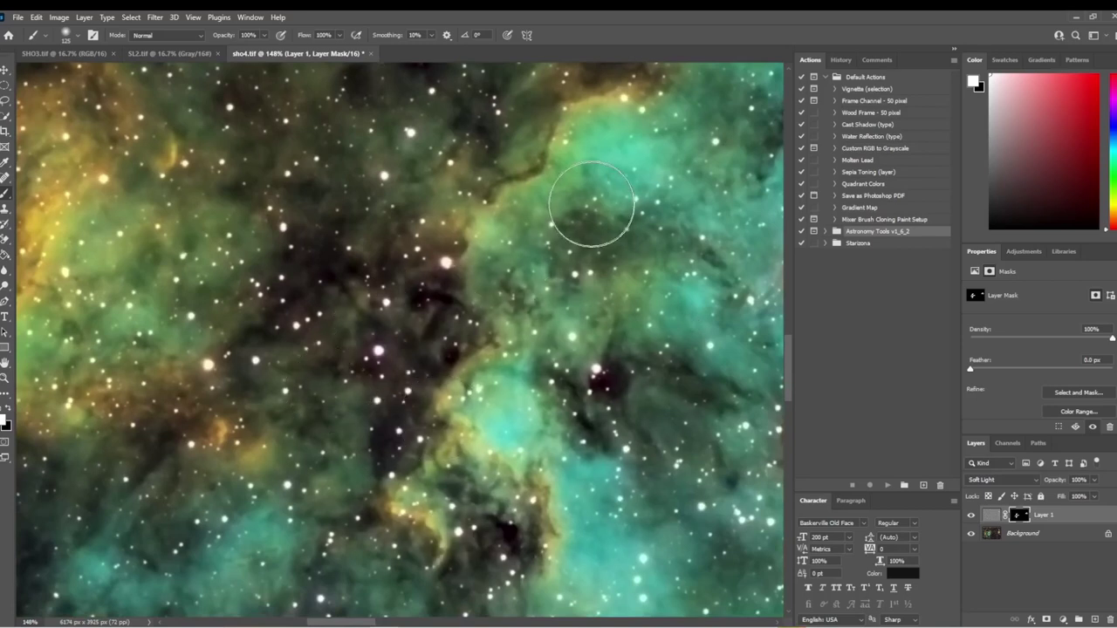
# Paint white on the mask over the yellow and green ridges west of the dust lanes and along the orange-red filament to the image's upper edge.
pyautogui.moveTo(409, 251); pyautogui.dragTo(402, 241)
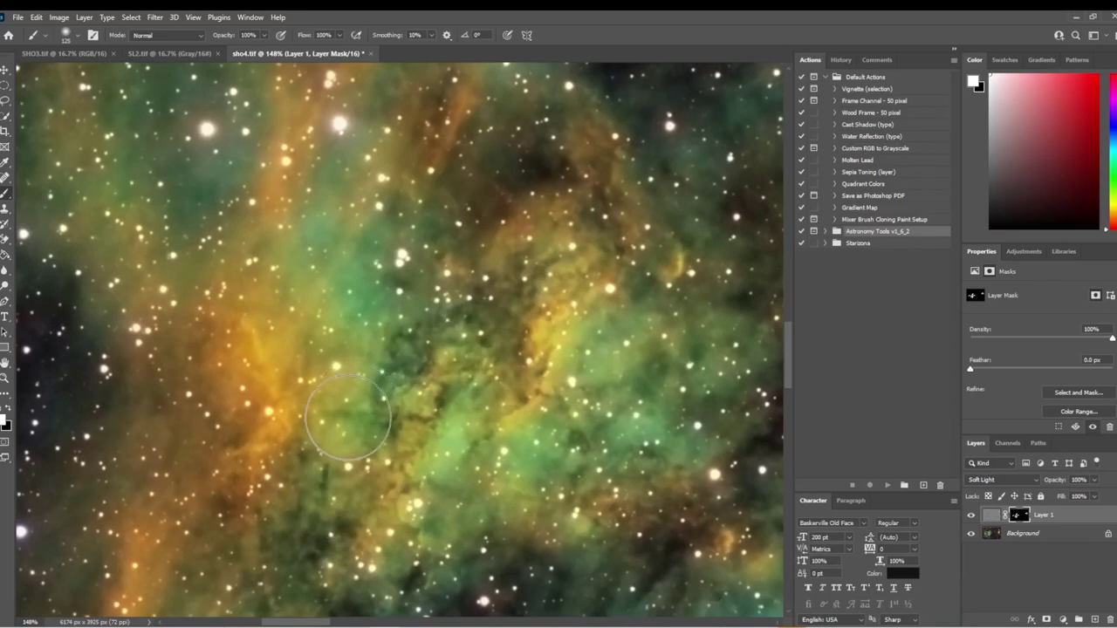
pyautogui.moveTo(369, 265); pyautogui.dragTo(489, 401)
pyautogui.moveTo(262, 192)
pyautogui.mouseDown()
pyautogui.moveTo(328, 263)
pyautogui.moveTo(294, 492)
pyautogui.mouseUp()
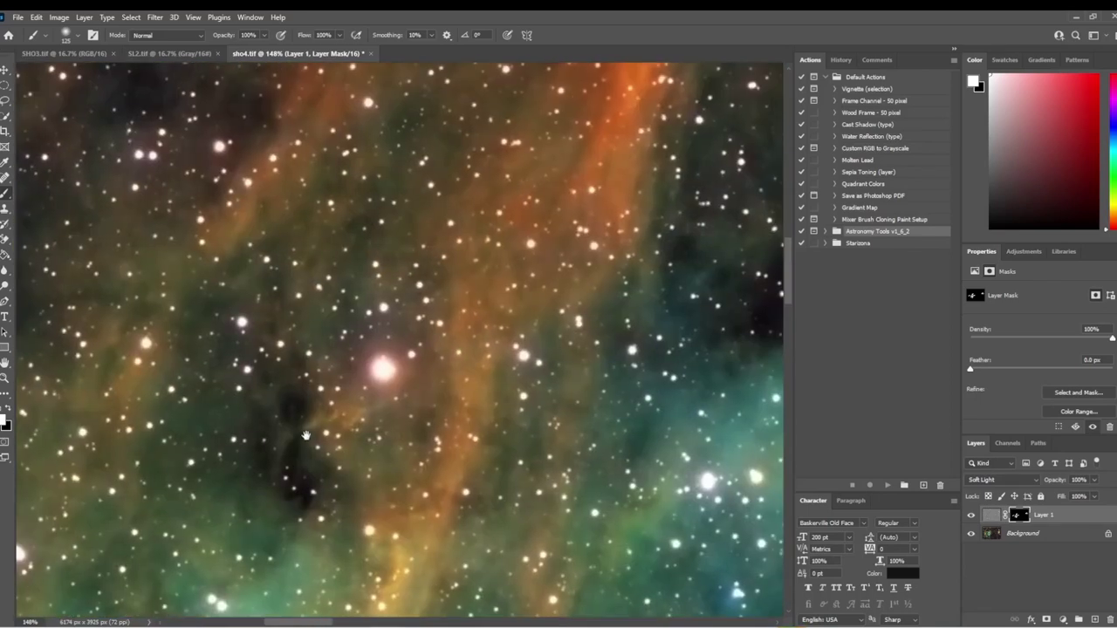
pyautogui.moveTo(558, 392)
pyautogui.mouseDown()
pyautogui.moveTo(284, 539)
pyautogui.moveTo(397, 345)
pyautogui.moveTo(331, 534)
pyautogui.mouseUp()
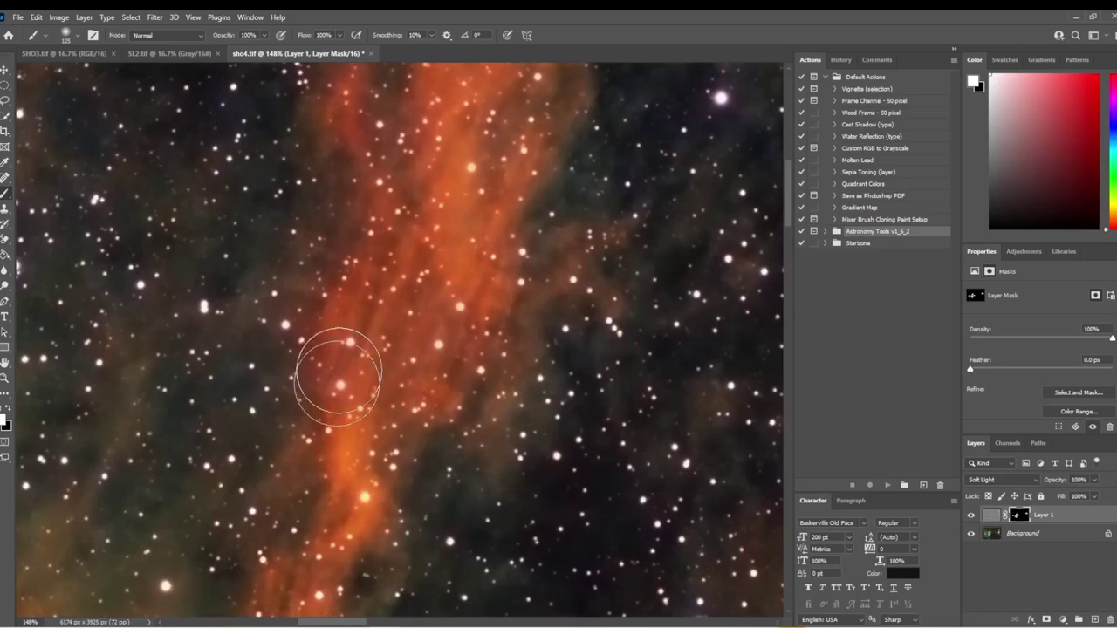
pyautogui.moveTo(486, 342); pyautogui.dragTo(397, 619)
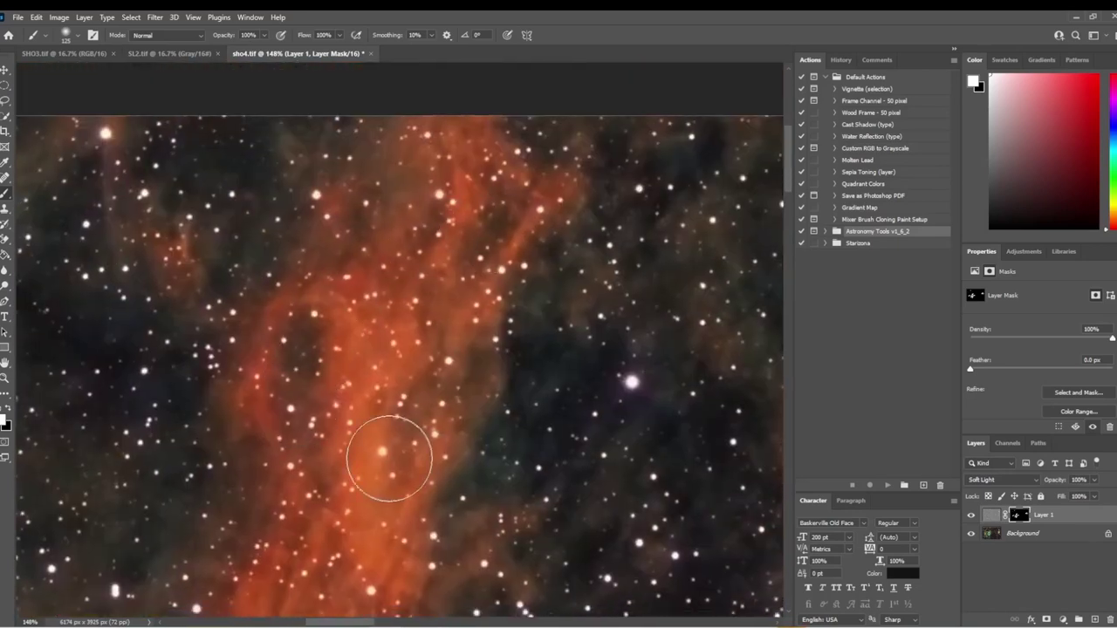
pyautogui.moveTo(570, 392)
pyautogui.mouseDown()
pyautogui.moveTo(454, 262)
pyautogui.moveTo(425, 443)
pyautogui.moveTo(436, 420)
pyautogui.mouseUp()
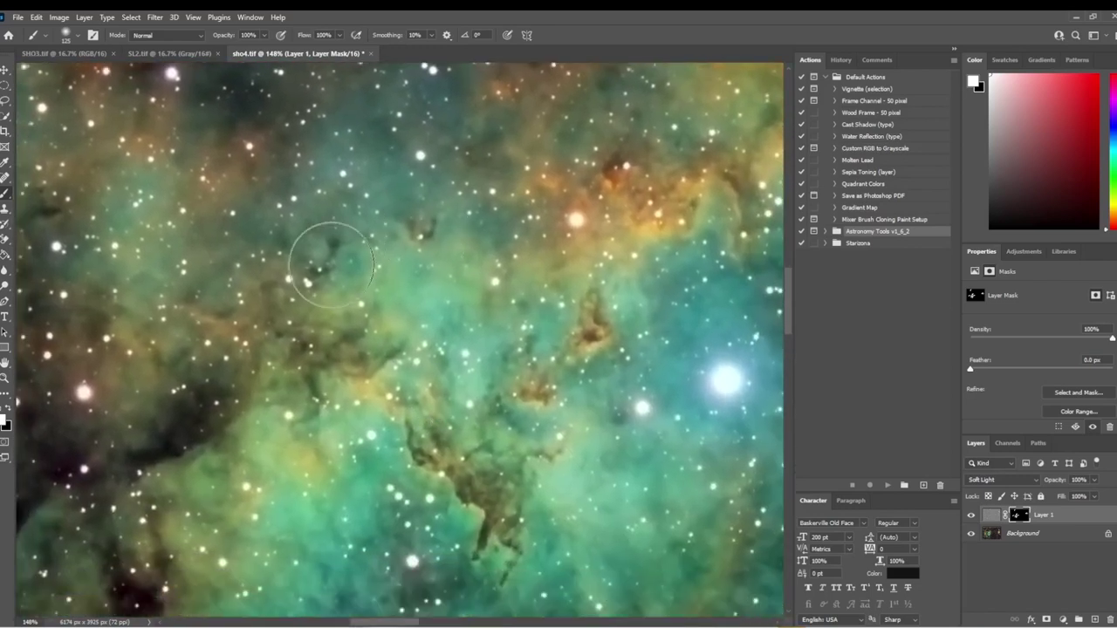
# Paint white on the mask over the brown dust pillar, the orange ridges and knots, and the yellow structures on the large nebula's eastern side.
pyautogui.moveTo(478, 465); pyautogui.dragTo(193, 352)
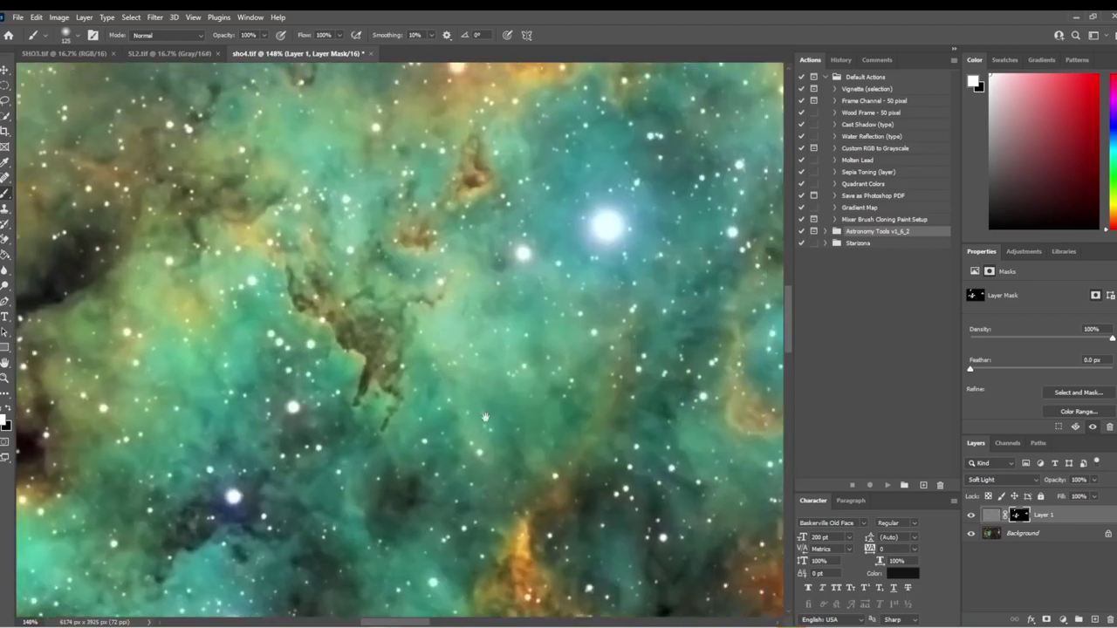
pyautogui.moveTo(568, 227); pyautogui.dragTo(320, 405)
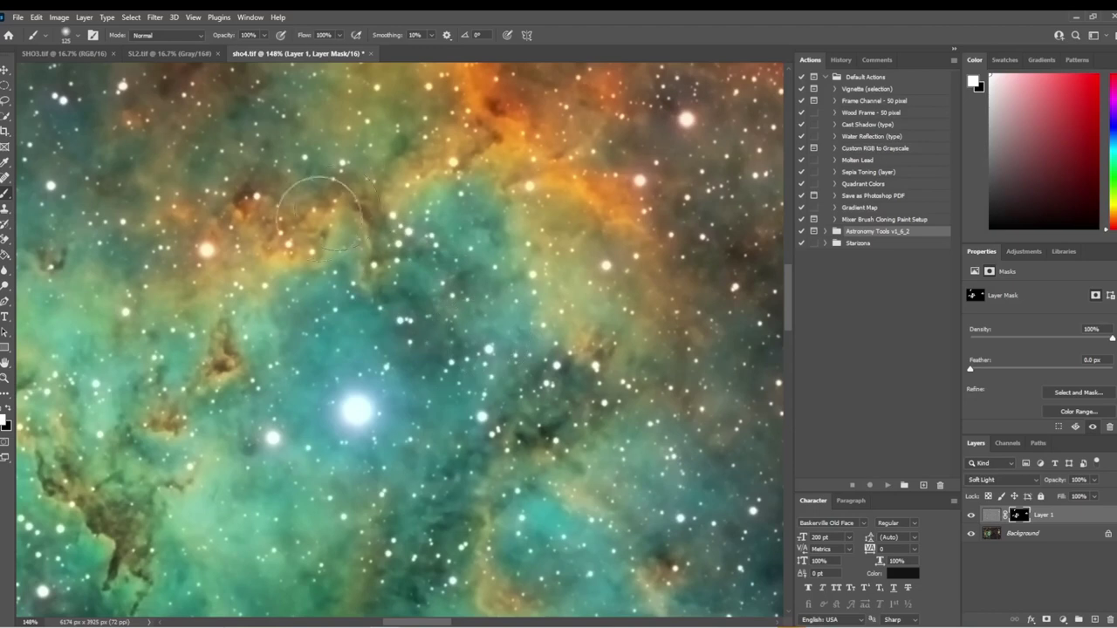
pyautogui.moveTo(646, 236); pyautogui.dragTo(329, 420)
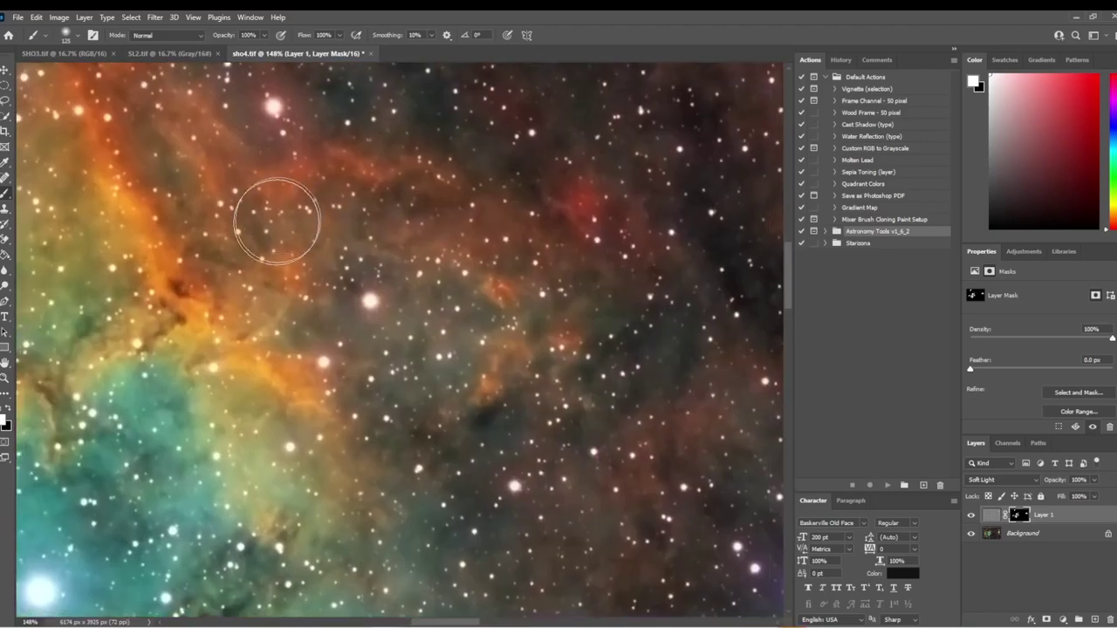
pyautogui.moveTo(474, 439); pyautogui.dragTo(358, 209)
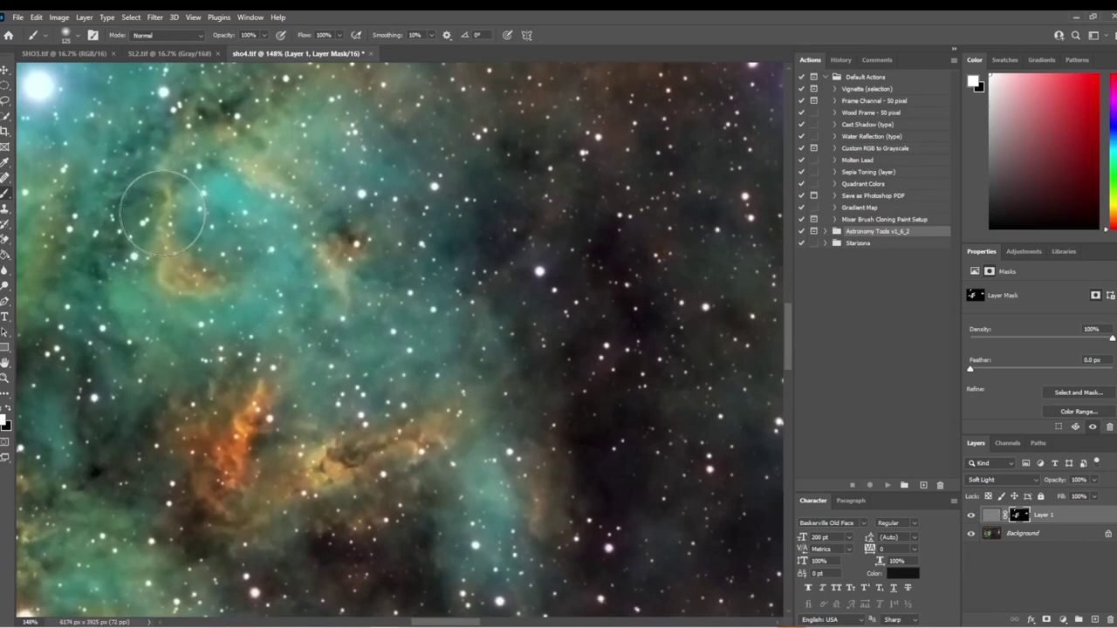
pyautogui.moveTo(445, 447); pyautogui.dragTo(518, 117)
pyautogui.moveTo(289, 311); pyautogui.dragTo(492, 254)
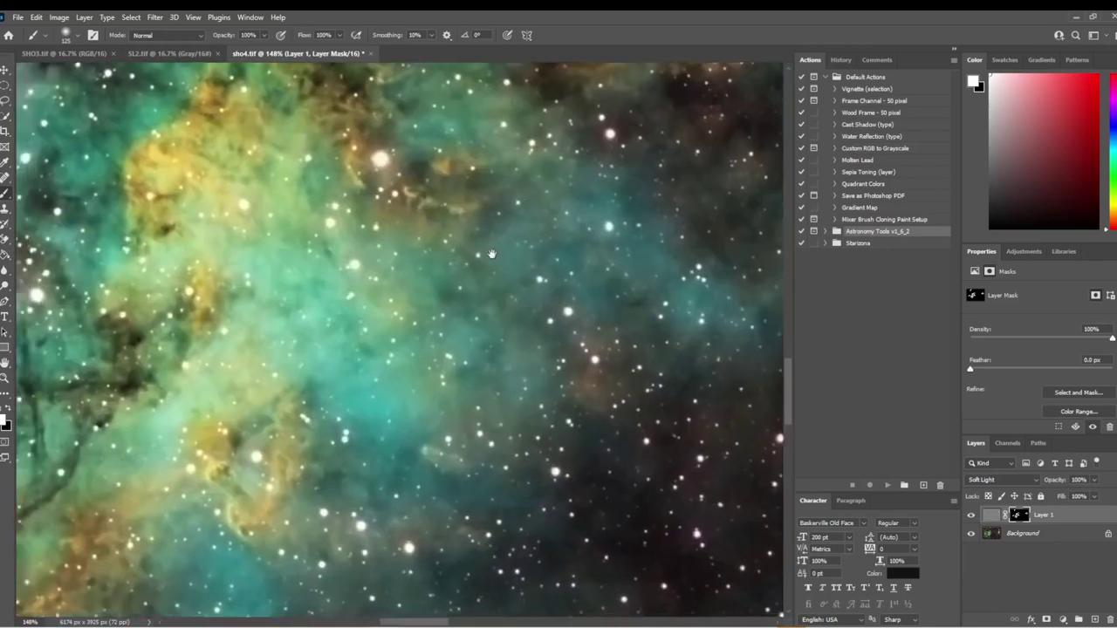
pyautogui.moveTo(357, 486); pyautogui.dragTo(574, 535)
# Compare the whole image with and without the high-pass layer, and flatten the image.
pyautogui.scroll(-12, 465, 388)
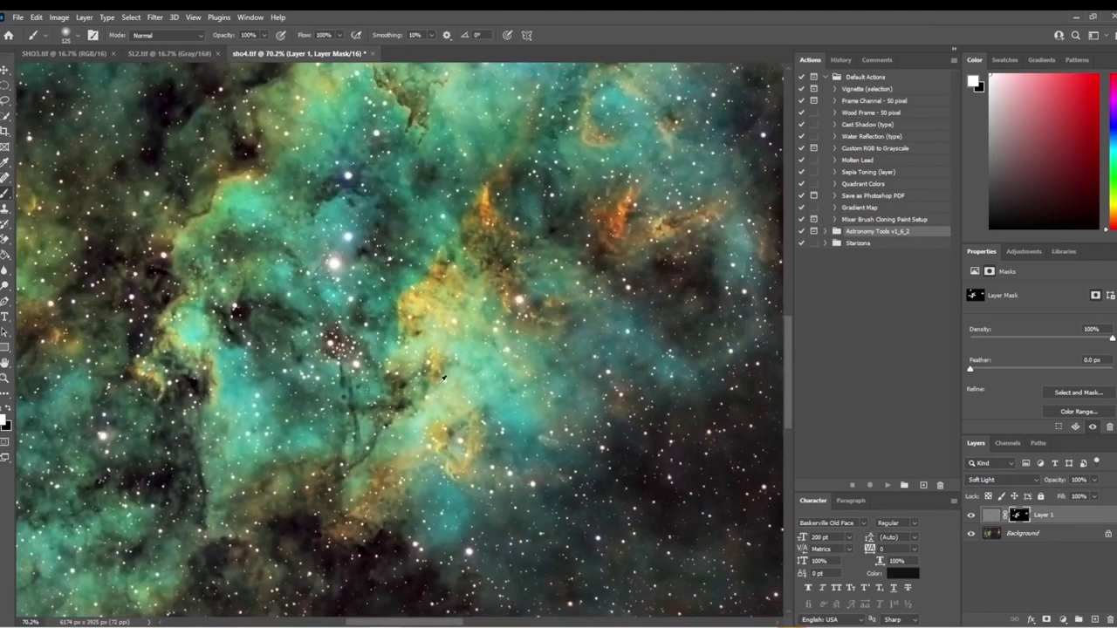
pyautogui.scroll(6, 463, 373)
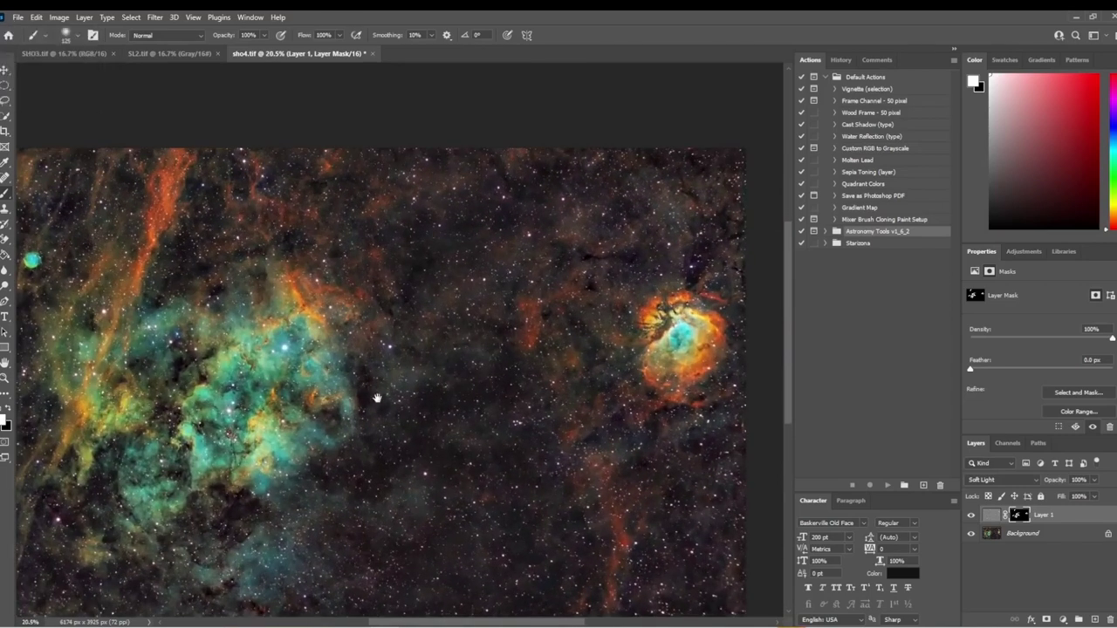
pyautogui.moveTo(377, 399); pyautogui.dragTo(422, 370)
pyautogui.click(972, 518)
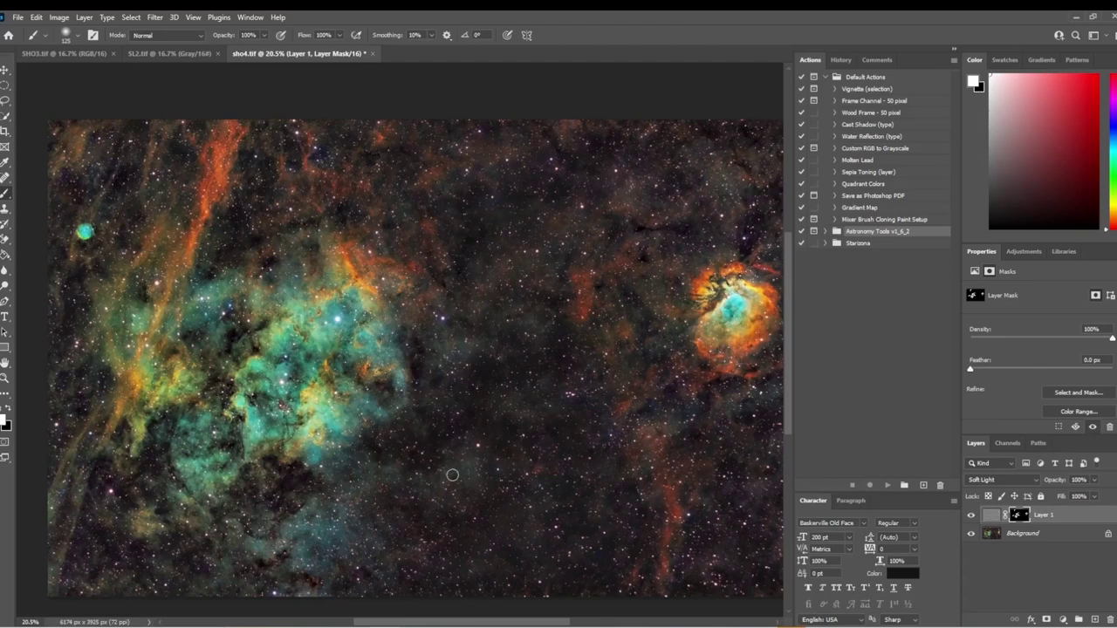
pyautogui.rightClick(1082, 525)
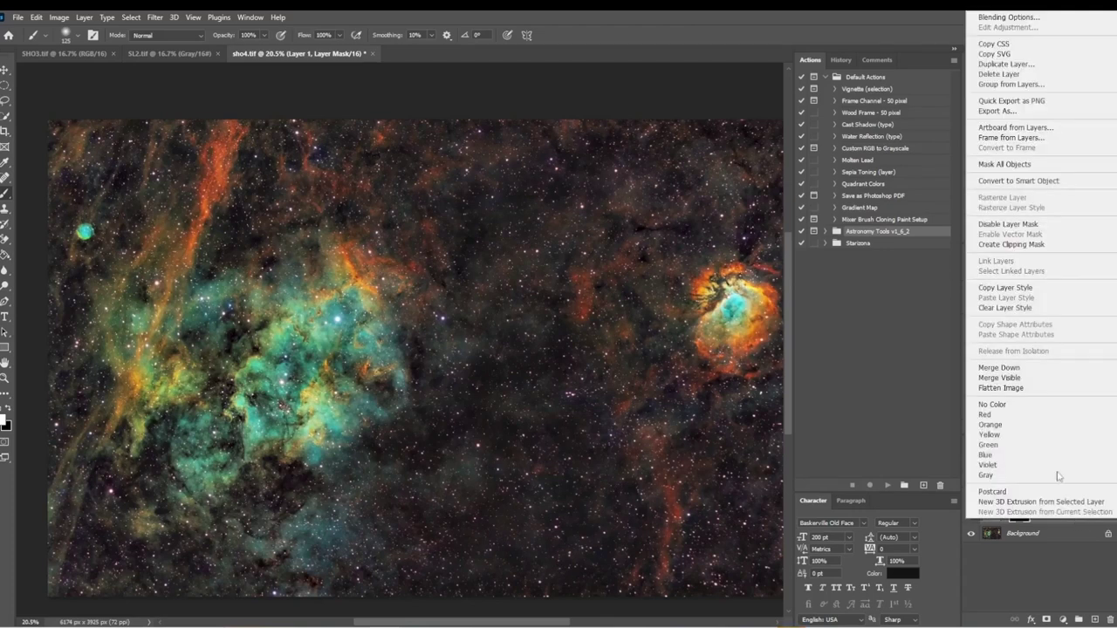
pyautogui.click(1049, 392)
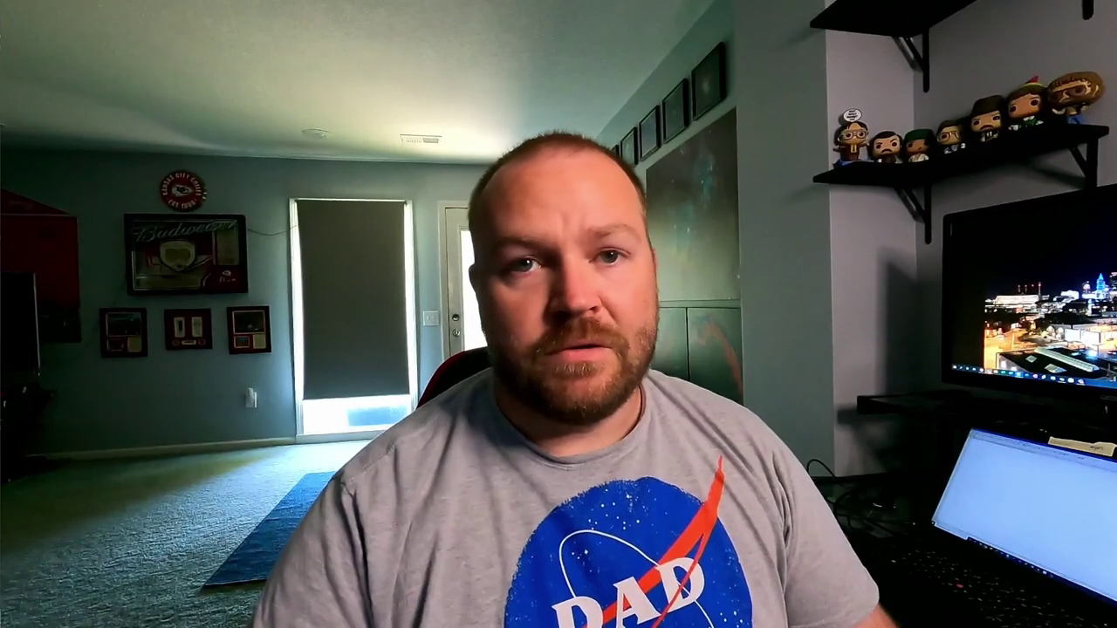